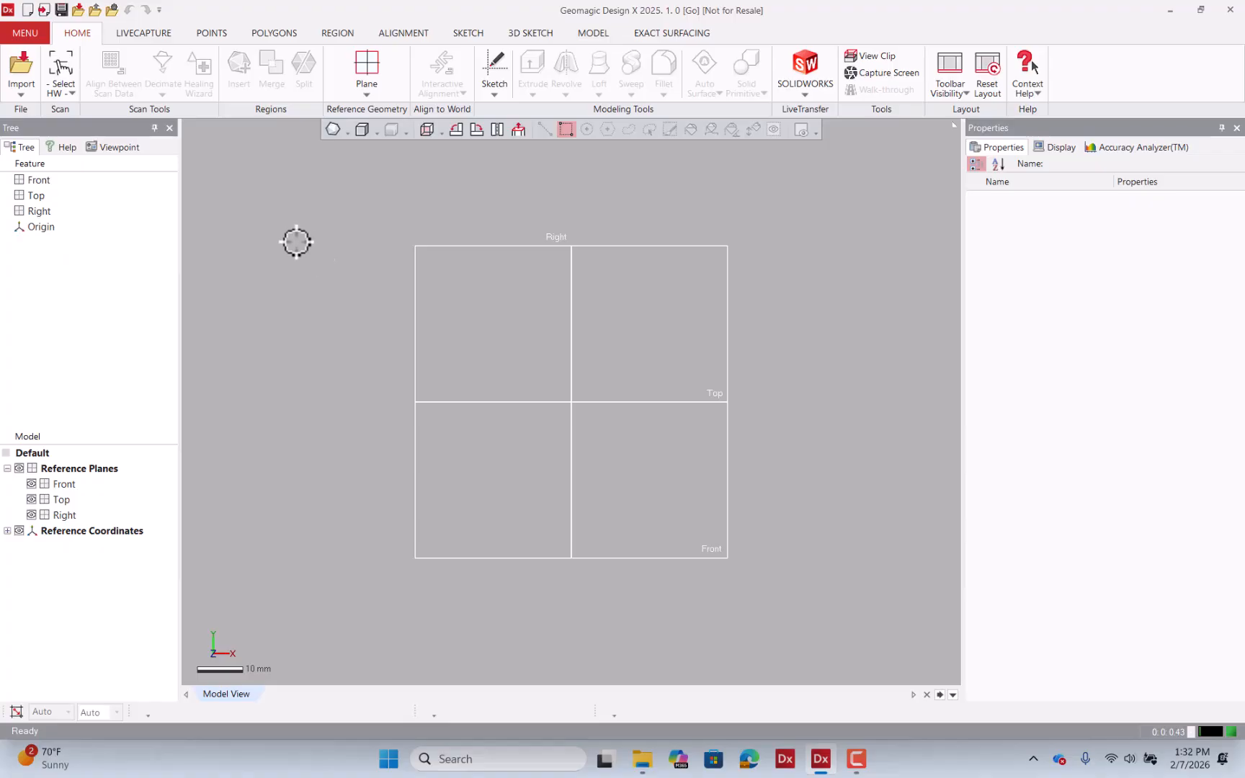
# - Start a file import and browse to the E1 folder inside Training_Files_GCC, Day_II
pyautogui.click(23, 92)
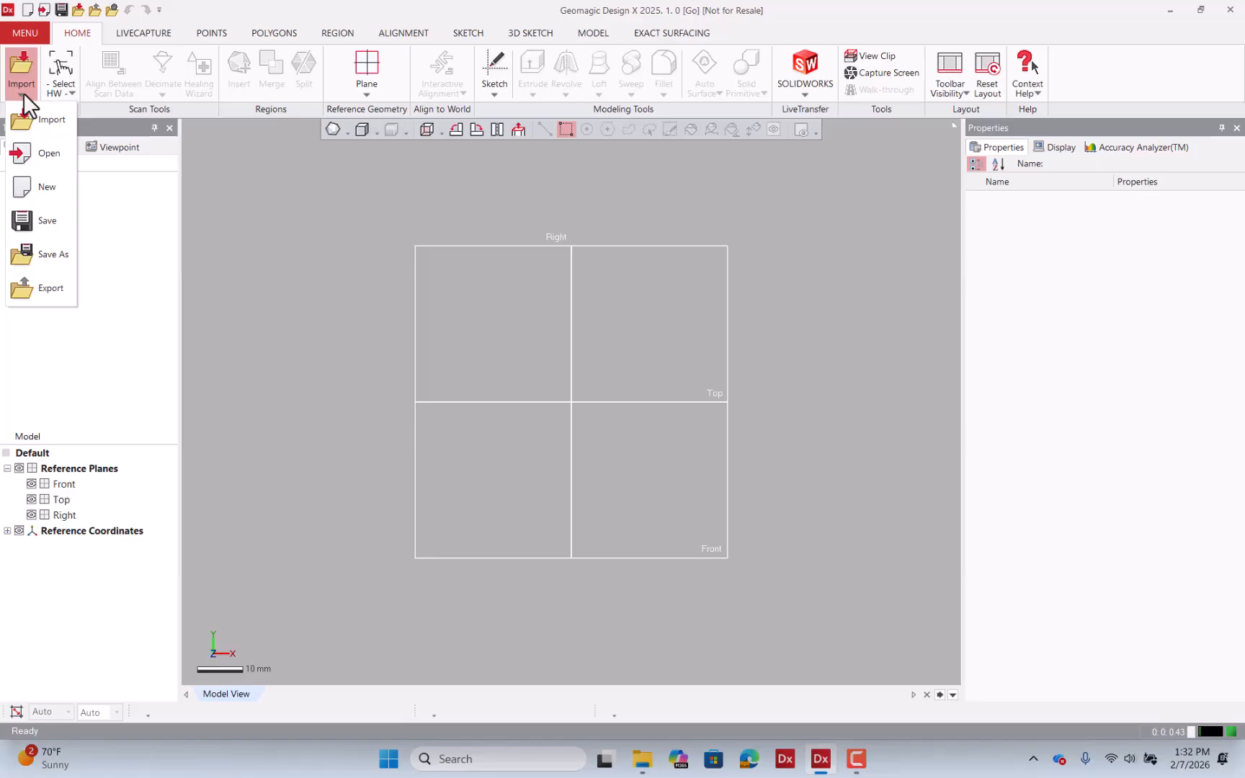
pyautogui.click(43, 118)
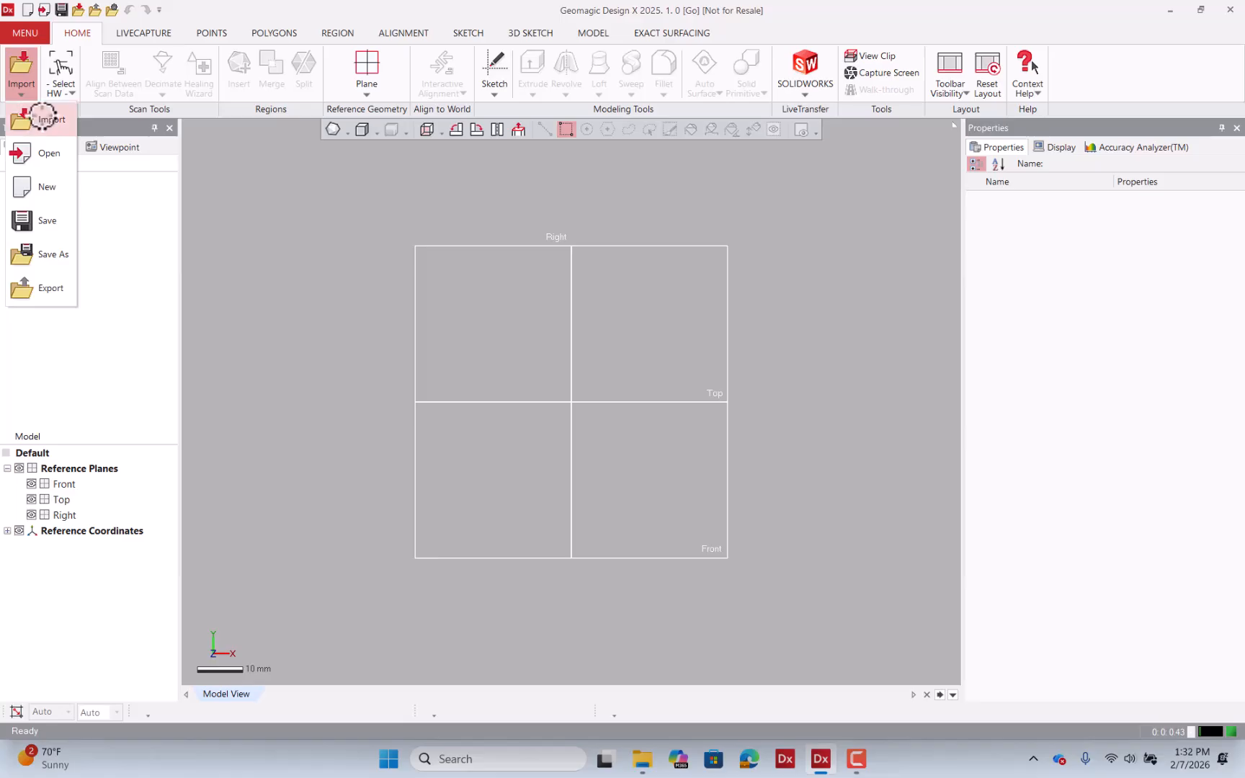
pyautogui.click(43, 119)
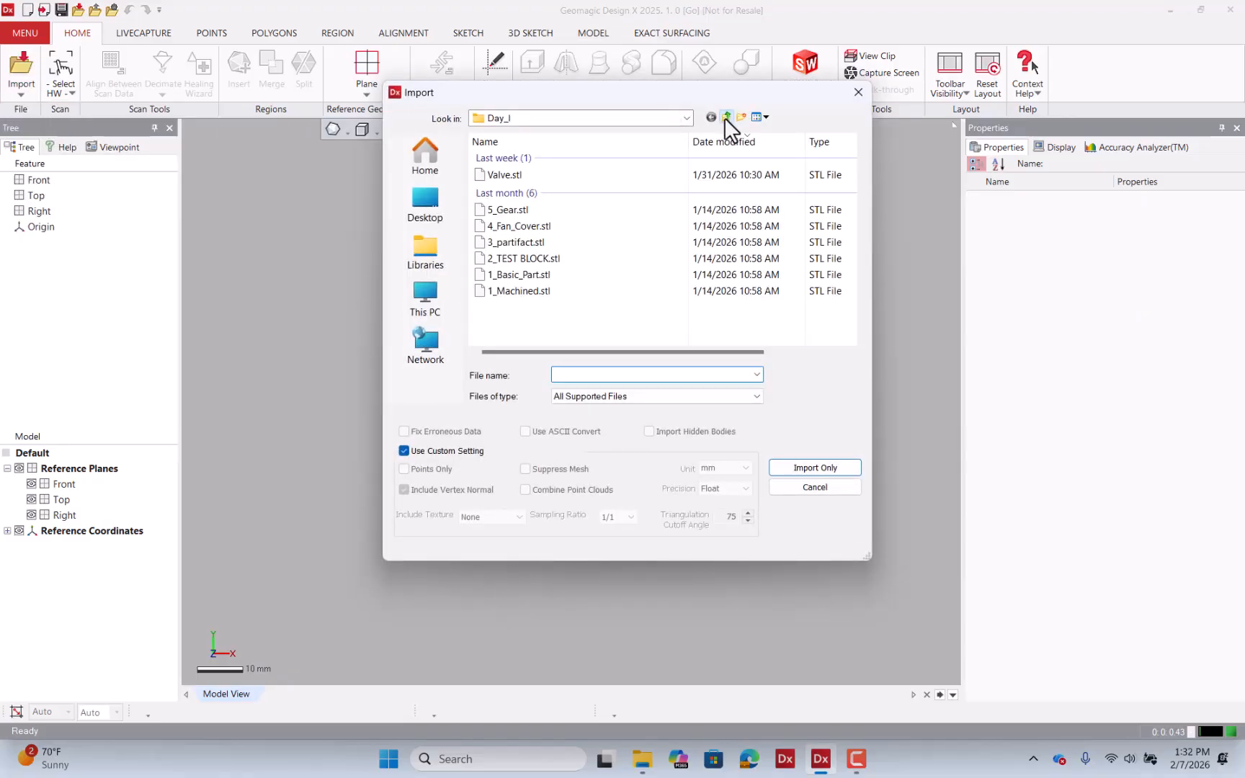
pyautogui.click(724, 116)
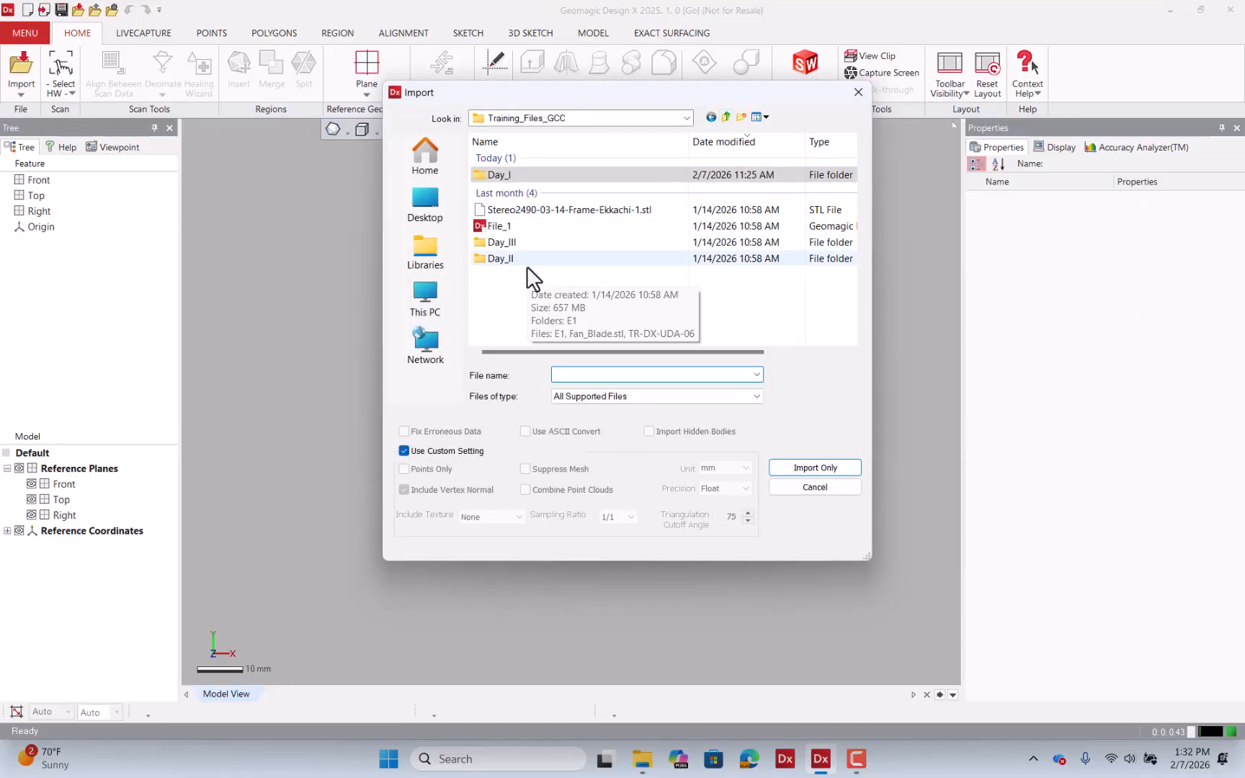
pyautogui.doubleClick(525, 263)
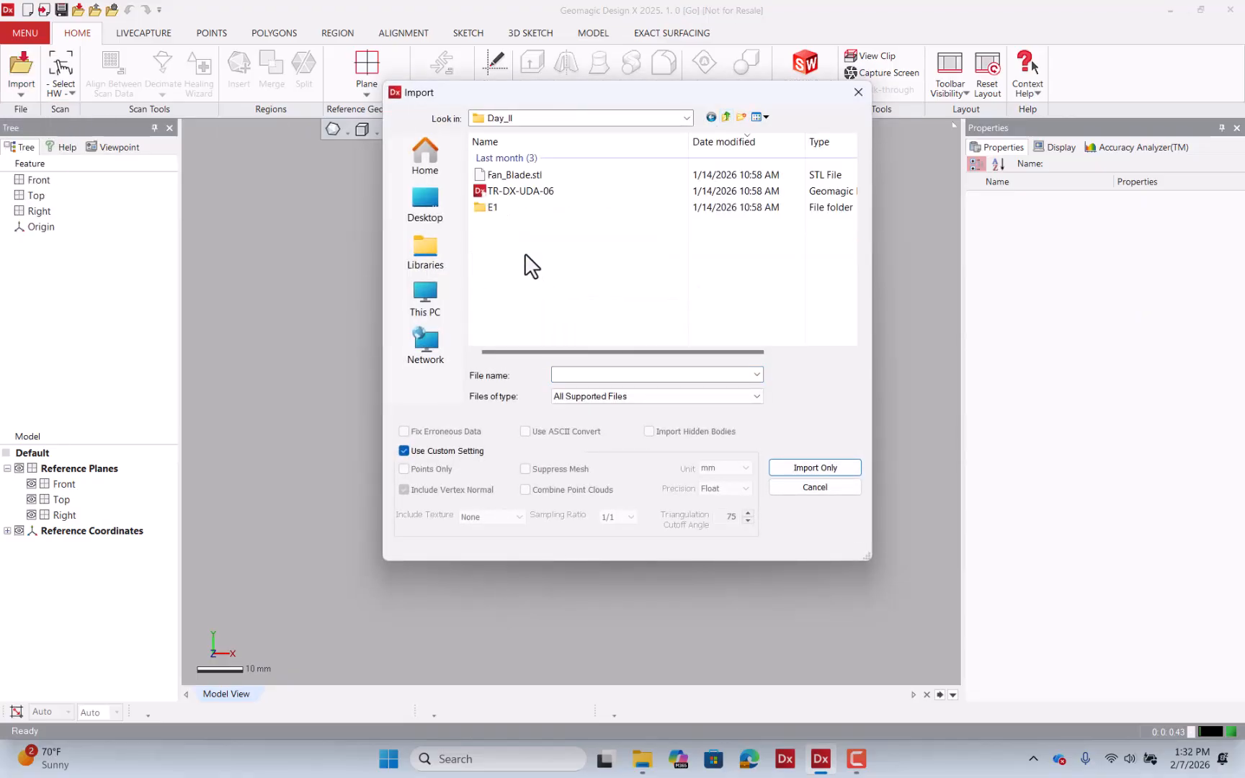
pyautogui.doubleClick(528, 209)
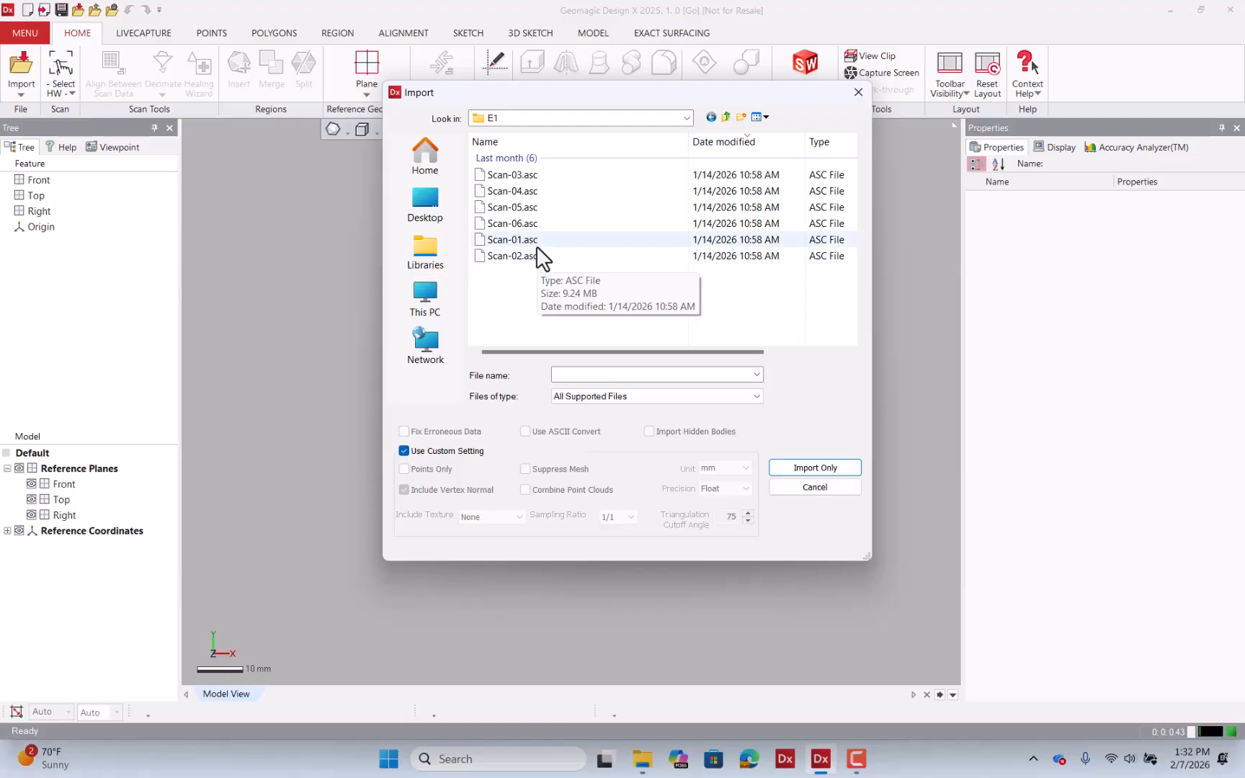
# - Import all six scan files, Scan-01.asc to Scan-06.asc, in mm with vertex normals included and a sampling ratio of 1/1
pyautogui.click(516, 180)
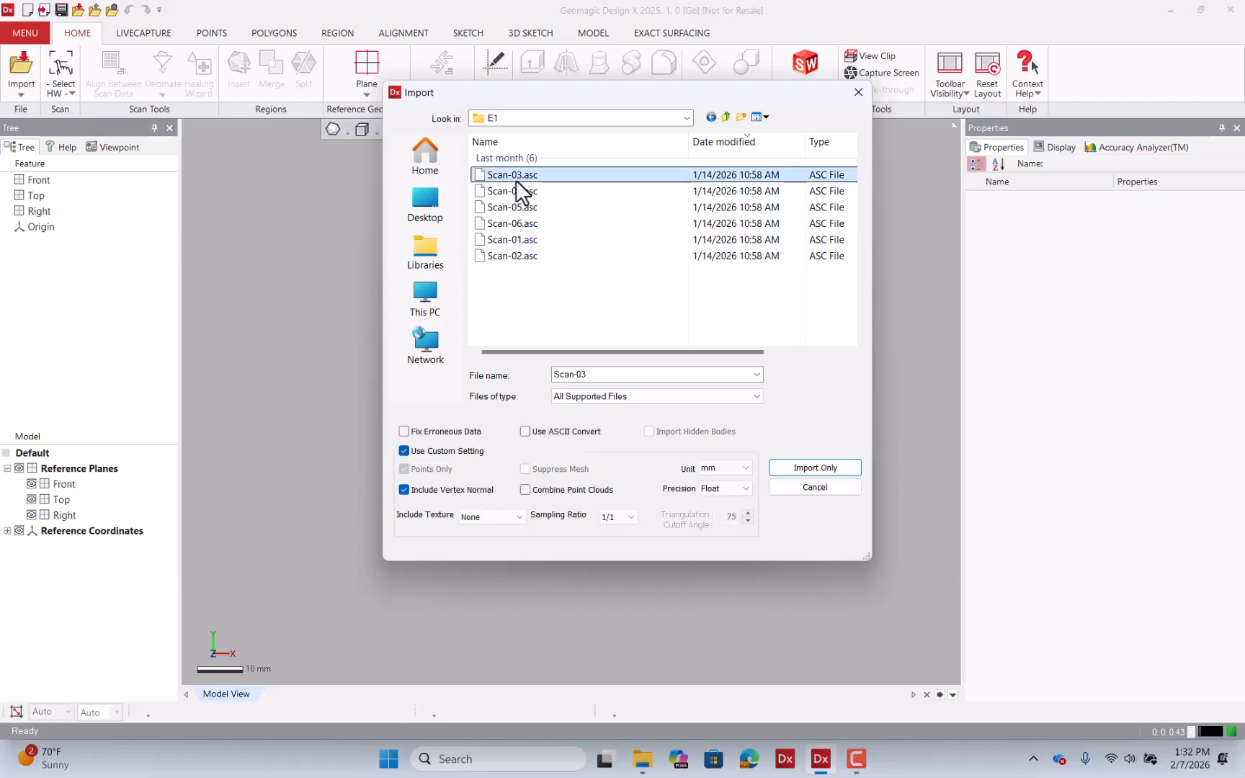
pyautogui.keyDown('shift'); pyautogui.click(525, 256); pyautogui.keyUp('shift')
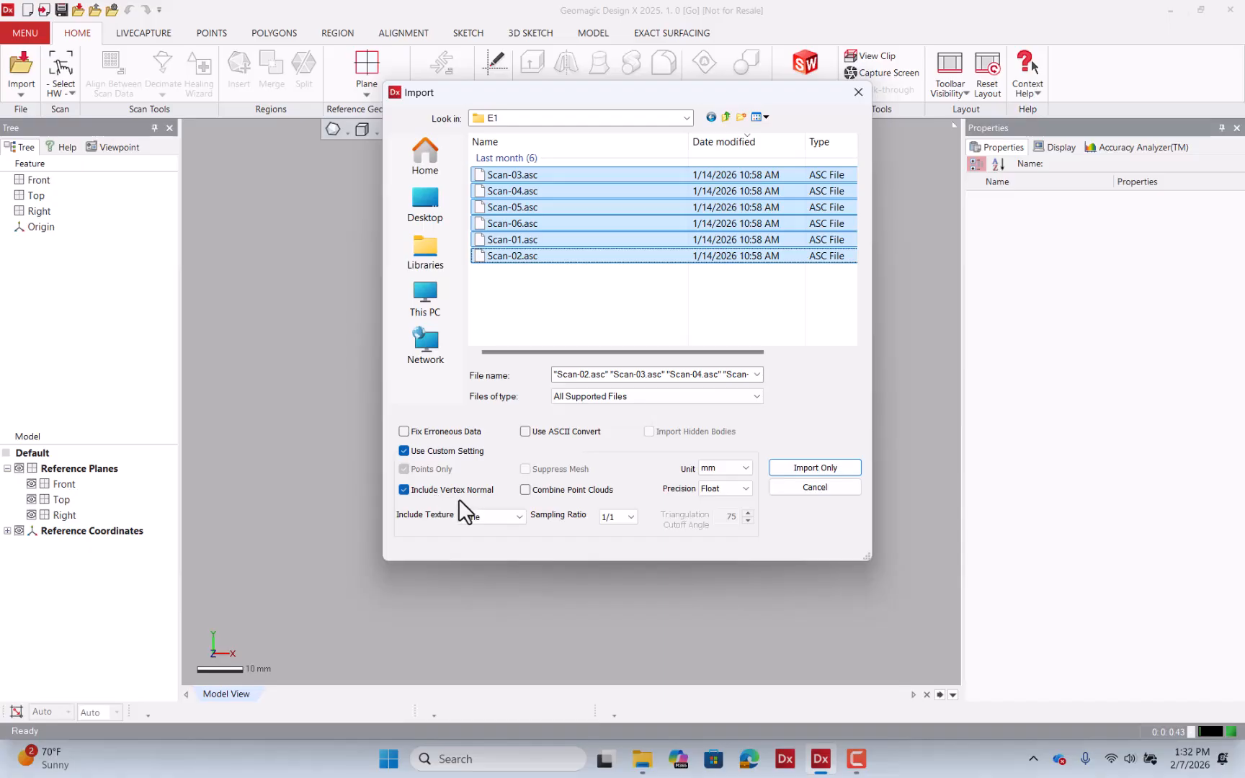
pyautogui.click(627, 518)
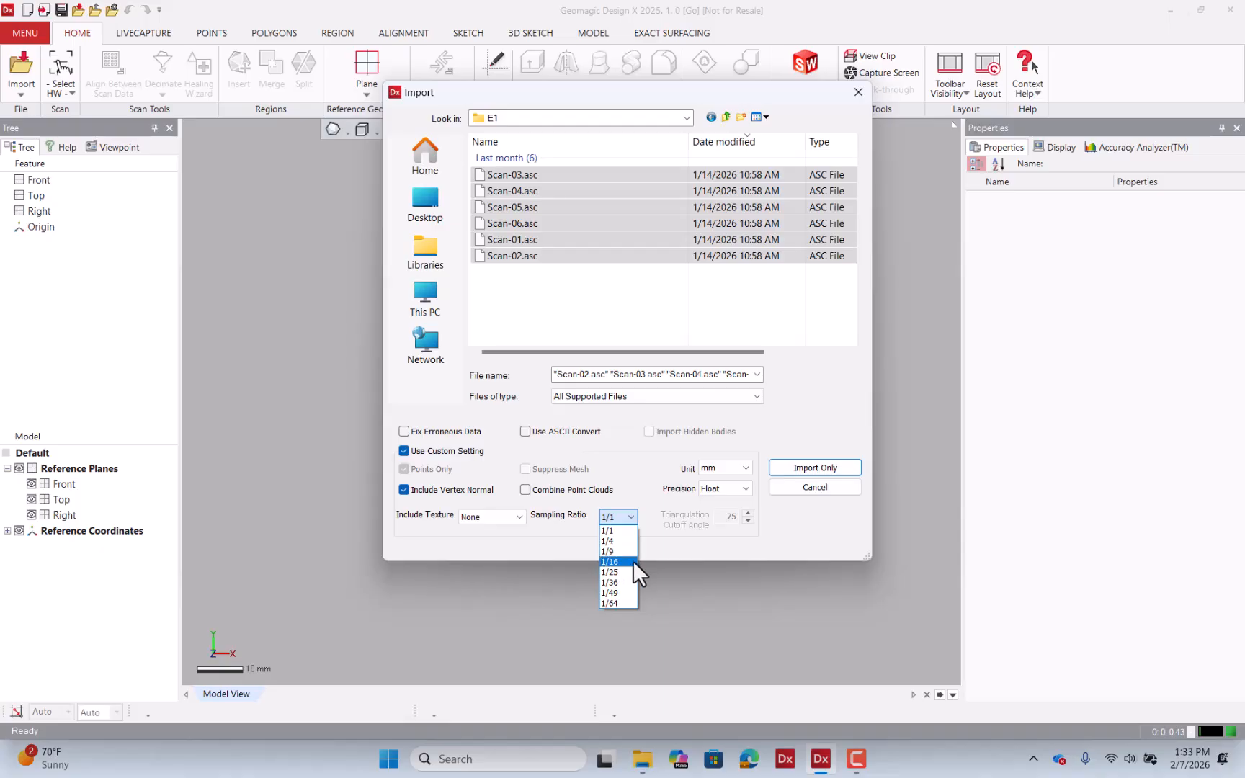
pyautogui.click(611, 530)
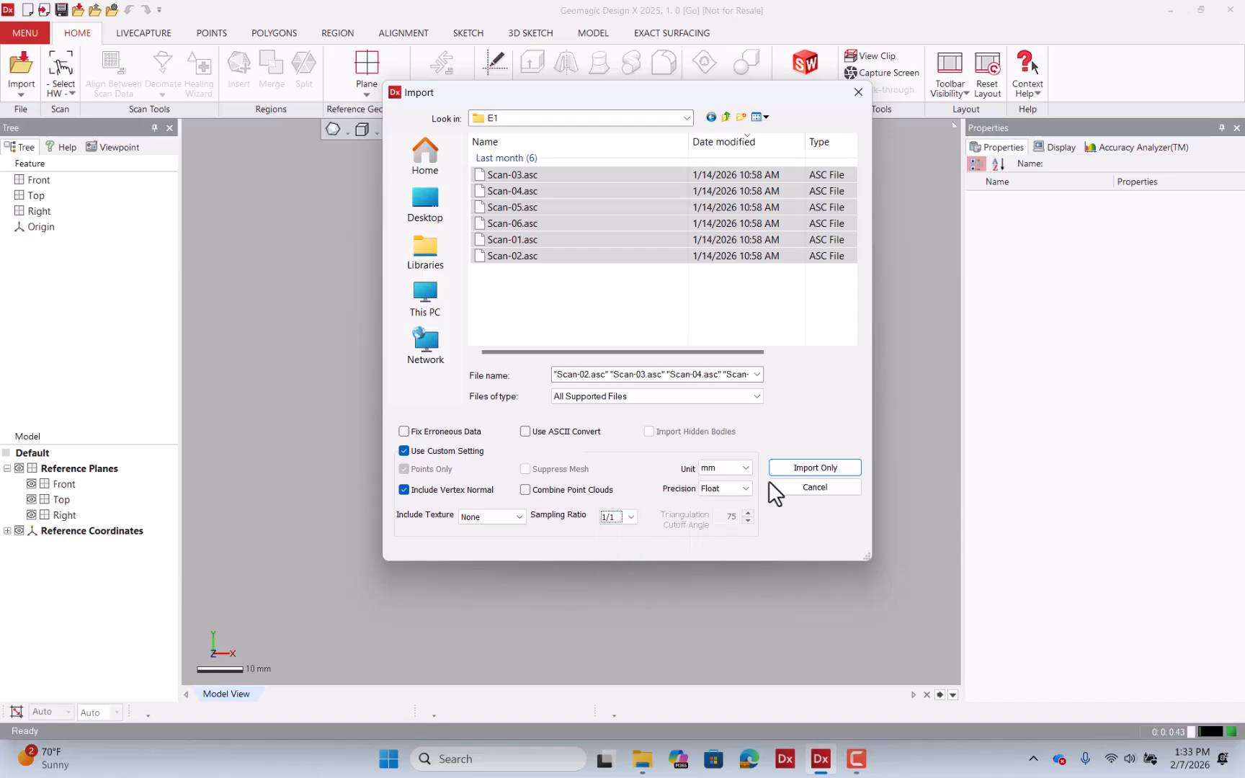
pyautogui.click(814, 467)
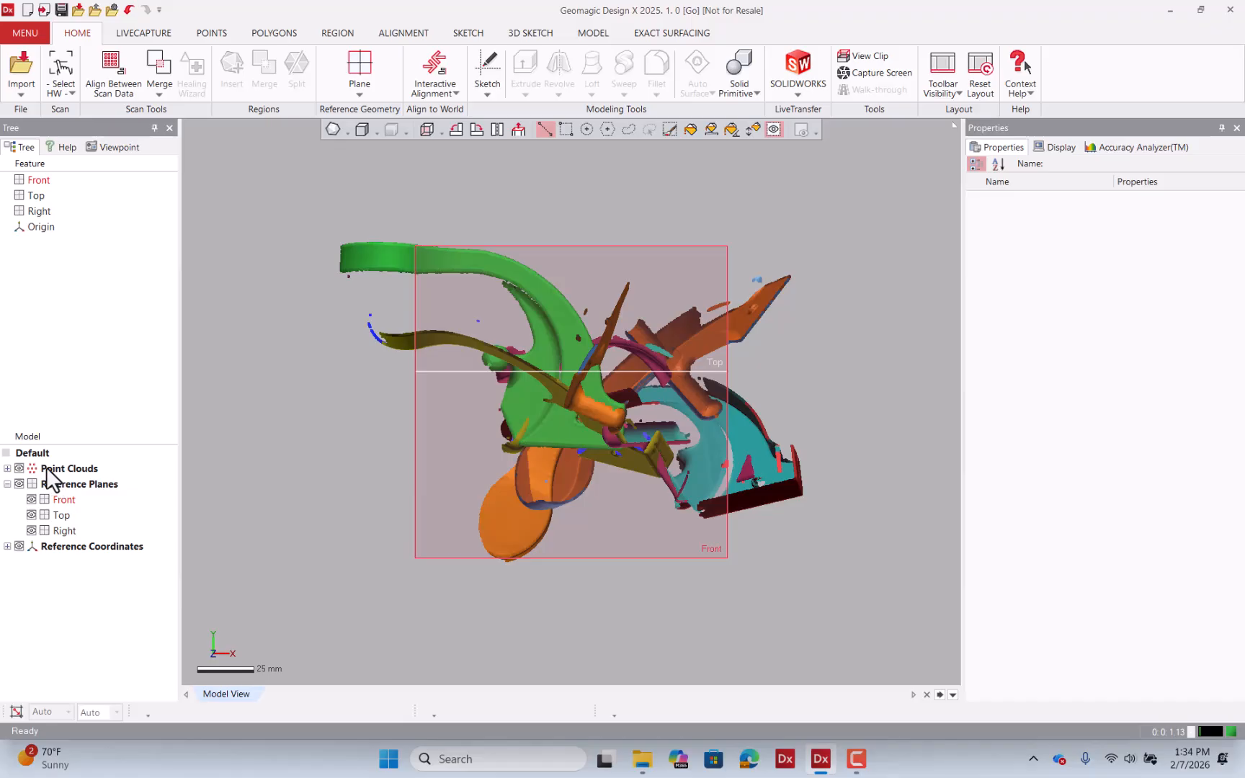
# - List the individual point clouds and examine the imported scans up close for point spacing and stray points
pyautogui.click(7, 468)
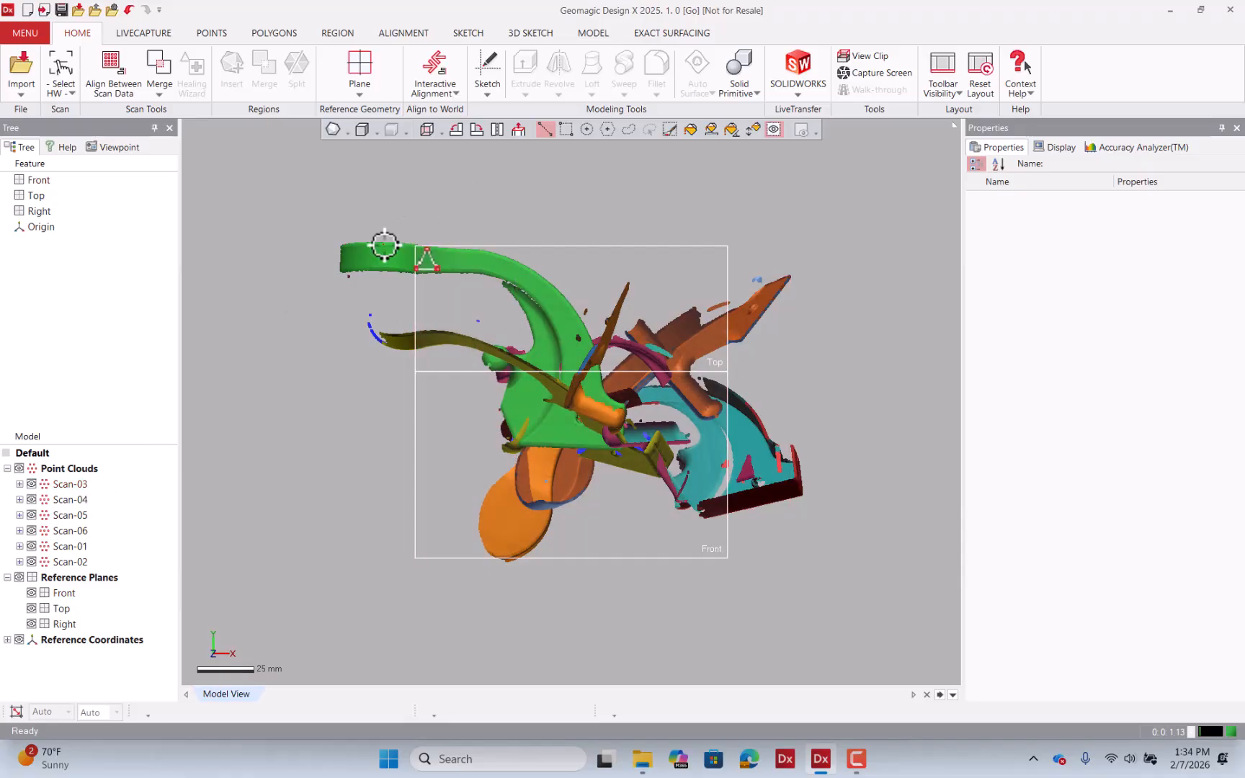
pyautogui.scroll(1, 385, 245)
pyautogui.scroll(10, 384, 245)
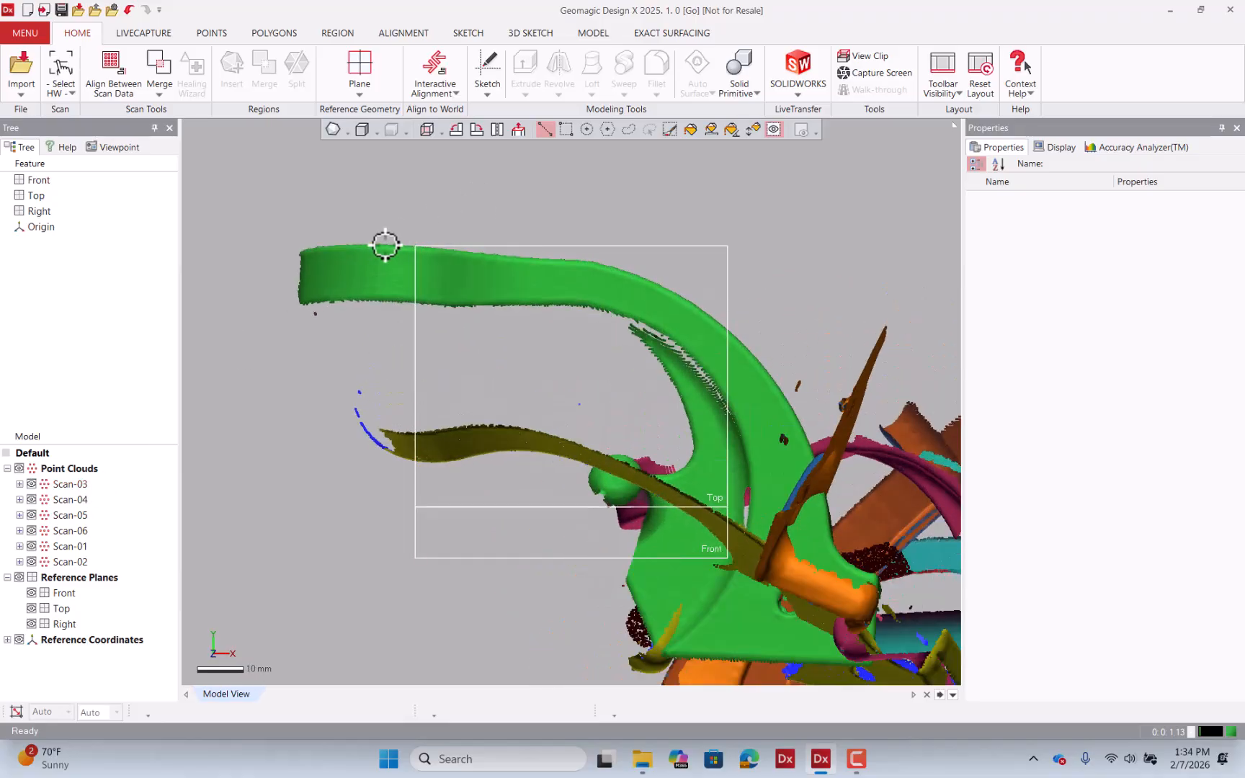
pyautogui.scroll(4, 389, 258)
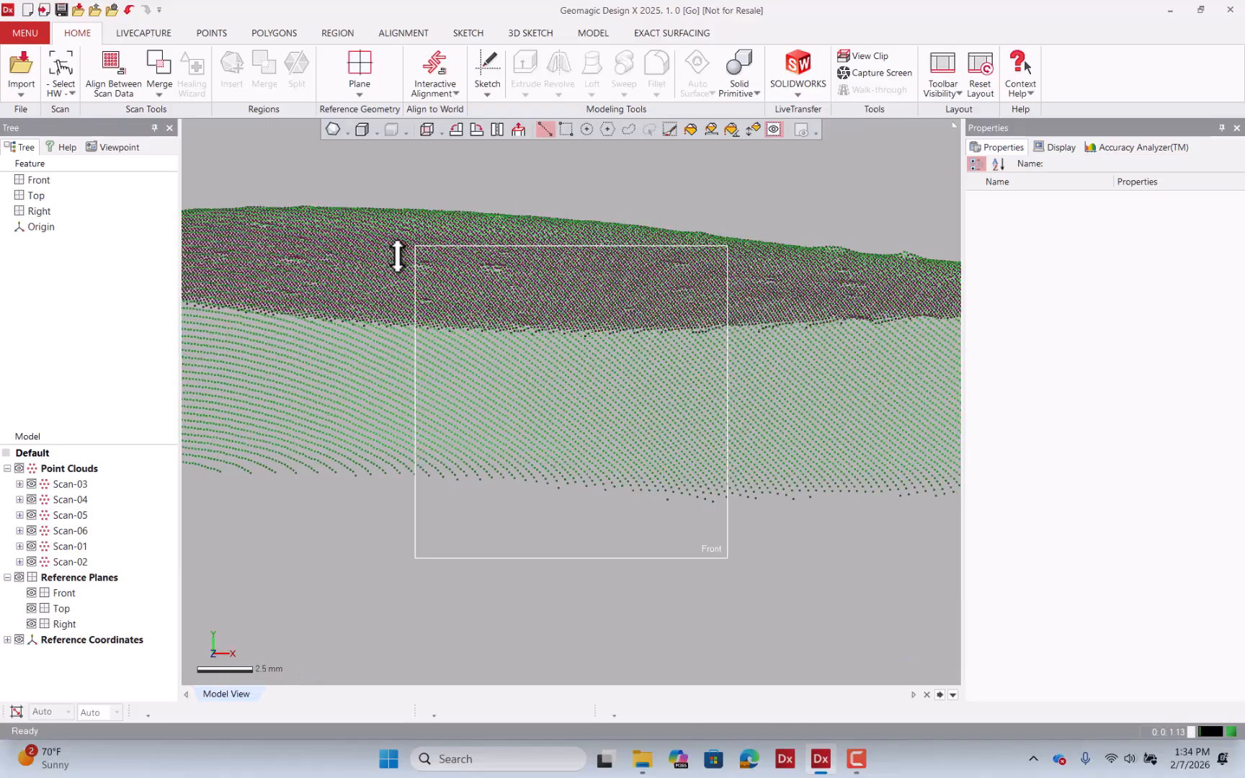
pyautogui.moveTo(605, 232); pyautogui.dragTo(559, 408, button='right')
pyautogui.scroll(3, 528, 333)
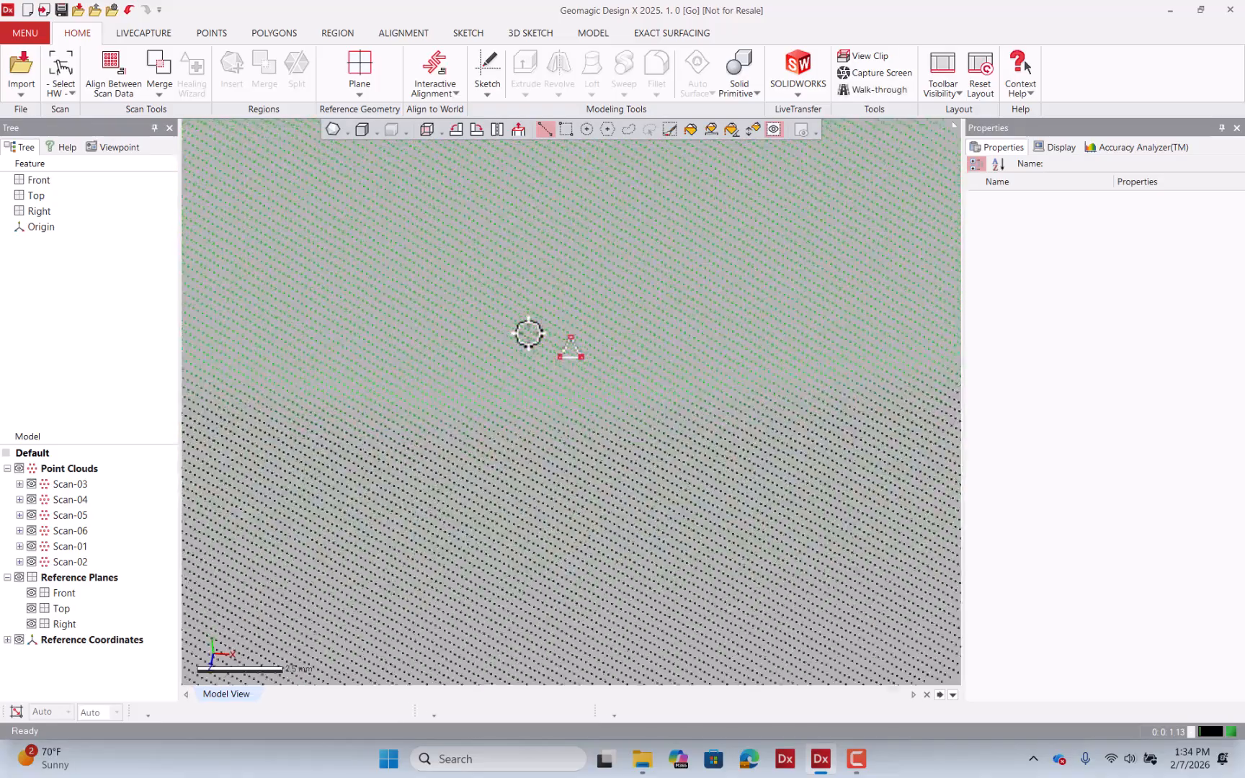
pyautogui.scroll(-8, 528, 334)
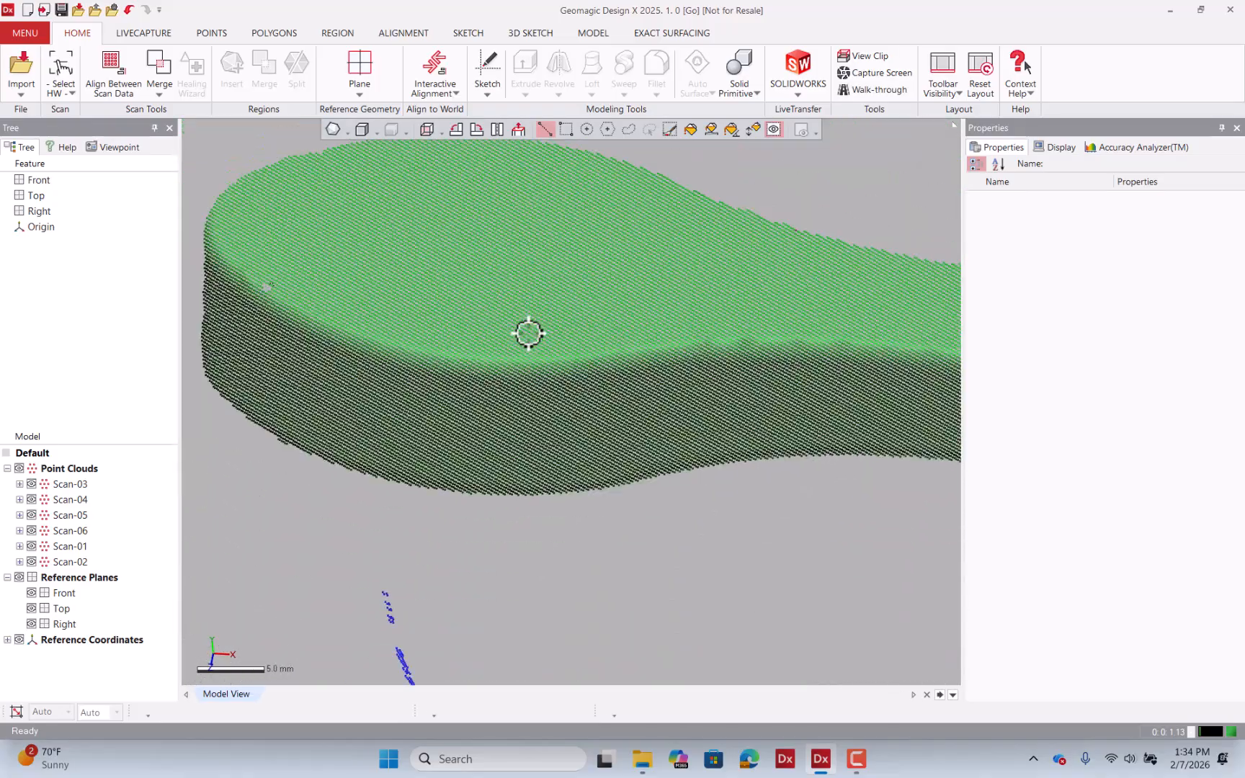
pyautogui.scroll(-5, 475, 315)
pyautogui.scroll(5, 608, 314)
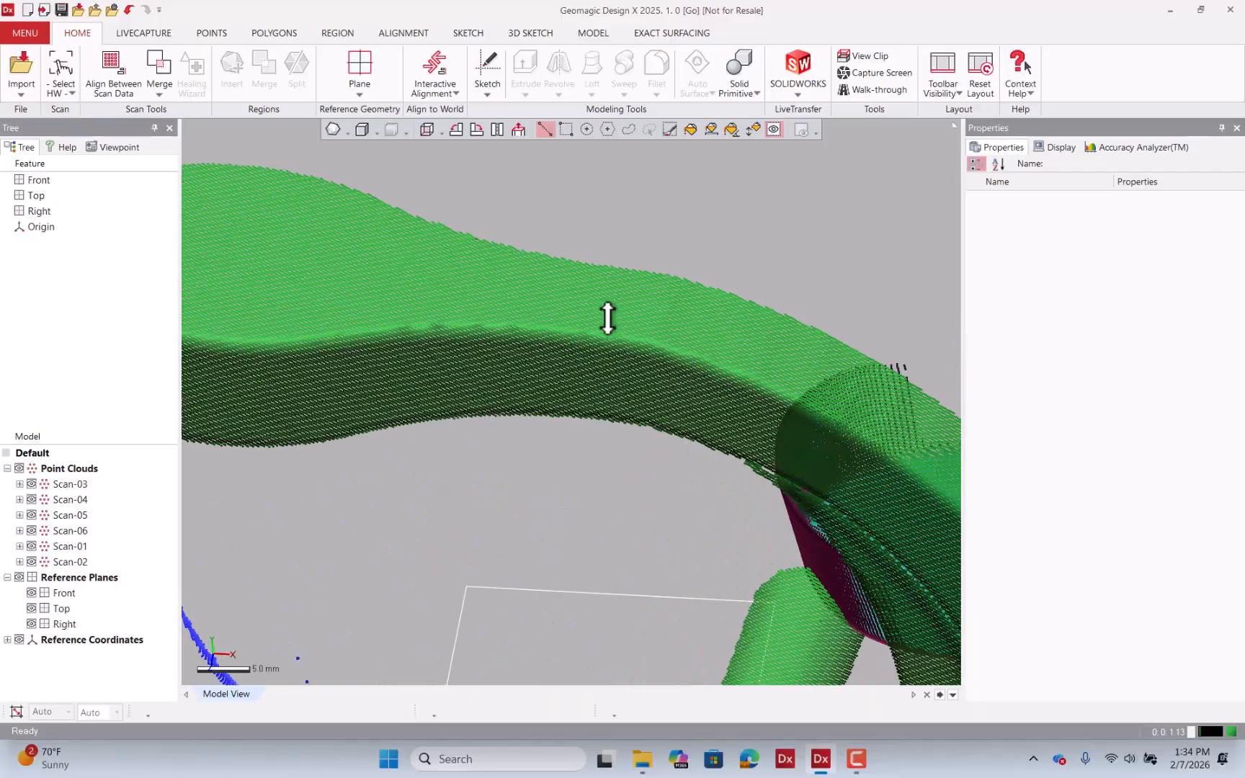
pyautogui.scroll(2, 599, 311)
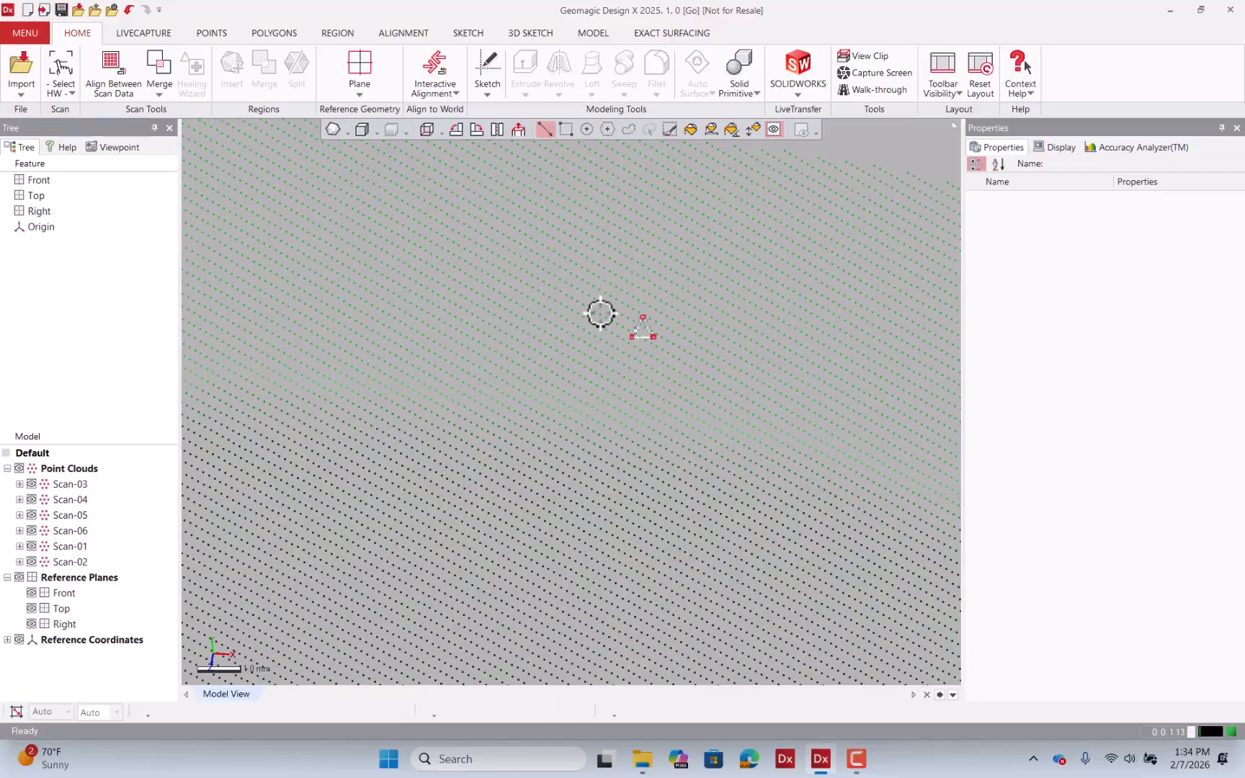
pyautogui.scroll(-12, 600, 313)
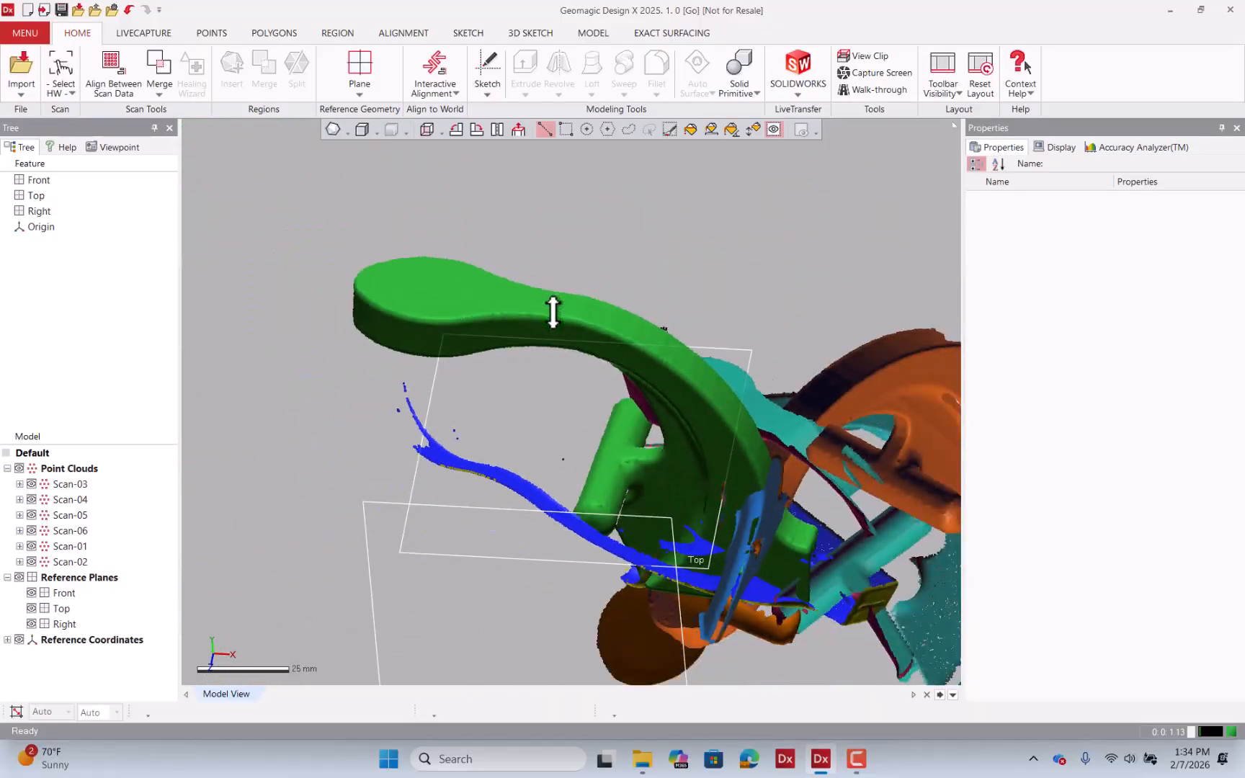
pyautogui.scroll(11, 397, 453)
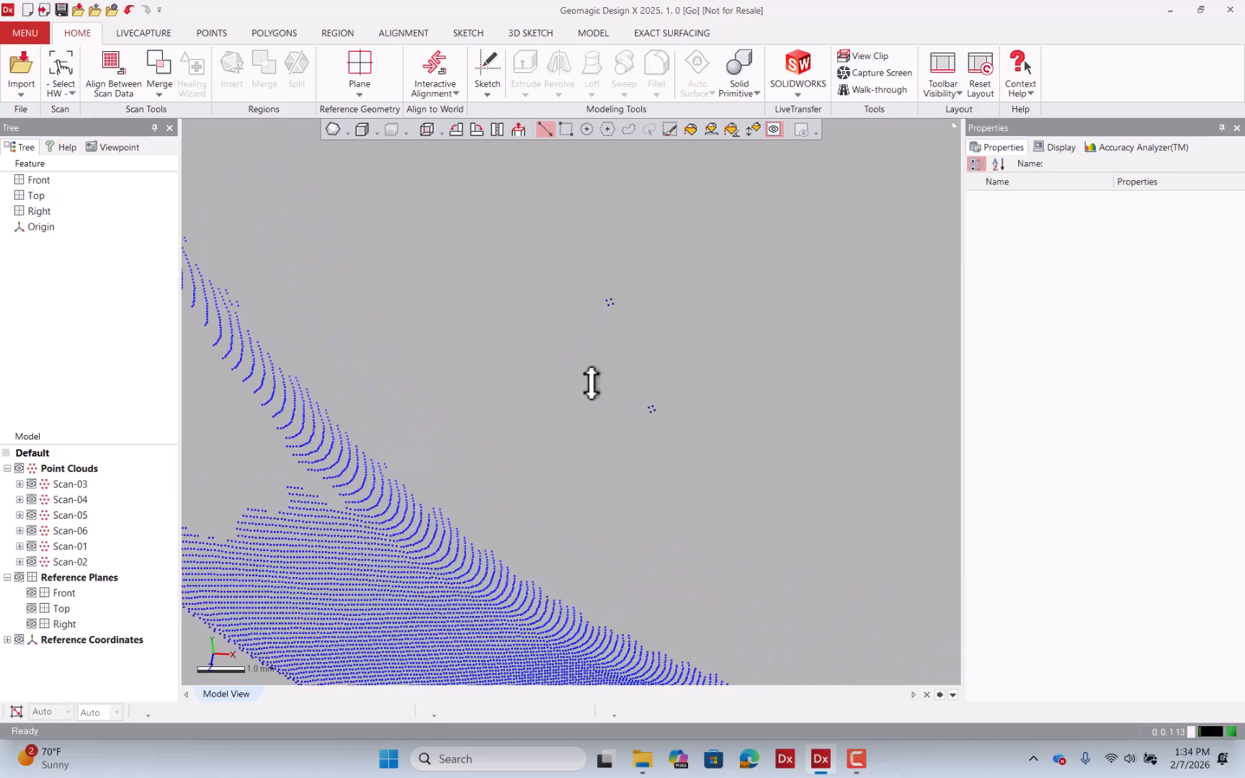
pyautogui.scroll(3, 662, 400)
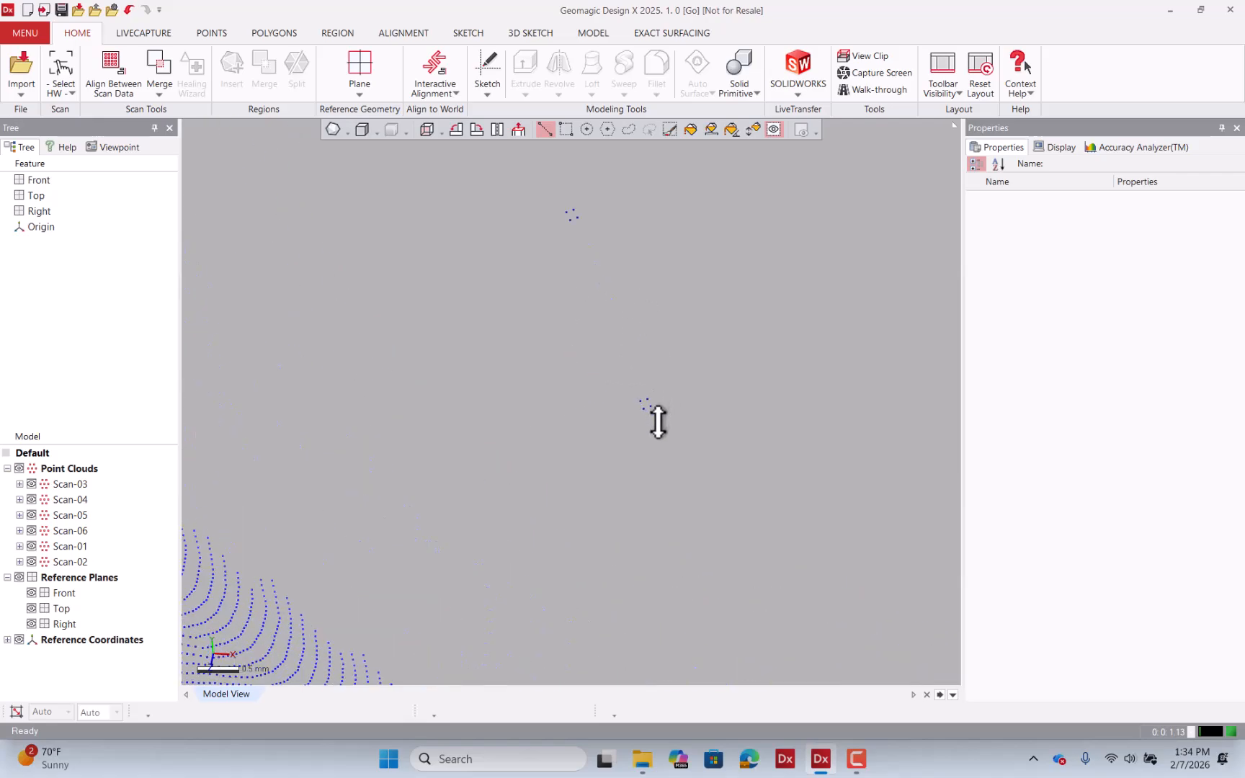
pyautogui.scroll(-6, 630, 411)
pyautogui.scroll(-8, 624, 389)
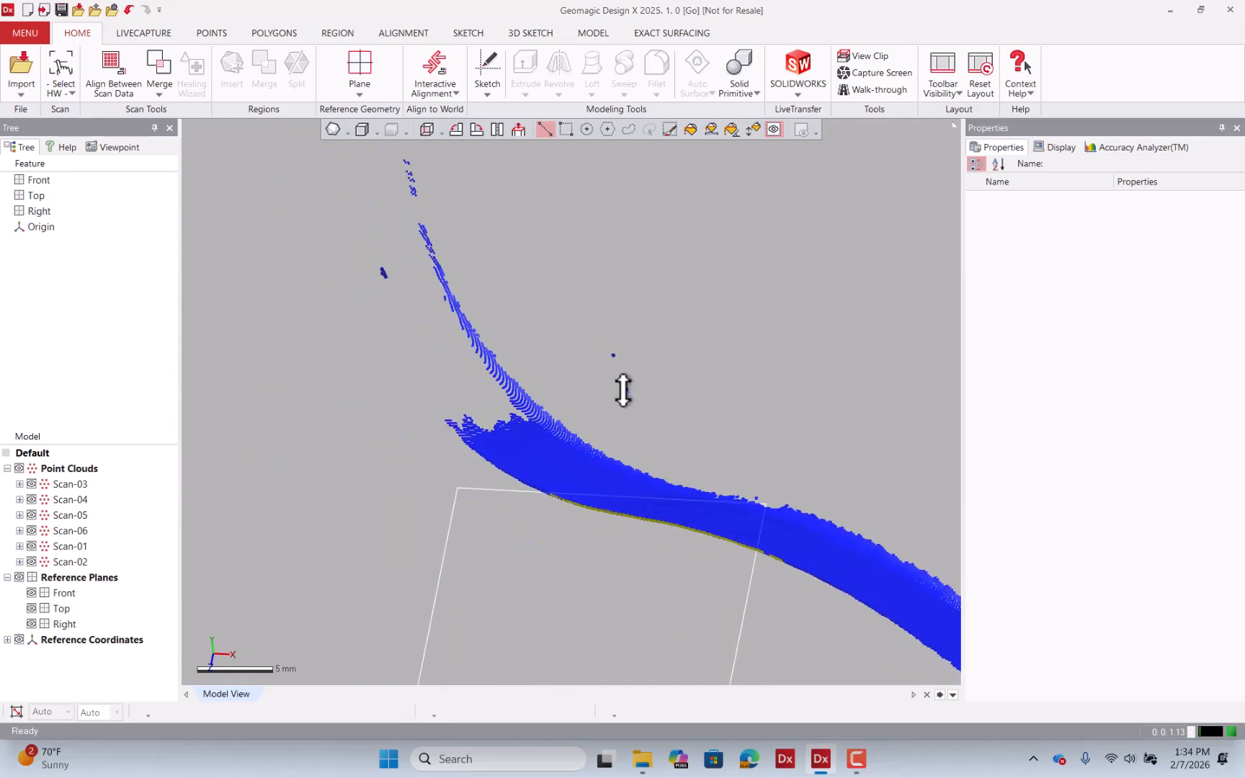
pyautogui.scroll(-5, 382, 346)
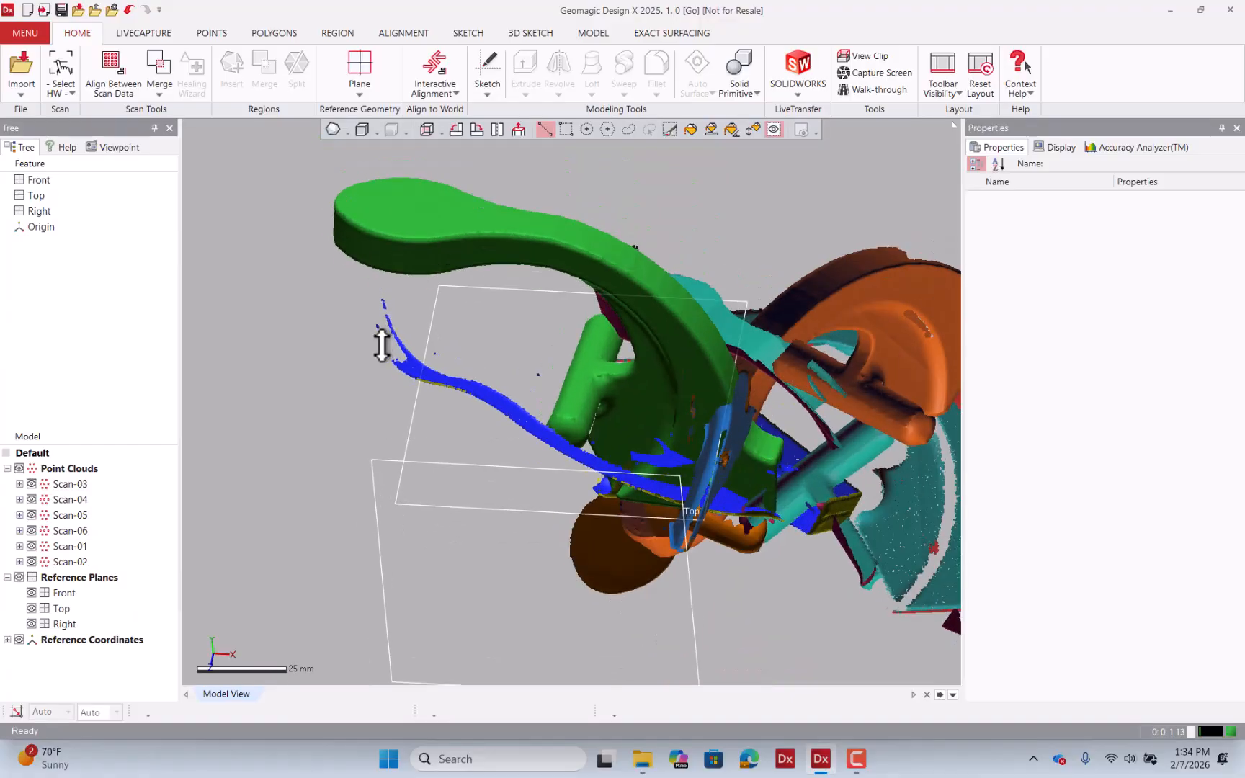
pyautogui.moveTo(616, 360); pyautogui.dragTo(597, 278, button='right')
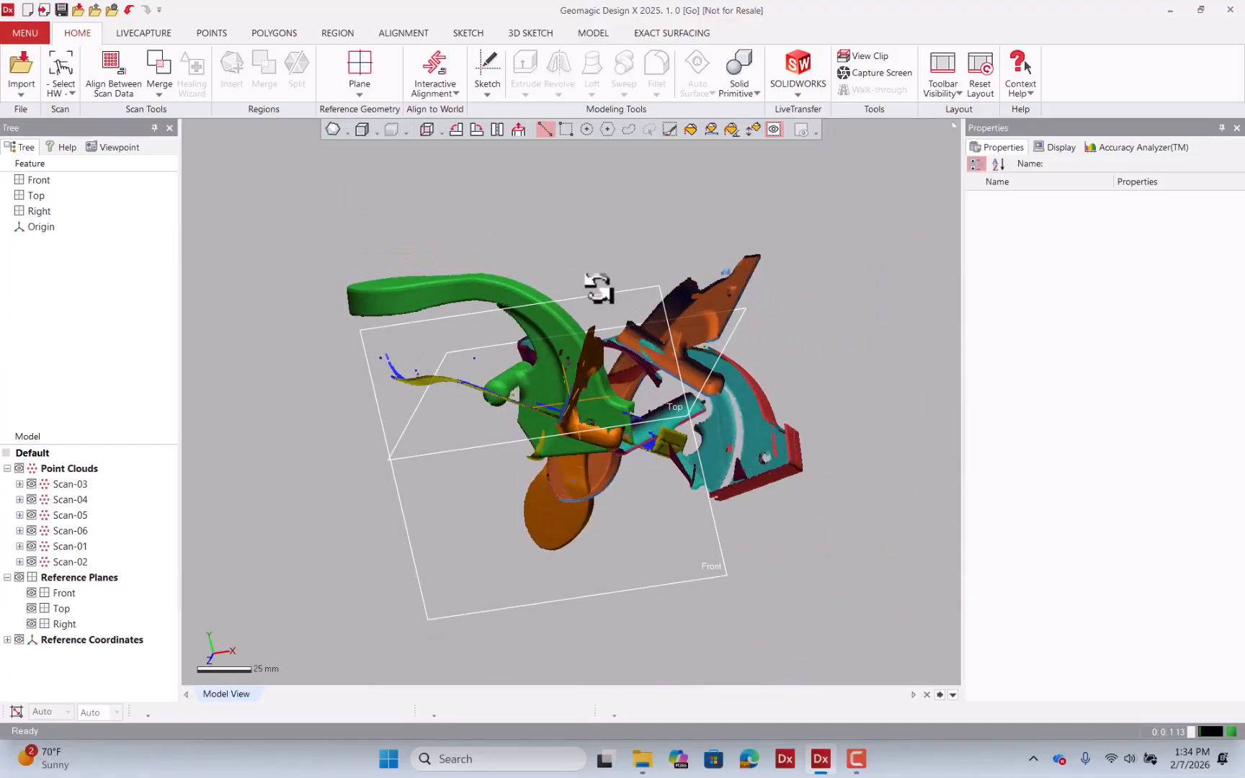
# - Hide the reference planes and all six point clouds, Scan-01 to Scan-06
pyautogui.click(19, 577)
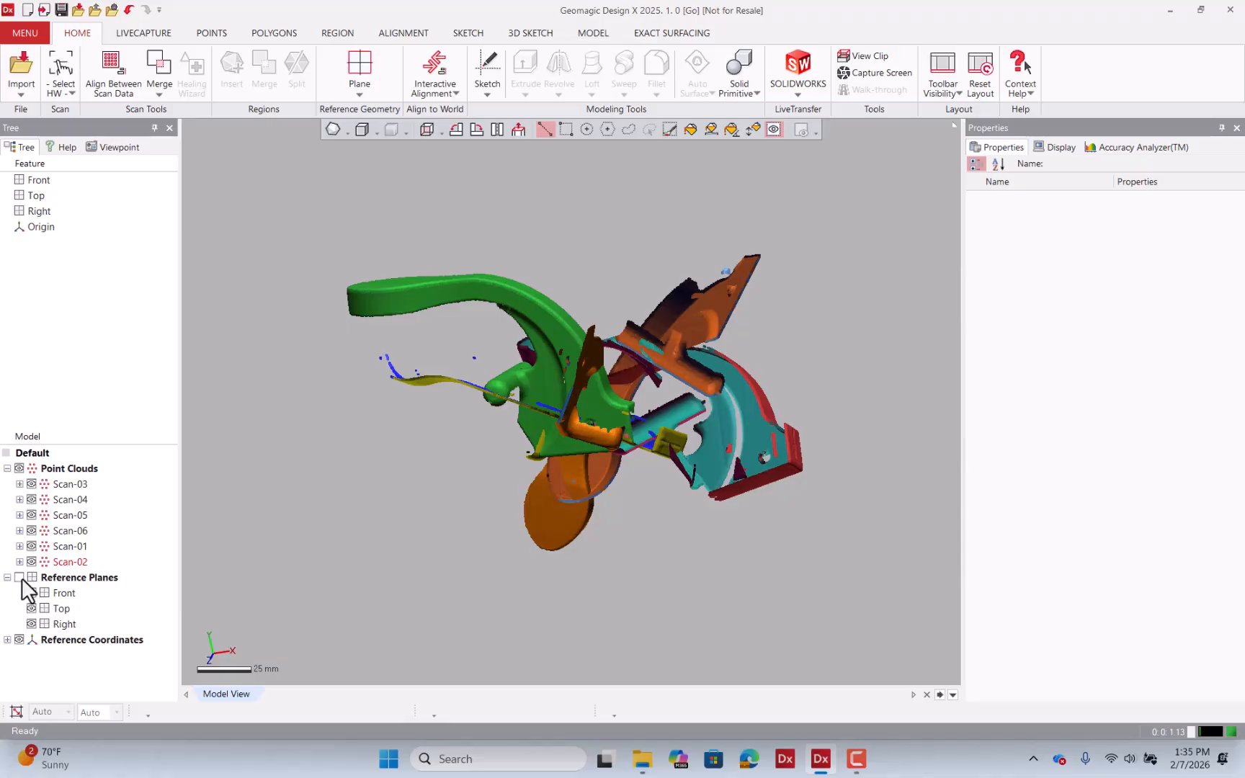
pyautogui.moveTo(427, 482); pyautogui.dragTo(411, 412, button='right')
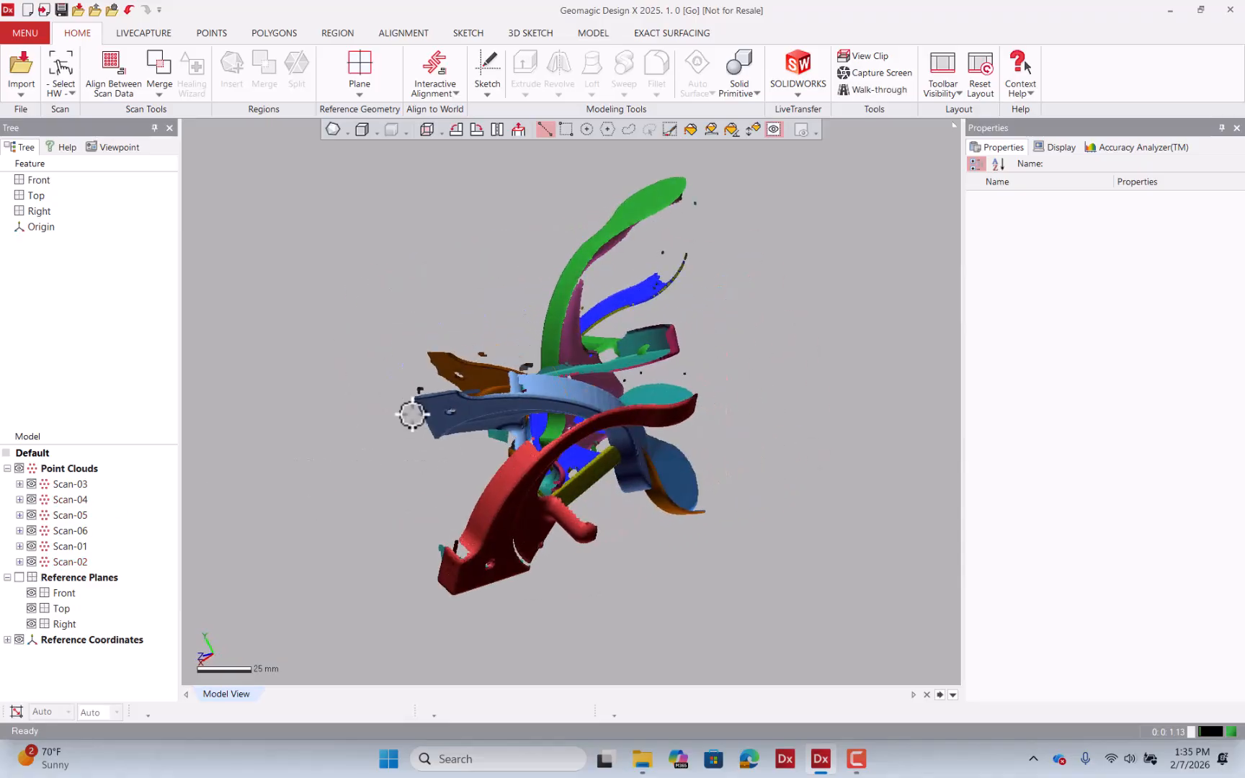
pyautogui.click(31, 484)
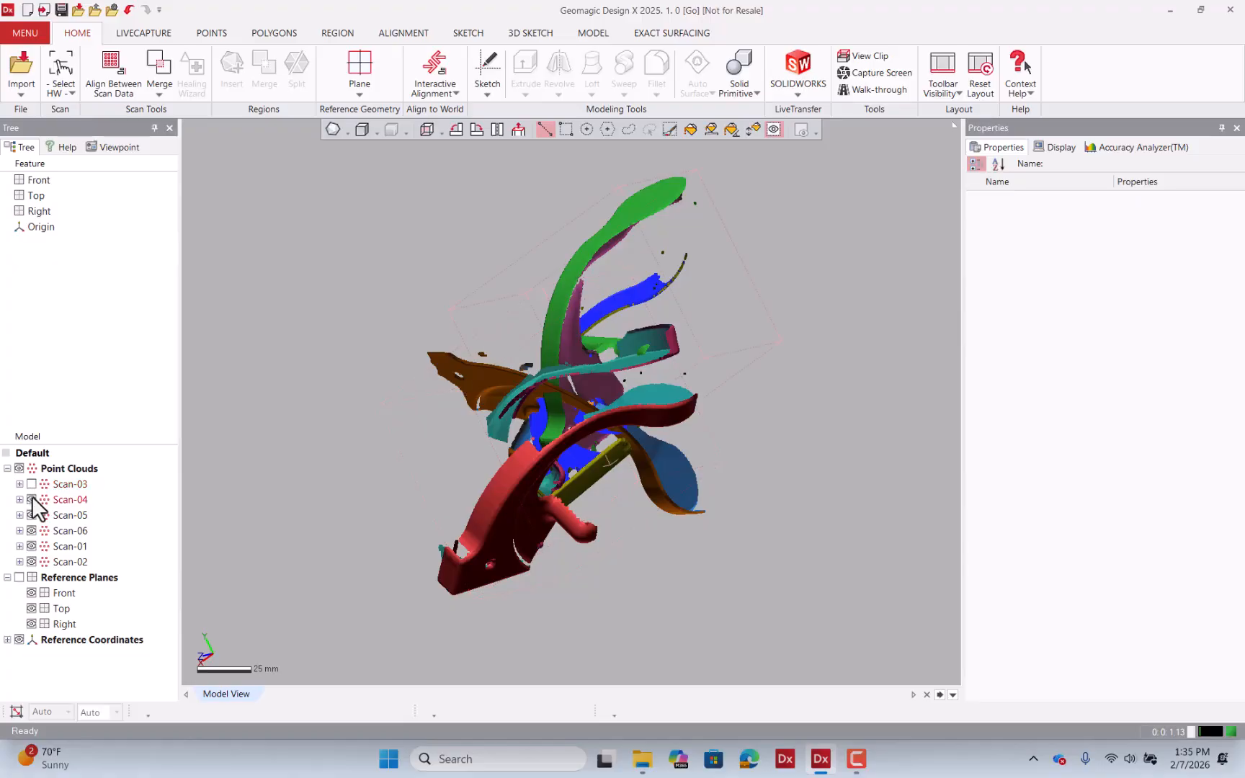
pyautogui.click(32, 500)
pyautogui.click(32, 515)
pyautogui.click(32, 531)
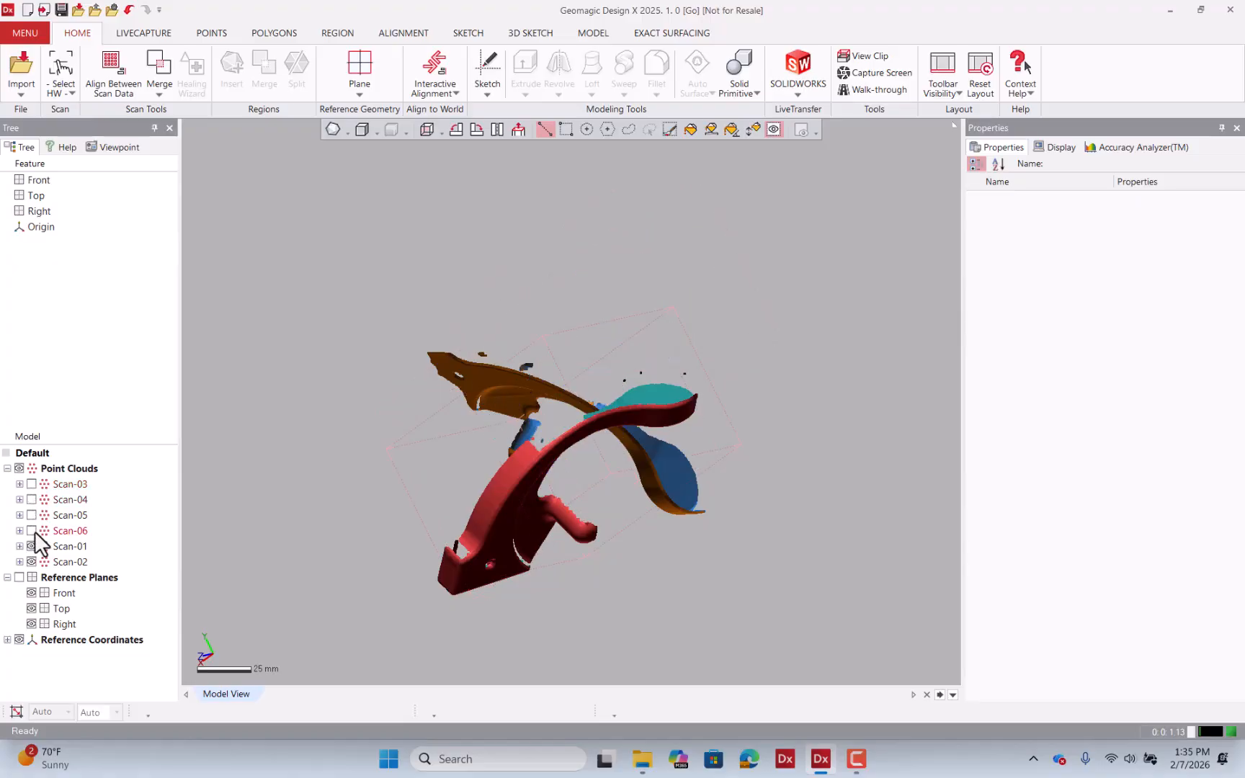
pyautogui.click(32, 546)
pyautogui.click(32, 561)
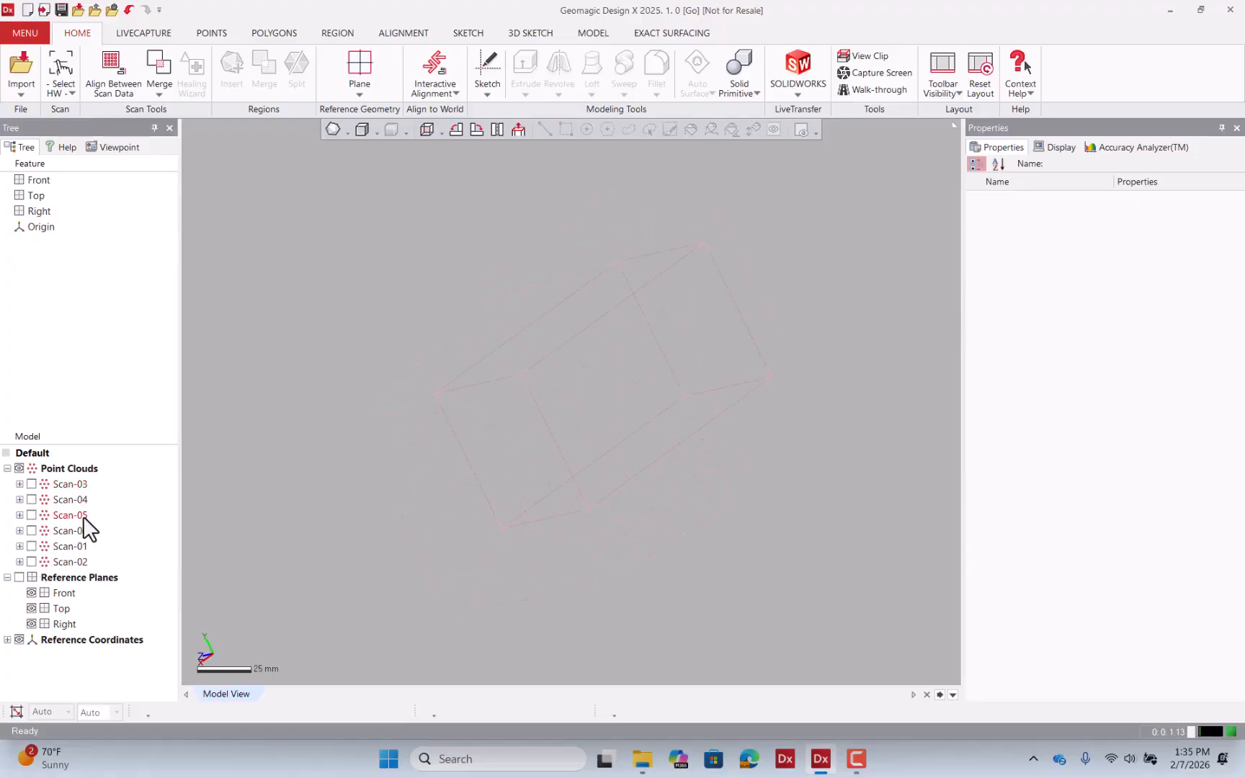
# - Show Scan-03 and examine its surface, and display Scan-04 alongside it for comparison
pyautogui.click(31, 485)
pyautogui.moveTo(623, 458); pyautogui.dragTo(324, 200, button='right')
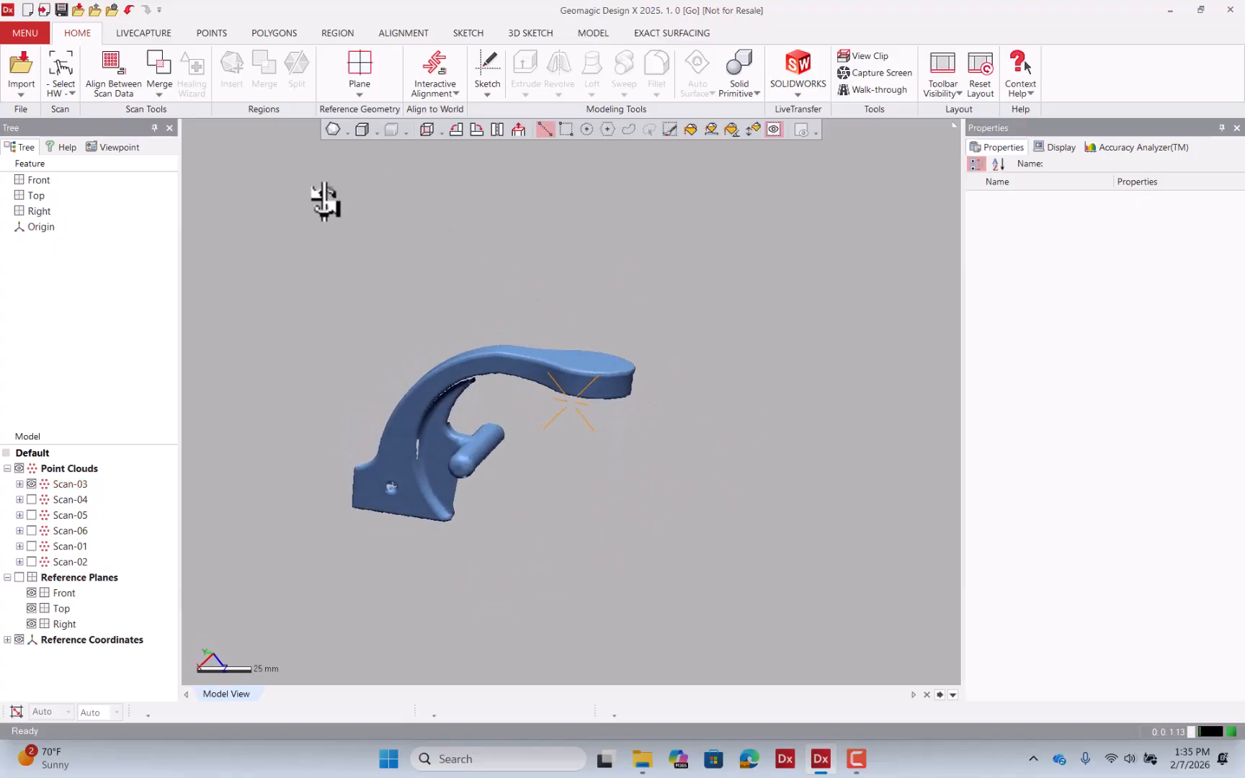
pyautogui.scroll(3, 472, 454)
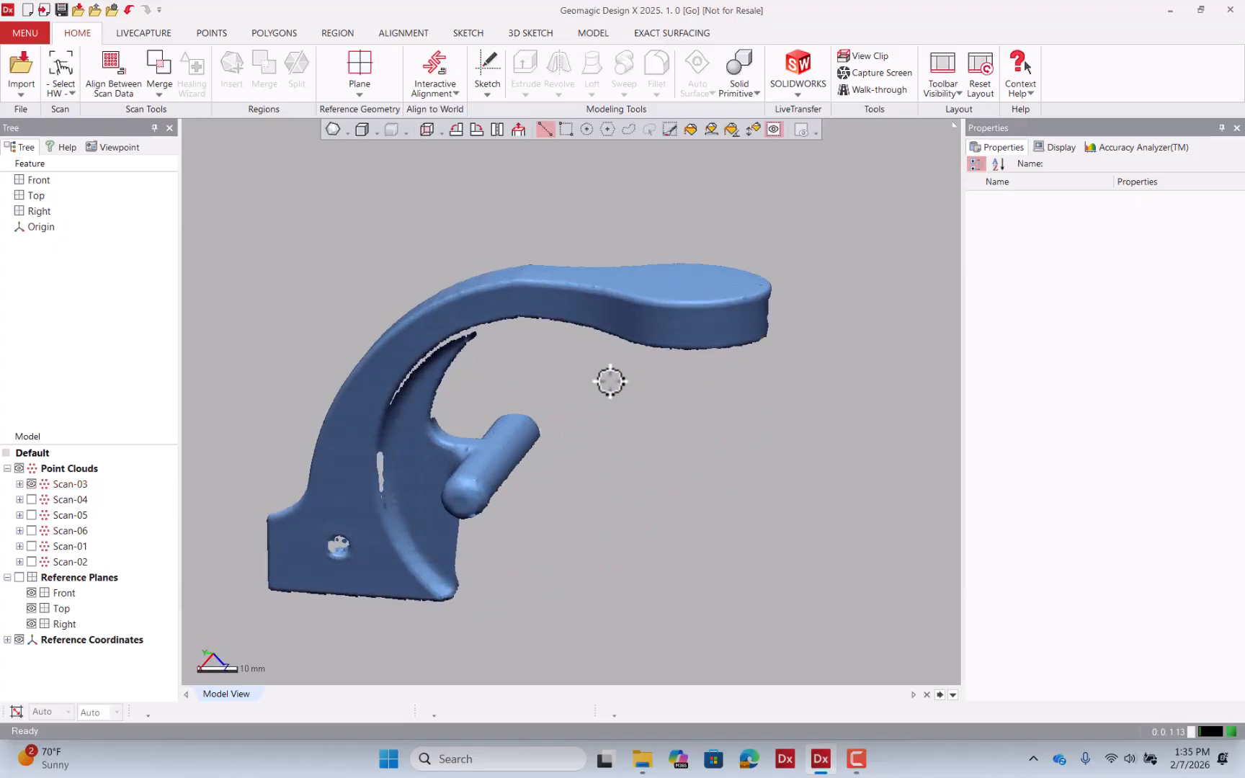
pyautogui.moveTo(633, 378); pyautogui.dragTo(597, 392, button='right')
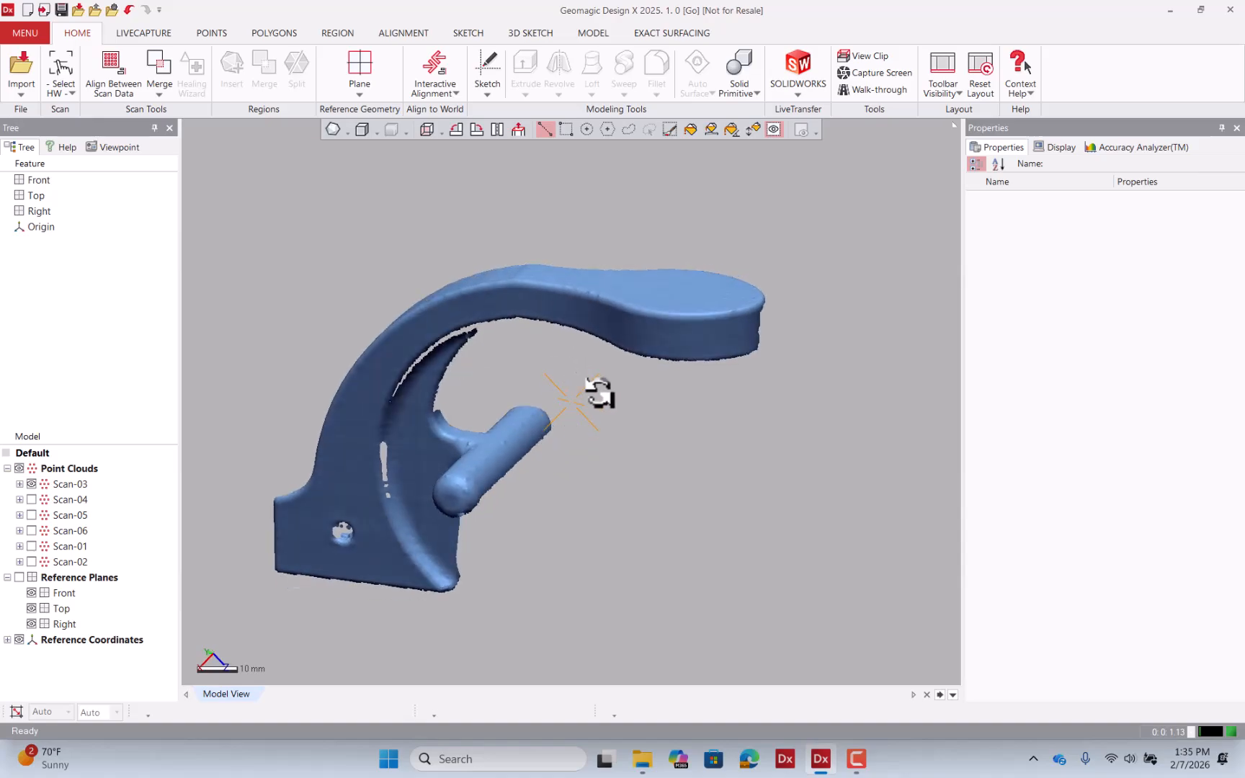
pyautogui.scroll(5, 455, 451)
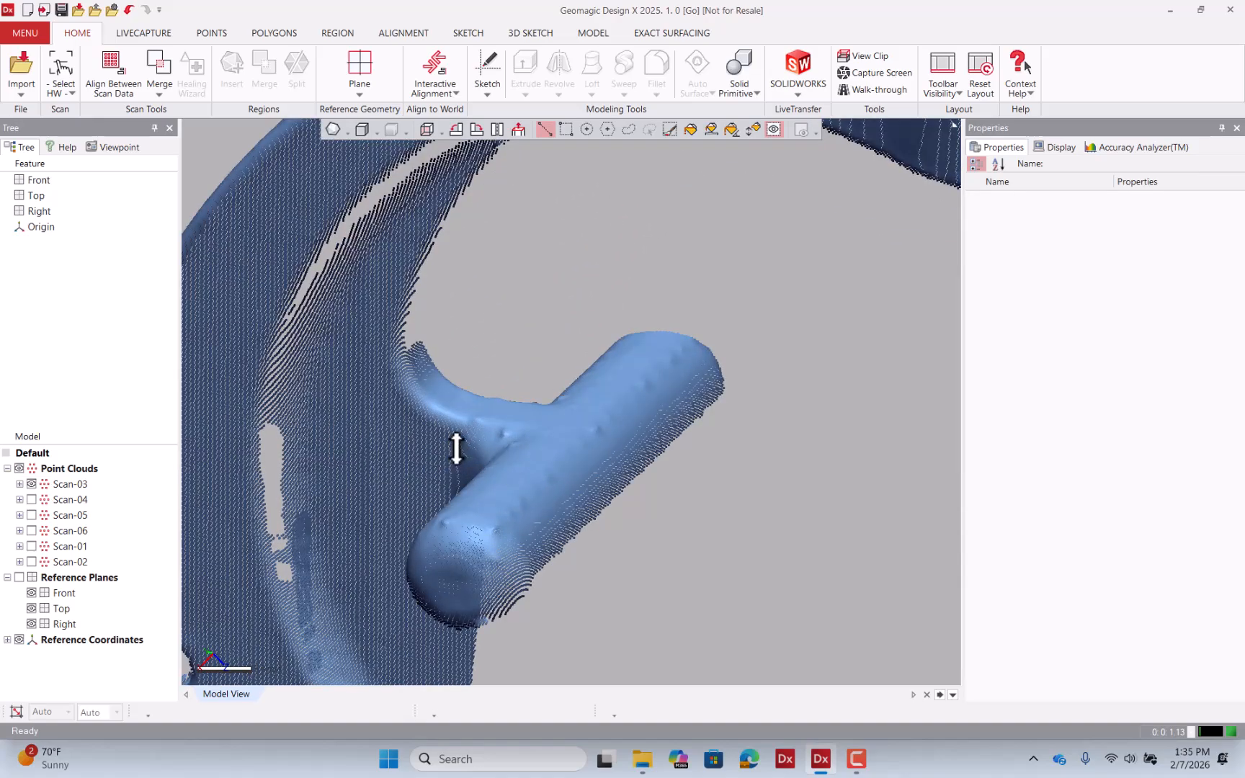
pyautogui.scroll(-6, 456, 445)
pyautogui.click(31, 499)
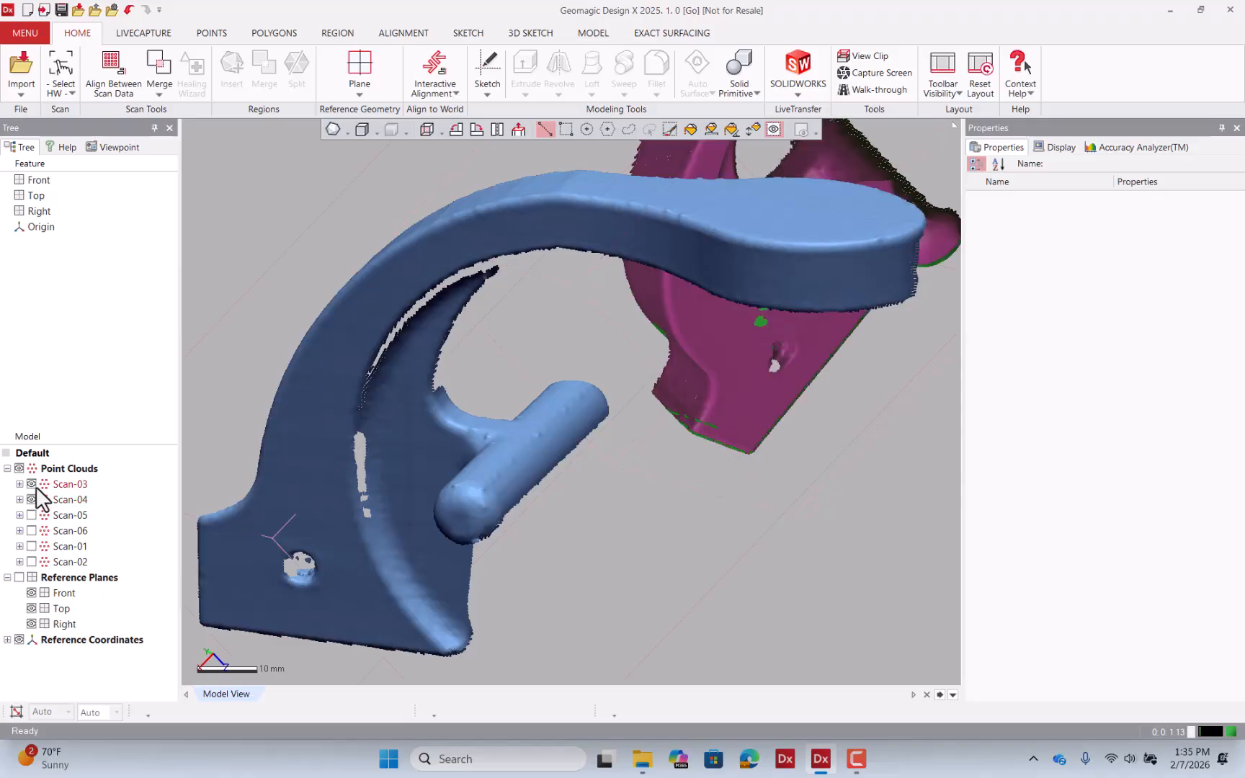
pyautogui.moveTo(667, 472); pyautogui.dragTo(784, 314, button='right')
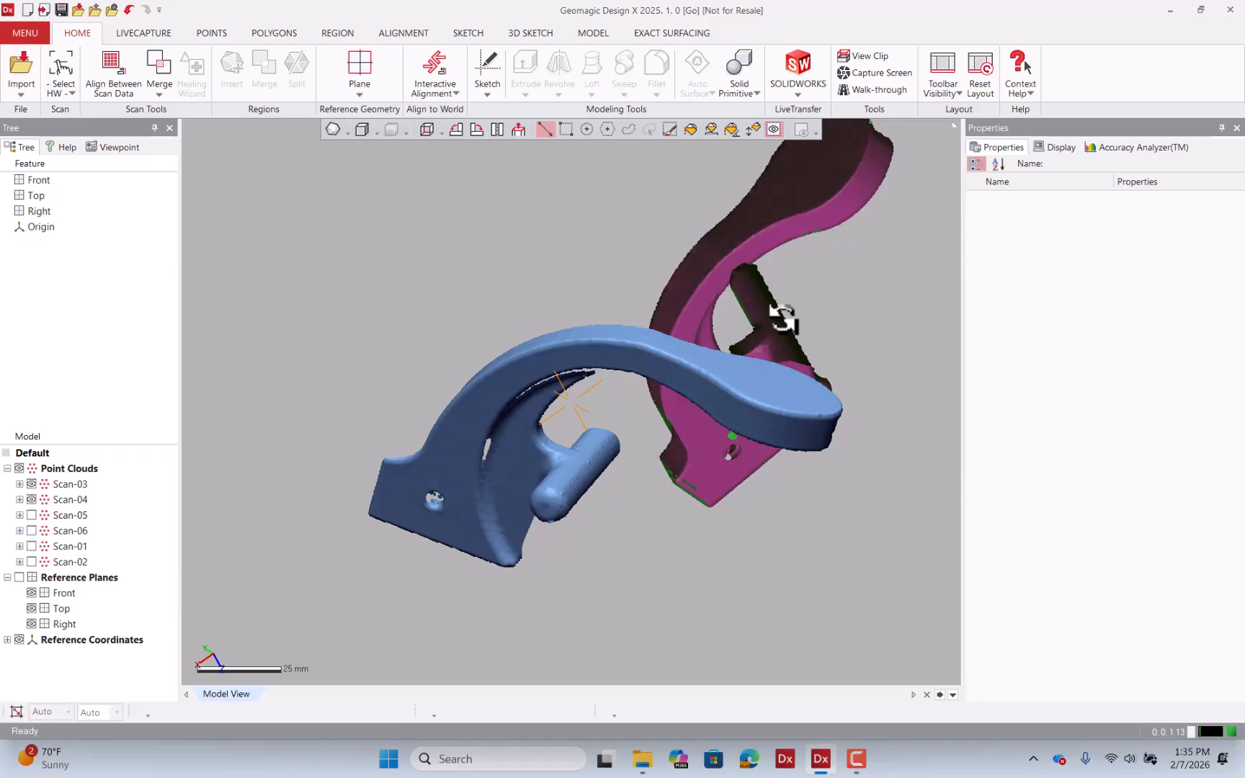
# - Show Scan-05, Scan-06, Scan-01 and Scan-02 as well, and examine how all six scans lie relative to each other
pyautogui.click(31, 514)
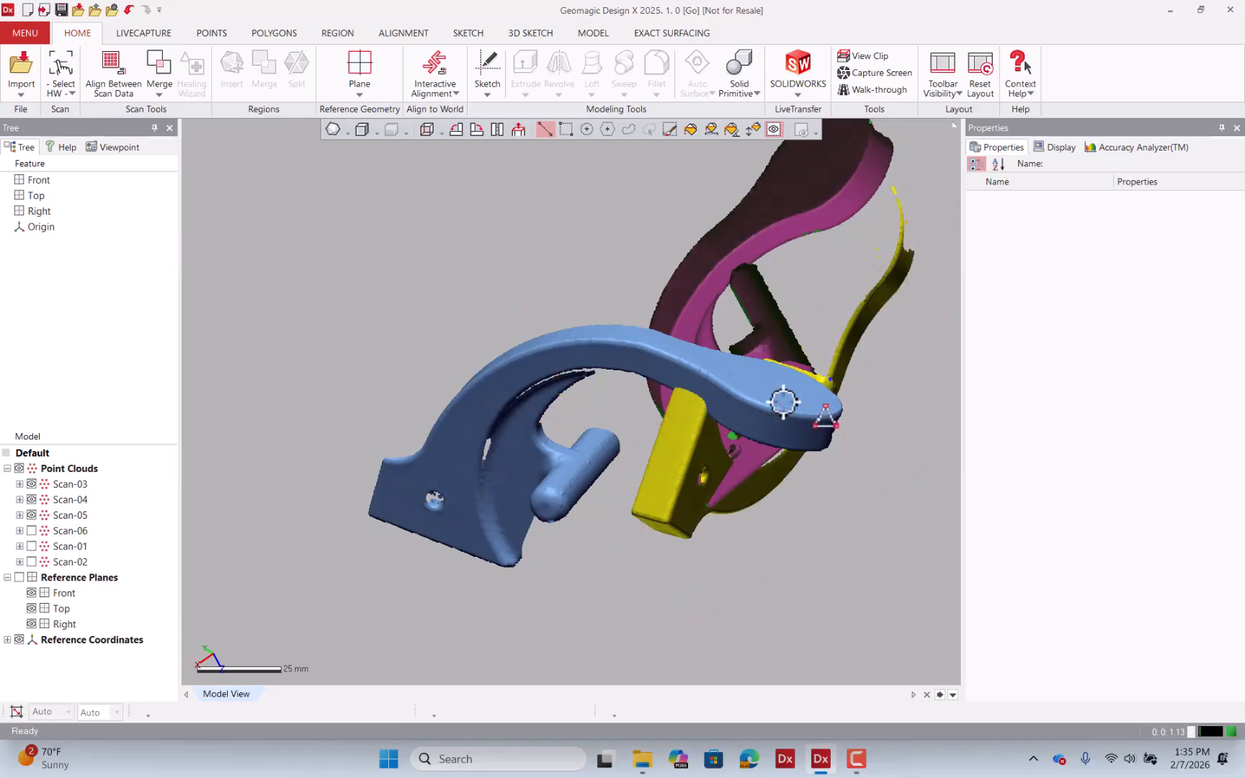
pyautogui.moveTo(784, 397); pyautogui.dragTo(536, 370, button='right')
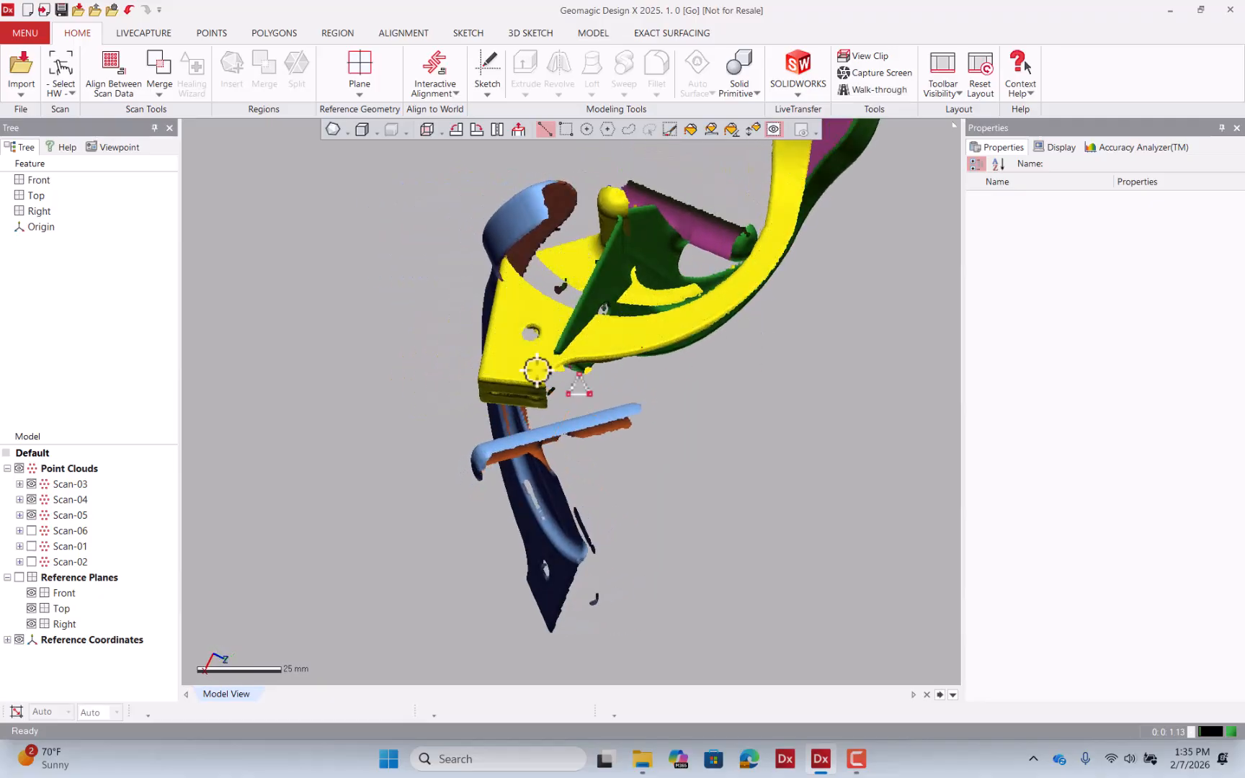
pyautogui.click(32, 531)
pyautogui.moveTo(452, 481); pyautogui.dragTo(392, 464, button='right')
pyautogui.click(30, 546)
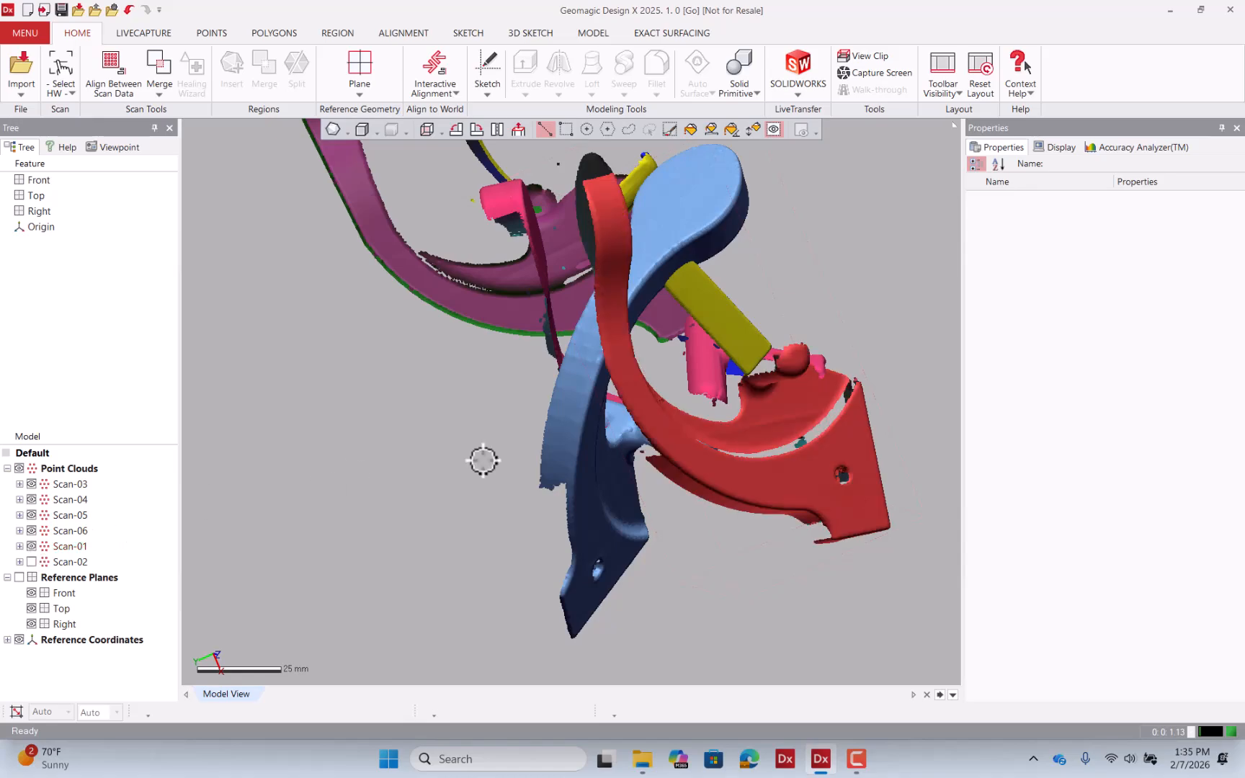
pyautogui.moveTo(481, 459); pyautogui.dragTo(472, 333, button='right')
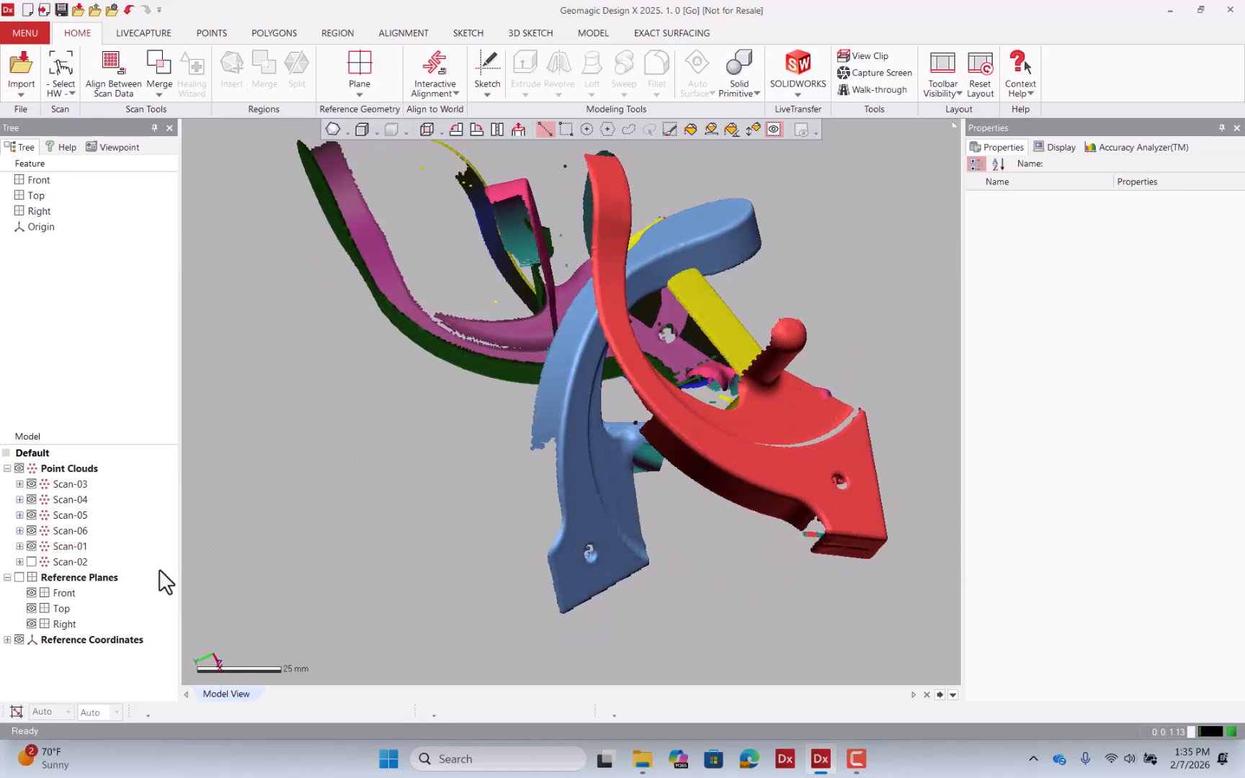
pyautogui.click(30, 562)
pyautogui.moveTo(447, 418)
pyautogui.mouseDown(button='right')
pyautogui.moveTo(708, 353)
pyautogui.moveTo(444, 415)
pyautogui.mouseUp(button='right')
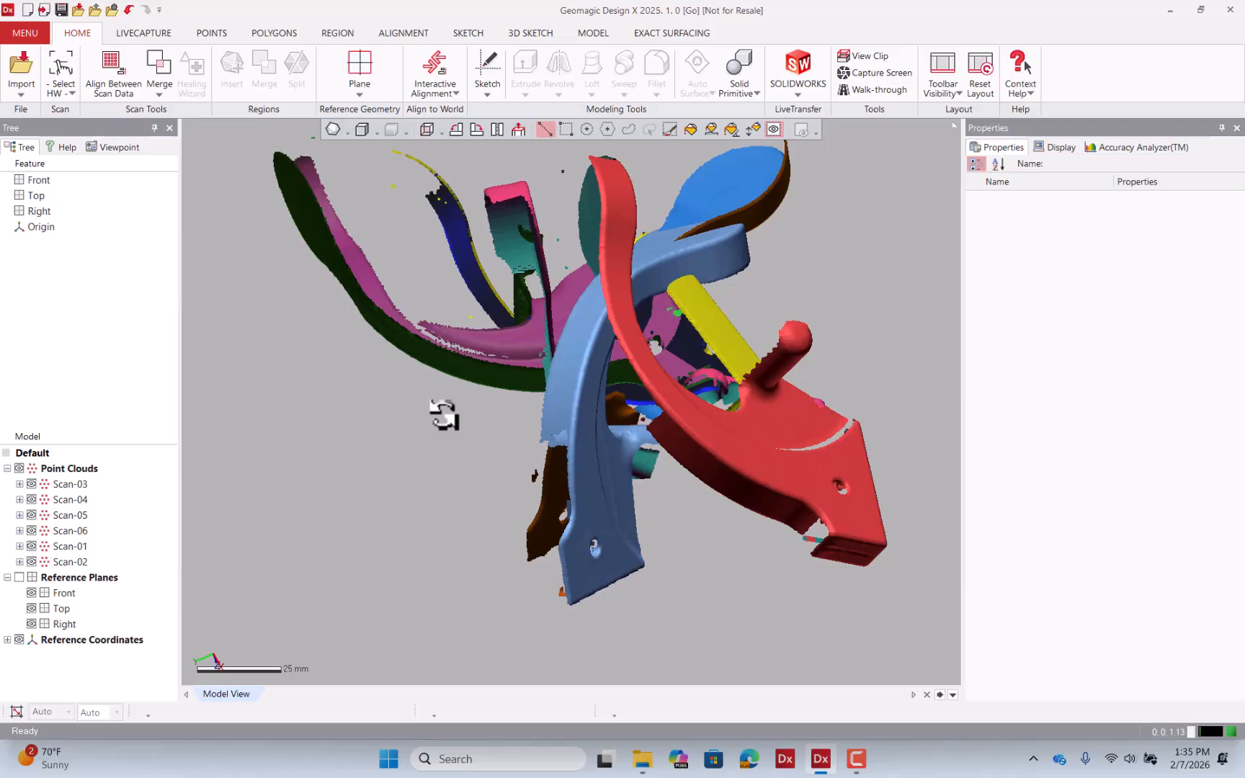
pyautogui.scroll(-3, 453, 420)
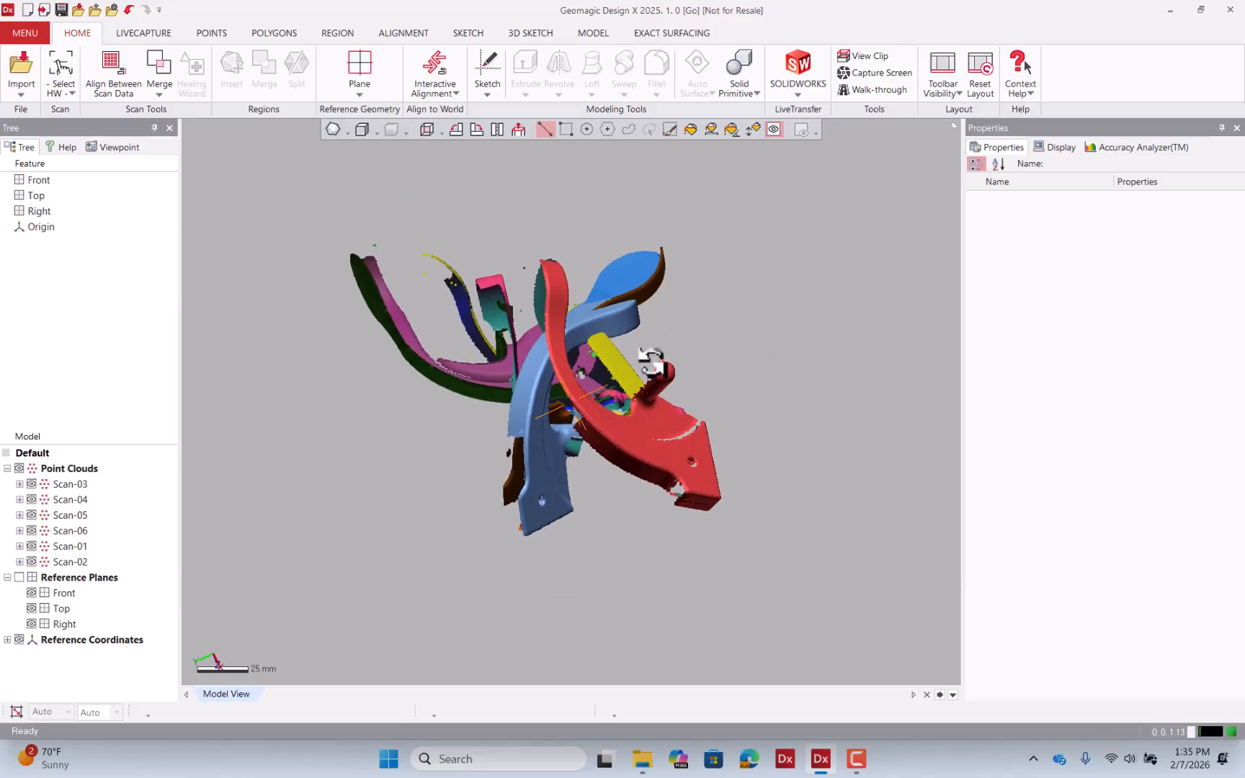
pyautogui.moveTo(650, 361); pyautogui.dragTo(575, 436, button='right')
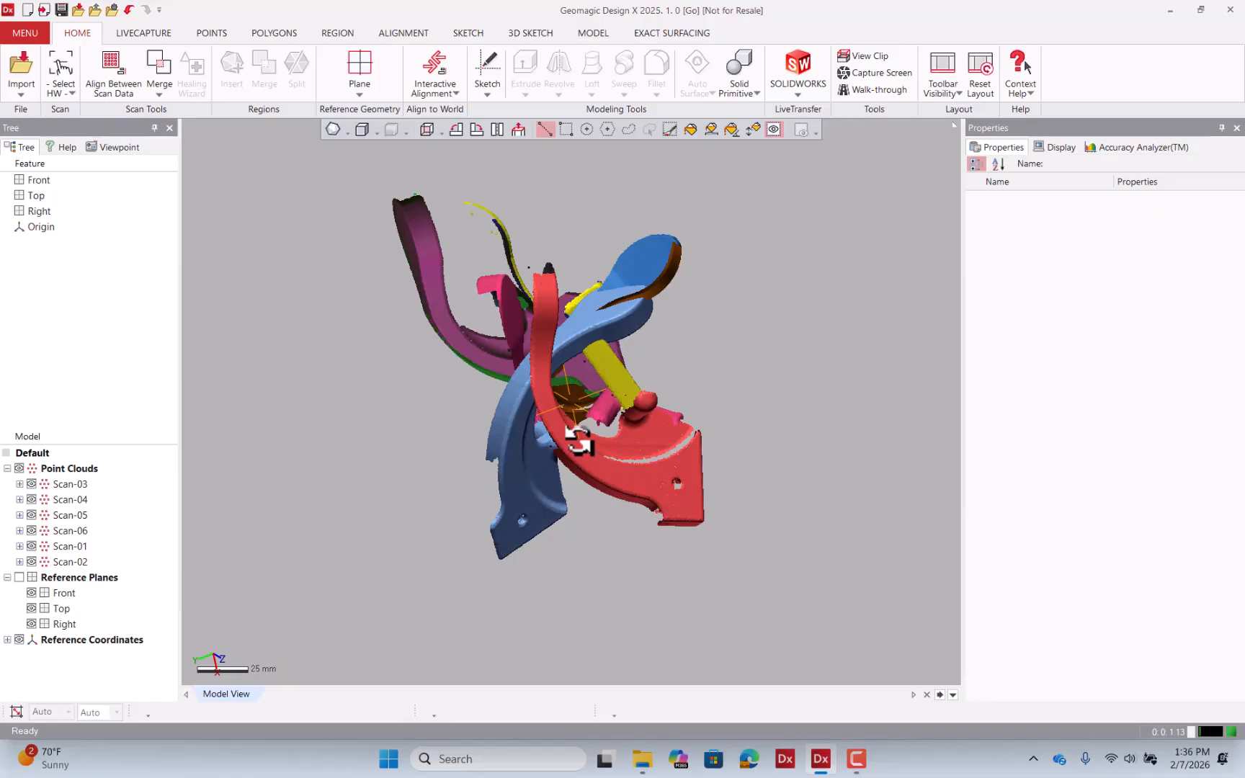
pyautogui.scroll(1, 591, 448)
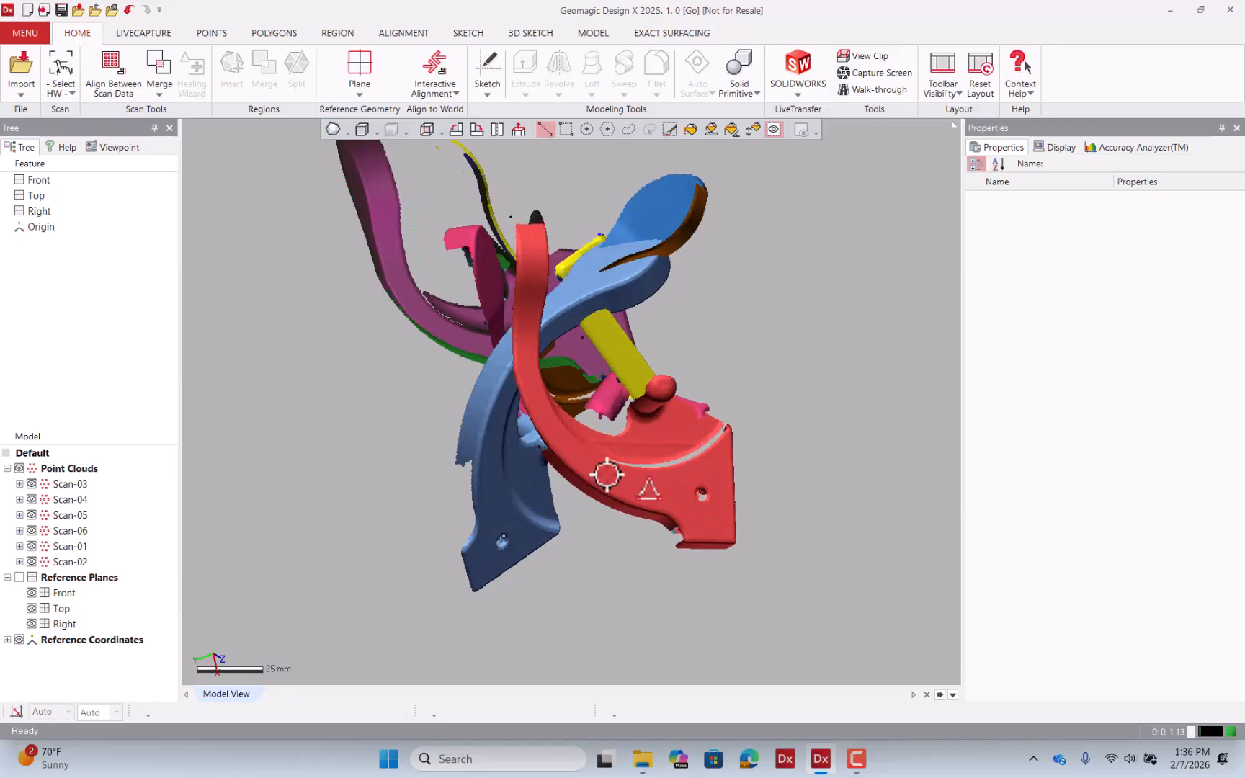
pyautogui.scroll(-1, 600, 478)
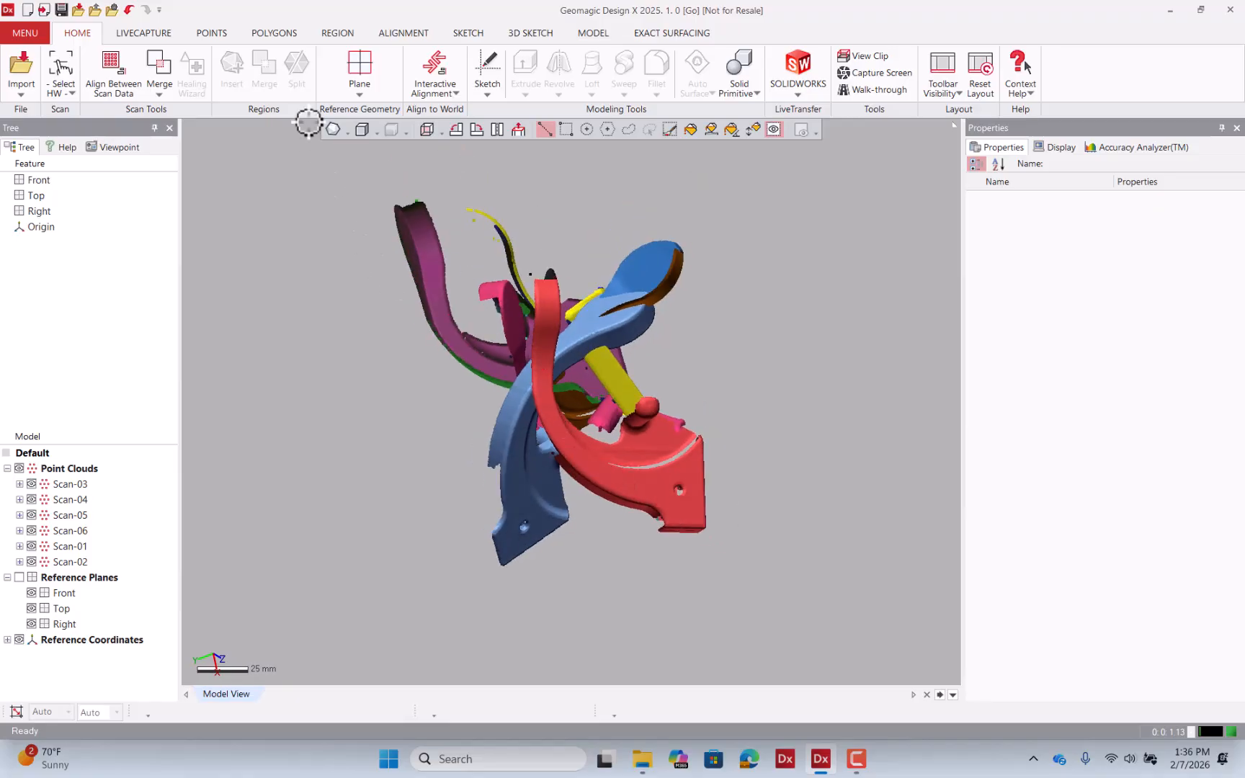
# - Start Align Between Scan Data and set its method to Local Based On Picked Point
pyautogui.click(209, 34)
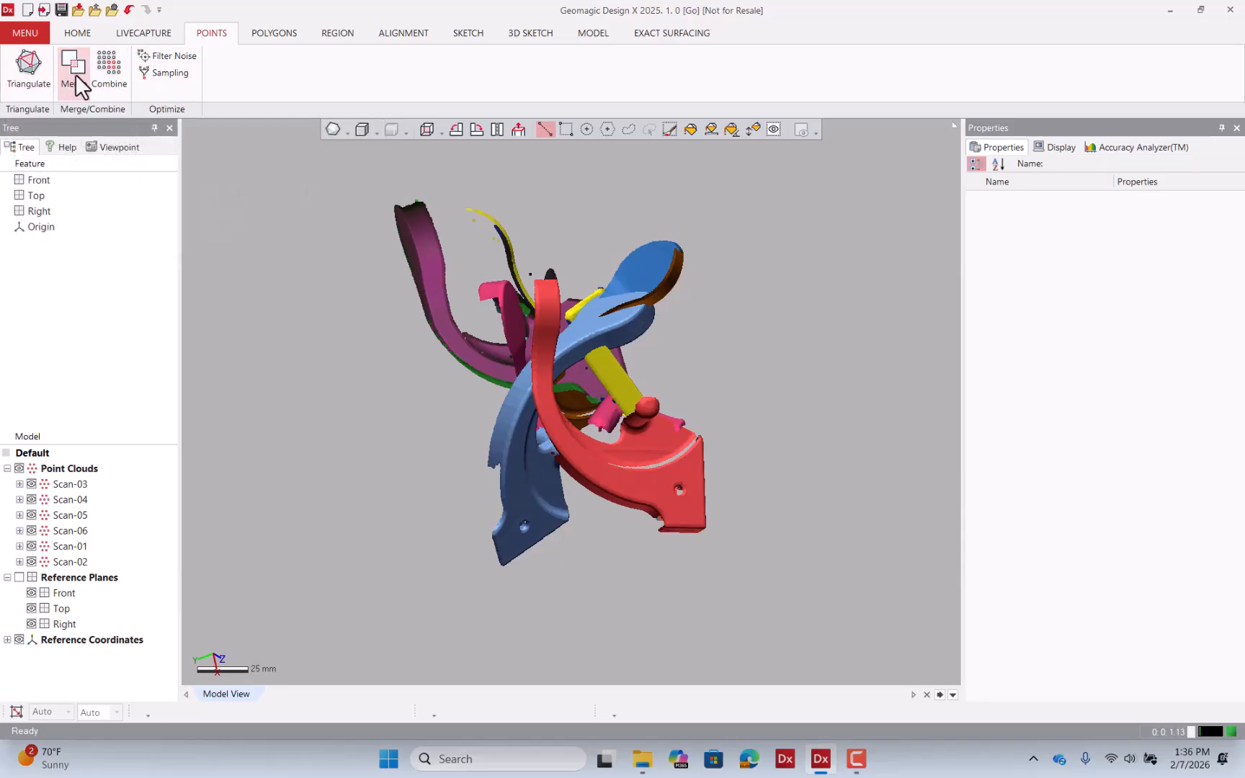
pyautogui.click(396, 43)
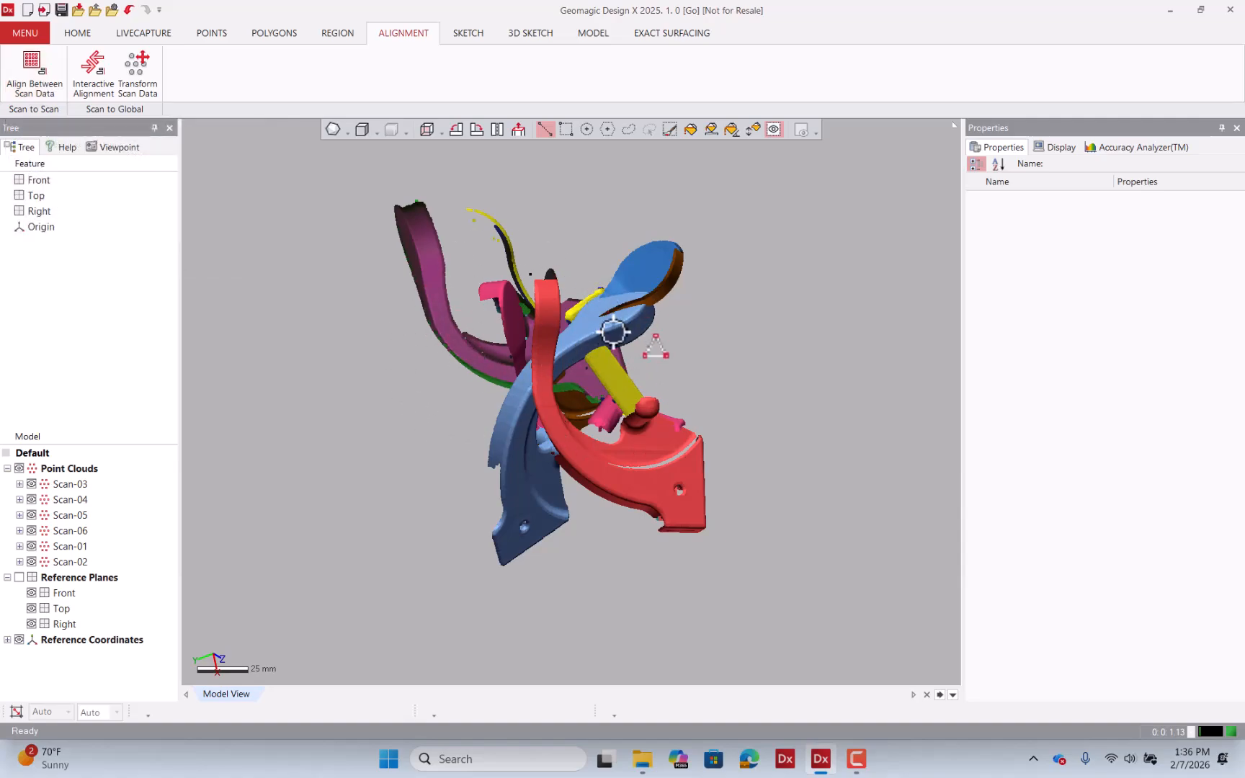
pyautogui.click(42, 92)
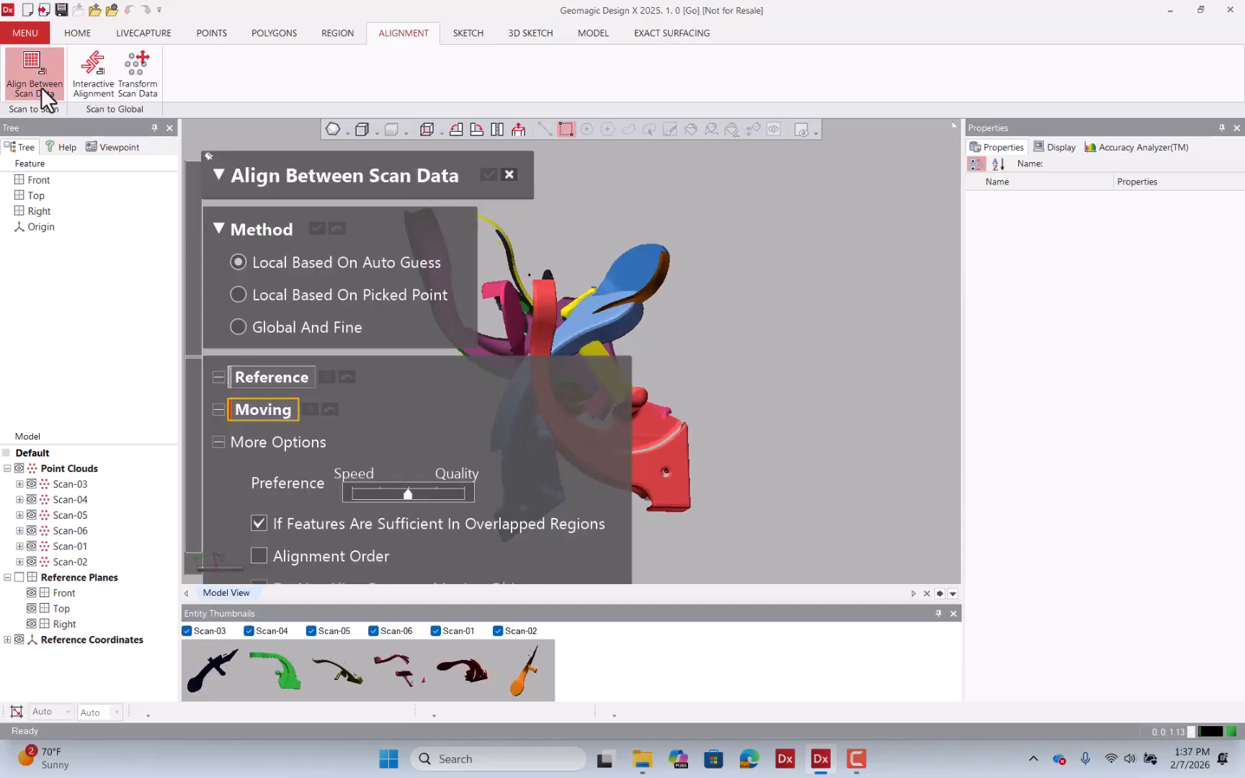
pyautogui.scroll(-5, 849, 281)
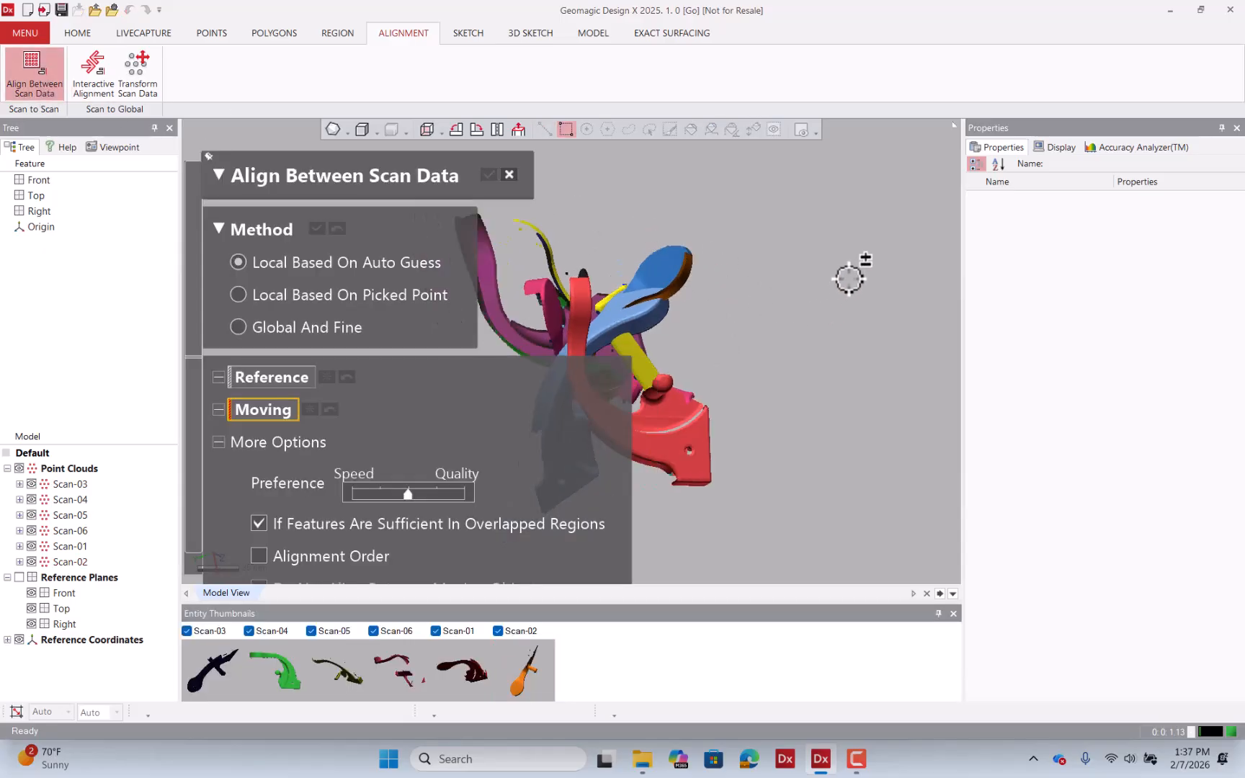
pyautogui.scroll(1, 843, 291)
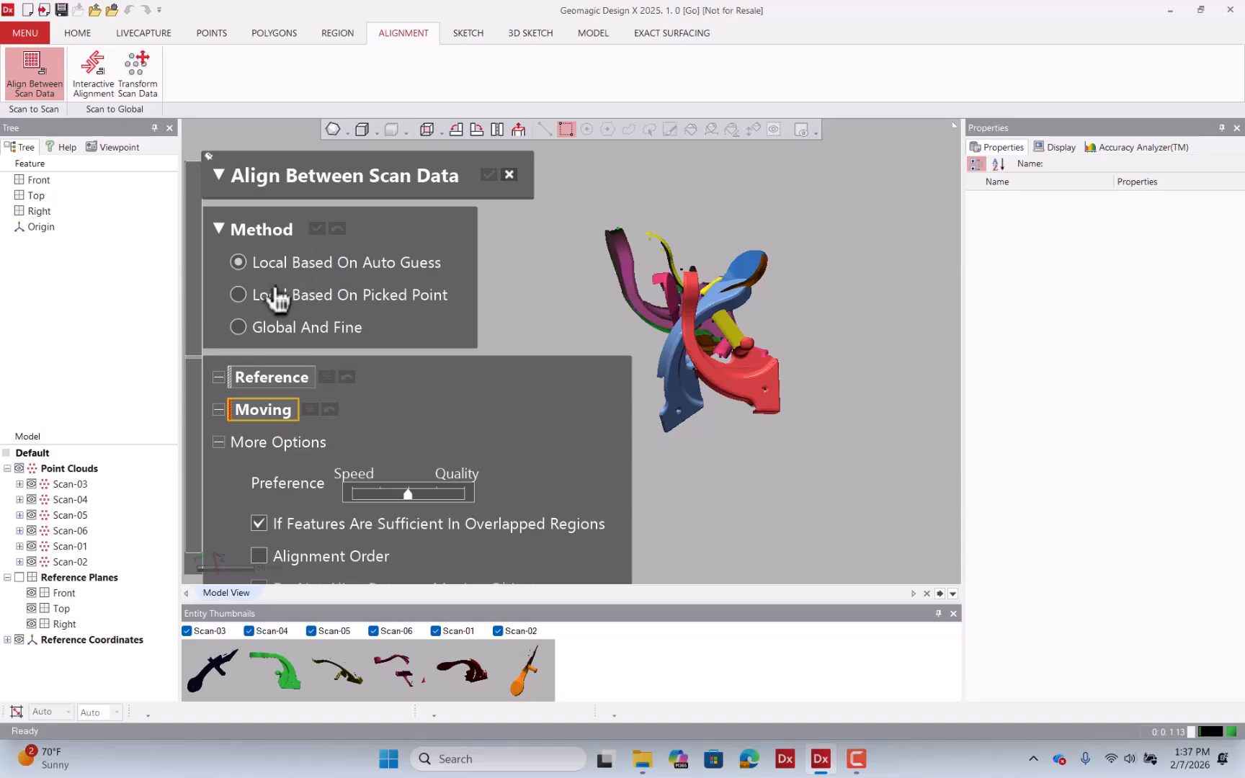
pyautogui.click(239, 295)
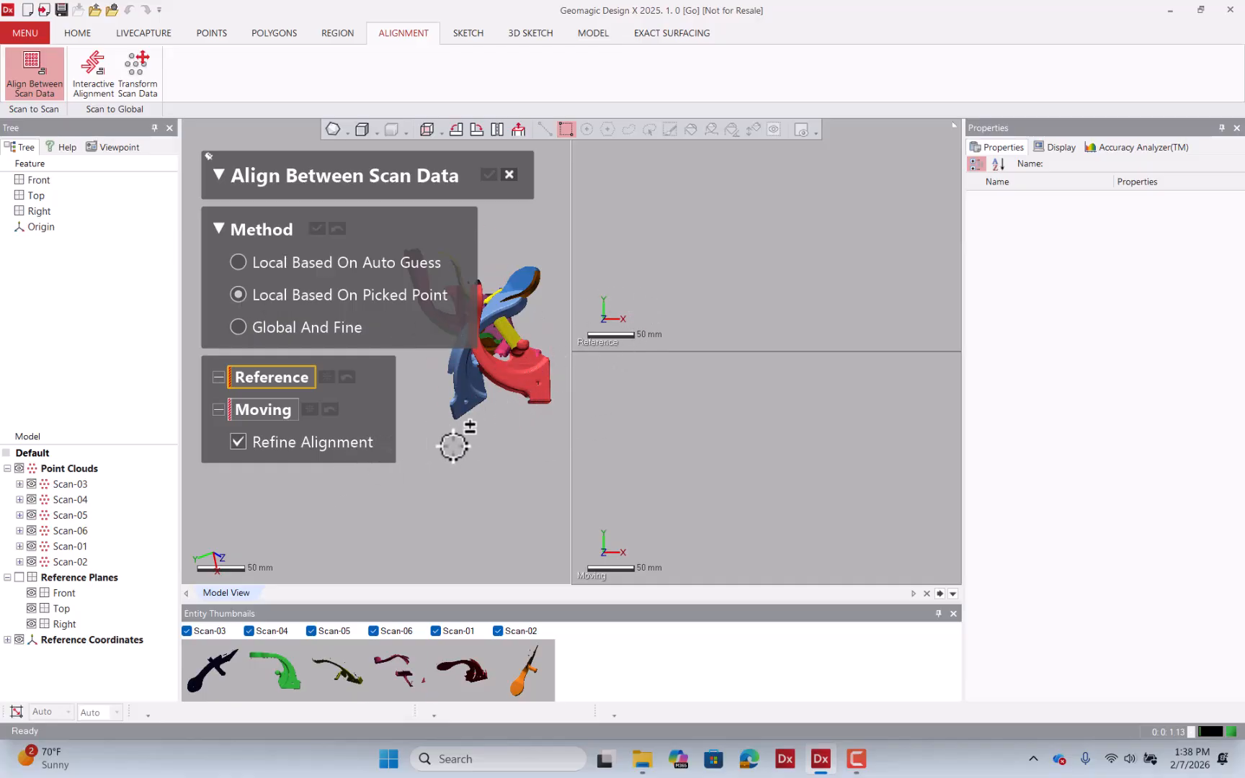
pyautogui.scroll(-3, 453, 444)
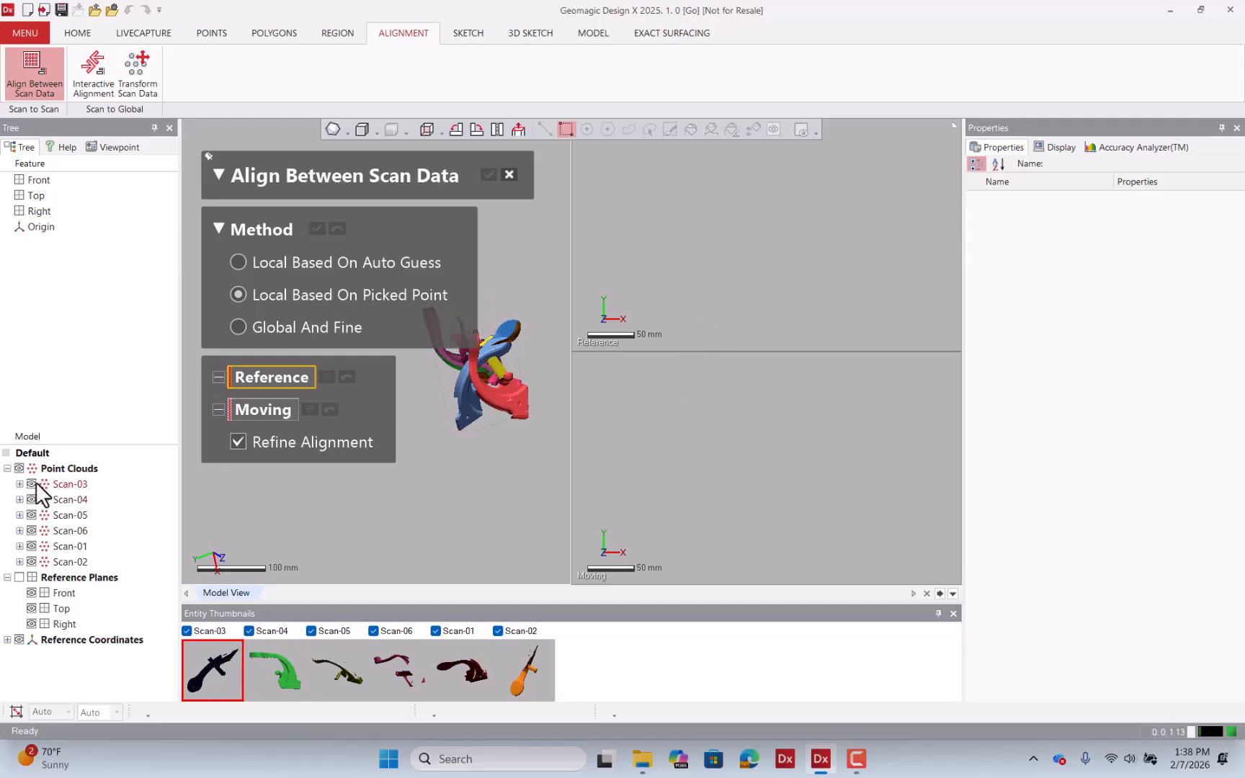
pyautogui.moveTo(484, 445); pyautogui.dragTo(472, 446, button='right')
pyautogui.scroll(5, 459, 396)
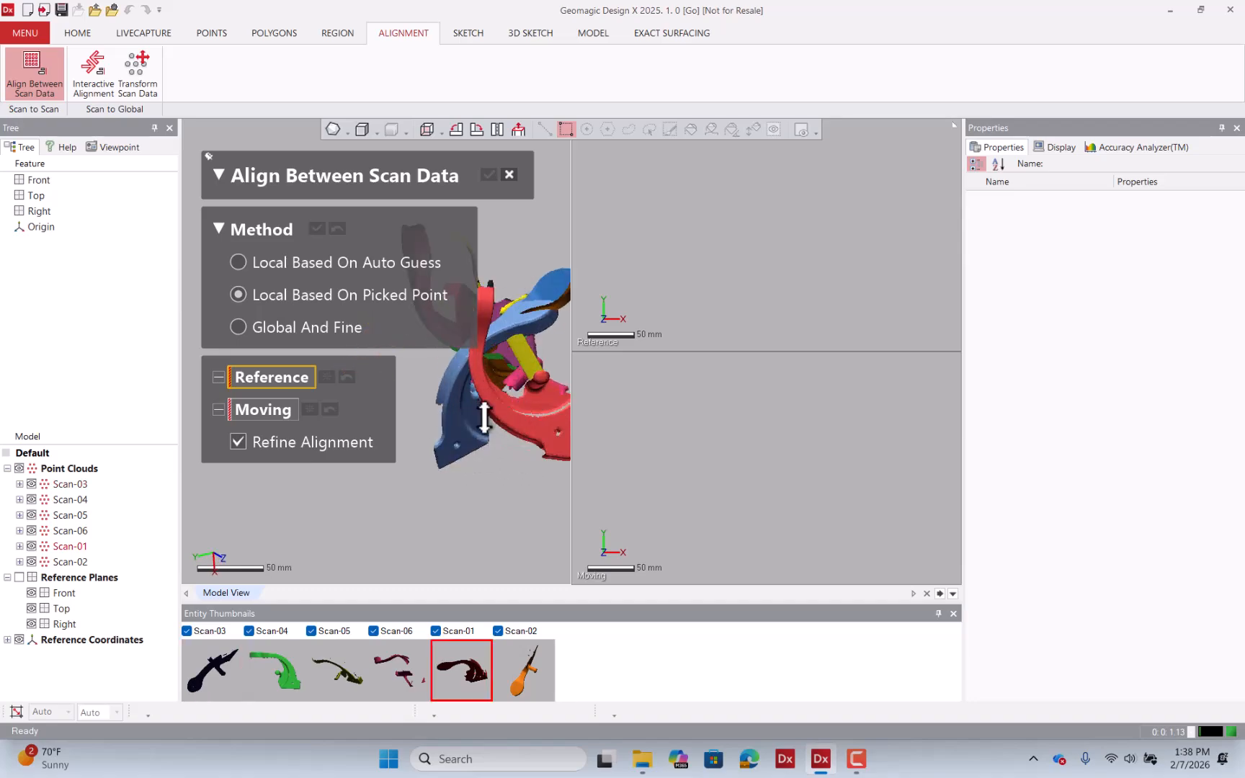
pyautogui.scroll(-1, 460, 396)
pyautogui.scroll(-3, 397, 471)
pyautogui.scroll(4, 525, 407)
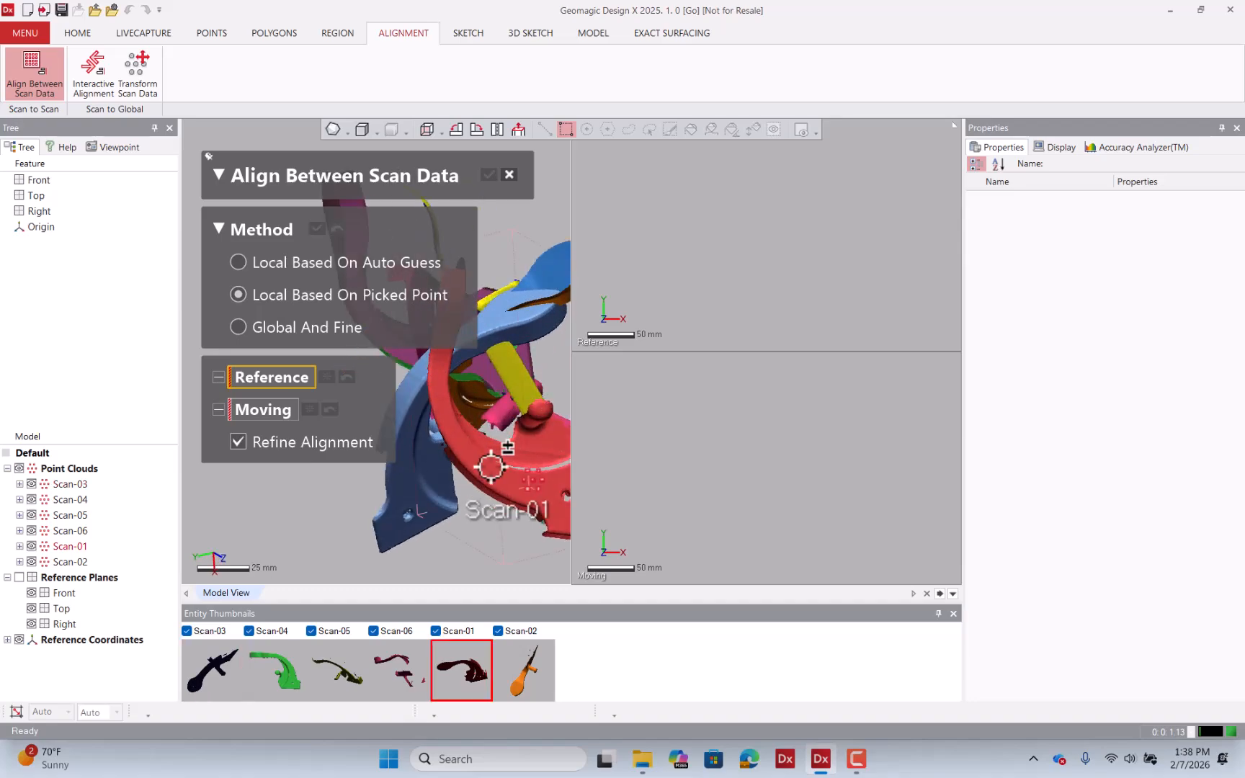
pyautogui.scroll(-3, 447, 468)
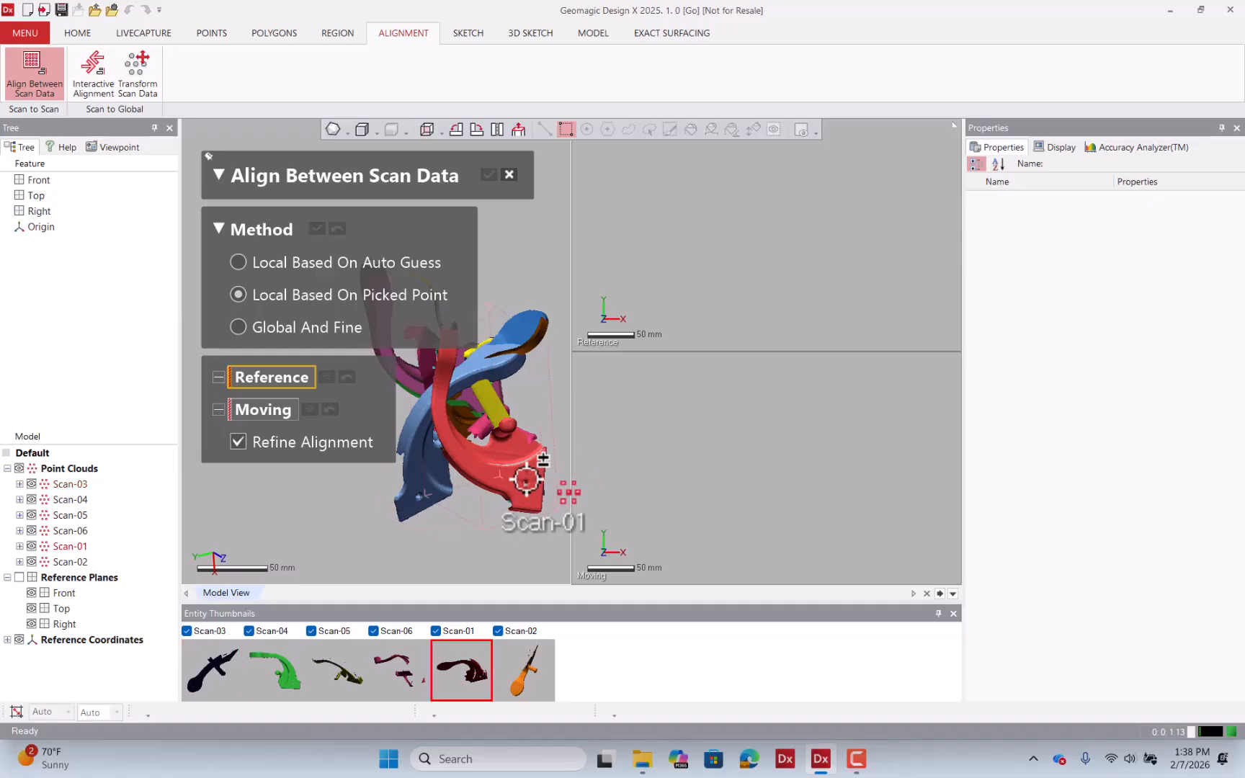
# - Hide Scan-04, Scan-05, Scan-06 and Scan-02 so that only Scan-01 and Scan-03 are displayed
pyautogui.click(32, 499)
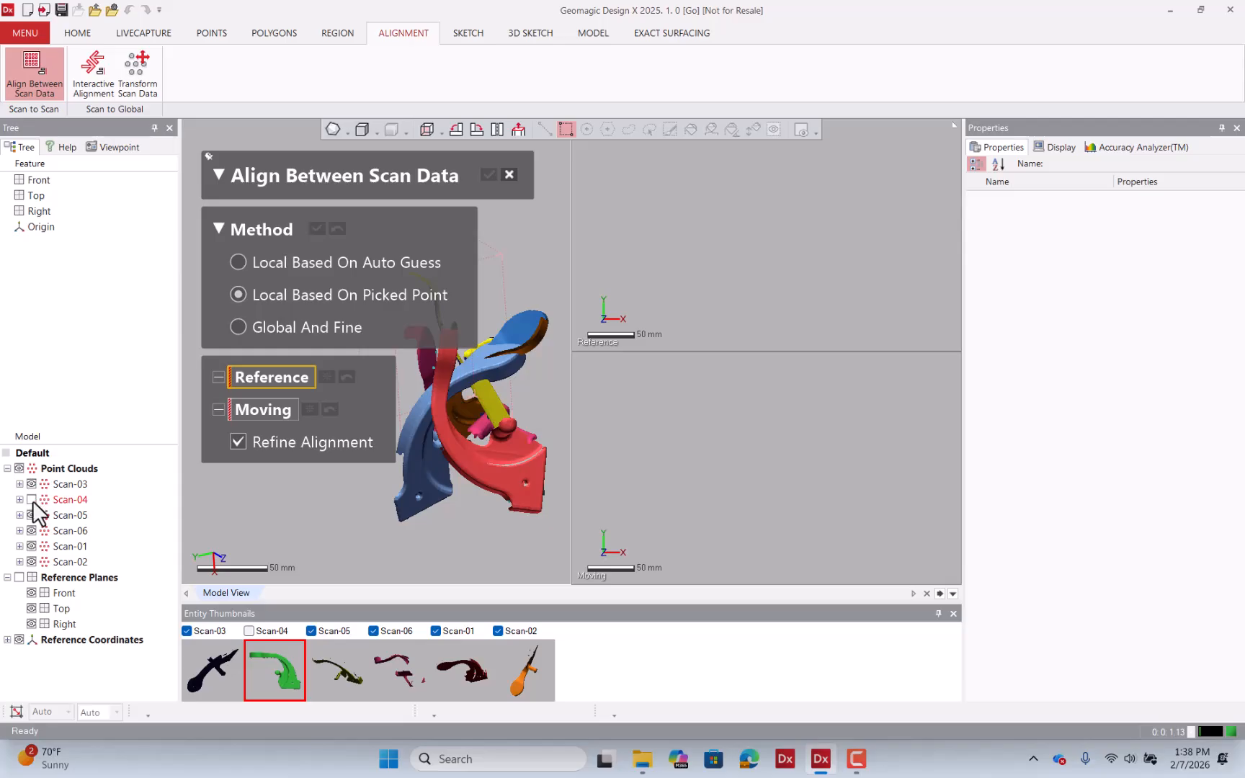
pyautogui.click(32, 499)
pyautogui.click(32, 515)
pyautogui.click(32, 530)
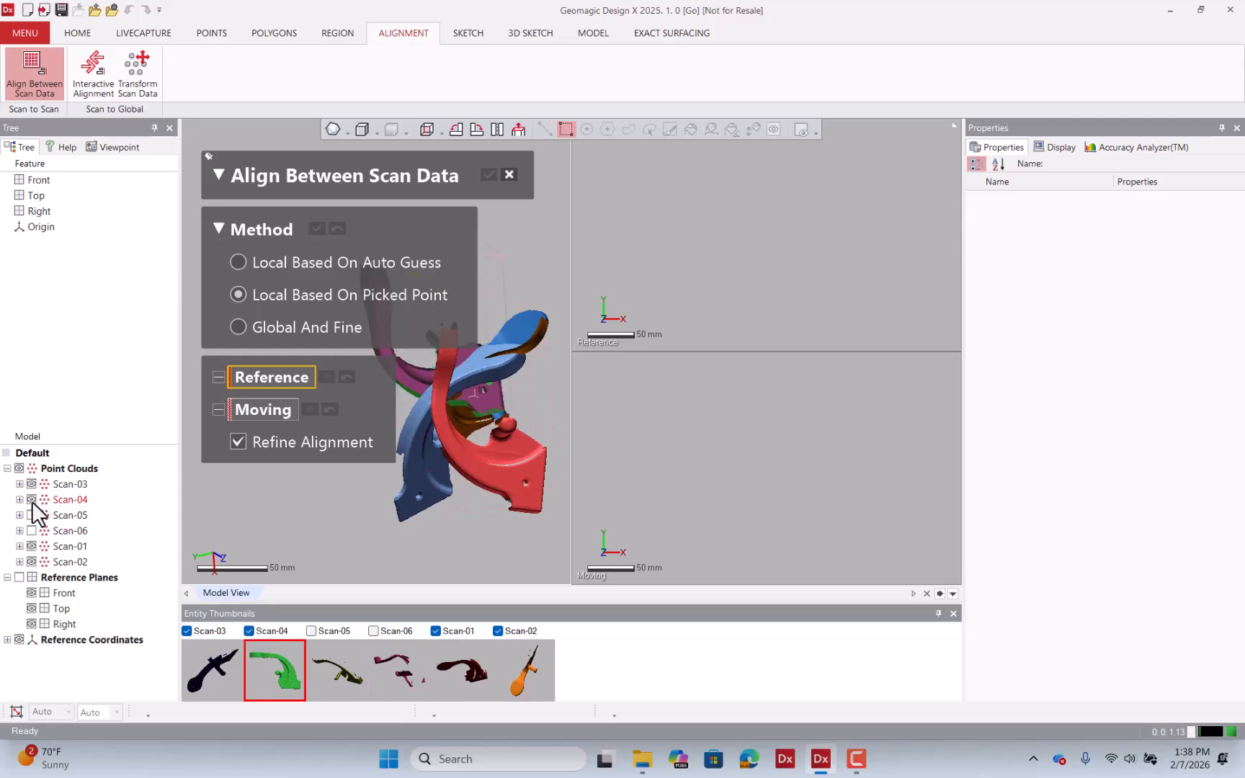
pyautogui.click(32, 501)
pyautogui.click(32, 562)
pyautogui.moveTo(490, 448)
pyautogui.mouseDown(button='right')
pyautogui.moveTo(478, 438)
pyautogui.moveTo(633, 375)
pyautogui.moveTo(518, 407)
pyautogui.moveTo(497, 425)
pyautogui.mouseUp(button='right')
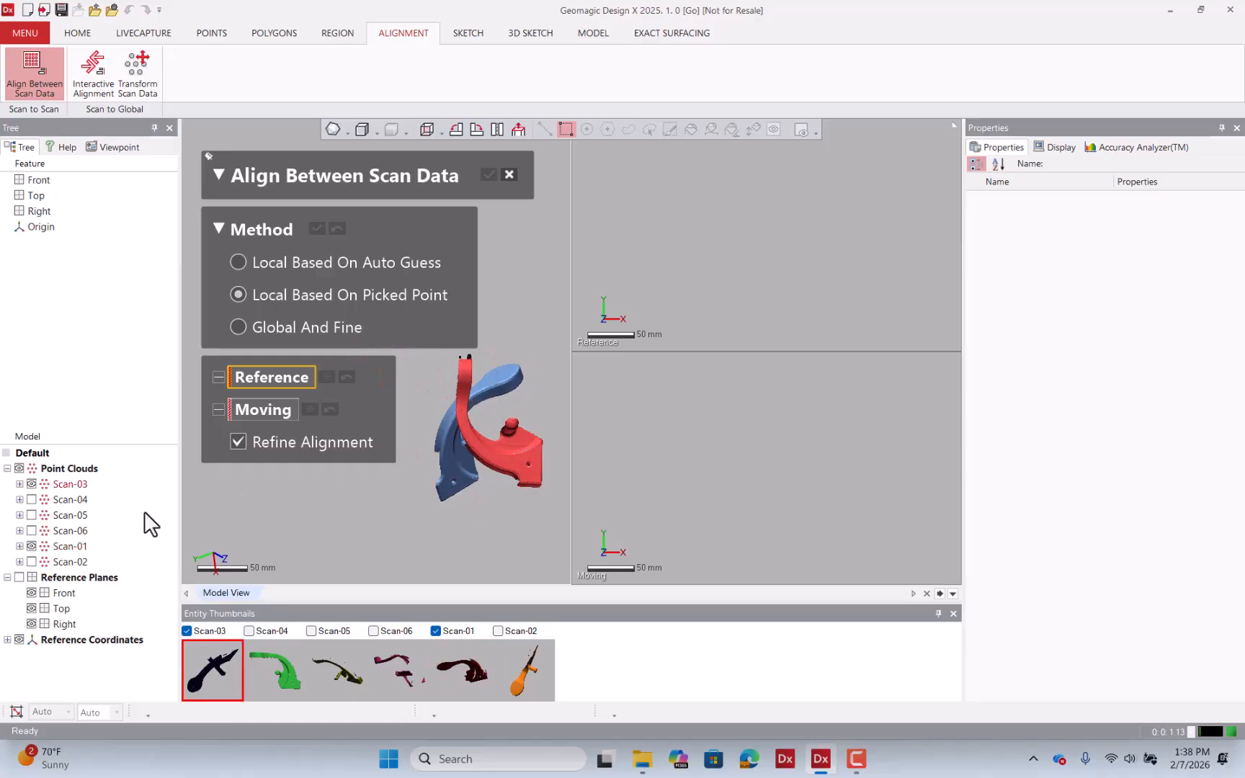
pyautogui.click(72, 547)
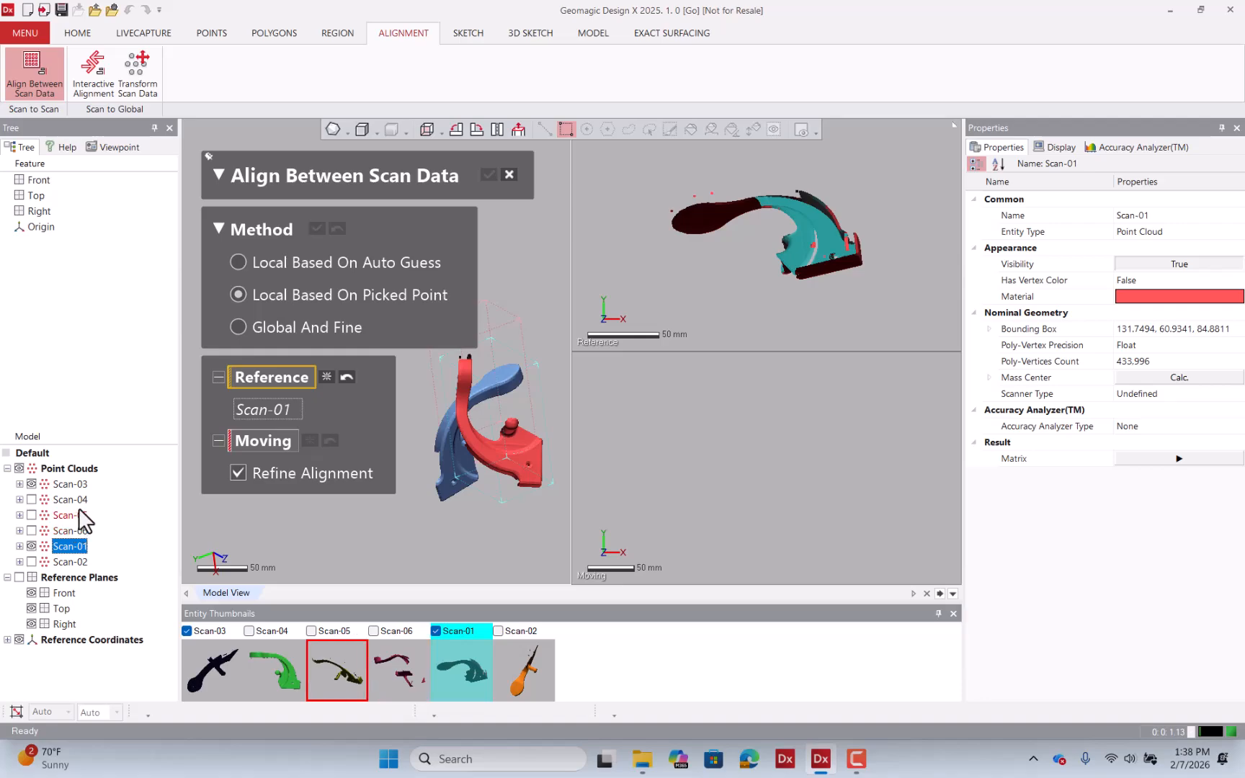
pyautogui.click(81, 484)
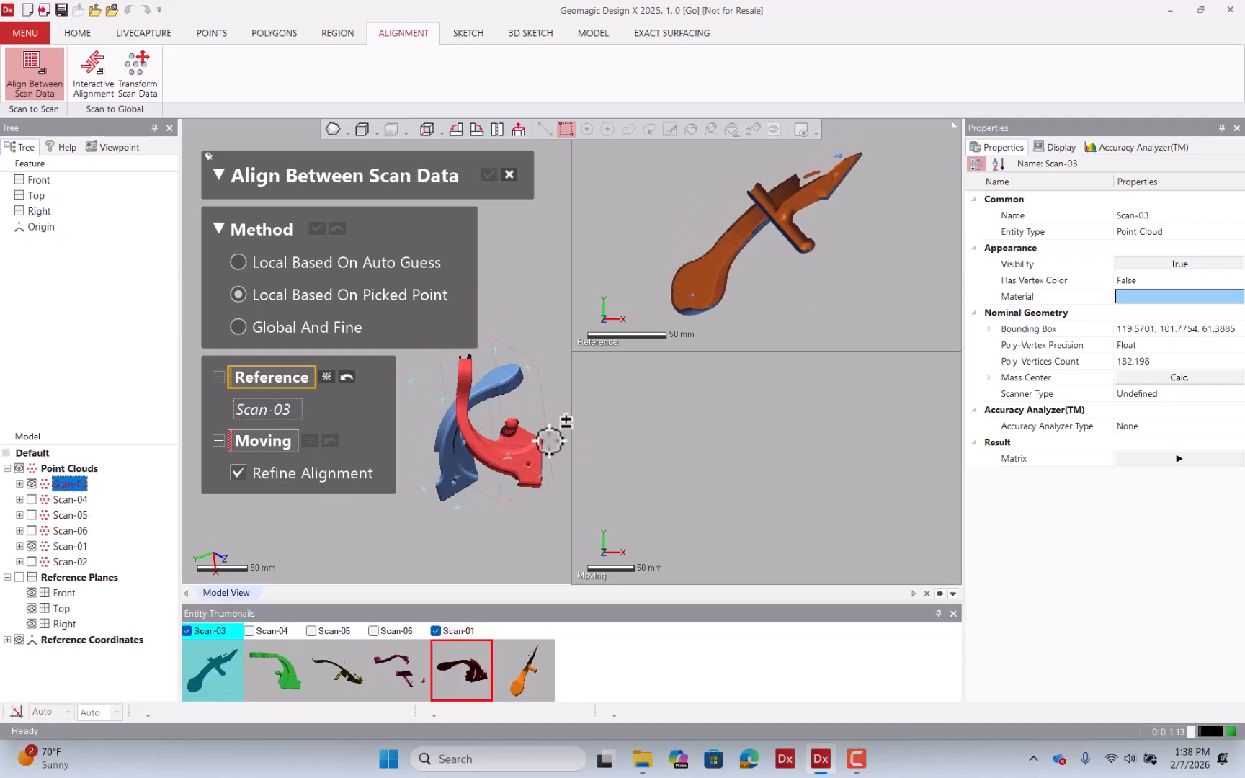
pyautogui.moveTo(761, 238); pyautogui.dragTo(682, 293, button='right')
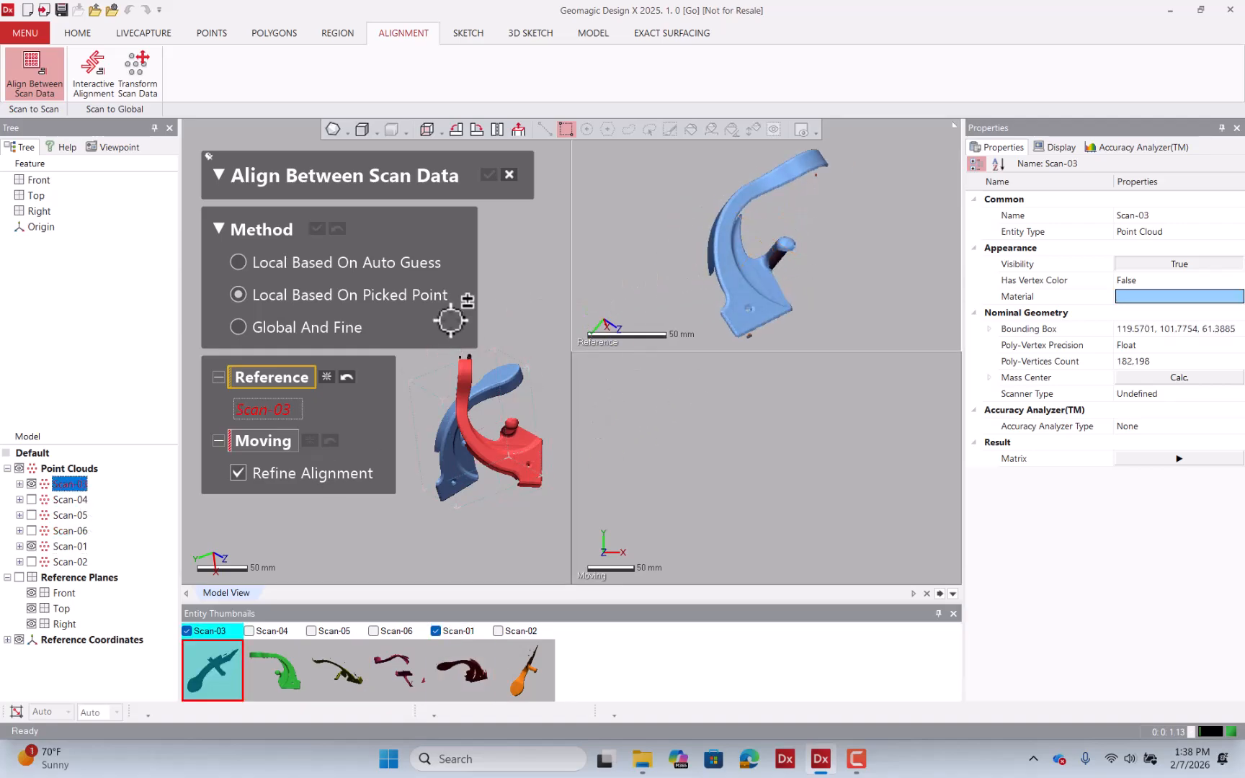
pyautogui.click(71, 546)
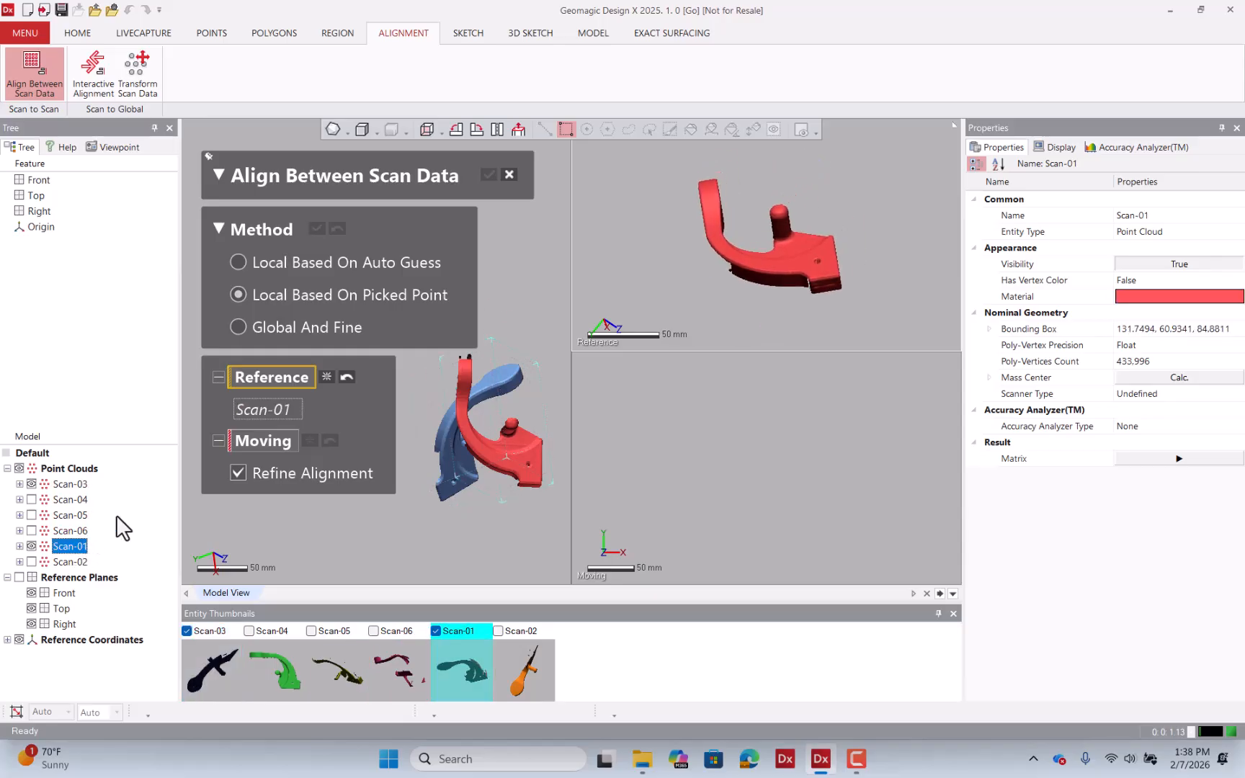
pyautogui.click(327, 378)
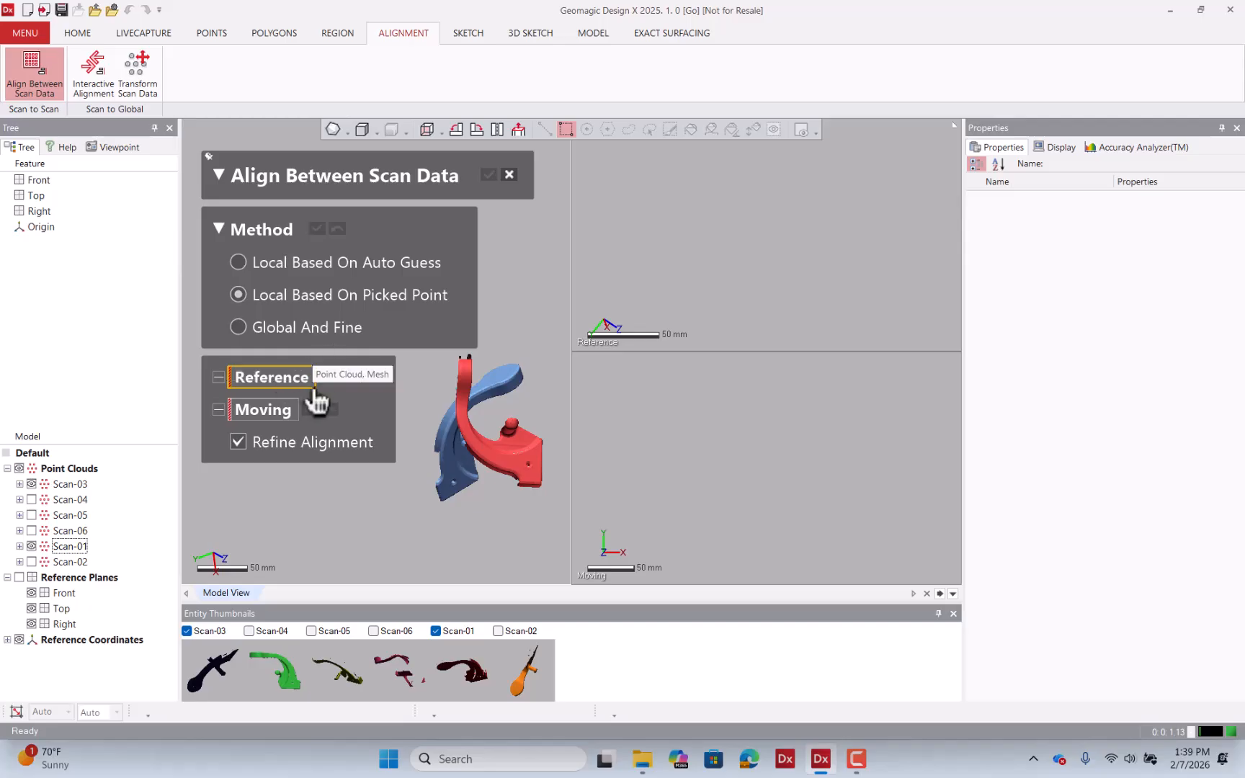
# - Assign Scan-01 as the reference and Scan-03 as the moving point cloud for the alignment
pyautogui.click(67, 550)
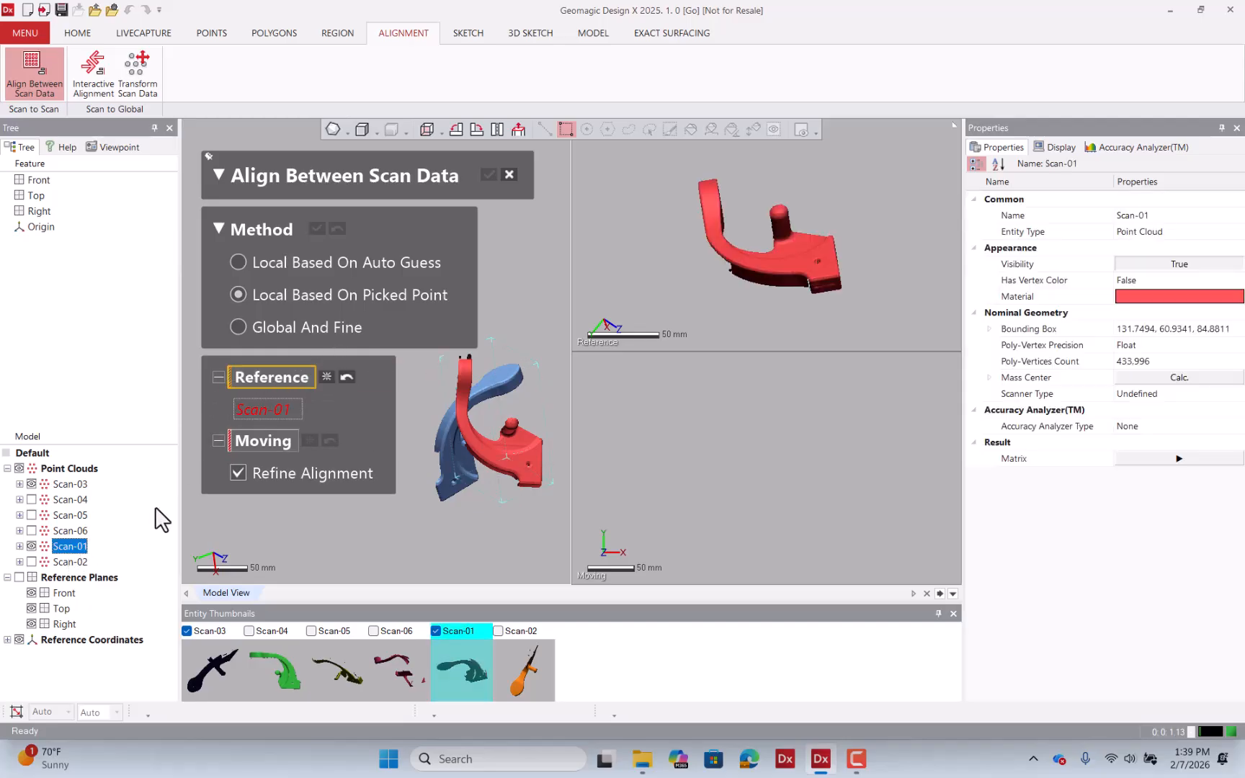
pyautogui.click(277, 445)
pyautogui.click(78, 485)
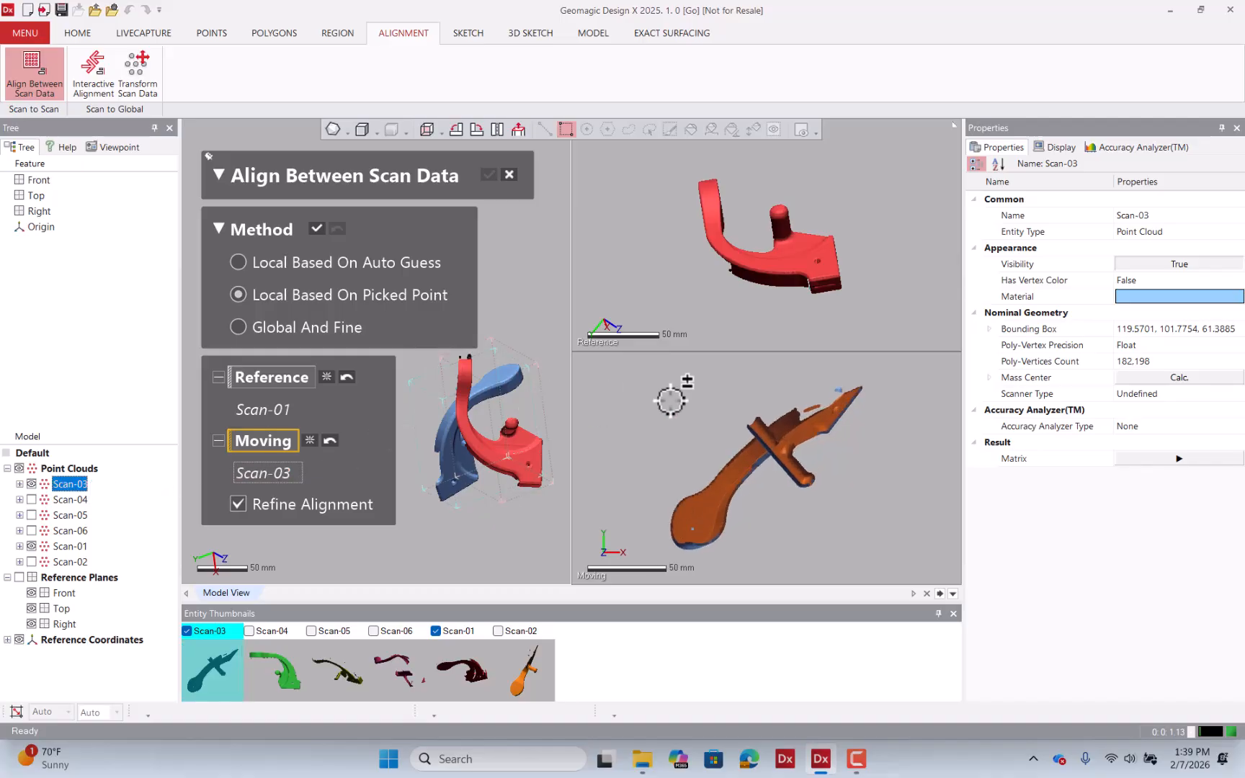
# - Orient Scan-01 in the Reference view and Scan-03 in the Moving view to compare their matching features from similar angles
pyautogui.moveTo(708, 422); pyautogui.dragTo(635, 555, button='right')
pyautogui.moveTo(822, 405); pyautogui.dragTo(770, 504, button='right')
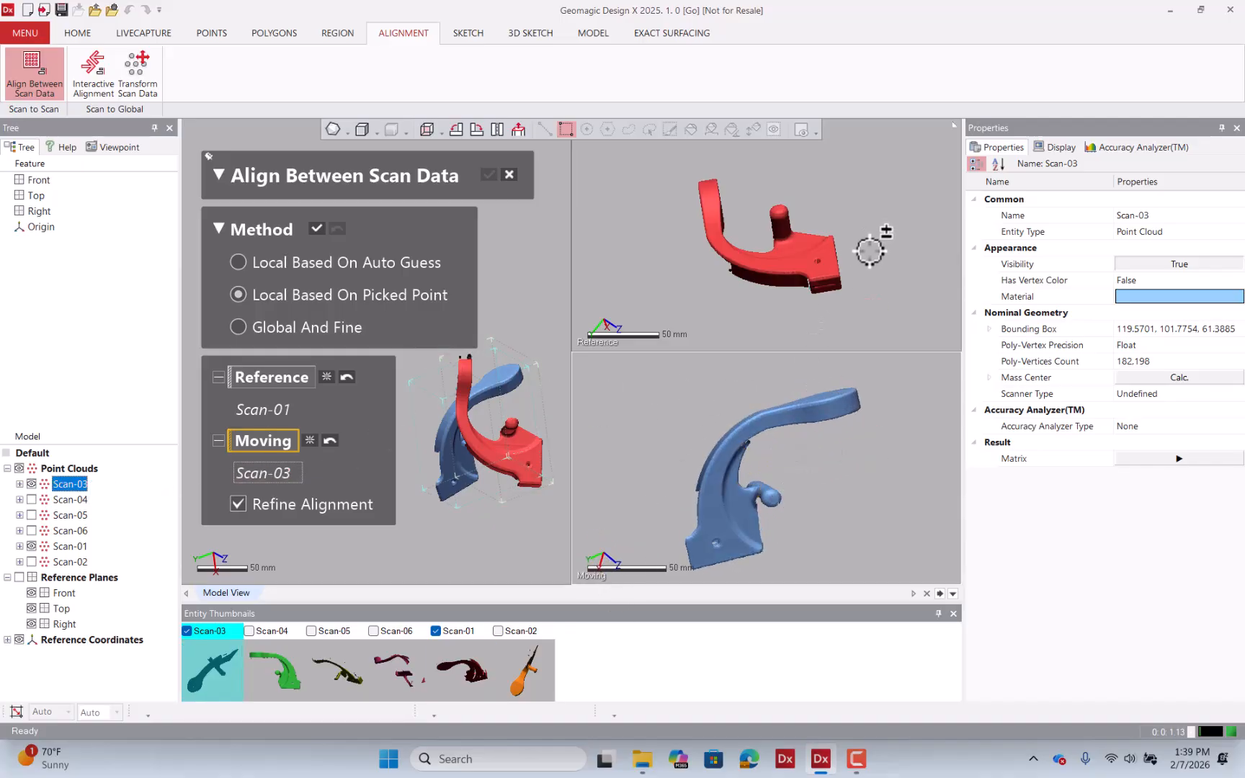
pyautogui.moveTo(872, 244); pyautogui.dragTo(720, 350, button='right')
pyautogui.moveTo(778, 273); pyautogui.dragTo(803, 281, button='right')
pyautogui.moveTo(805, 397); pyautogui.dragTo(722, 404, button='right')
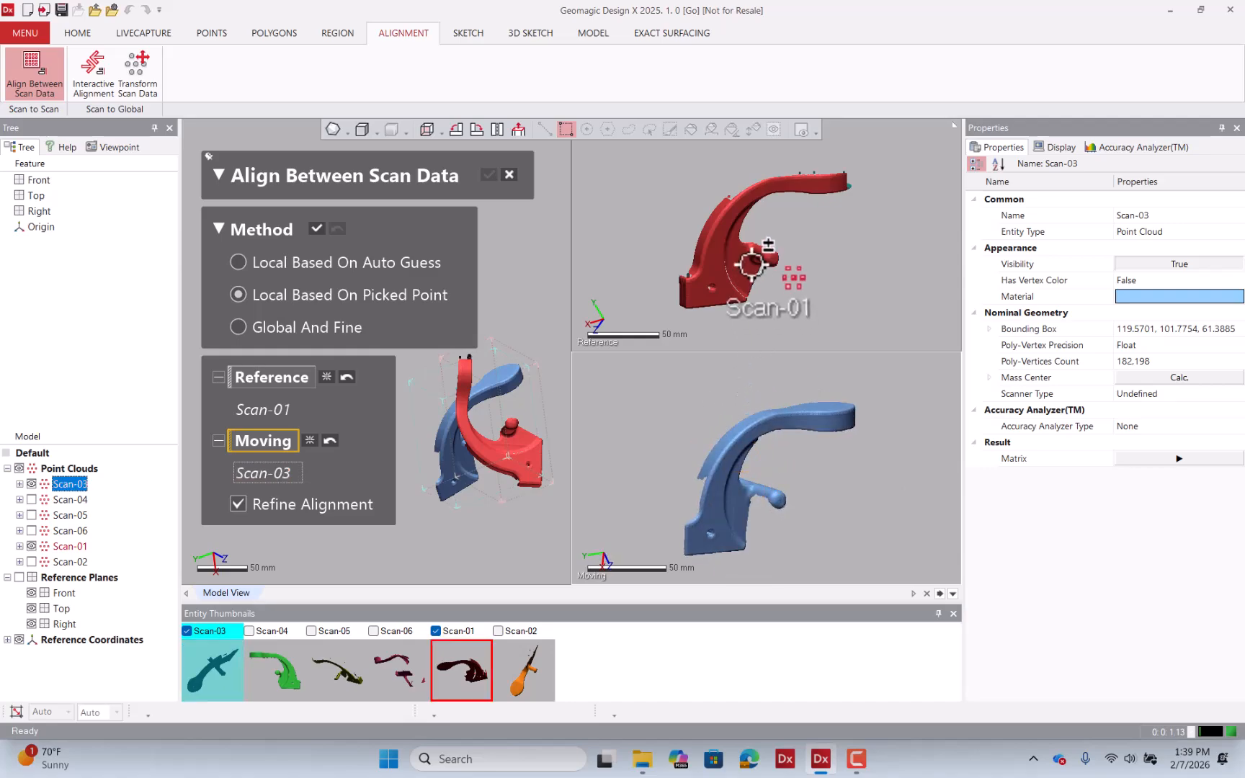
pyautogui.moveTo(756, 263); pyautogui.dragTo(720, 275, button='right')
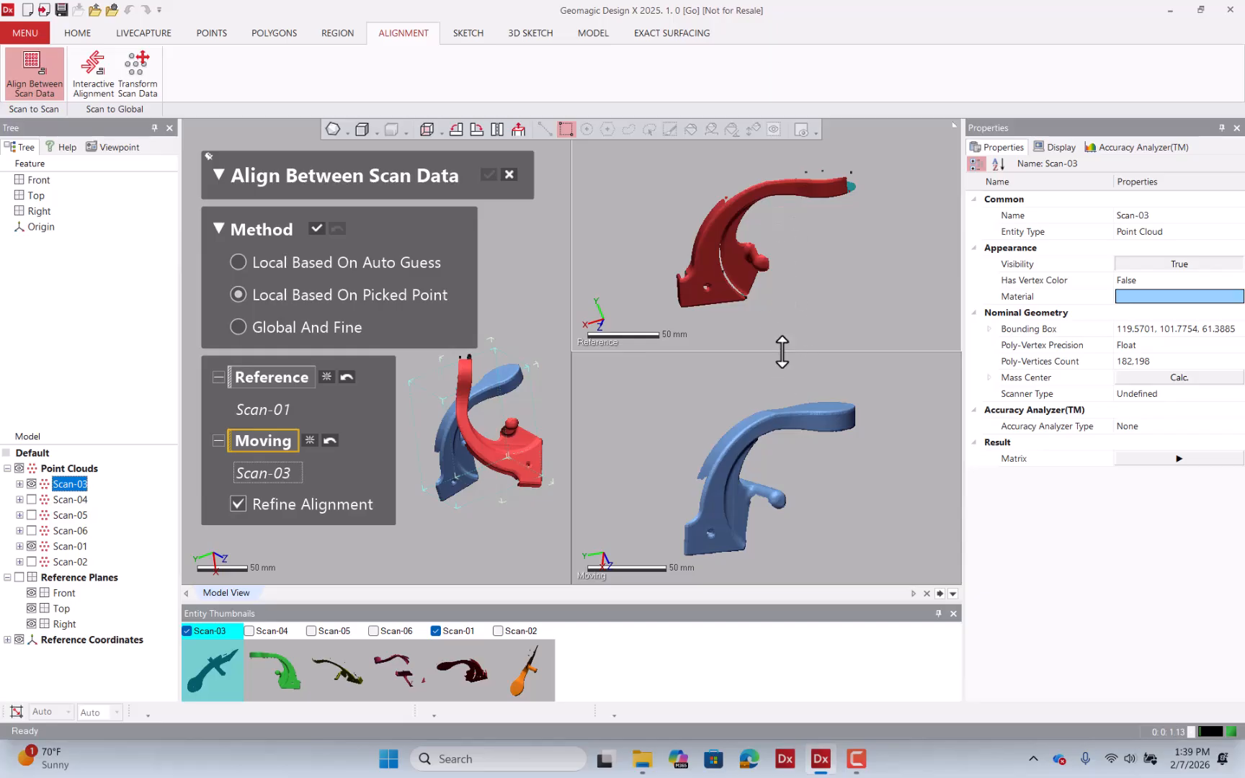
pyautogui.moveTo(758, 258); pyautogui.dragTo(820, 298, button='right')
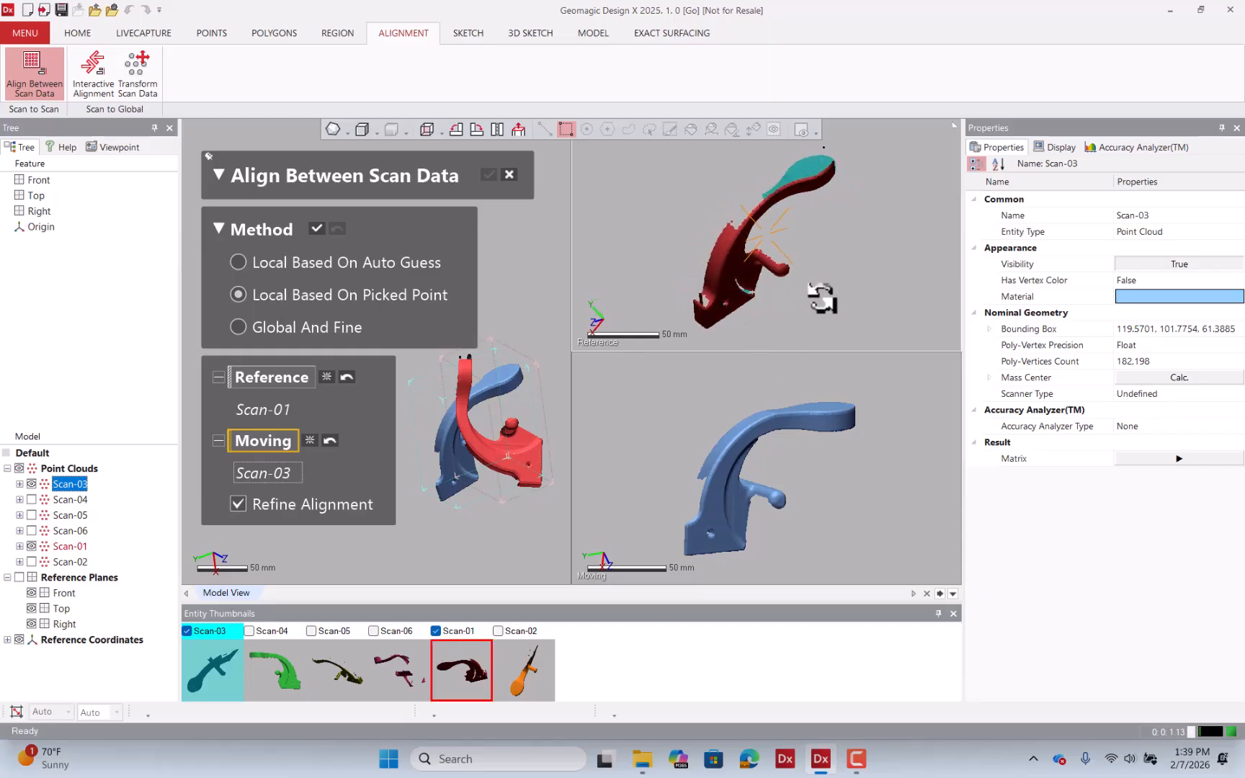
pyautogui.moveTo(741, 396); pyautogui.dragTo(850, 450, button='right')
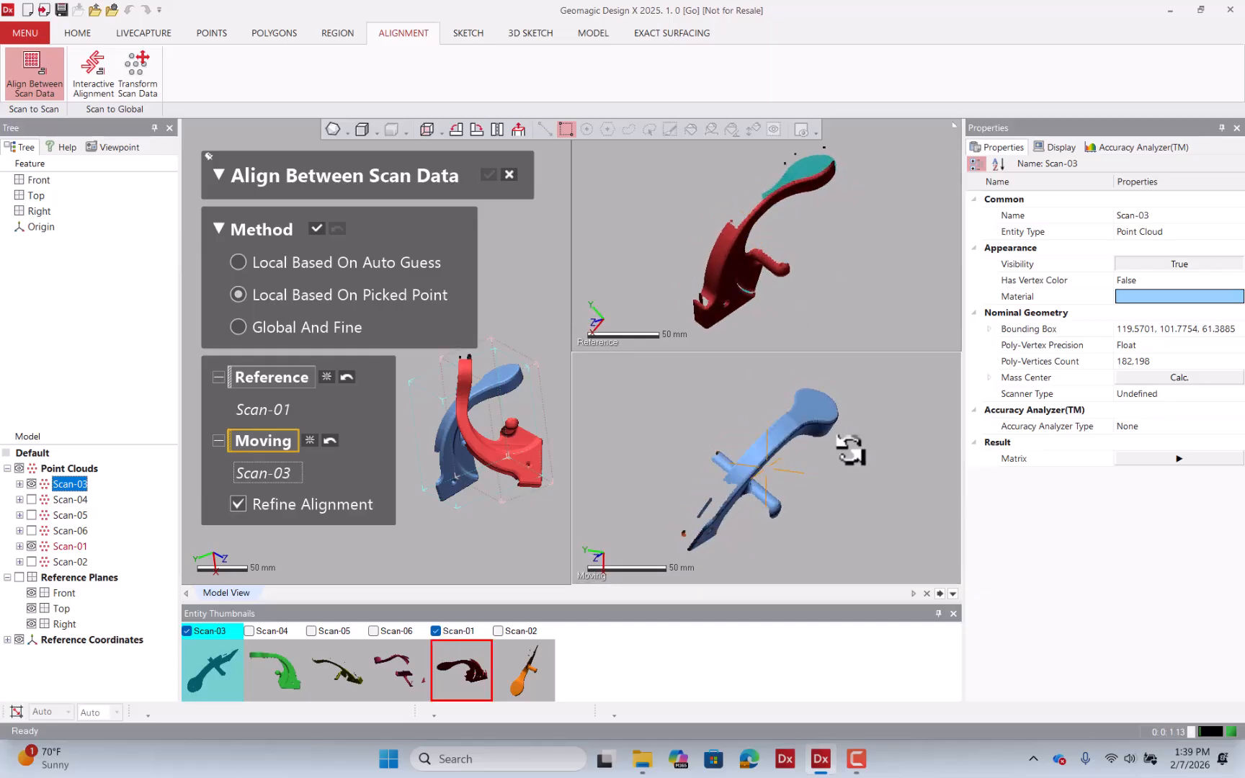
pyautogui.moveTo(736, 264); pyautogui.dragTo(709, 226, button='right')
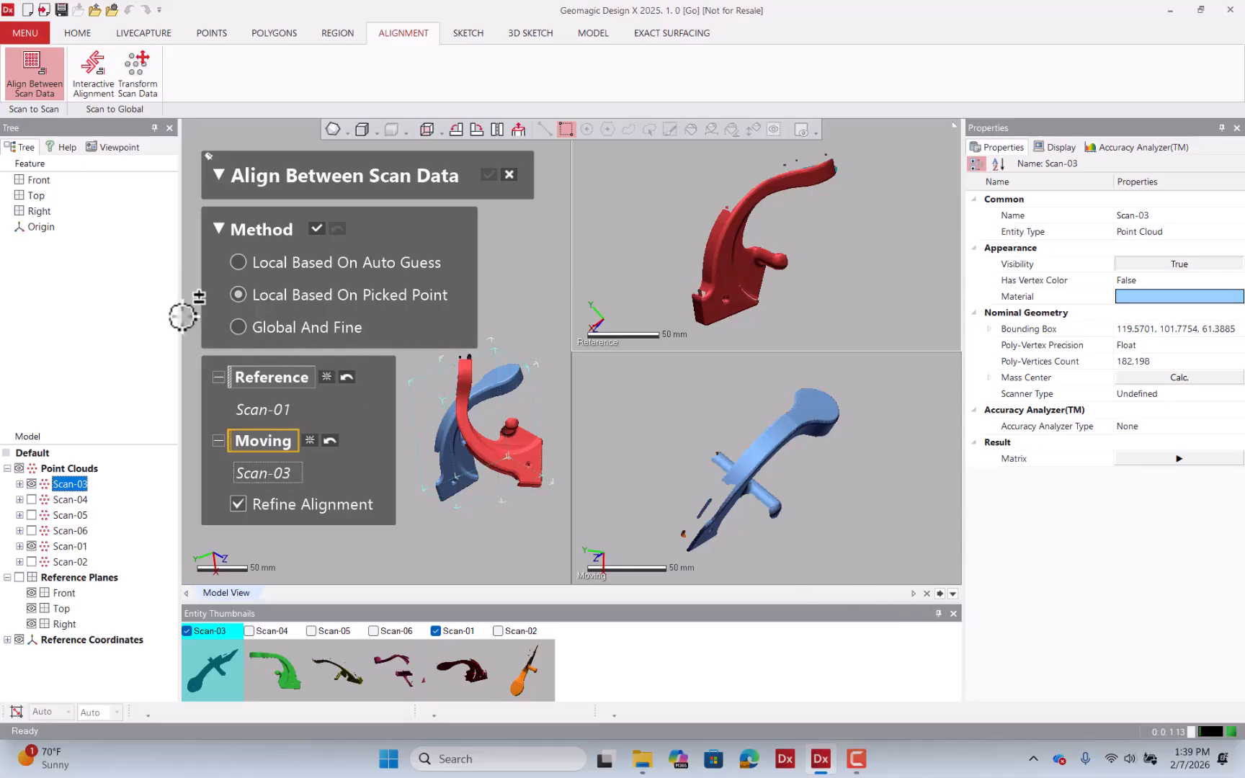
# - Narrow the feature tree pane and pick the first matching point pair at the base's lower outer corner on Scan-01 and Scan-03
pyautogui.moveTo(182, 316); pyautogui.dragTo(136, 317)
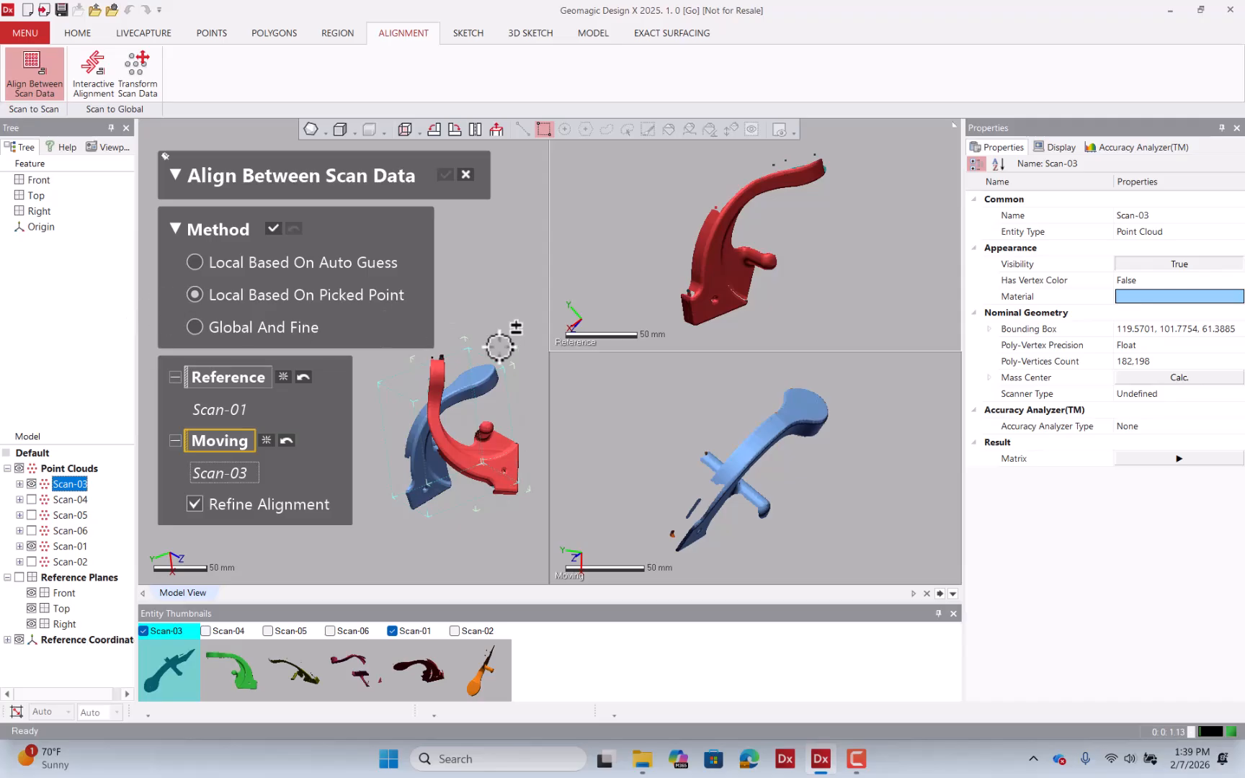
pyautogui.moveTo(734, 414); pyautogui.dragTo(645, 392, button='right')
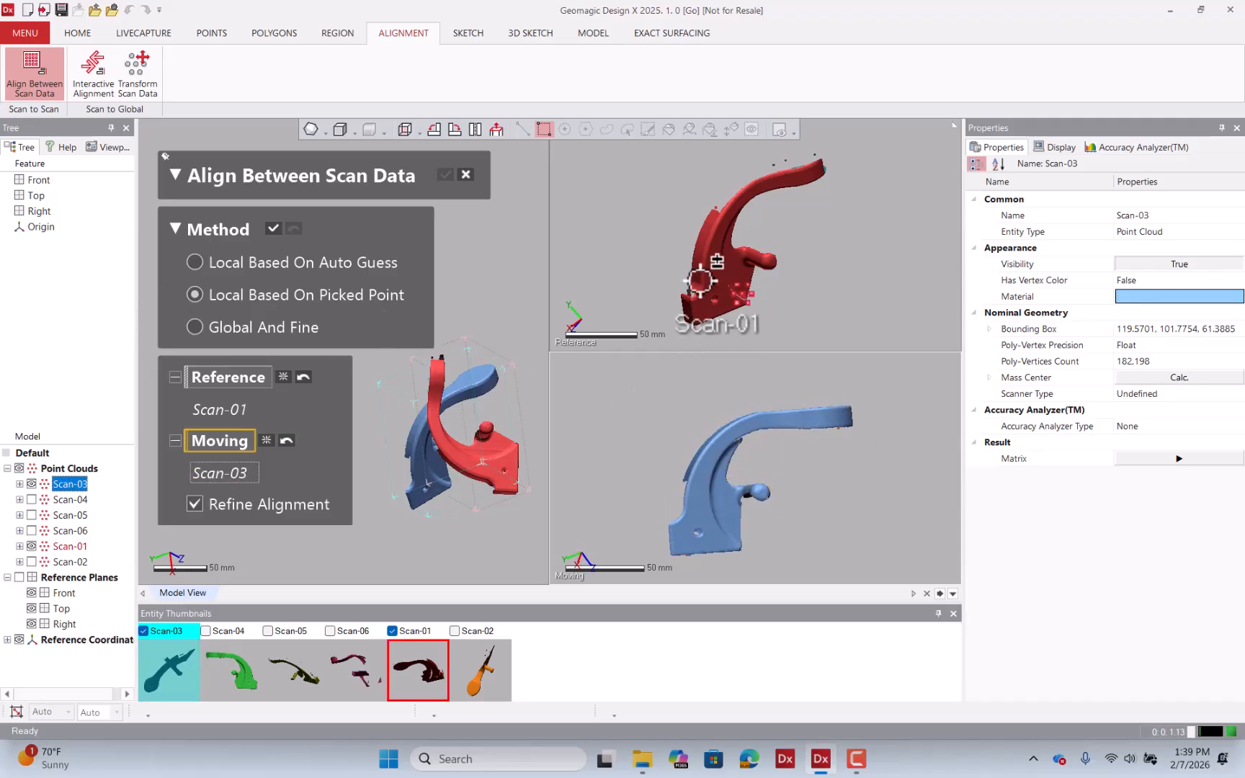
pyautogui.moveTo(717, 252); pyautogui.dragTo(649, 241, button='right')
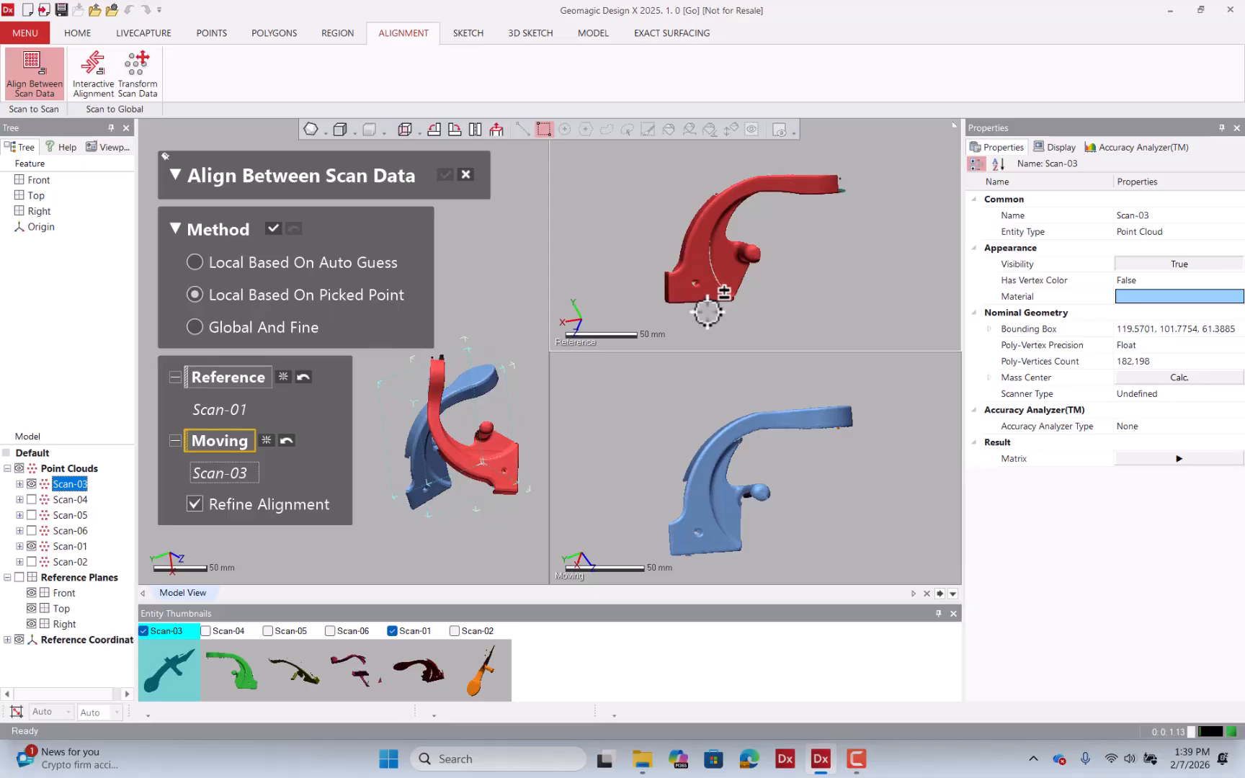
pyautogui.scroll(3, 707, 308)
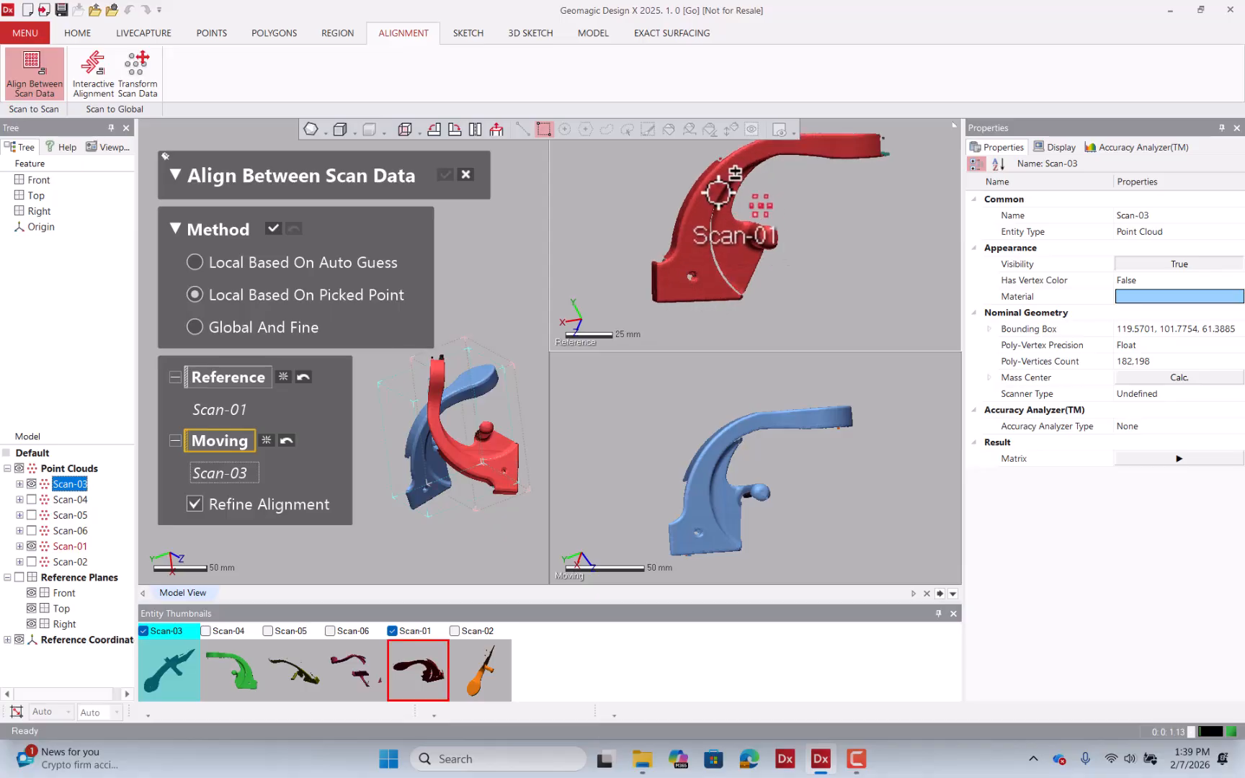
pyautogui.scroll(-2, 758, 274)
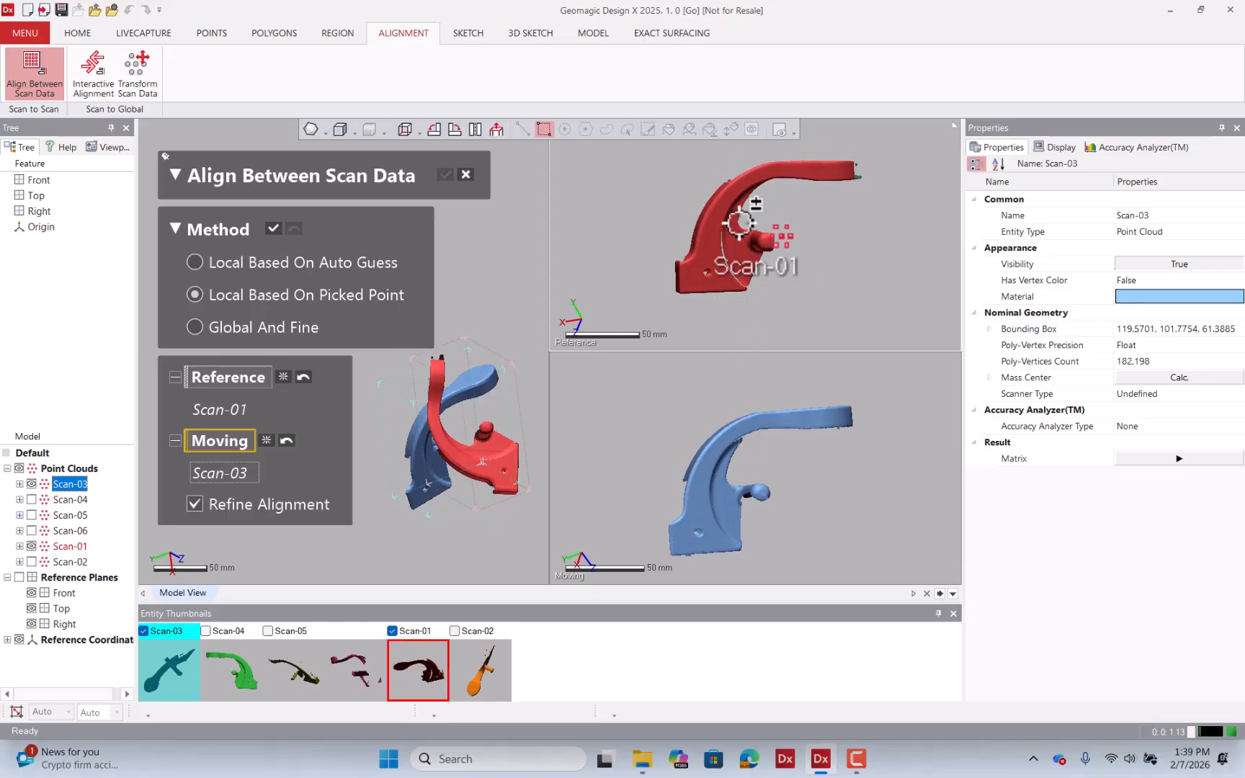
pyautogui.moveTo(741, 222)
pyautogui.mouseDown(button='right')
pyautogui.moveTo(765, 311)
pyautogui.moveTo(747, 207)
pyautogui.mouseUp(button='right')
pyautogui.moveTo(785, 404)
pyautogui.mouseDown(button='right')
pyautogui.moveTo(803, 425)
pyautogui.moveTo(781, 410)
pyautogui.moveTo(794, 393)
pyautogui.mouseUp(button='right')
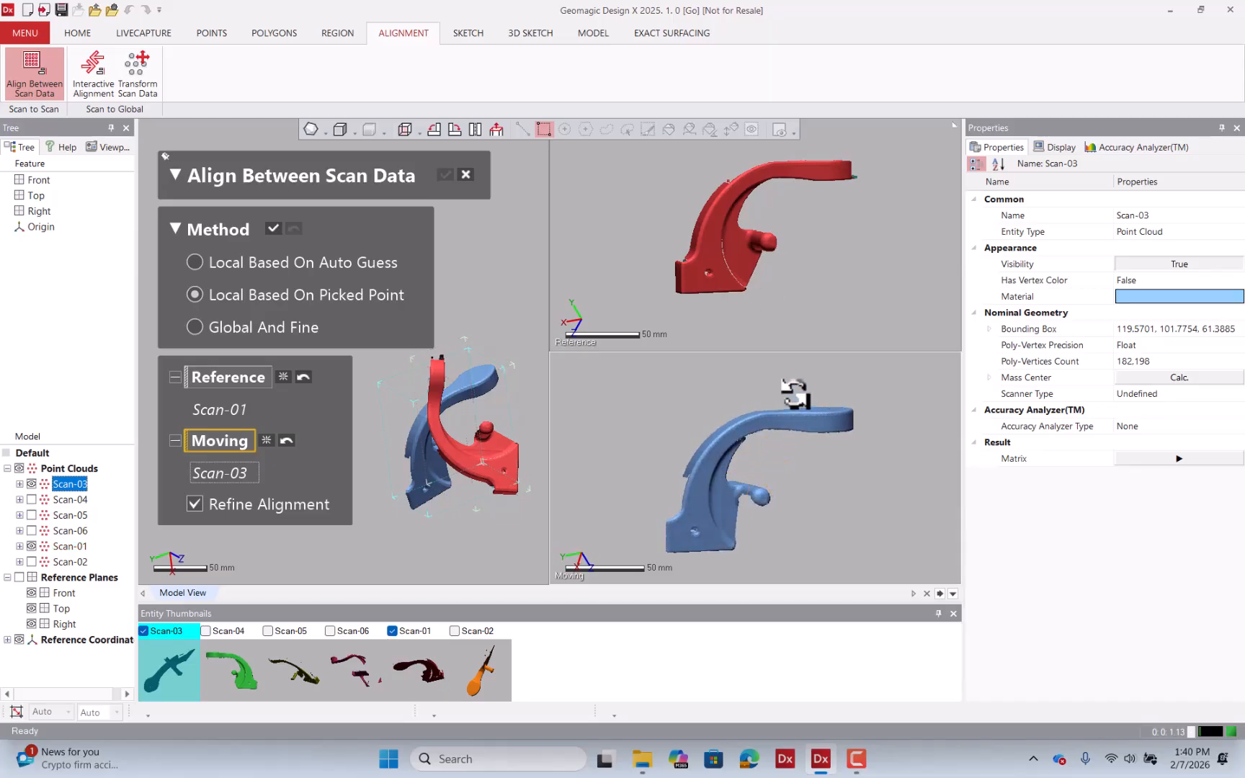
pyautogui.scroll(3, 775, 303)
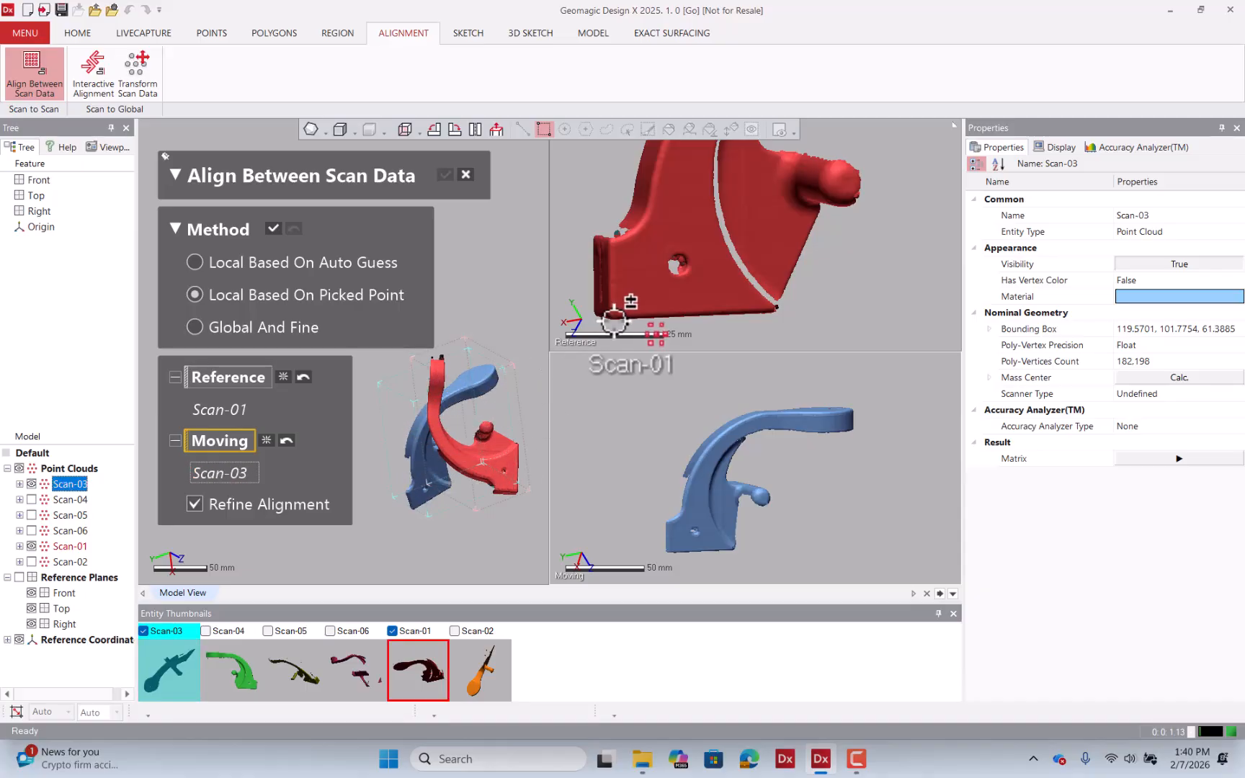
pyautogui.click(617, 310)
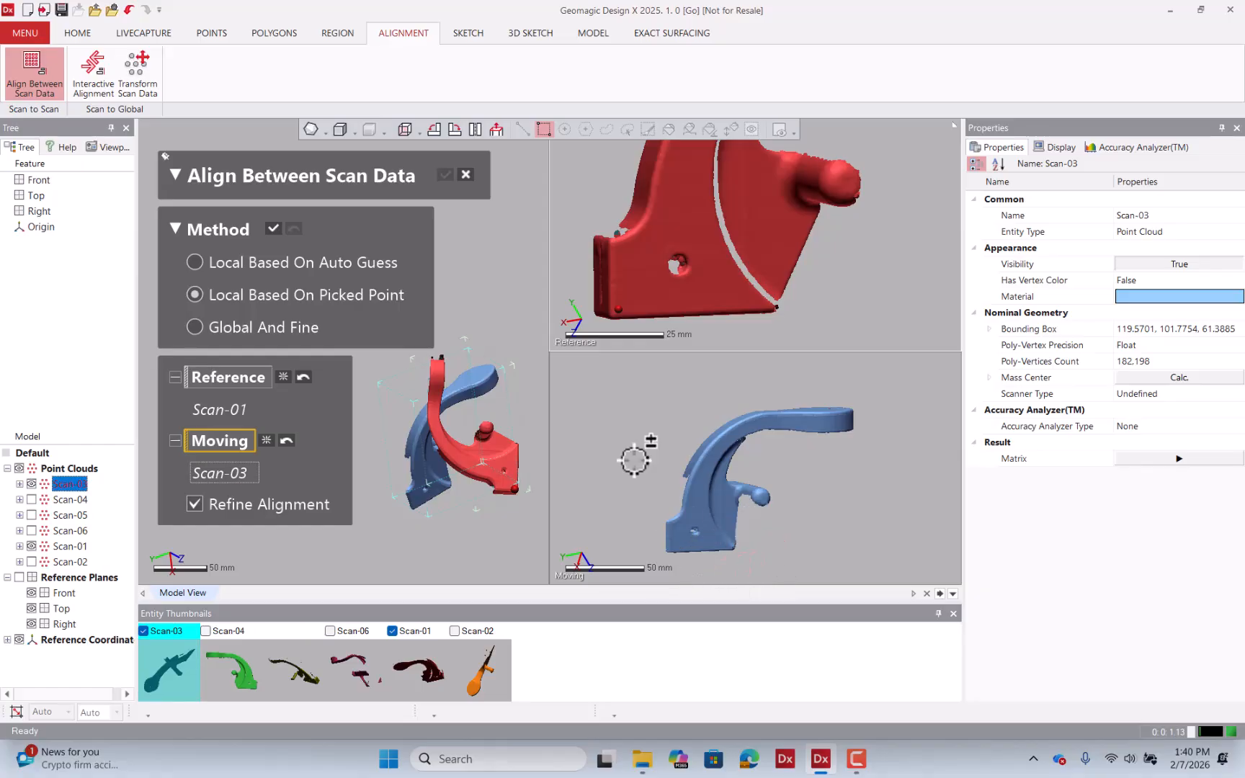
pyautogui.scroll(3, 663, 555)
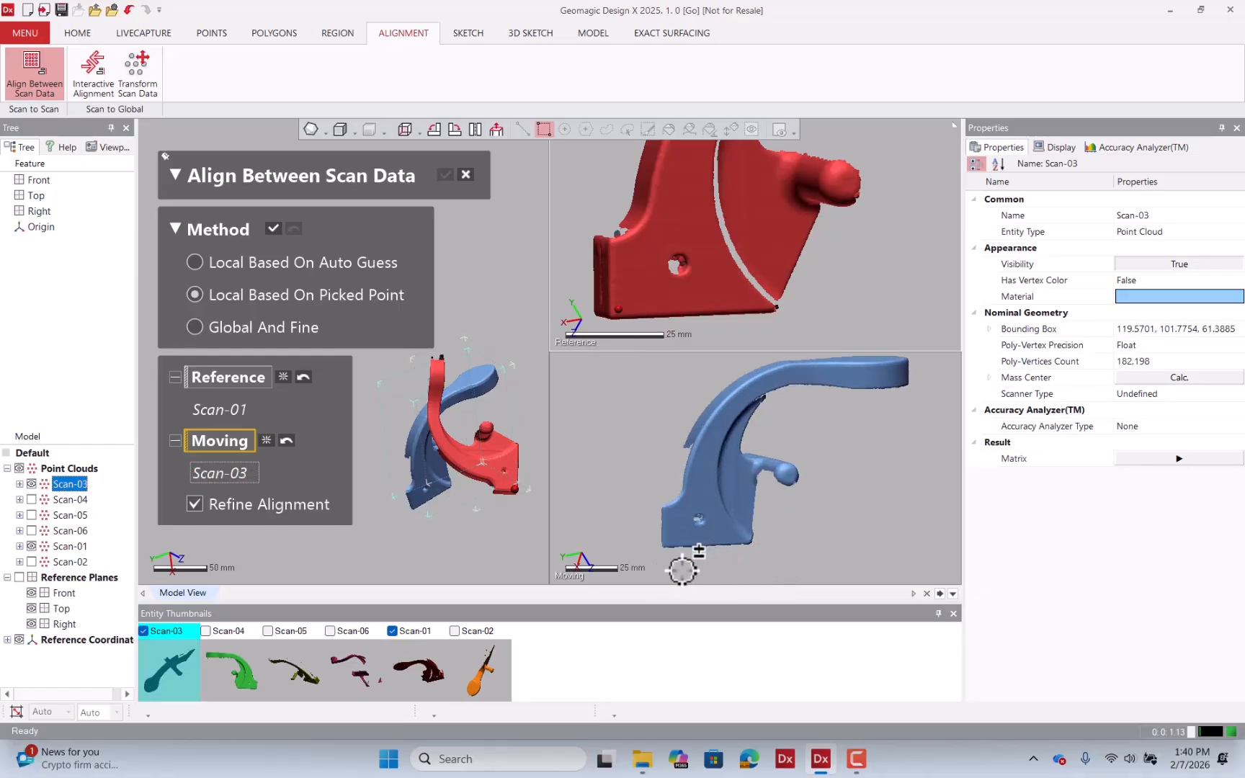
pyautogui.click(662, 535)
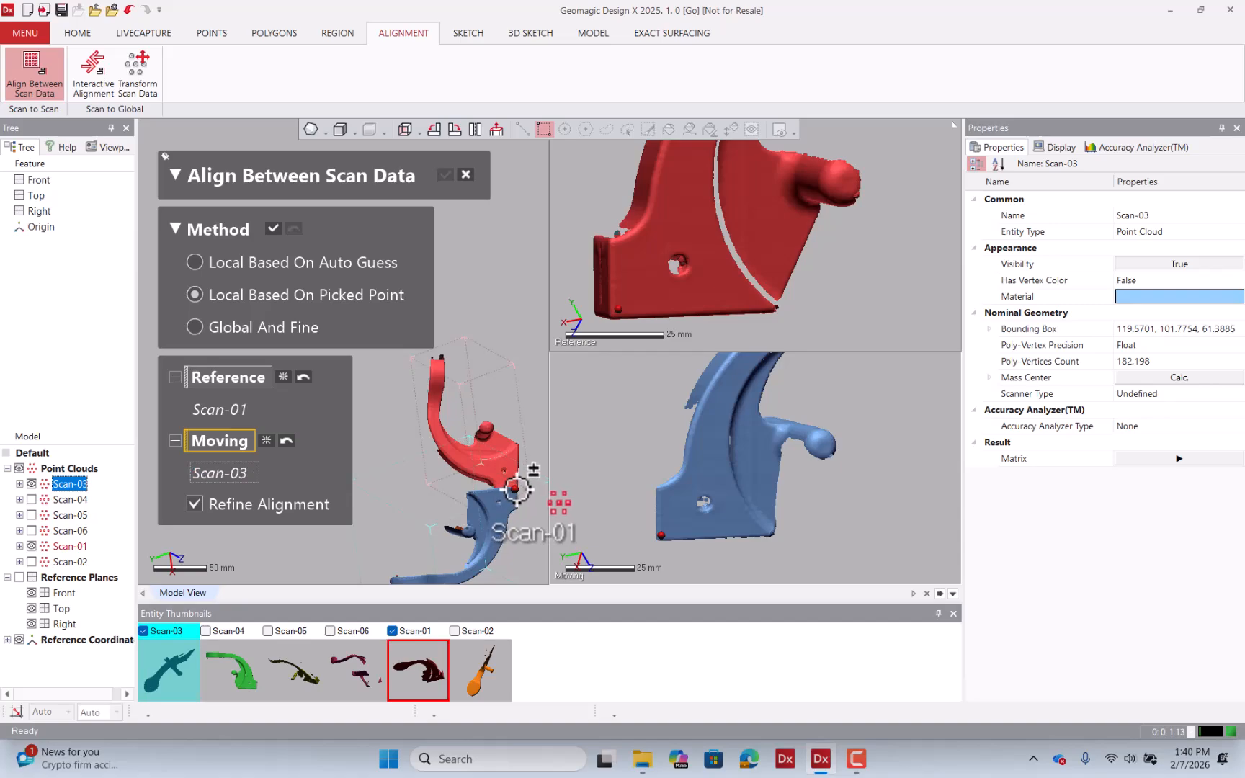
# - Pick the second matching point pair at the base's lower corner on the pin side of Scan-01 and Scan-03
pyautogui.scroll(-1, 445, 333)
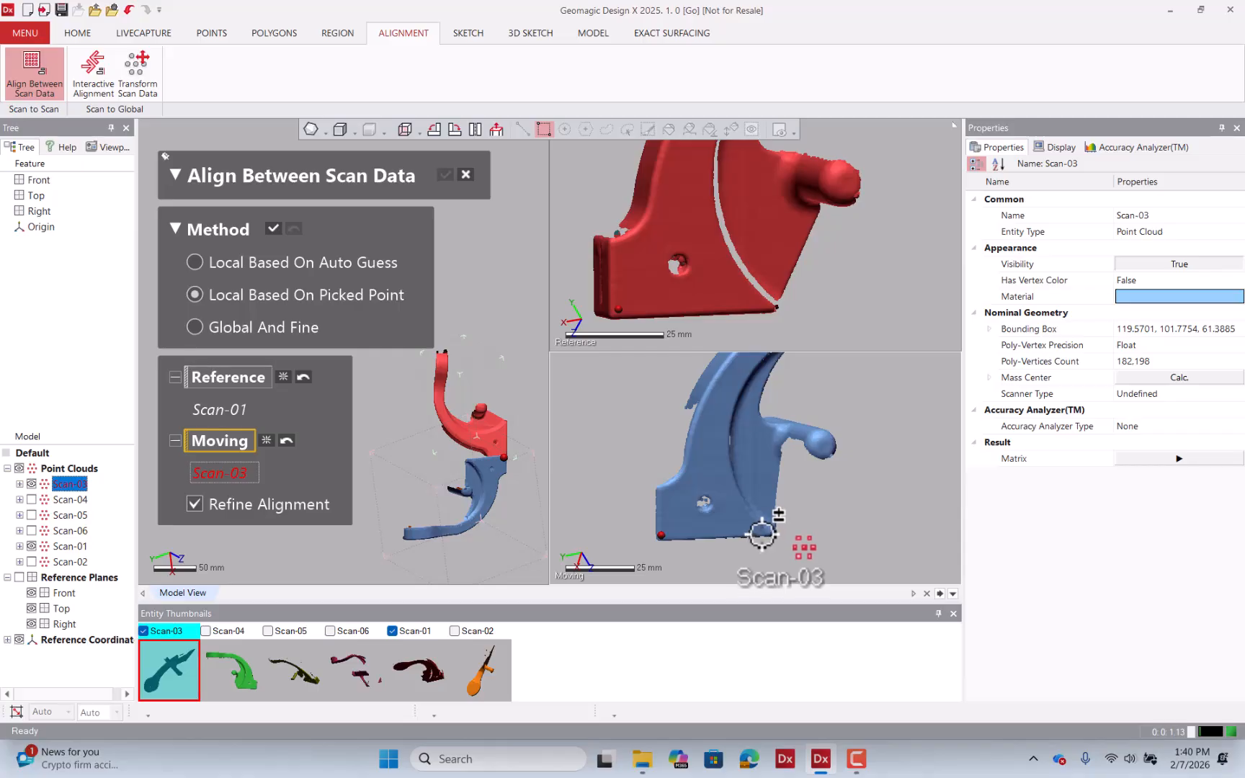
pyautogui.click(760, 305)
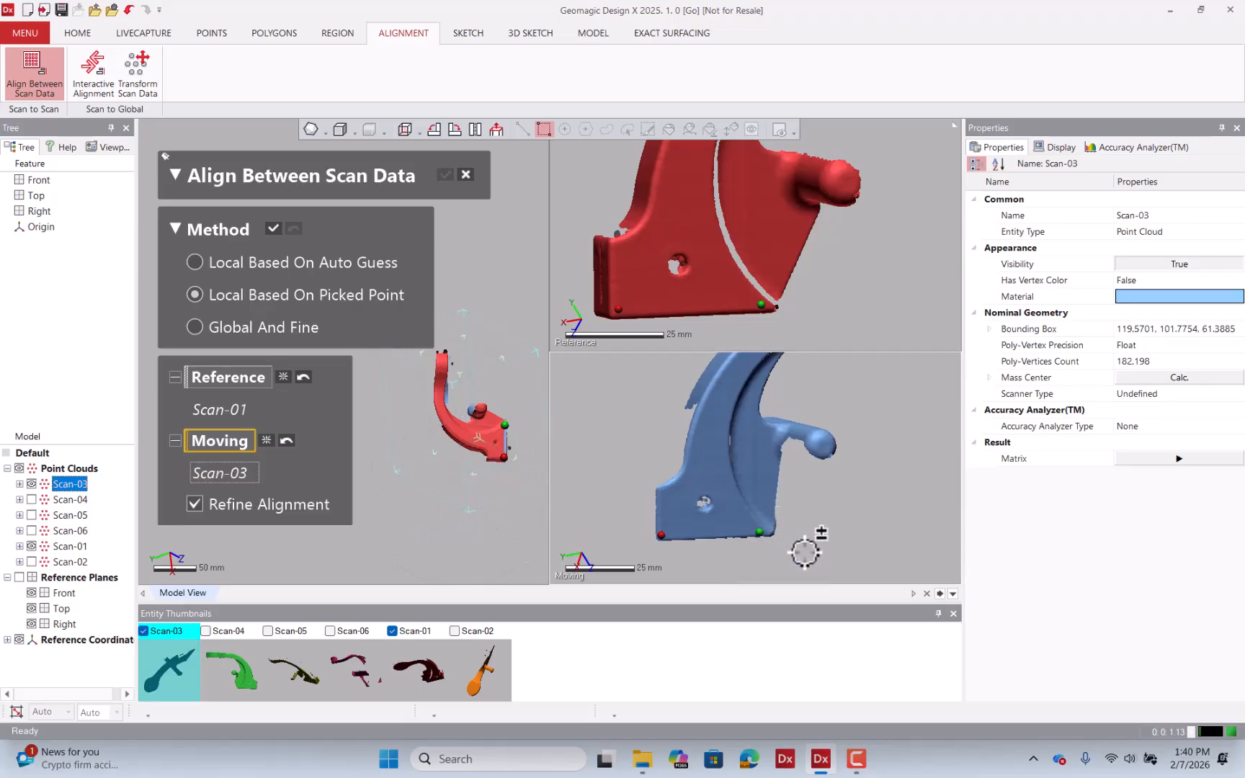
pyautogui.click(758, 534)
# - Pick the third matching point pair at the centre of the side pin's rounded end on Scan-01 and Scan-03
pyautogui.scroll(-1, 686, 294)
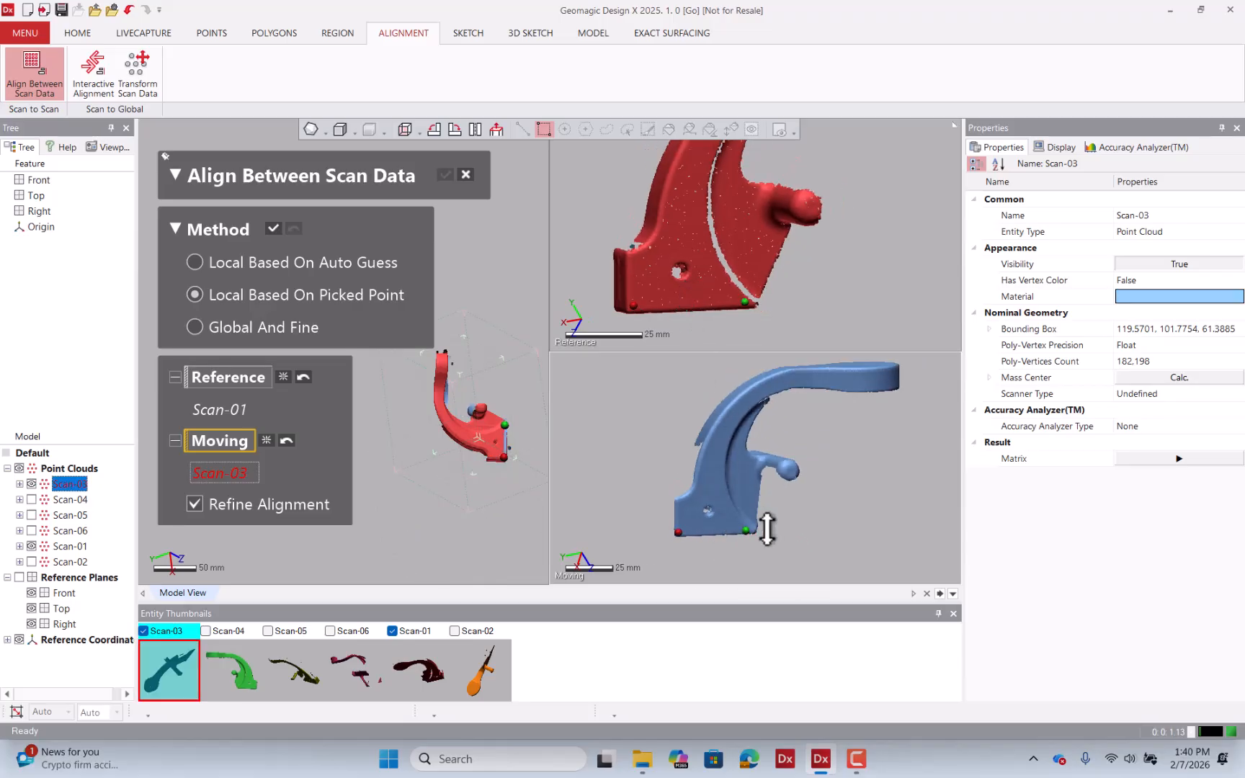
pyautogui.scroll(-1, 767, 528)
pyautogui.scroll(-1, 700, 286)
pyautogui.scroll(-1, 725, 400)
pyautogui.scroll(1, 710, 216)
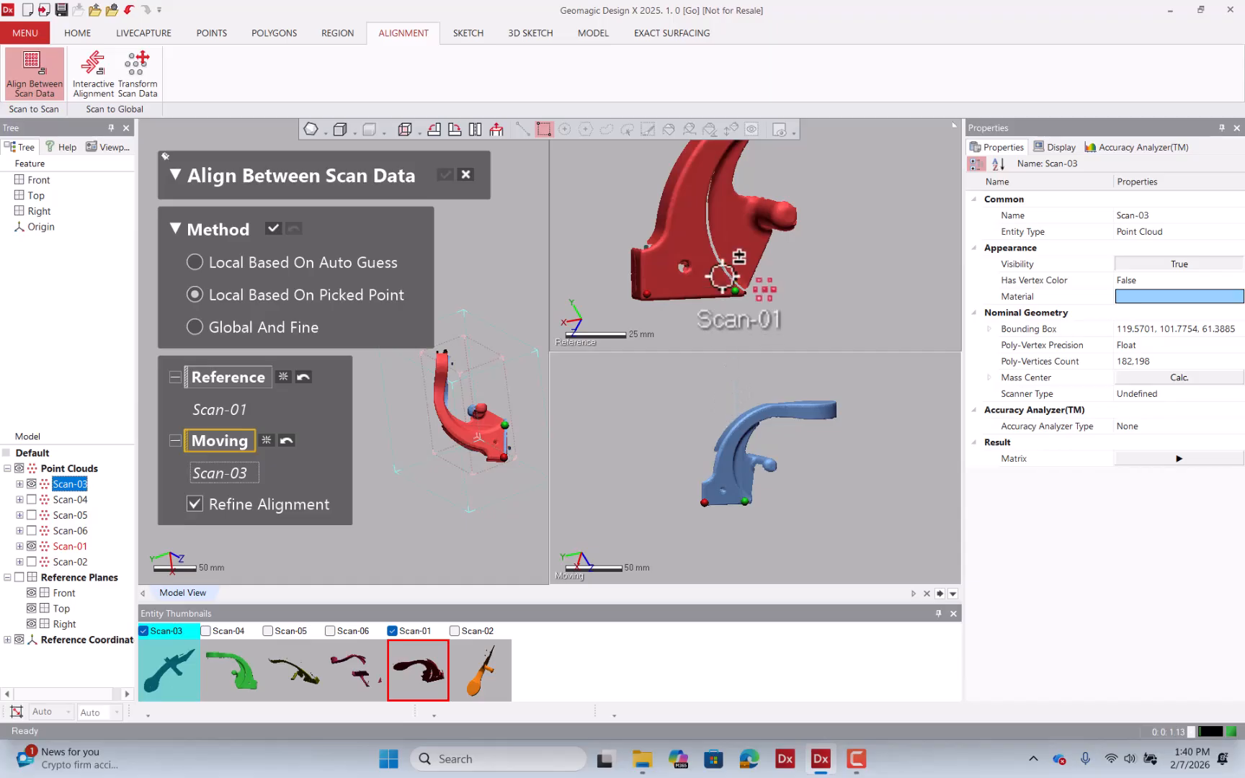
pyautogui.scroll(-1, 723, 274)
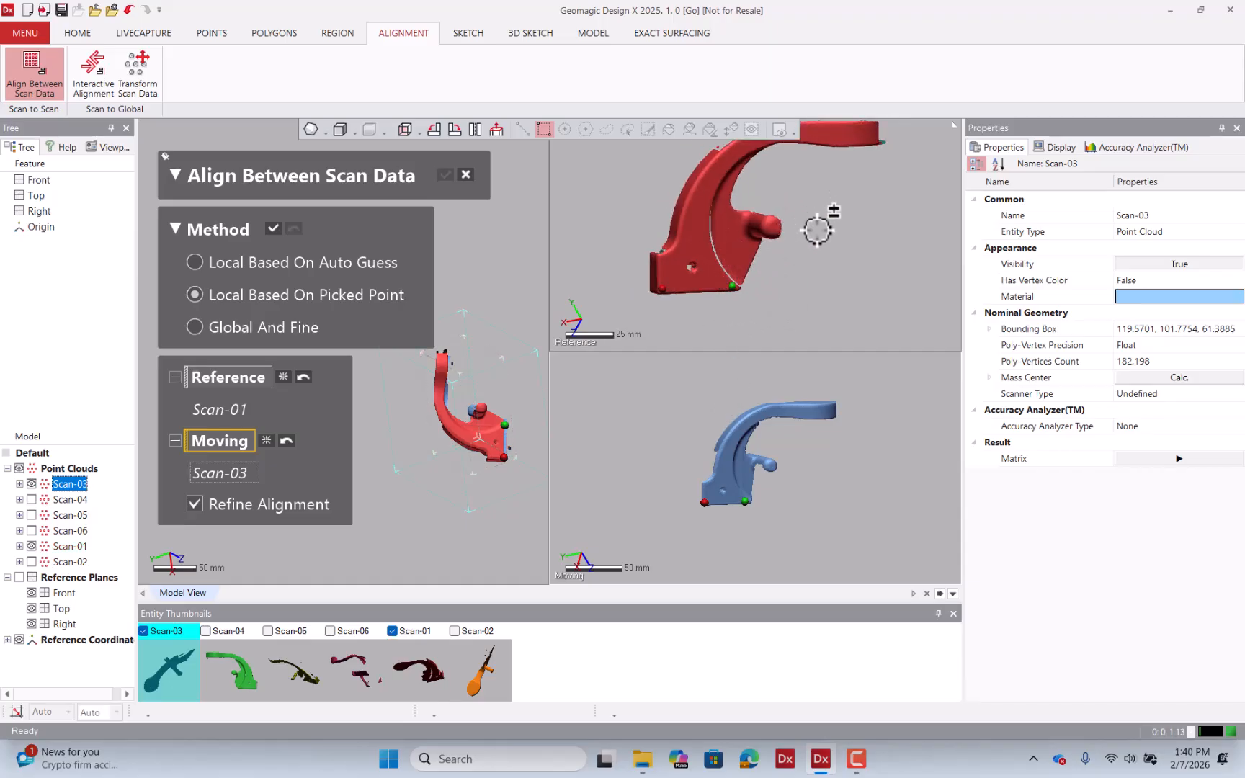
pyautogui.moveTo(820, 266); pyautogui.dragTo(796, 273, button='right')
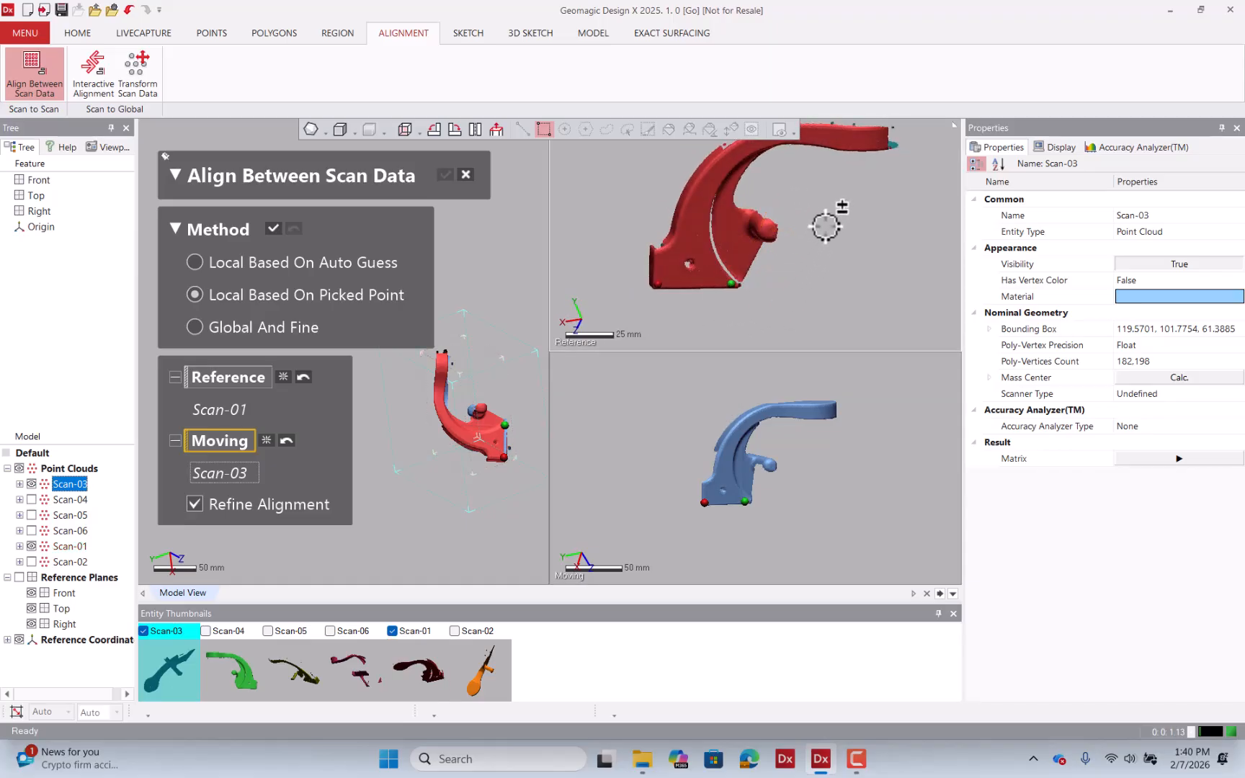
pyautogui.scroll(3, 797, 209)
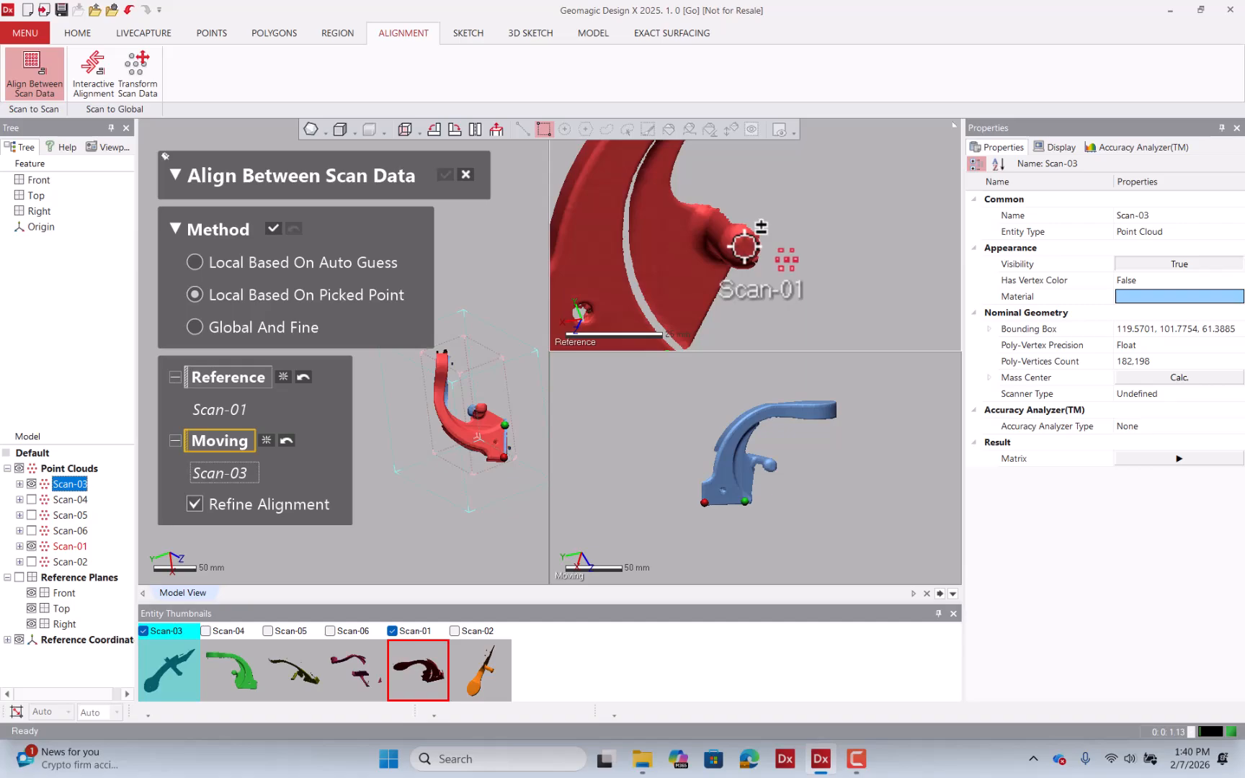
pyautogui.scroll(-3, 756, 252)
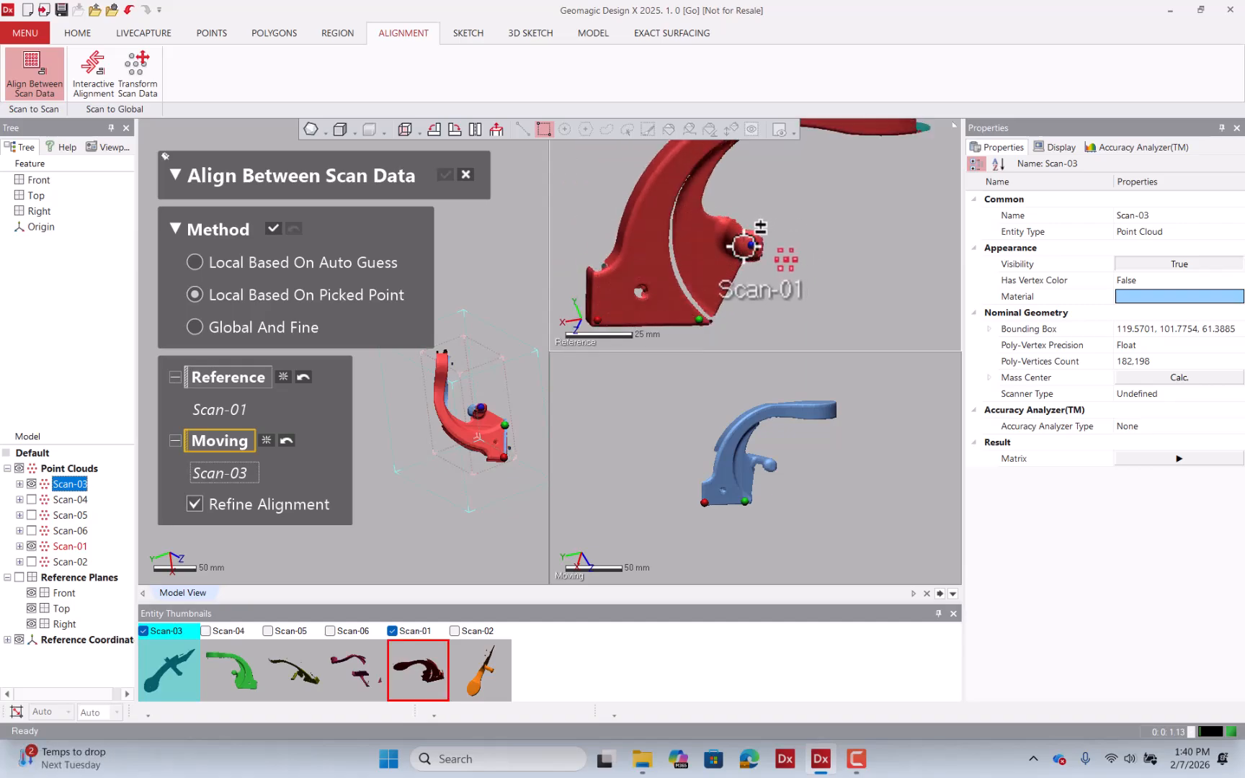
pyautogui.scroll(4, 777, 470)
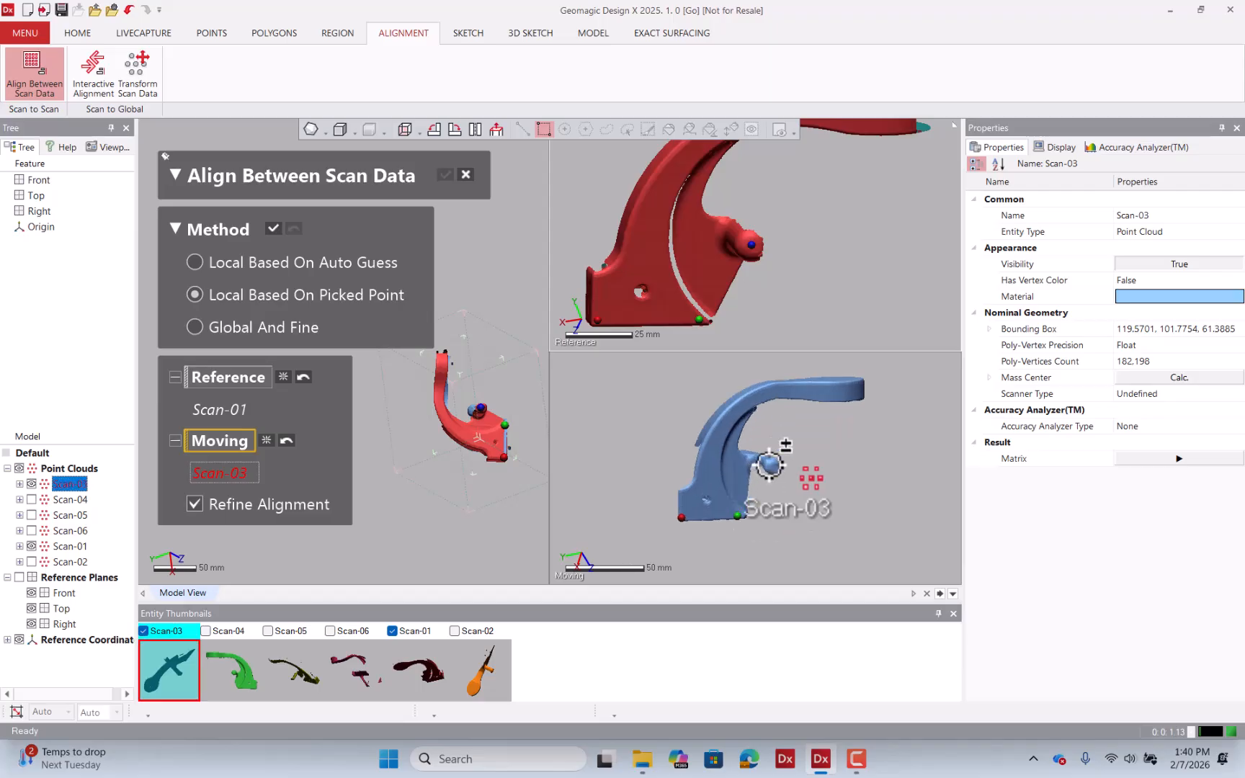
pyautogui.scroll(2, 777, 469)
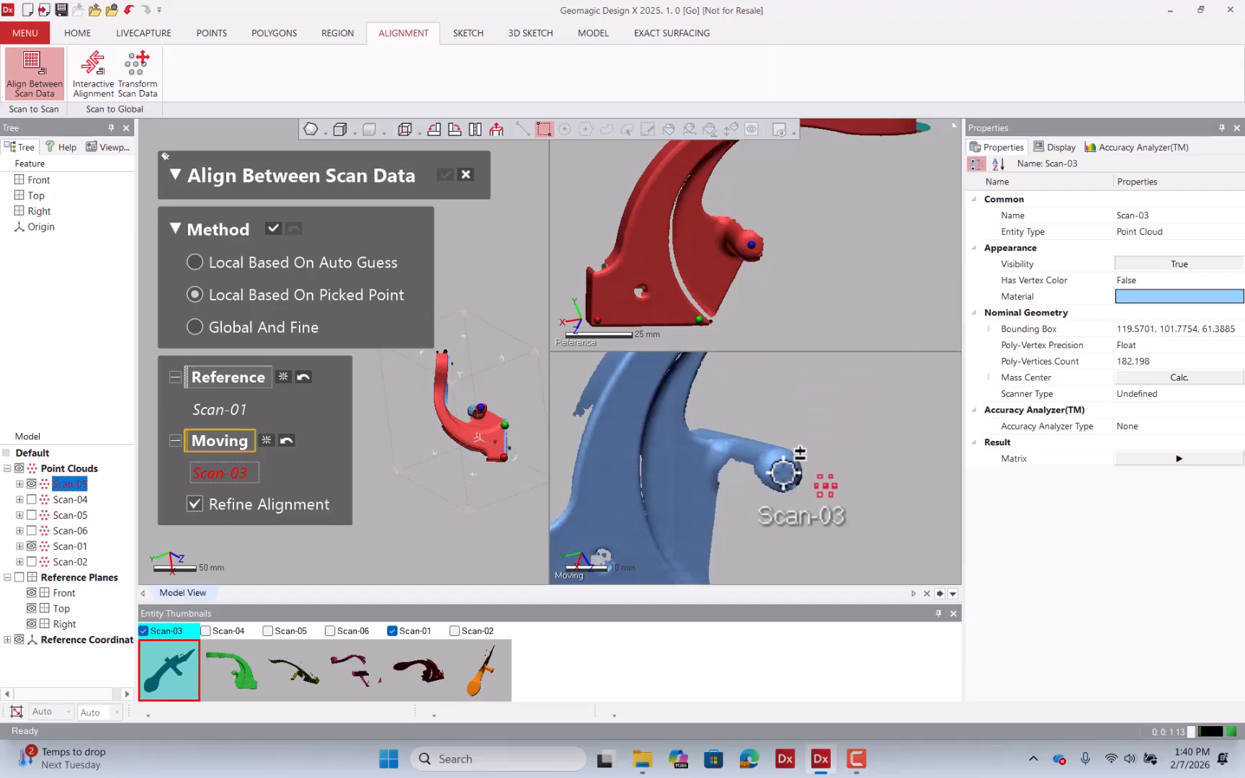
# - Check the alignment preview and pick a fourth matching point pair at the base's upper outer corner on Scan-01 and Scan-03
pyautogui.moveTo(454, 303); pyautogui.dragTo(477, 355, button='right')
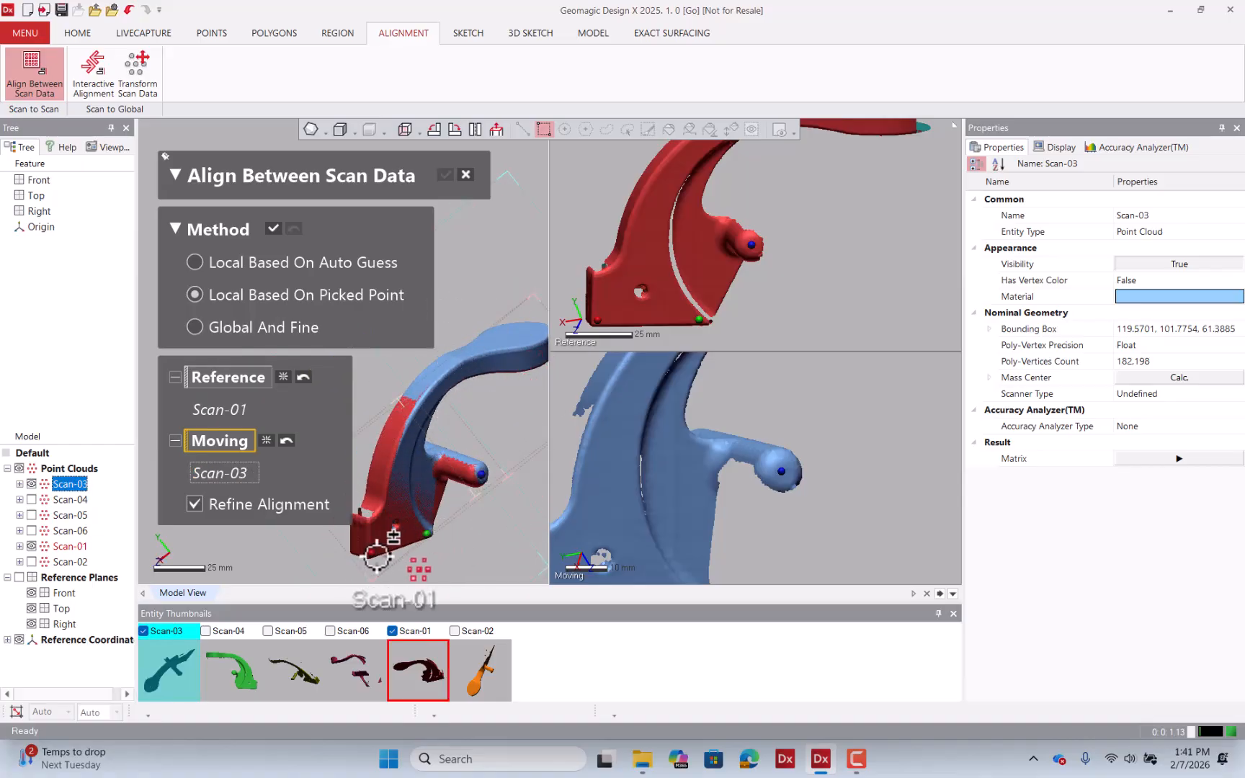
pyautogui.scroll(-2, 702, 299)
pyautogui.scroll(-2, 703, 299)
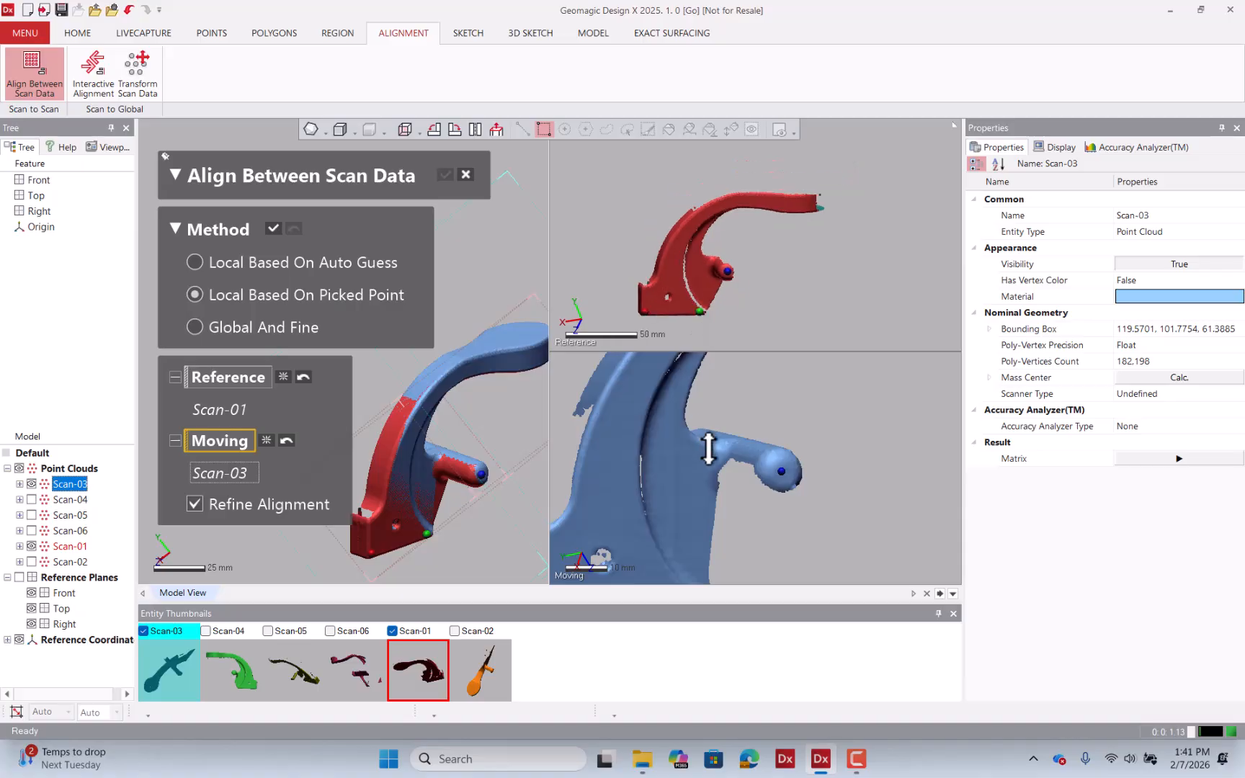
pyautogui.scroll(-3, 782, 451)
pyautogui.scroll(-1, 754, 248)
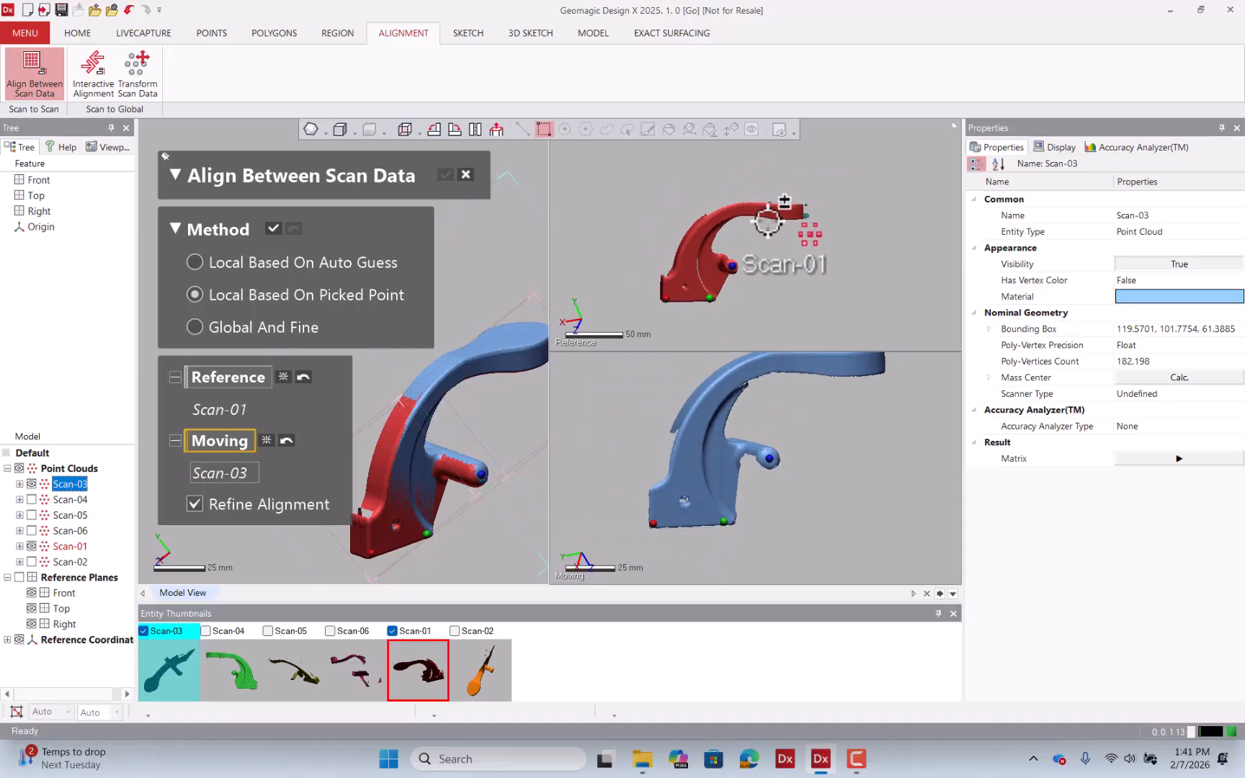
pyautogui.moveTo(769, 228); pyautogui.dragTo(684, 283, button='right')
pyautogui.scroll(5, 663, 282)
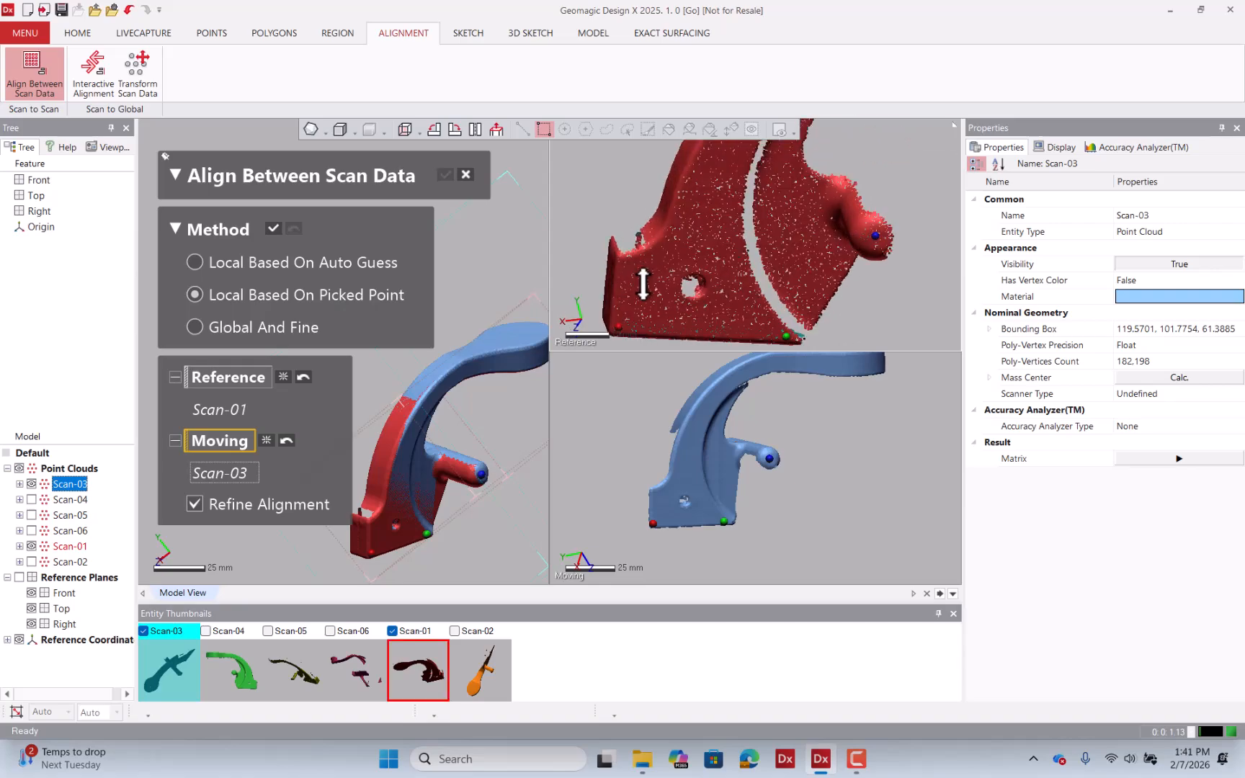
pyautogui.click(624, 263)
pyautogui.scroll(5, 659, 475)
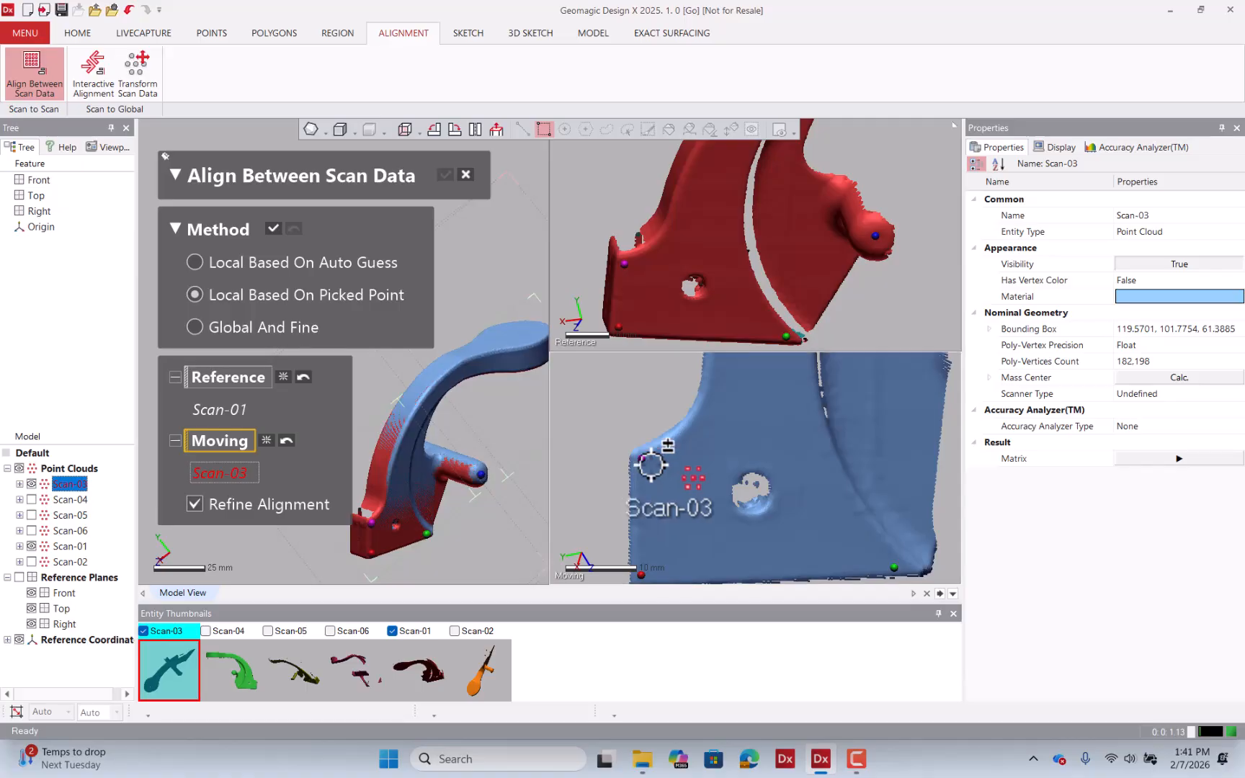
pyautogui.click(642, 459)
# - Examine Scan-01 and Scan-03 from several sides for another feature that both scans share
pyautogui.scroll(-3, 670, 393)
pyautogui.scroll(-4, 760, 313)
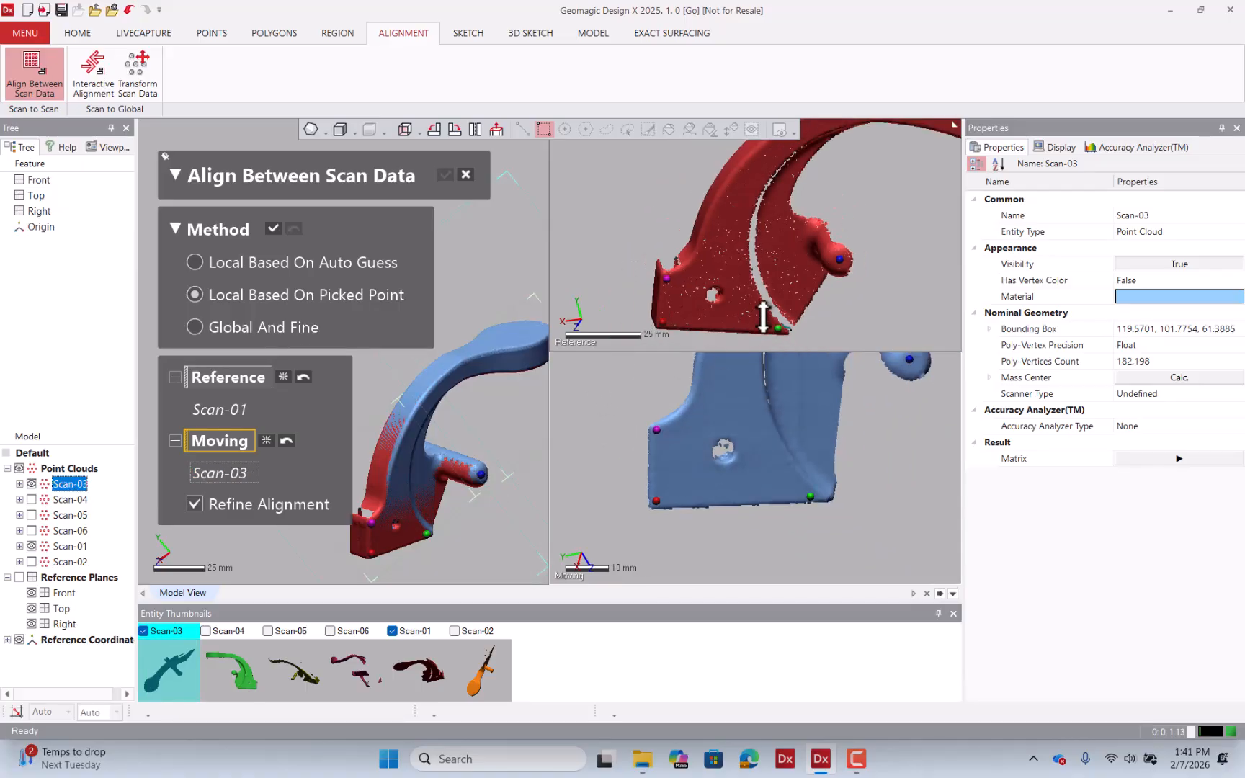
pyautogui.scroll(-6, 791, 458)
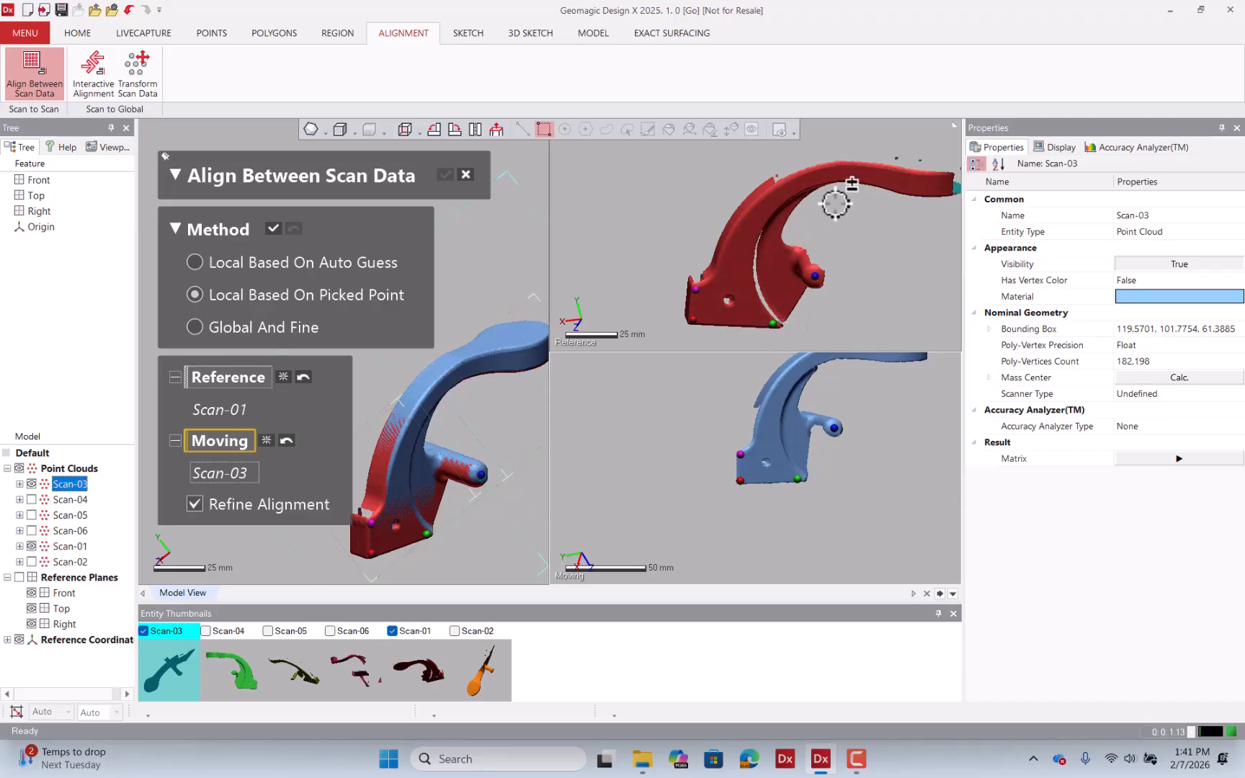
pyautogui.moveTo(837, 194); pyautogui.dragTo(767, 139, button='right')
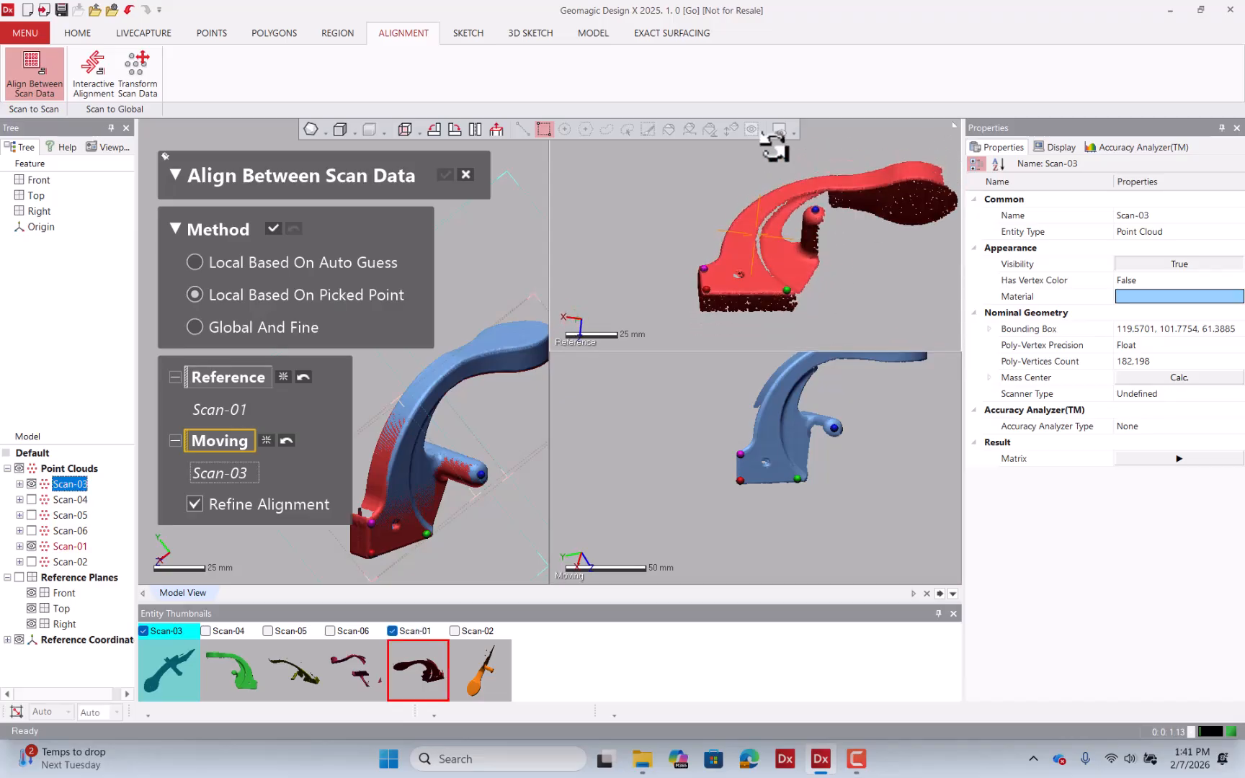
pyautogui.moveTo(820, 445); pyautogui.dragTo(719, 389, button='right')
pyautogui.moveTo(874, 285); pyautogui.dragTo(895, 208, button='right')
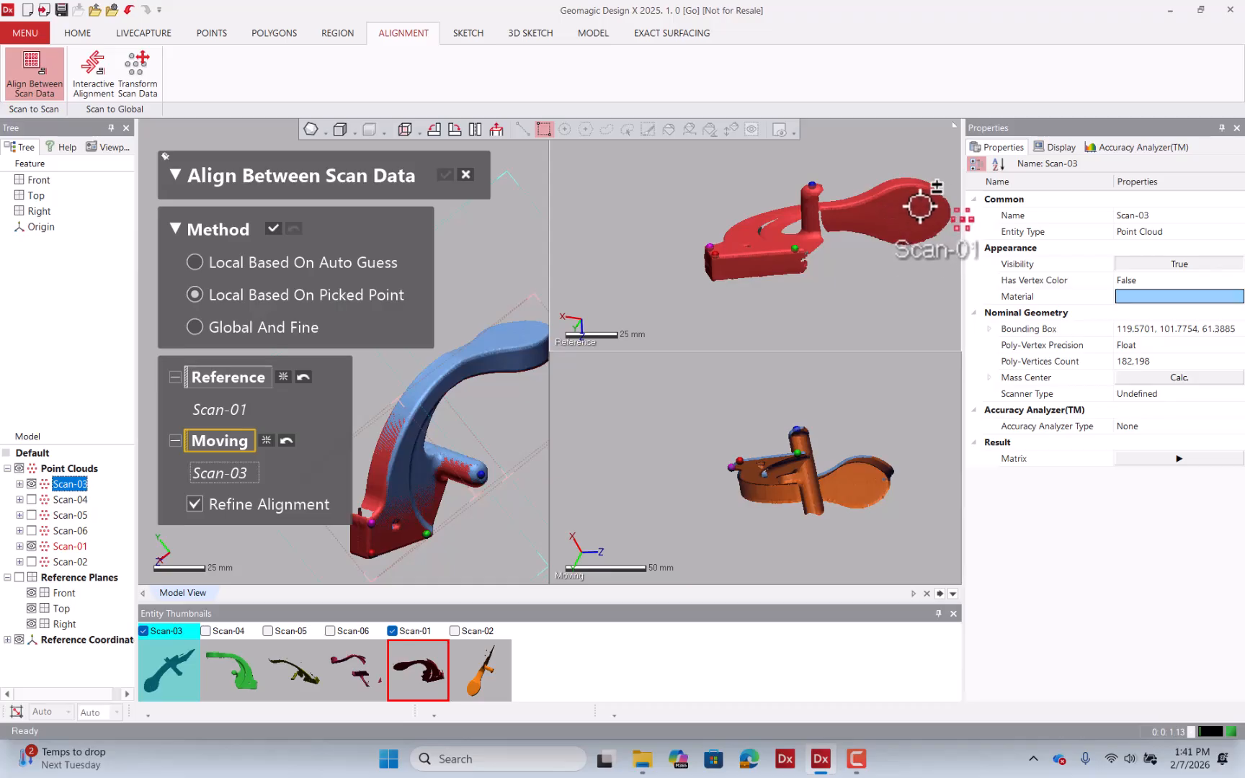
pyautogui.moveTo(825, 204); pyautogui.dragTo(836, 361, button='right')
pyautogui.moveTo(812, 469); pyautogui.dragTo(799, 578, button='right')
pyautogui.moveTo(823, 411); pyautogui.dragTo(842, 444, button='right')
pyautogui.moveTo(718, 271); pyautogui.dragTo(750, 305, button='right')
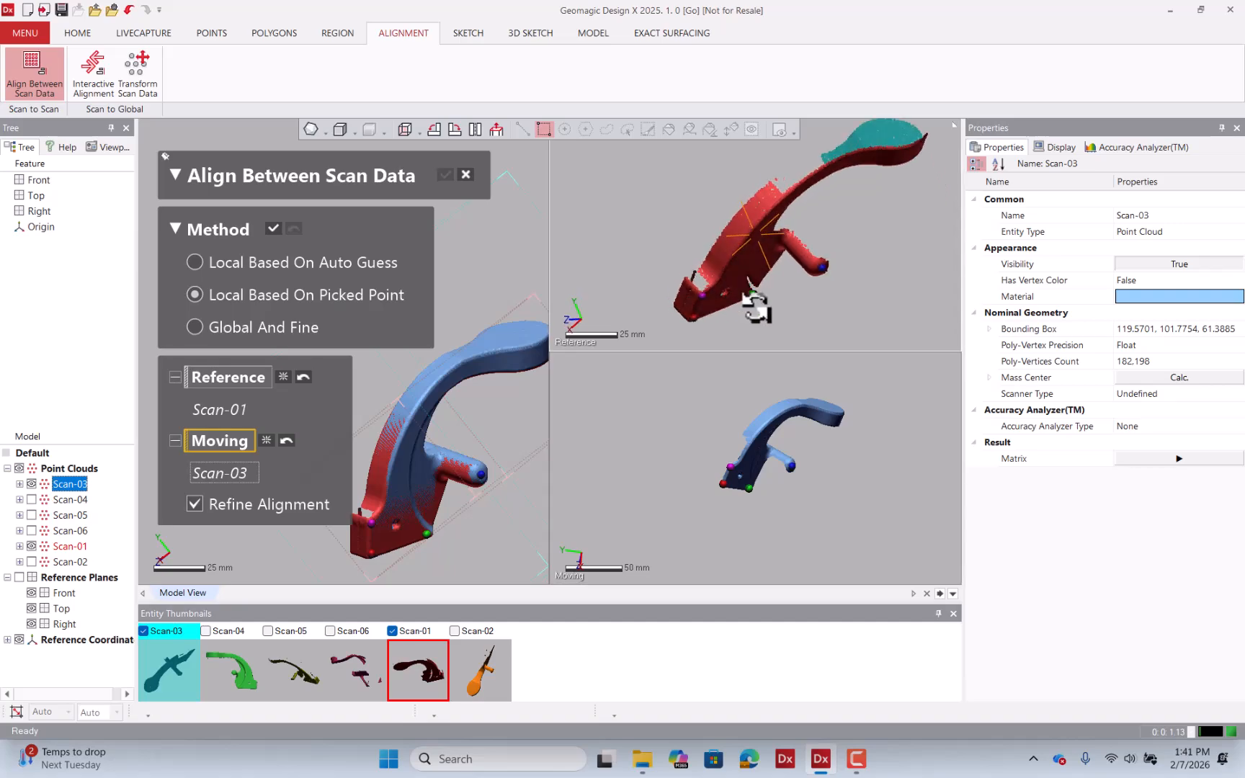
pyautogui.scroll(3, 749, 476)
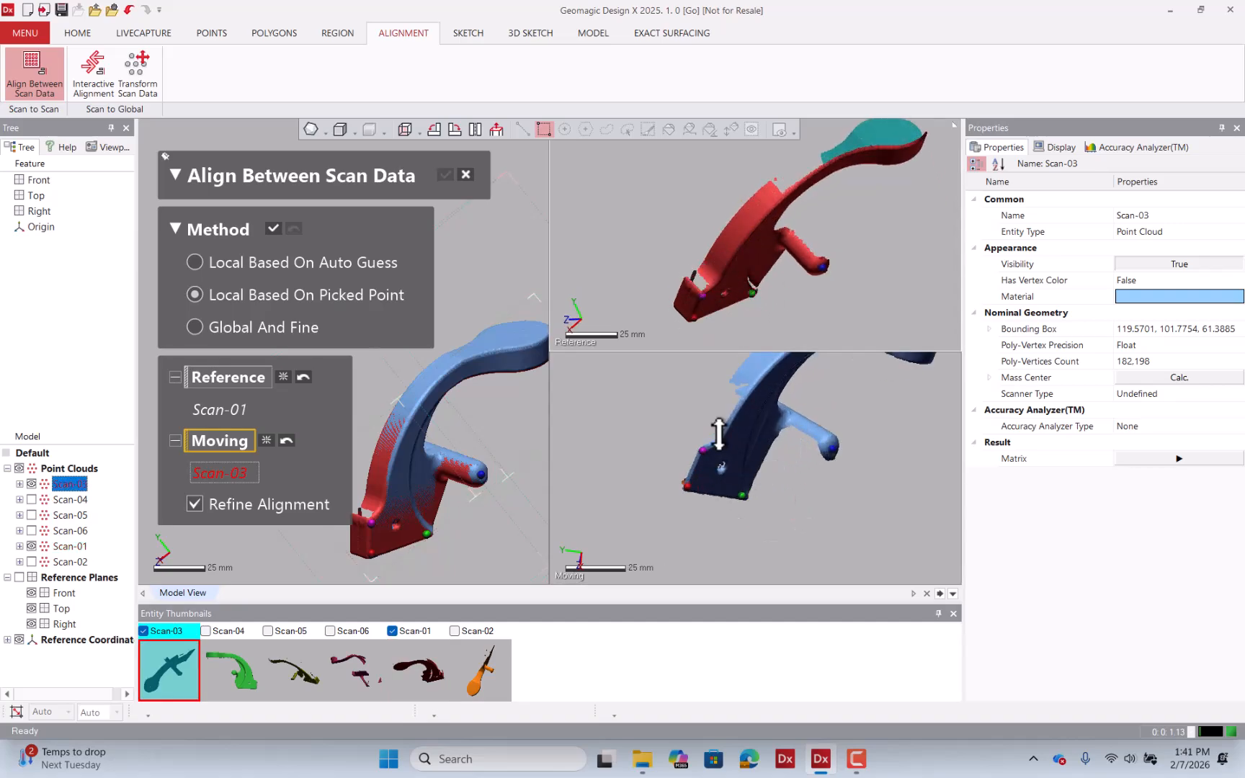
pyautogui.scroll(-3, 717, 443)
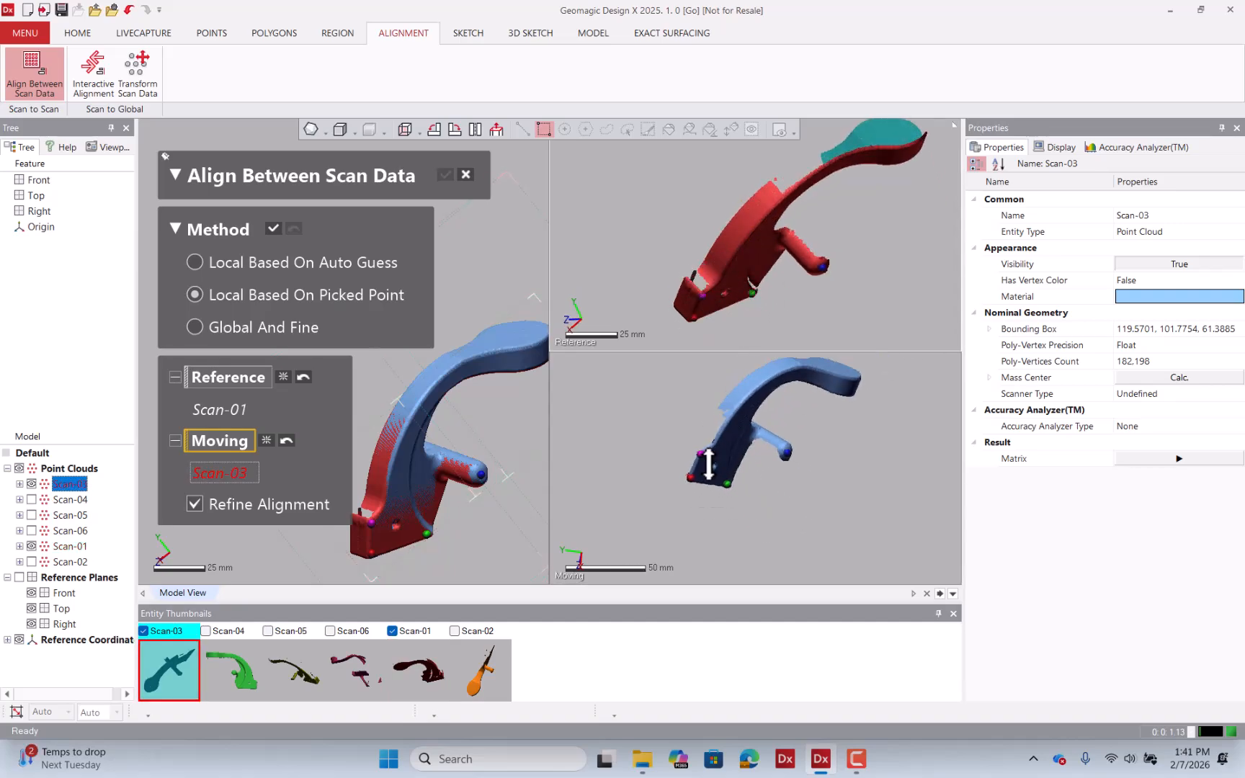
pyautogui.moveTo(736, 273); pyautogui.dragTo(800, 186, button='right')
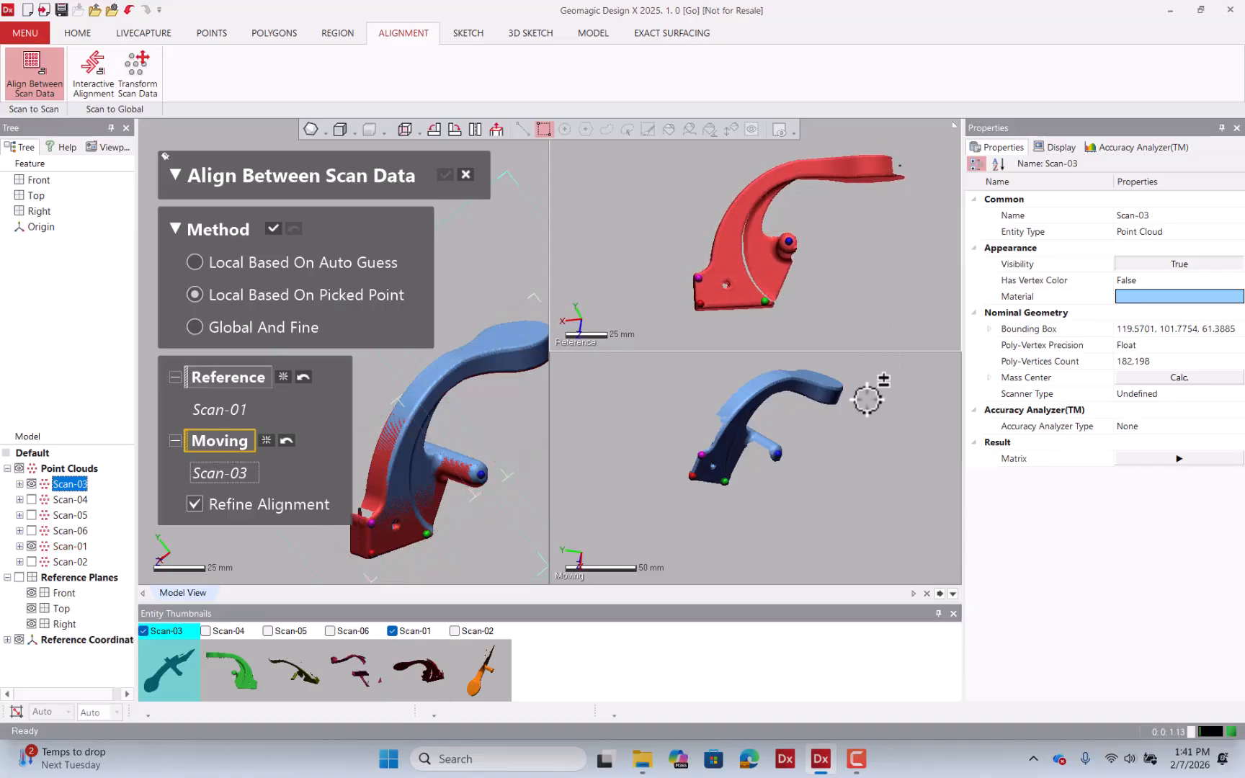
pyautogui.moveTo(867, 397); pyautogui.dragTo(722, 365, button='right')
pyautogui.moveTo(752, 208); pyautogui.dragTo(759, 162, button='right')
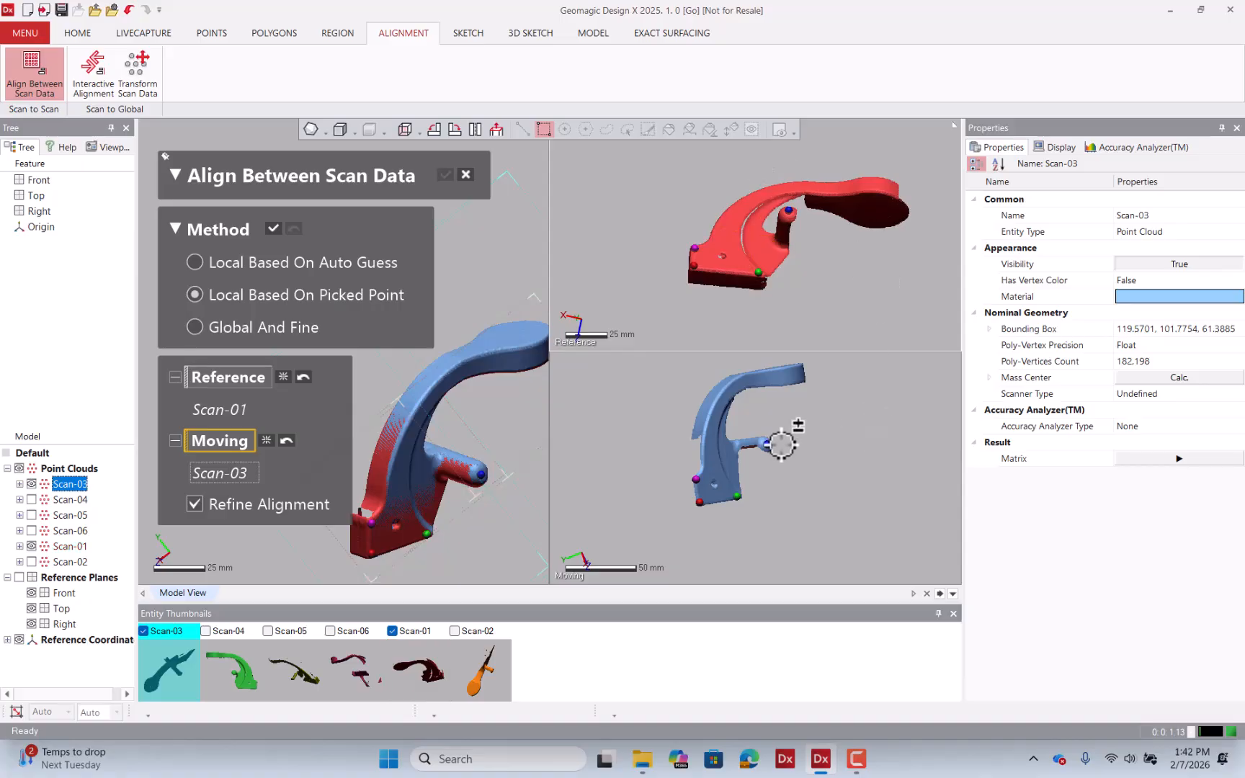
pyautogui.moveTo(784, 439); pyautogui.dragTo(841, 436, button='right')
# - Pick a fifth matching point pair at the root of the side pin on Scan-01 and Scan-03
pyautogui.scroll(5, 780, 252)
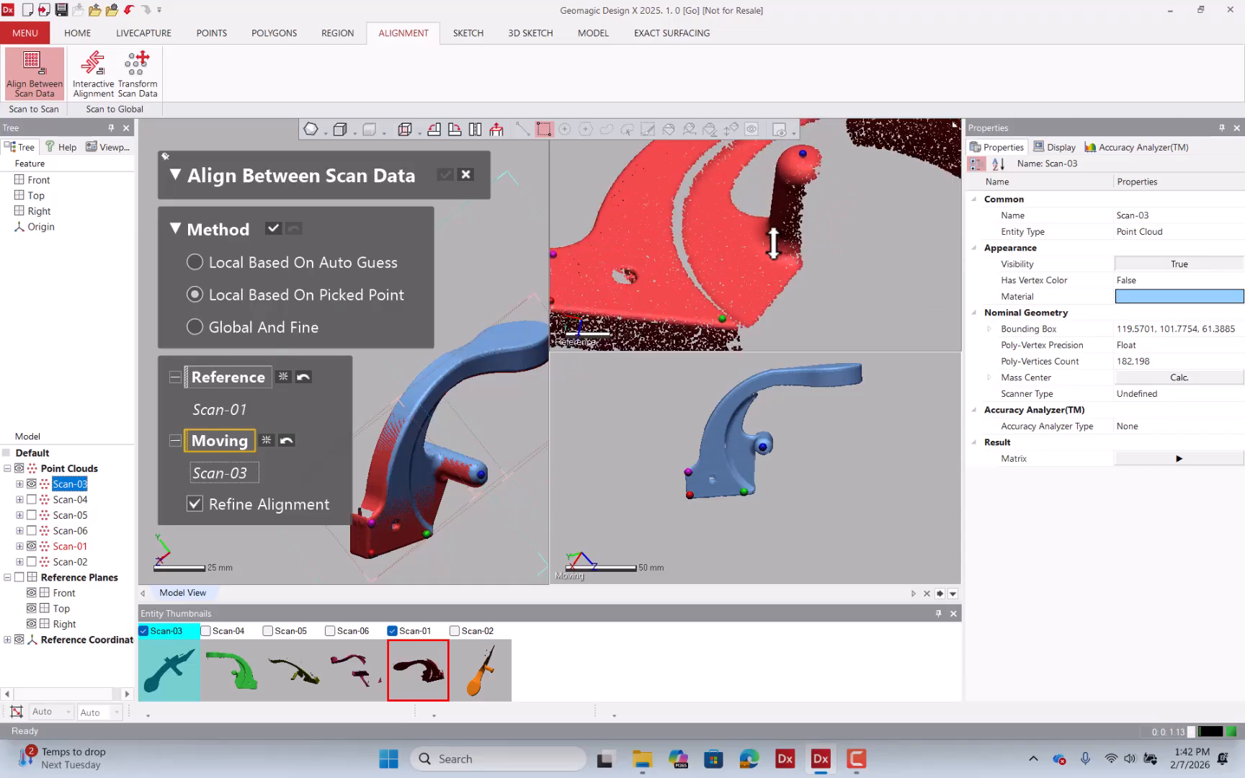
pyautogui.moveTo(757, 430); pyautogui.dragTo(765, 425, button='right')
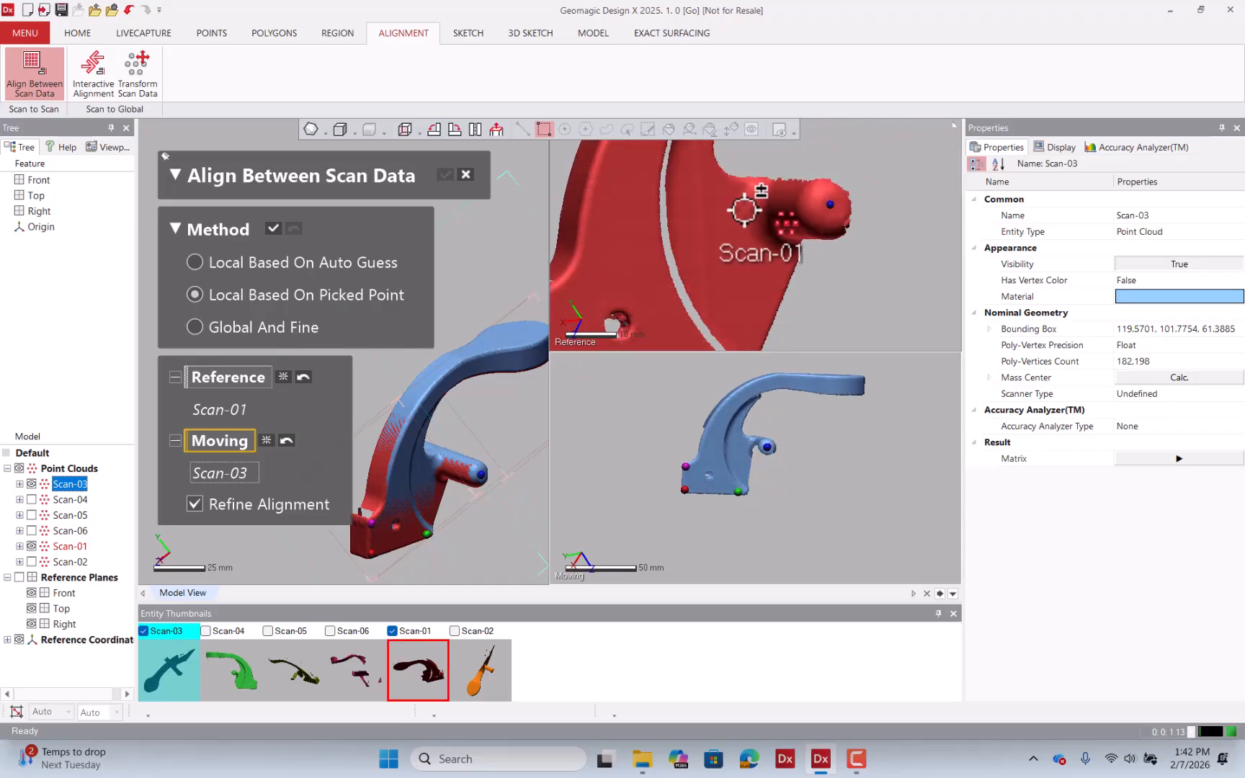
pyautogui.click(742, 187)
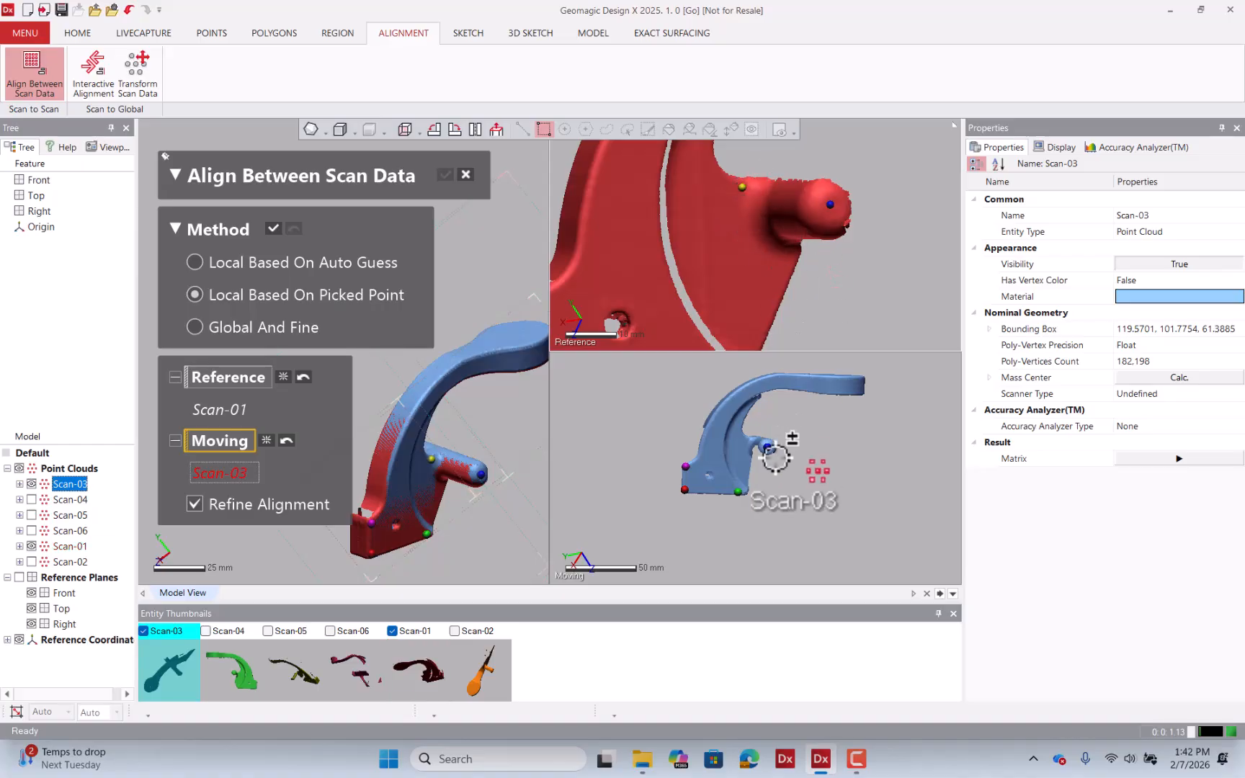
pyautogui.scroll(5, 775, 456)
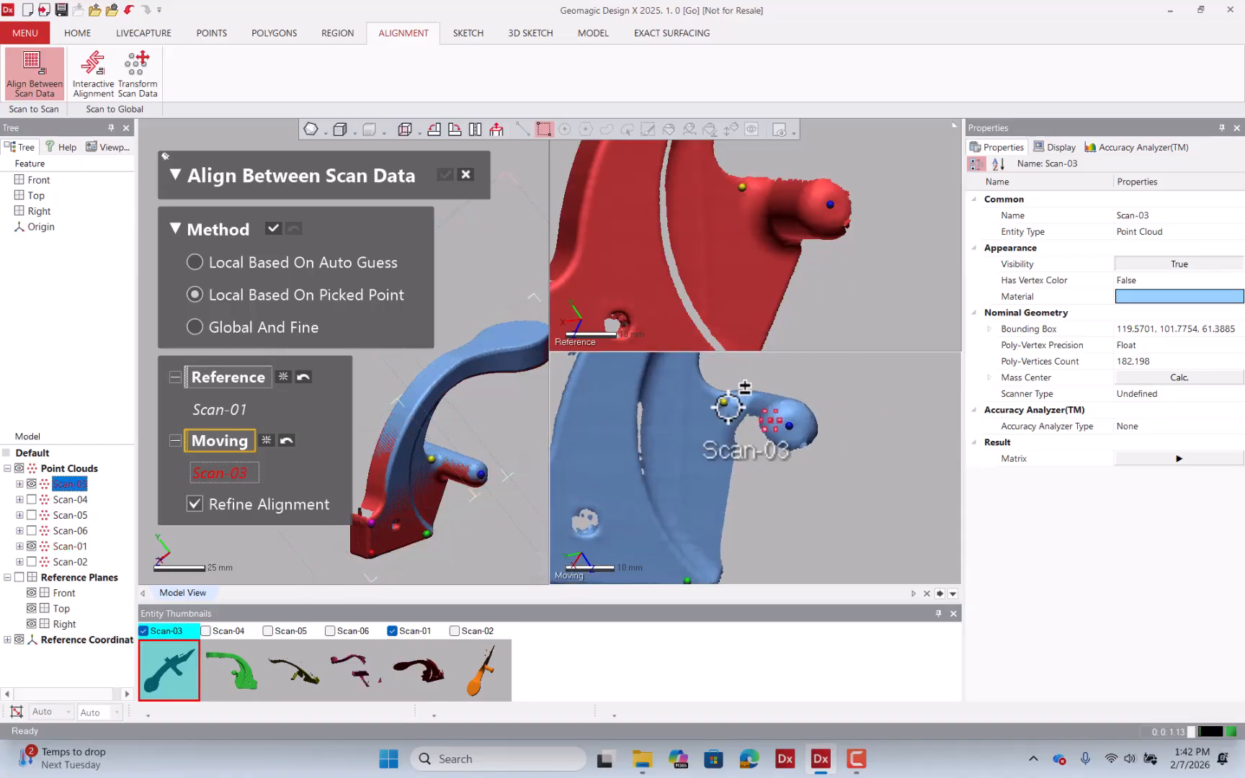
# - Compare the positions of the five picked point pairs on the whole Scan-01 and Scan-03 levers
pyautogui.scroll(-3, 836, 379)
pyautogui.scroll(-3, 803, 313)
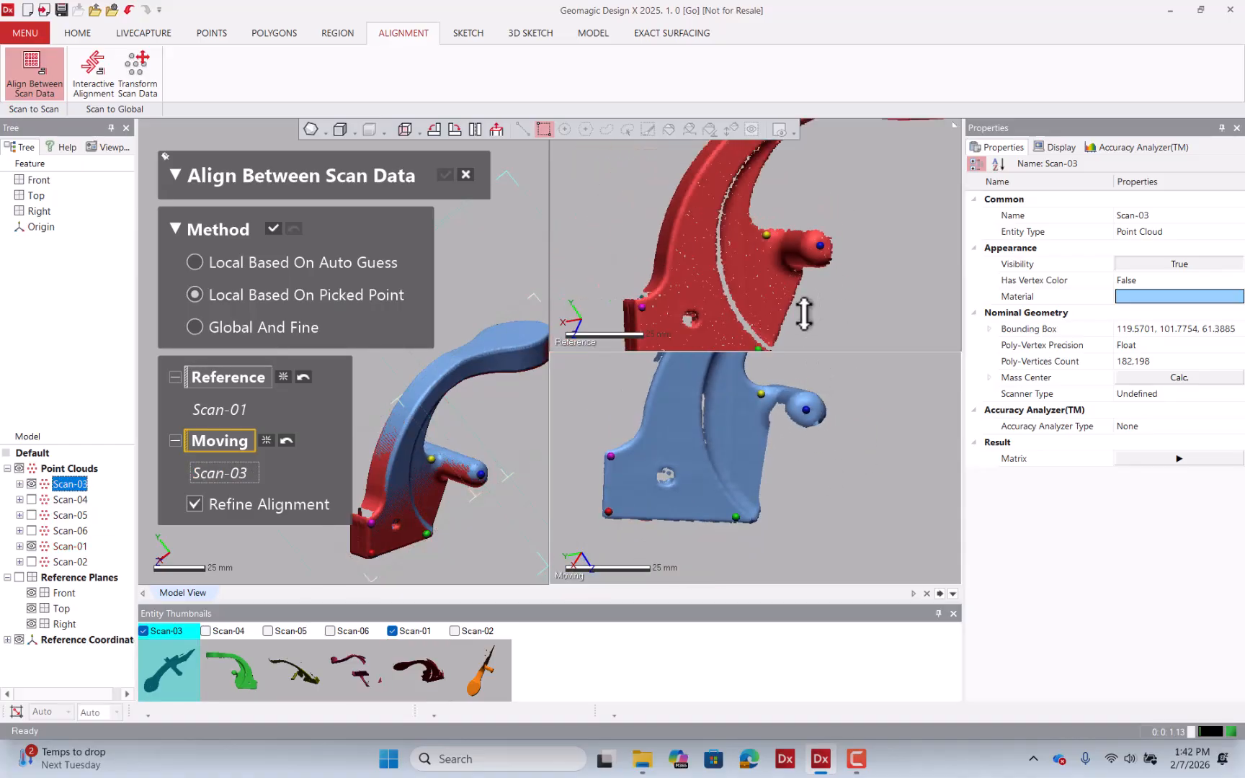
pyautogui.scroll(-3, 804, 313)
pyautogui.scroll(-3, 785, 421)
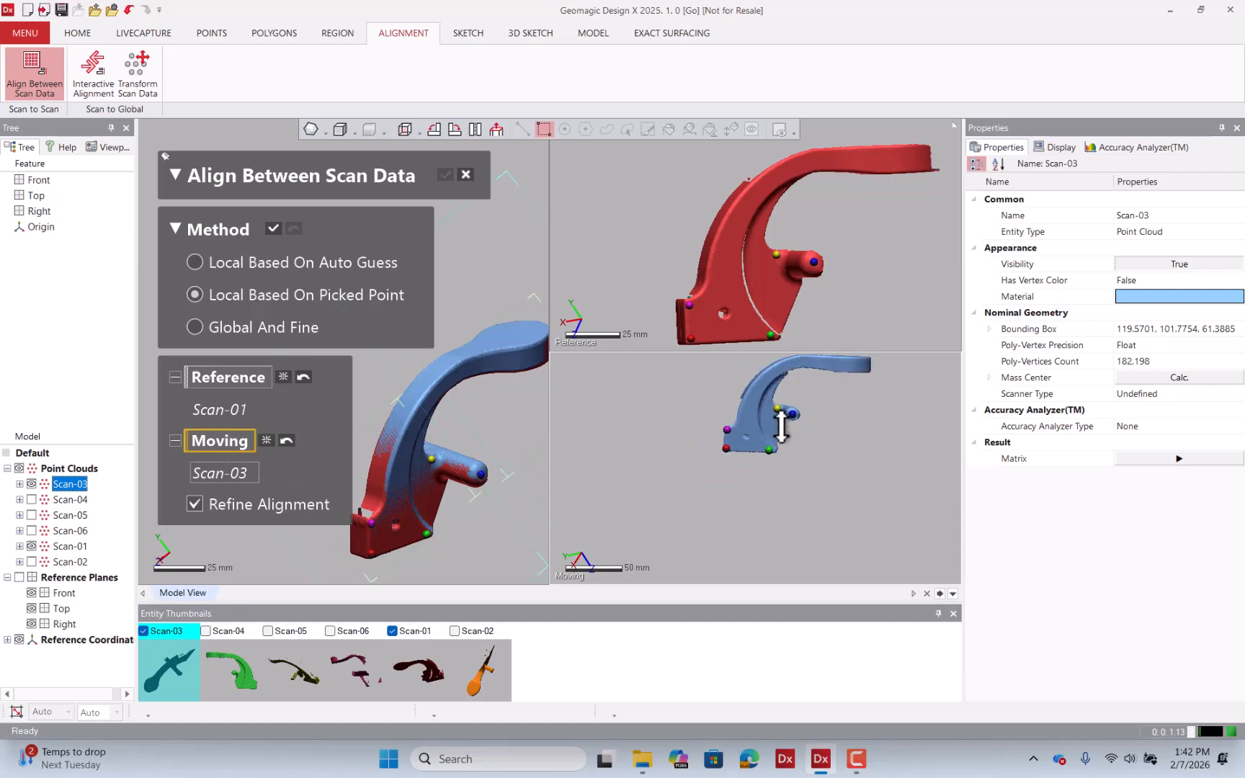
pyautogui.scroll(3, 784, 422)
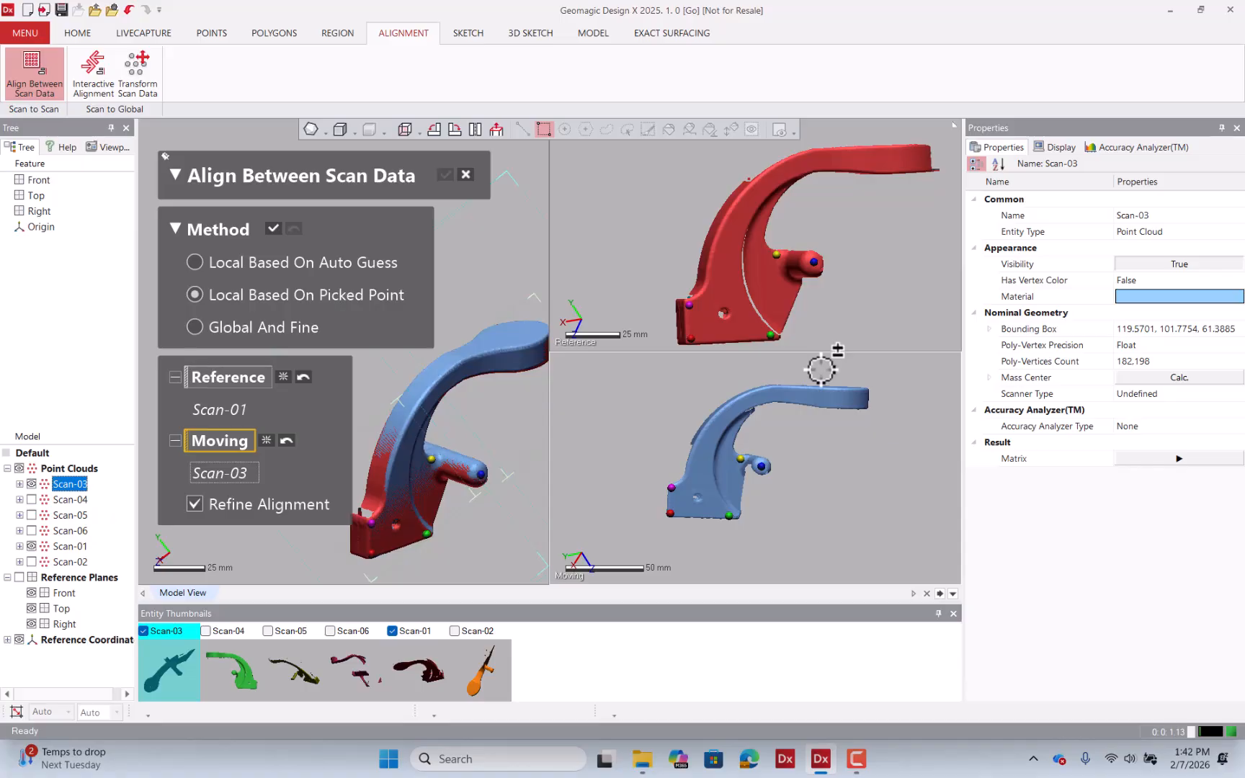
pyautogui.scroll(-1, 820, 422)
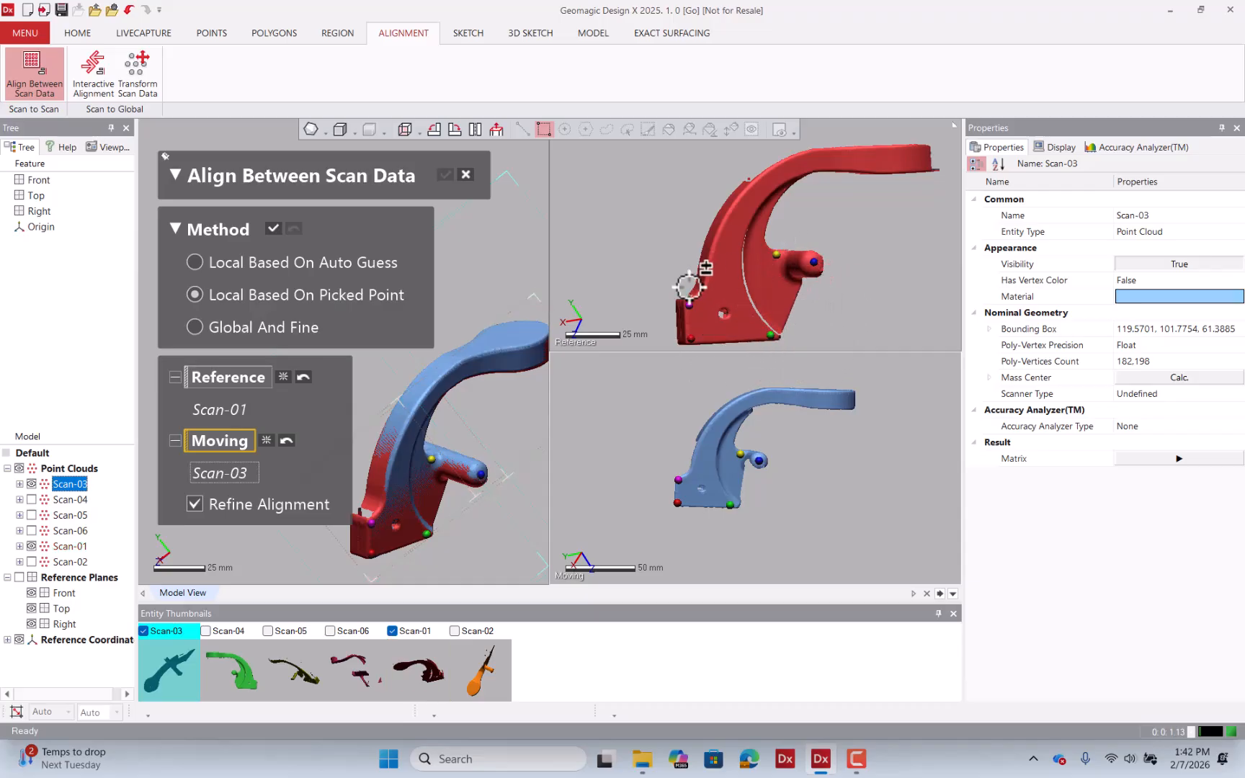
# - Widen the alignment preview pane and inspect how Scan-03 overlaps Scan-01 in the preview
pyautogui.scroll(-2, 490, 374)
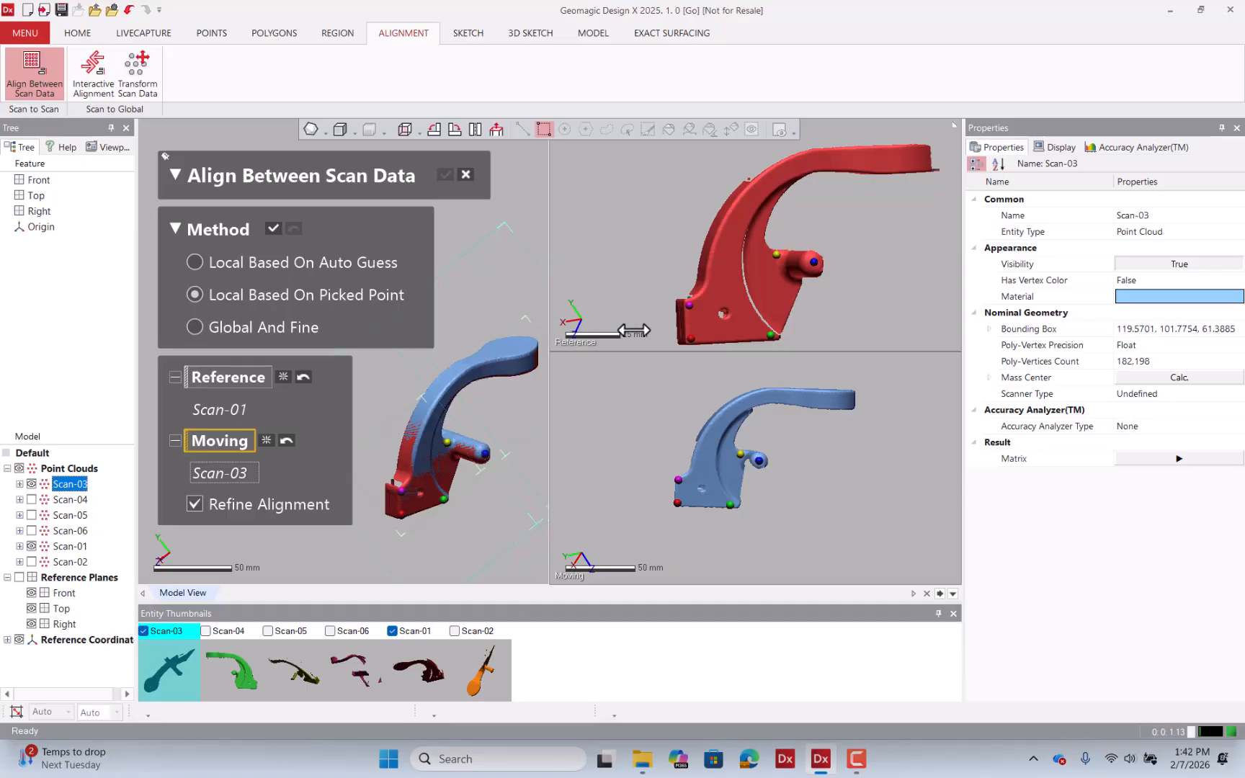
pyautogui.moveTo(634, 330); pyautogui.dragTo(634, 330)
pyautogui.scroll(2, 567, 407)
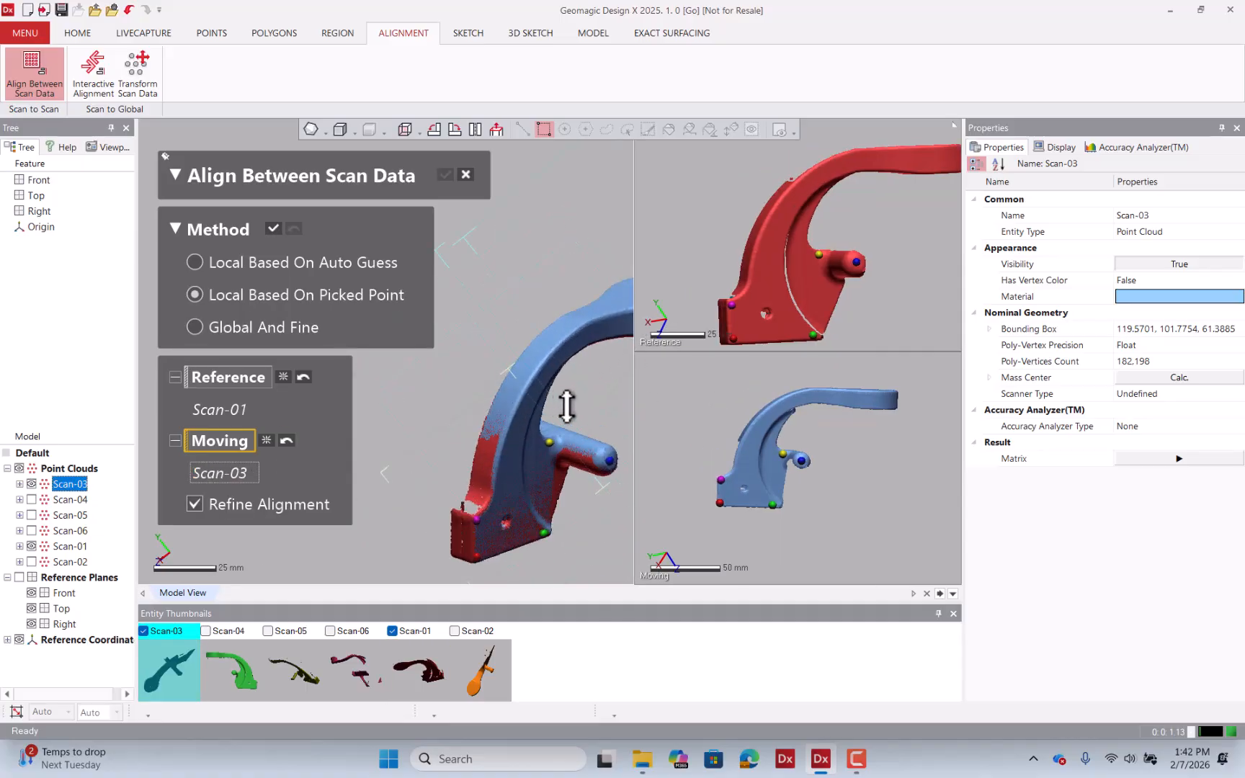
pyautogui.scroll(1, 558, 400)
pyautogui.scroll(-3, 473, 359)
pyautogui.scroll(2, 591, 373)
pyautogui.moveTo(591, 372); pyautogui.dragTo(528, 370, button='right')
pyautogui.scroll(-3, 525, 361)
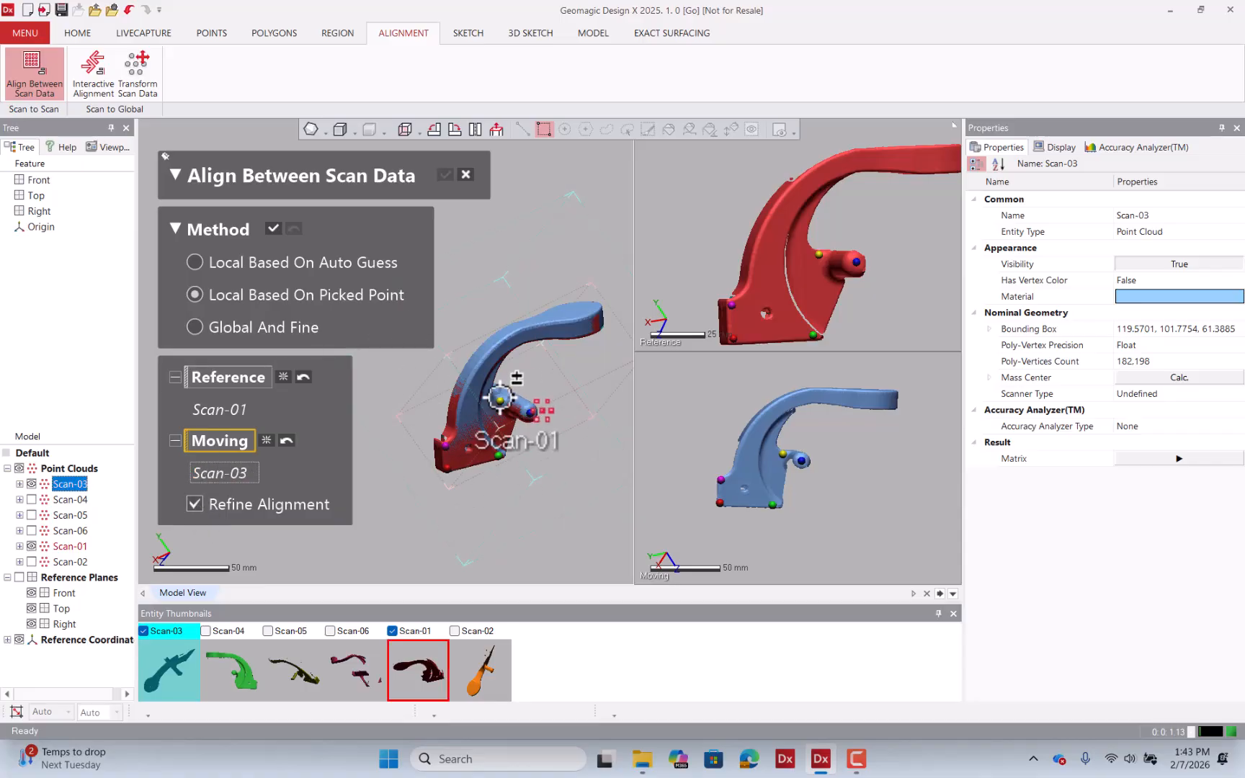
# - Apply the picked-point alignment of Scan-03 to Scan-01, check the merged result and accept it
pyautogui.click(273, 230)
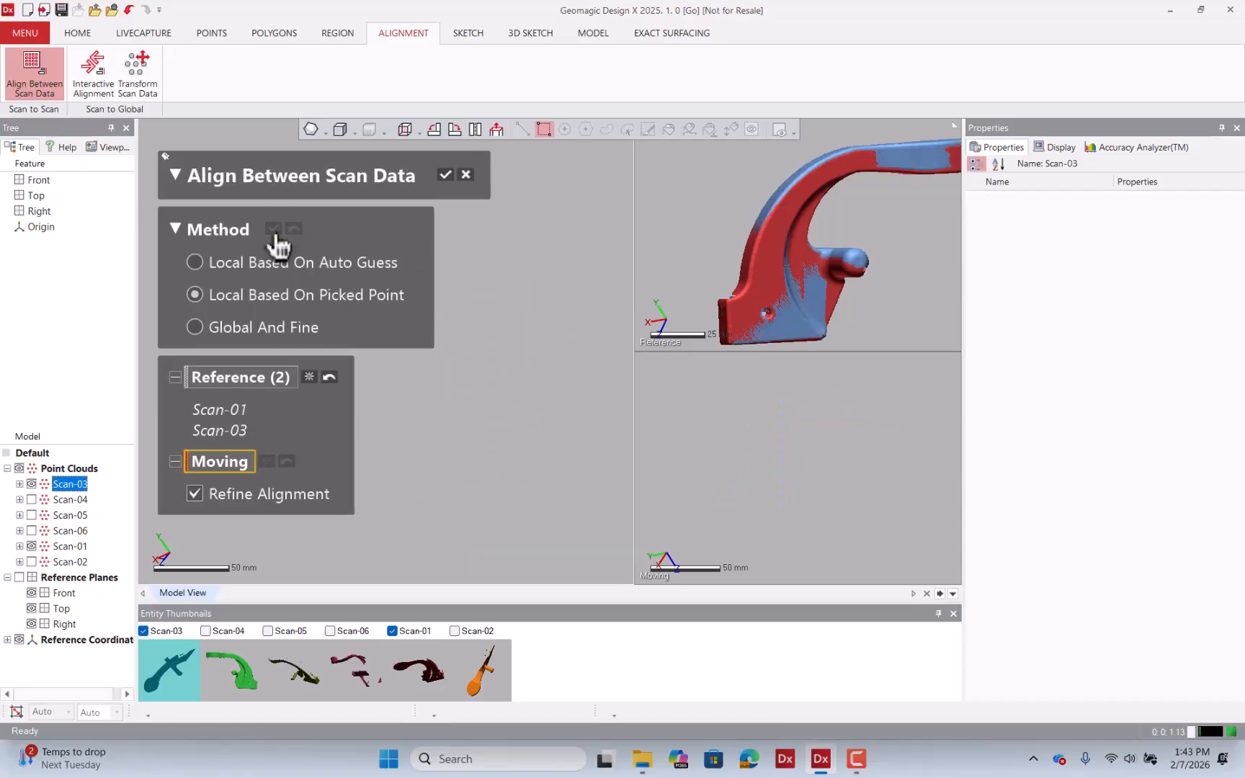
pyautogui.keyDown('shift'); pyautogui.moveTo(523, 422); pyautogui.dragTo(506, 386, button='right'); pyautogui.keyUp('shift')
pyautogui.scroll(-3, 497, 340)
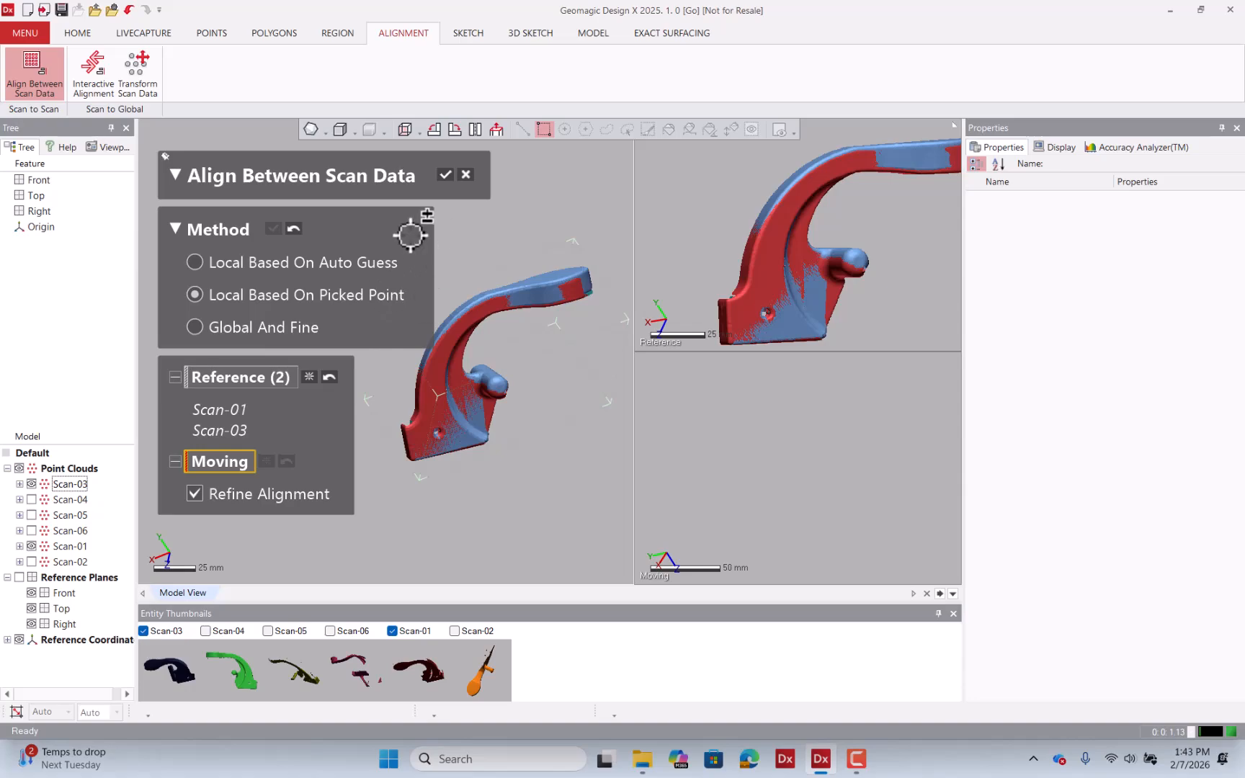
pyautogui.click(445, 176)
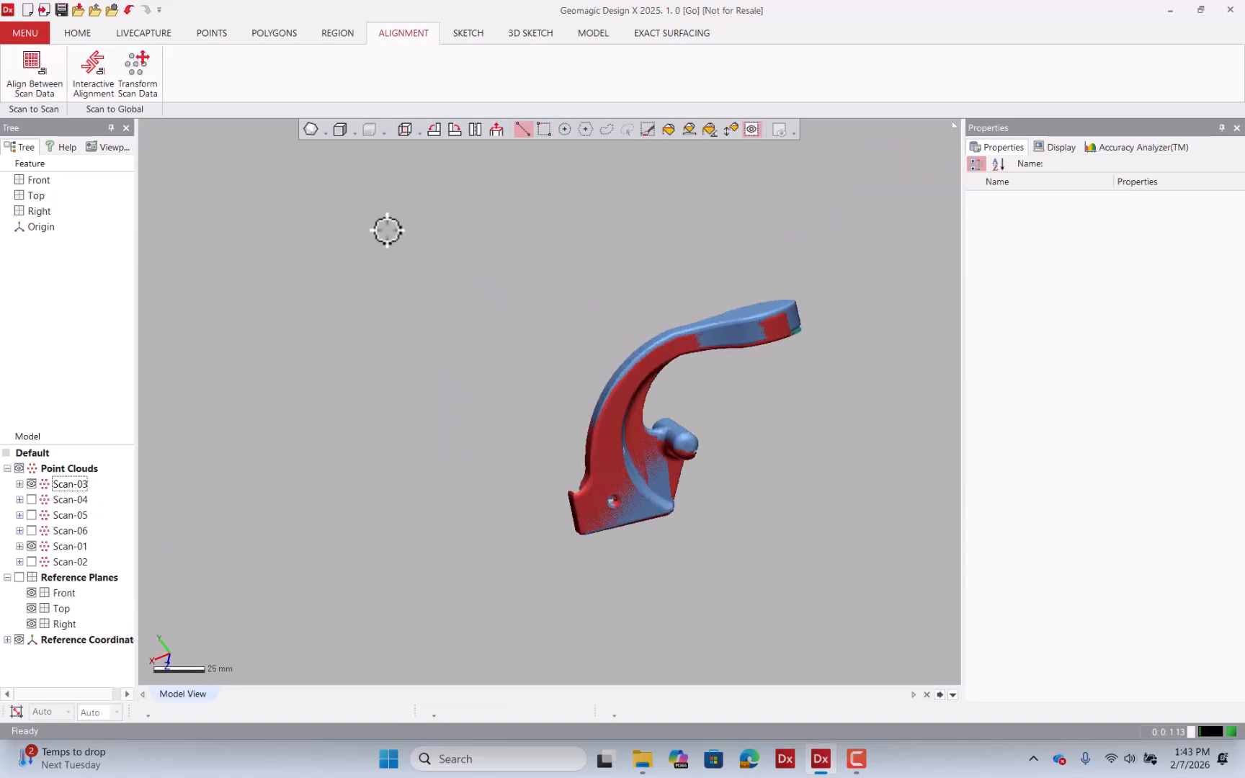
# - Inspect the aligned Scan-01 and Scan-03 lever from several sides for a consistent overlap
pyautogui.scroll(-3, 369, 262)
pyautogui.moveTo(513, 299); pyautogui.dragTo(639, 335, button='right')
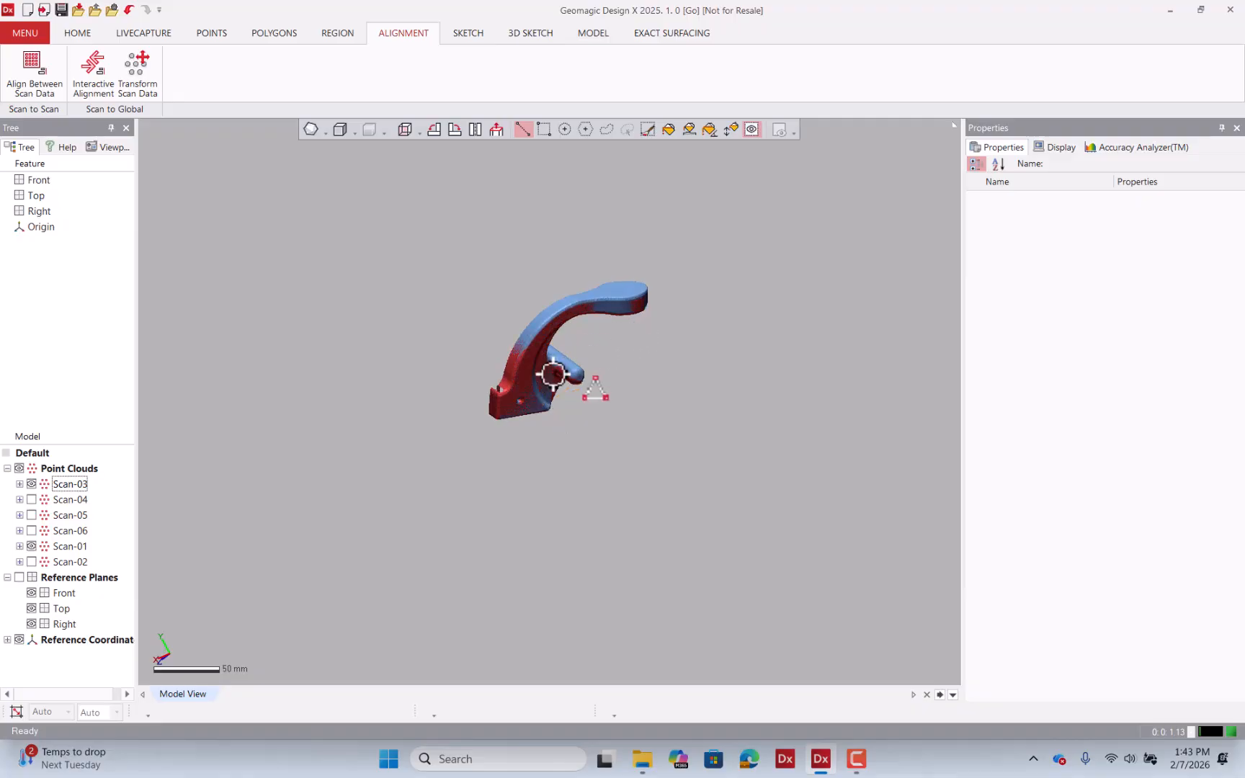
pyautogui.scroll(4, 553, 374)
pyautogui.moveTo(555, 369); pyautogui.dragTo(521, 288, button='right')
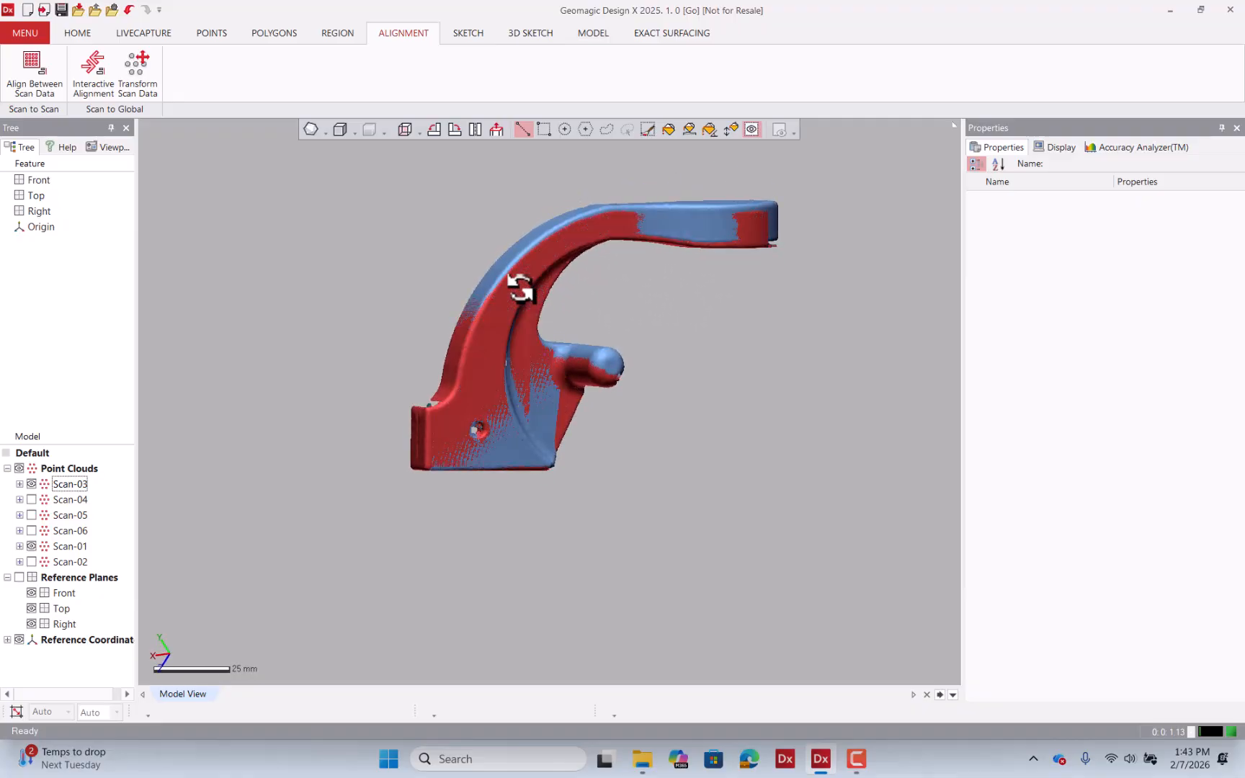
pyautogui.scroll(-1, 307, 303)
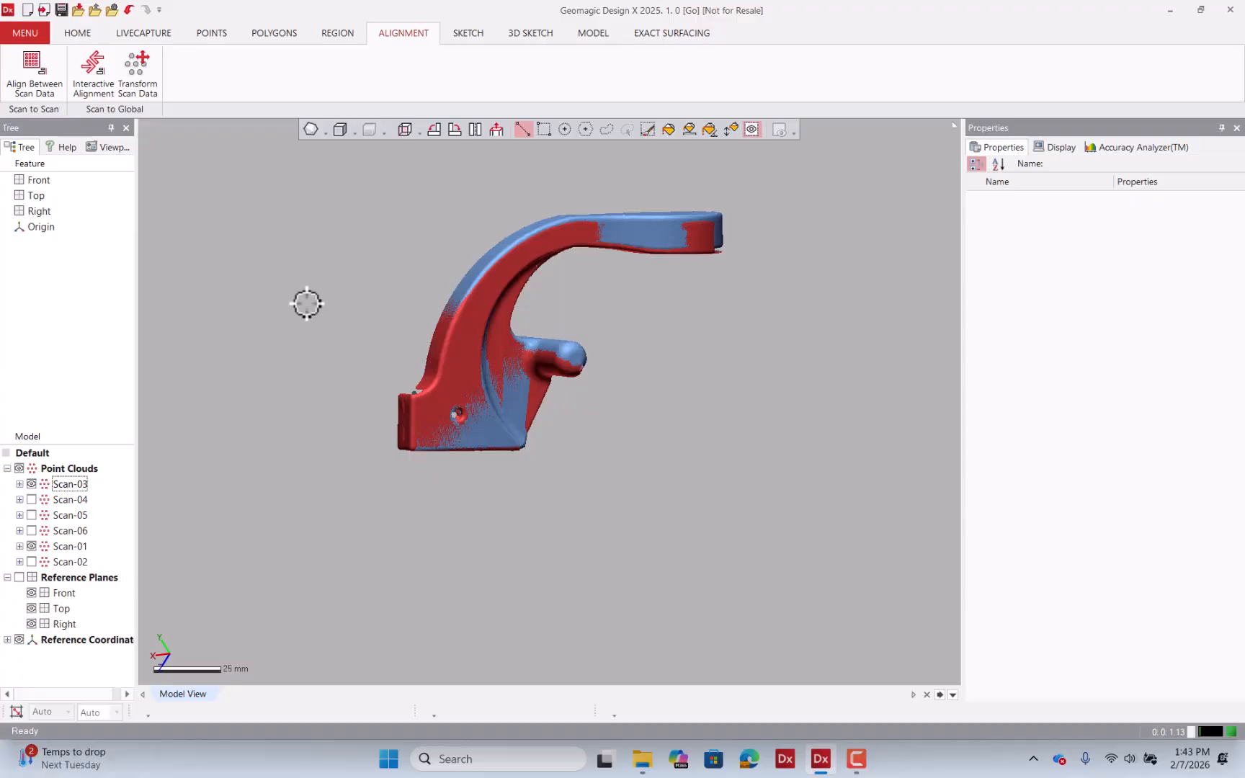
pyautogui.scroll(-1, 307, 304)
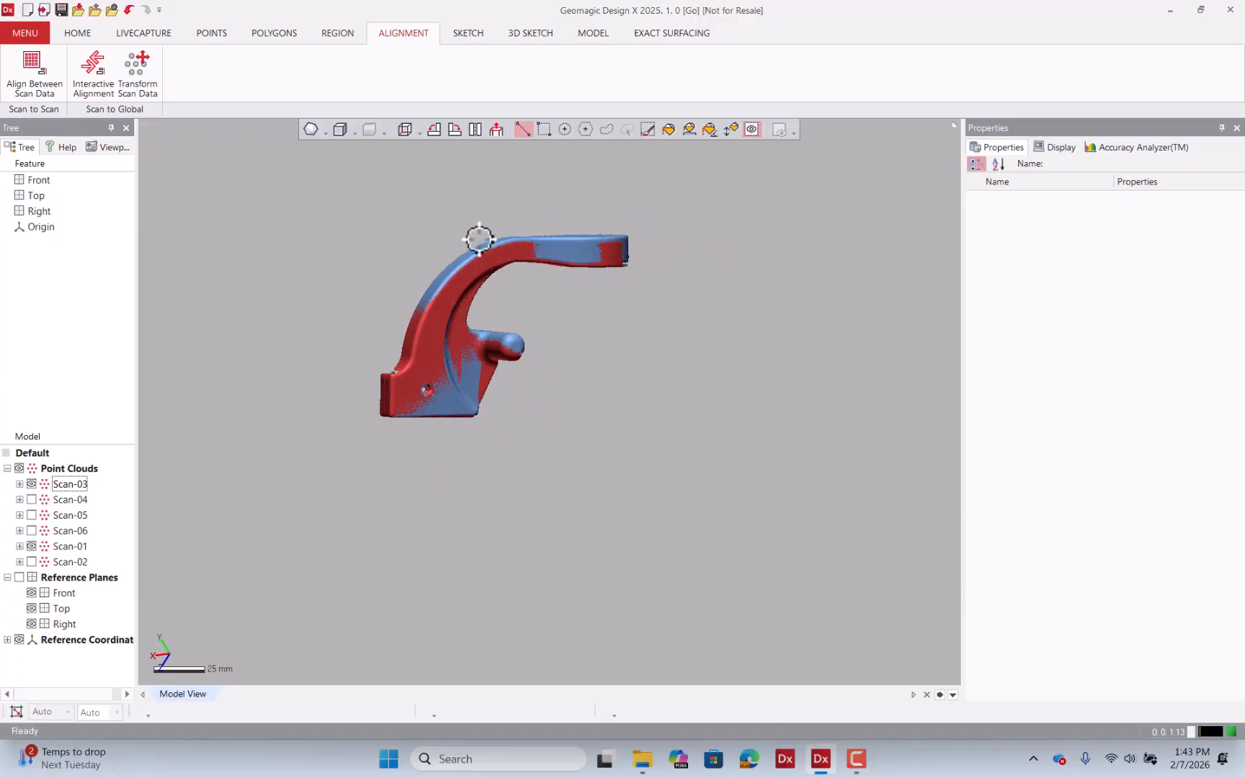
# - Start another Align Between Scan Data operation with the Global And Fine method
pyautogui.click(40, 87)
pyautogui.scroll(-4, 742, 234)
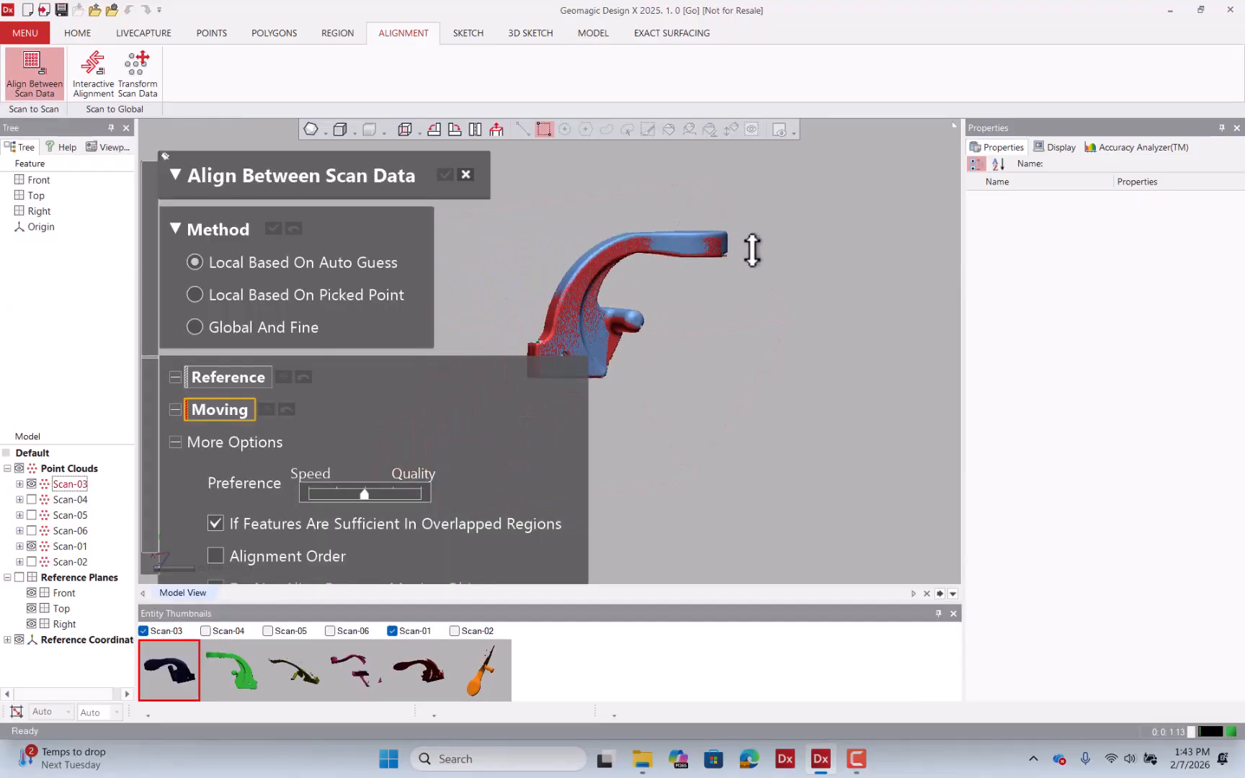
pyautogui.click(288, 330)
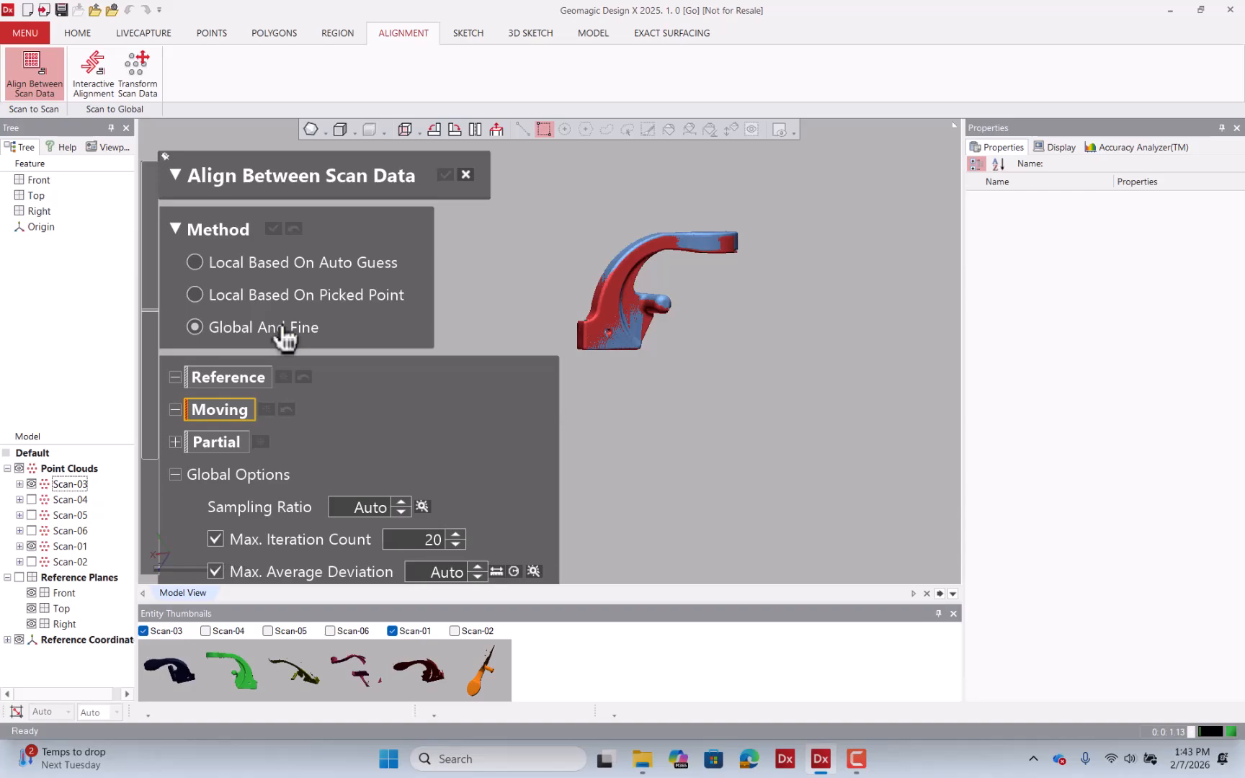
pyautogui.click(201, 245)
pyautogui.click(201, 244)
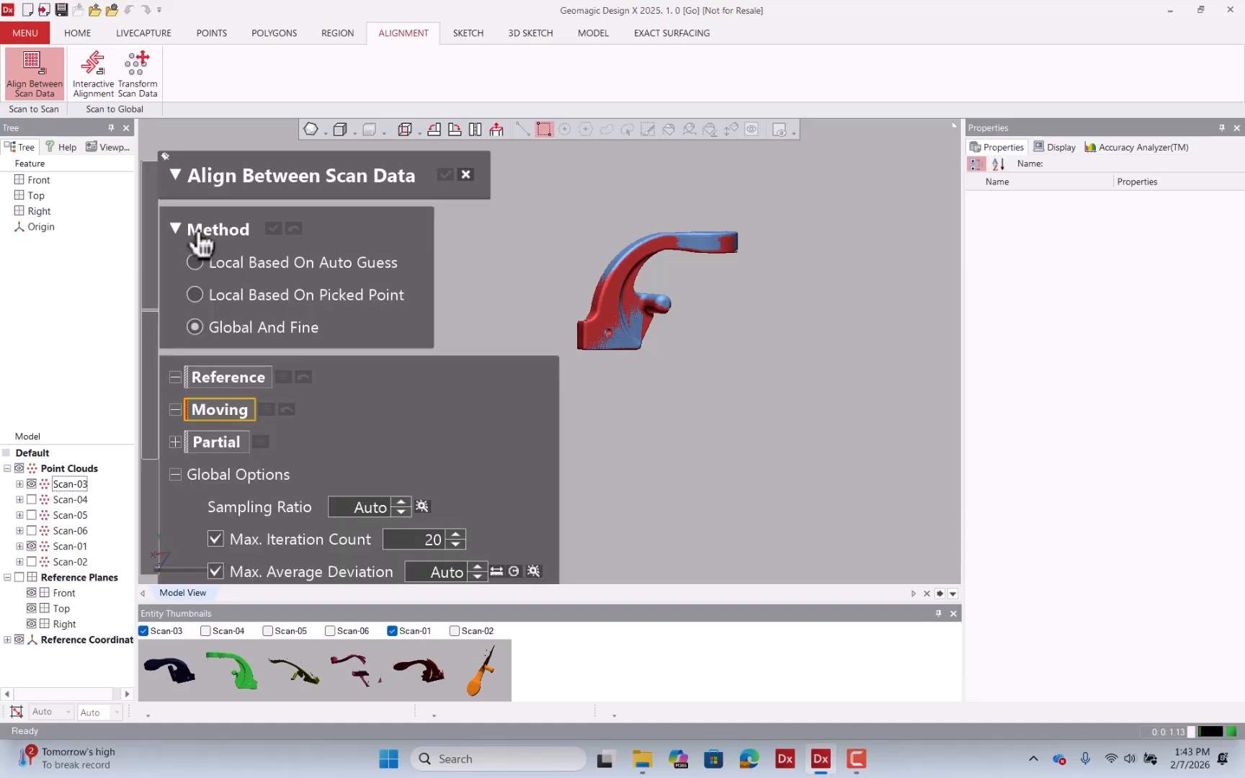
# - Assign Scan-01 as the reference and Scan-03 as the moving scan for the global alignment
pyautogui.click(246, 388)
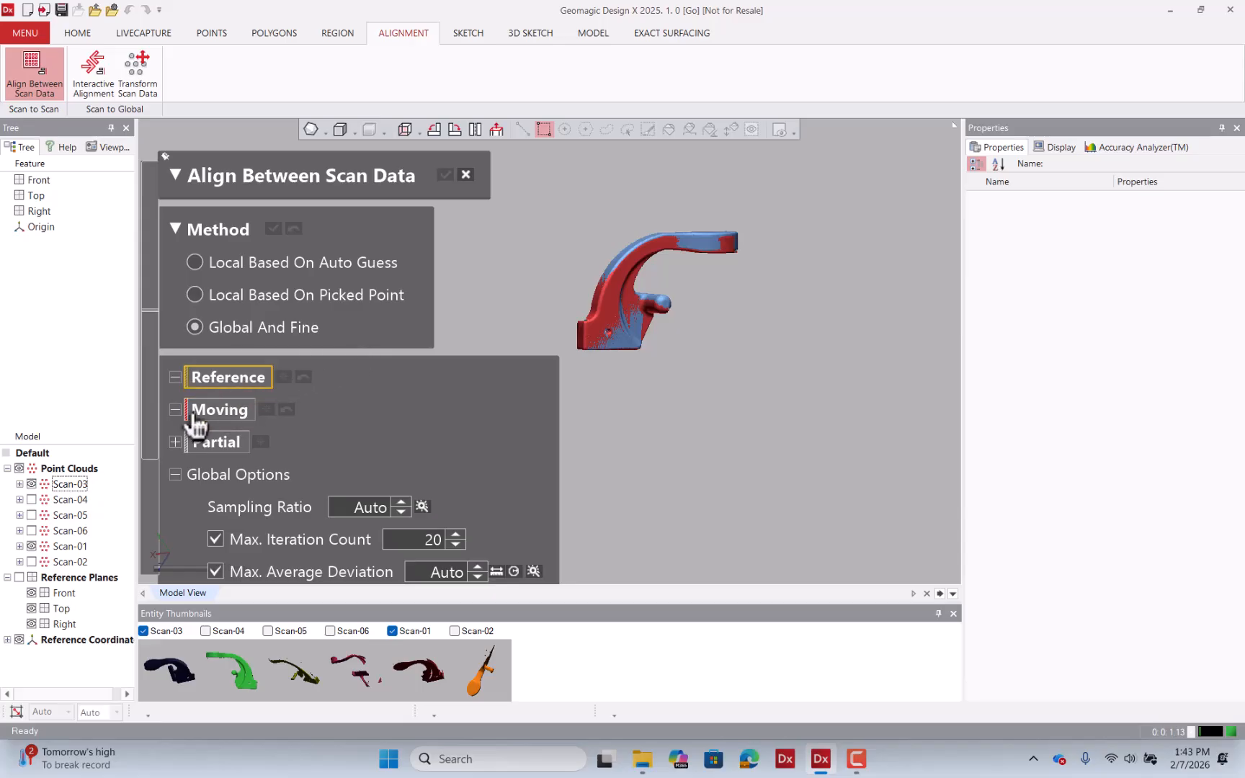
pyautogui.click(77, 545)
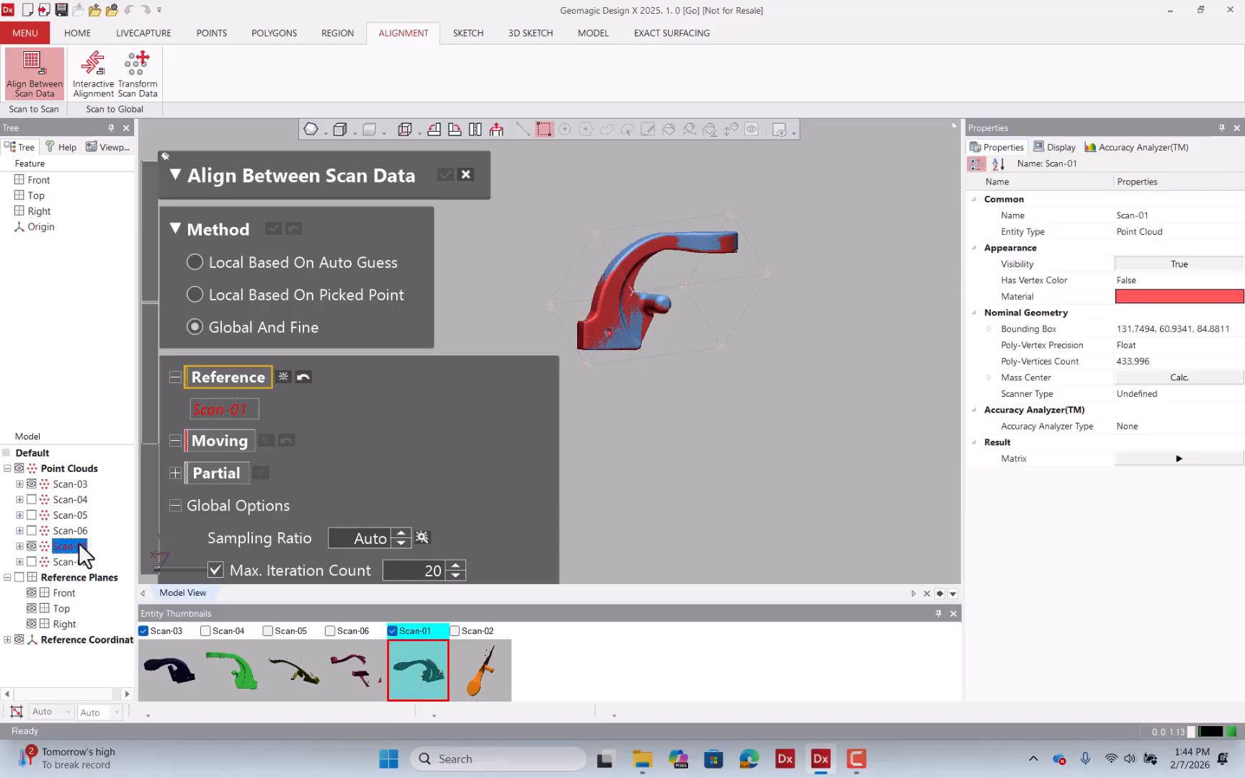
pyautogui.click(74, 484)
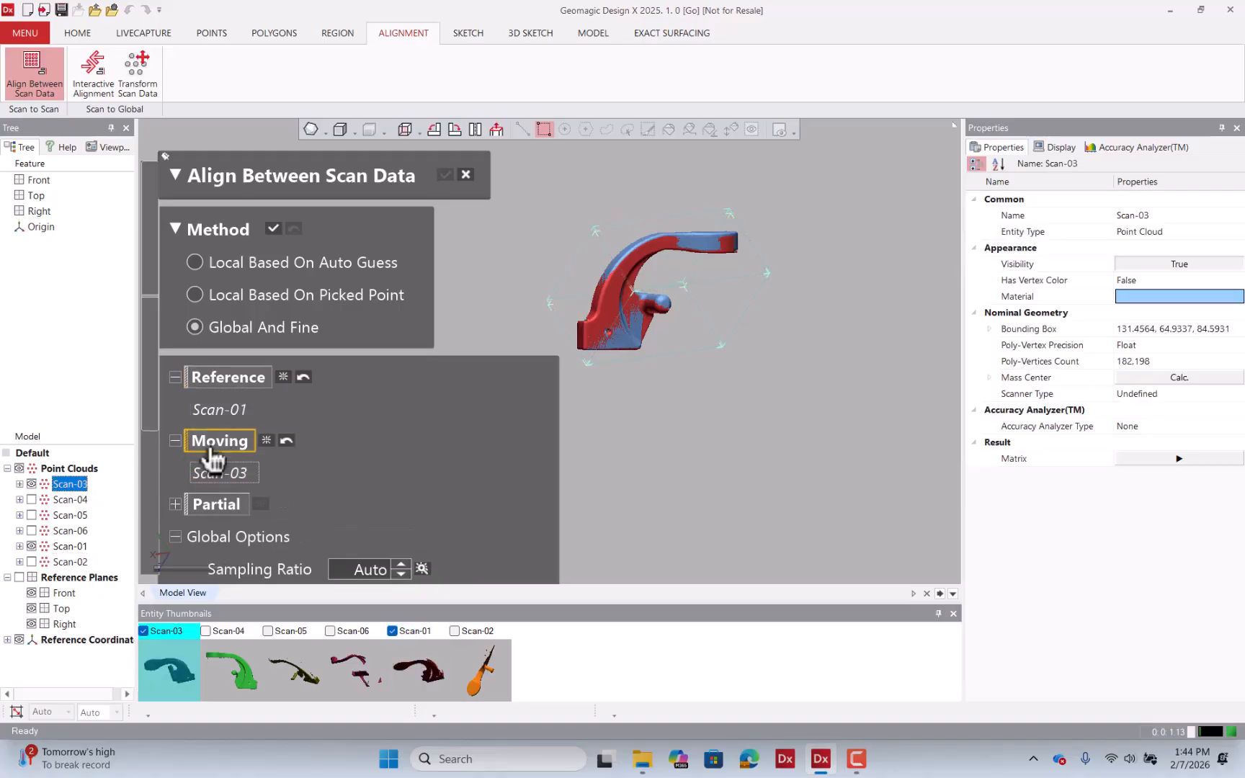
# - Collapse the reference and moving scan lists and auto-hide the entity thumbnails pane to make room for the global options
pyautogui.click(175, 441)
pyautogui.click(175, 377)
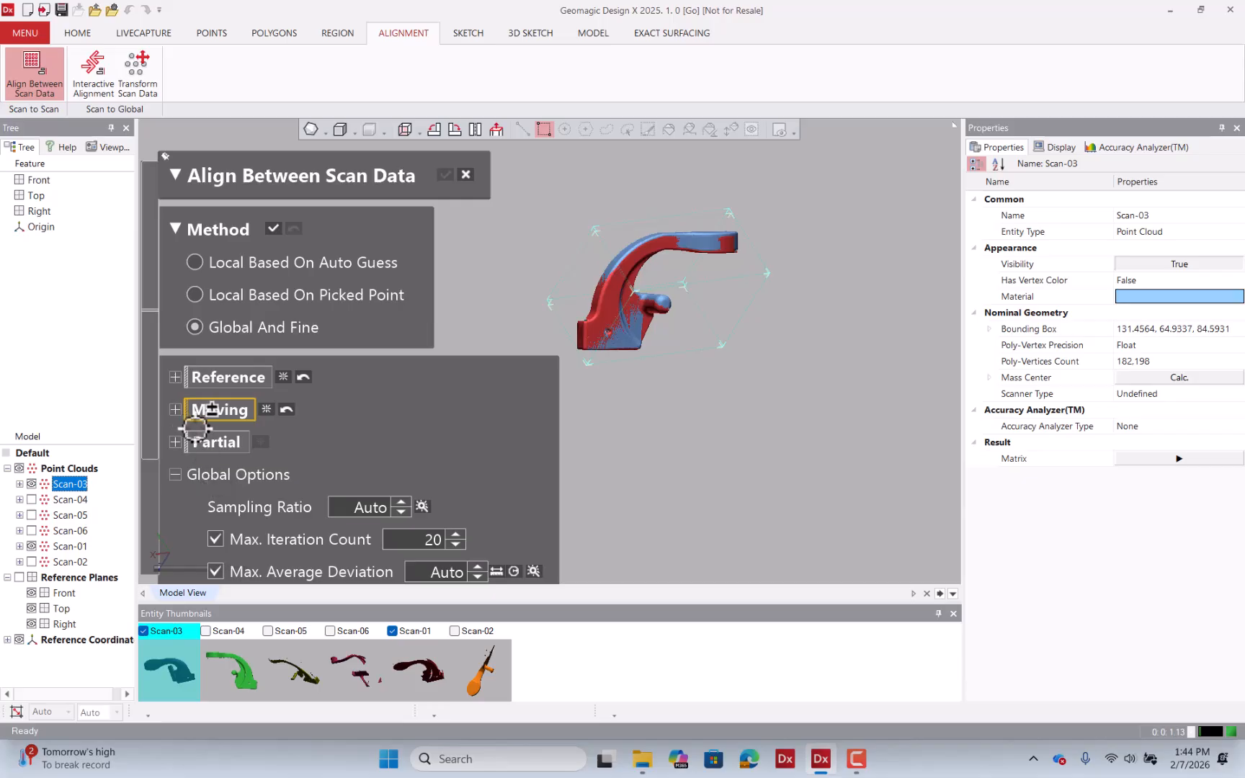
pyautogui.click(938, 614)
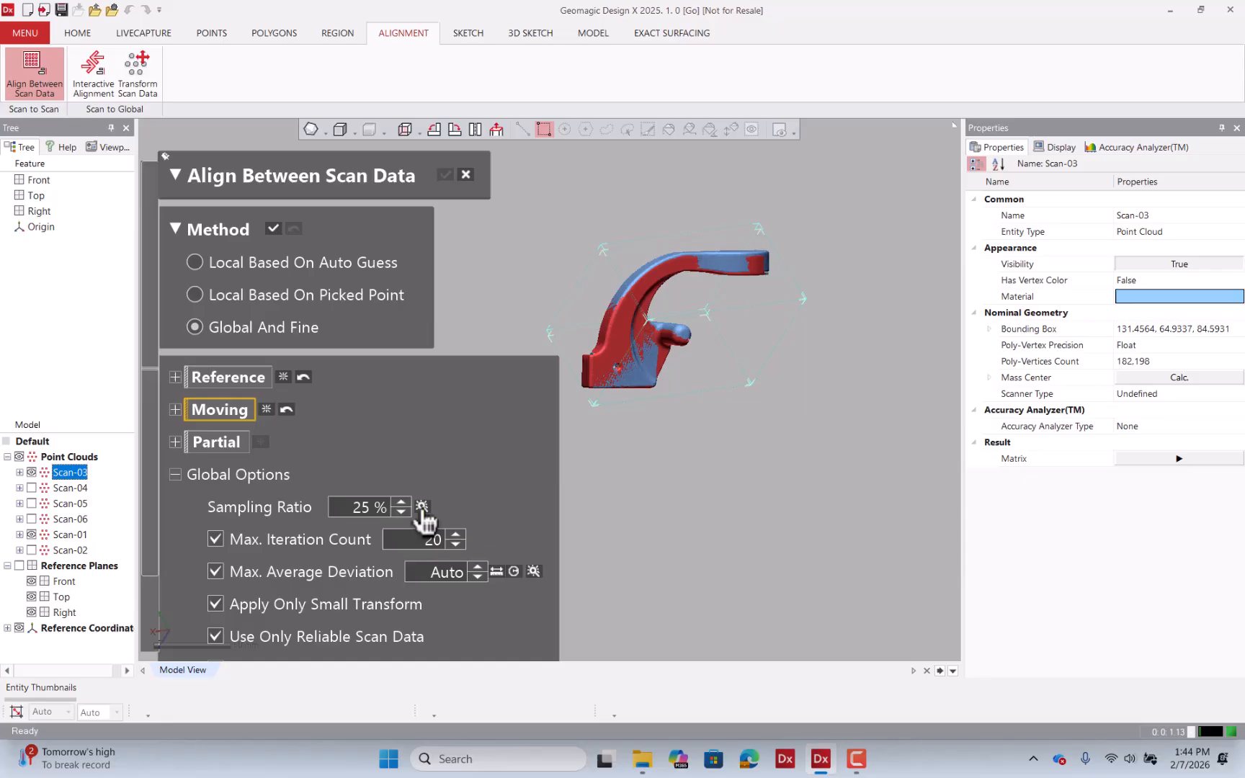
# - Set the global alignment's sampling ratio to 100 % and check which scan is listed as moving
pyautogui.click(371, 510)
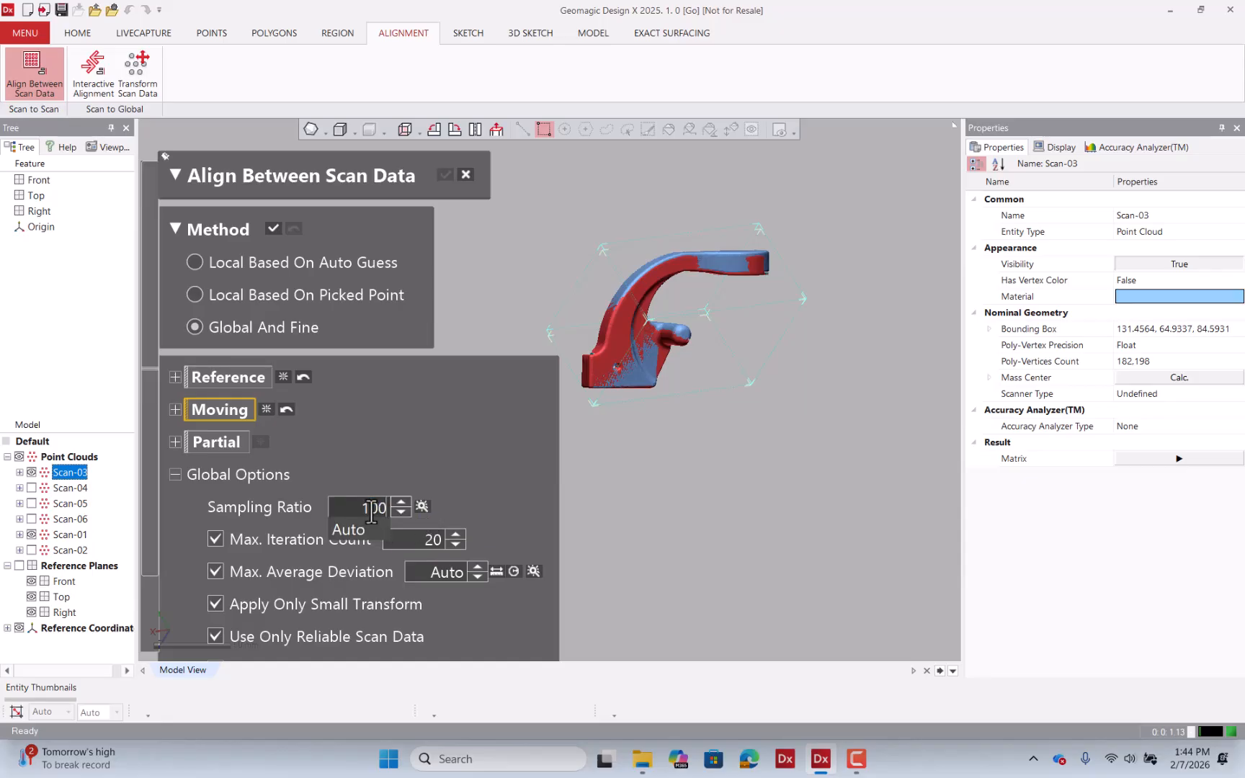
pyautogui.click(415, 439)
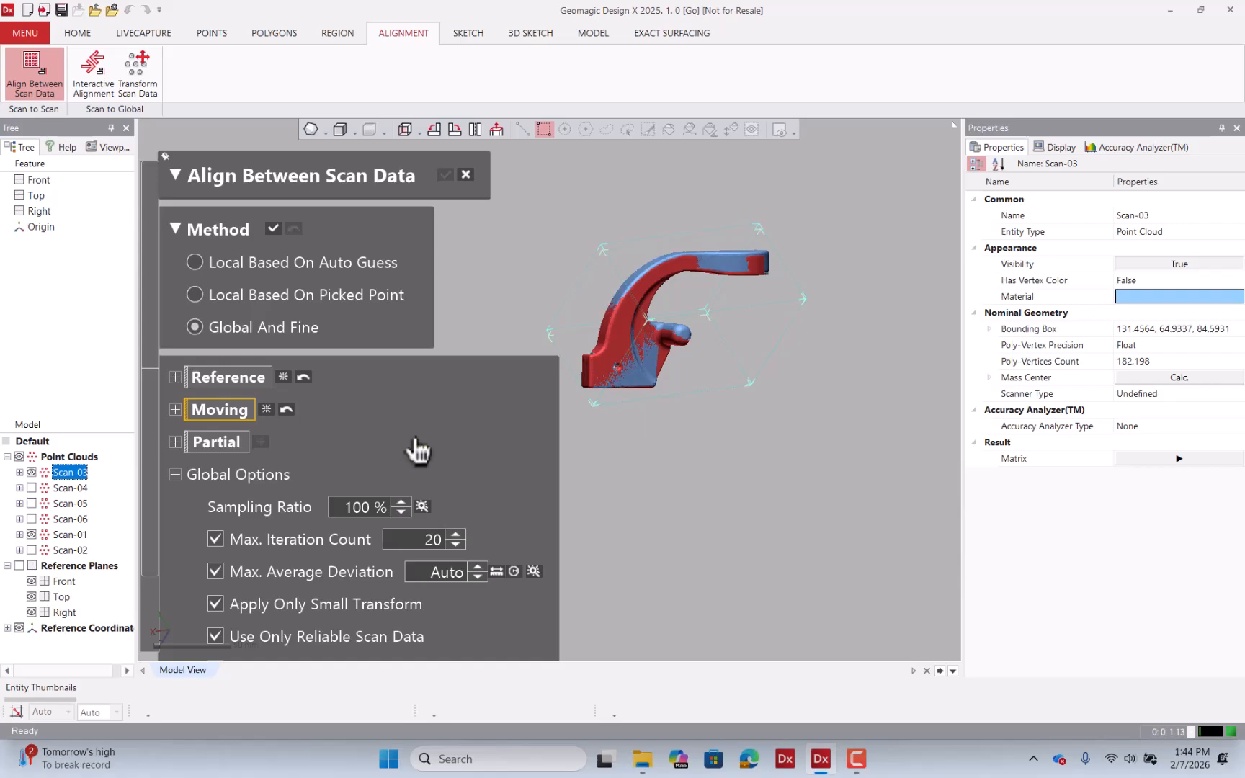
pyautogui.click(176, 409)
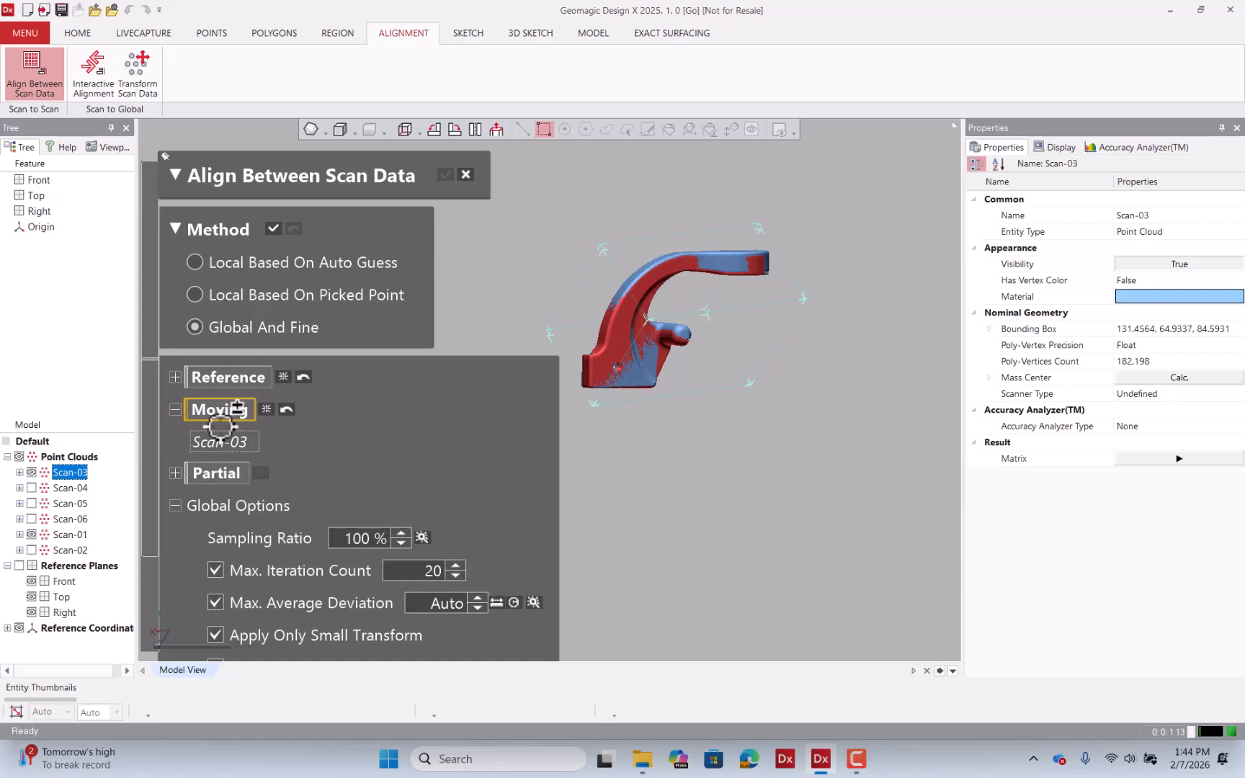
pyautogui.click(175, 410)
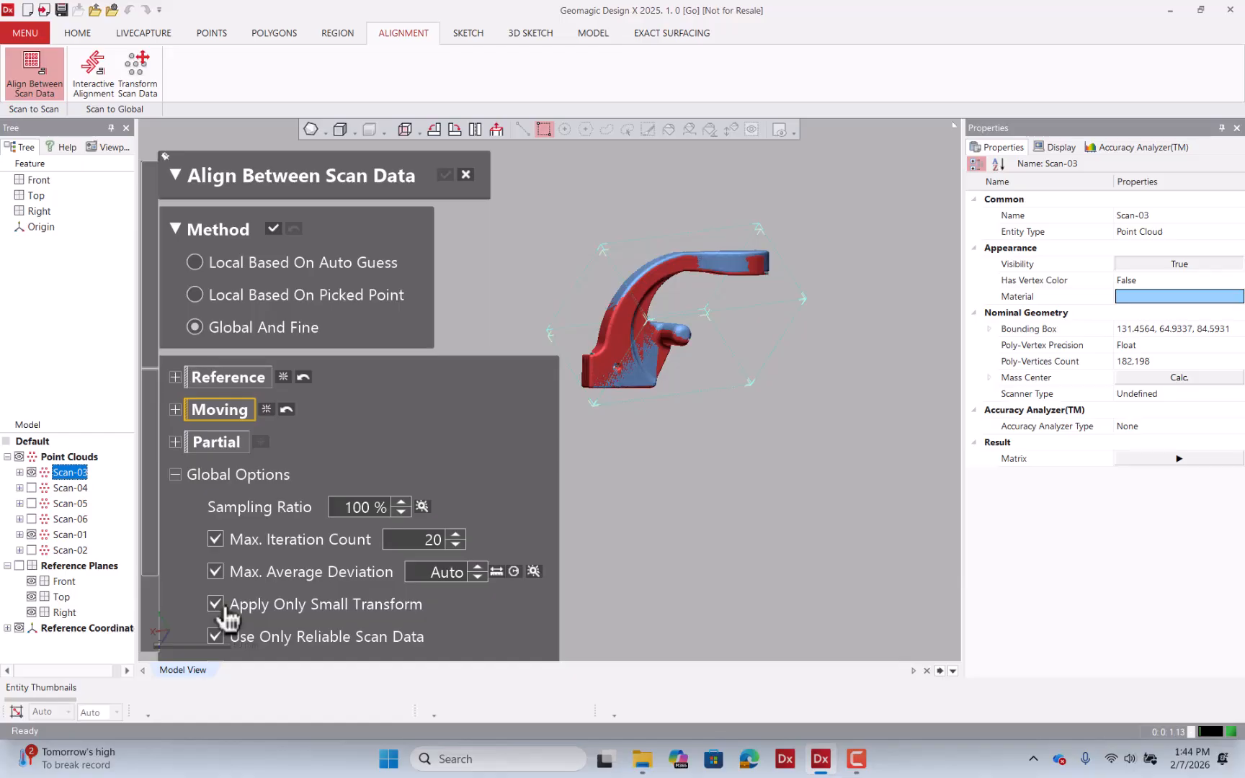
# - Set the maximum iteration count to 40, estimate the maximum average deviation from the scans, and set the sampling ratio to 50 %
pyautogui.doubleClick(416, 540)
pyautogui.click(534, 573)
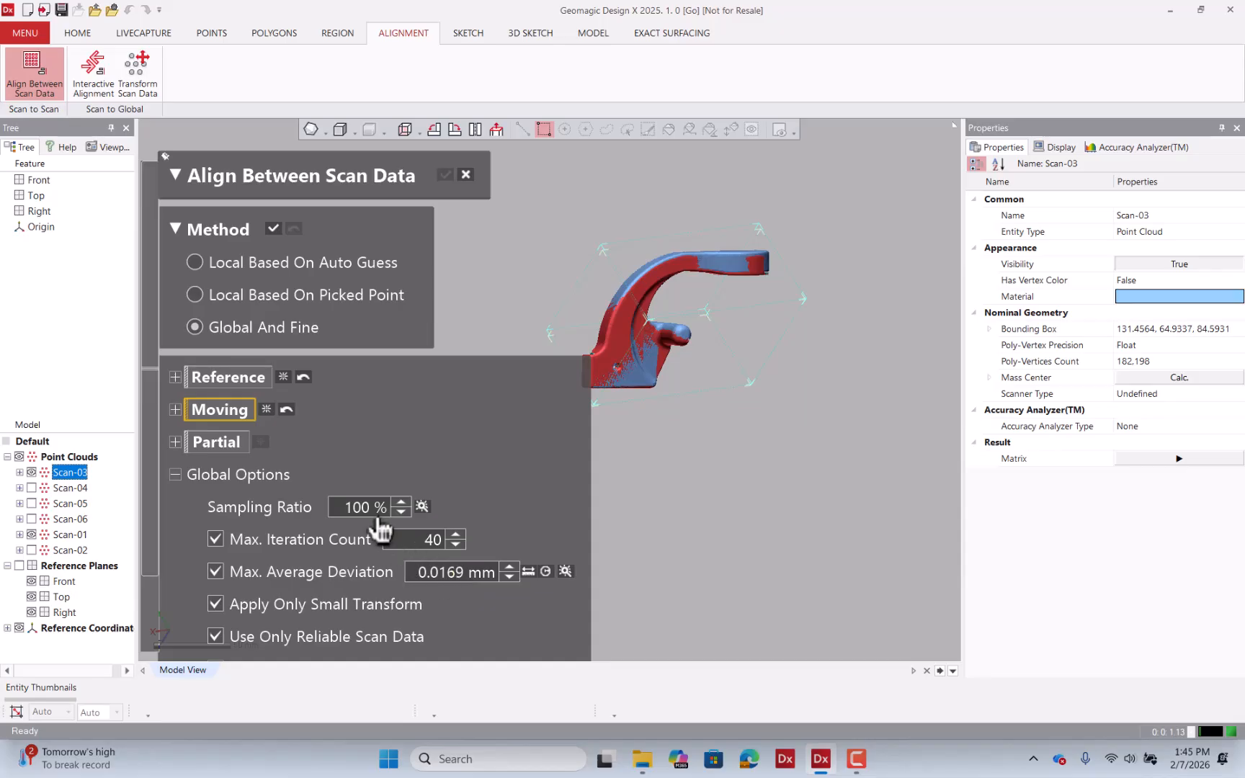
pyautogui.click(401, 512)
pyautogui.click(373, 510)
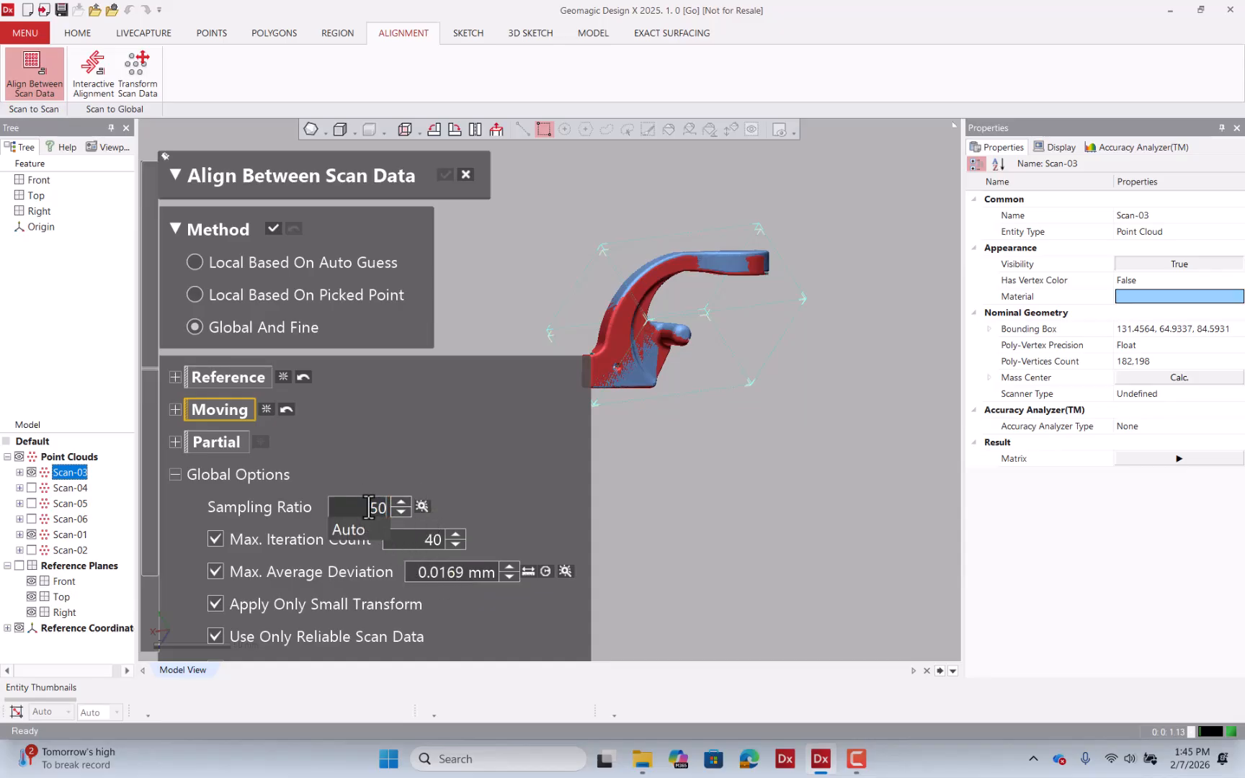
pyautogui.click(444, 476)
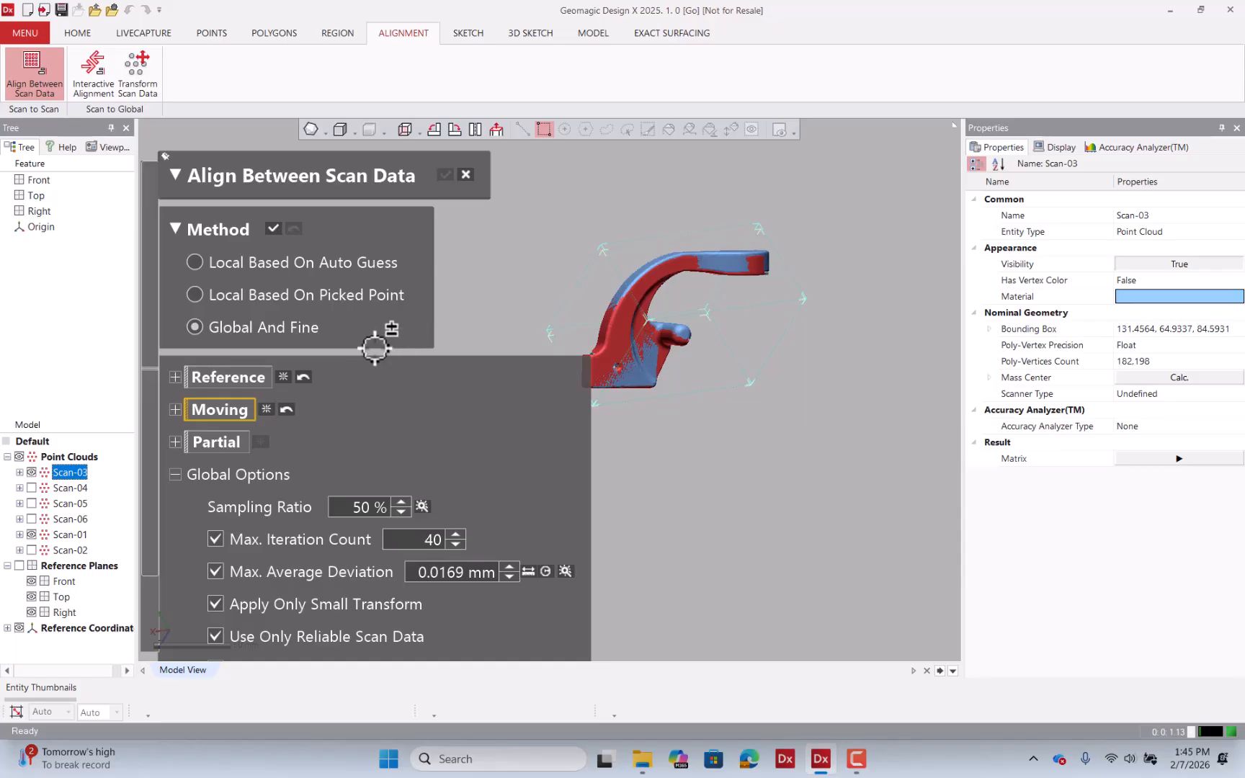
# - Run the Global And Fine alignment of Scan-03 to Scan-01, check the fit from another side, and accept it
pyautogui.scroll(-2, 688, 366)
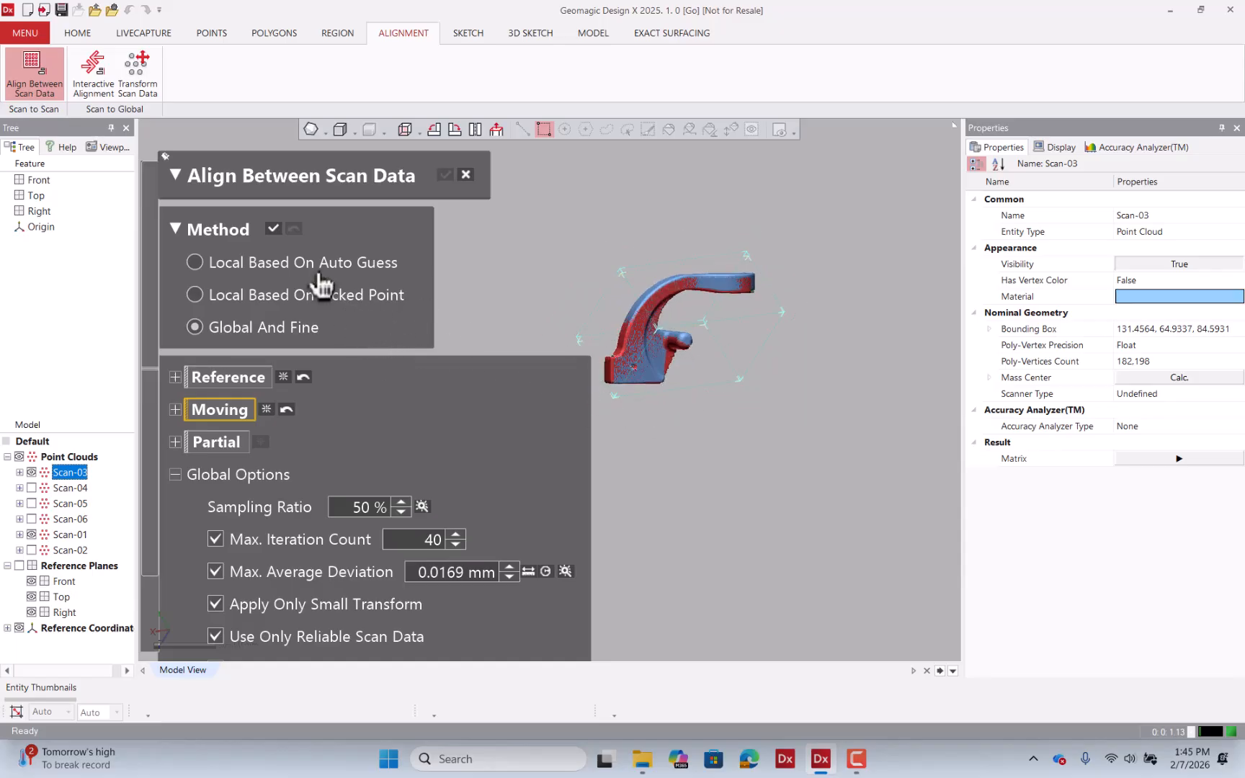
pyautogui.click(272, 229)
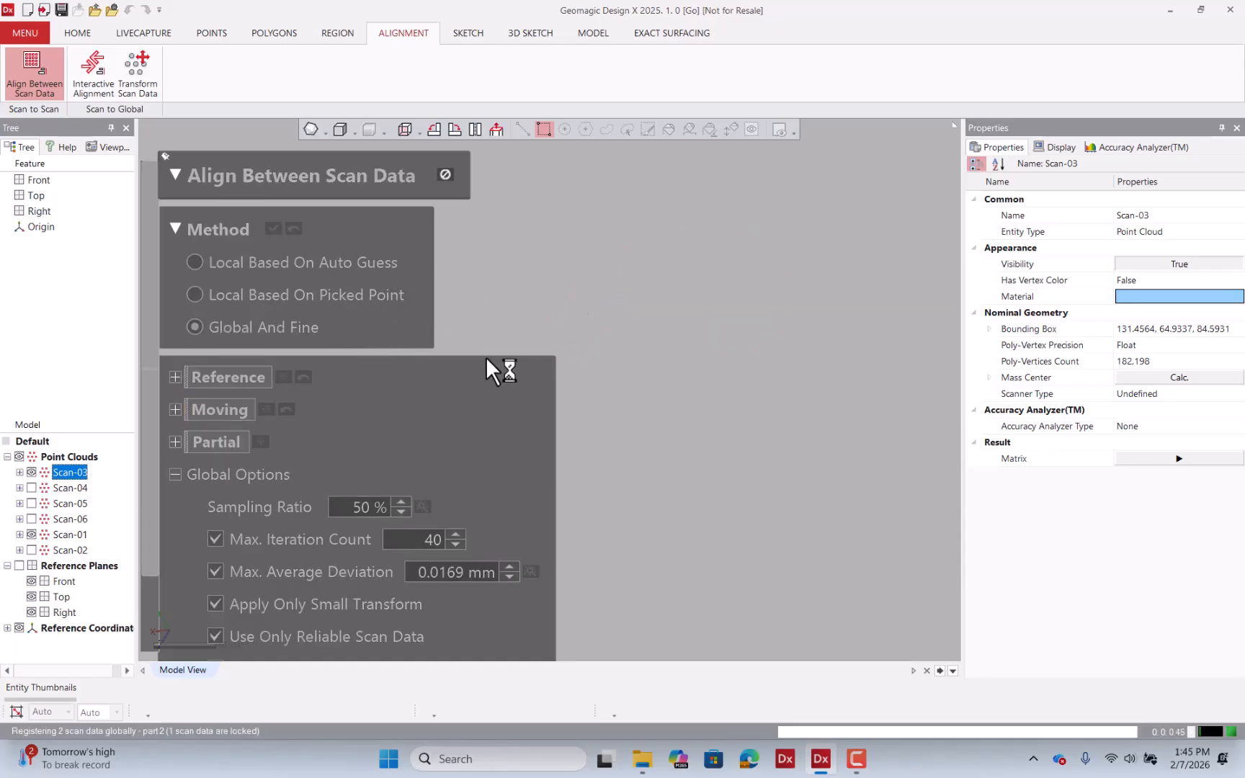
pyautogui.moveTo(759, 302); pyautogui.dragTo(612, 250, button='right')
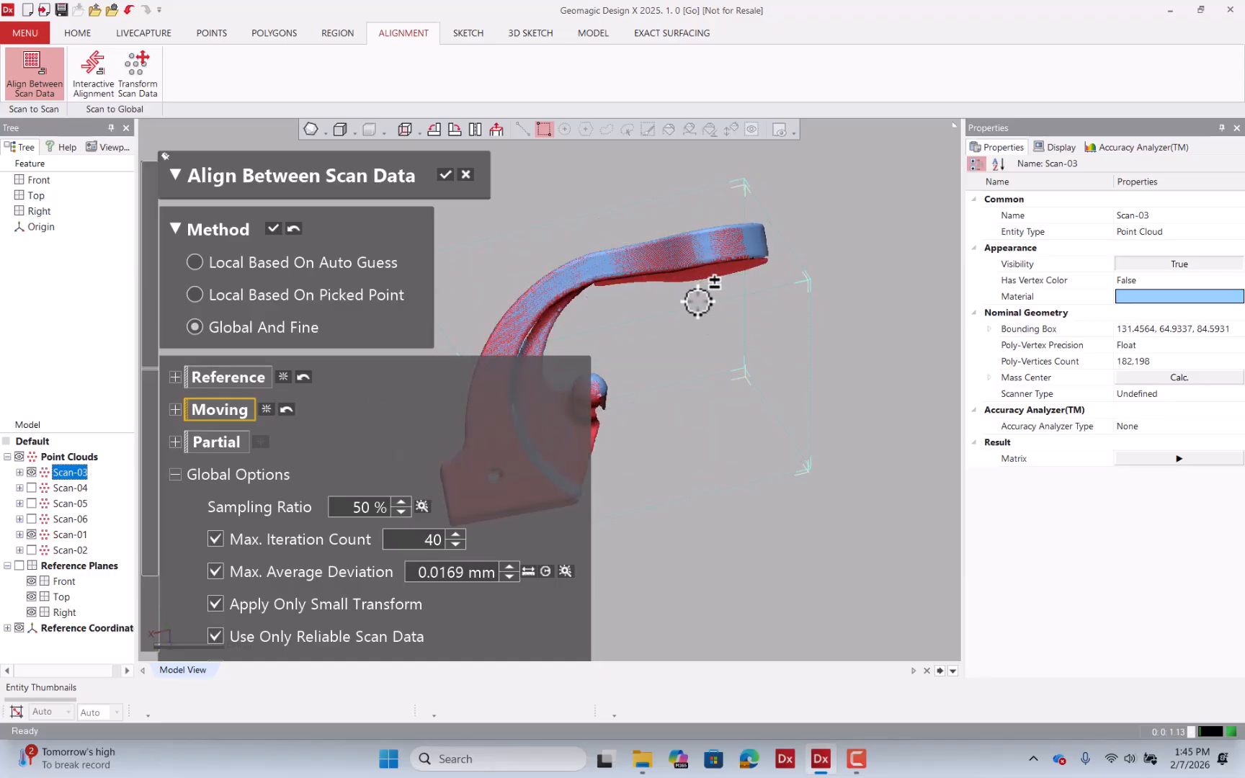
pyautogui.click(444, 175)
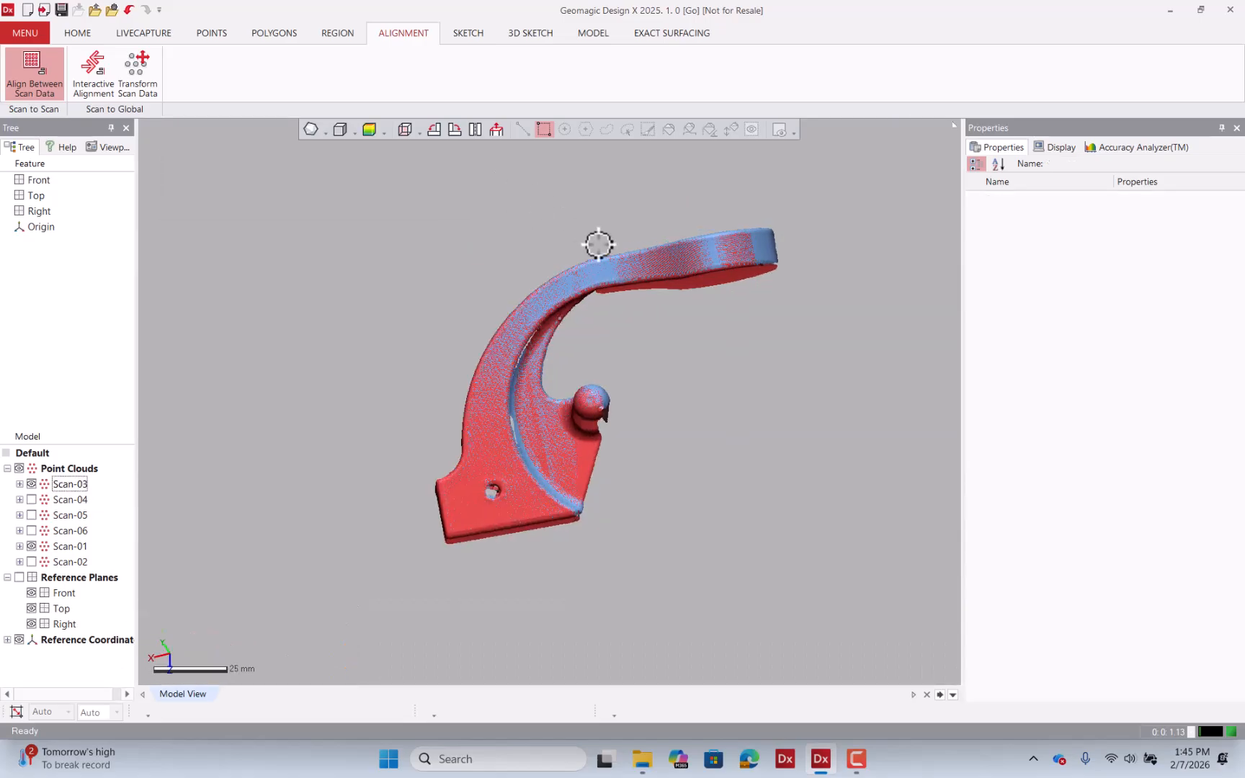
# - Examine the overlap of Scan-03 and Scan-01 up close along the lever's curved arm and side face
pyautogui.moveTo(640, 320); pyautogui.dragTo(647, 401, button='right')
pyautogui.scroll(4, 630, 336)
pyautogui.scroll(8, 492, 219)
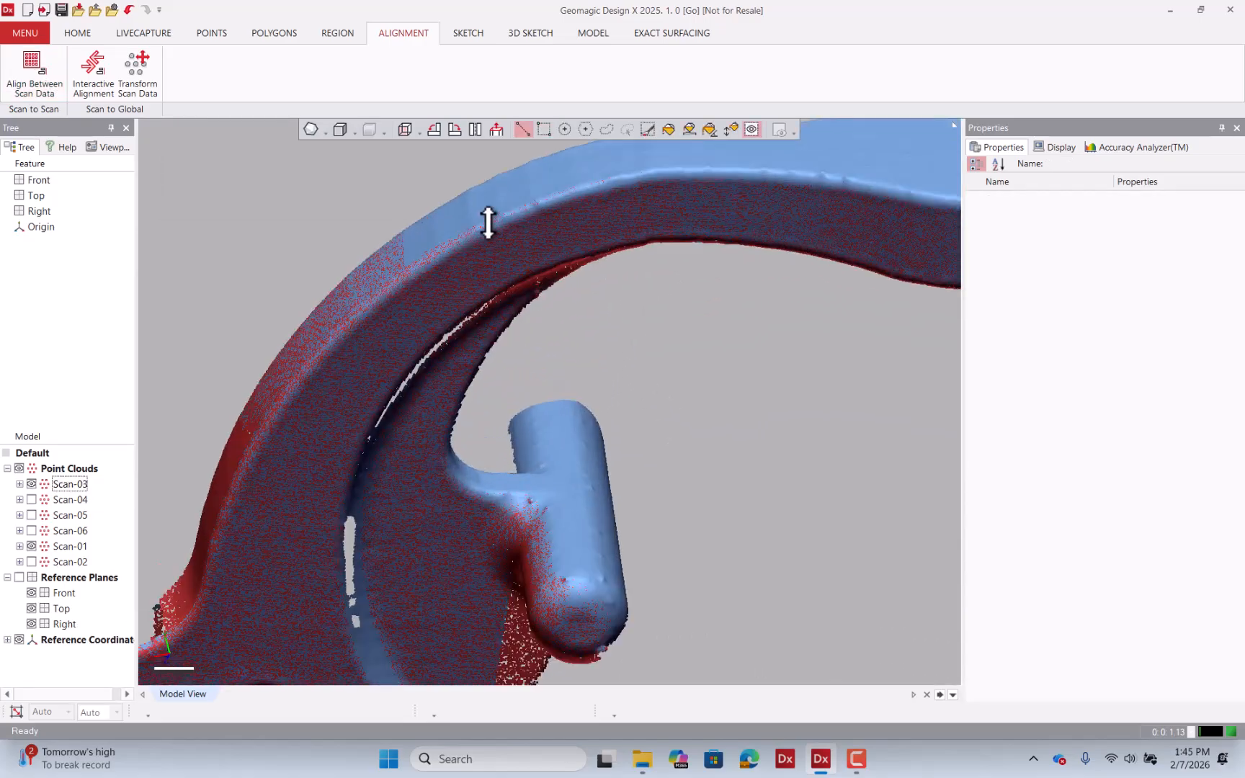
pyautogui.scroll(-10, 496, 219)
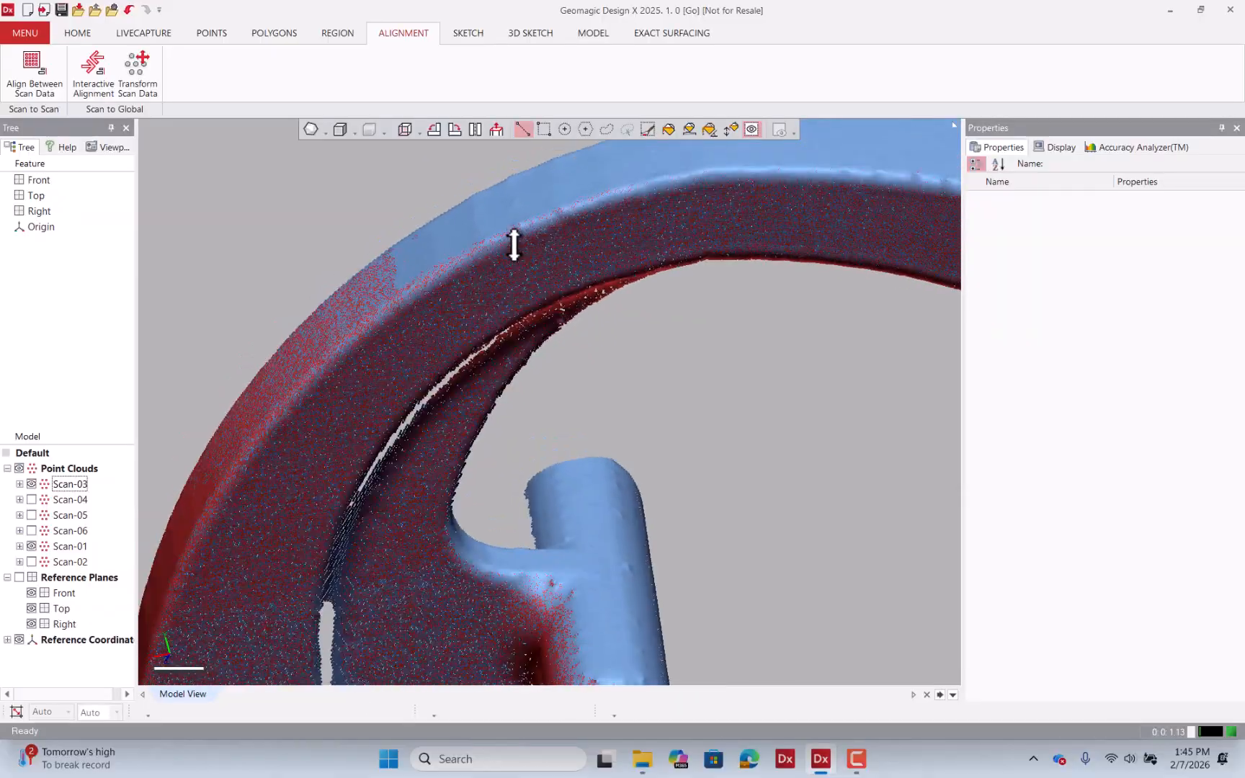
pyautogui.scroll(-3, 517, 247)
pyautogui.moveTo(517, 250); pyautogui.dragTo(616, 335, button='right')
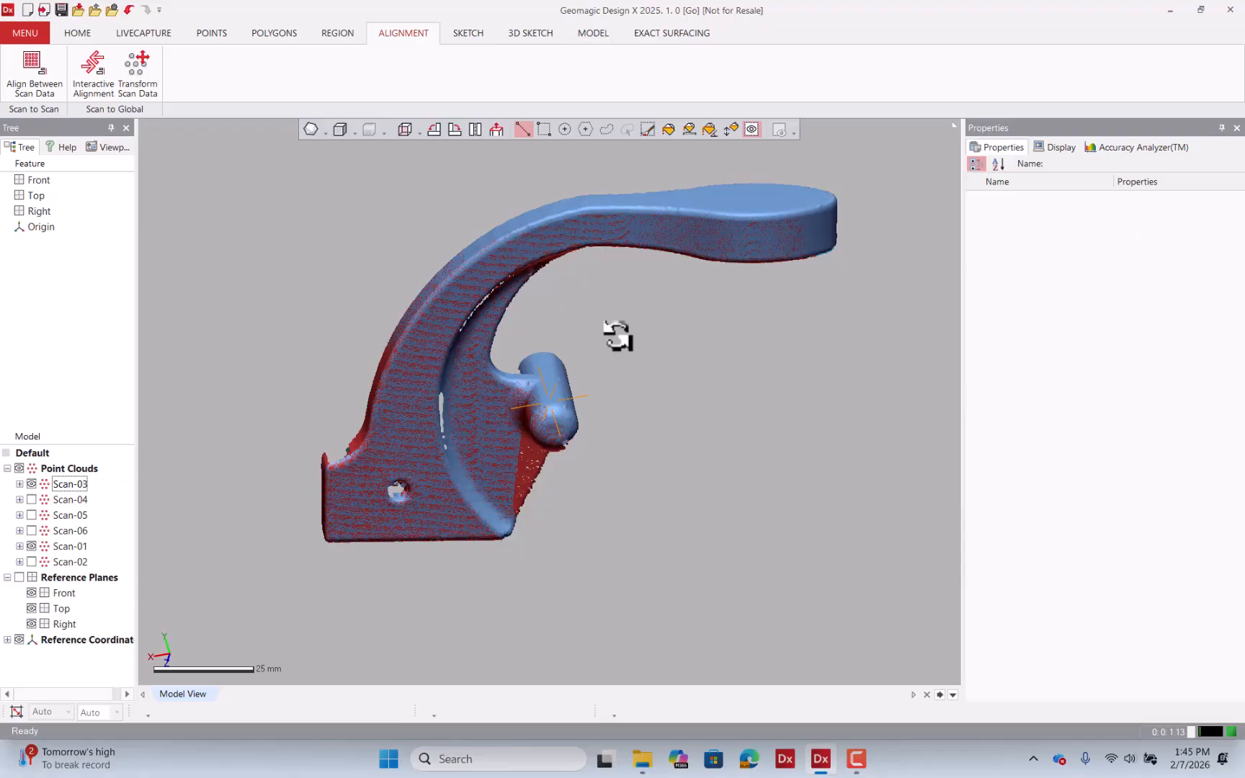
pyautogui.moveTo(618, 335); pyautogui.dragTo(619, 331, button='right')
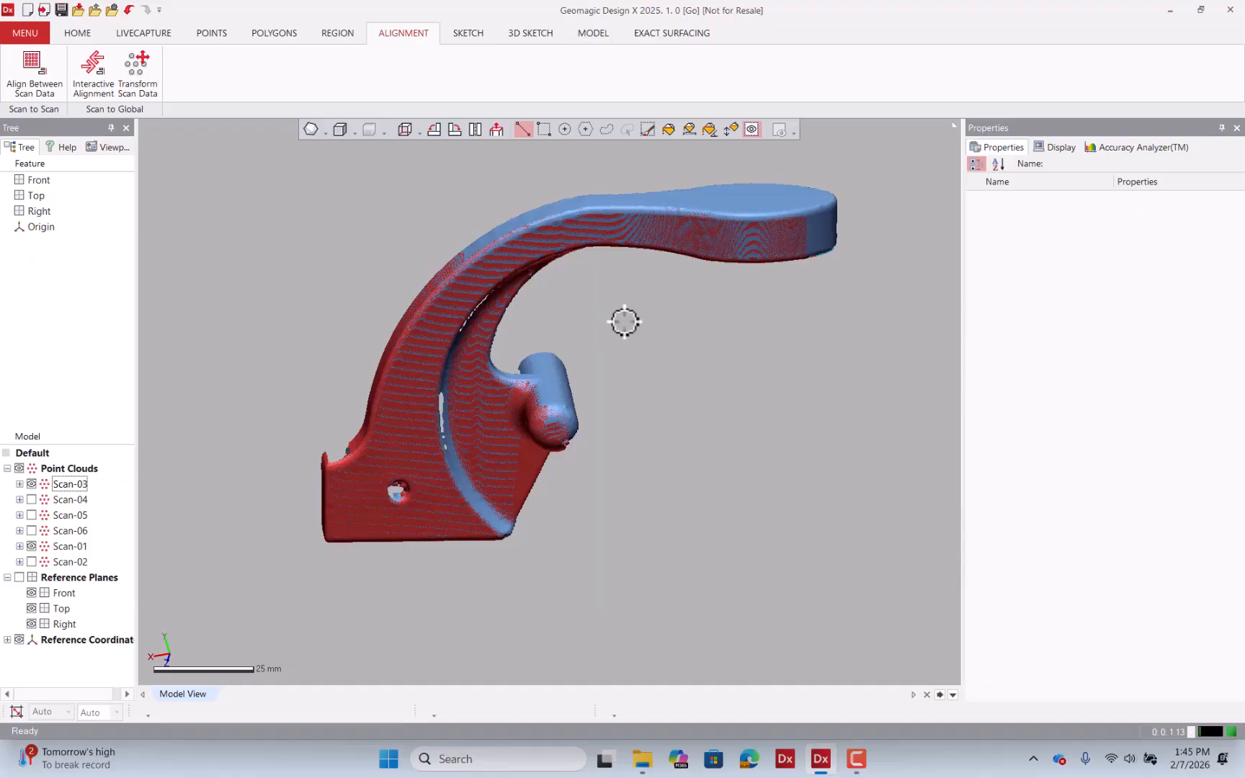
pyautogui.scroll(2, 550, 202)
pyautogui.scroll(5, 548, 199)
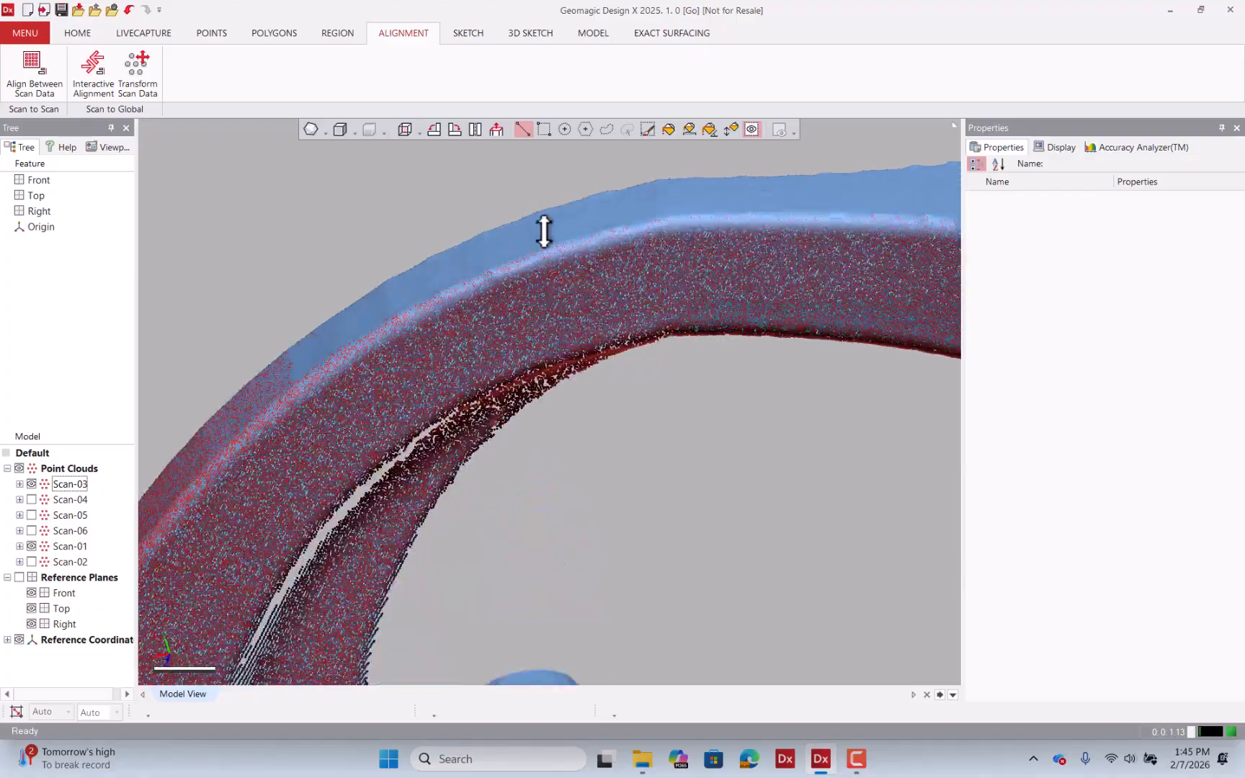
pyautogui.scroll(3, 544, 245)
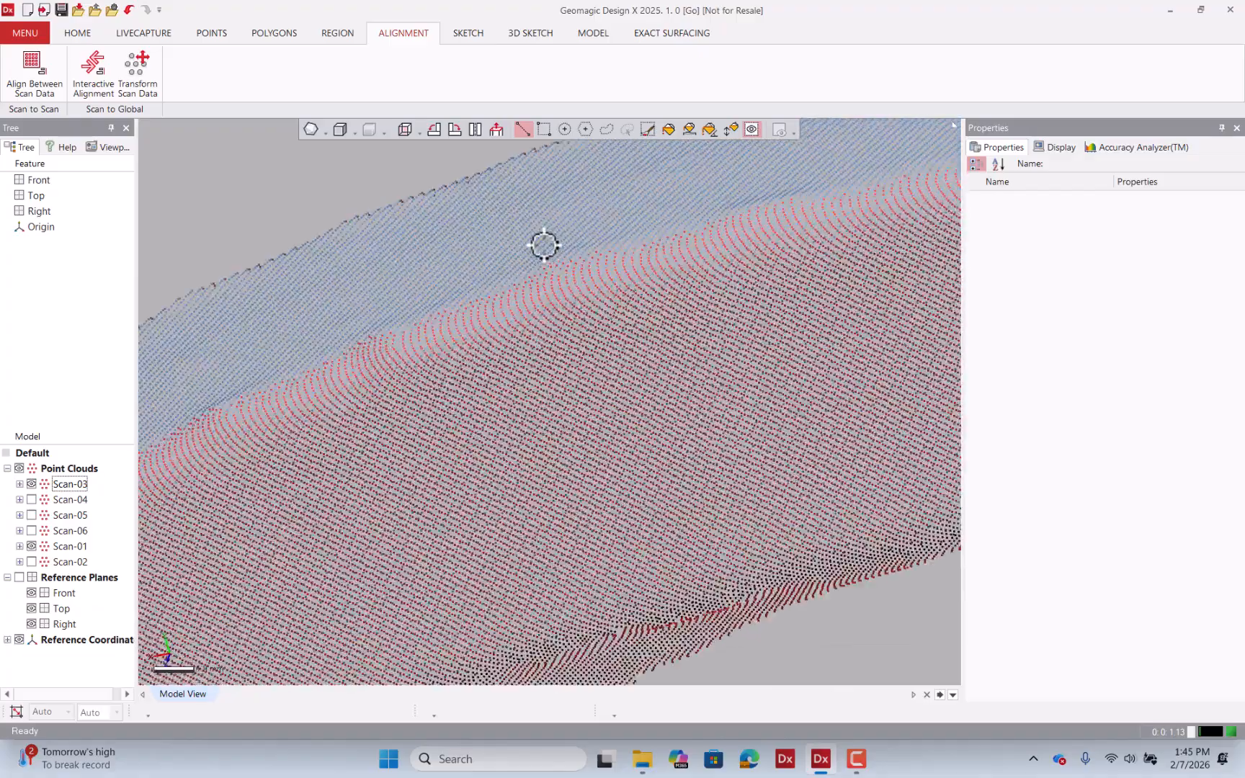
pyautogui.scroll(-4, 547, 244)
pyautogui.scroll(-10, 548, 245)
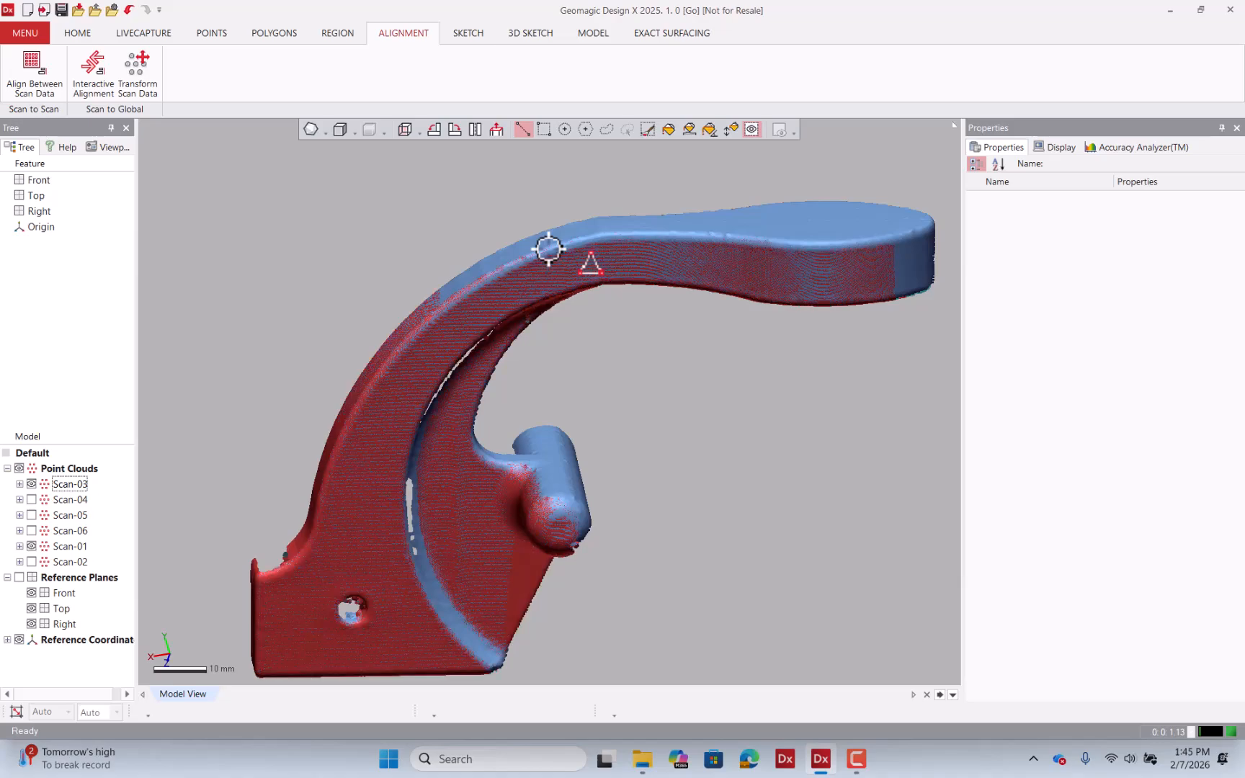
# - Combine Scan-03 and Scan-01 into one point cloud with Remove Overlap Region enabled
pyautogui.click(204, 36)
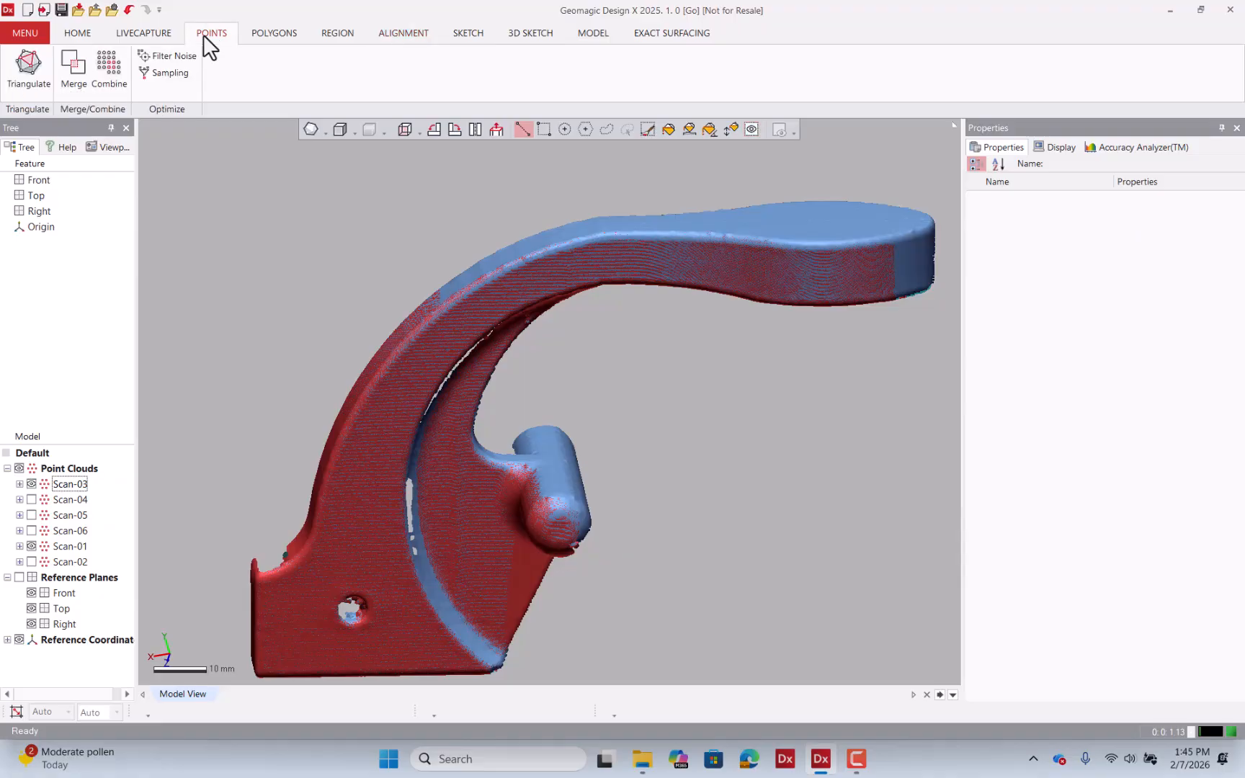
pyautogui.click(107, 75)
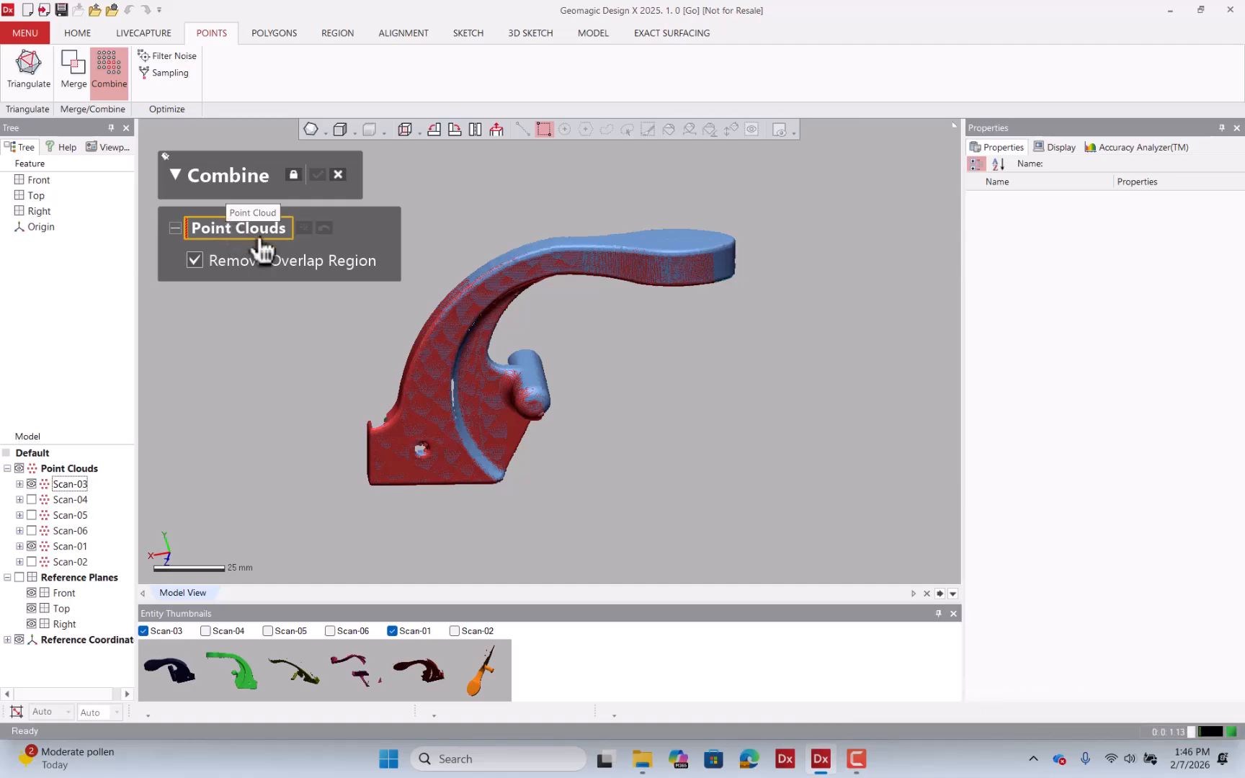
pyautogui.moveTo(807, 203); pyautogui.dragTo(362, 493)
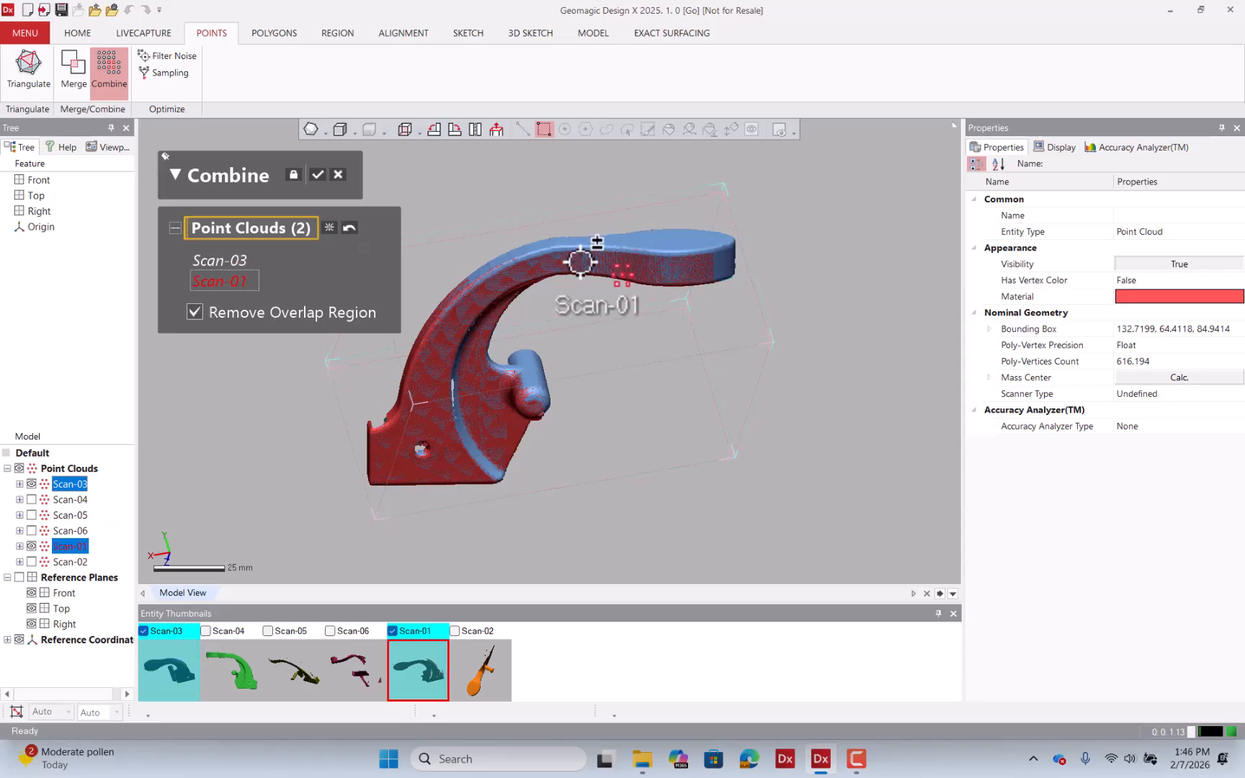
pyautogui.scroll(5, 531, 252)
pyautogui.scroll(8, 531, 252)
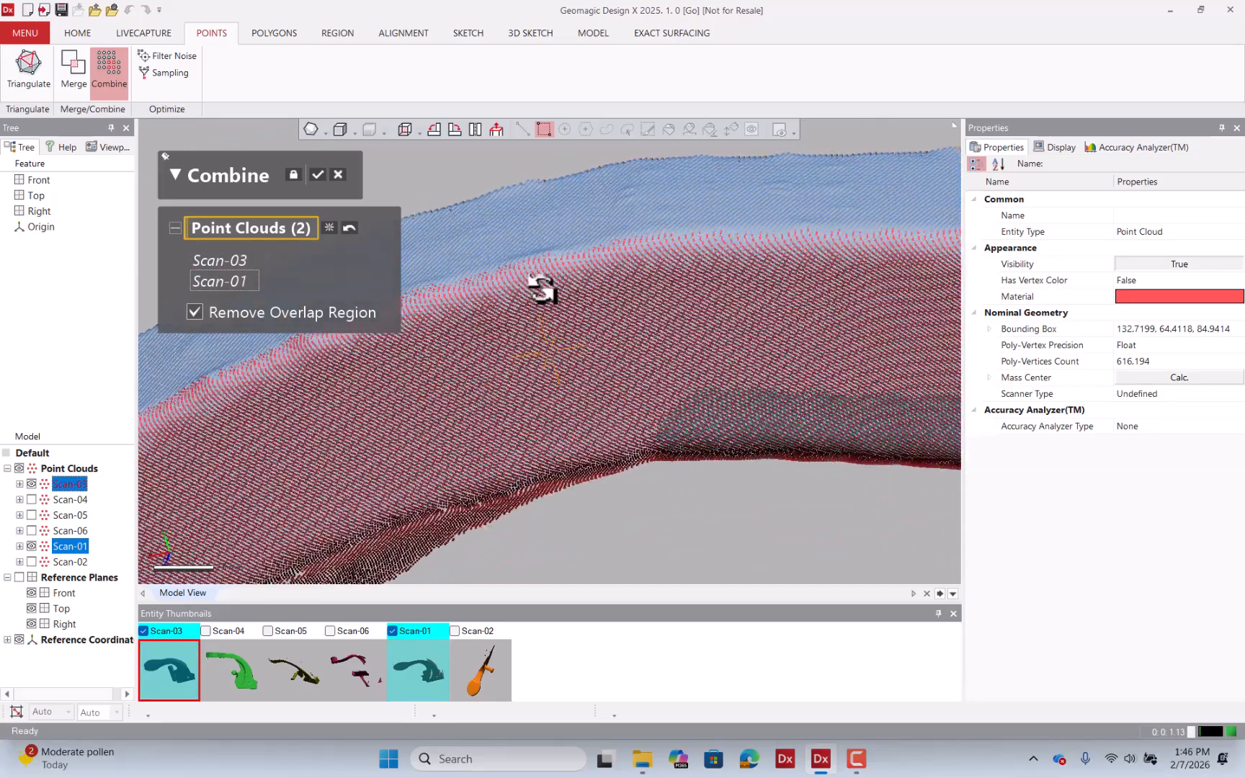
pyautogui.scroll(-5, 591, 309)
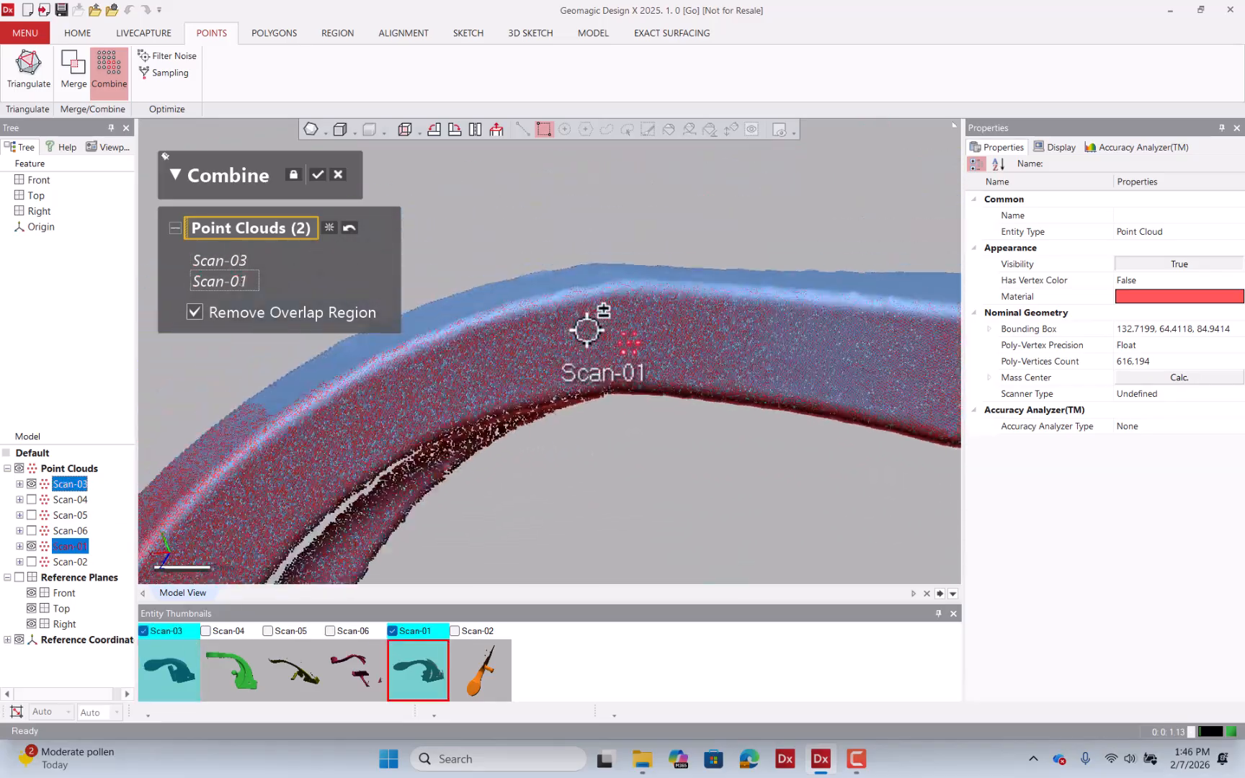
pyautogui.moveTo(583, 328)
pyautogui.mouseDown(button='right')
pyautogui.moveTo(628, 325)
pyautogui.moveTo(578, 332)
pyautogui.mouseUp(button='right')
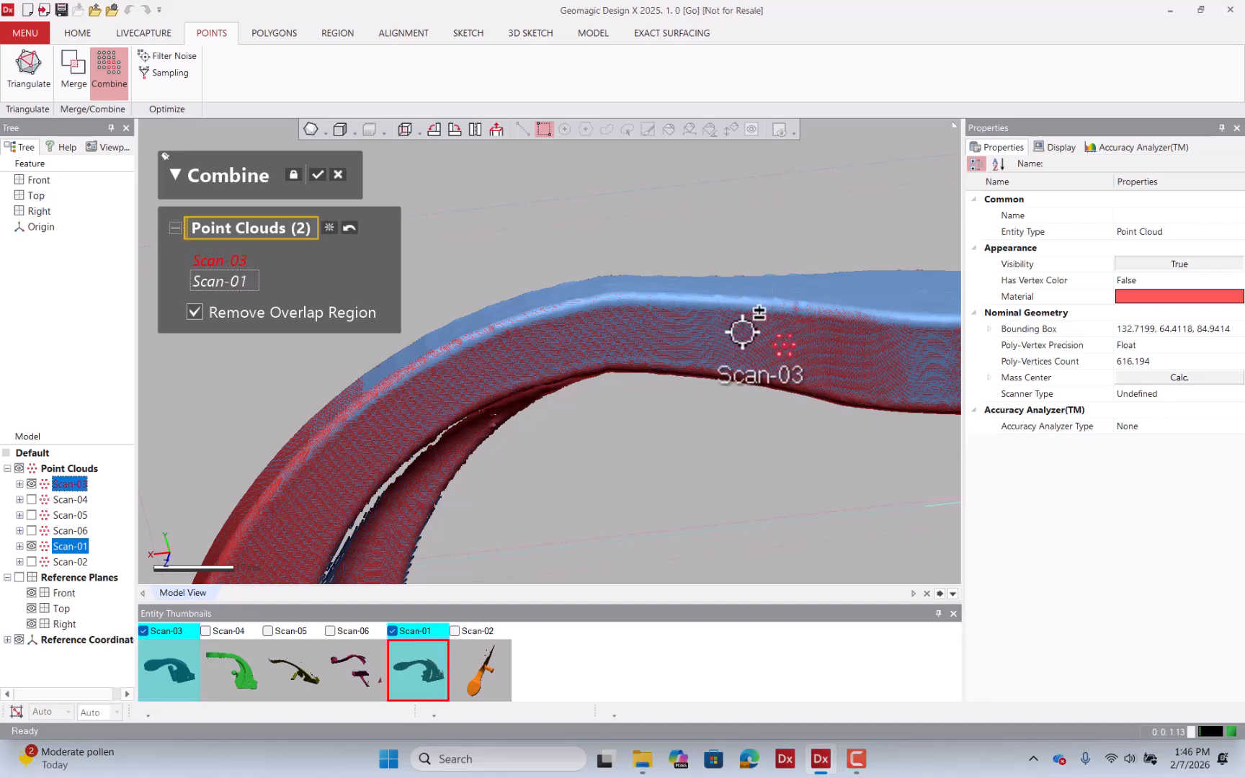
pyautogui.scroll(-3, 645, 341)
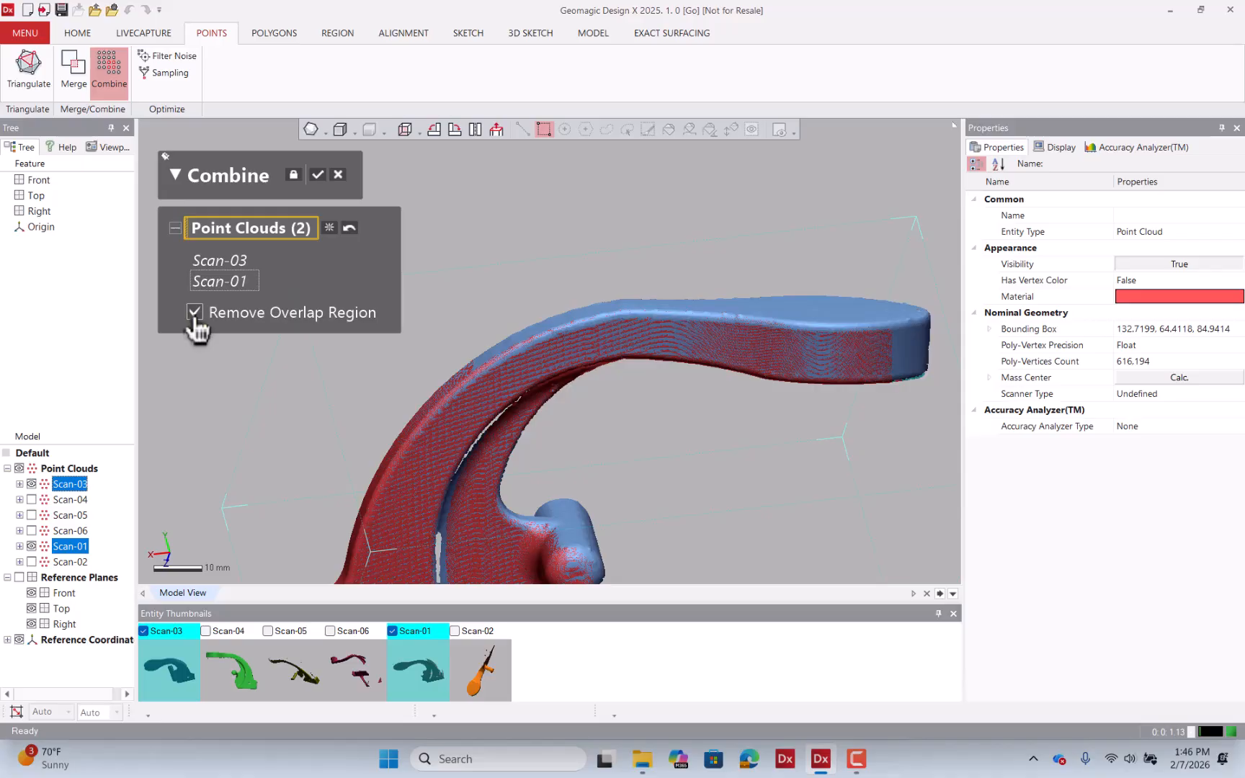
pyautogui.click(317, 174)
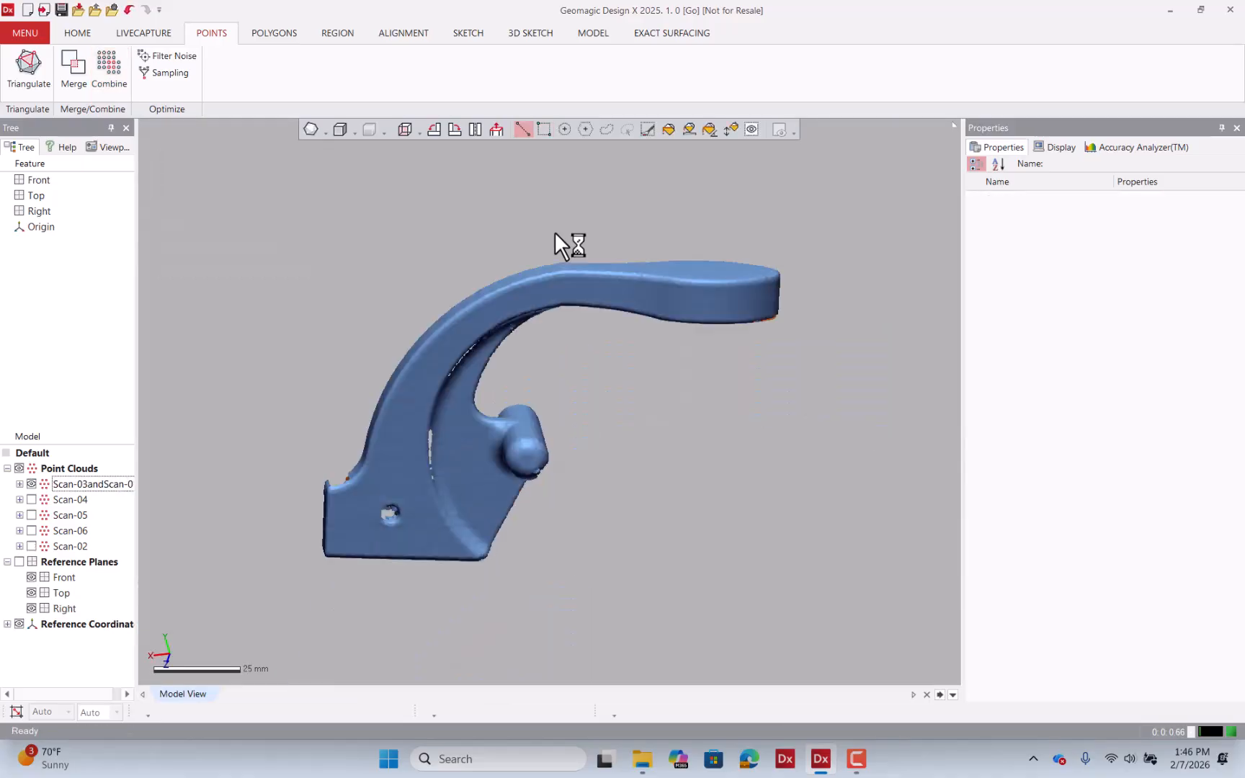
# - Widen the model tree and rename the merged Scan-03 and Scan-01 point cloud as Combined_Scan
pyautogui.moveTo(639, 294)
pyautogui.mouseDown(button='right')
pyautogui.moveTo(371, 329)
pyautogui.moveTo(644, 306)
pyautogui.moveTo(473, 281)
pyautogui.moveTo(559, 406)
pyautogui.moveTo(534, 256)
pyautogui.moveTo(531, 273)
pyautogui.moveTo(490, 202)
pyautogui.moveTo(522, 342)
pyautogui.moveTo(427, 355)
pyautogui.mouseUp(button='right')
pyautogui.scroll(4, 578, 292)
pyautogui.scroll(-4, 536, 284)
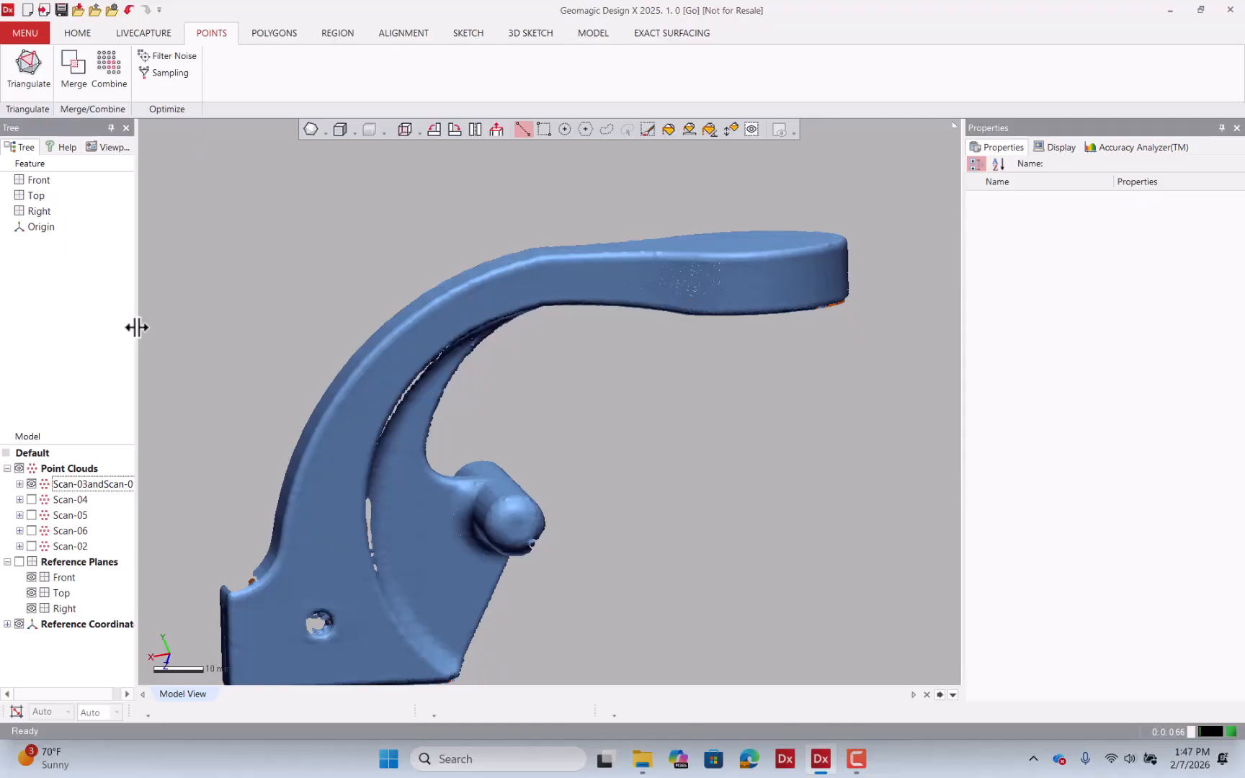
pyautogui.moveTo(137, 327); pyautogui.dragTo(196, 335)
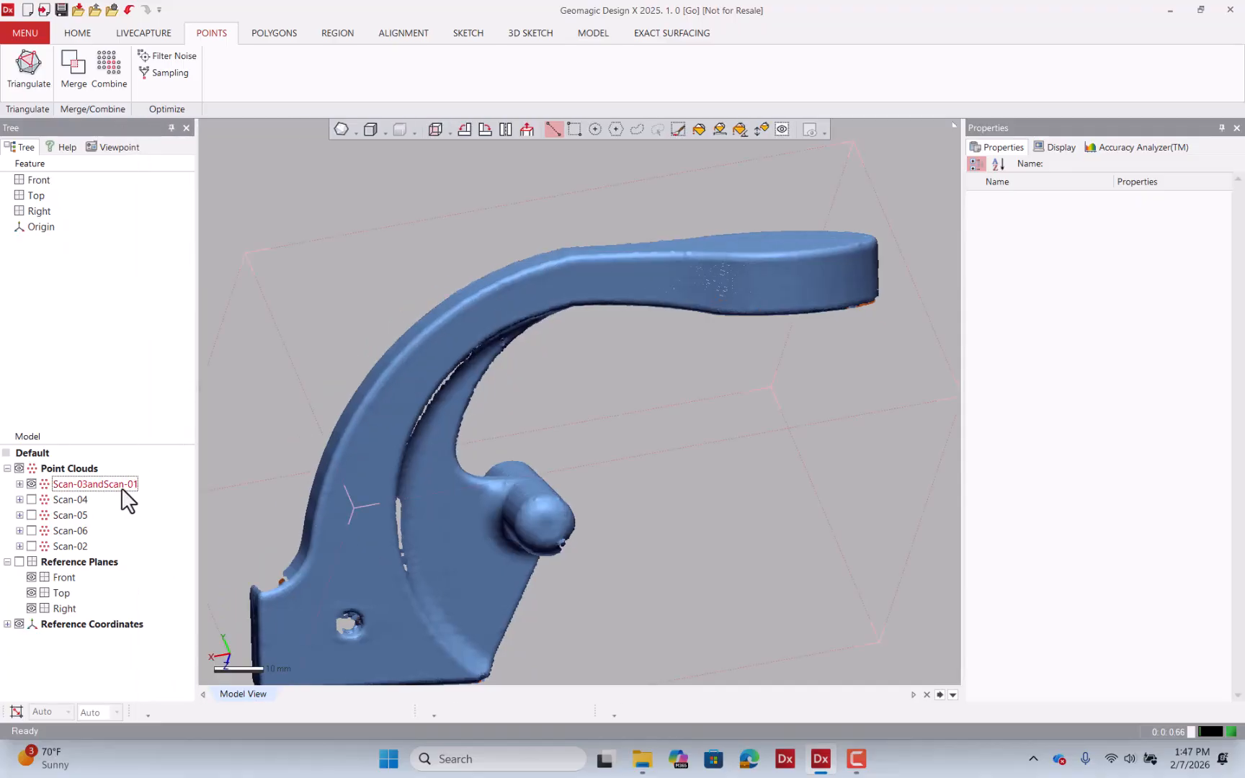
pyautogui.click(85, 485)
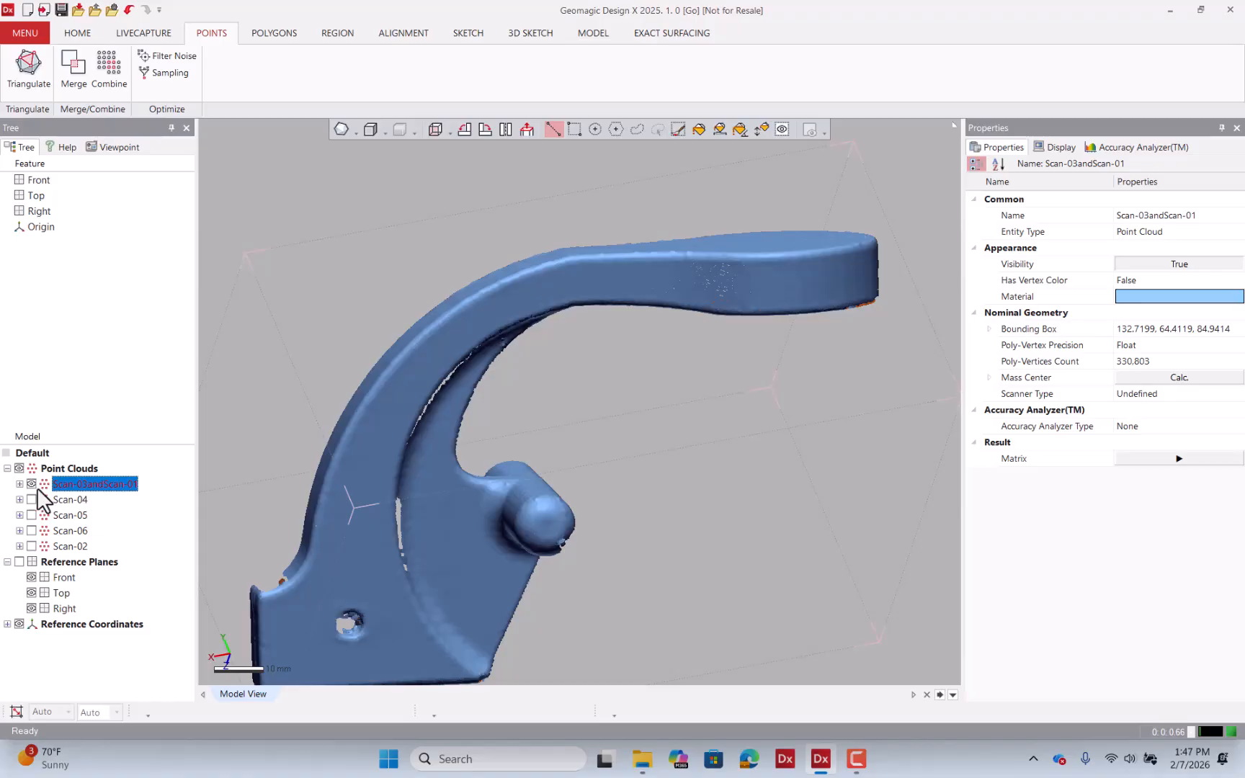
pyautogui.click(72, 486)
pyautogui.write('Combined_Scan')
pyautogui.press('Return')
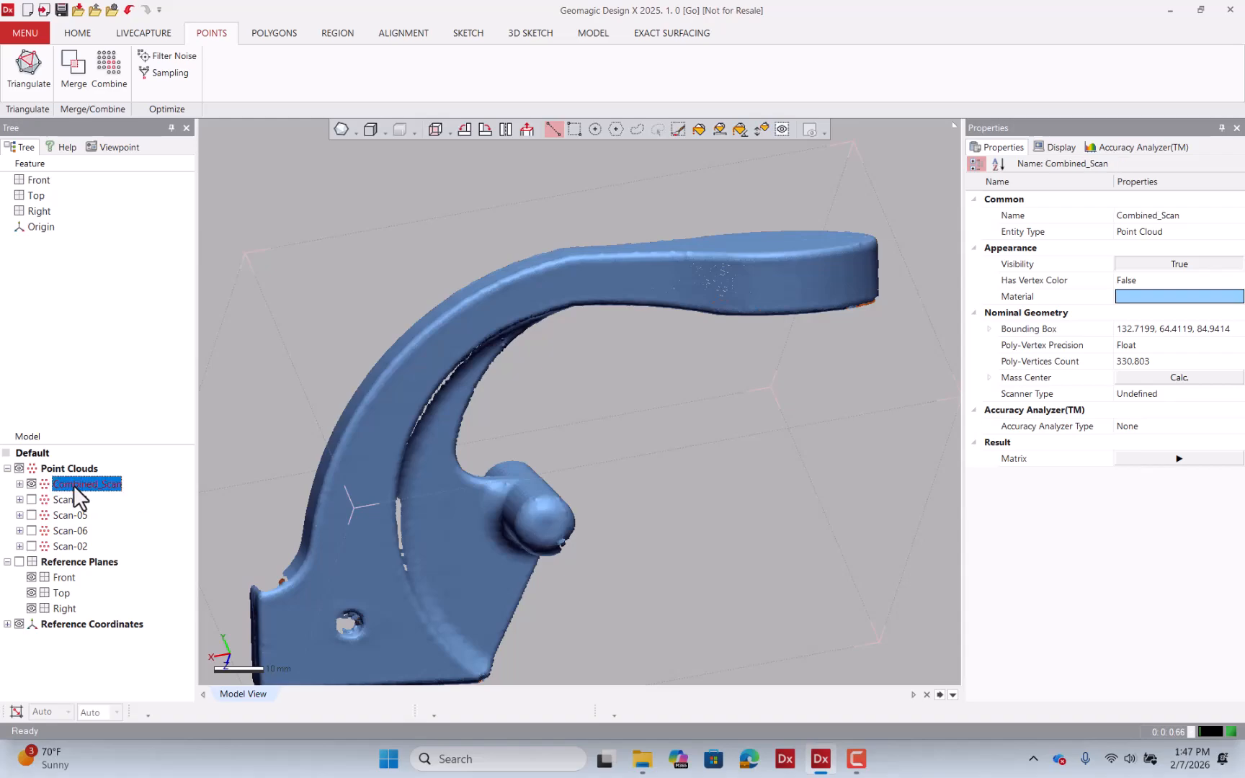
pyautogui.click(276, 306)
# - Compare Scan-04, Scan-05 and Scan-06 one at a time with Combined_Scan, leaving only Scan-02 shown beside it
pyautogui.scroll(-4, 398, 242)
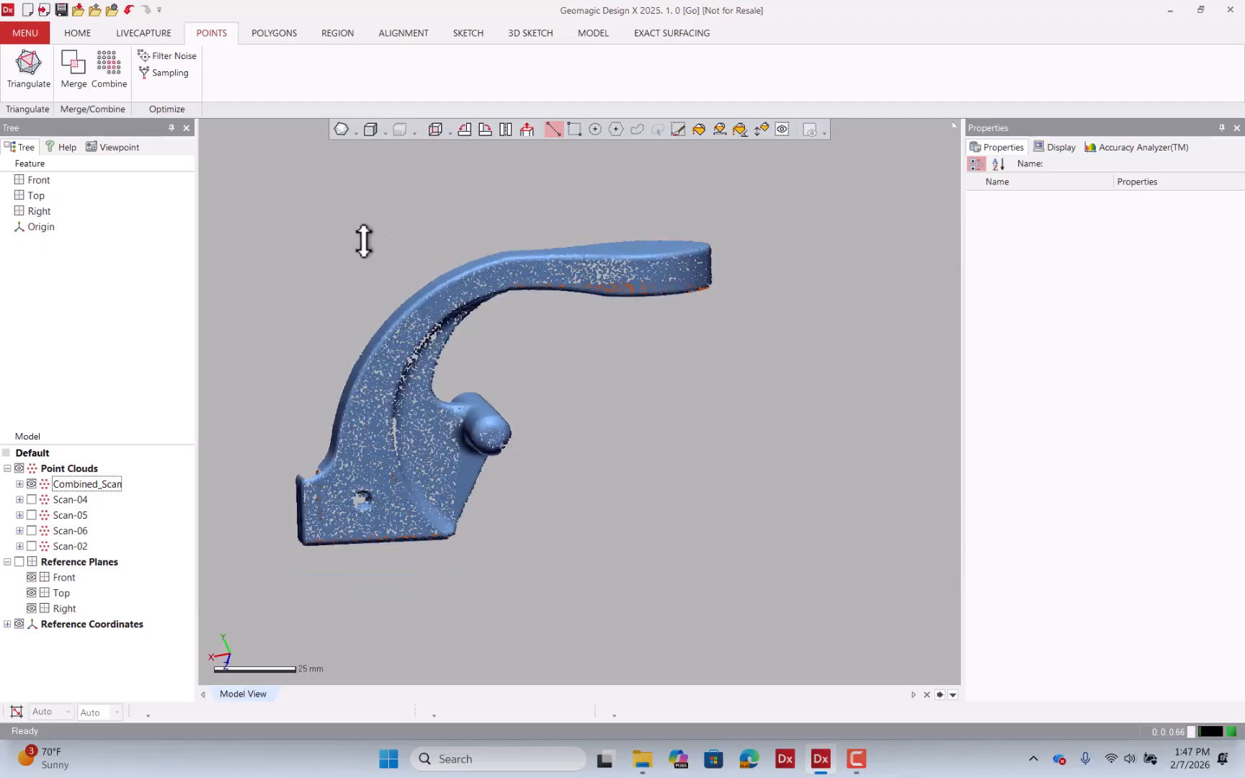
pyautogui.click(34, 499)
pyautogui.moveTo(634, 439); pyautogui.dragTo(204, 459, button='right')
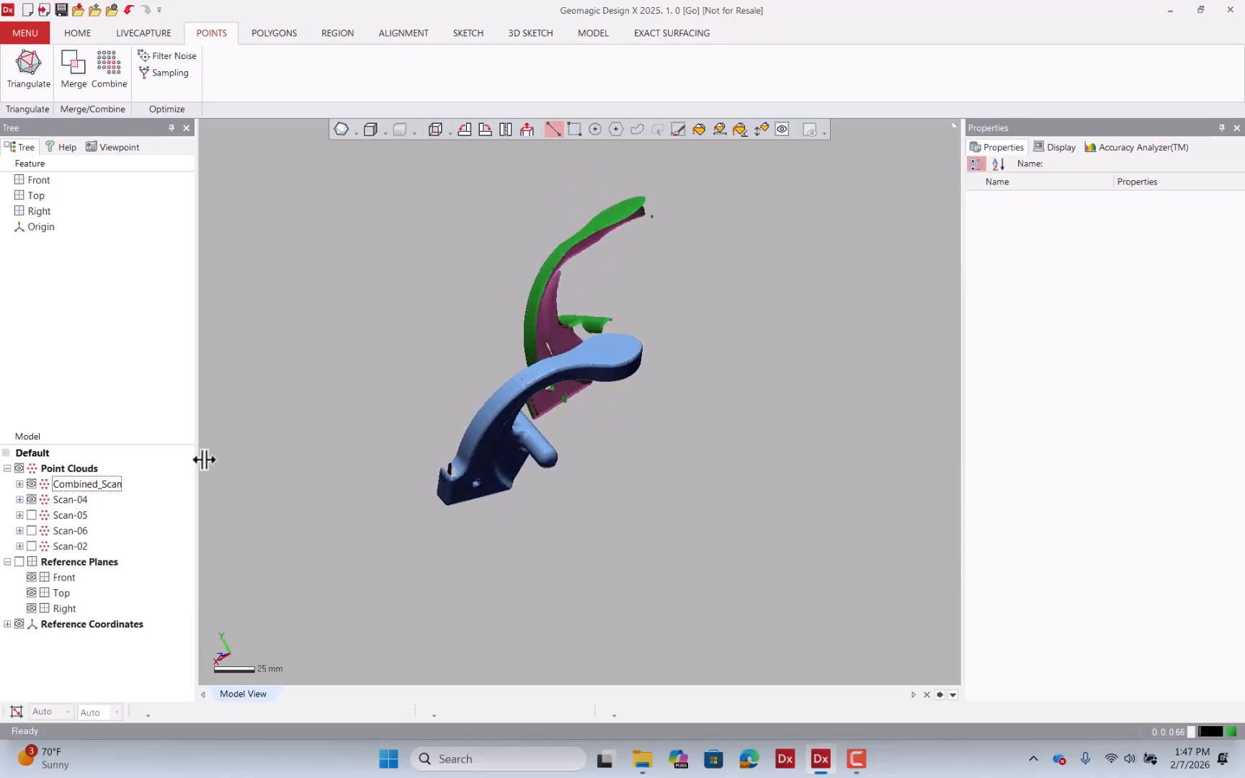
pyautogui.click(32, 499)
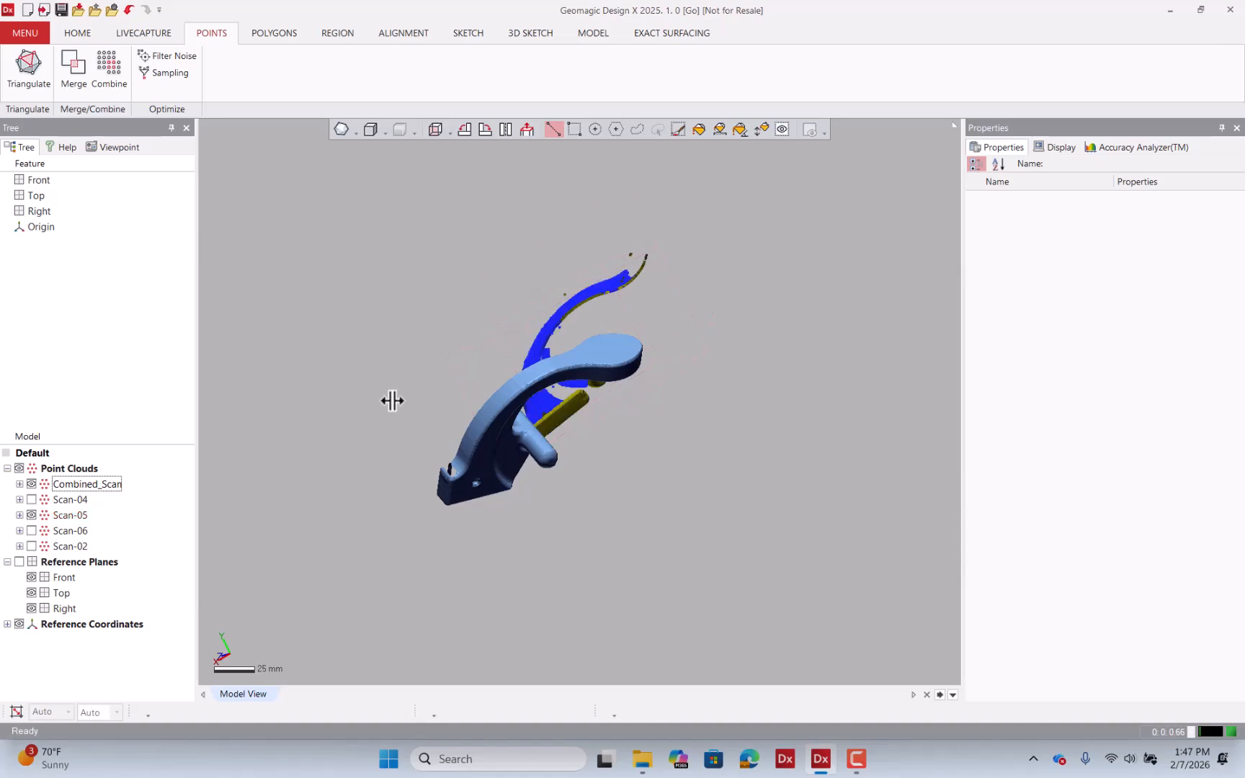
pyautogui.moveTo(392, 401); pyautogui.dragTo(444, 389, button='right')
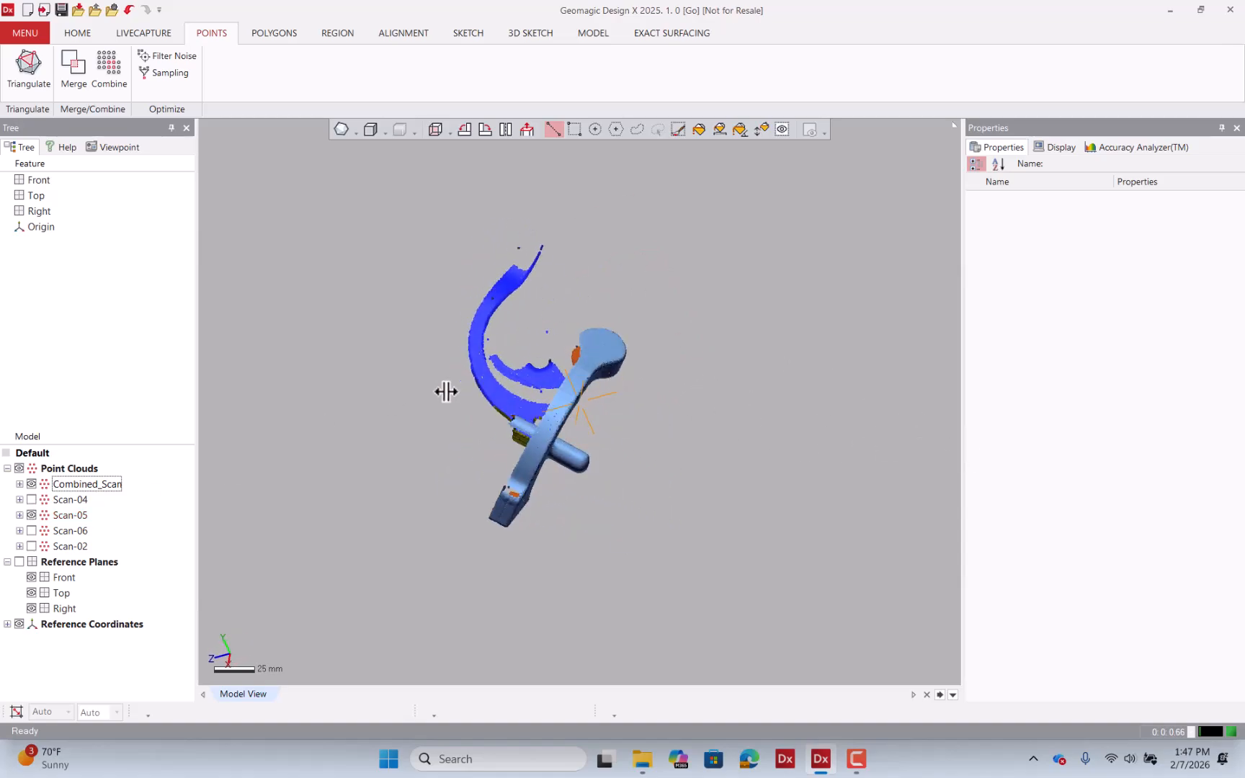
pyautogui.click(32, 514)
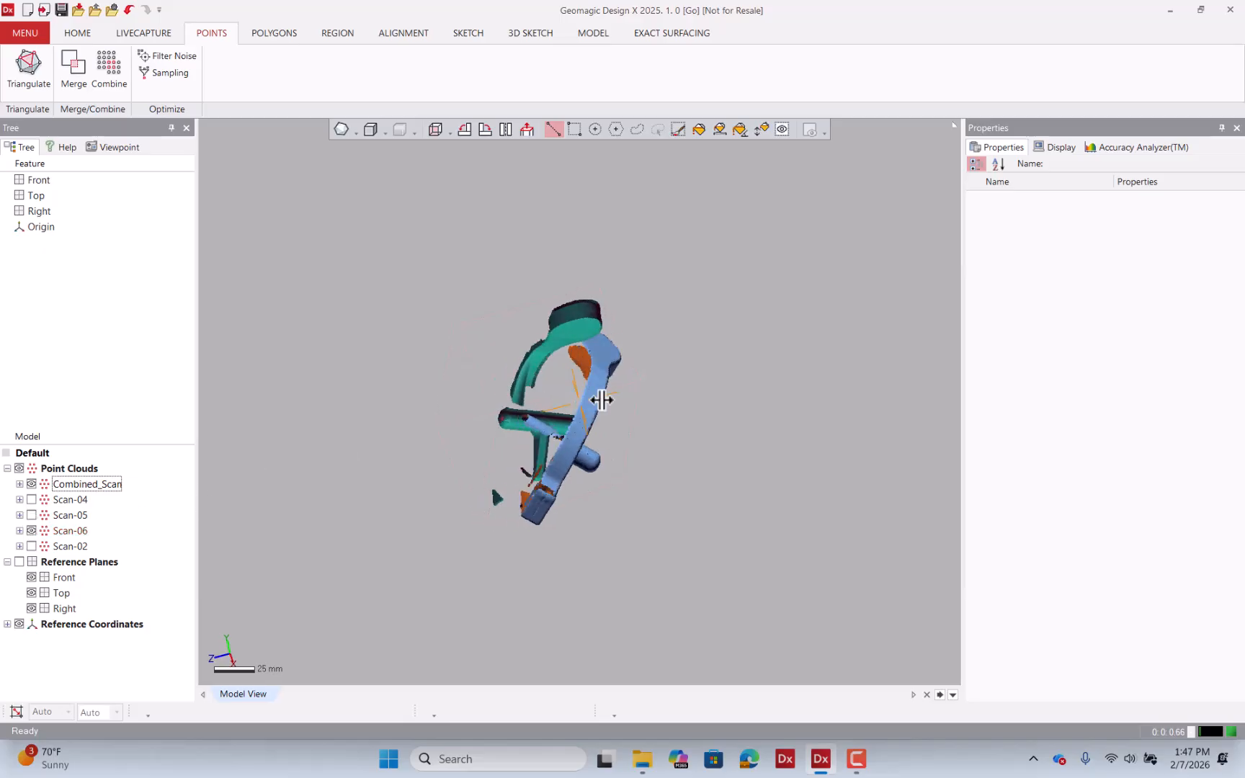
pyautogui.moveTo(604, 398); pyautogui.dragTo(582, 488, button='right')
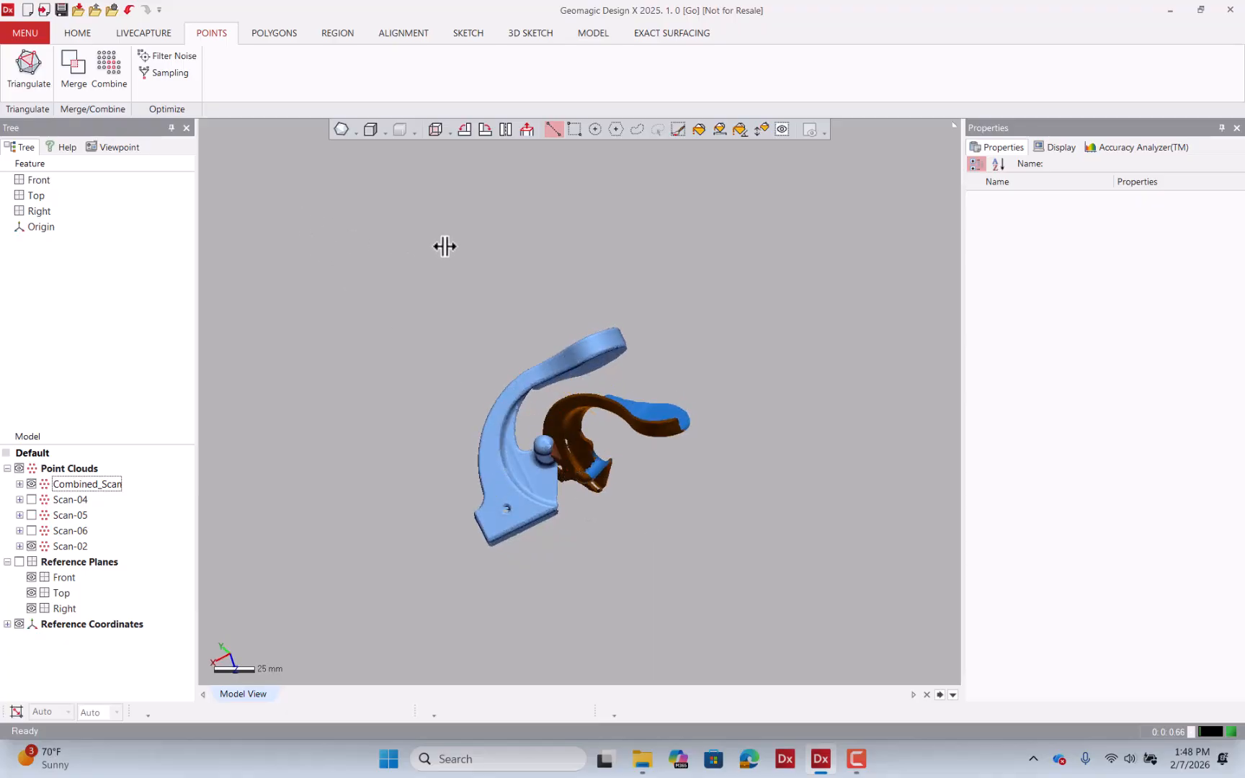
# - Set up Align Between Scan Data using Local Based On Picked Point, with Combined_Scan as reference and Scan-02 as moving
pyautogui.scroll(-2, 511, 297)
pyautogui.click(415, 36)
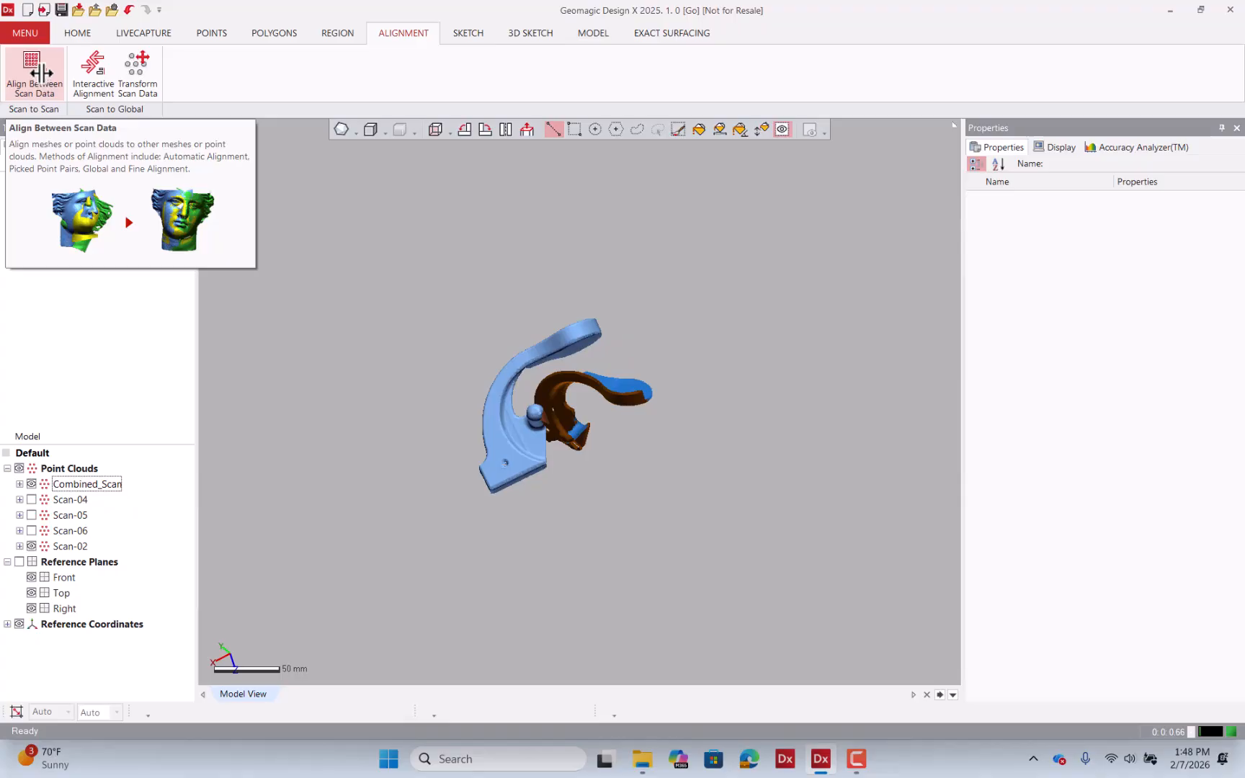
pyautogui.click(41, 73)
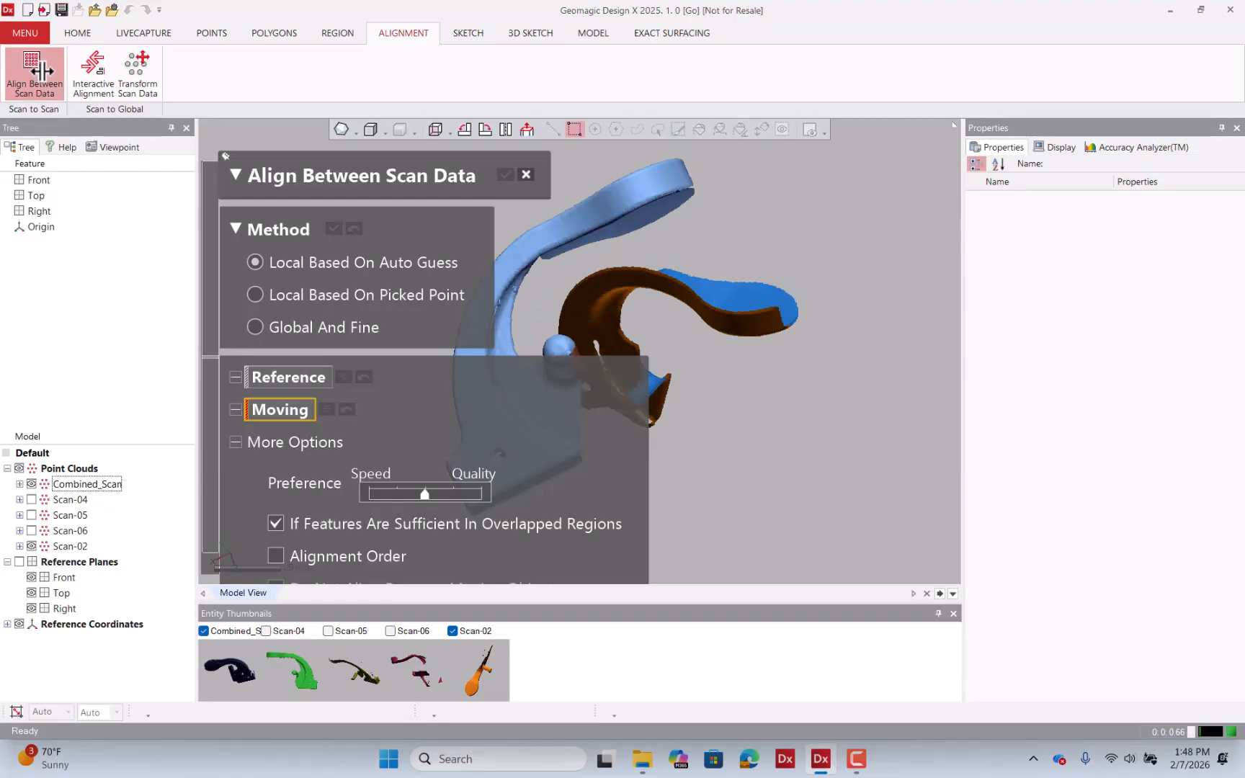
pyautogui.scroll(-2, 780, 267)
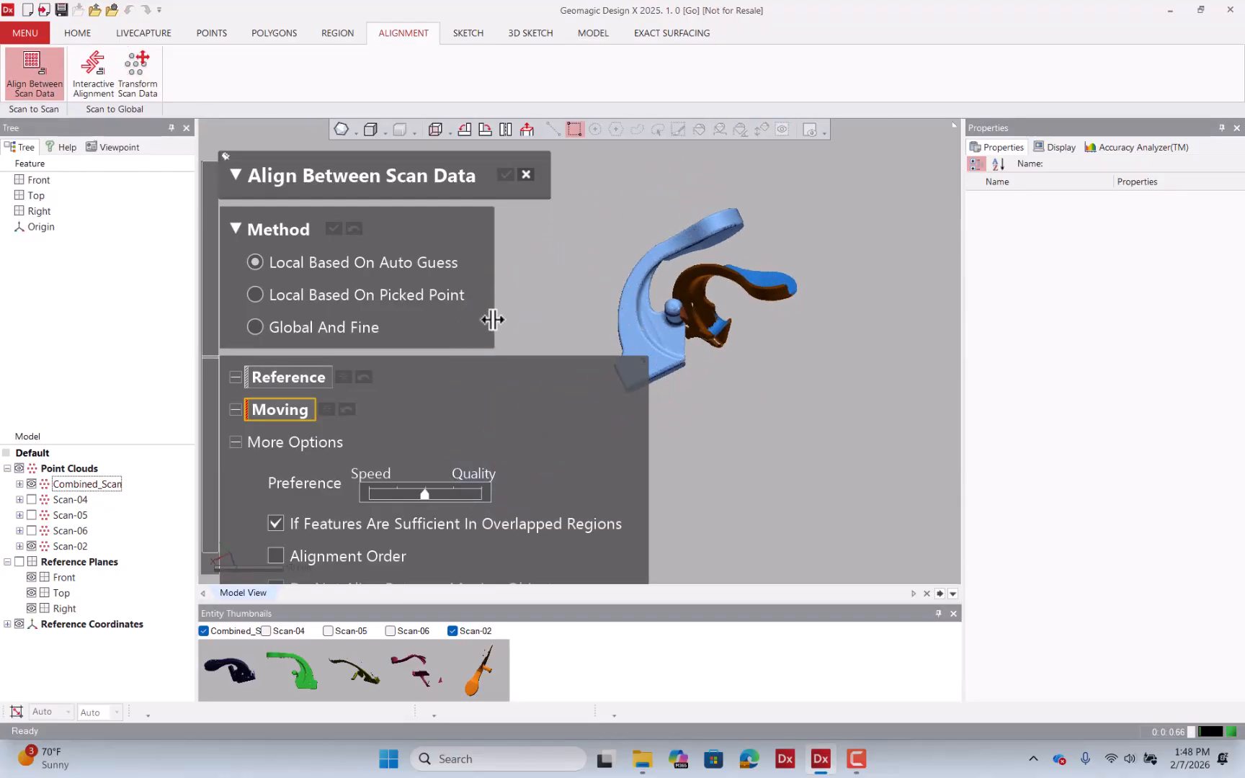
pyautogui.click(428, 296)
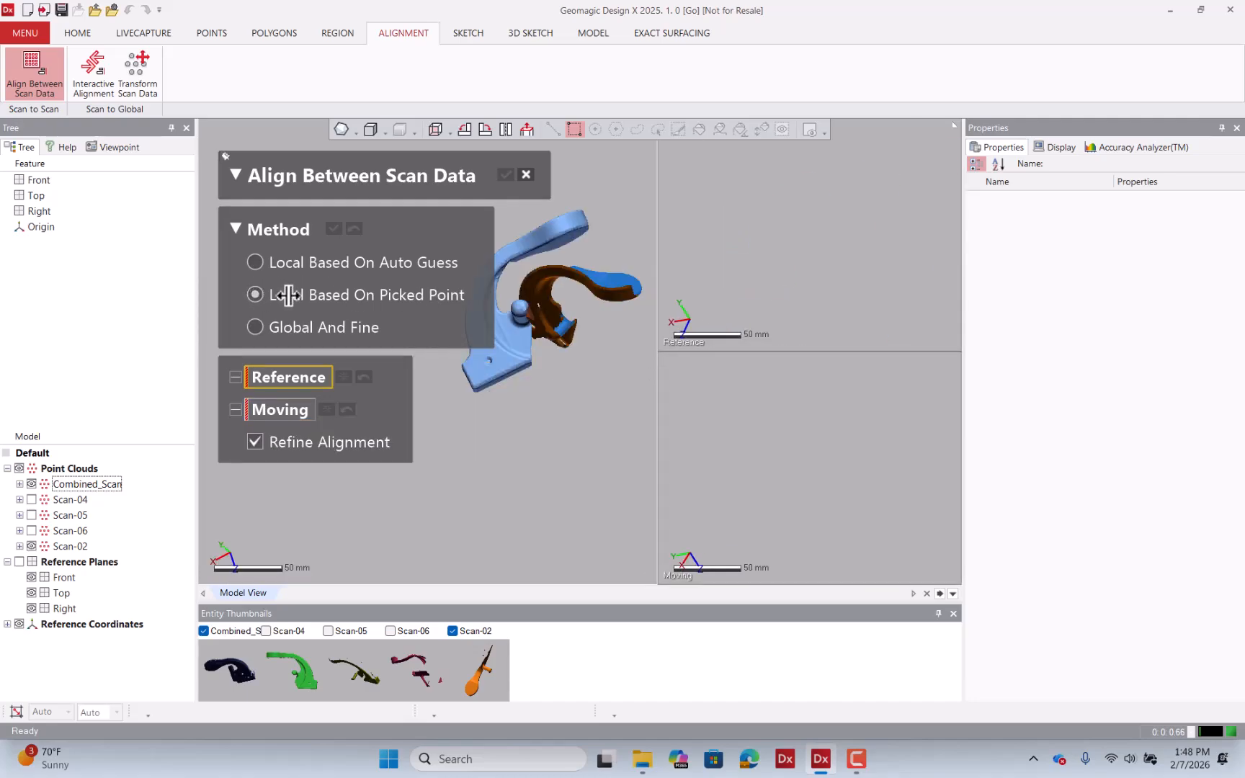
pyautogui.click(114, 484)
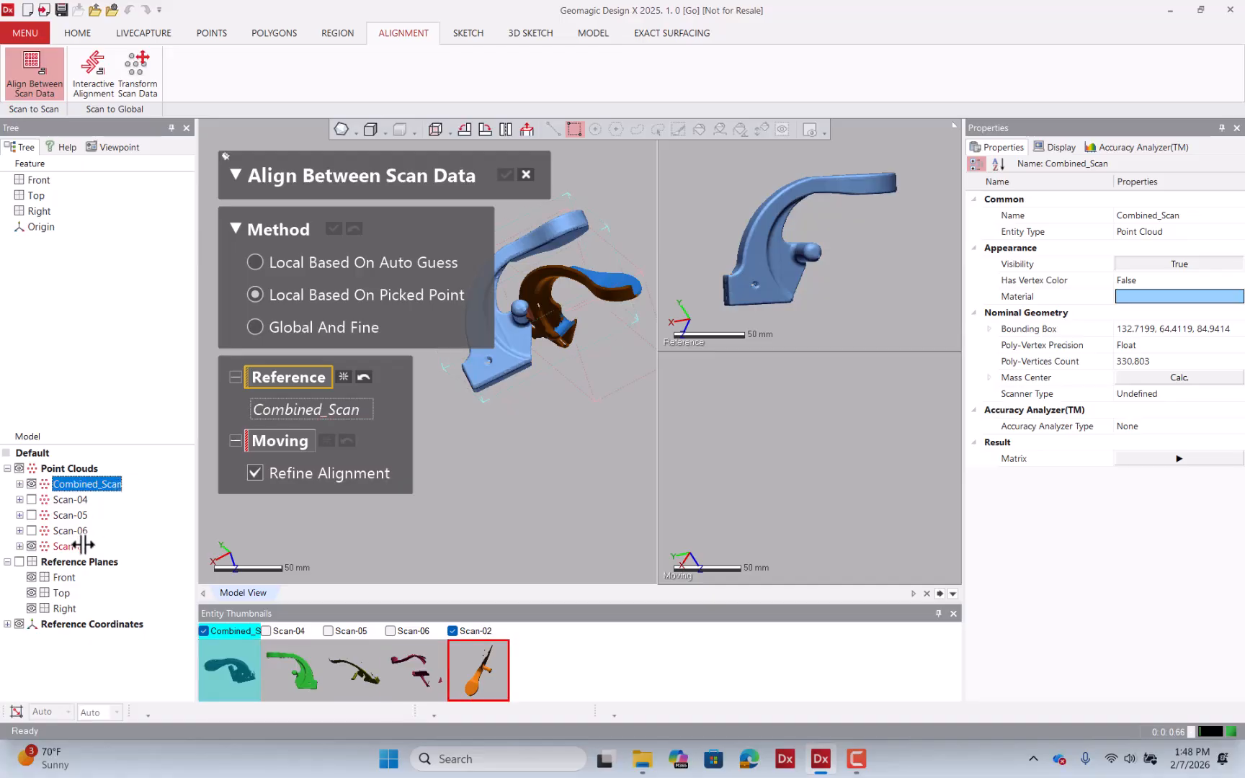
pyautogui.click(281, 442)
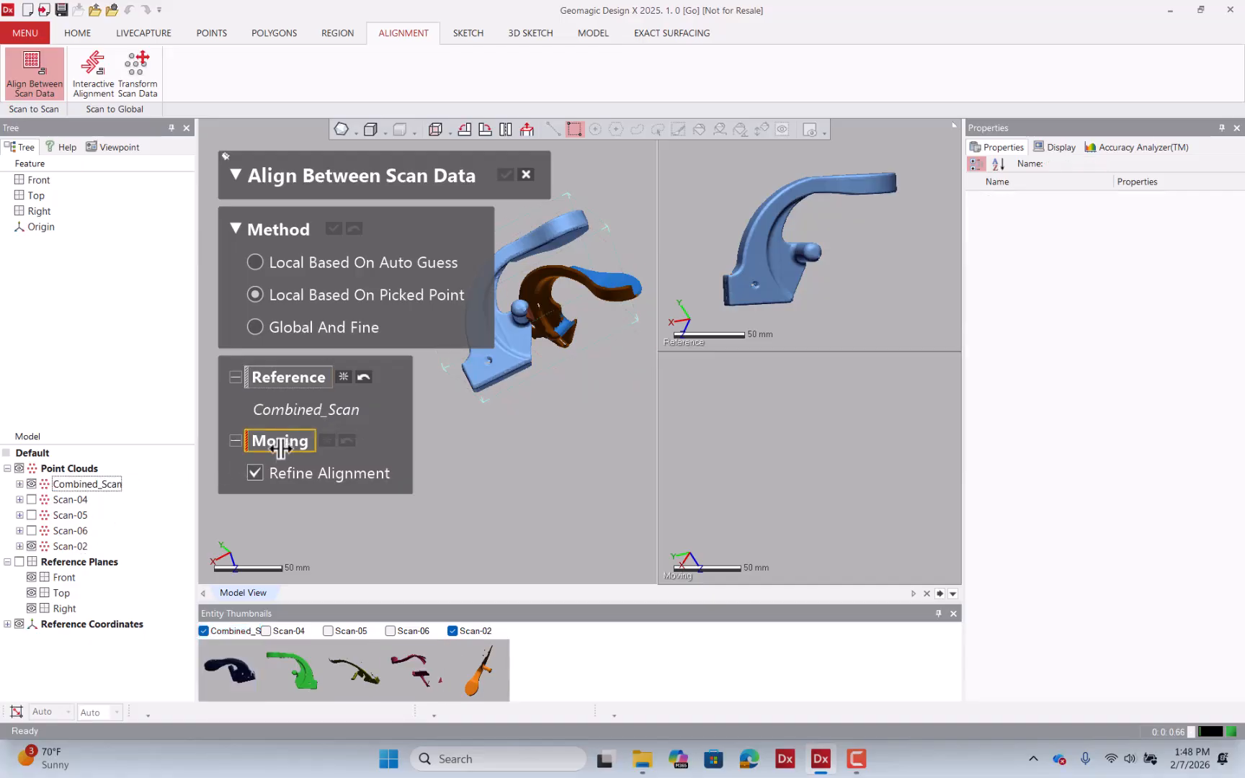
pyautogui.click(85, 547)
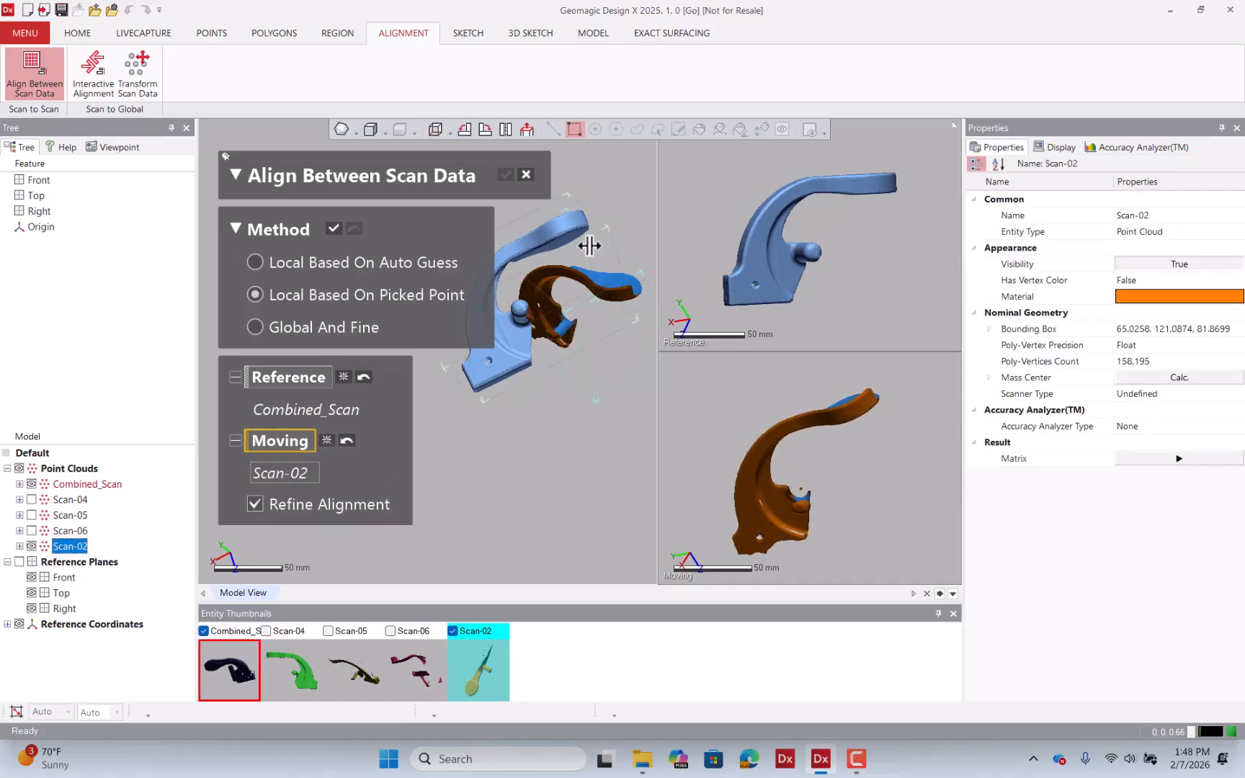
# - Widen the Reference and Moving views and orient both scans squarely to the lever's flat side face
pyautogui.moveTo(628, 268); pyautogui.dragTo(559, 281)
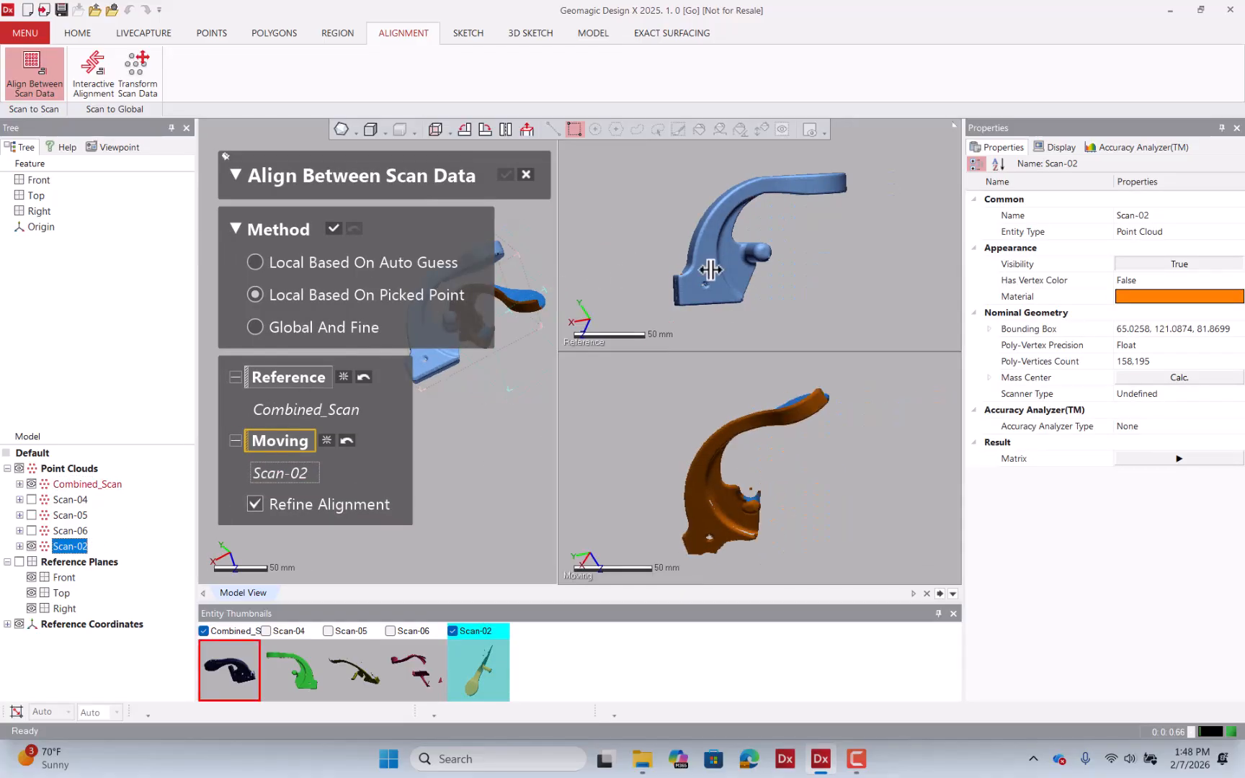
pyautogui.moveTo(856, 360); pyautogui.dragTo(791, 378, button='right')
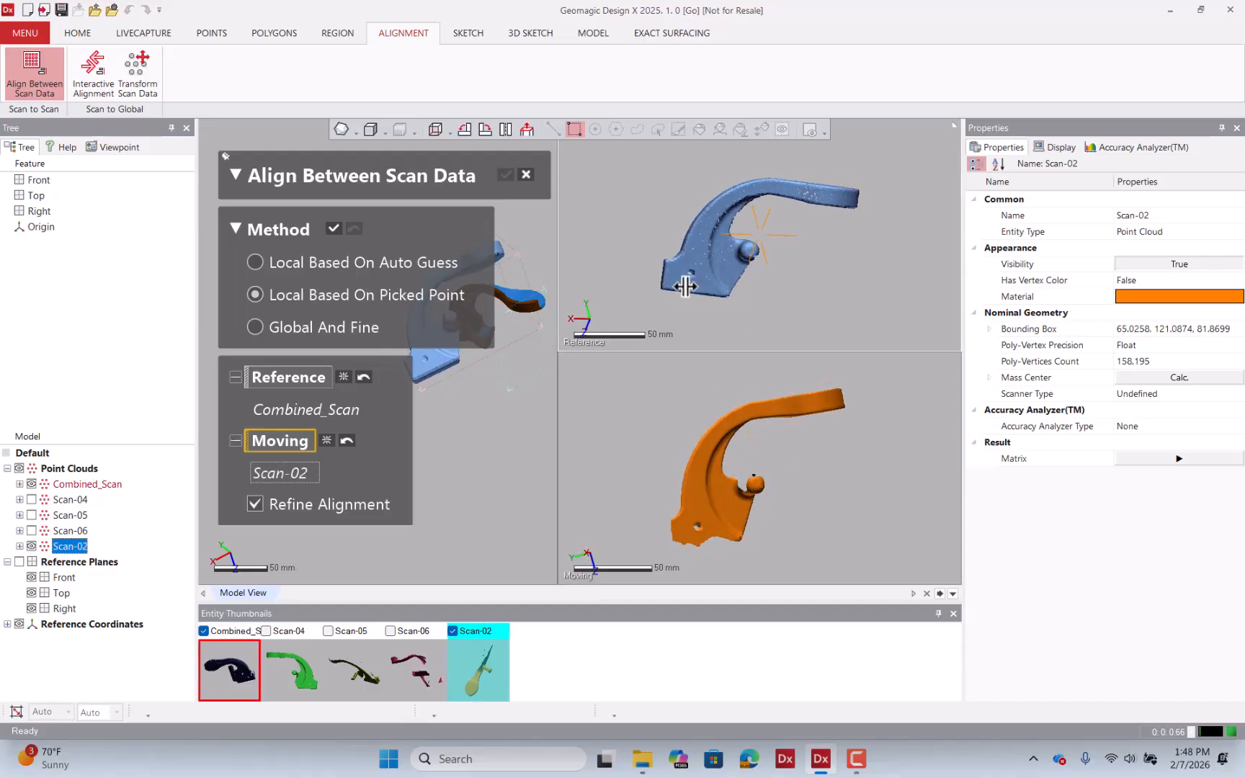
pyautogui.moveTo(750, 214); pyautogui.dragTo(709, 209, button='right')
pyautogui.click(527, 130)
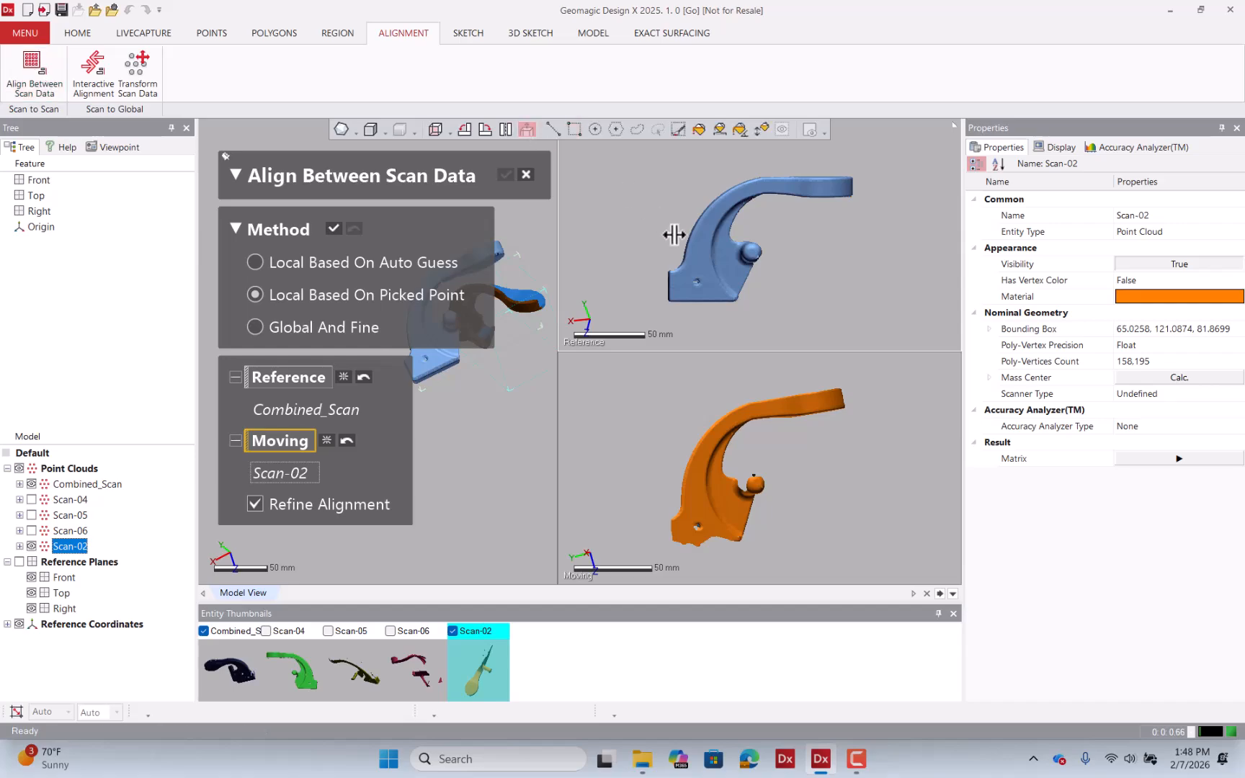
pyautogui.click(699, 262)
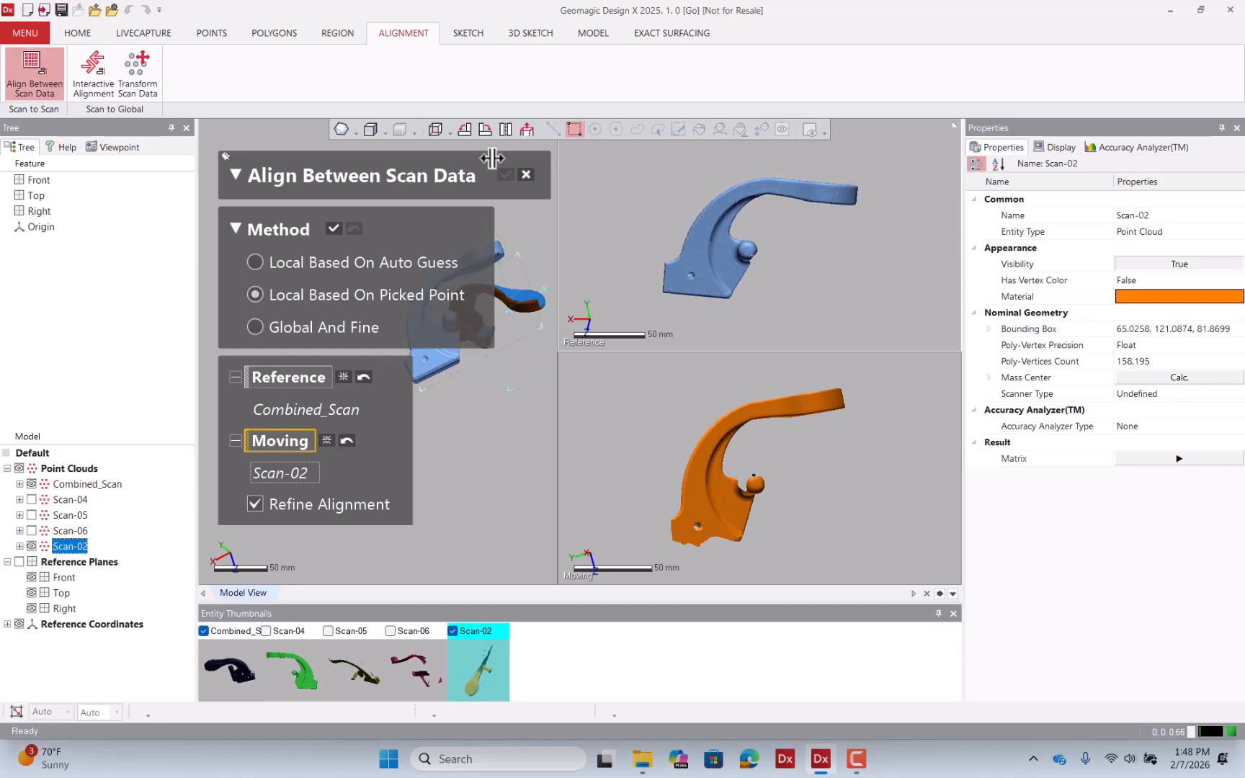
pyautogui.click(527, 131)
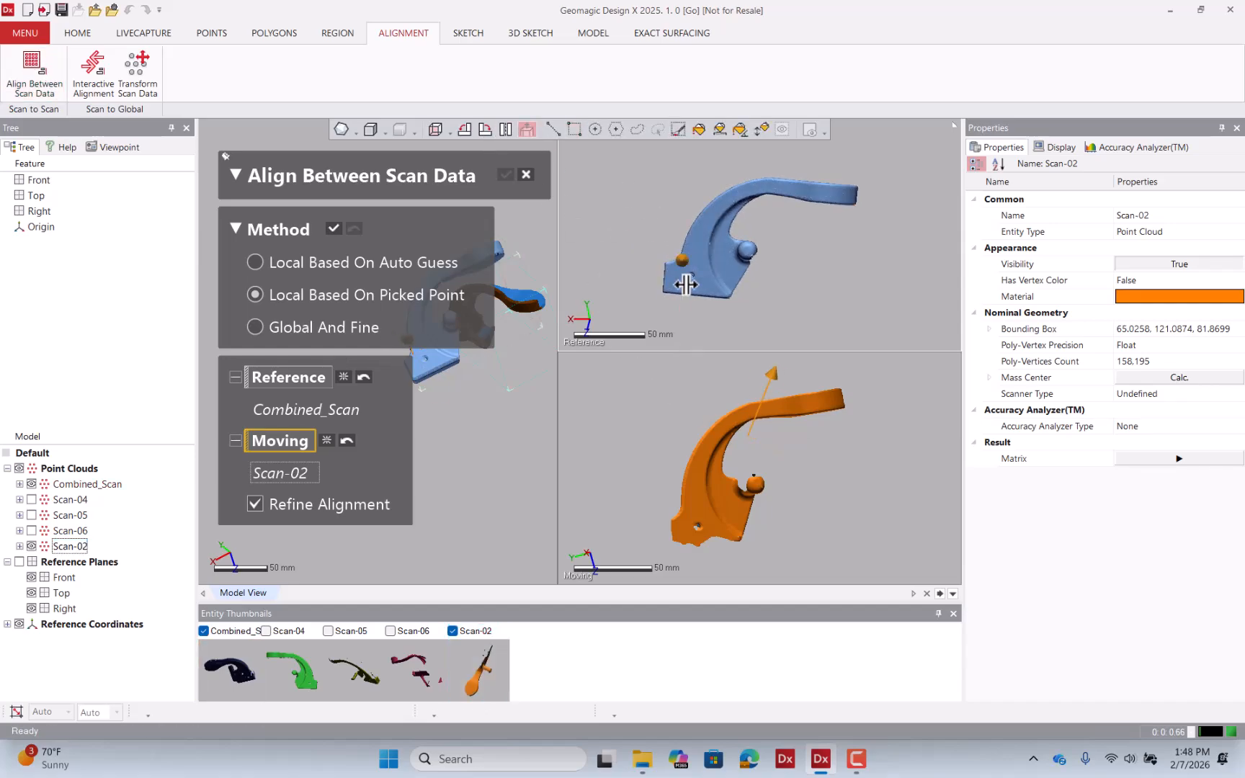
pyautogui.click(695, 495)
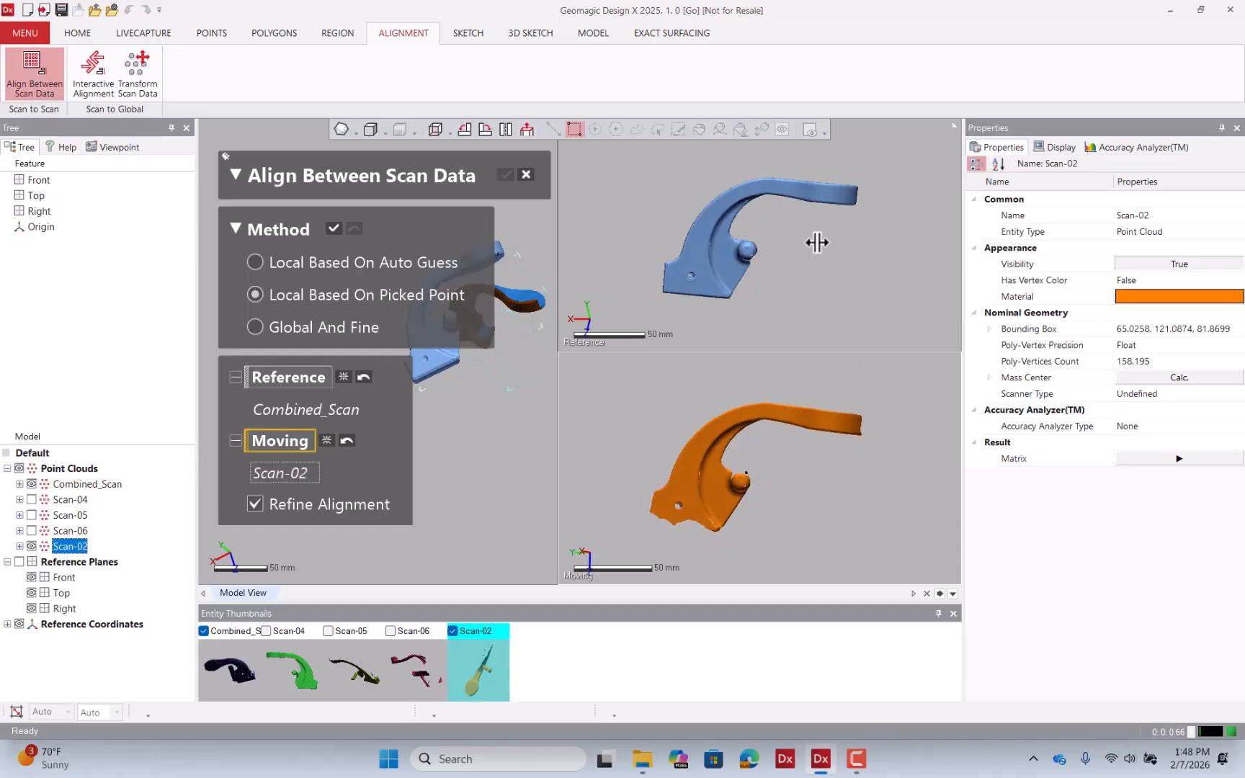
# - Pick the first matching point pair at the centre of the round pin's end on Combined_Scan and Scan-02
pyautogui.scroll(5, 807, 245)
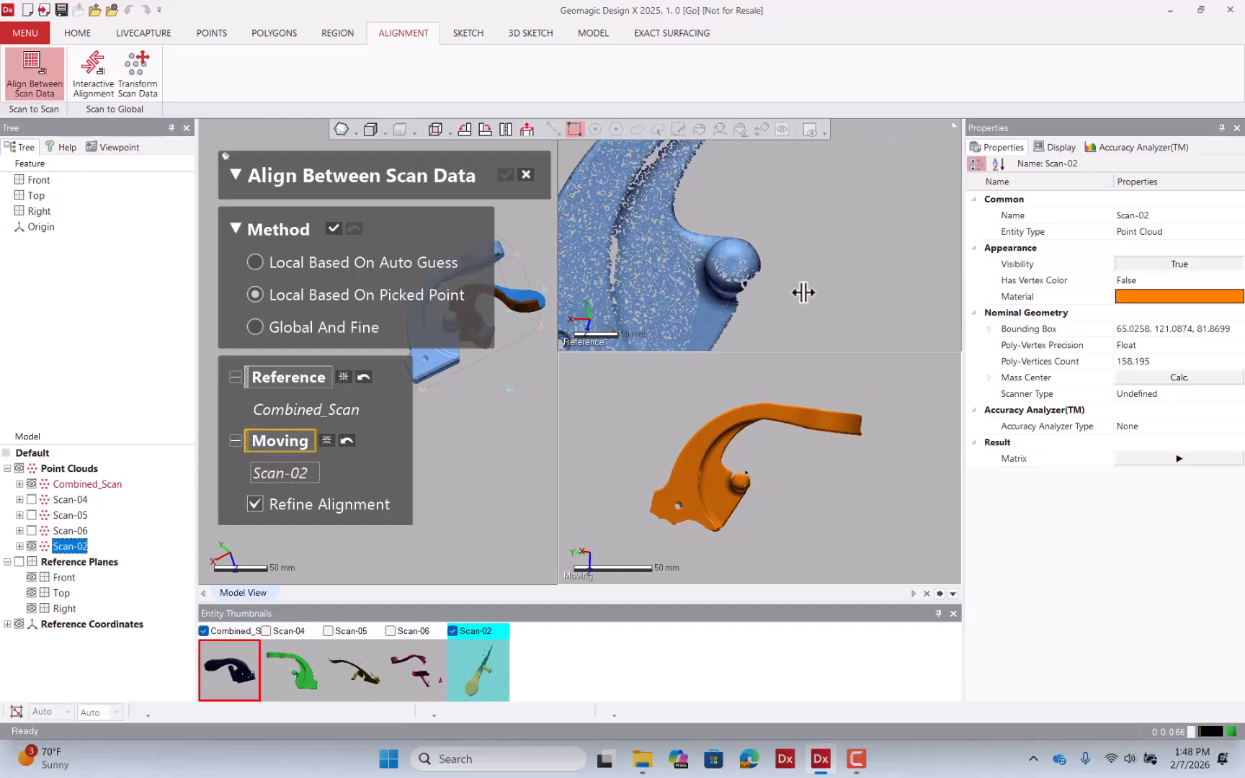
pyautogui.scroll(5, 756, 481)
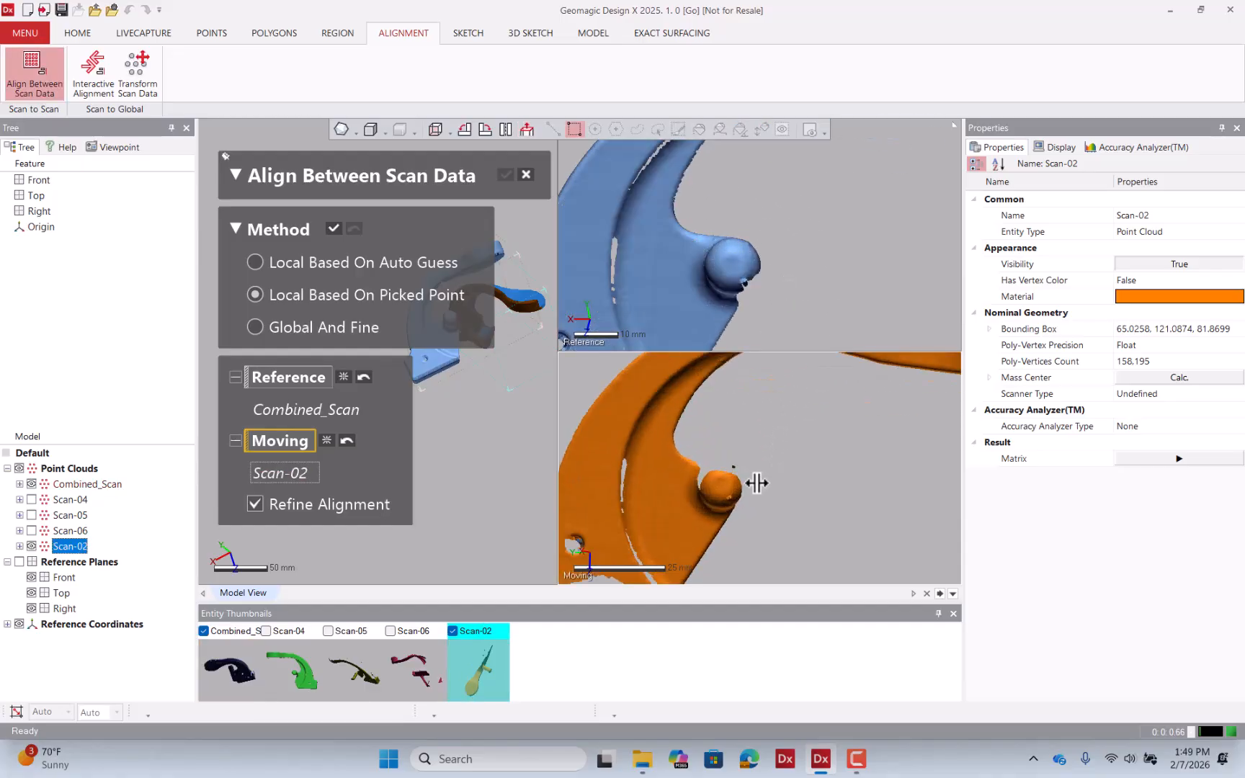
pyautogui.click(733, 264)
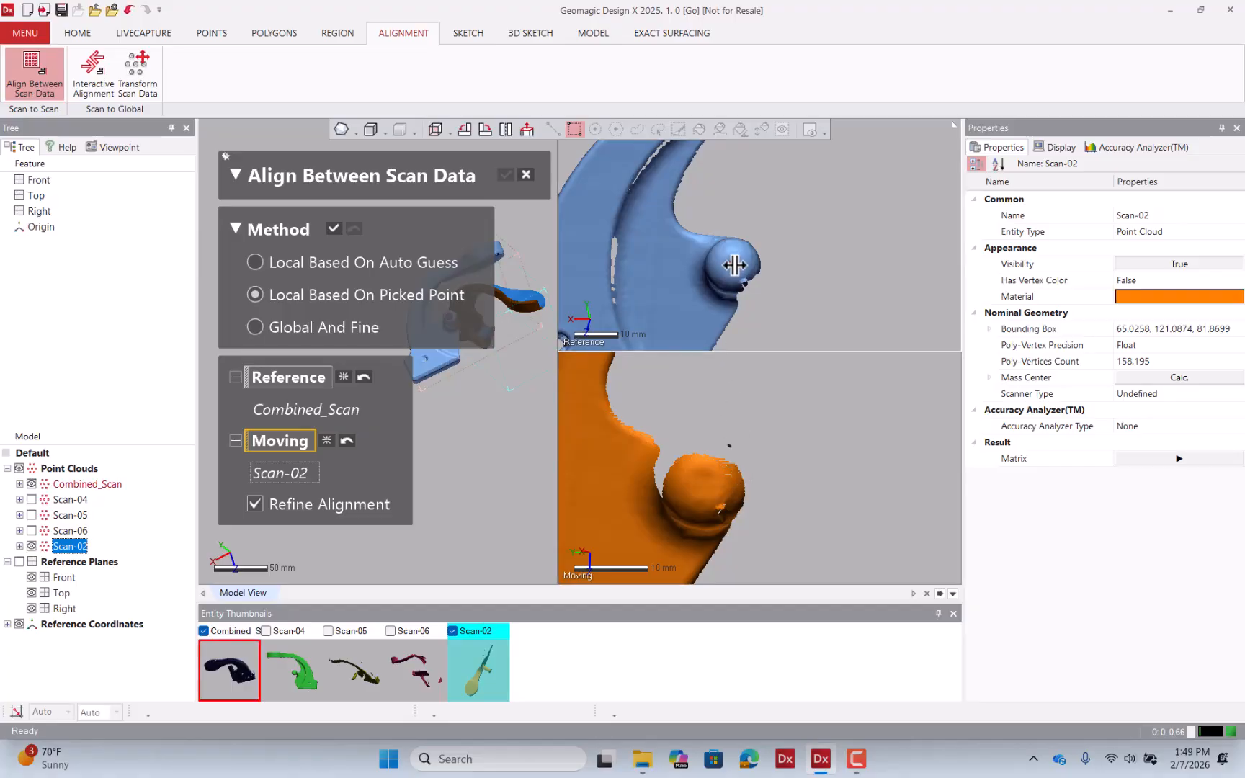
pyautogui.click(706, 480)
# - Pick the second matching point pair near the lower corner of the side plate, beside the curved rib's end, on both scans
pyautogui.scroll(-4, 806, 412)
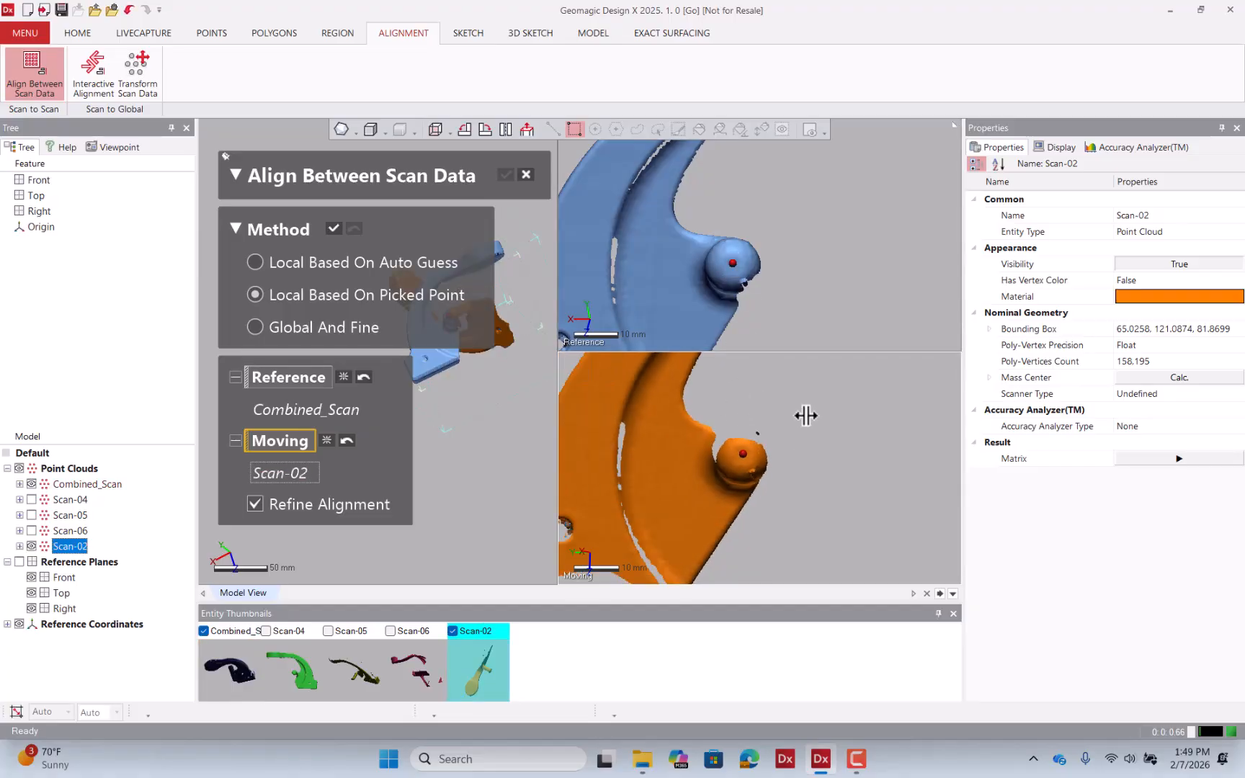
pyautogui.scroll(-5, 803, 289)
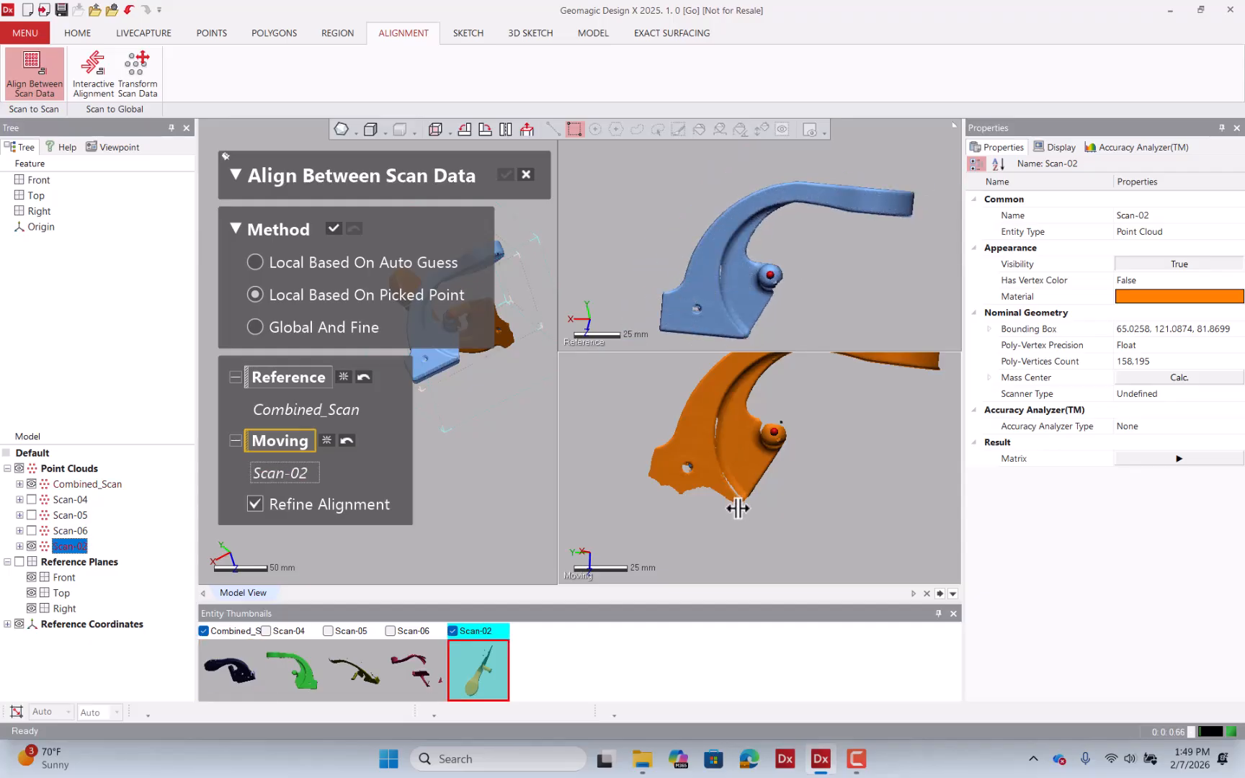
pyautogui.scroll(-3, 736, 469)
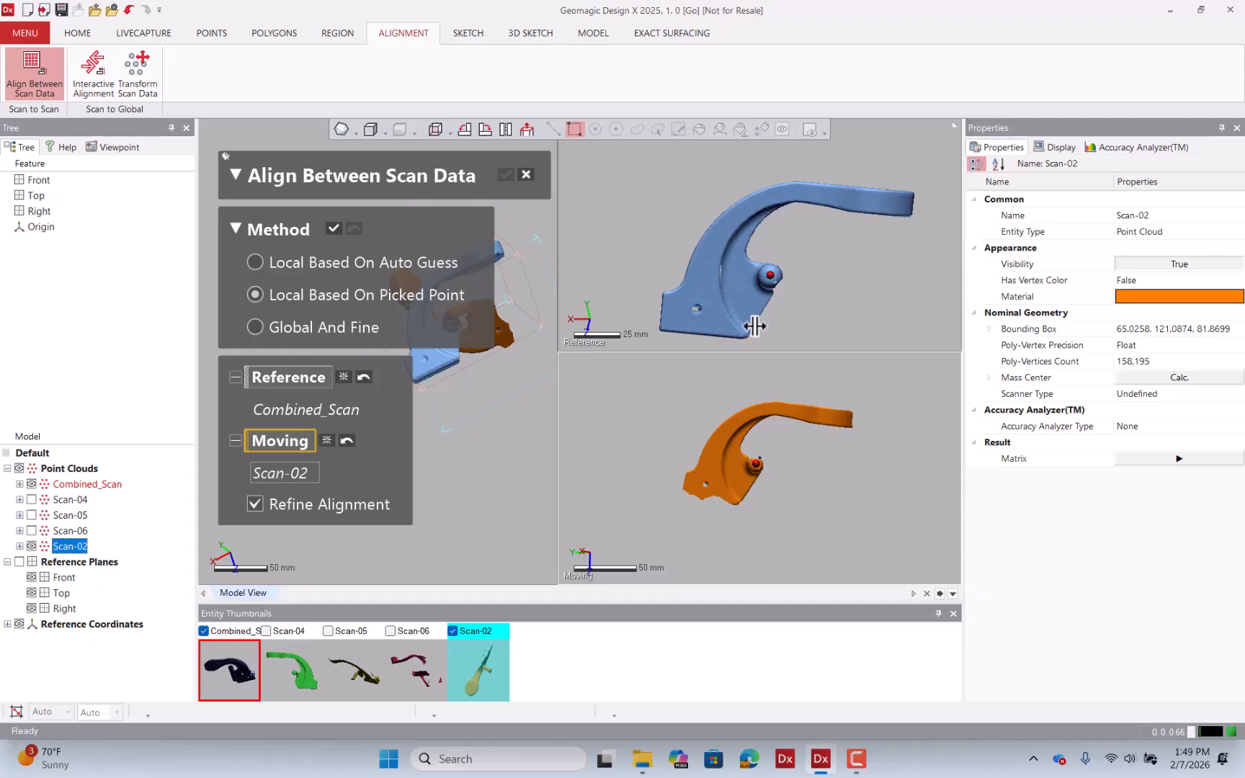
pyautogui.scroll(3, 760, 303)
pyautogui.scroll(-2, 731, 328)
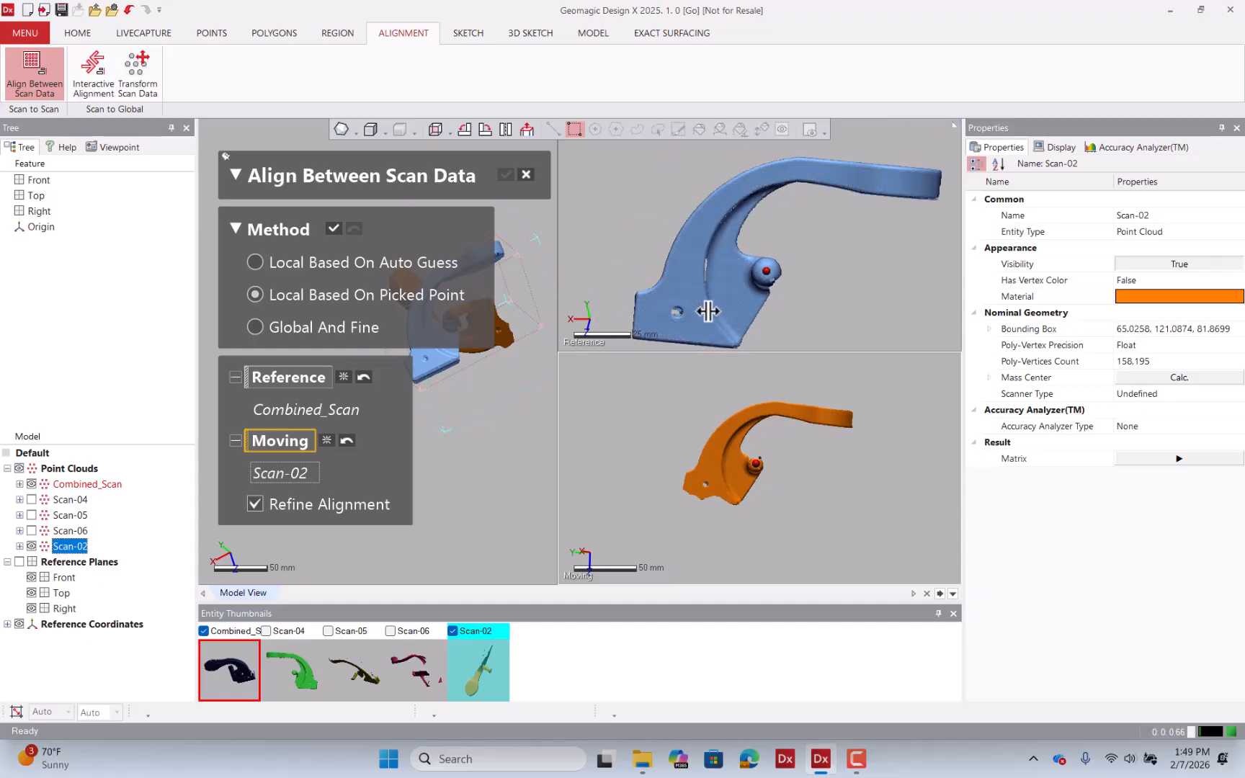
pyautogui.scroll(5, 713, 516)
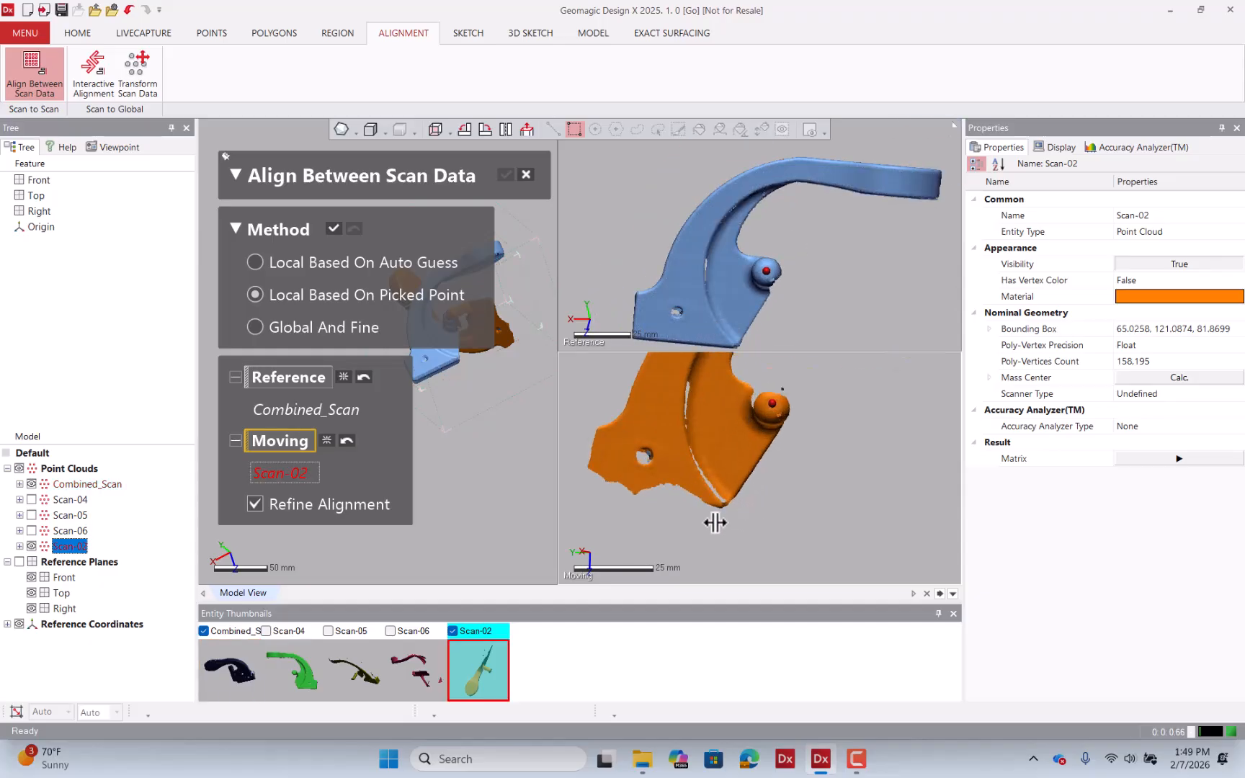
pyautogui.scroll(5, 711, 335)
pyautogui.scroll(-3, 700, 284)
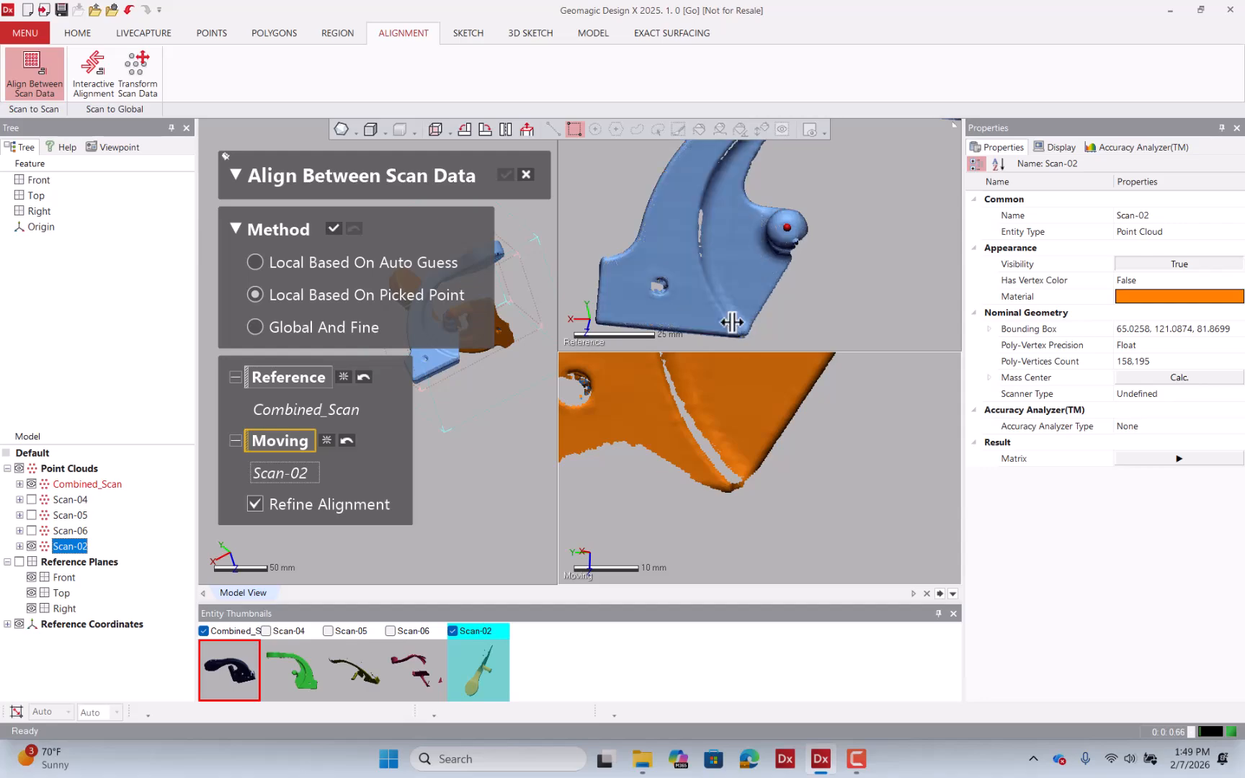
pyautogui.scroll(-3, 735, 319)
pyautogui.scroll(4, 735, 316)
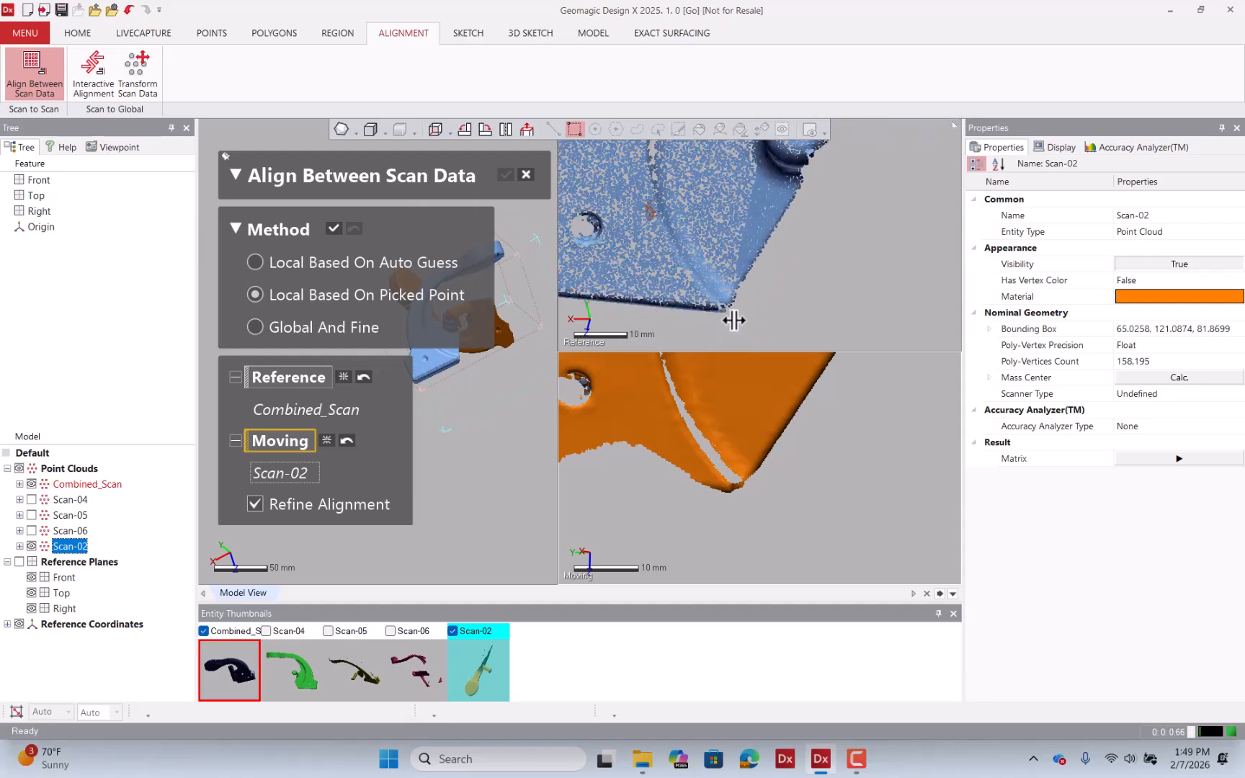
pyautogui.click(697, 297)
pyautogui.scroll(-4, 752, 489)
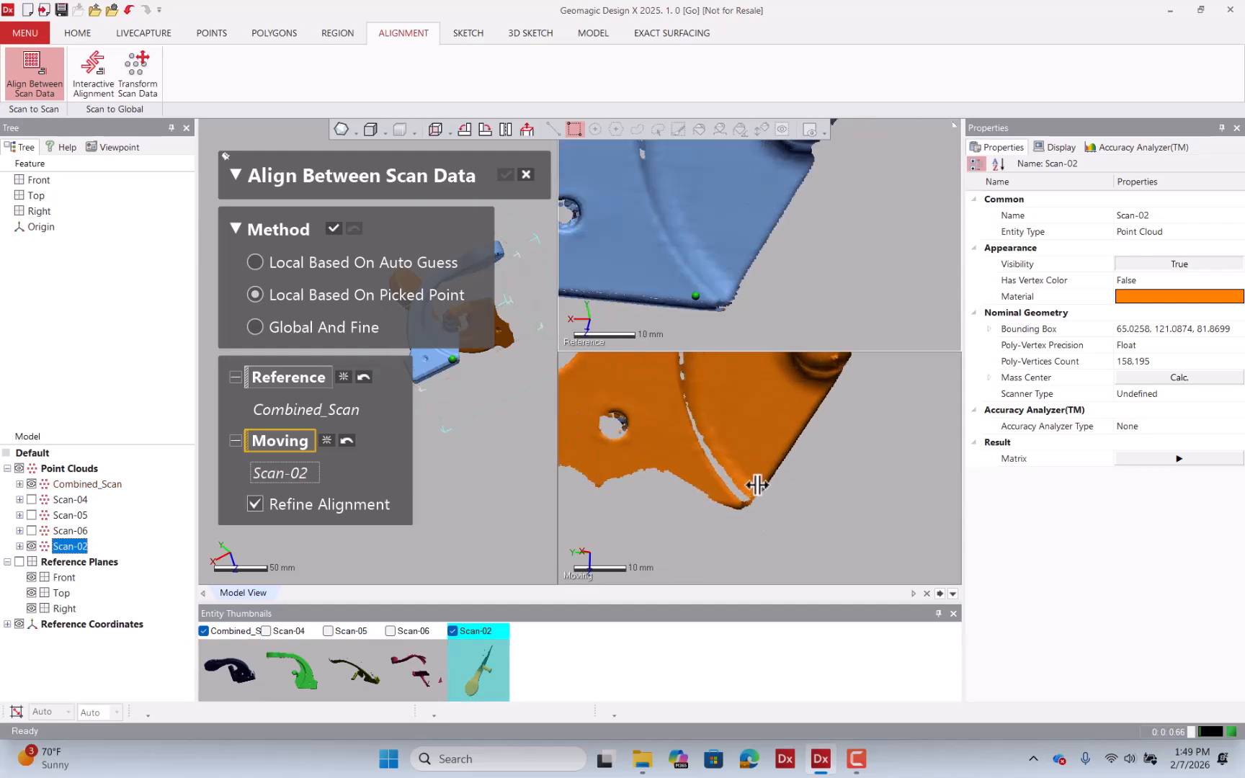
pyautogui.click(694, 394)
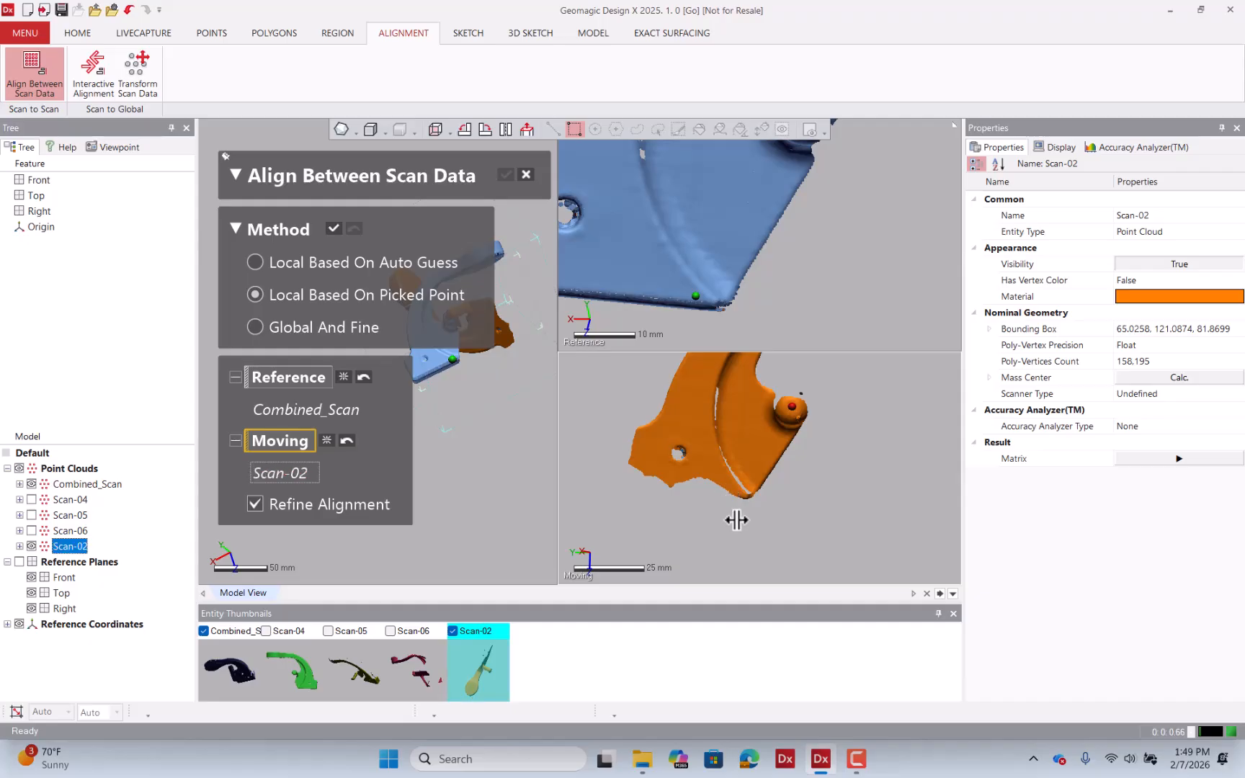
pyautogui.scroll(3, 736, 520)
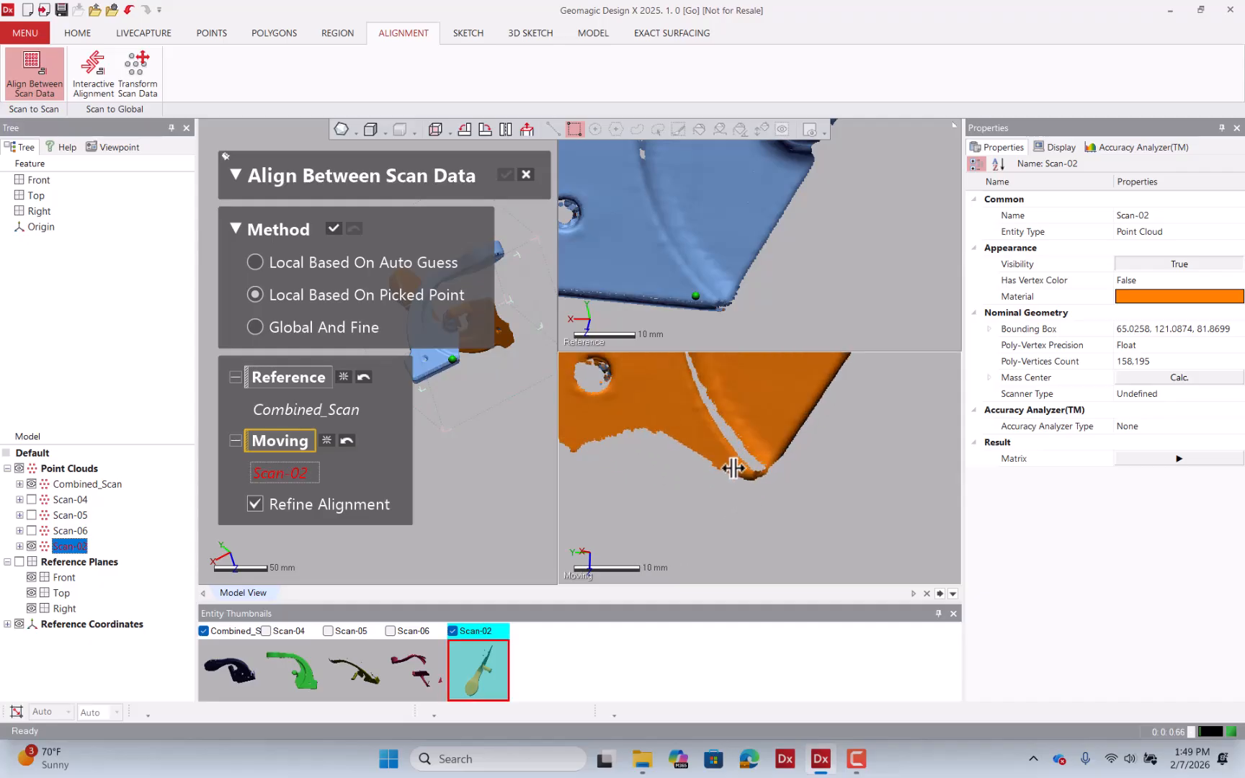
# - Pick the third matching point pair near the centre of the underside of the handle's wide rounded end on Combined_Scan and Scan-02
pyautogui.scroll(-3, 780, 503)
pyautogui.scroll(-2, 788, 284)
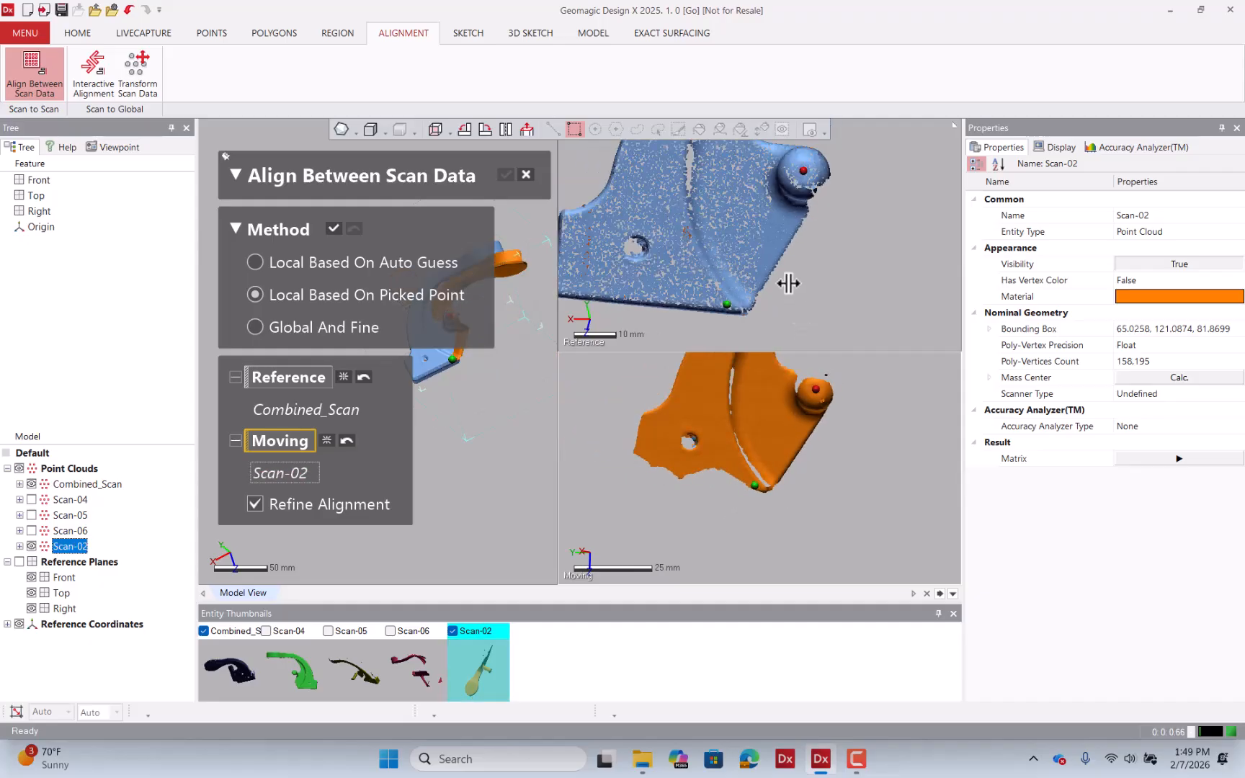
pyautogui.scroll(-2, 788, 283)
pyautogui.scroll(-1, 764, 439)
pyautogui.scroll(-2, 803, 305)
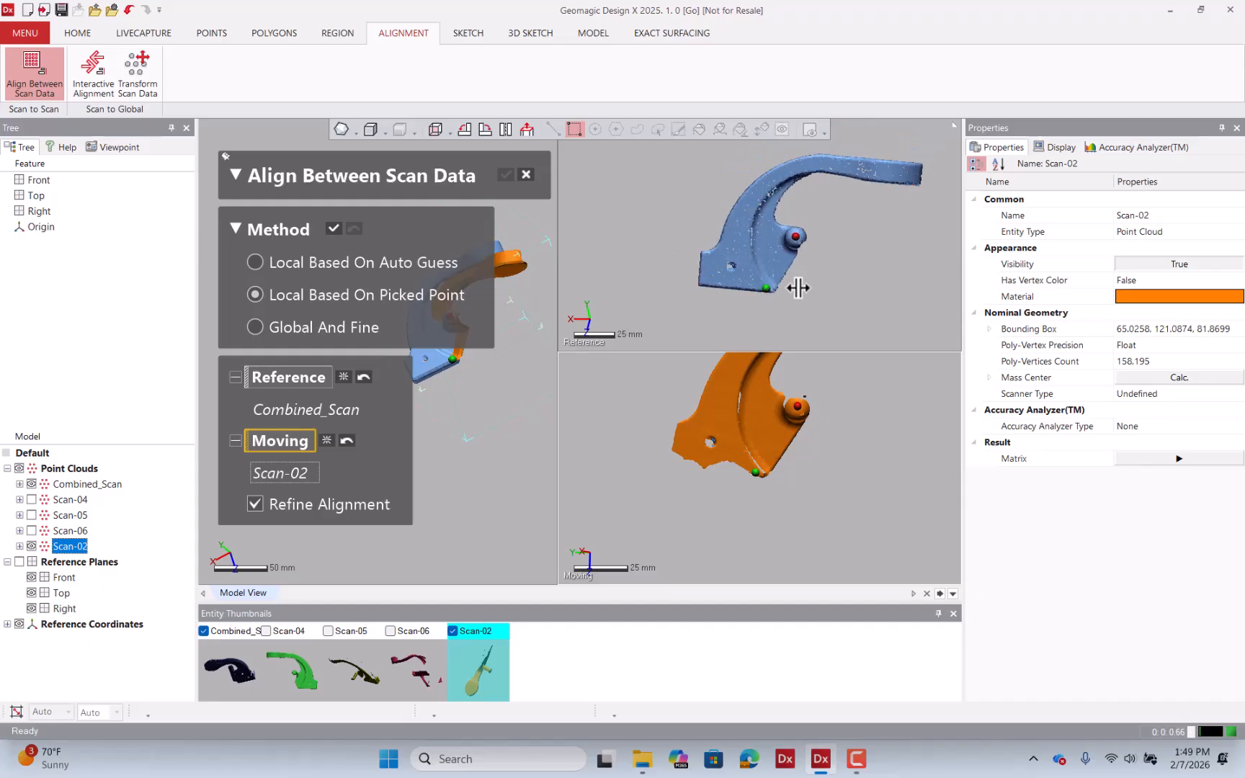
pyautogui.scroll(-2, 782, 446)
pyautogui.scroll(1, 785, 443)
pyautogui.moveTo(851, 468); pyautogui.dragTo(864, 443, button='right')
pyautogui.moveTo(766, 422); pyautogui.dragTo(764, 444, button='right')
pyautogui.scroll(-2, 758, 444)
pyautogui.scroll(-1, 775, 245)
pyautogui.scroll(2, 785, 237)
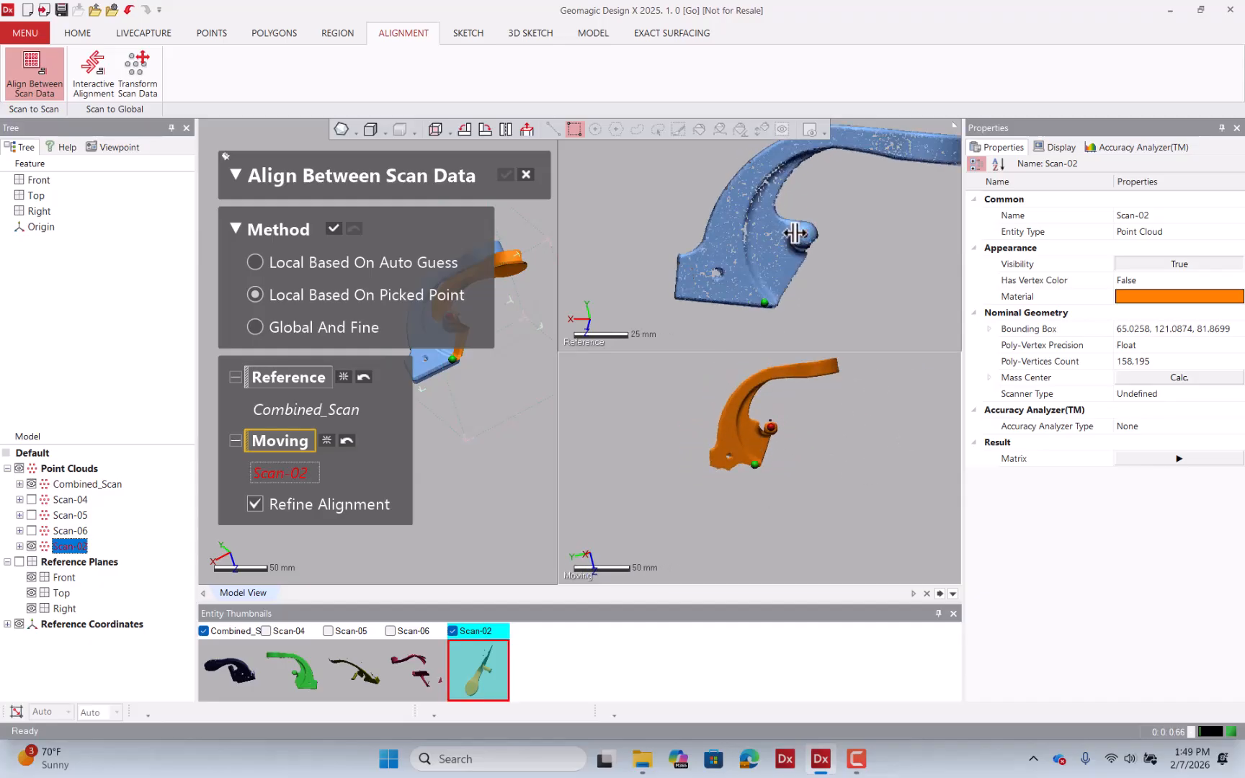
pyautogui.click(795, 233)
pyautogui.scroll(-2, 850, 252)
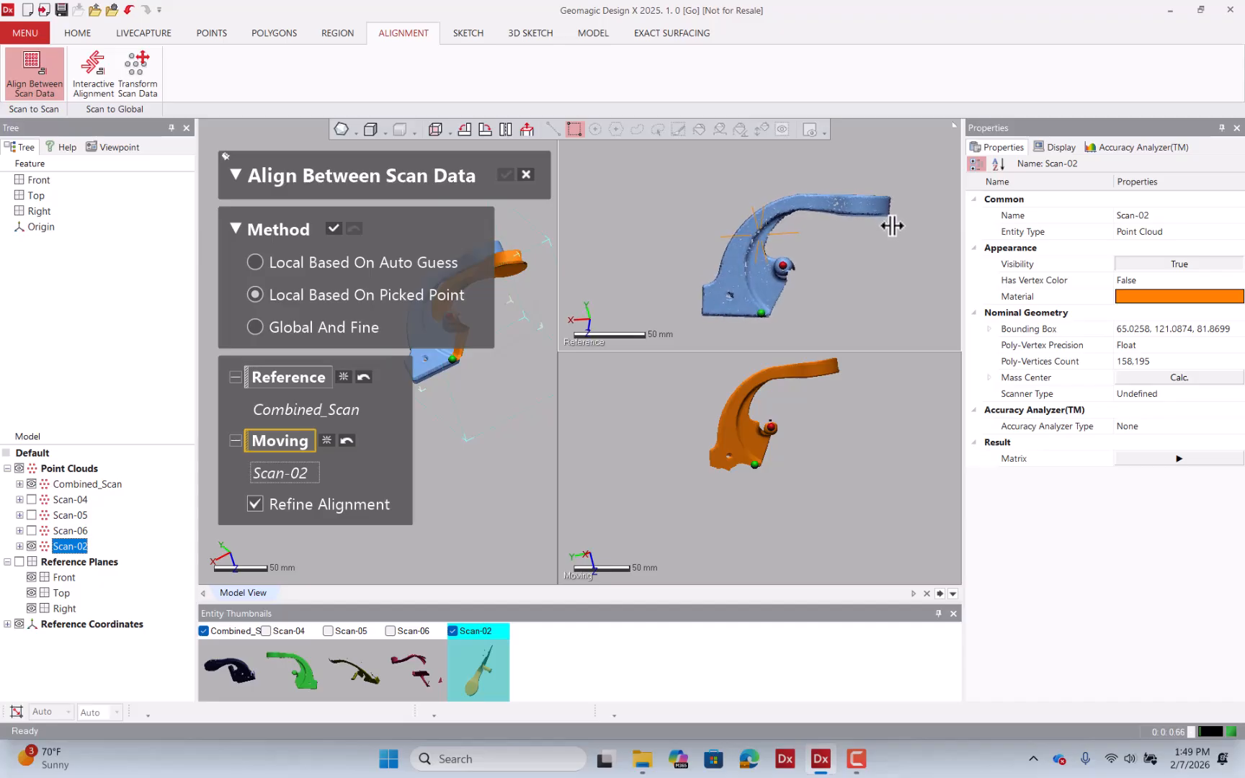
pyautogui.moveTo(892, 225); pyautogui.dragTo(888, 226, button='right')
pyautogui.moveTo(756, 407); pyautogui.dragTo(739, 307, button='right')
pyautogui.moveTo(719, 395); pyautogui.dragTo(699, 345, button='right')
pyautogui.moveTo(784, 296); pyautogui.dragTo(716, 202, button='right')
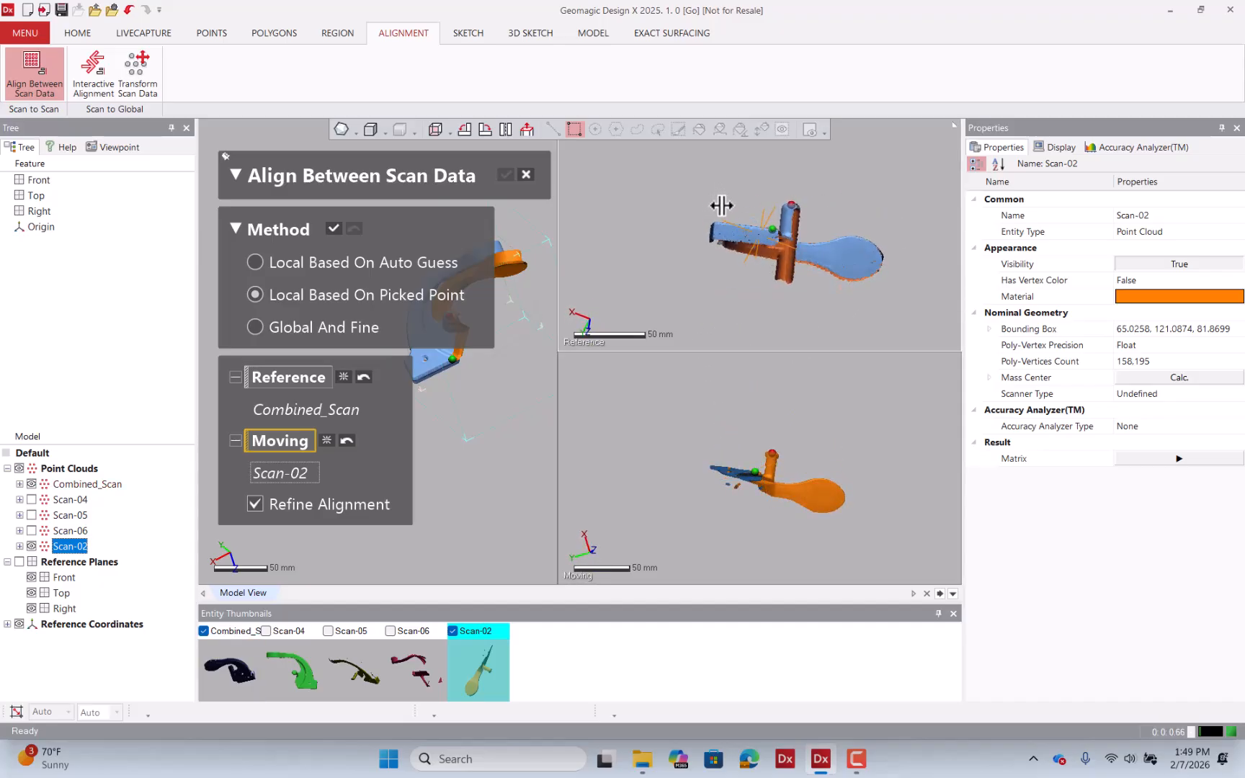
pyautogui.click(853, 259)
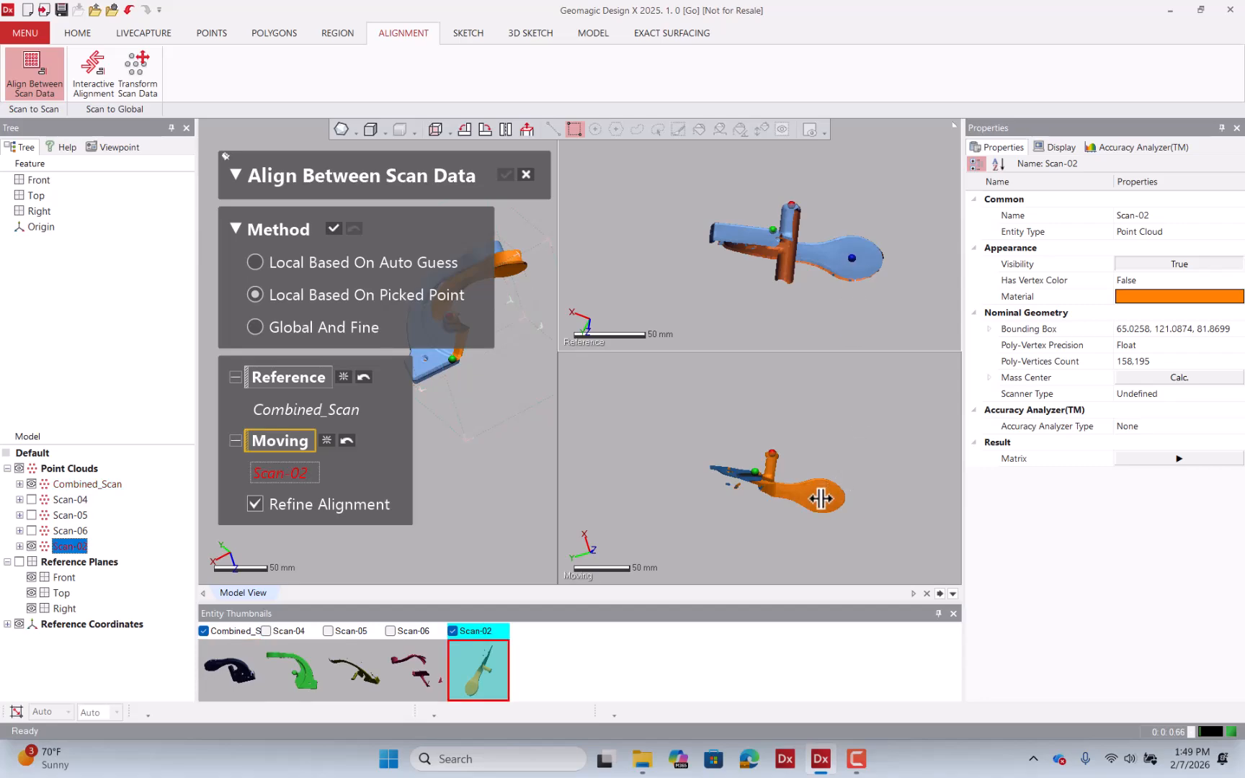
pyautogui.click(822, 499)
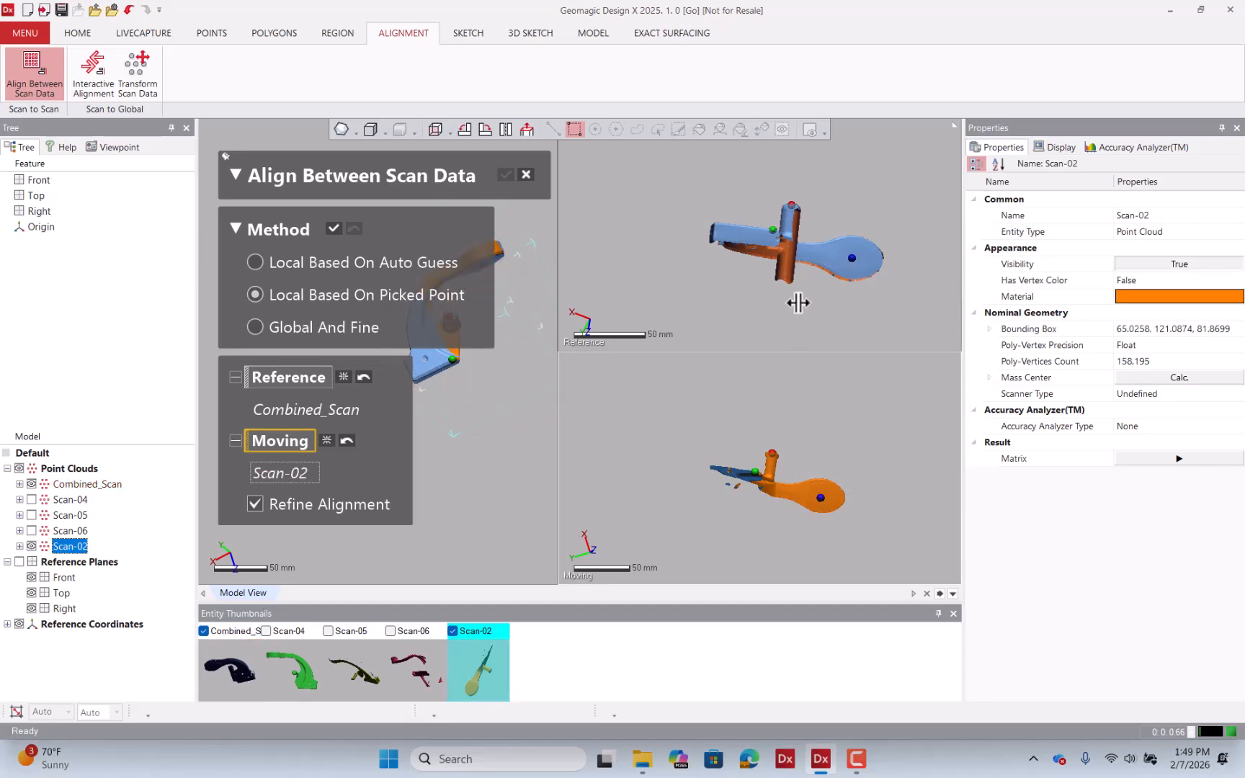
# - Widen the combined model view and examine how Scan-02 fits over Combined_Scan, comparing the plate, pin and handle with the separate scan views
pyautogui.moveTo(543, 290); pyautogui.dragTo(576, 425, button='right')
pyautogui.moveTo(756, 438); pyautogui.dragTo(728, 539, button='right')
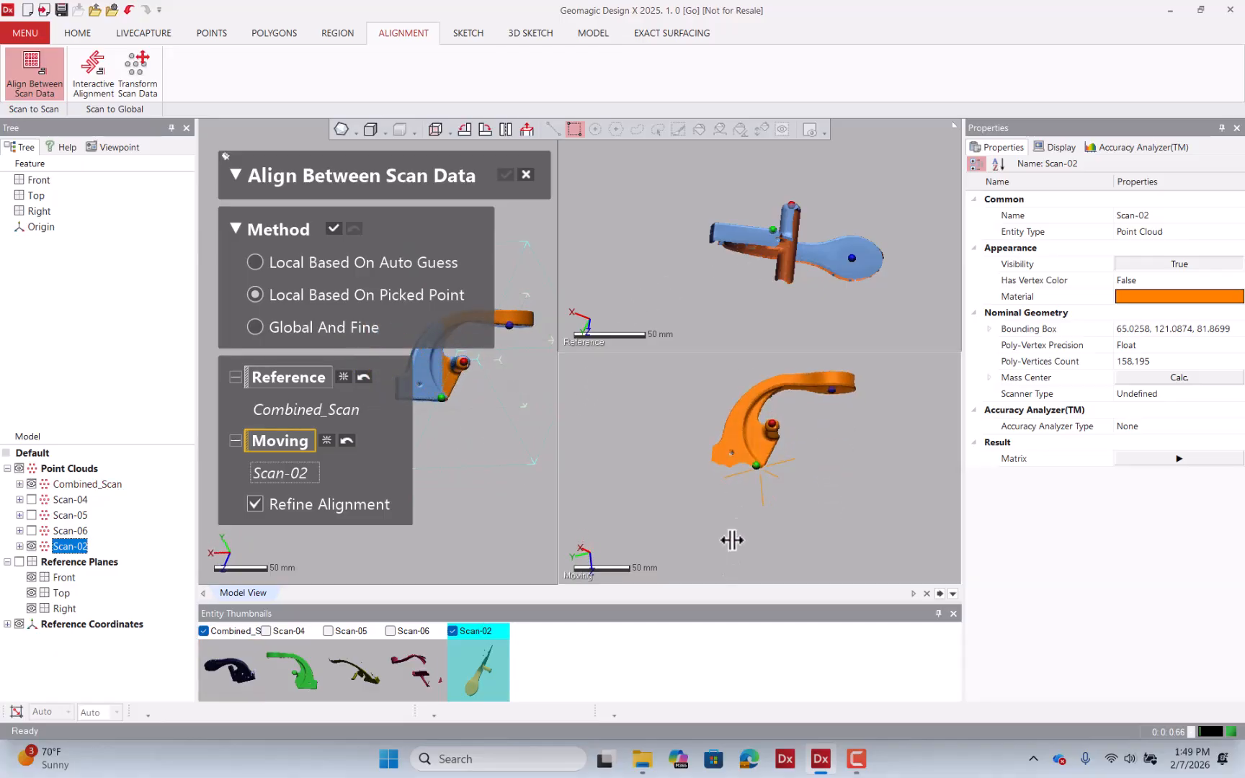
pyautogui.moveTo(757, 302); pyautogui.dragTo(853, 255, button='right')
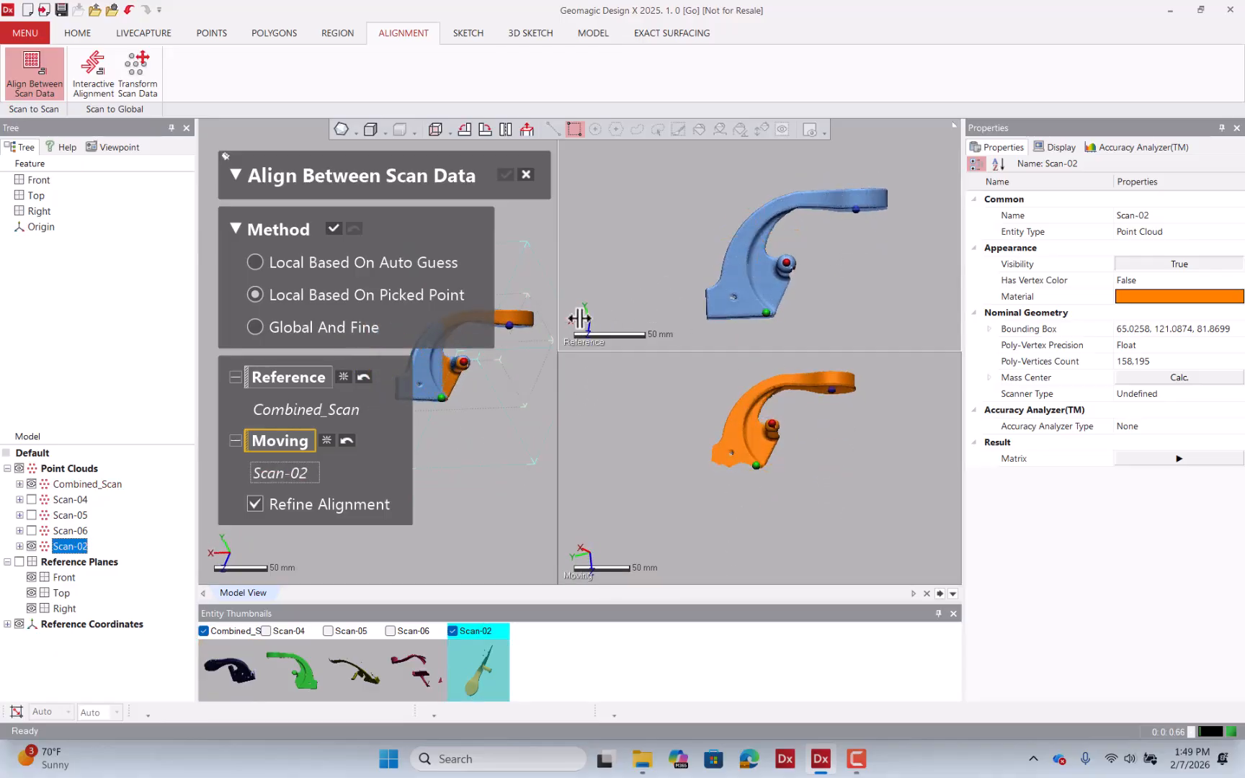
pyautogui.moveTo(652, 301); pyautogui.dragTo(697, 301)
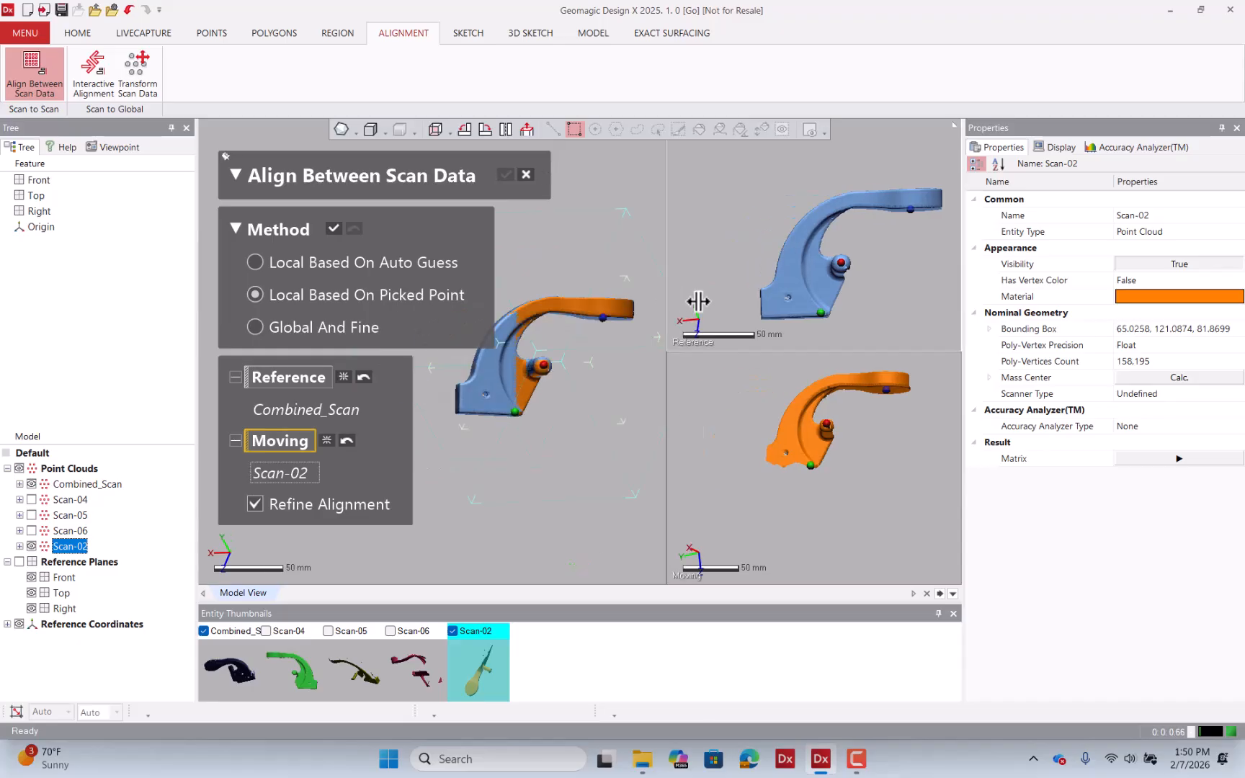
pyautogui.scroll(4, 581, 308)
pyautogui.moveTo(558, 339)
pyautogui.mouseDown(button='right')
pyautogui.moveTo(400, 378)
pyautogui.moveTo(606, 386)
pyautogui.moveTo(583, 325)
pyautogui.moveTo(543, 337)
pyautogui.mouseUp(button='right')
pyautogui.scroll(-3, 544, 345)
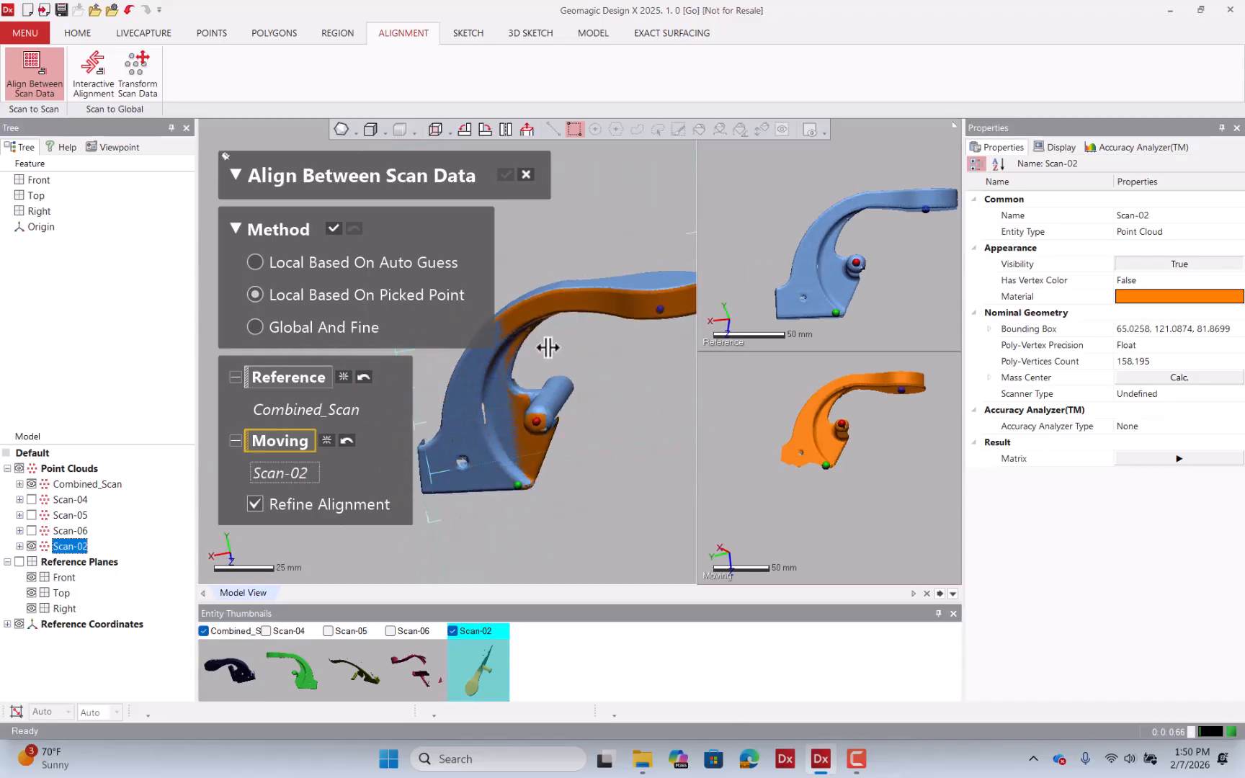
pyautogui.scroll(-1, 830, 285)
pyautogui.moveTo(817, 386)
pyautogui.mouseDown(button='right')
pyautogui.moveTo(805, 453)
pyautogui.moveTo(845, 394)
pyautogui.moveTo(845, 344)
pyautogui.mouseUp(button='right')
pyautogui.scroll(3, 828, 208)
pyautogui.moveTo(829, 207); pyautogui.dragTo(829, 245, button='right')
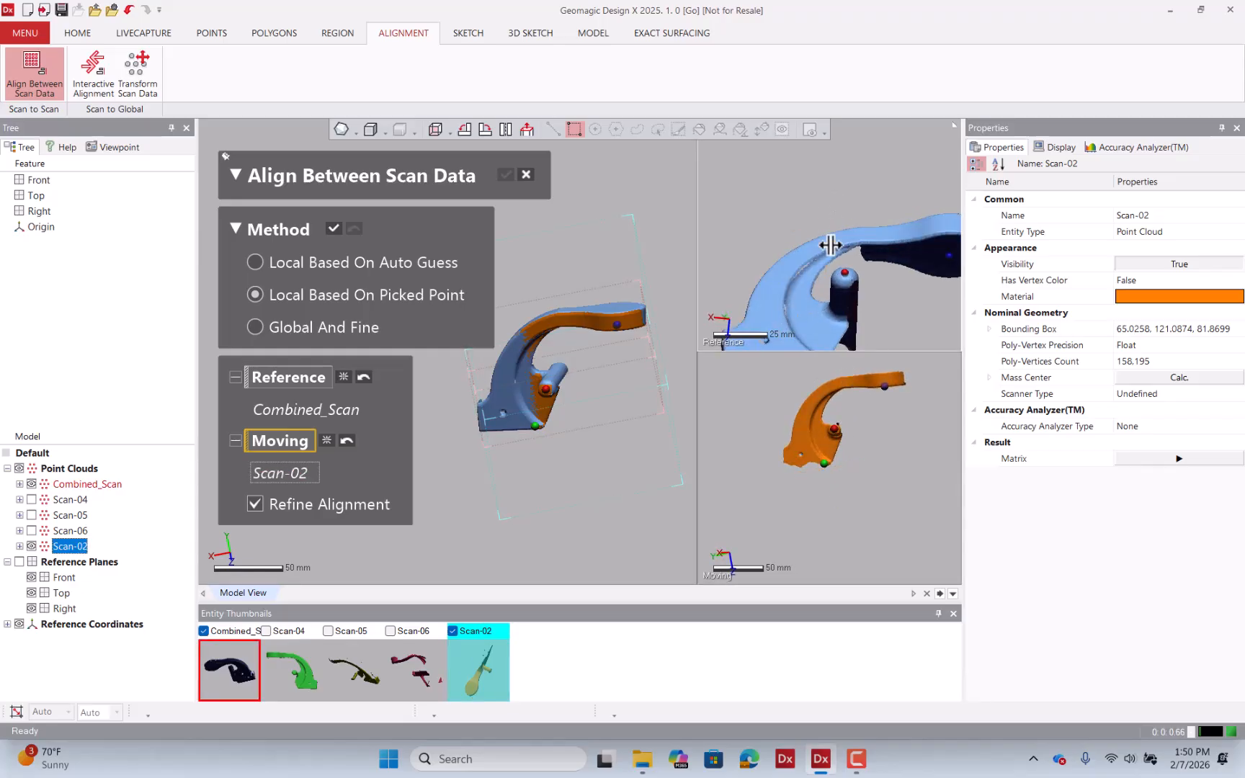
# - Pick another matching point pair on the arm's inner edge, run the picked-point alignment of Scan-02 to Combined_Scan, and accept it
pyautogui.moveTo(825, 380); pyautogui.dragTo(798, 331, button='right')
pyautogui.scroll(1, 850, 258)
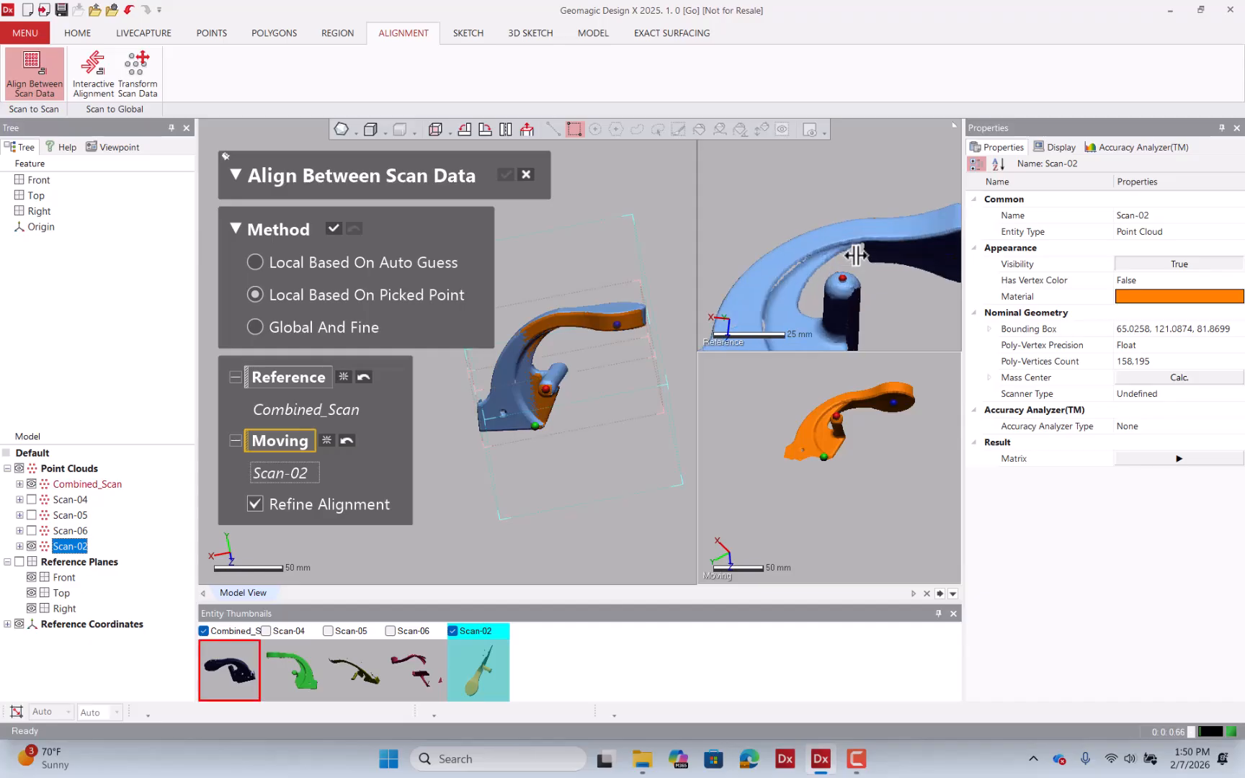
pyautogui.click(843, 247)
pyautogui.scroll(3, 843, 407)
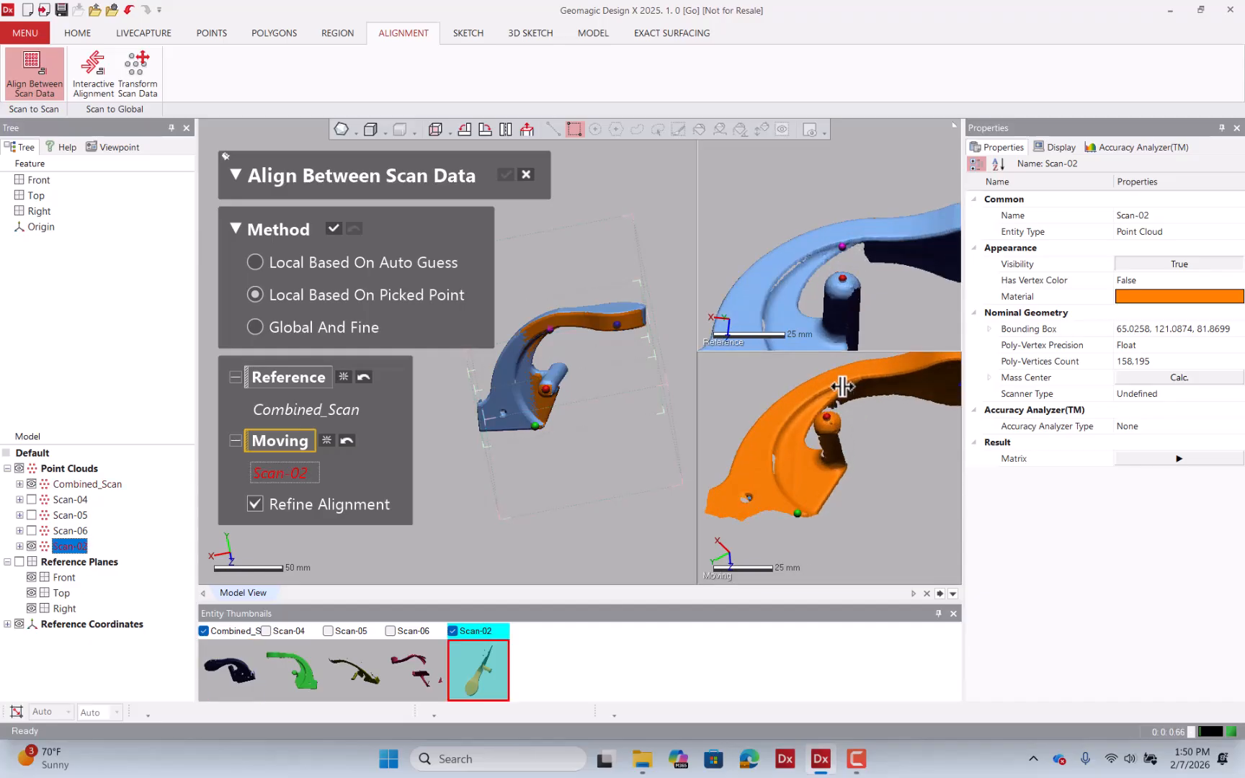
pyautogui.click(843, 387)
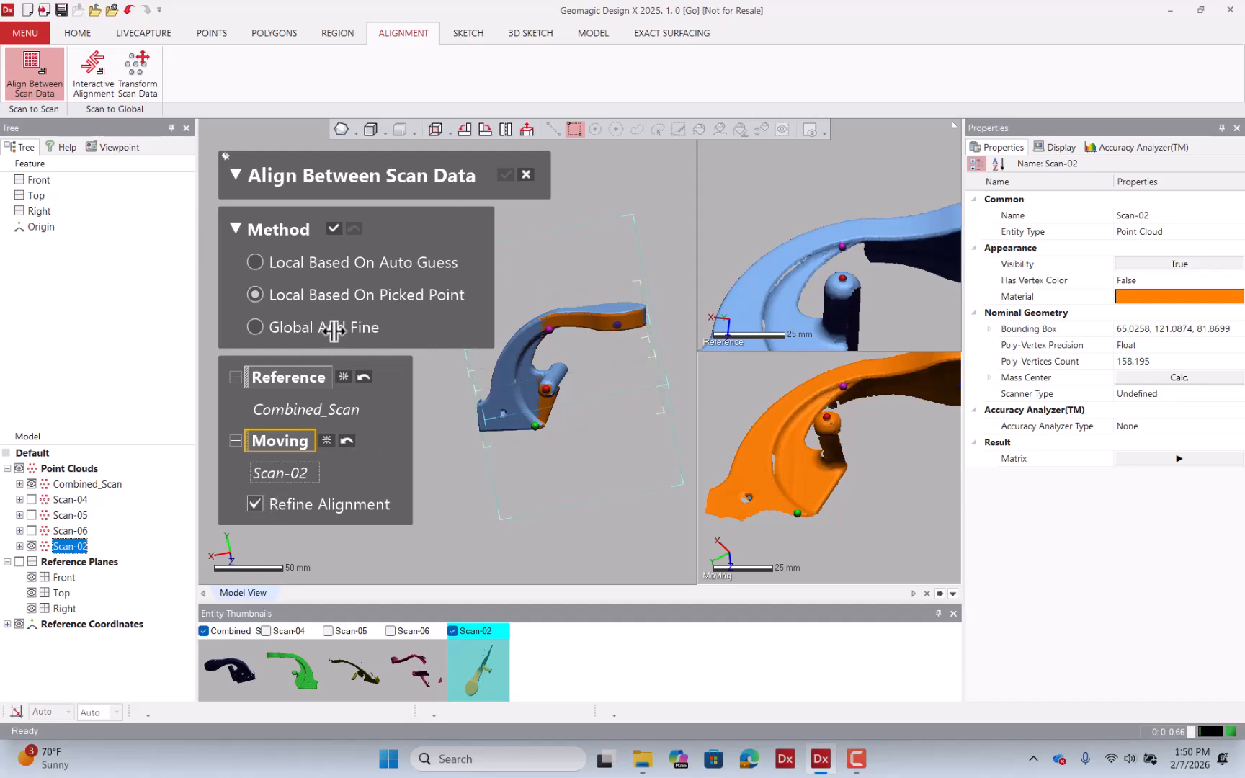
pyautogui.click(334, 230)
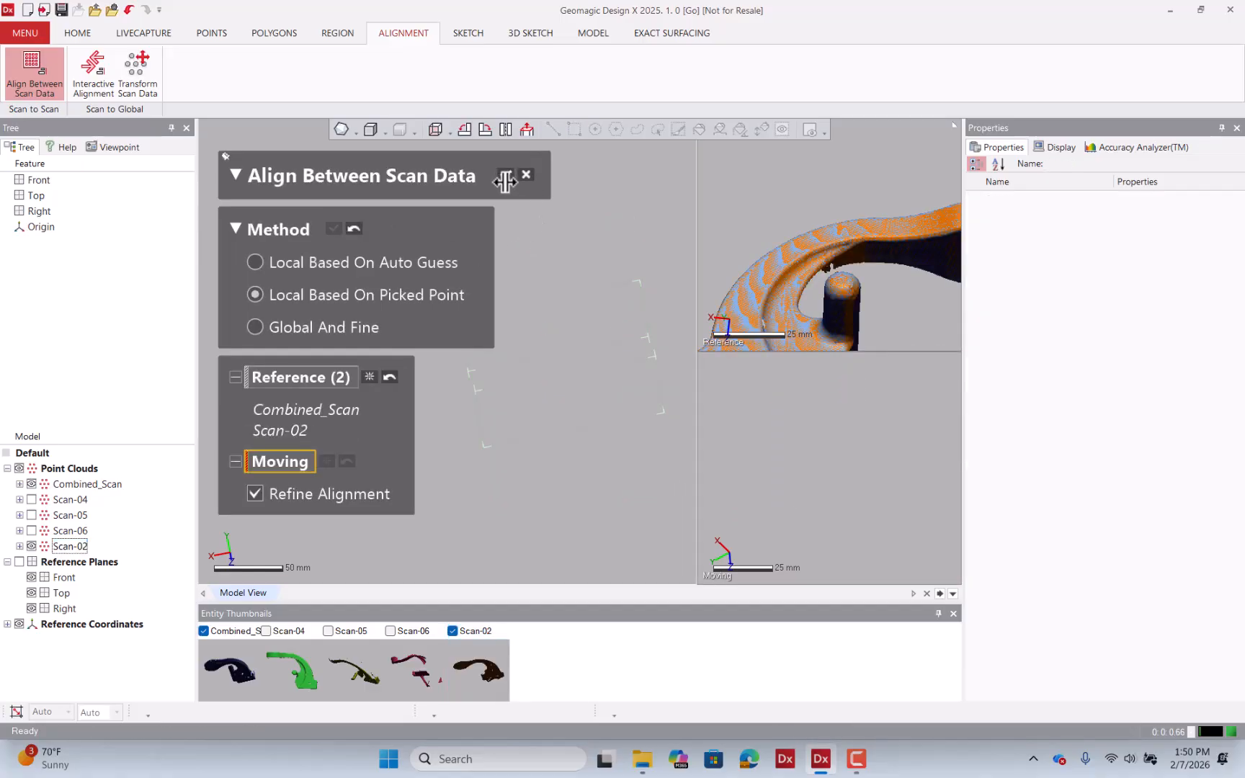
pyautogui.click(502, 175)
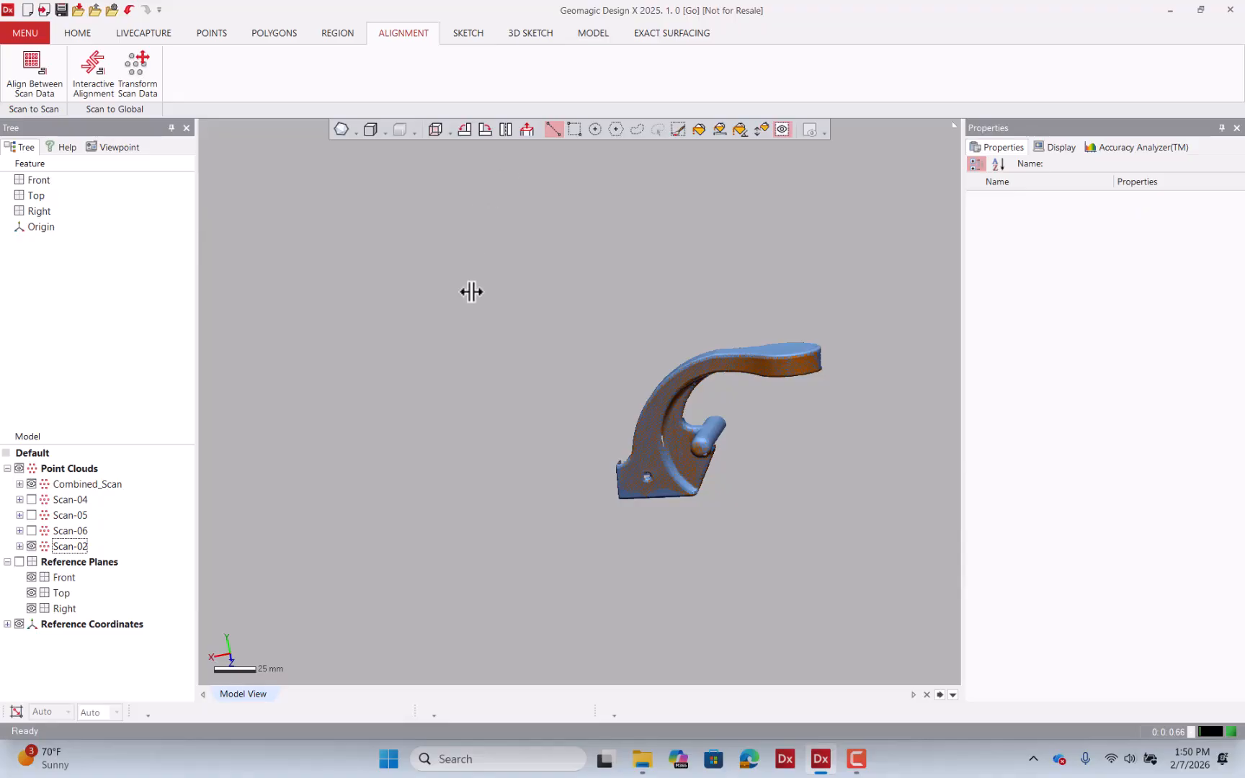
# - Try a Global And Fine scan alignment with Combined_Scan as the reference and Scan-02 as the moving scan
pyautogui.moveTo(471, 291)
pyautogui.mouseDown(button='right')
pyautogui.moveTo(717, 325)
pyautogui.moveTo(628, 308)
pyautogui.moveTo(686, 225)
pyautogui.moveTo(628, 365)
pyautogui.moveTo(542, 315)
pyautogui.mouseUp(button='right')
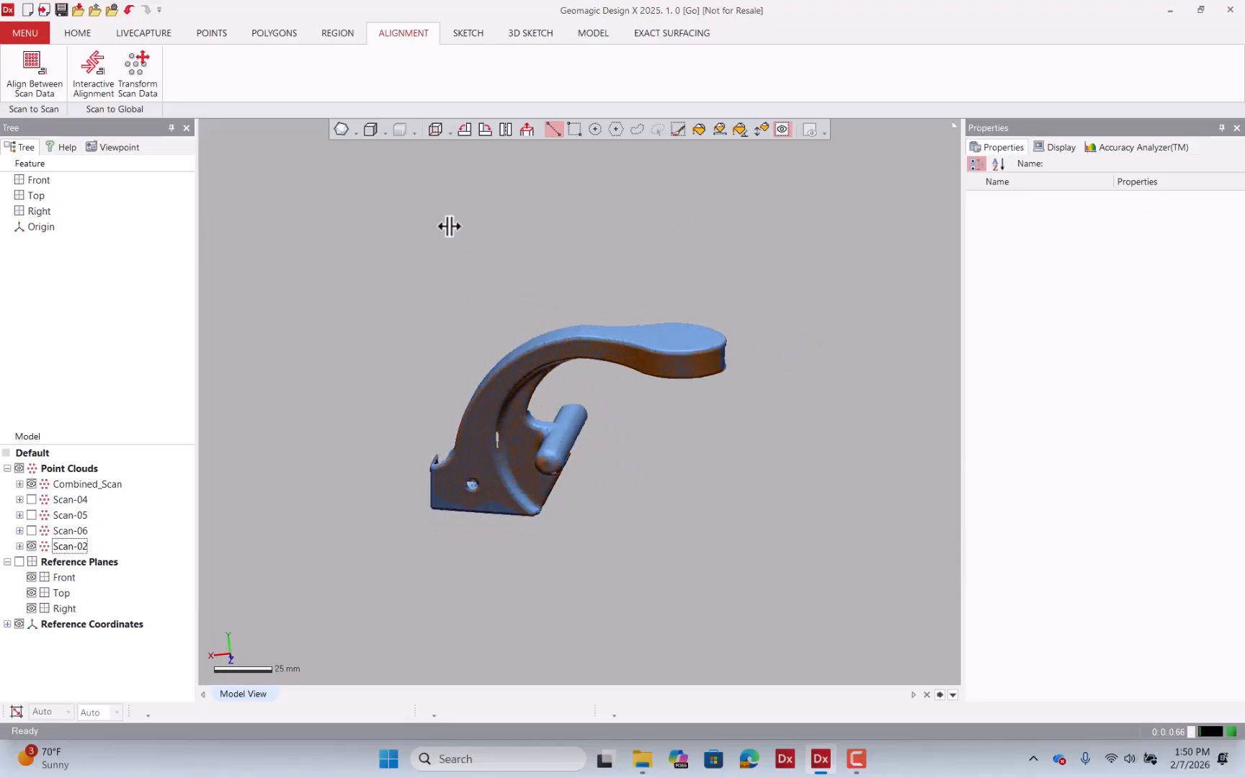
pyautogui.click(24, 85)
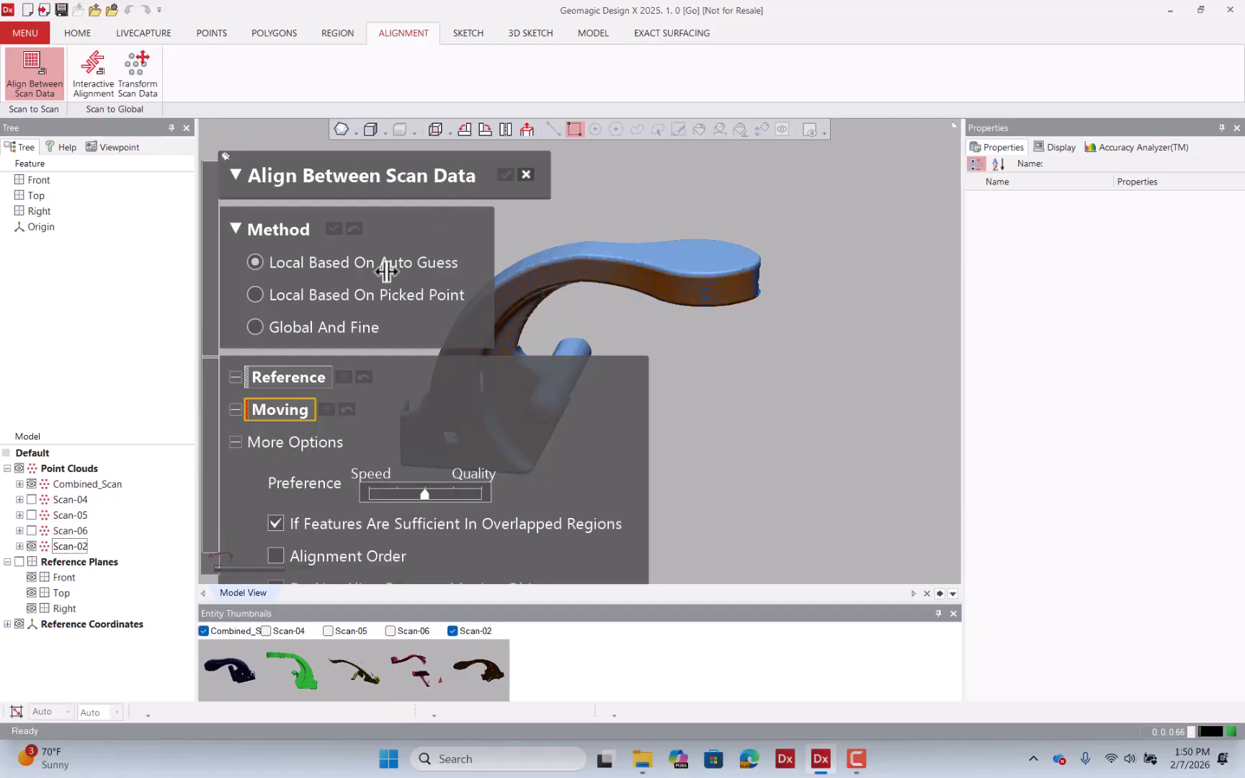
pyautogui.click(255, 326)
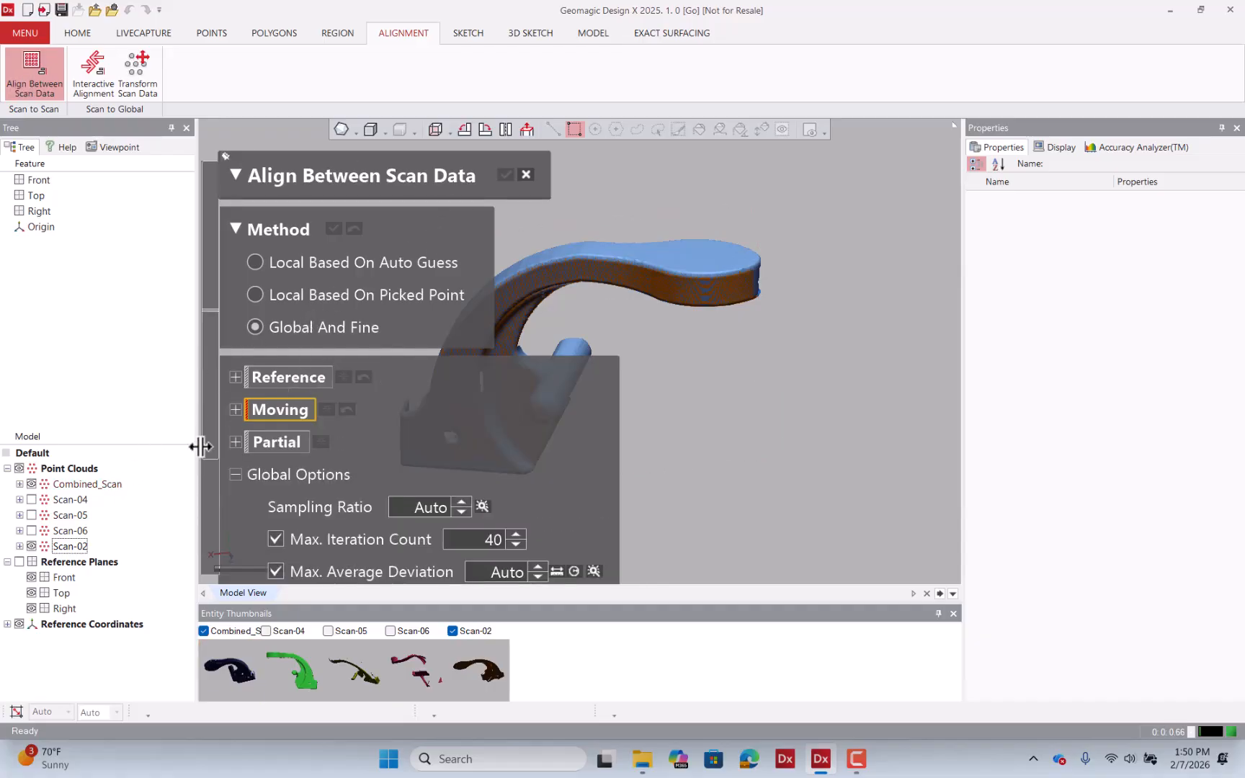
pyautogui.click(282, 380)
pyautogui.click(108, 483)
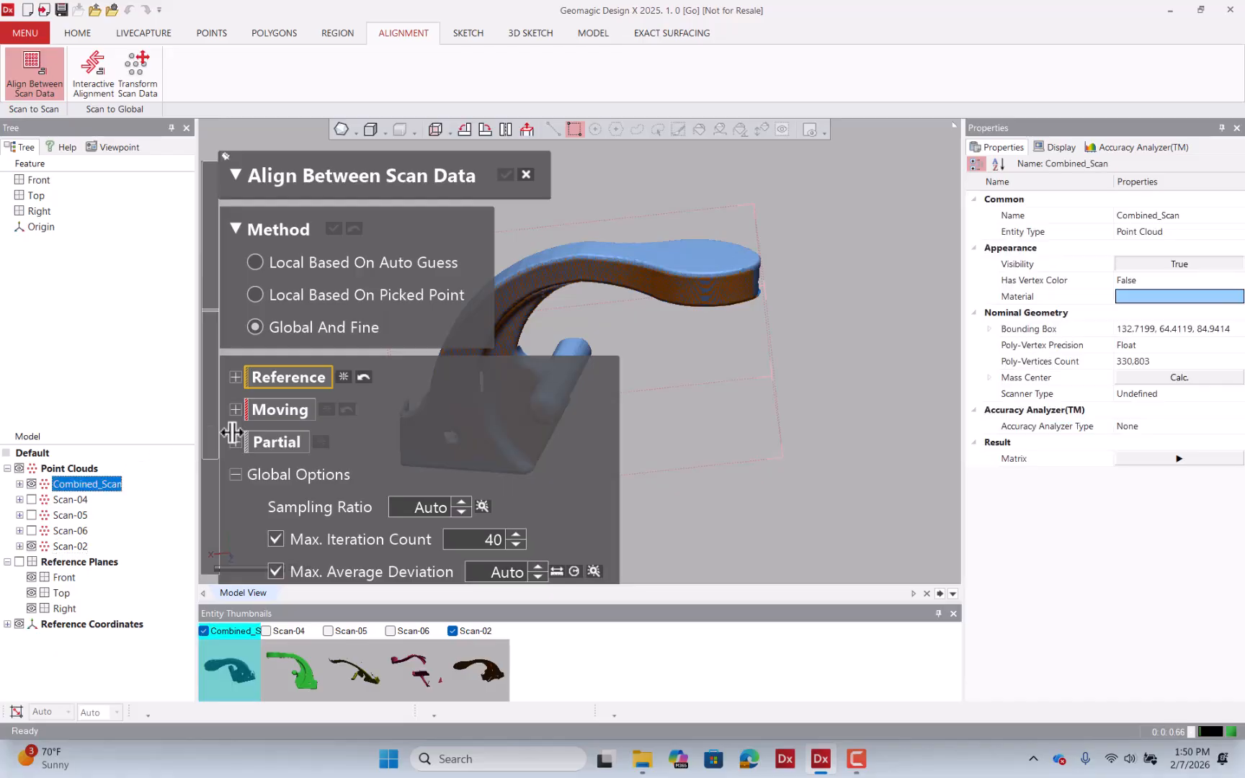
pyautogui.click(273, 410)
pyautogui.click(79, 546)
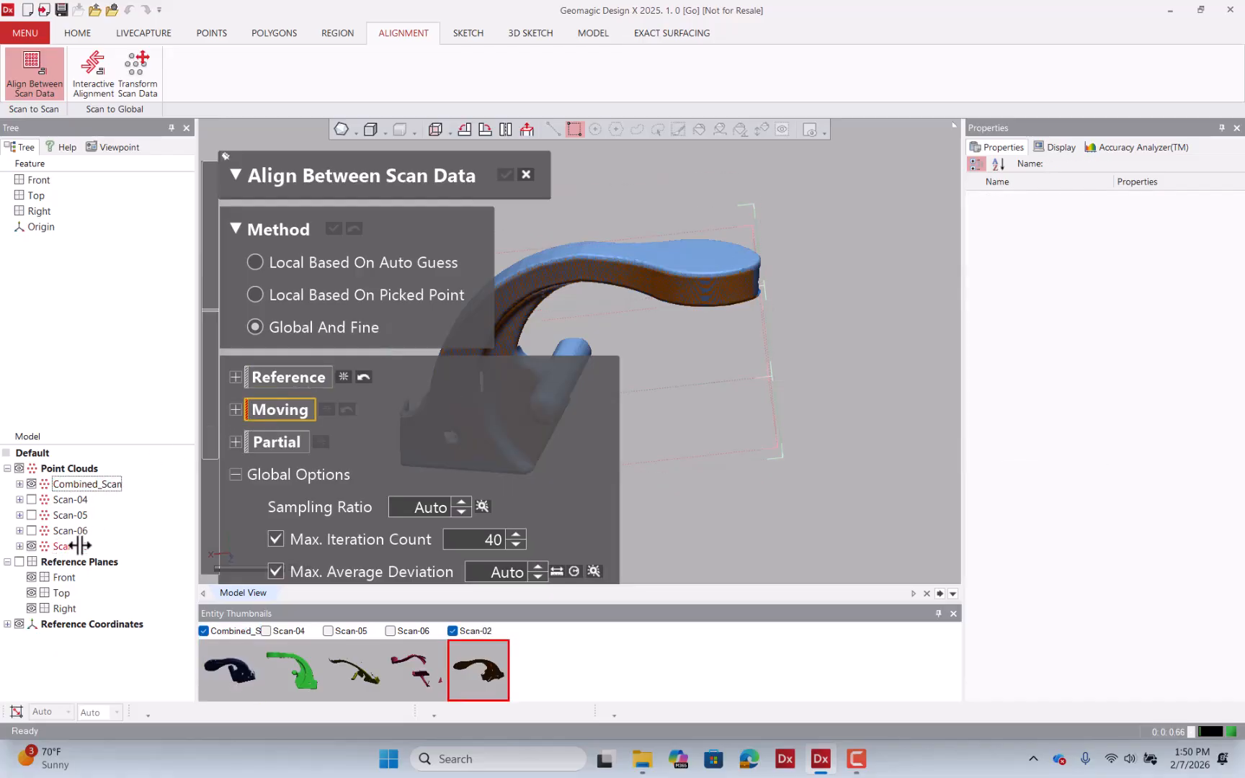
pyautogui.click(336, 230)
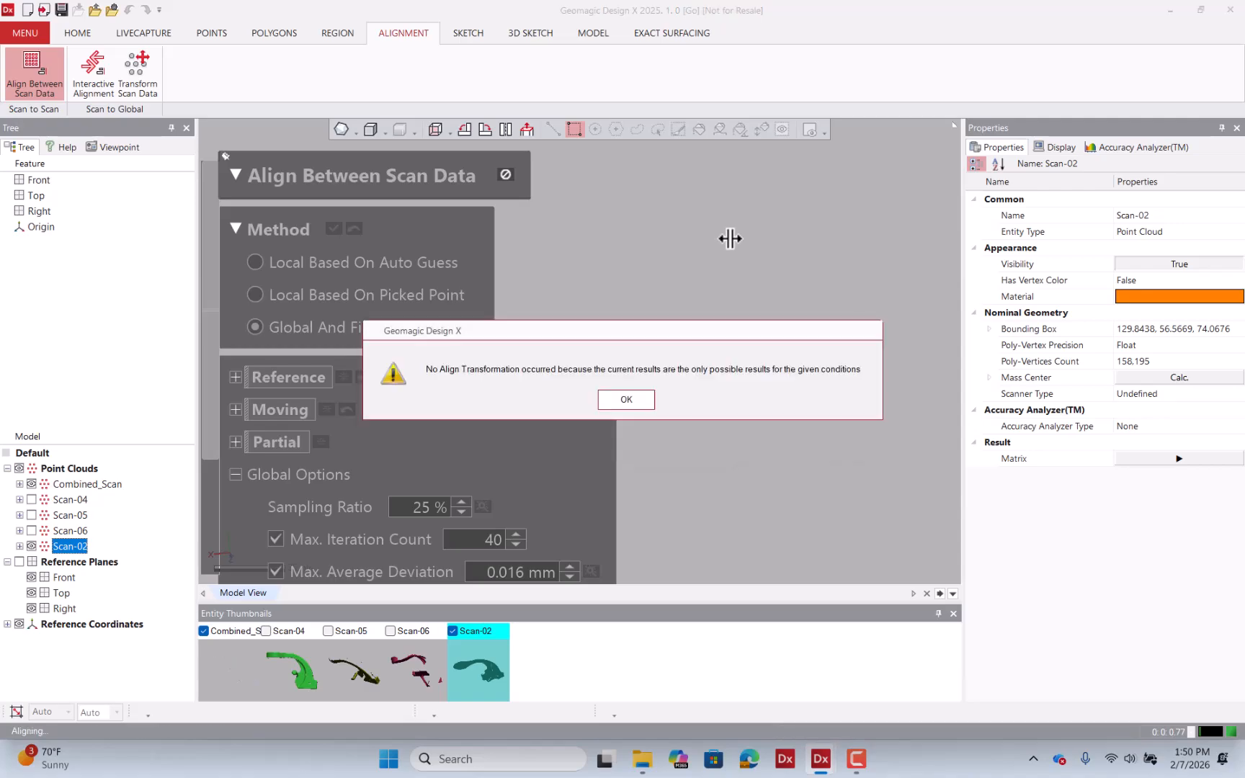
pyautogui.click(628, 399)
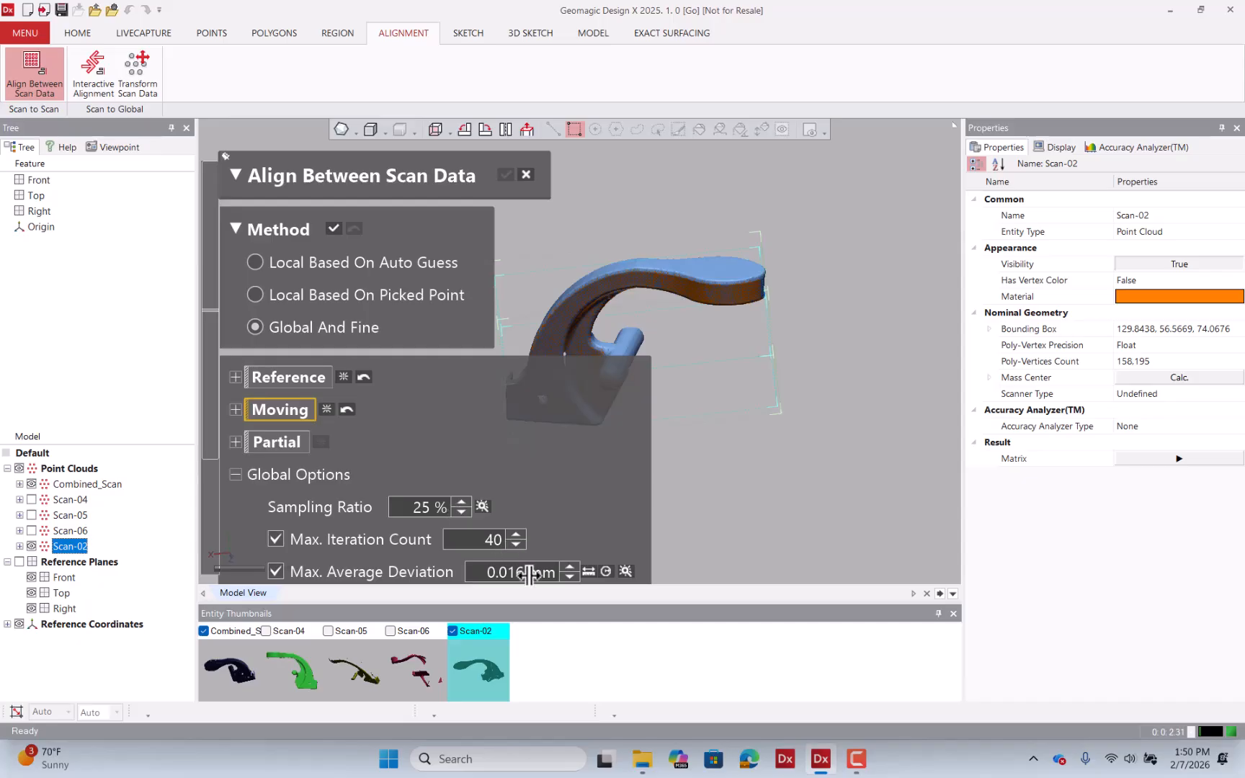
# - Retry the alignment with a 50% sampling ratio and set the ratio back to 25%
pyautogui.click(420, 509)
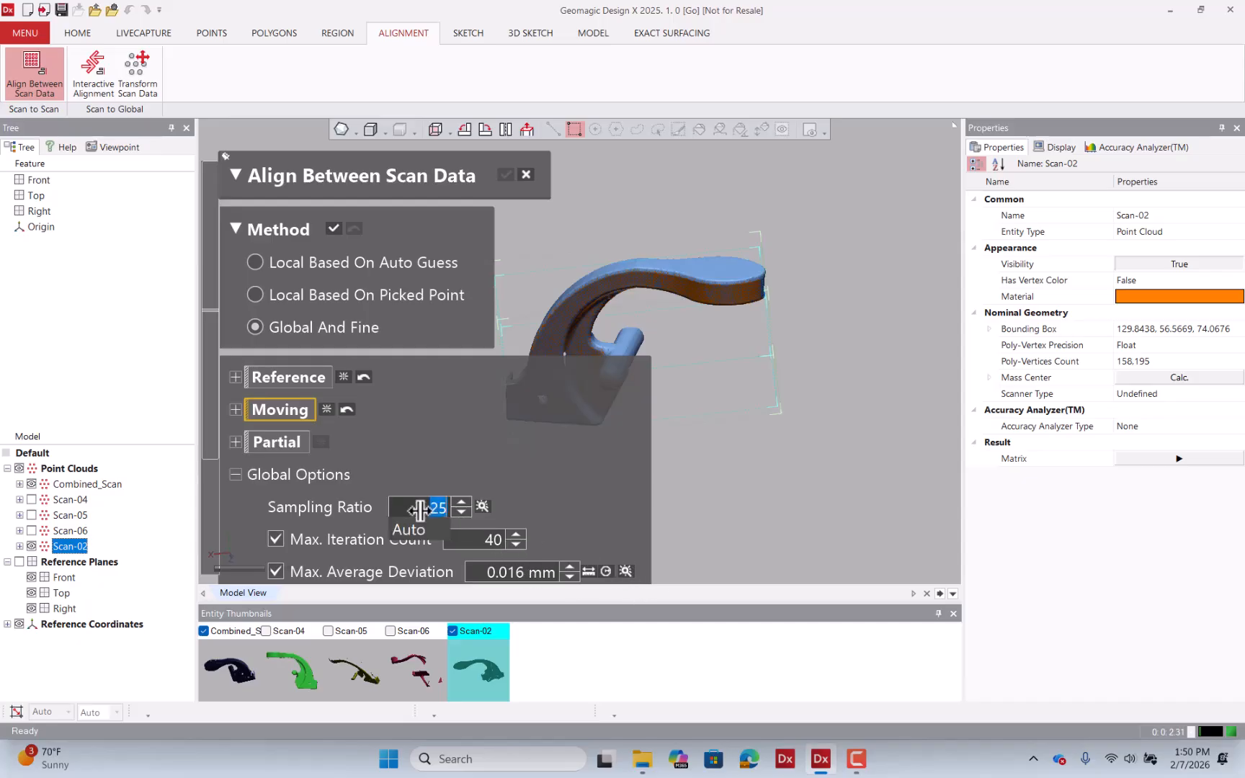
pyautogui.write('50')
pyautogui.press('Return')
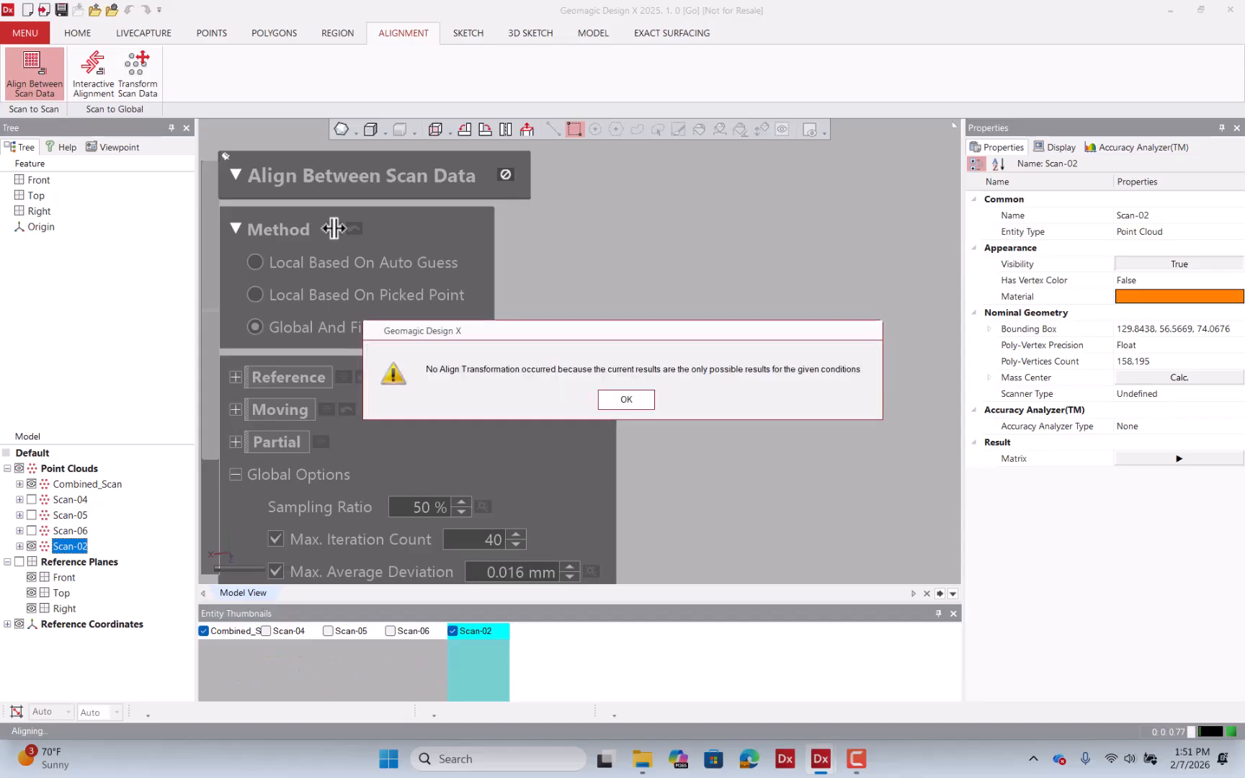
pyautogui.click(630, 399)
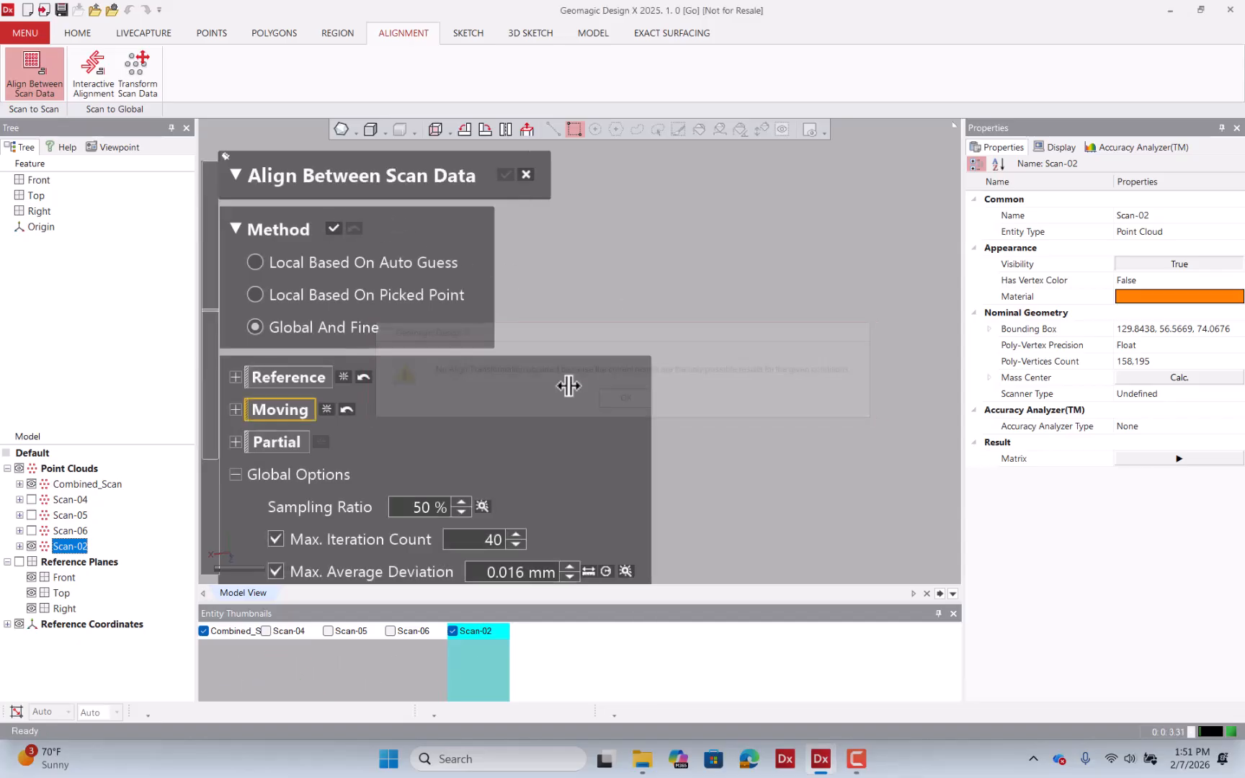
pyautogui.click(433, 507)
pyautogui.write('25')
pyautogui.press('Return')
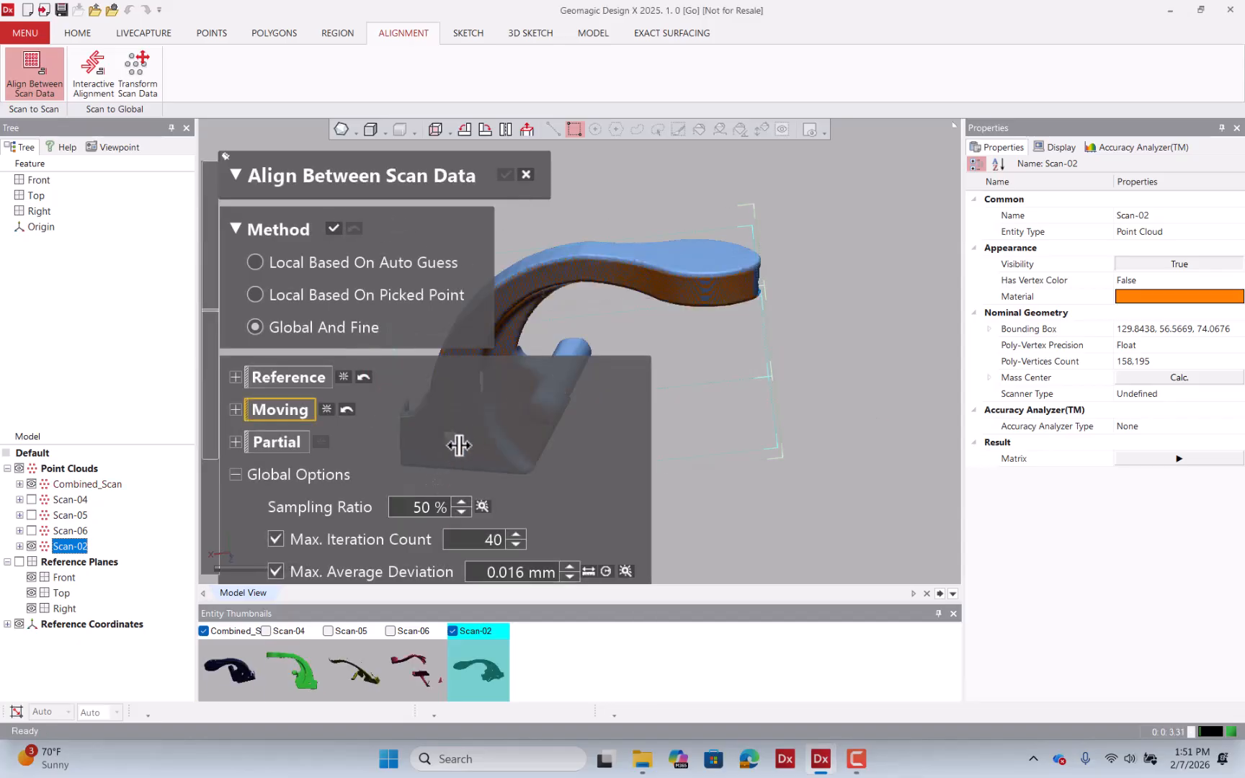
# - Clear the reference scan, set both Combined_Scan and Scan-02 as moving scans, run the Global And Fine alignment and accept it
pyautogui.scroll(-2, 516, 462)
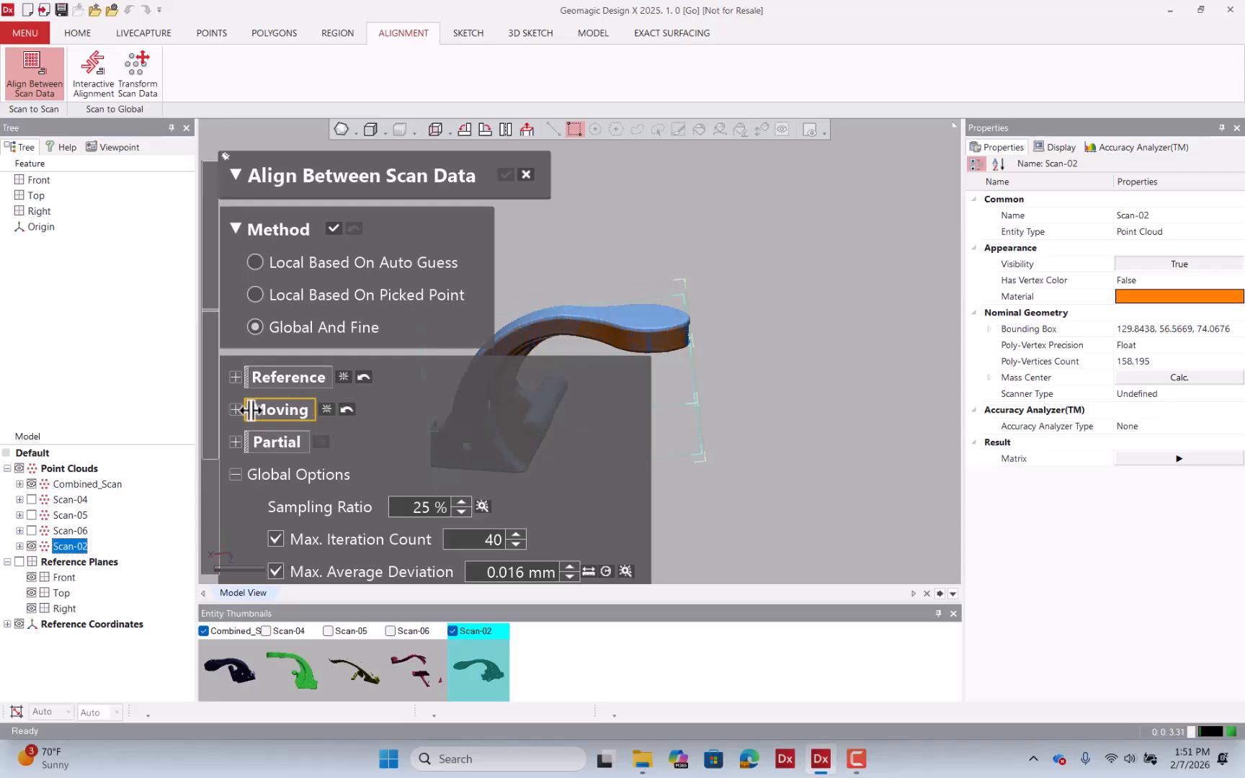
pyautogui.click(234, 407)
pyautogui.click(236, 375)
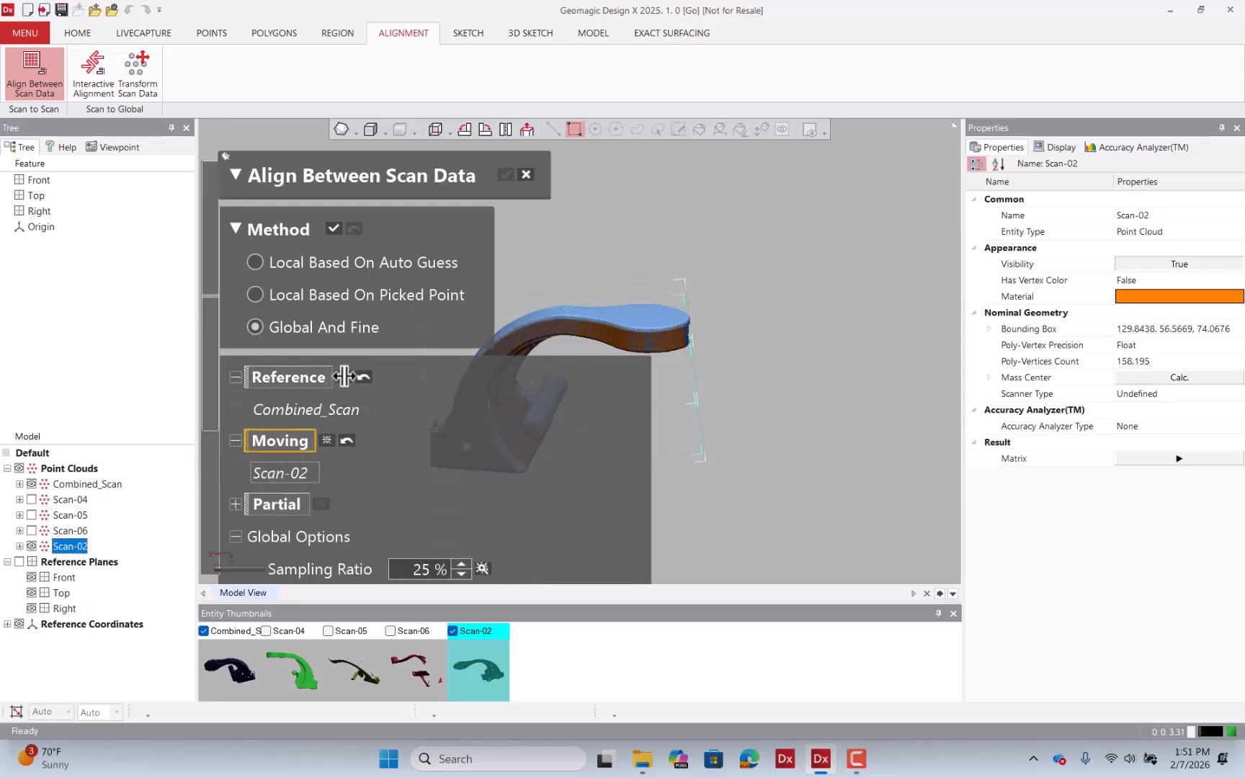
pyautogui.click(327, 383)
pyautogui.click(283, 409)
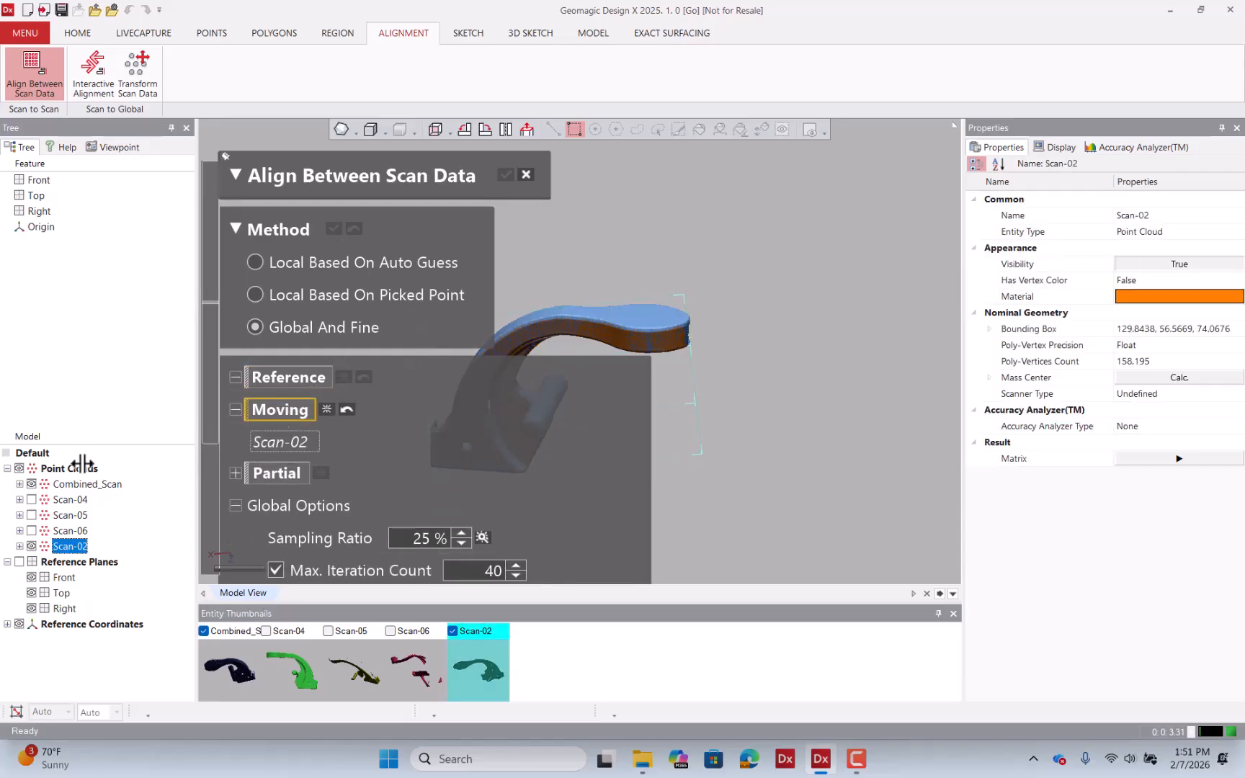
pyautogui.click(87, 484)
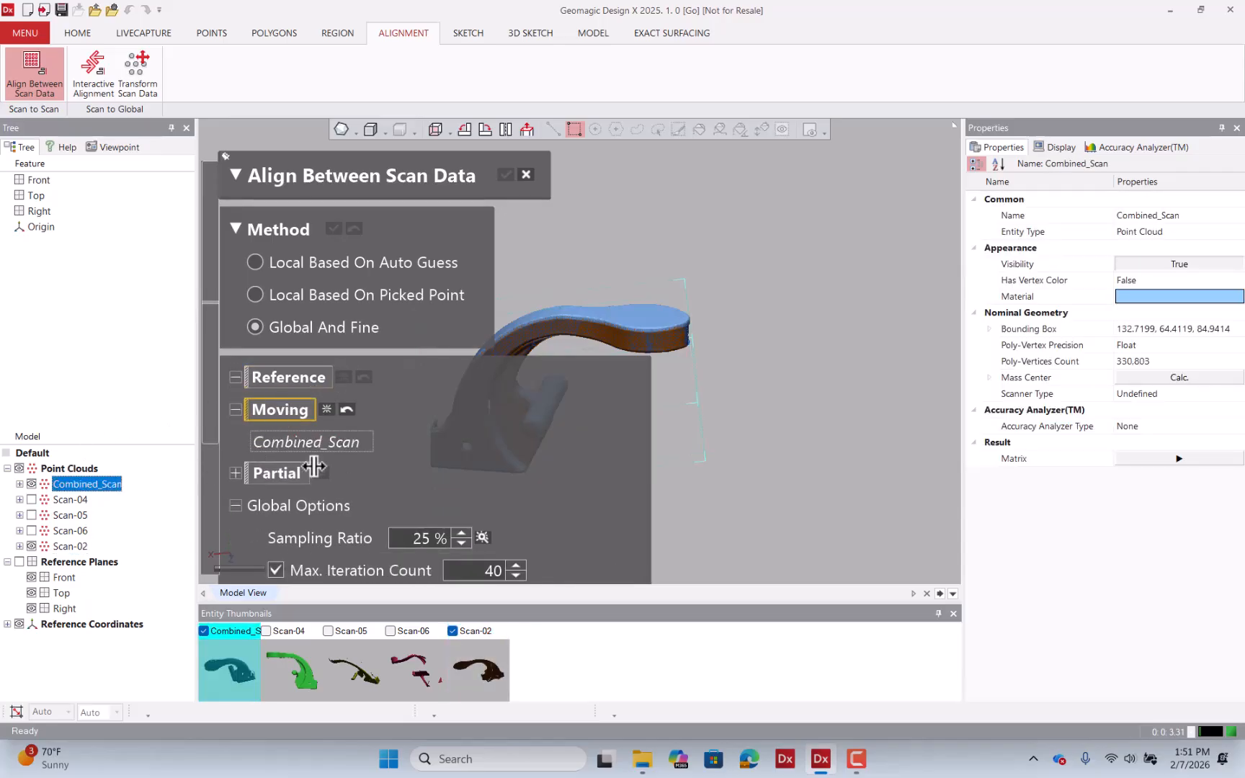
pyautogui.keyDown('ctrl'); pyautogui.click(72, 546); pyautogui.keyUp('ctrl')
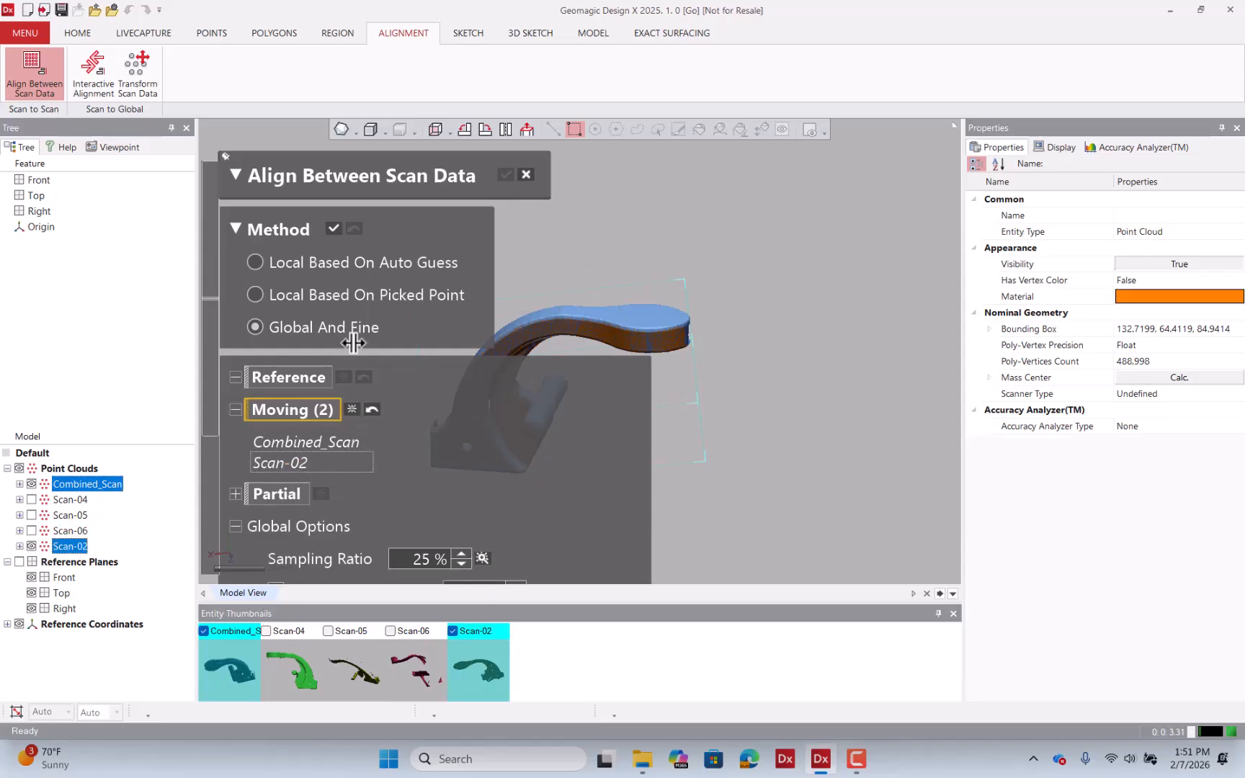
pyautogui.click(332, 225)
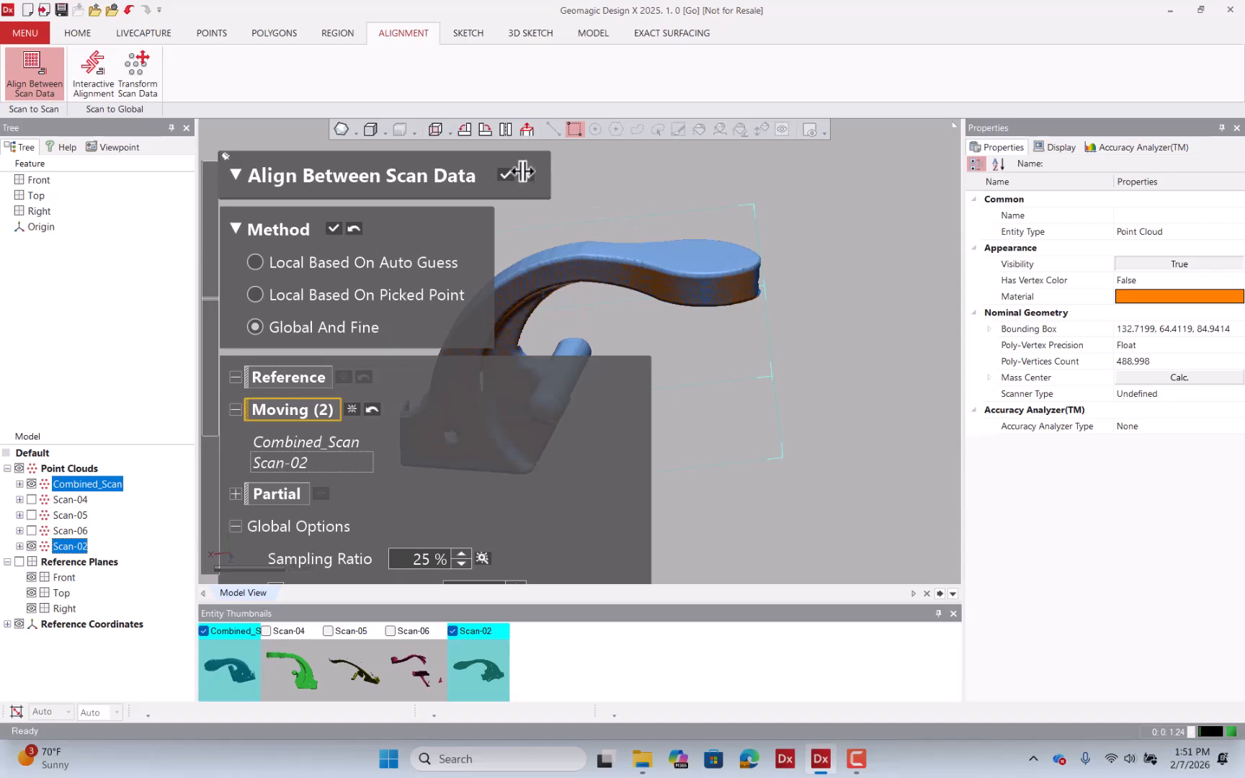
pyautogui.click(507, 173)
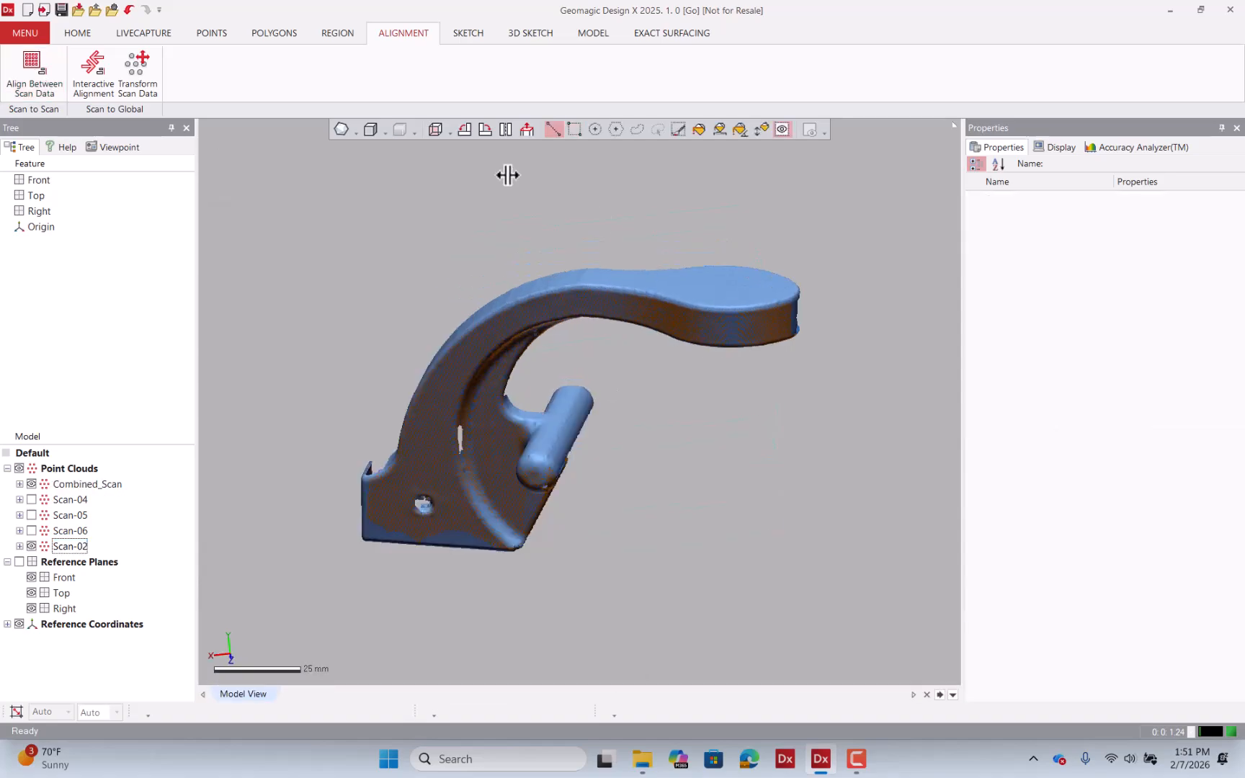
# - Combine Combined_Scan and Scan-02 into one point cloud, removing the overlap region
pyautogui.moveTo(581, 339); pyautogui.dragTo(655, 220, button='right')
pyautogui.moveTo(624, 272)
pyautogui.mouseDown(button='right')
pyautogui.moveTo(589, 294)
pyautogui.moveTo(643, 413)
pyautogui.moveTo(539, 372)
pyautogui.moveTo(552, 373)
pyautogui.mouseUp(button='right')
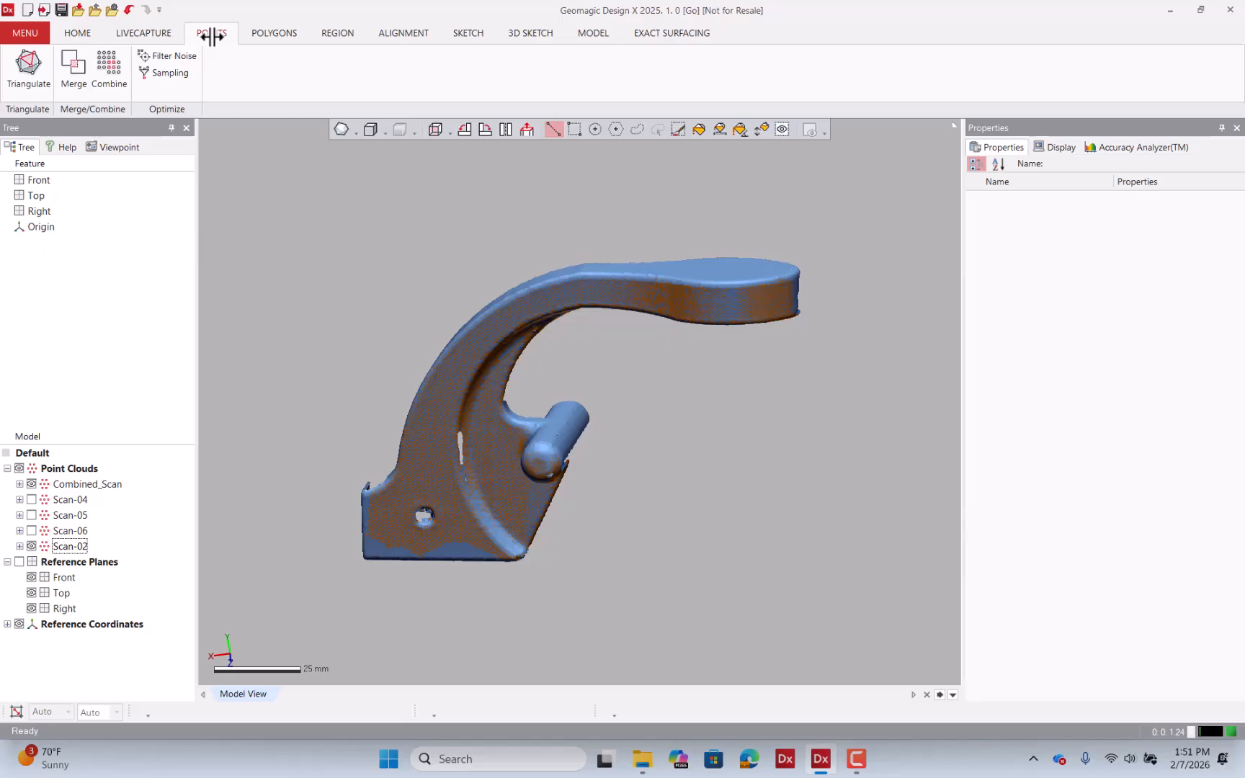
pyautogui.click(109, 66)
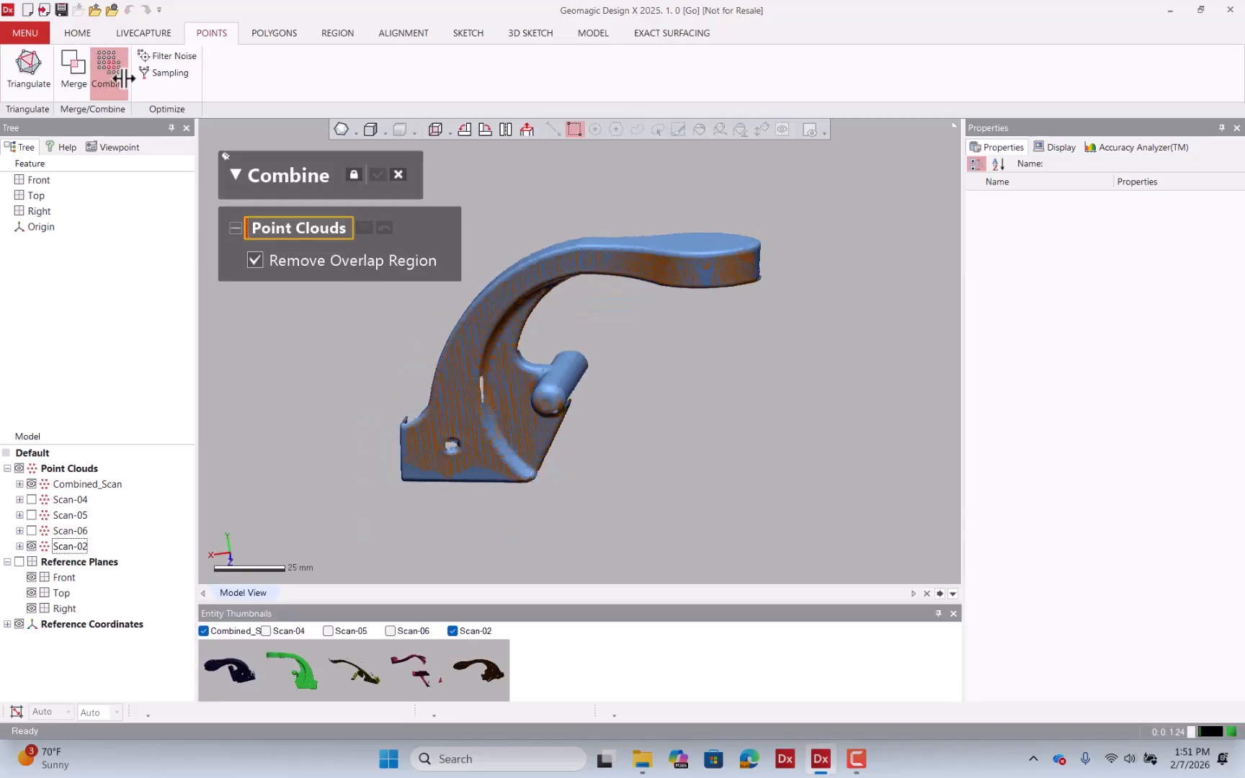
pyautogui.moveTo(808, 191); pyautogui.dragTo(346, 497)
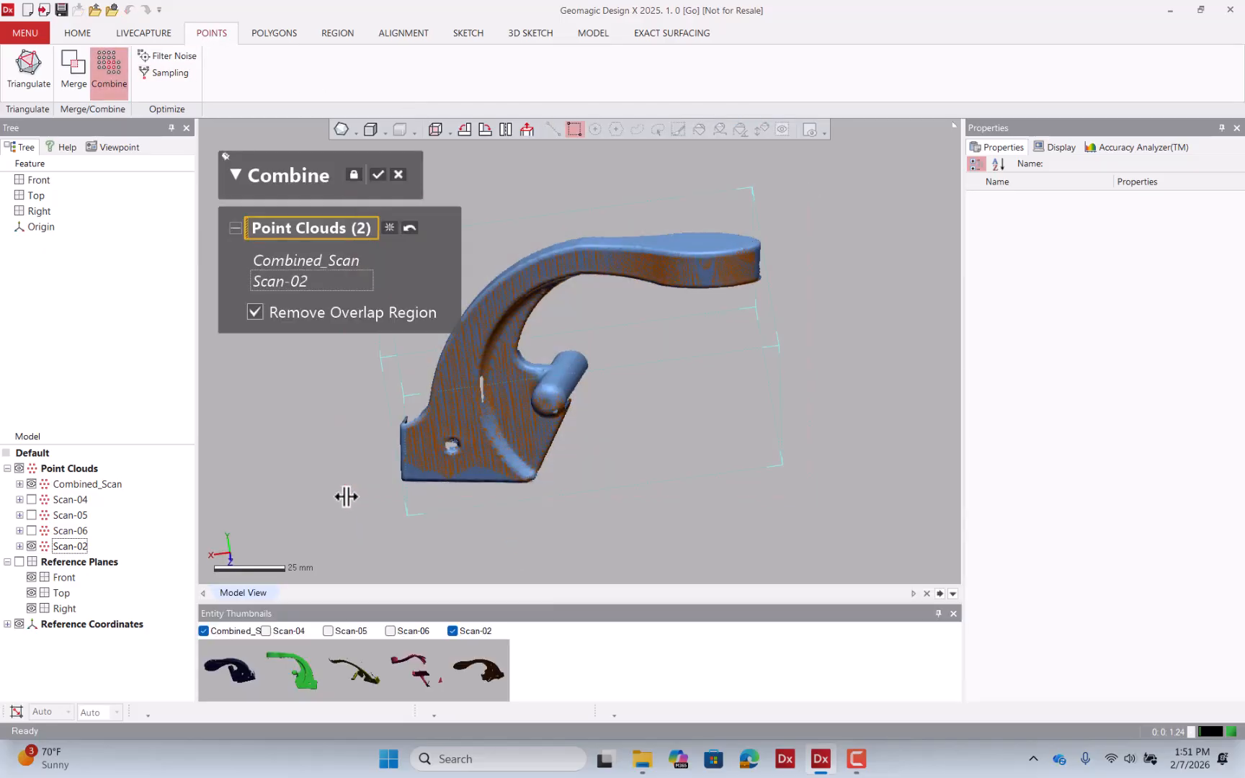
pyautogui.click(256, 311)
pyautogui.click(380, 174)
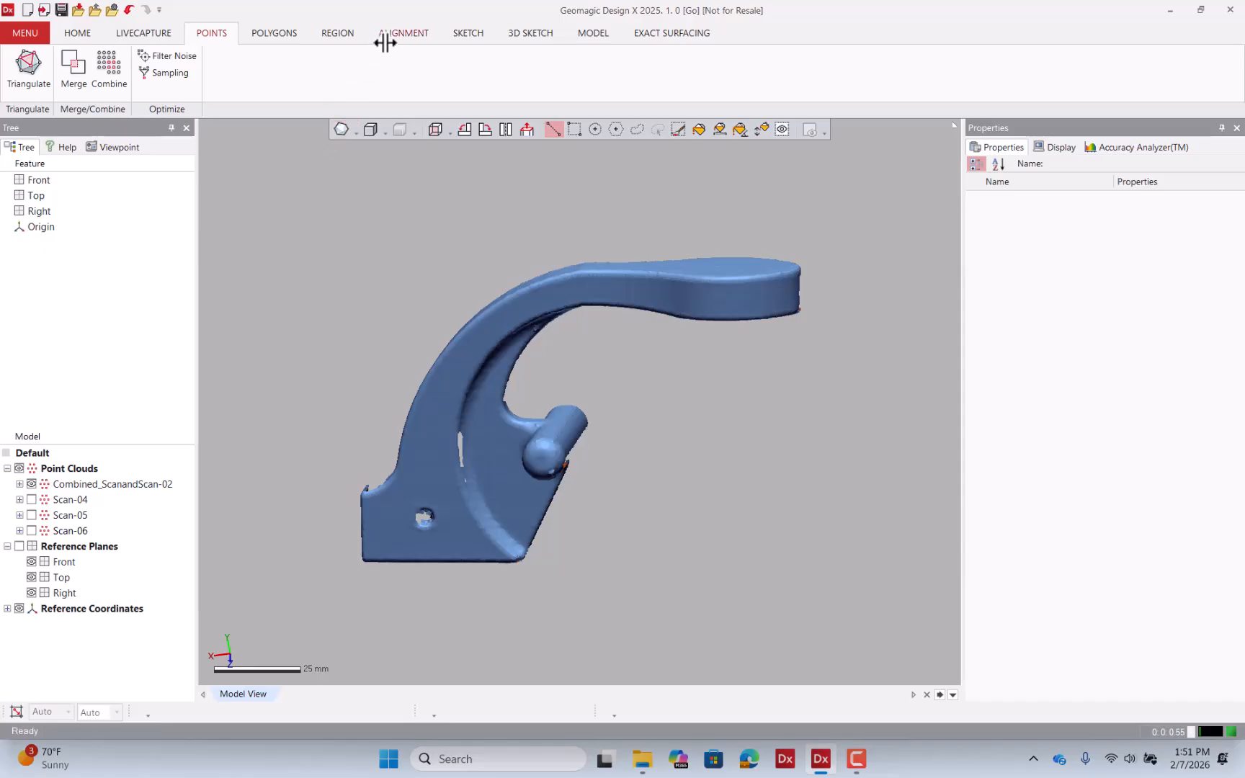
# - Set up a scan-to-scan alignment with Combined_ScanandScan-02 as the reference and Scan-04 as the moving scan, and make Scan-04 visible
pyautogui.click(389, 34)
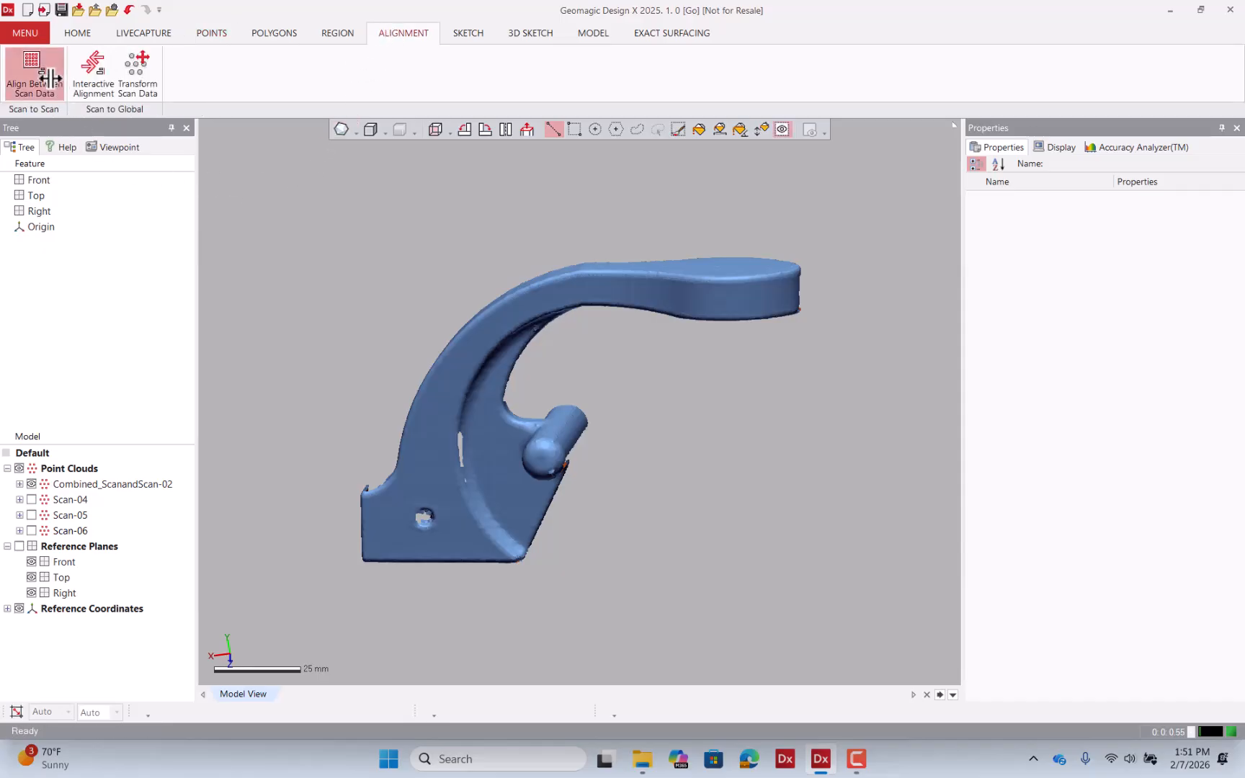
pyautogui.click(33, 72)
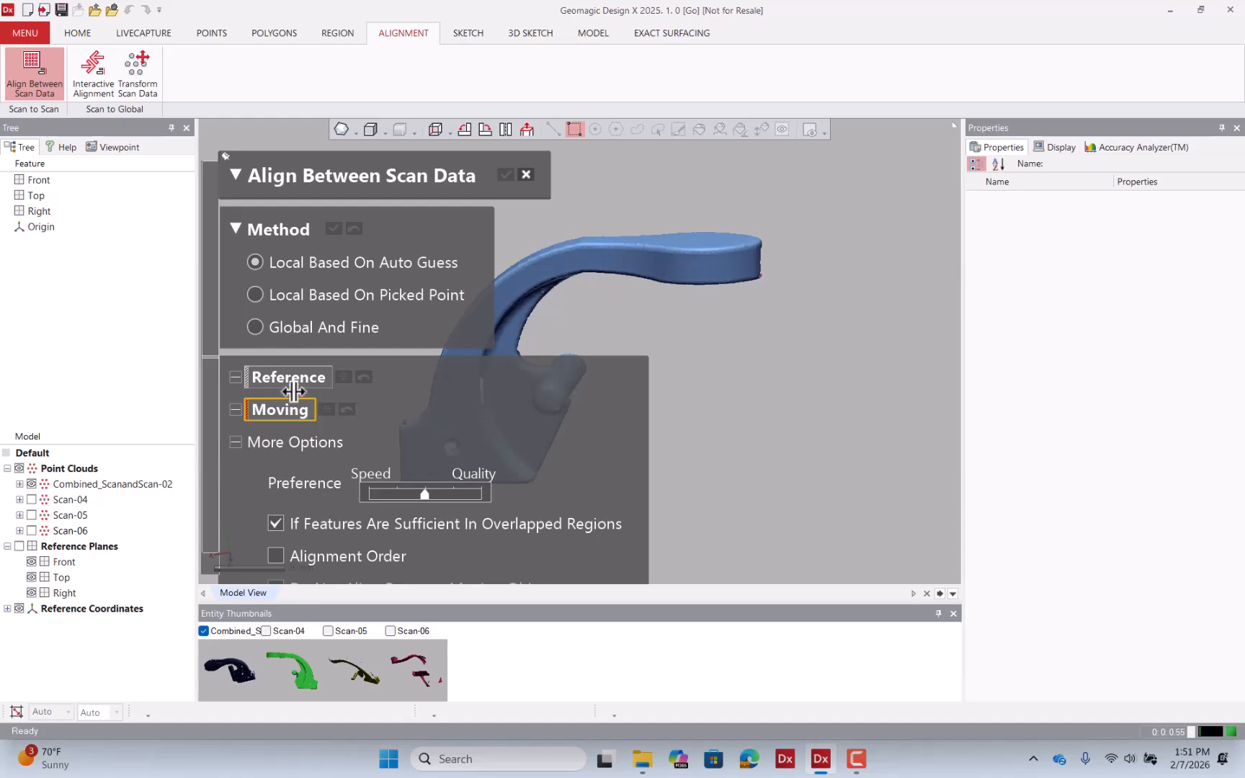
pyautogui.click(292, 377)
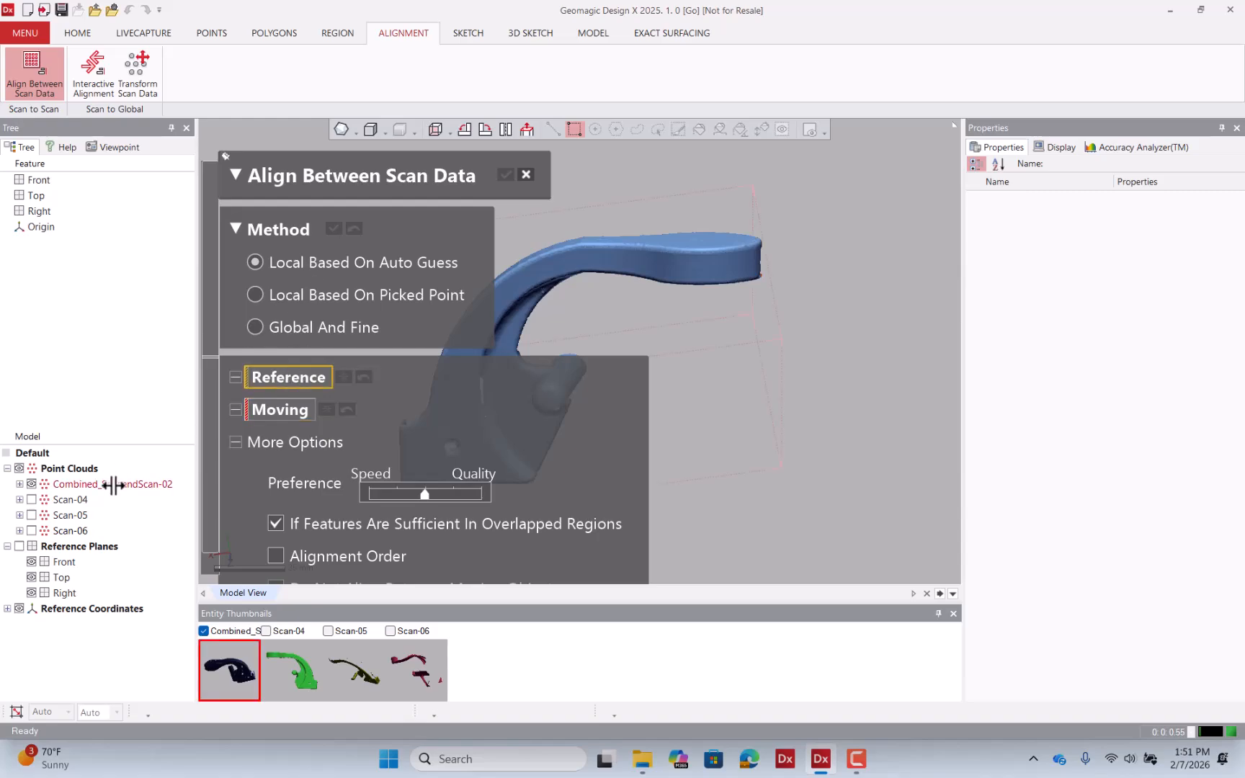
pyautogui.click(113, 485)
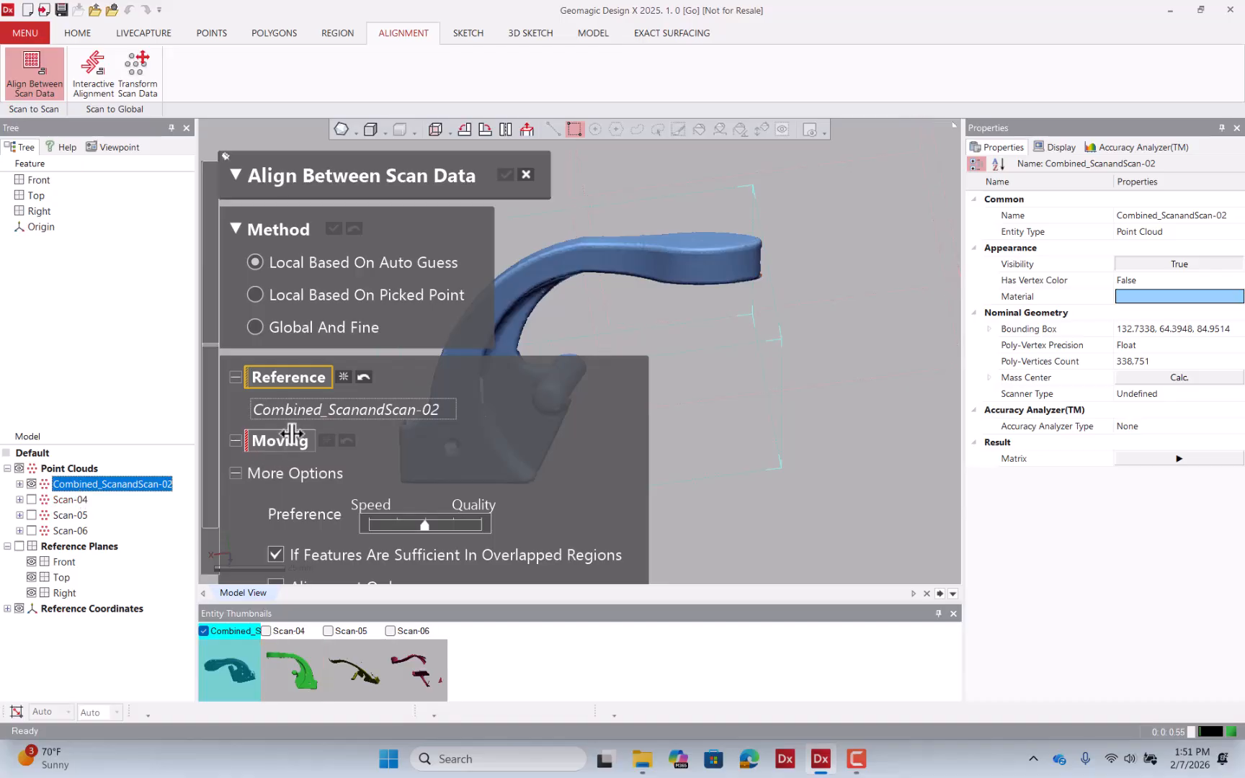
pyautogui.click(75, 499)
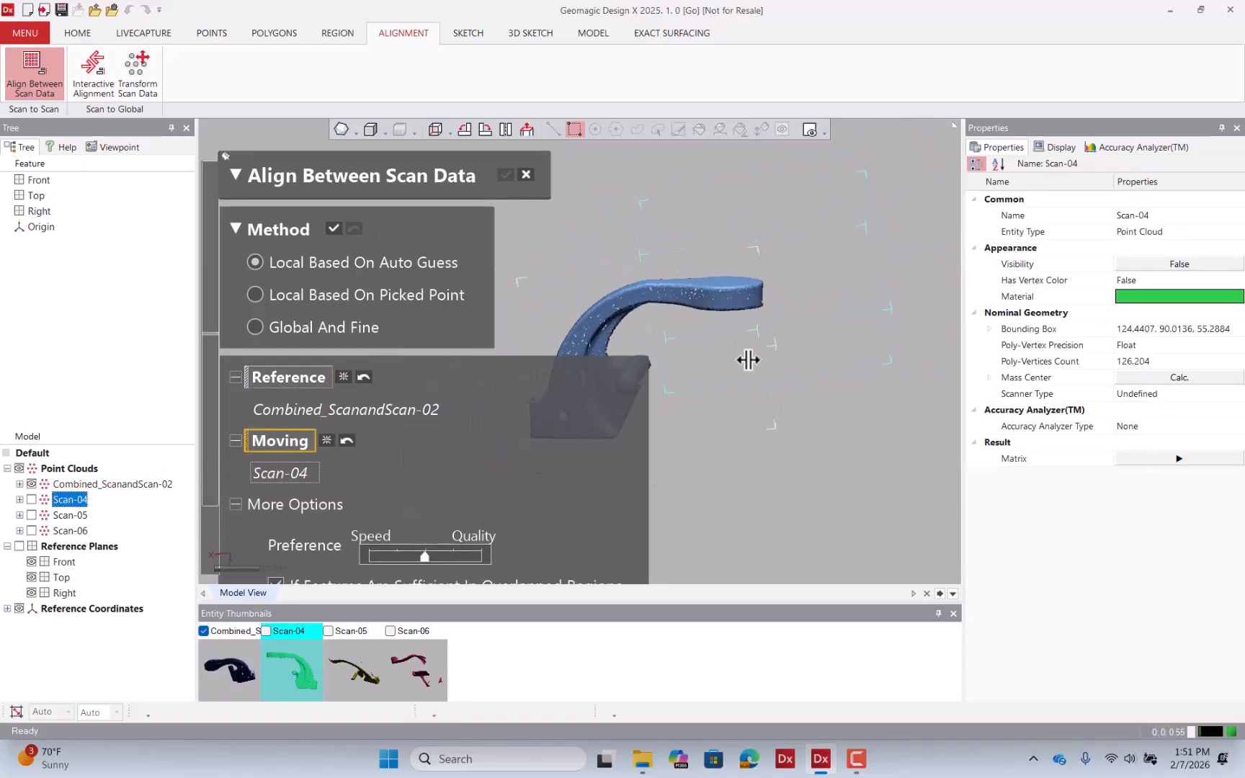
pyautogui.scroll(-5, 749, 346)
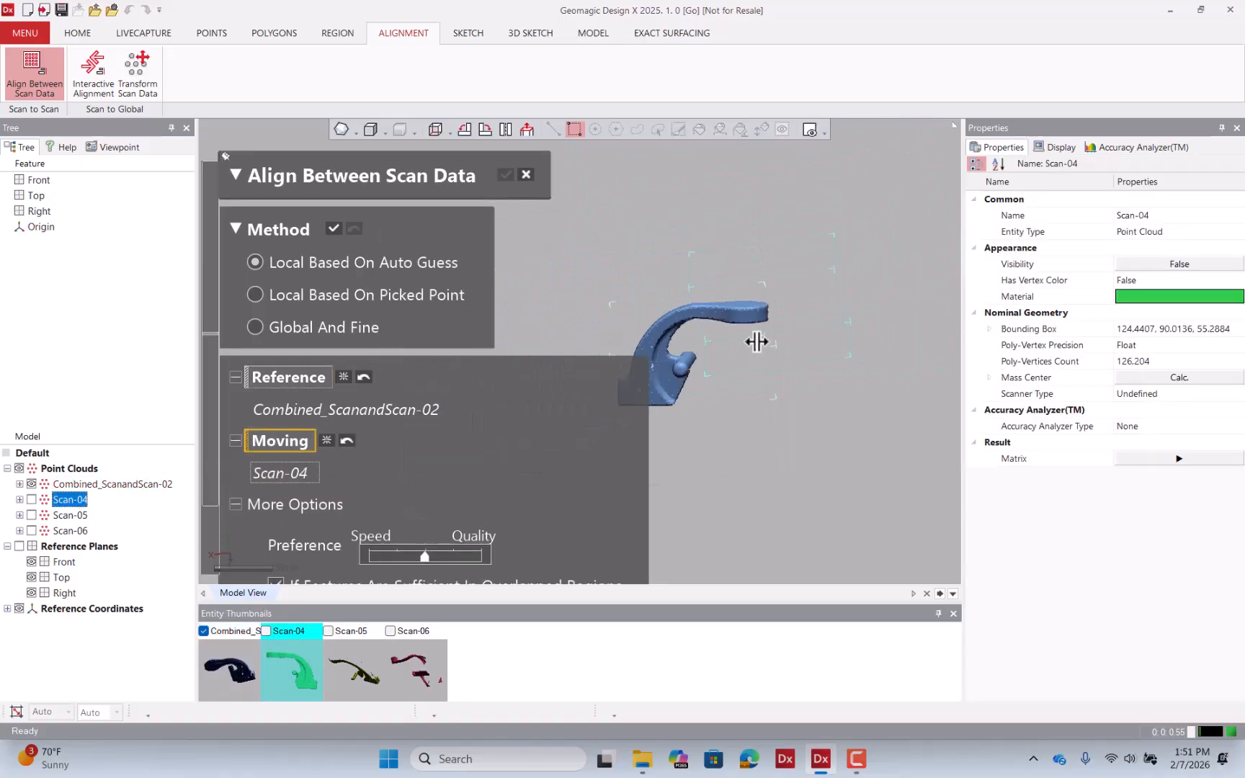
pyautogui.click(31, 500)
pyautogui.moveTo(649, 324)
pyautogui.mouseDown(button='right')
pyautogui.moveTo(864, 436)
pyautogui.moveTo(633, 304)
pyautogui.moveTo(624, 328)
pyautogui.mouseUp(button='right')
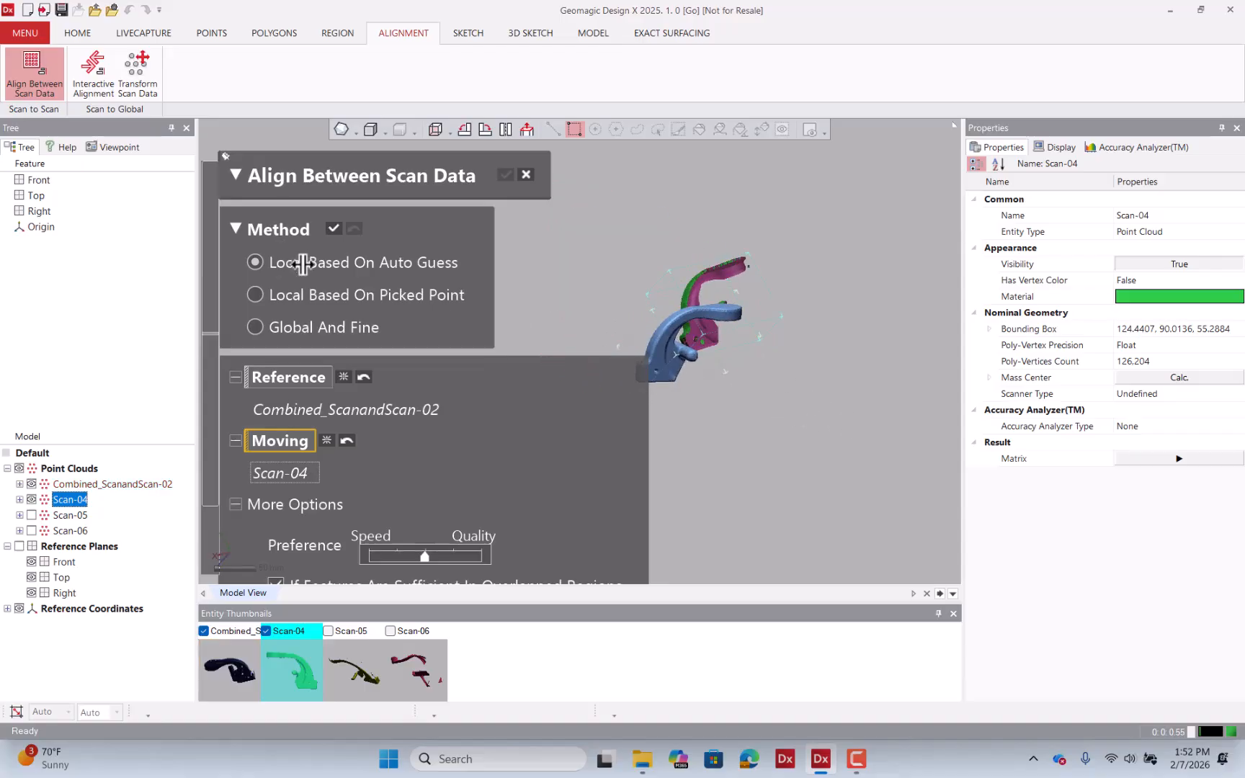
pyautogui.click(233, 229)
pyautogui.click(233, 229)
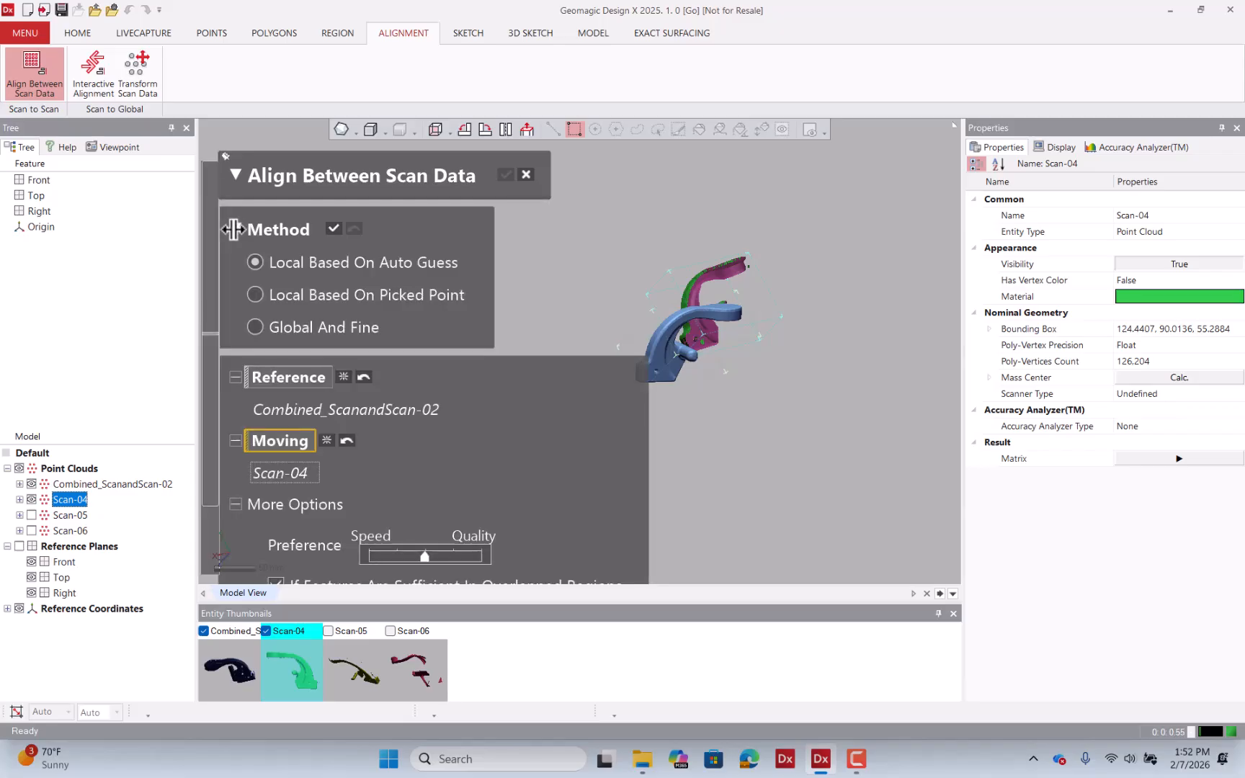
# - Align Scan-04 to Combined_ScanandScan-02 with the Local Based On Auto Guess method and accept the result
pyautogui.click(231, 377)
pyautogui.click(235, 408)
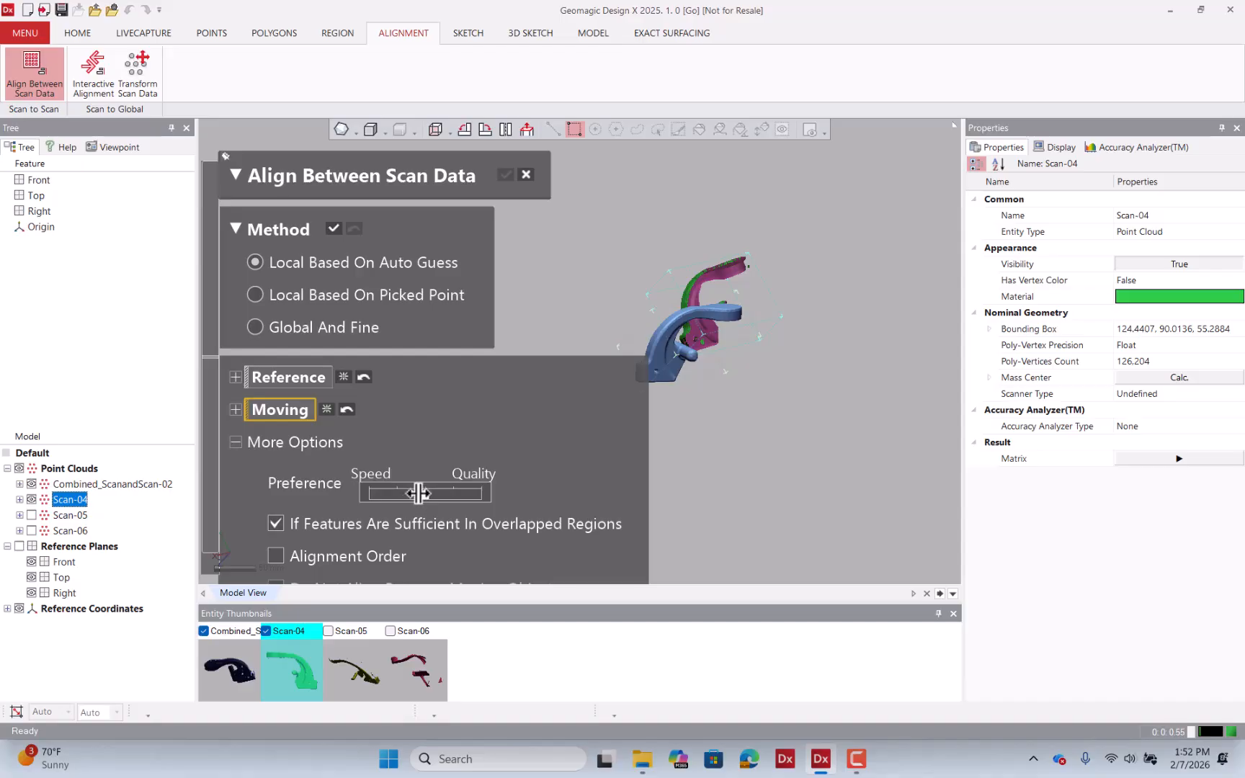
pyautogui.moveTo(418, 492); pyautogui.dragTo(432, 497)
pyautogui.click(940, 615)
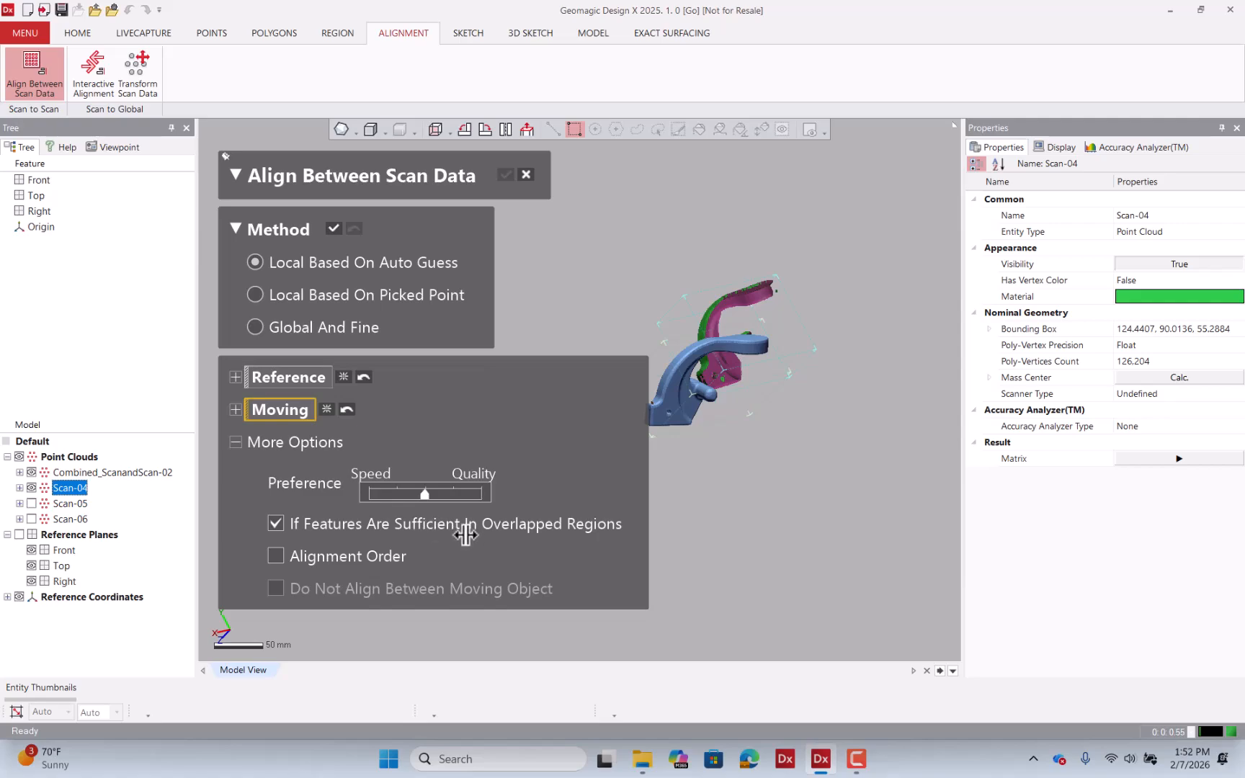
pyautogui.click(332, 228)
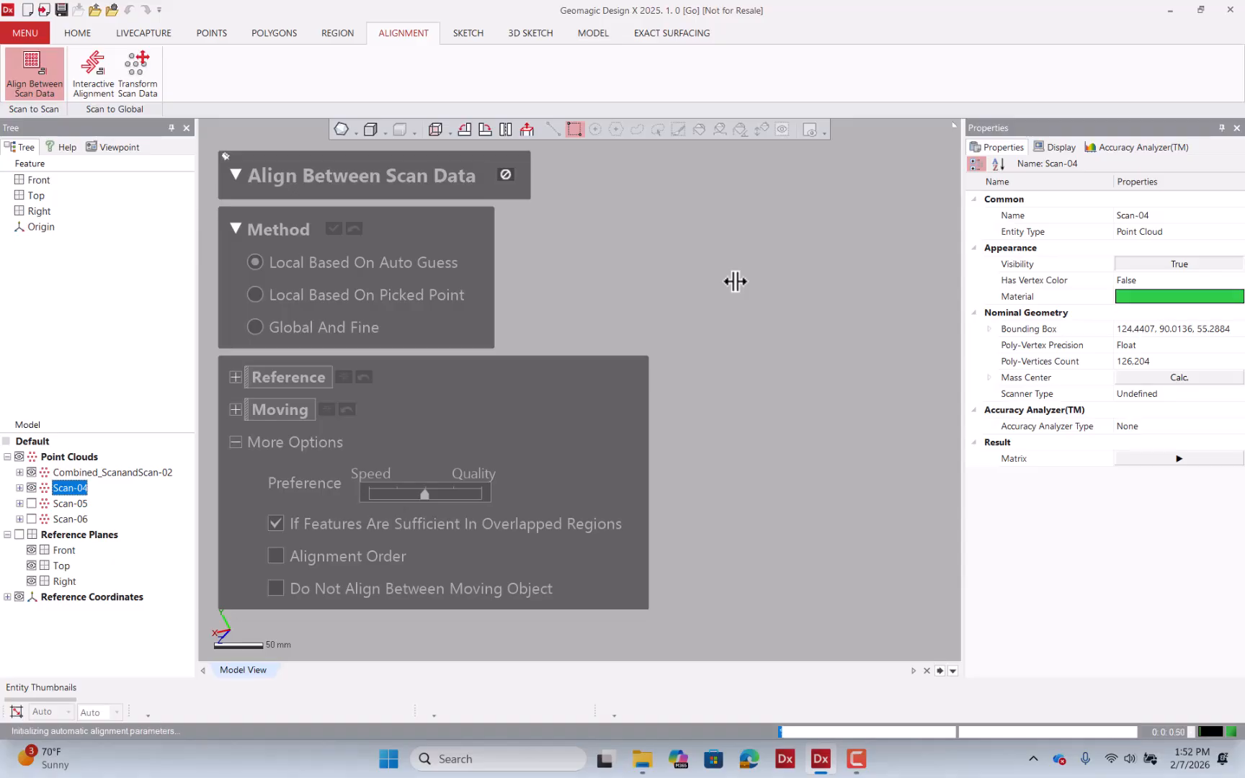
pyautogui.moveTo(781, 257); pyautogui.dragTo(581, 222, button='right')
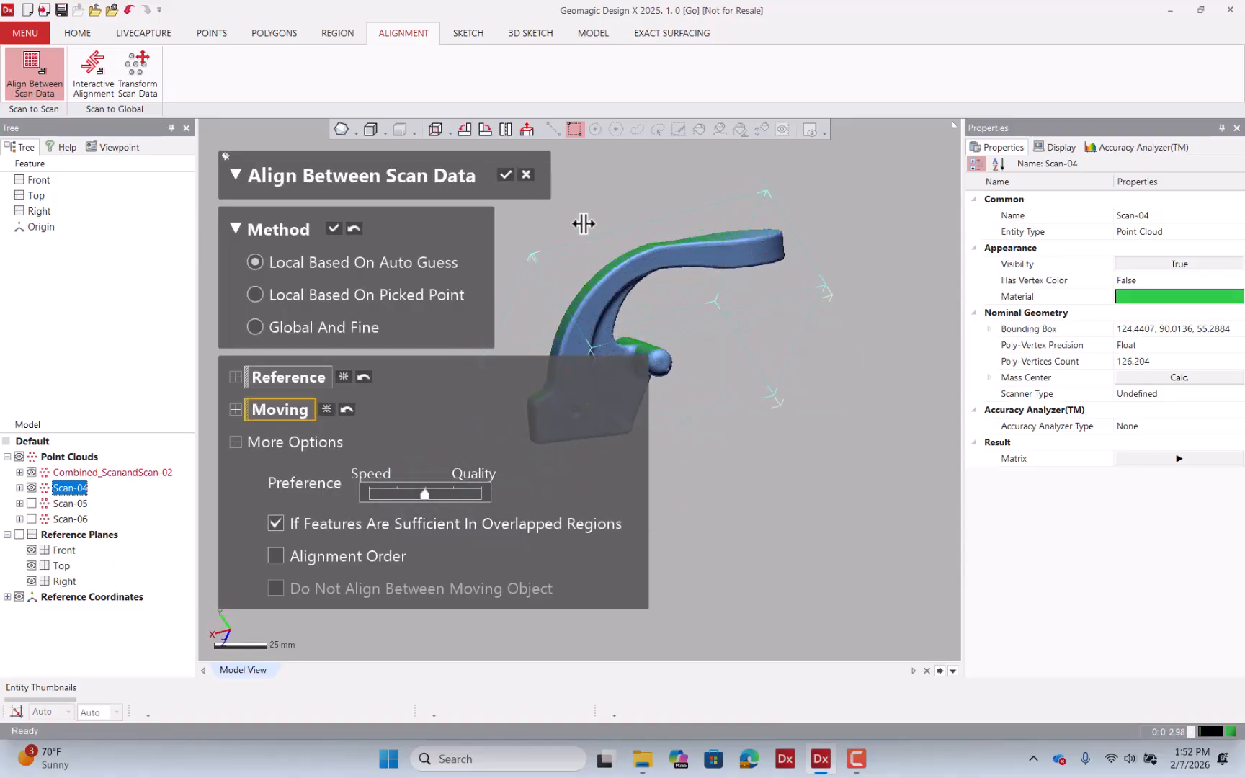
pyautogui.click(502, 174)
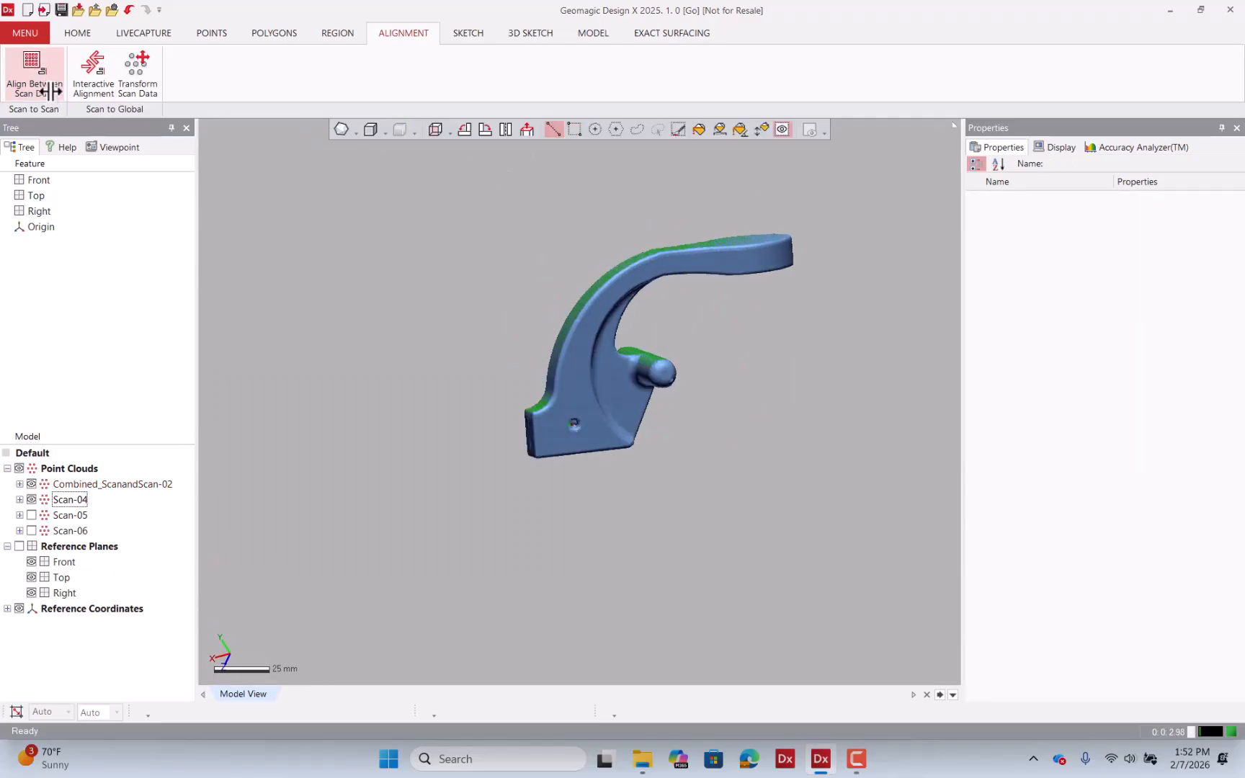
# - Refine the alignment with the Global And Fine method, using Combined_ScanandScan-02 and Scan-04 as moving scans, accept it and inspect the fit
pyautogui.click(50, 90)
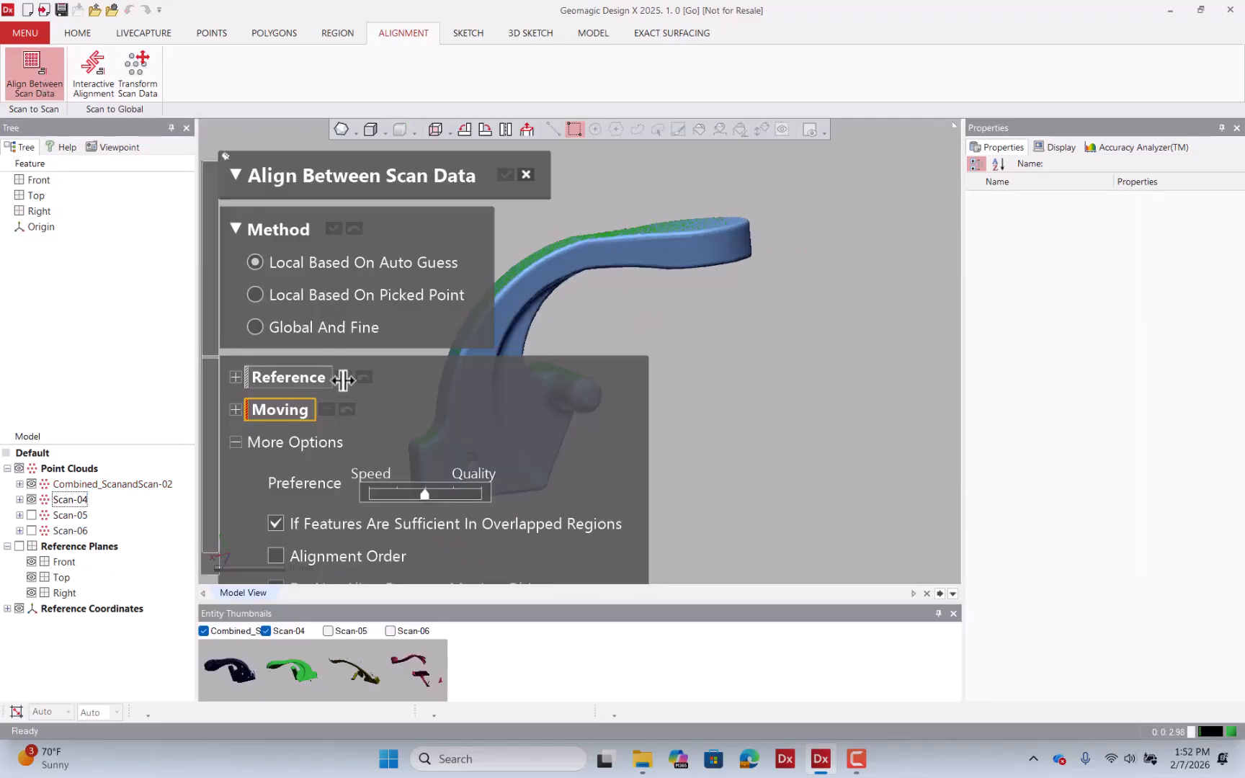
pyautogui.click(312, 329)
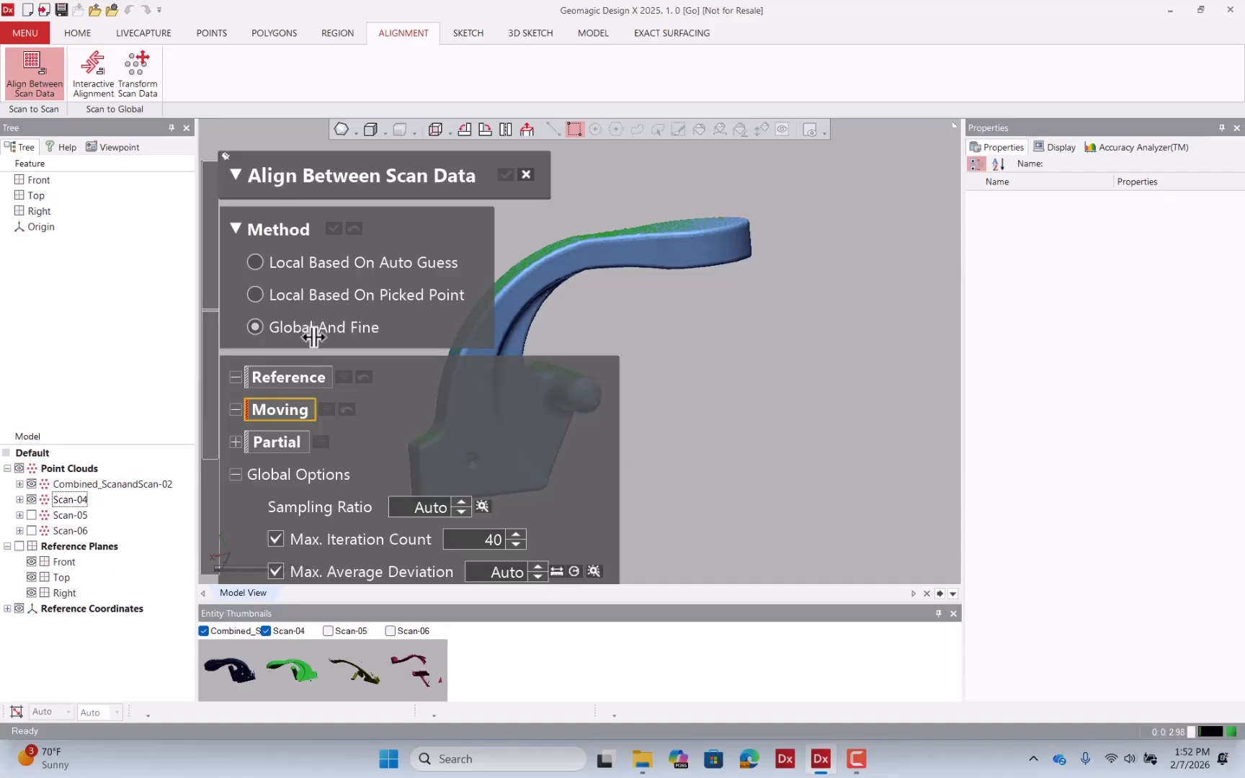
pyautogui.click(144, 484)
pyautogui.keyDown('ctrl'); pyautogui.click(76, 499); pyautogui.keyUp('ctrl')
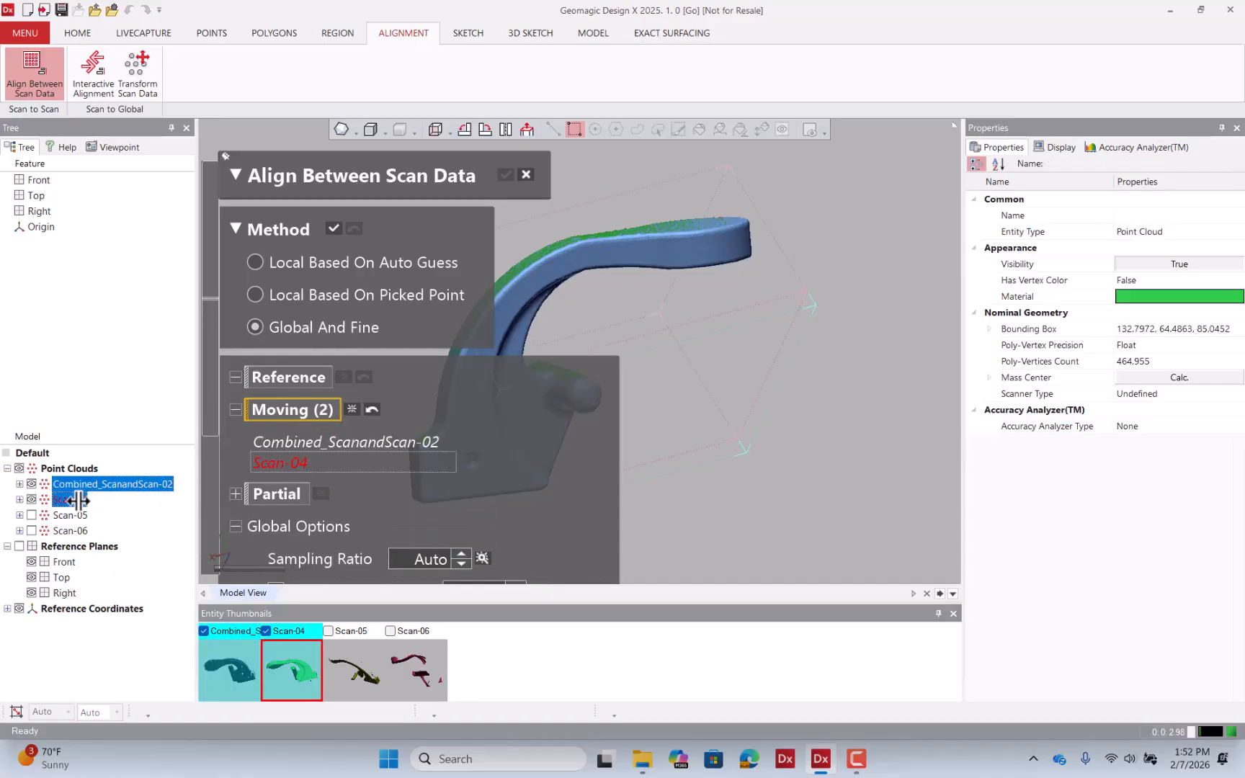
pyautogui.click(335, 228)
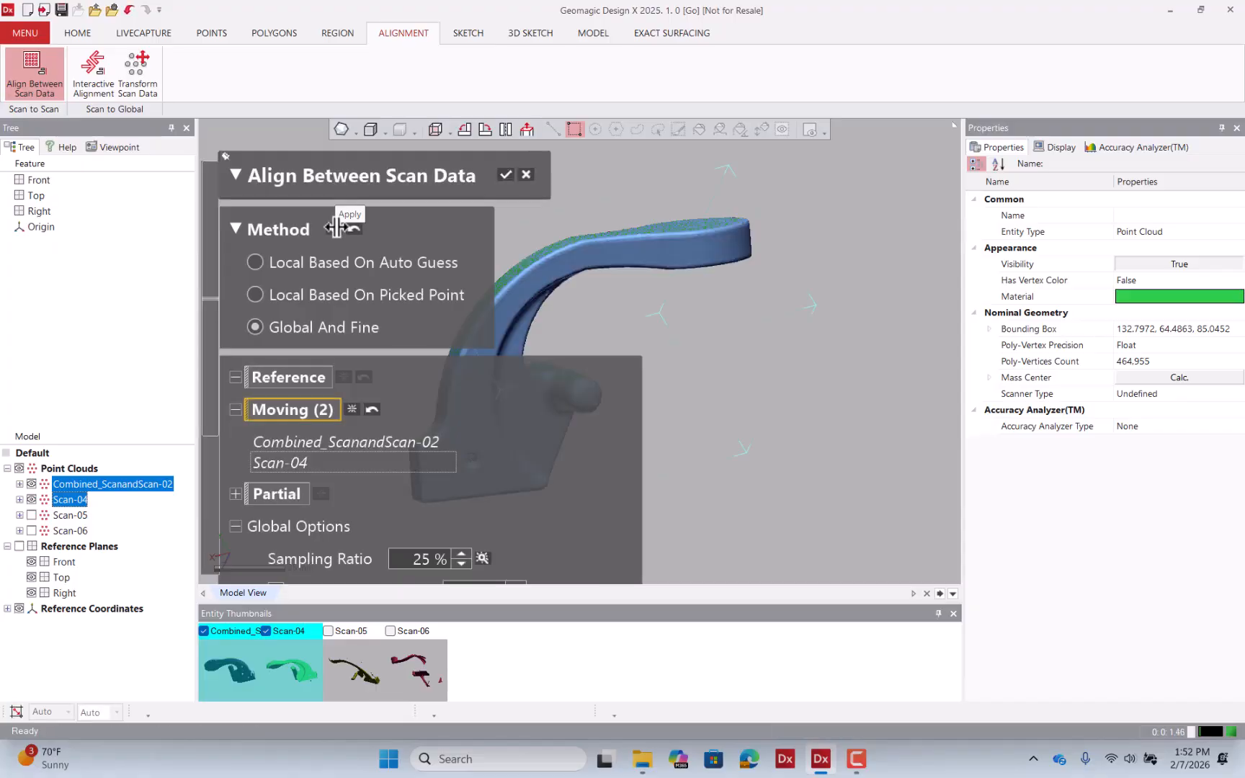
pyautogui.click(505, 181)
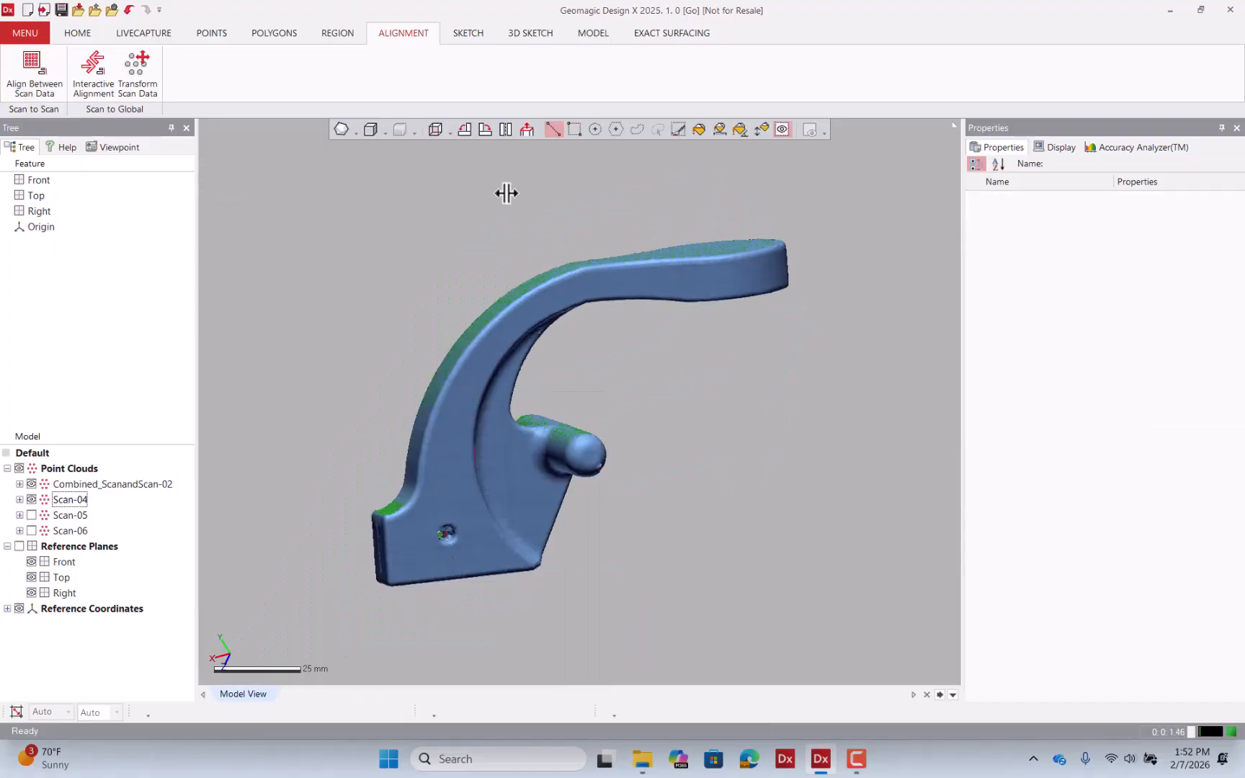
pyautogui.moveTo(506, 191); pyautogui.dragTo(623, 383, button='right')
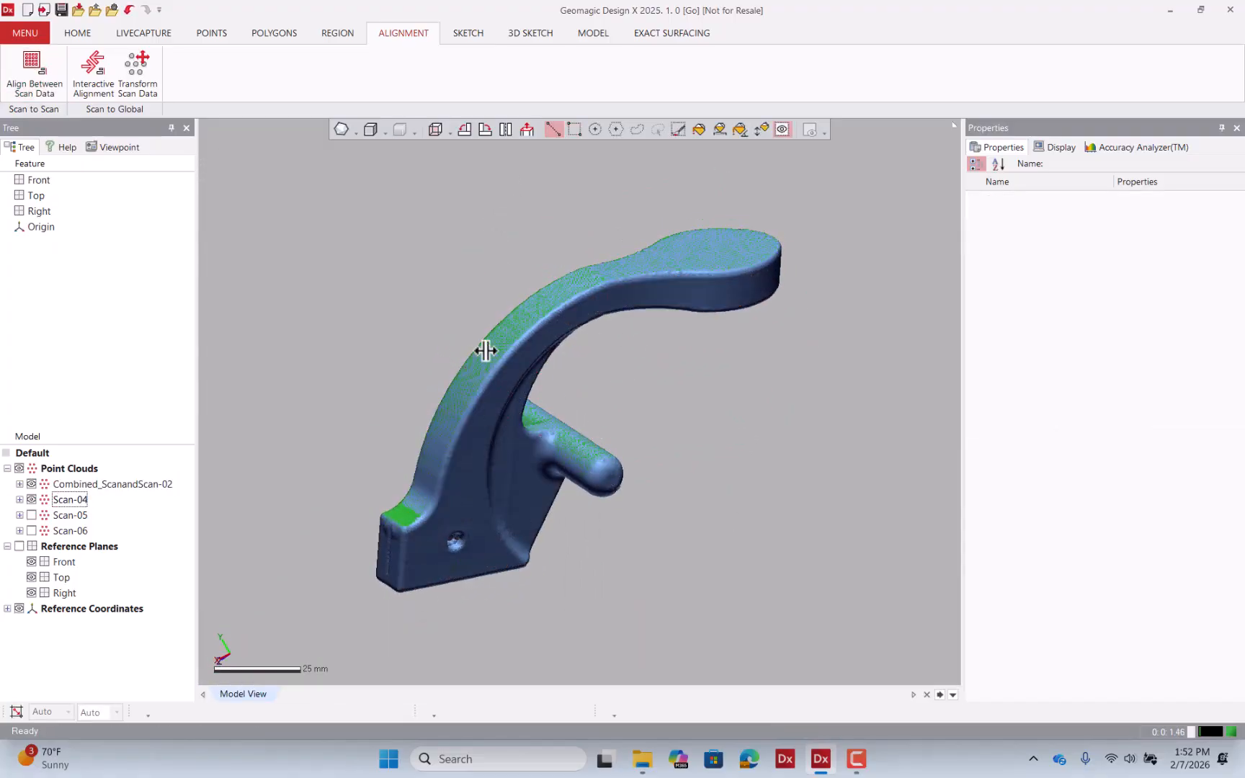
pyautogui.moveTo(483, 350)
pyautogui.mouseDown(button='right')
pyautogui.moveTo(833, 411)
pyautogui.moveTo(458, 378)
pyautogui.moveTo(463, 344)
pyautogui.mouseUp(button='right')
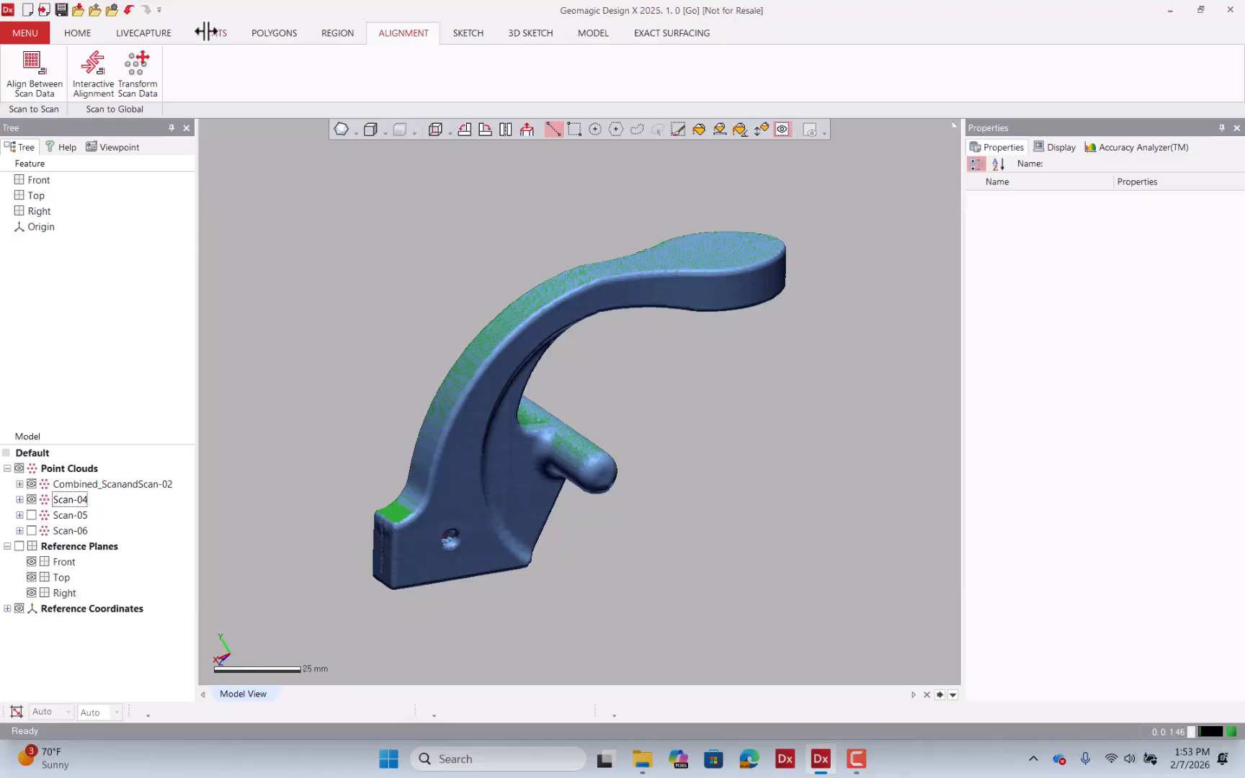
# - Combine Combined_ScanandScan-02 and Scan-04 into one point cloud, removing the overlap region
pyautogui.click(206, 31)
pyautogui.click(110, 63)
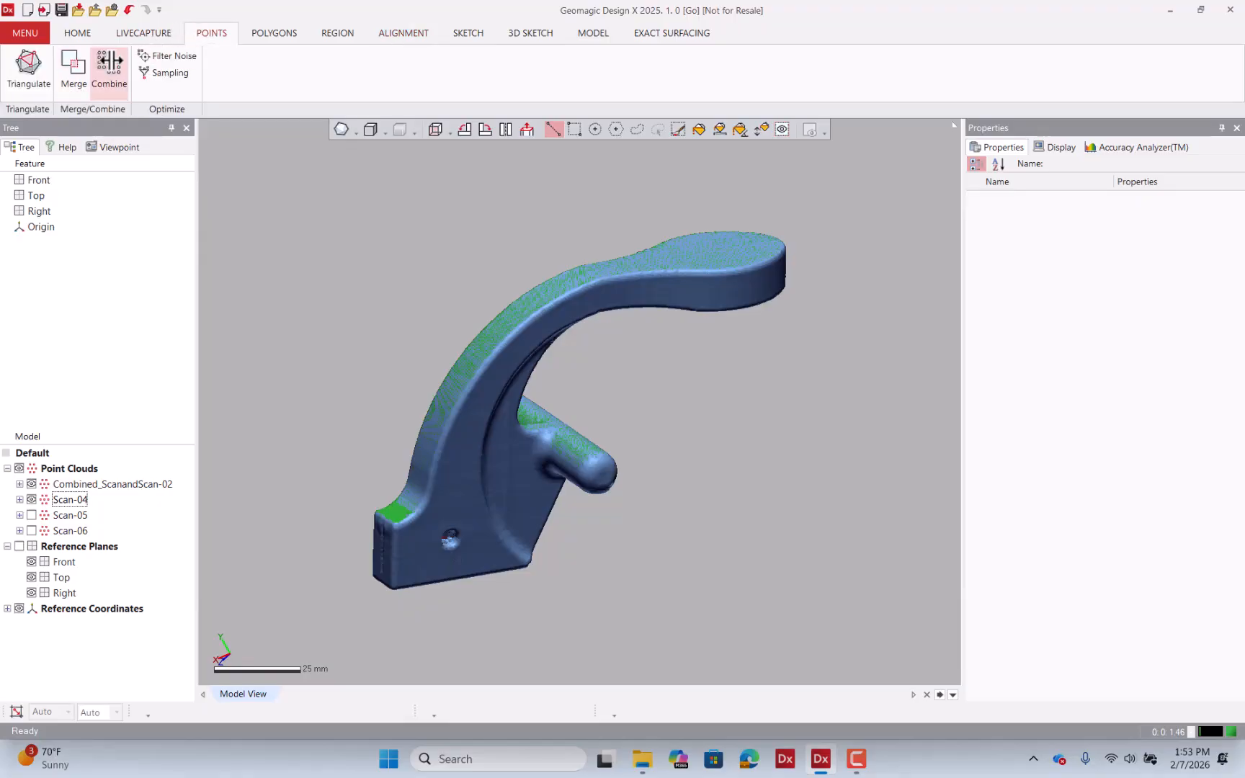
pyautogui.moveTo(757, 192); pyautogui.dragTo(342, 547)
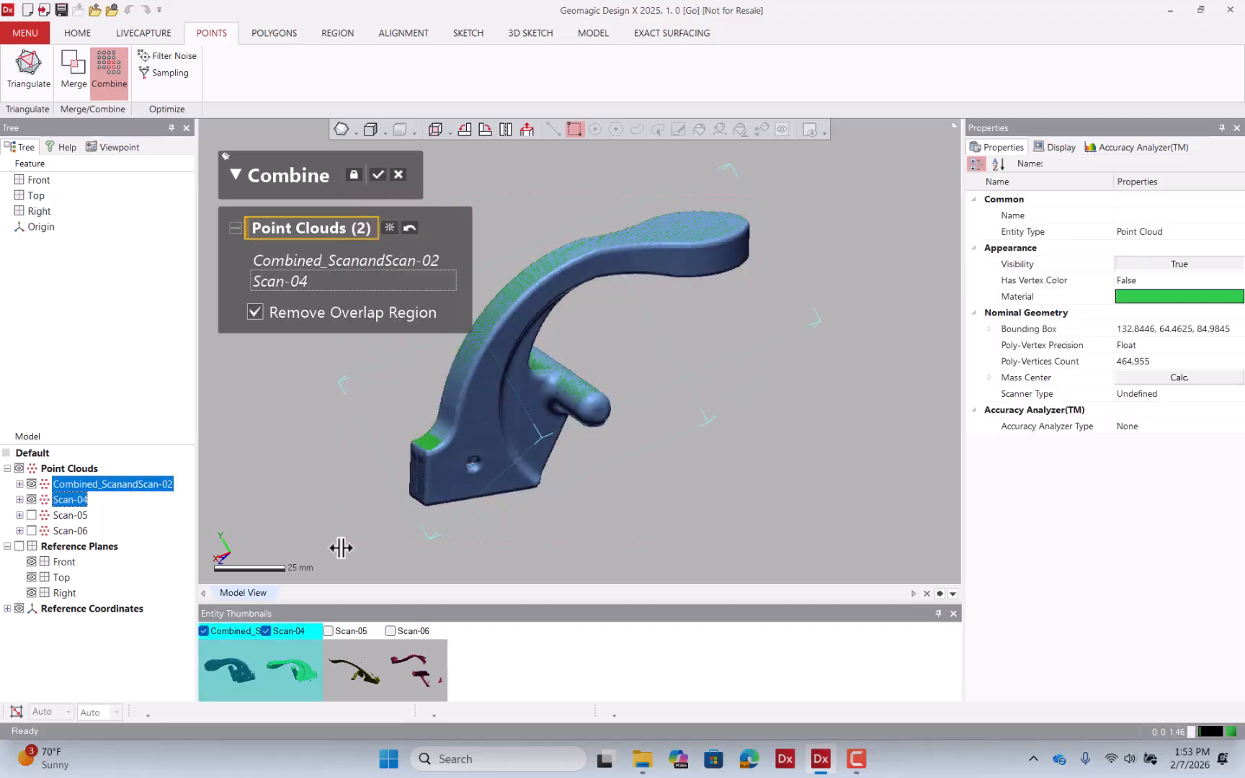
pyautogui.click(380, 175)
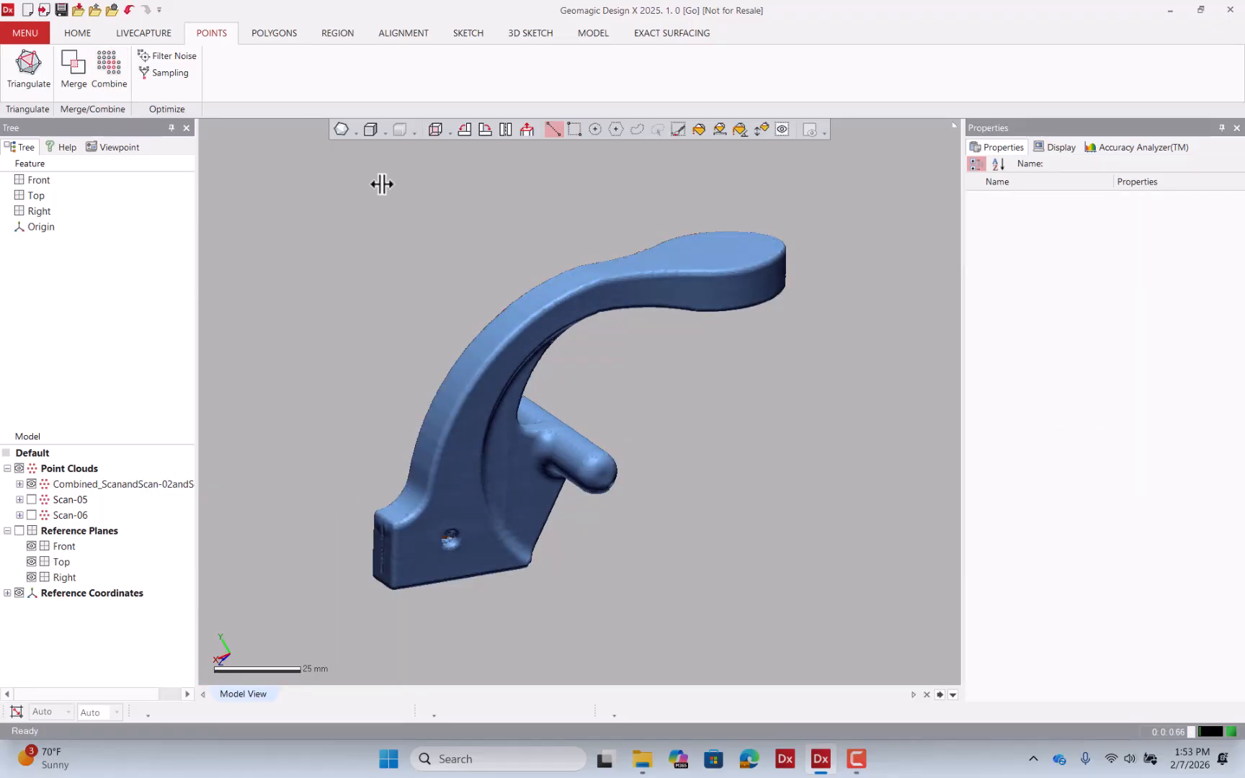
# - Make Scan-05 visible together with the combined point cloud
pyautogui.click(69, 500)
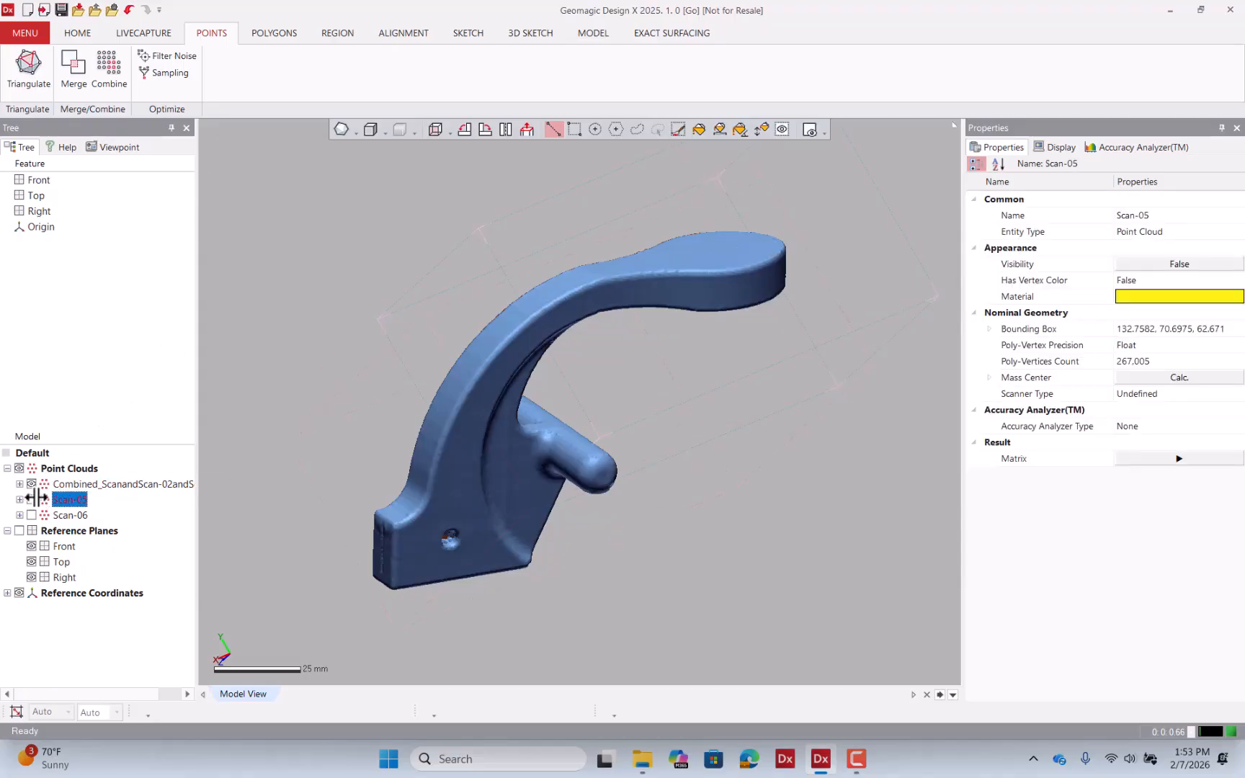
pyautogui.click(31, 499)
pyautogui.moveTo(586, 368); pyautogui.dragTo(617, 304, button='right')
pyautogui.scroll(-3, 540, 366)
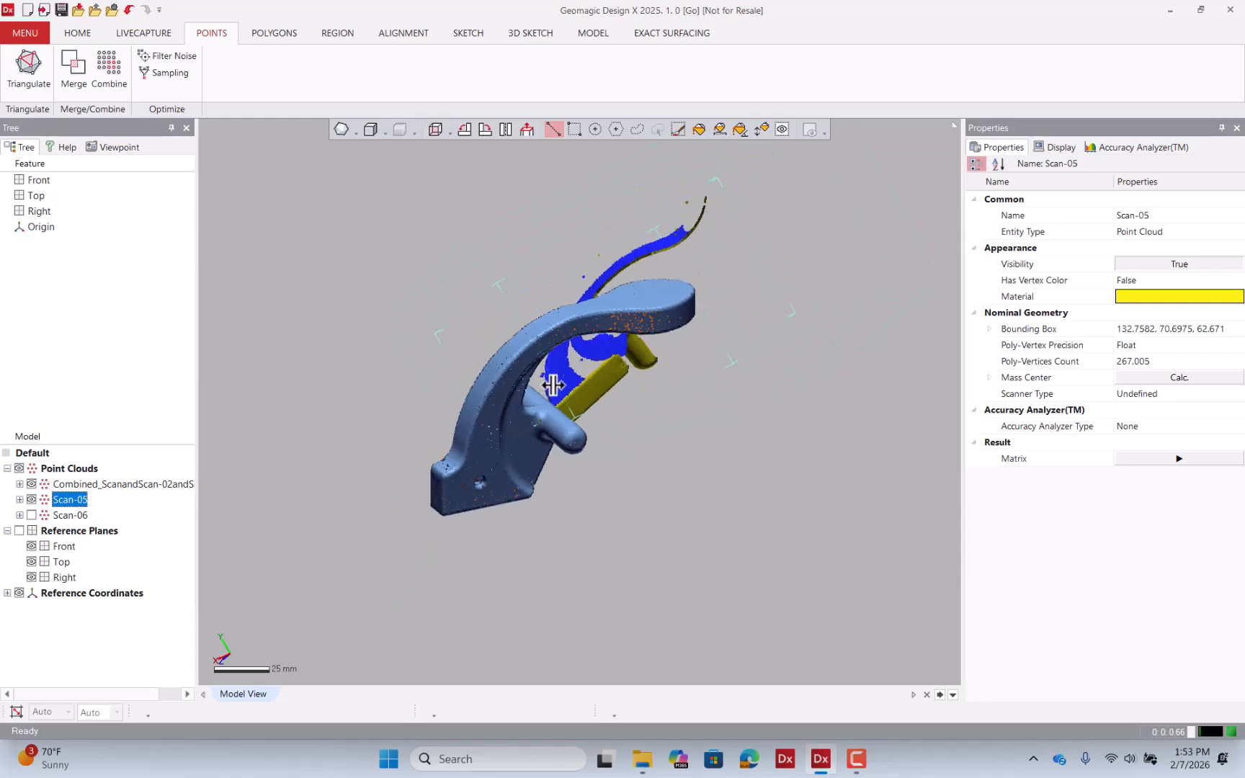
# - Set up a scan-to-scan alignment with Combined_ScanandScan-02andScan-04 as the reference and Scan-05 and Scan-06 as moving scans
pyautogui.click(278, 34)
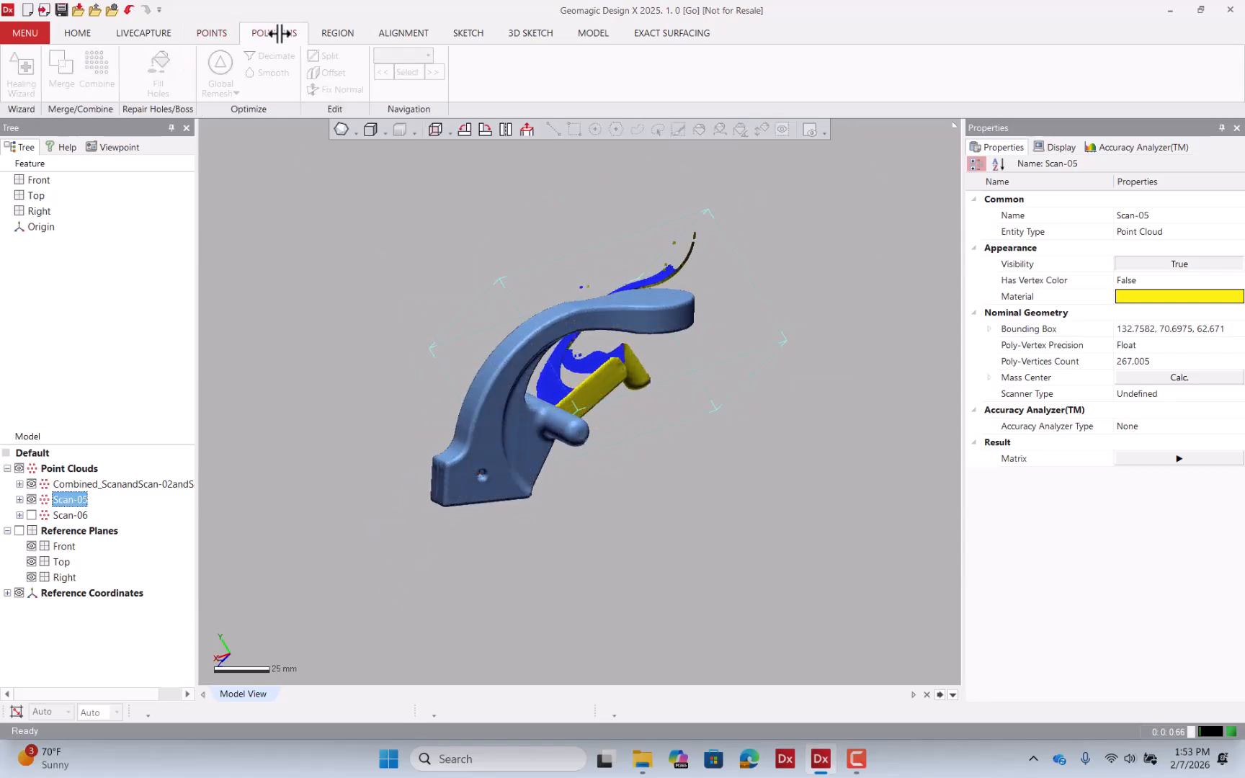
pyautogui.click(401, 35)
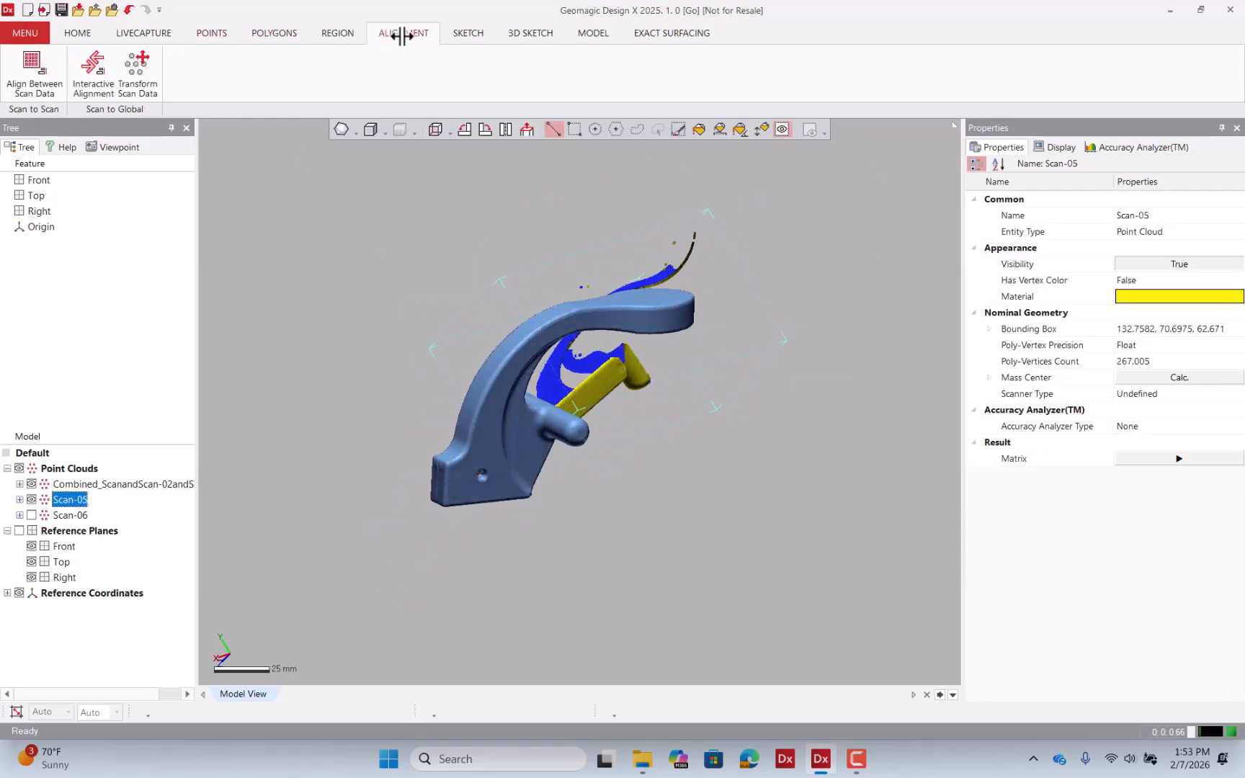
pyautogui.click(50, 86)
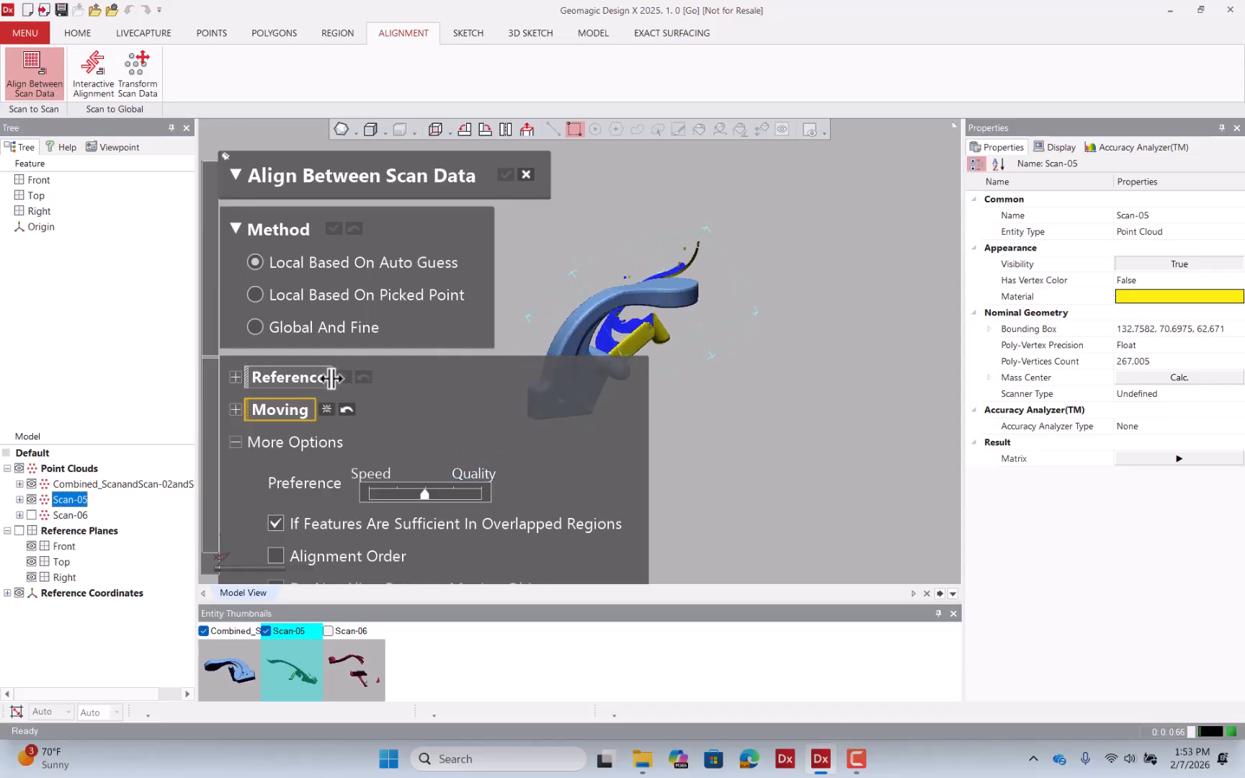
pyautogui.click(302, 376)
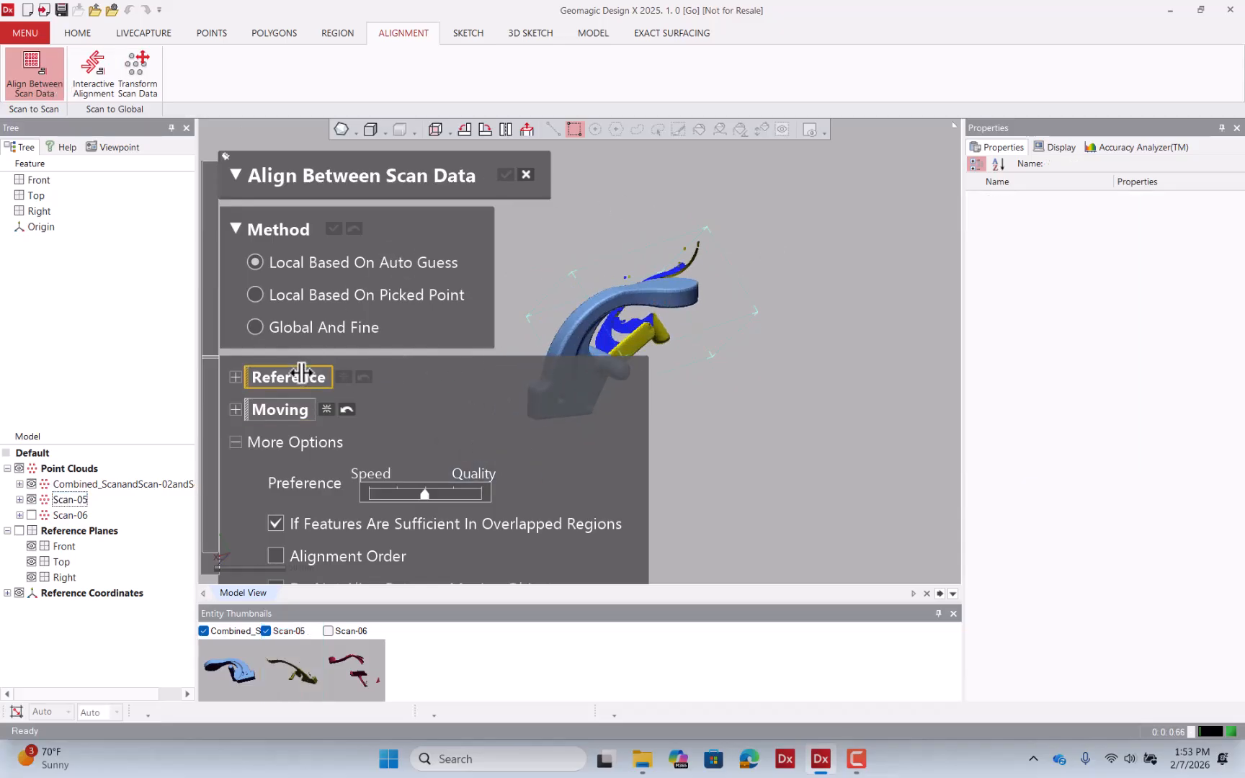
pyautogui.click(97, 483)
pyautogui.click(270, 409)
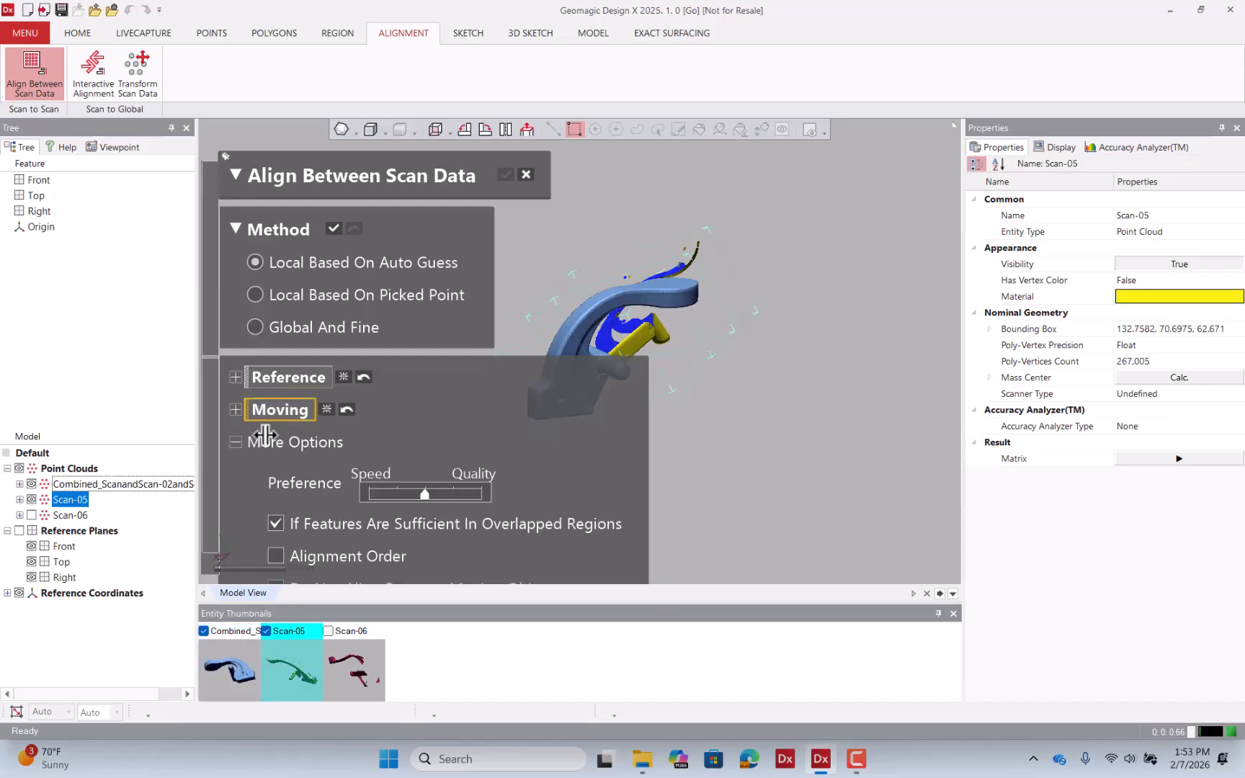
pyautogui.keyDown('ctrl'); pyautogui.click(70, 514); pyautogui.keyUp('ctrl')
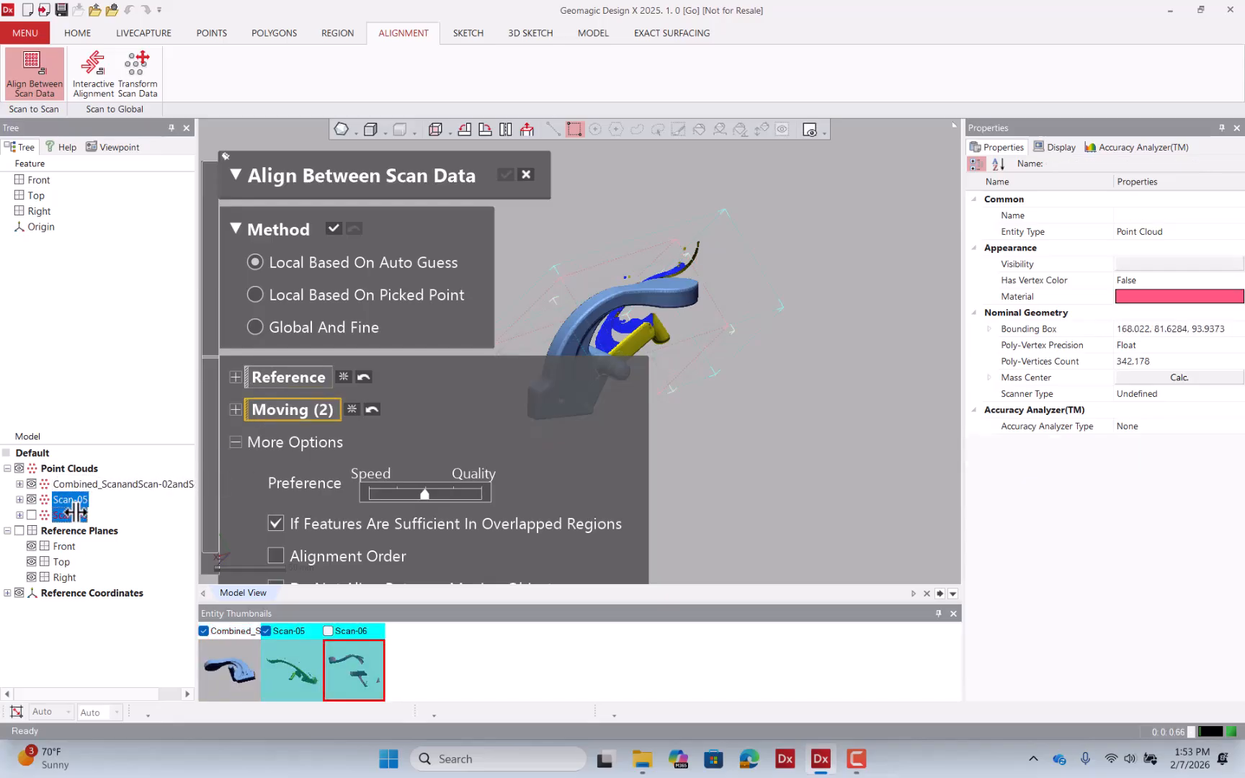
pyautogui.click(234, 409)
pyautogui.click(236, 377)
pyautogui.click(303, 407)
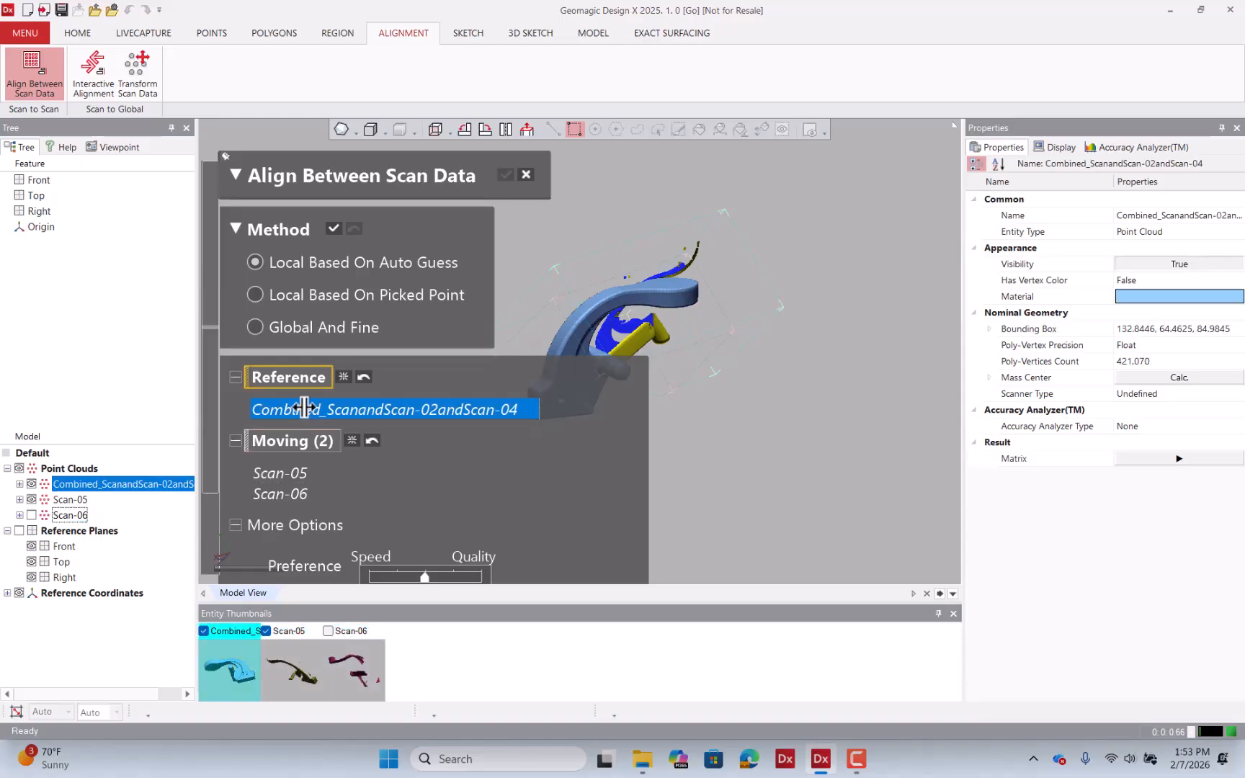
# - Run the Local Based On Auto Guess alignment of Scan-05 and Scan-06 to the combined cloud and accept it
pyautogui.click(338, 226)
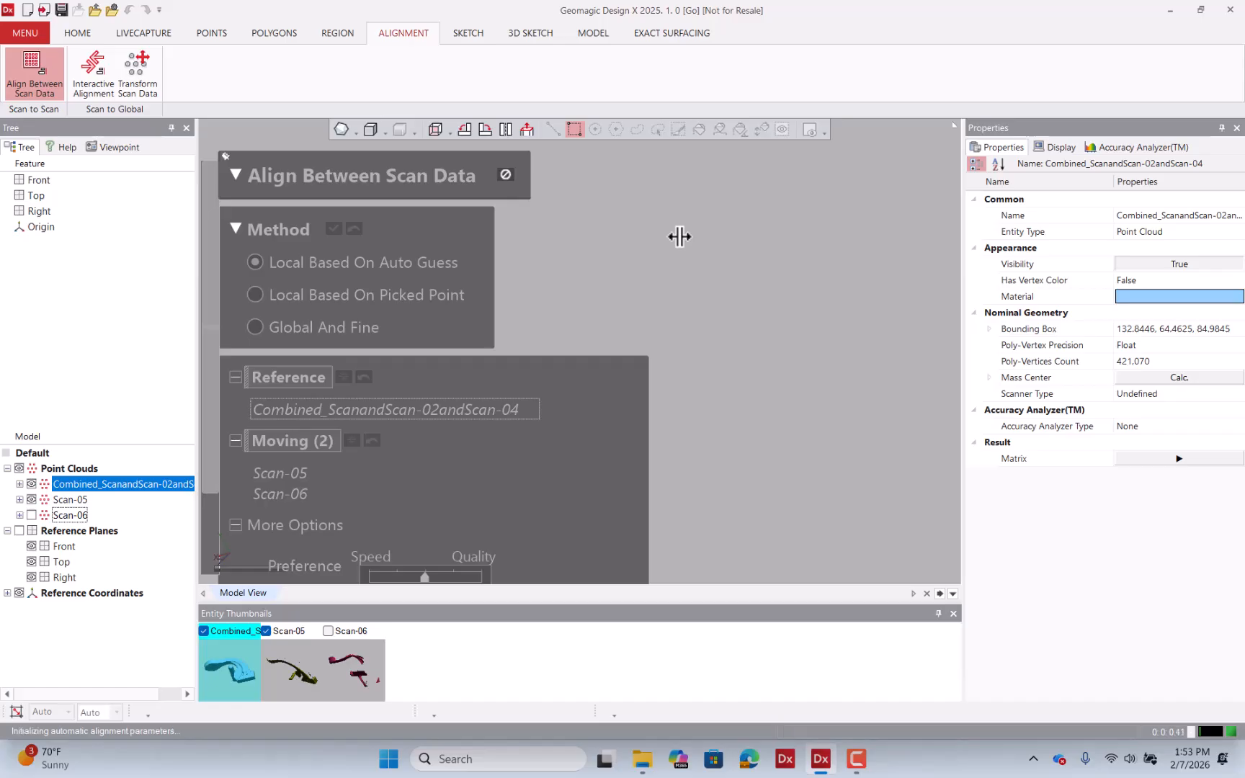
pyautogui.moveTo(775, 266); pyautogui.dragTo(649, 331, button='right')
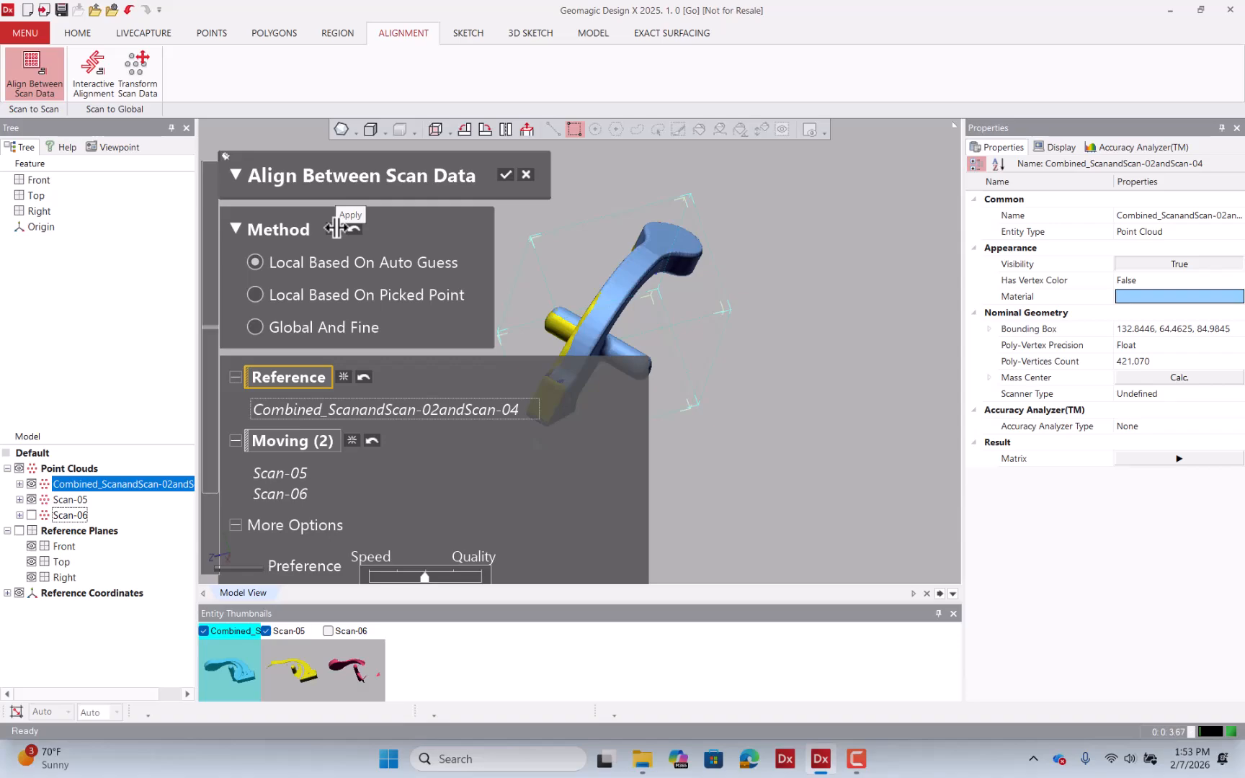
pyautogui.click(507, 175)
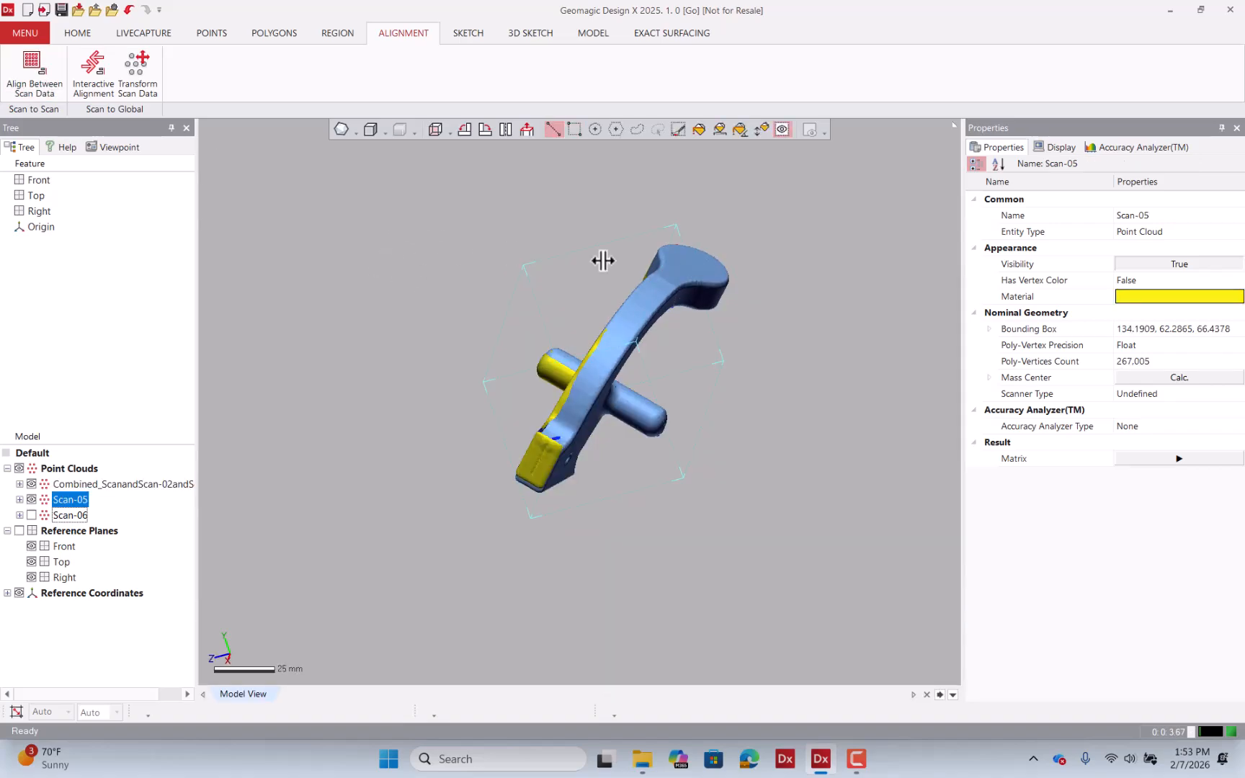
pyautogui.moveTo(603, 261); pyautogui.dragTo(147, 136, button='right')
# - Run and accept a Global And Fine alignment with Combined_ScanandScan-02andScan-04, Scan-05 and Scan-06 all as moving scans
pyautogui.click(33, 72)
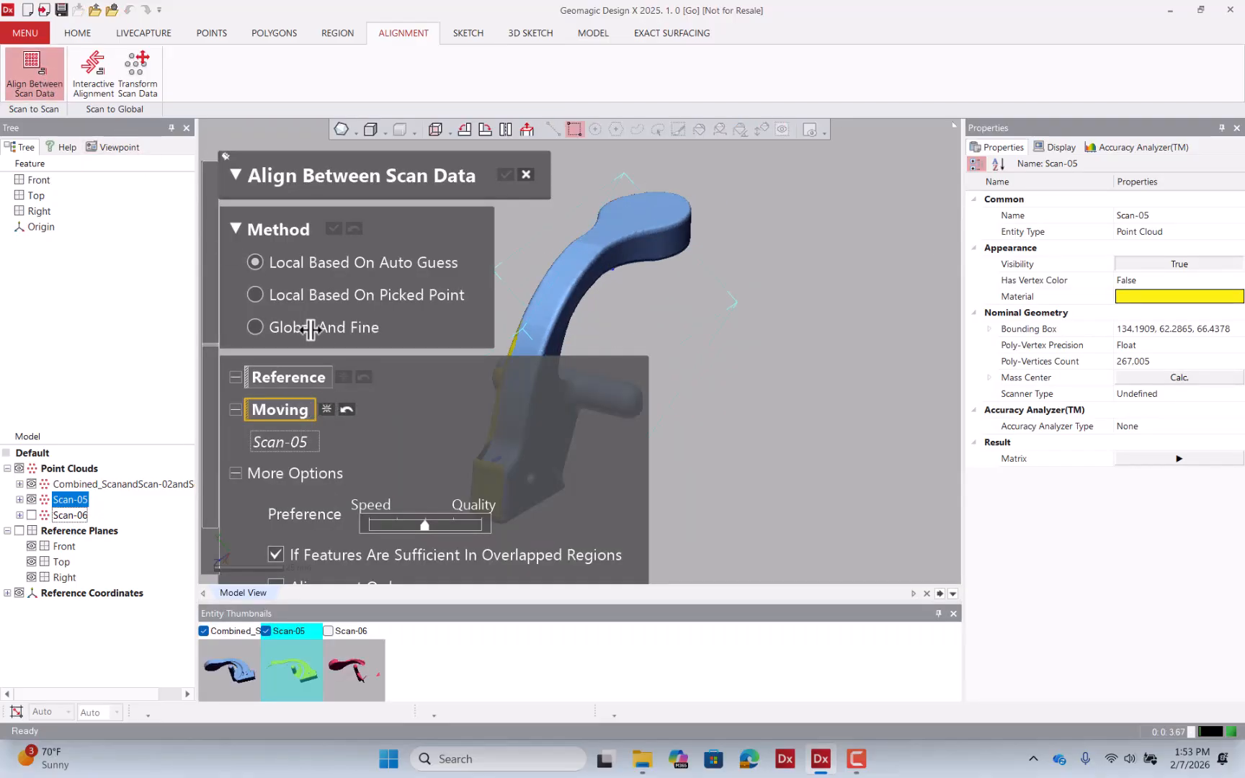
pyautogui.click(255, 327)
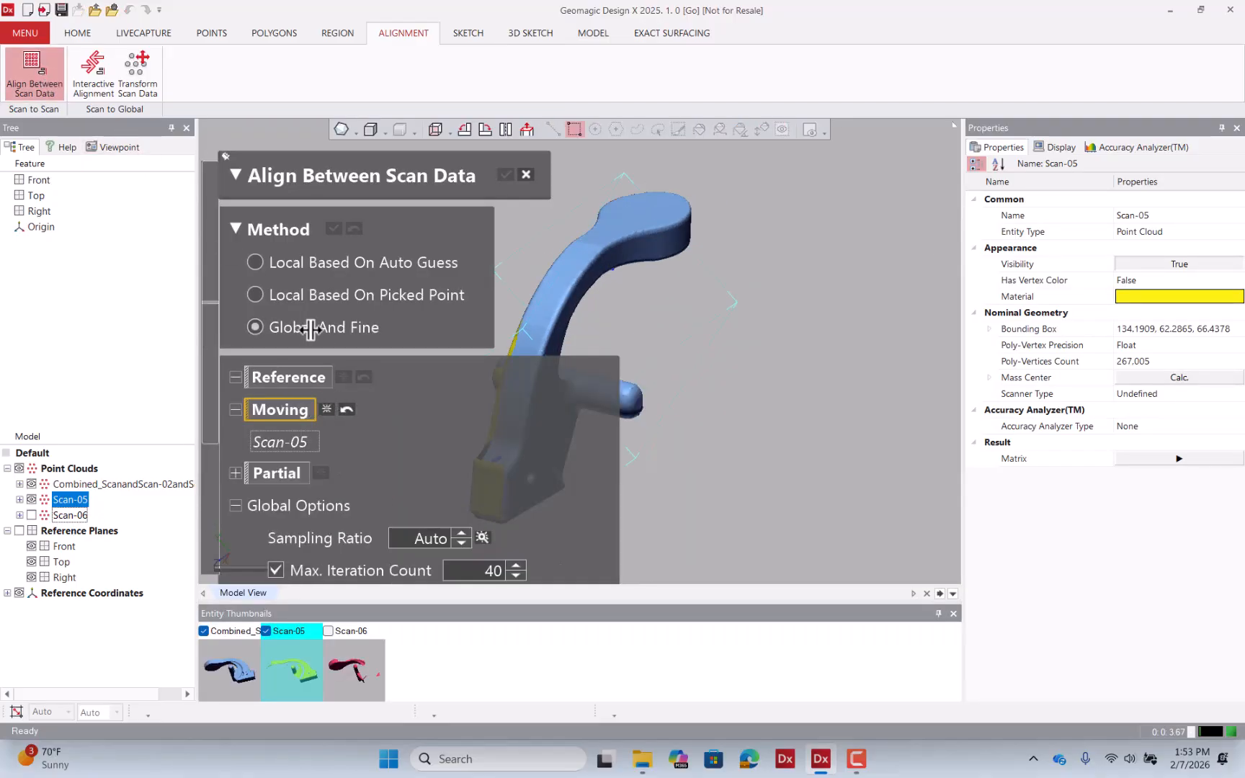
pyautogui.click(347, 409)
pyautogui.click(108, 483)
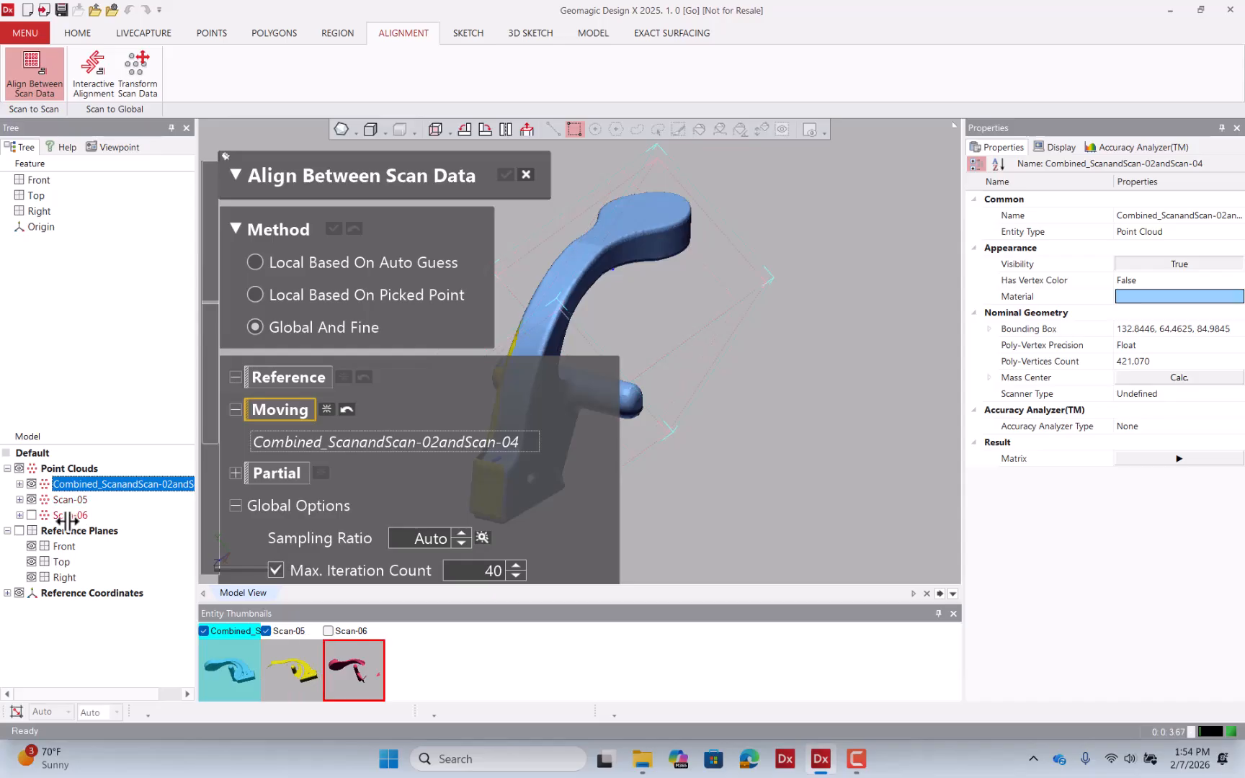
pyautogui.keyDown('shift'); pyautogui.click(66, 515); pyautogui.keyUp('shift')
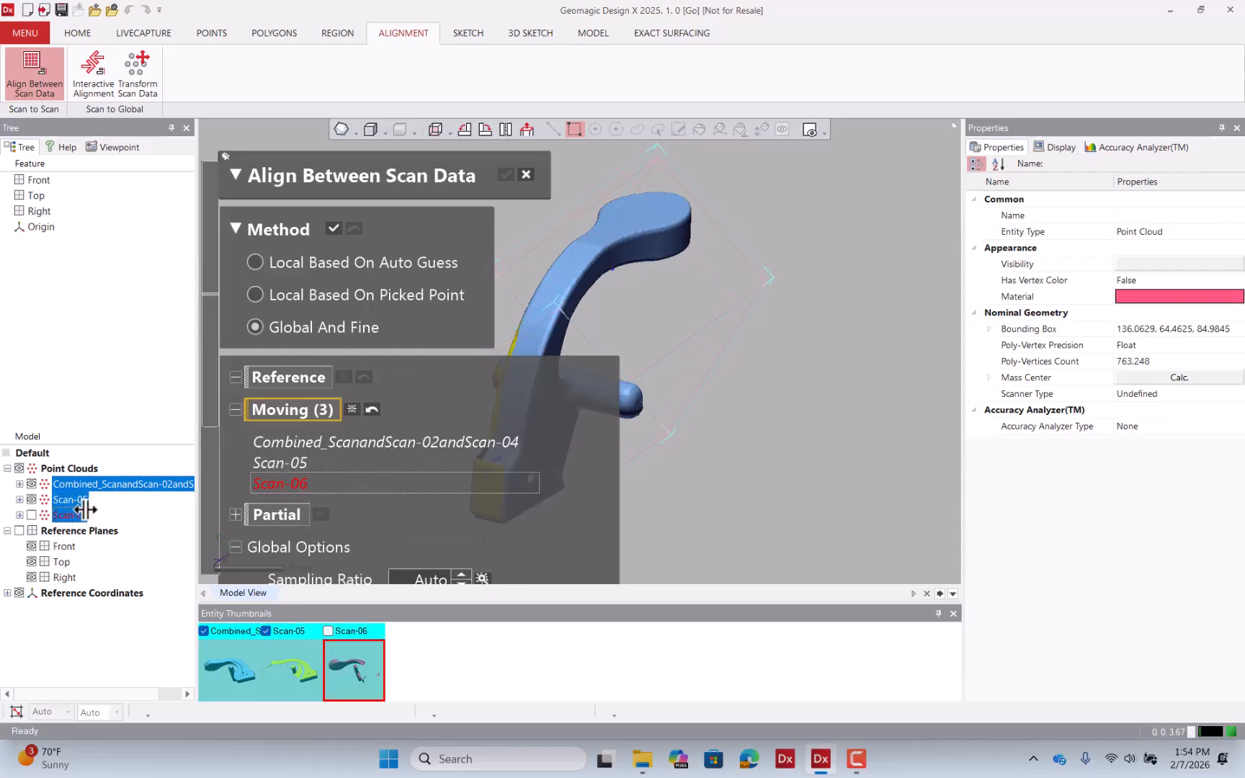
pyautogui.click(333, 229)
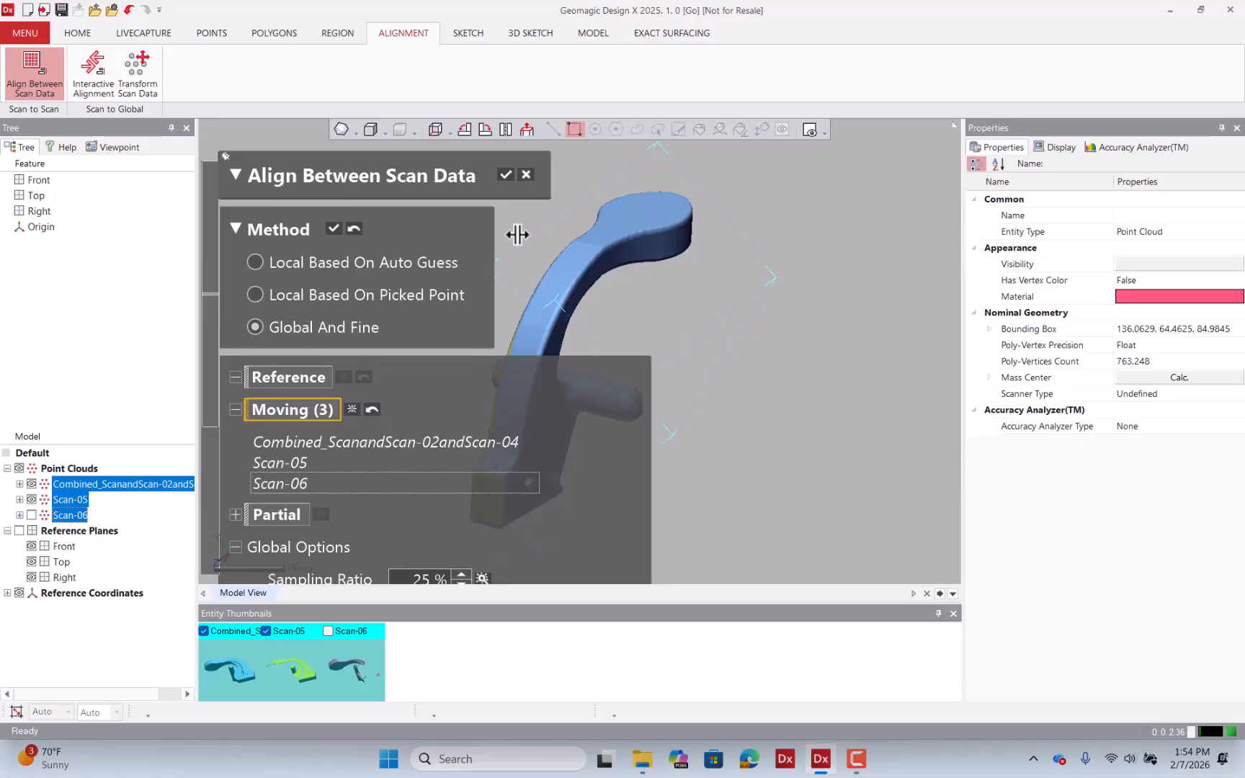
pyautogui.moveTo(614, 285); pyautogui.dragTo(897, 353, button='right')
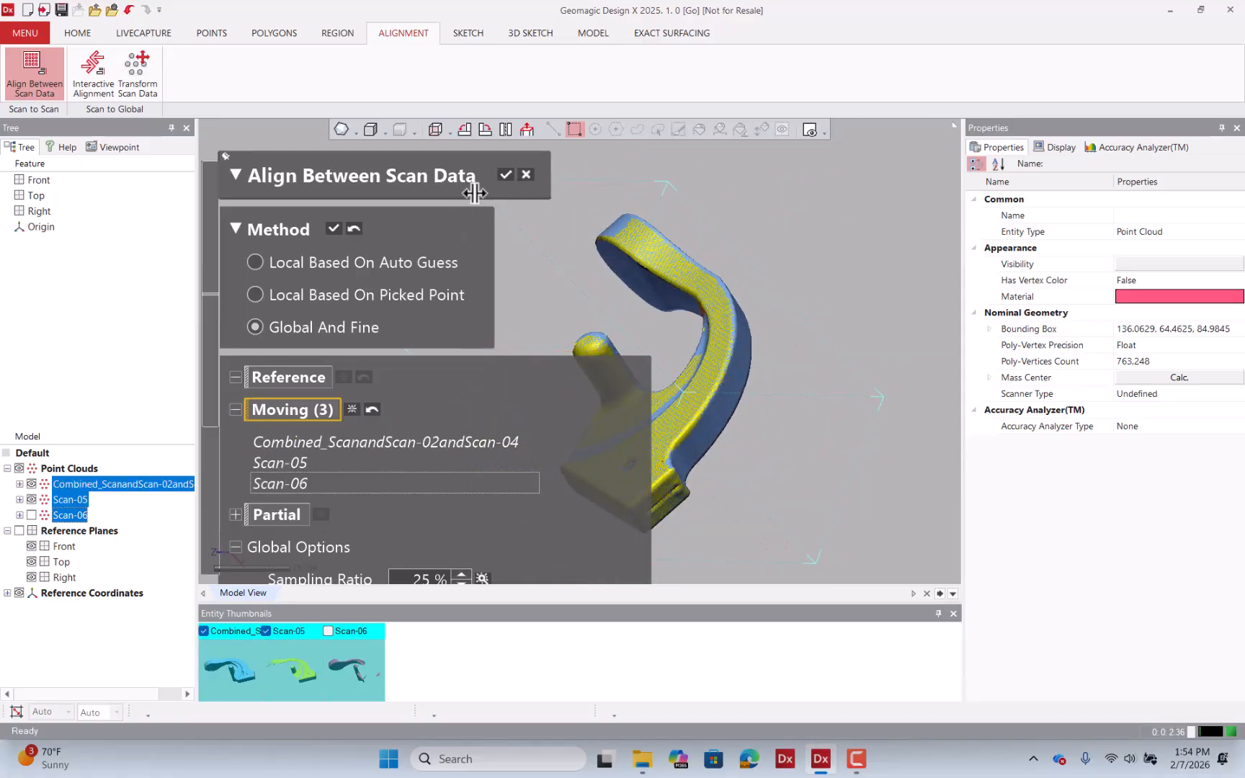
pyautogui.click(506, 174)
# - Make Scan-06 visible and examine how closely the aligned scans overlap along the lever arm and pin
pyautogui.moveTo(688, 252); pyautogui.dragTo(461, 272, button='right')
pyautogui.scroll(10, 461, 272)
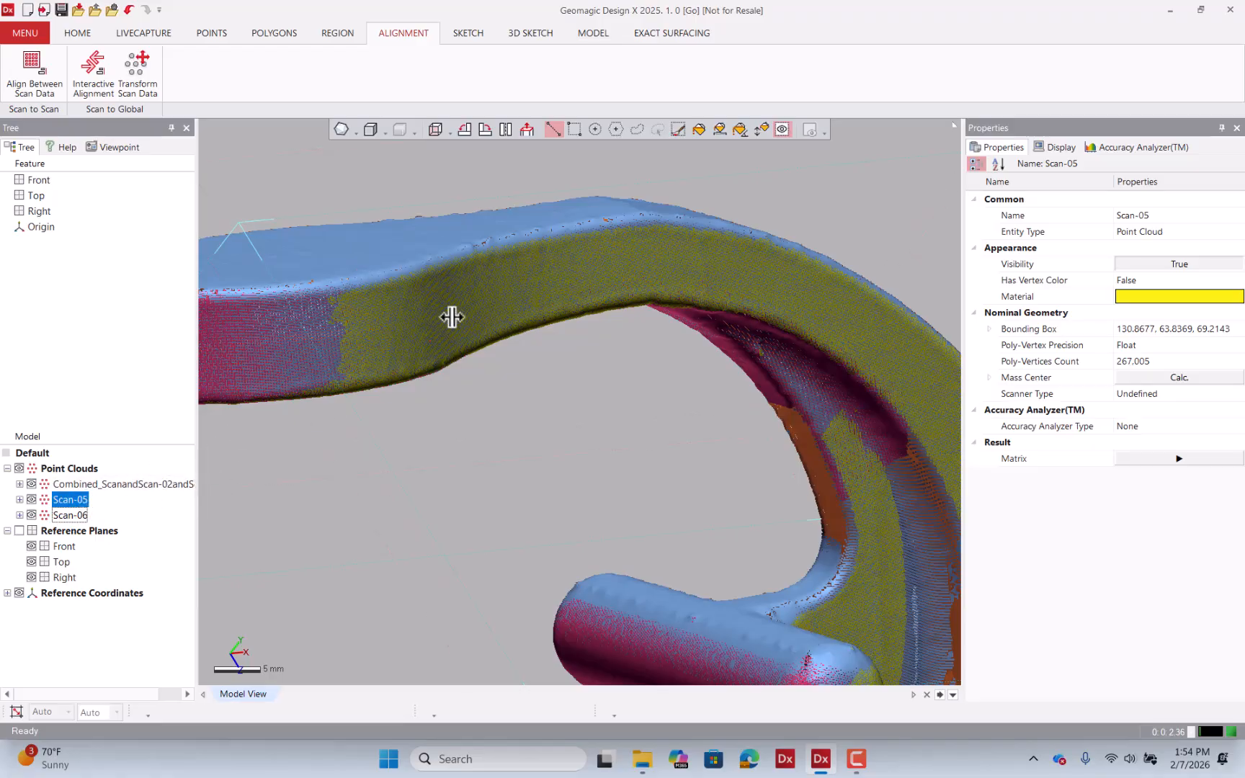
pyautogui.scroll(-3, 451, 317)
# - Combine Combined_ScanandScan-02andScan-04, Scan-05 and Scan-06 into one point cloud with Remove Overlap Region enabled
pyautogui.click(213, 34)
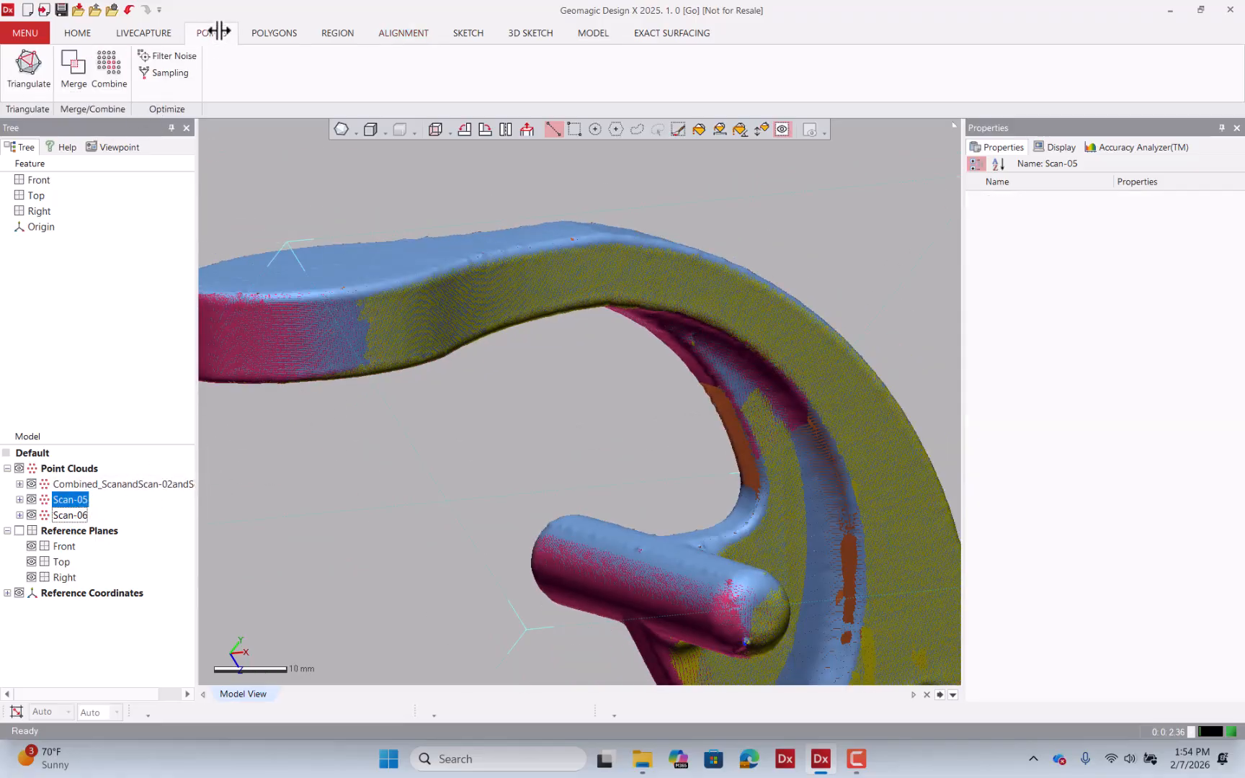
pyautogui.click(122, 71)
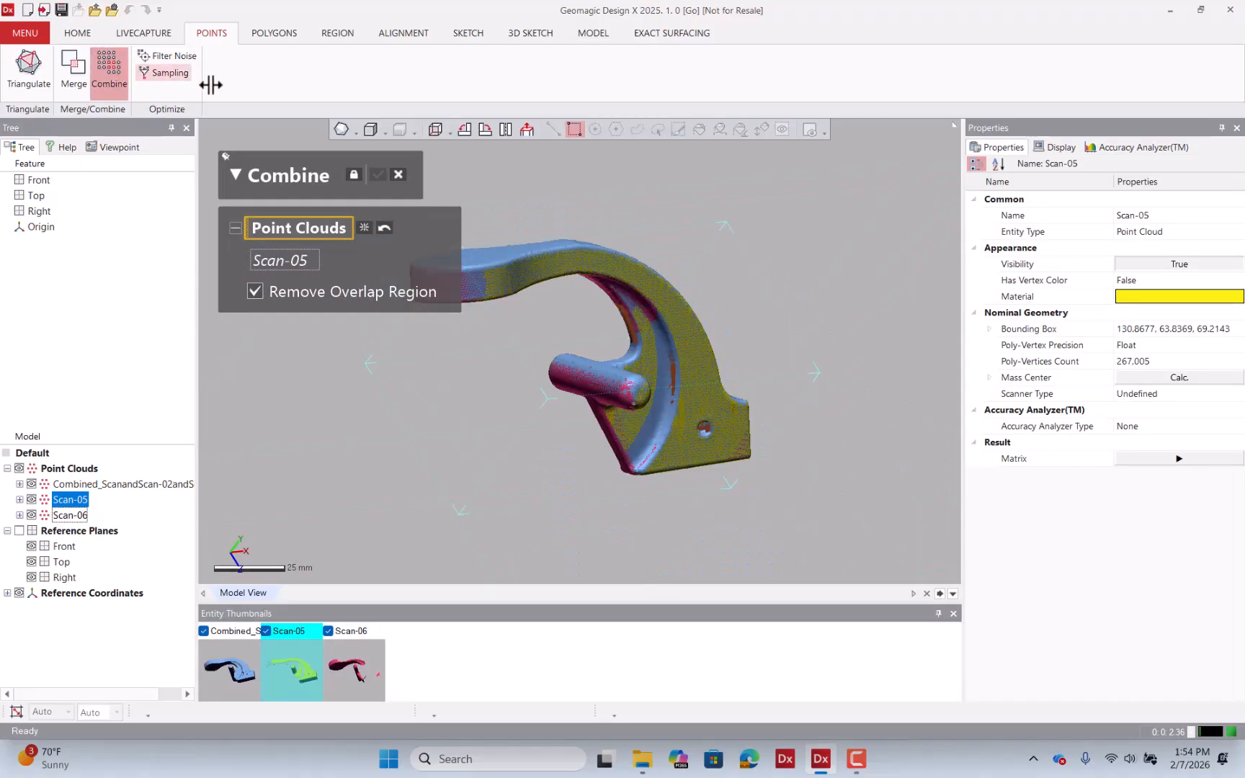
pyautogui.click(367, 224)
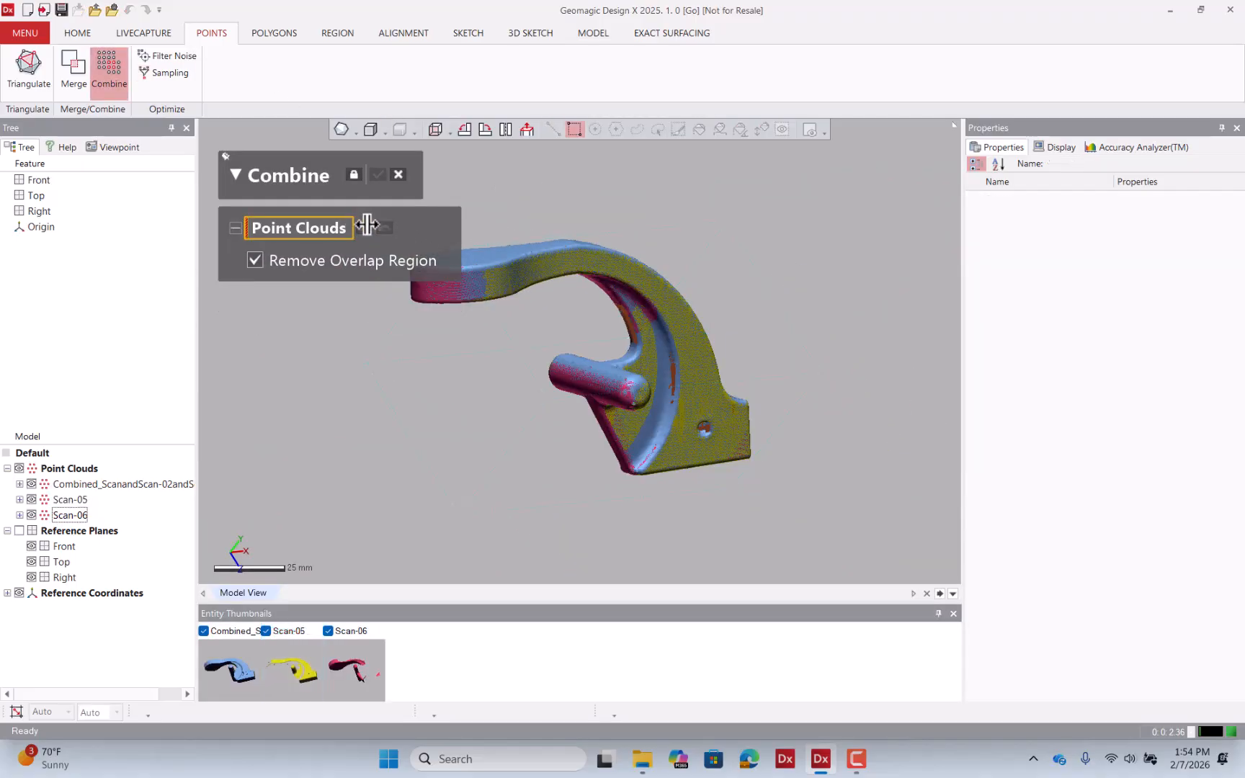
pyautogui.hotkey('ctrl', 'a')
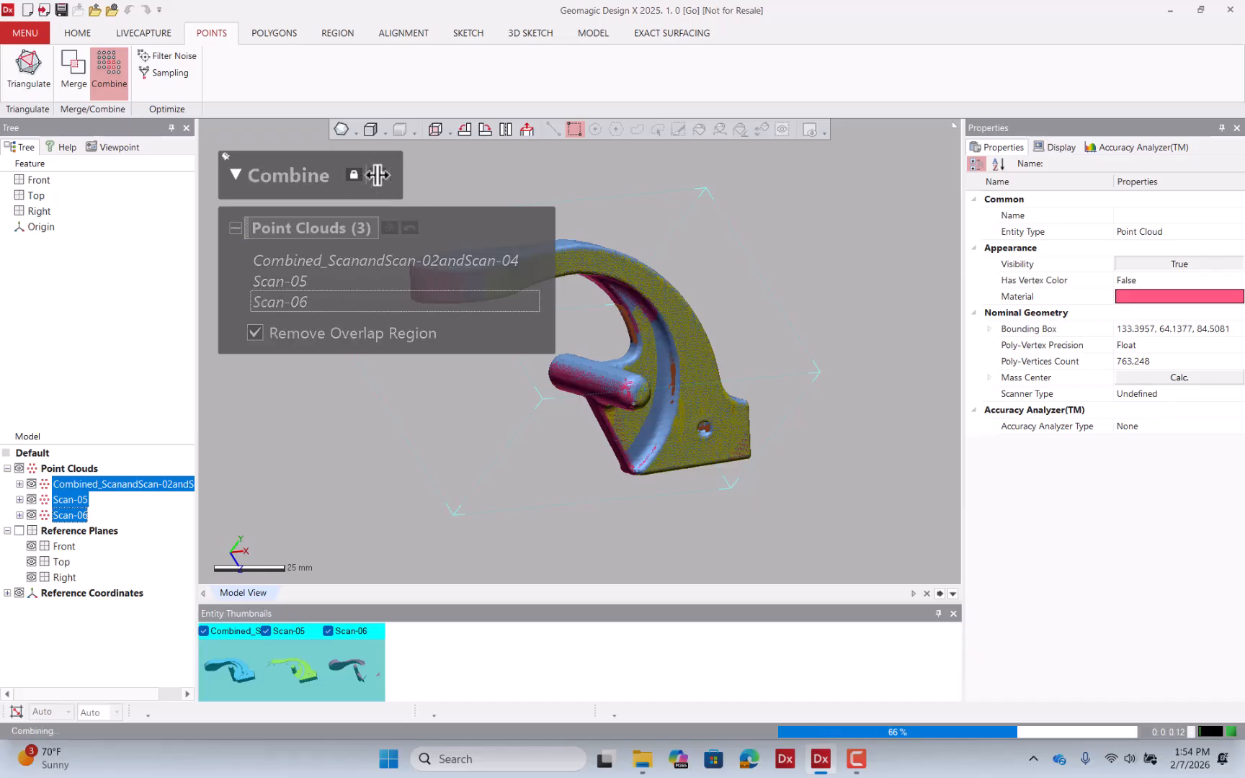
pyautogui.click(377, 174)
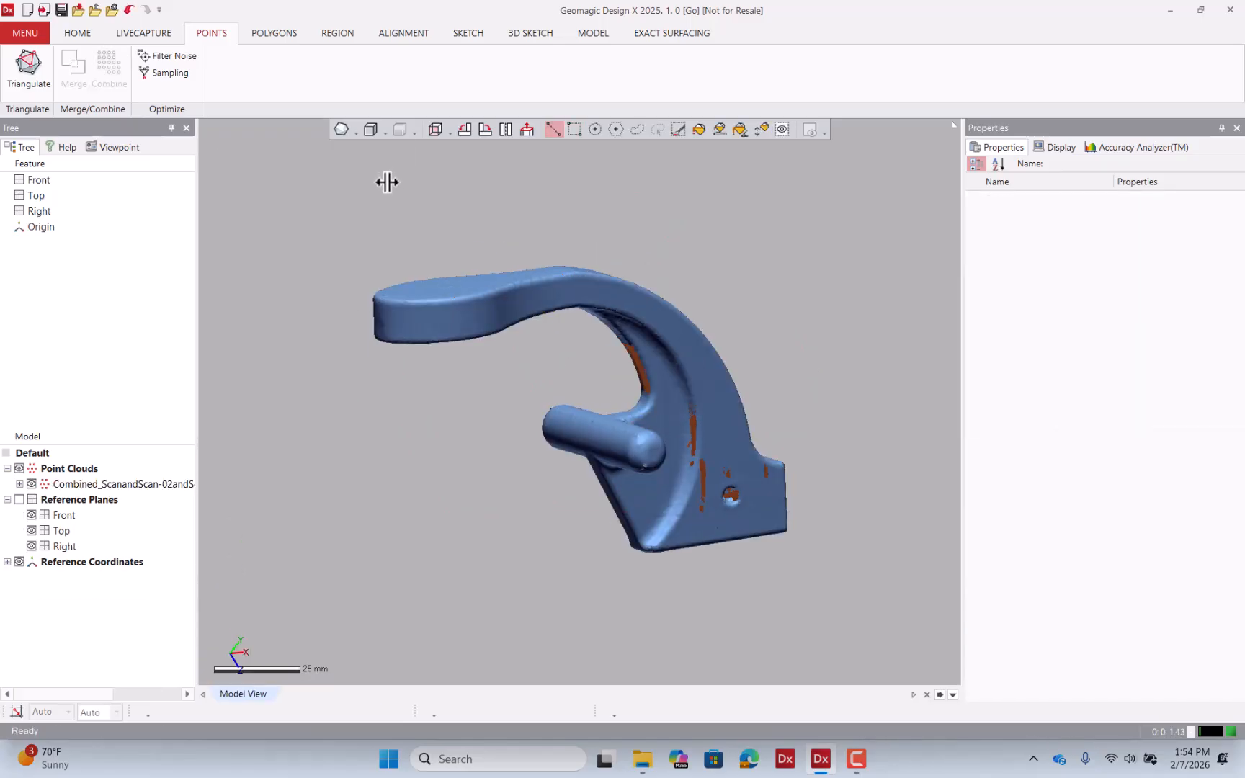
# - Rename the newly combined point cloud as Part_1
pyautogui.moveTo(398, 189); pyautogui.dragTo(462, 259, button='right')
pyautogui.scroll(2, 598, 343)
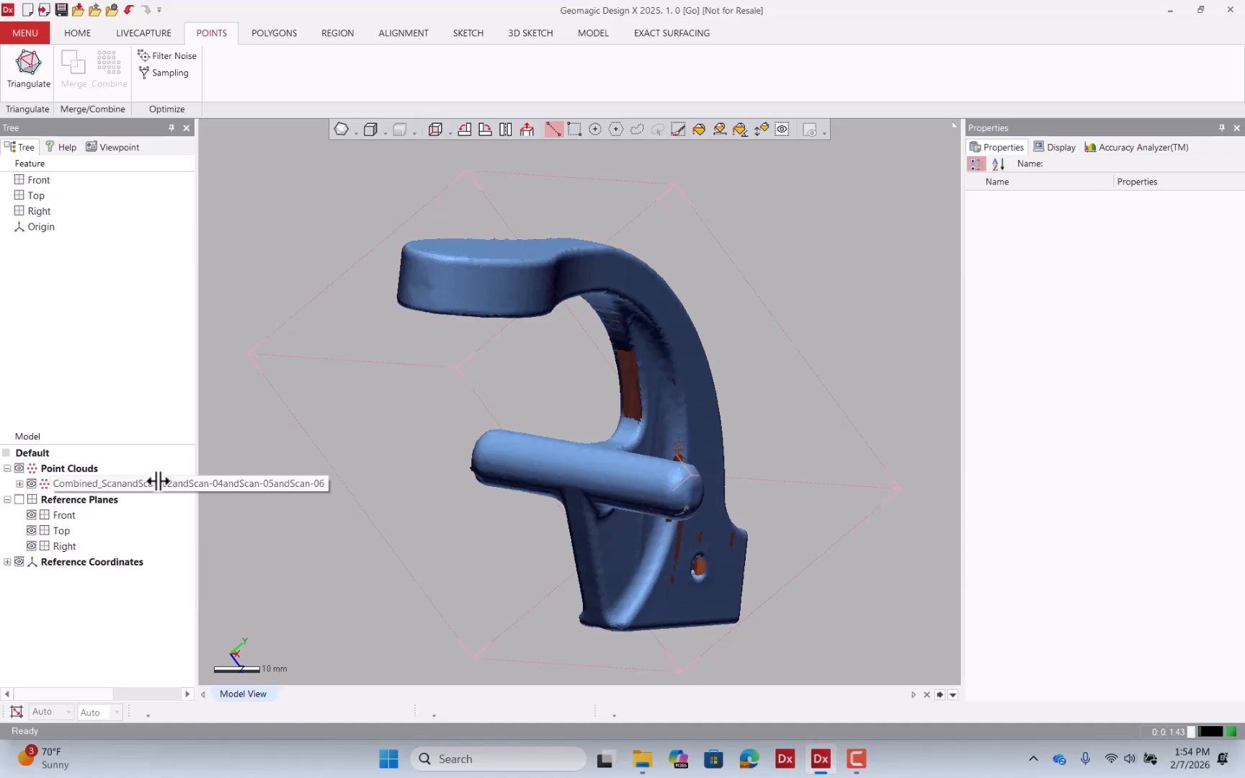
pyautogui.click(157, 481)
pyautogui.doubleClick(98, 484)
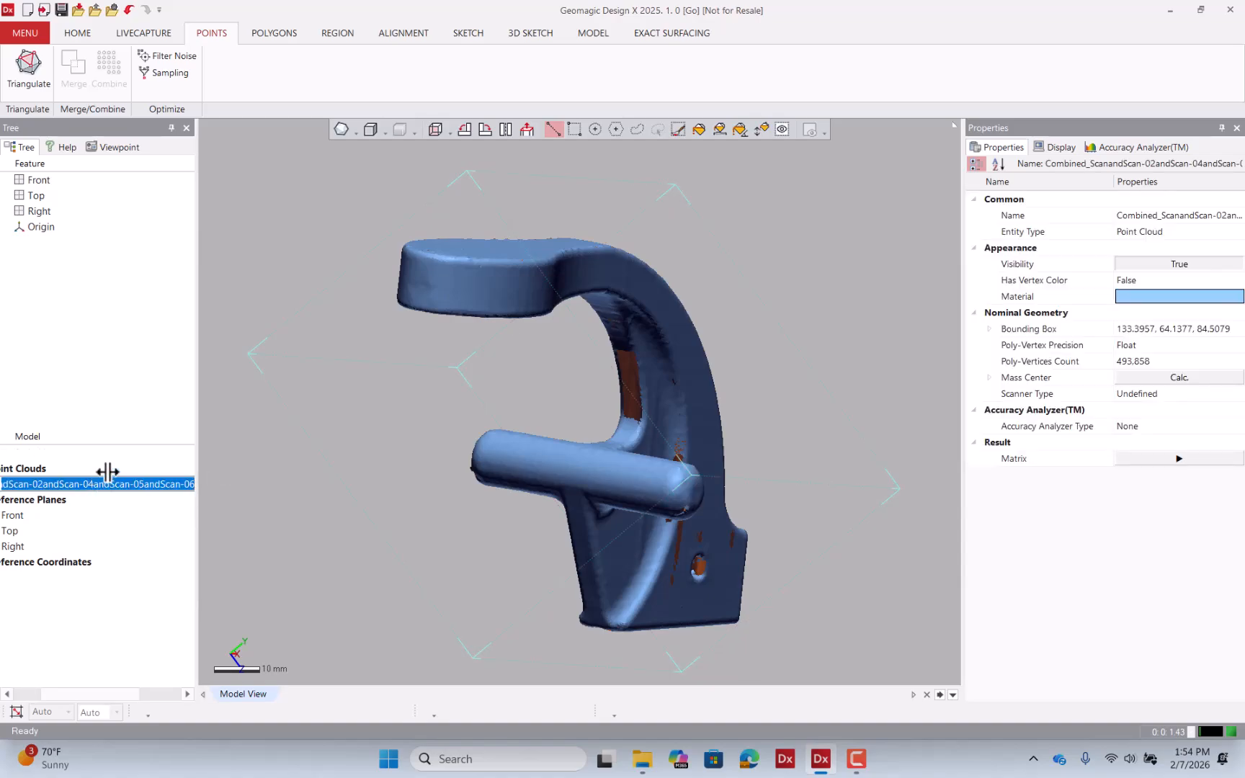
pyautogui.write('Part_1')
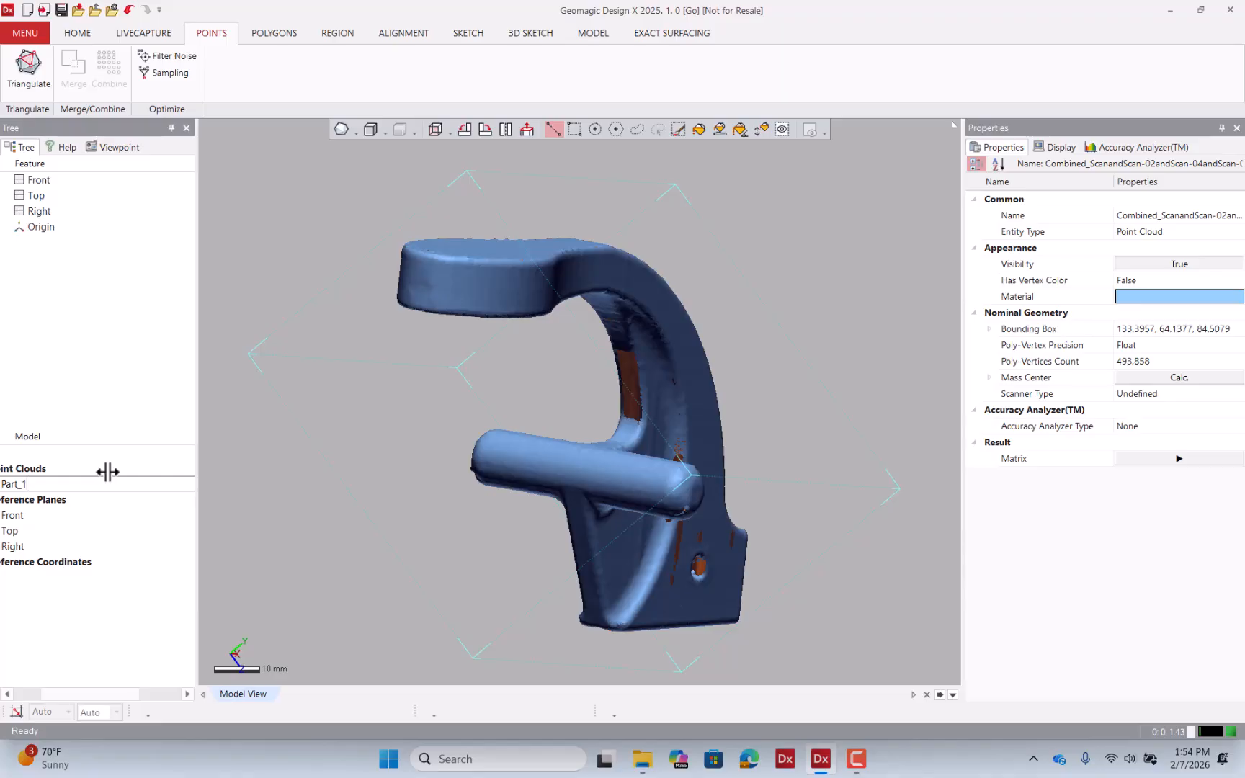
pyautogui.press('Return')
pyautogui.moveTo(84, 690); pyautogui.dragTo(56, 690)
pyautogui.click(256, 587)
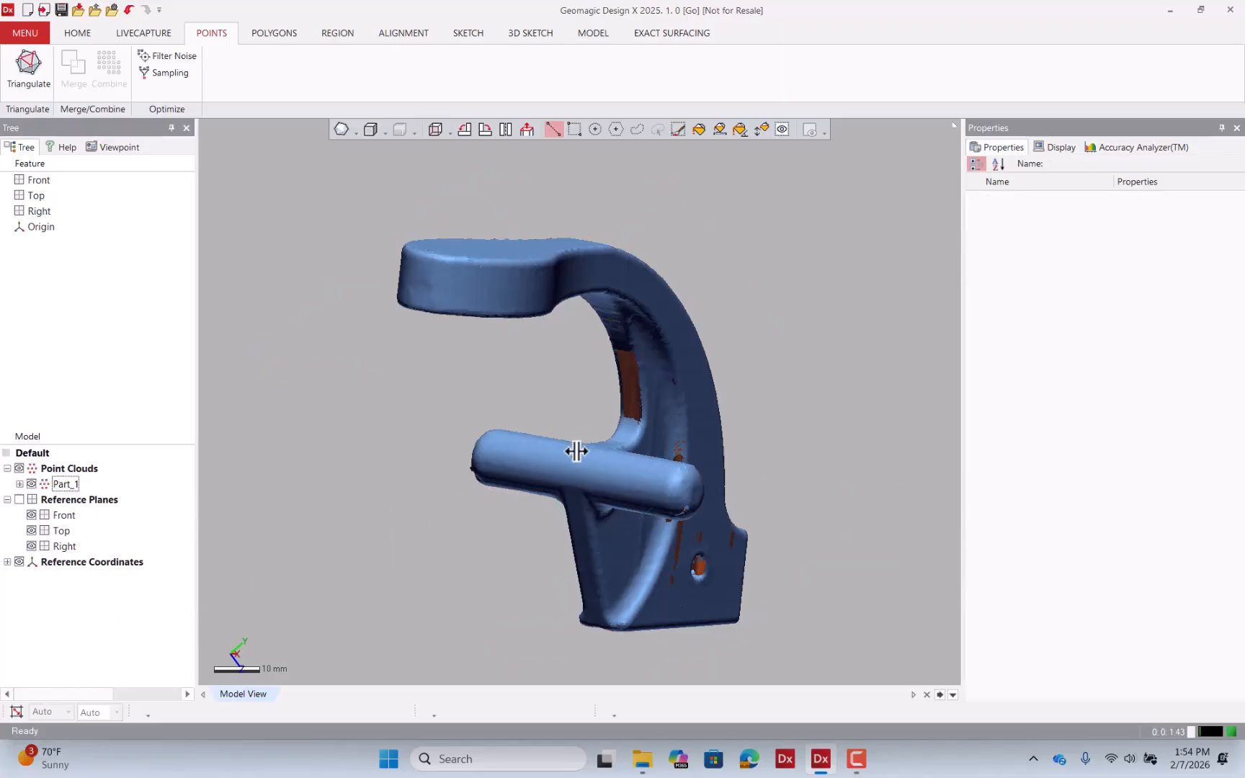
# - Start Filter Noise on the Part_1 point cloud and enable outlier region filtering with a box volume
pyautogui.moveTo(593, 380); pyautogui.dragTo(491, 390, button='right')
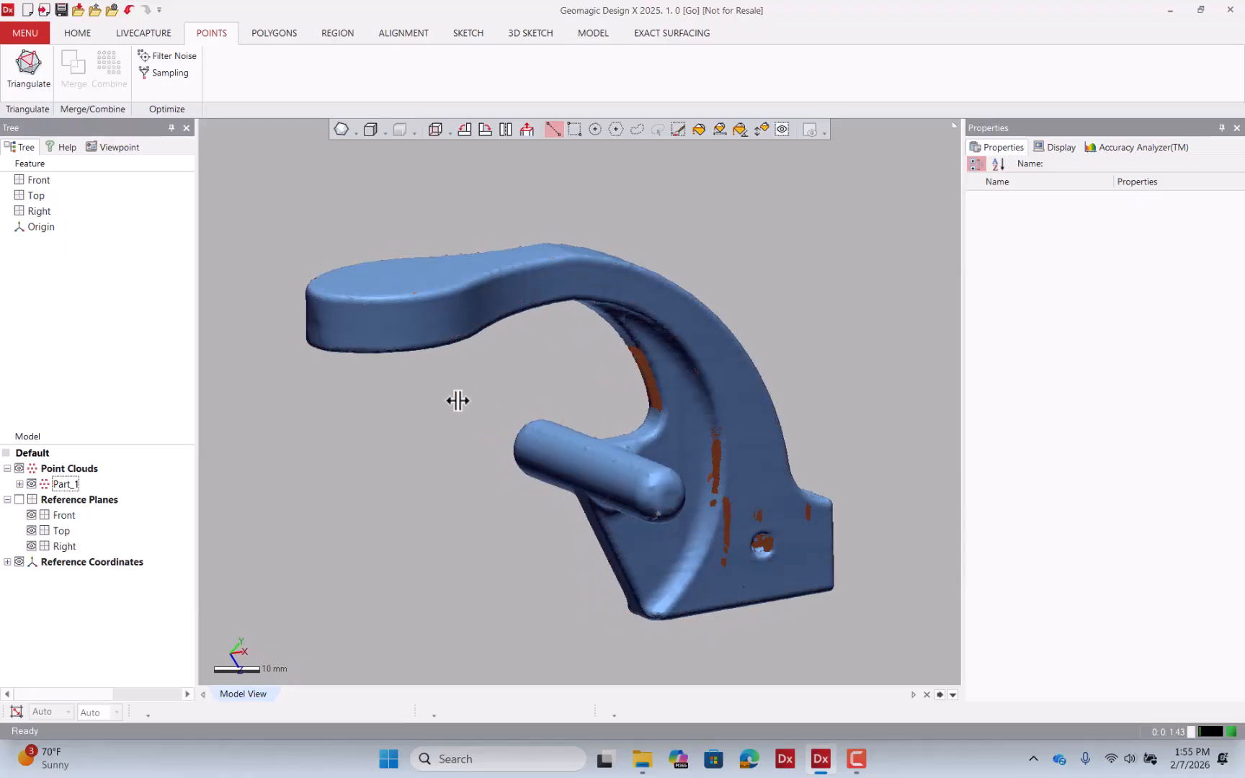
pyautogui.moveTo(450, 411)
pyautogui.mouseDown(button='right')
pyautogui.moveTo(697, 420)
pyautogui.moveTo(755, 442)
pyautogui.moveTo(526, 419)
pyautogui.moveTo(714, 534)
pyautogui.moveTo(709, 391)
pyautogui.moveTo(675, 361)
pyautogui.mouseUp(button='right')
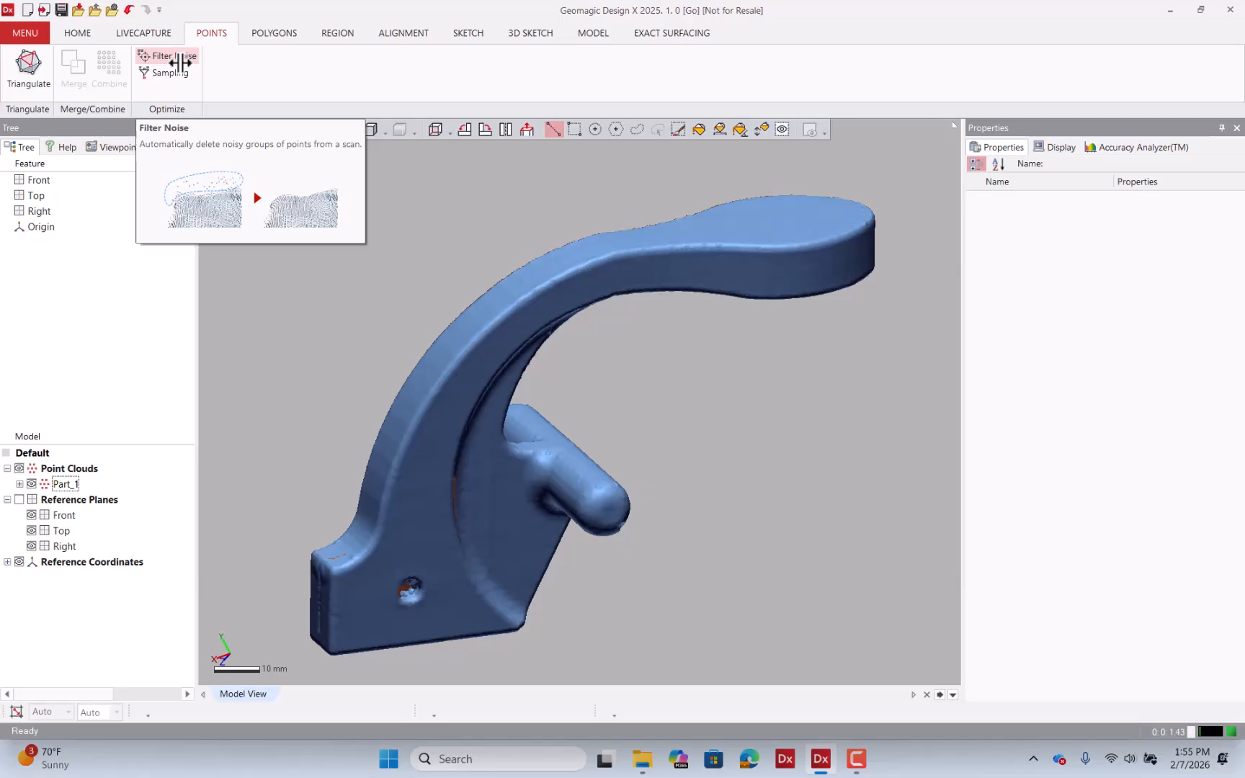
pyautogui.click(179, 59)
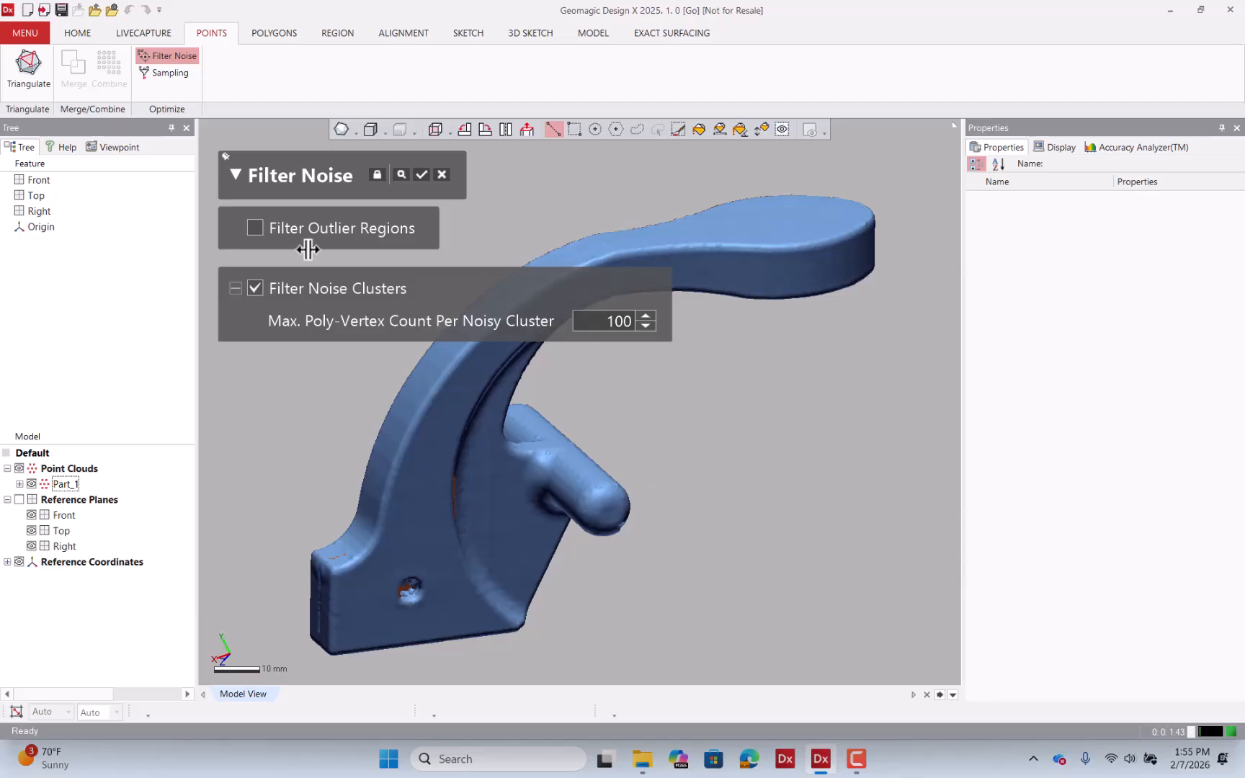
pyautogui.click(255, 228)
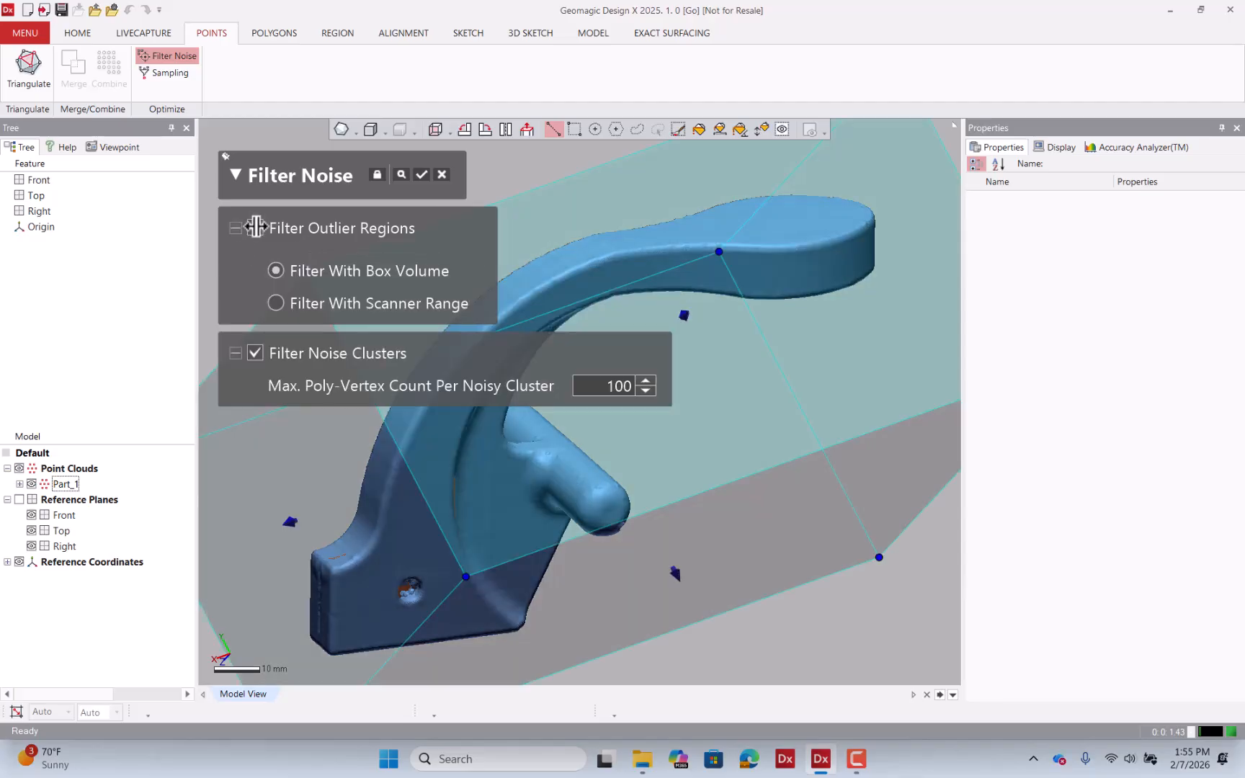
# - Resize the outlier filter's box volume and rotate it toward the upright orientation of the lever
pyautogui.scroll(-4, 739, 411)
pyautogui.moveTo(697, 342); pyautogui.dragTo(778, 443, button='right')
pyautogui.scroll(-2, 806, 364)
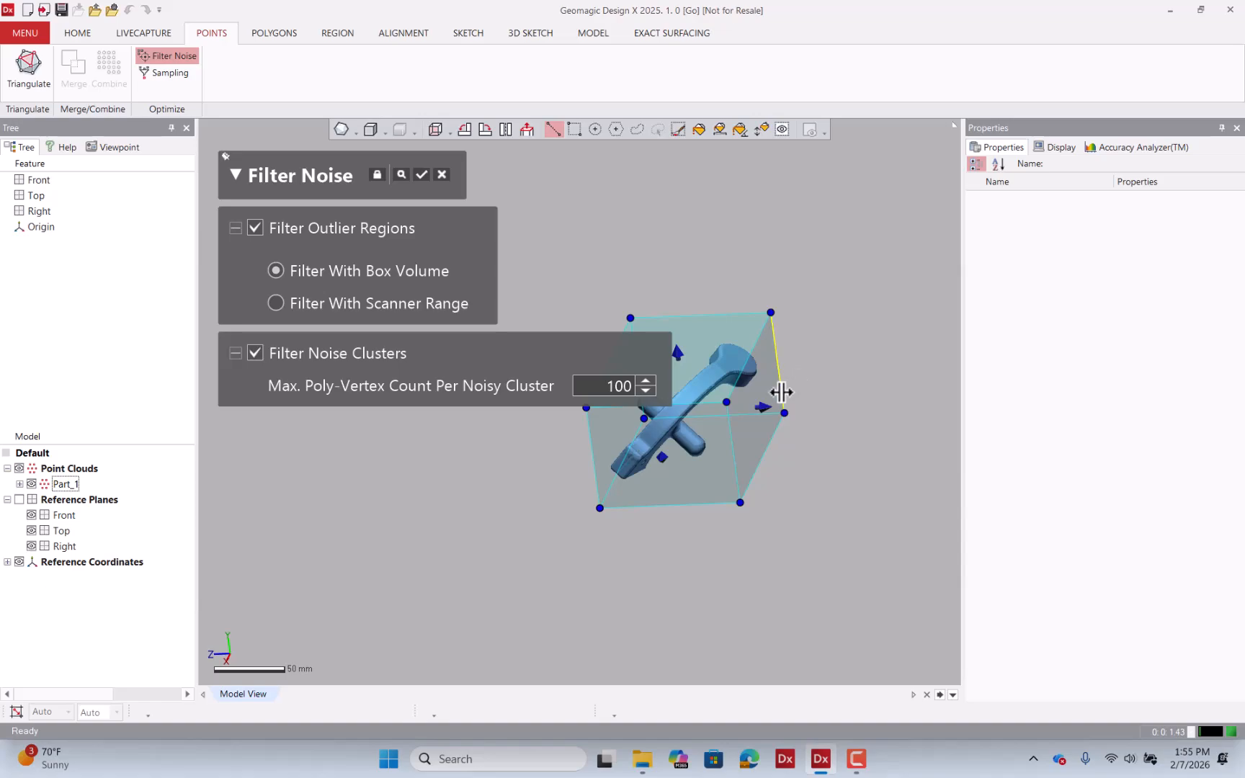
pyautogui.moveTo(782, 393); pyautogui.dragTo(786, 439, button='right')
pyautogui.moveTo(675, 345); pyautogui.dragTo(659, 297)
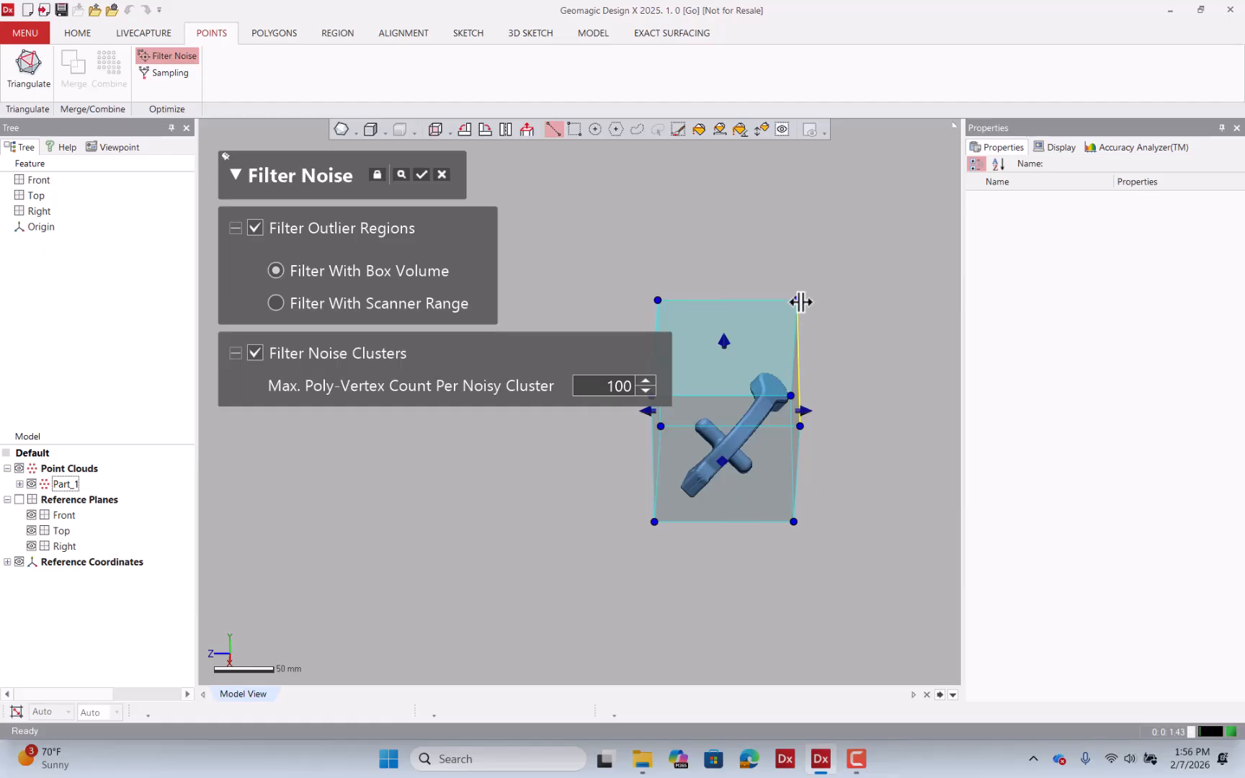
pyautogui.moveTo(799, 302); pyautogui.dragTo(822, 337)
pyautogui.moveTo(835, 432)
pyautogui.mouseDown()
pyautogui.moveTo(861, 430)
pyautogui.moveTo(811, 435)
pyautogui.mouseUp()
pyautogui.moveTo(828, 436); pyautogui.dragTo(728, 311, button='right')
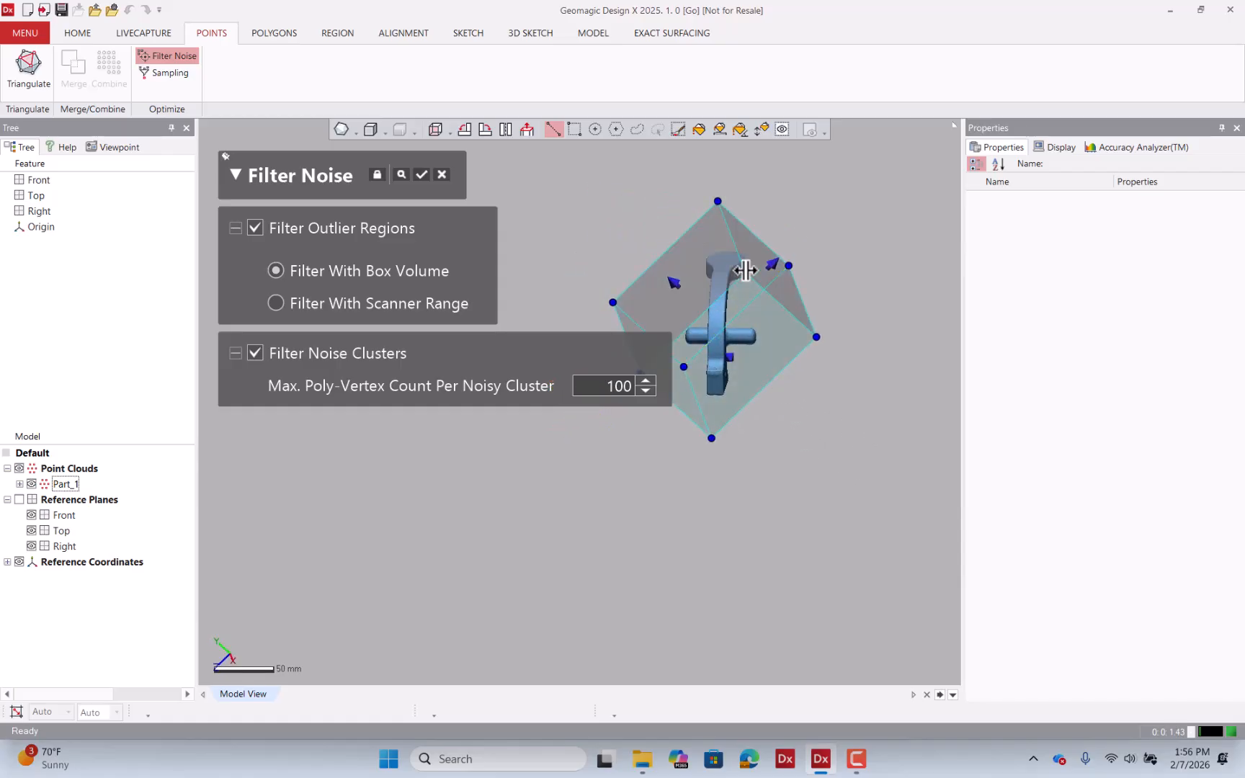
pyautogui.moveTo(745, 271); pyautogui.dragTo(658, 244)
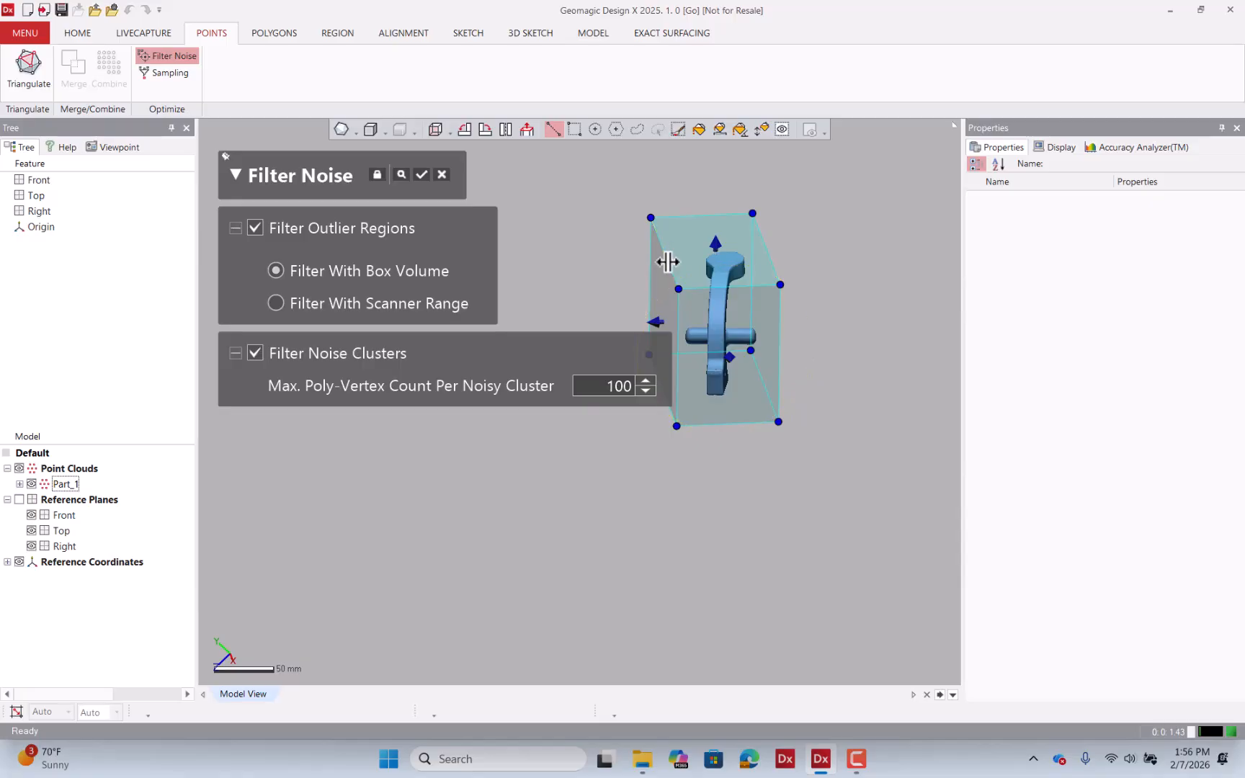
# - Rotate the filter box further so its long sides run along the lever arm
pyautogui.moveTo(667, 263); pyautogui.dragTo(791, 505, button='right')
pyautogui.moveTo(789, 350); pyautogui.dragTo(722, 411, button='right')
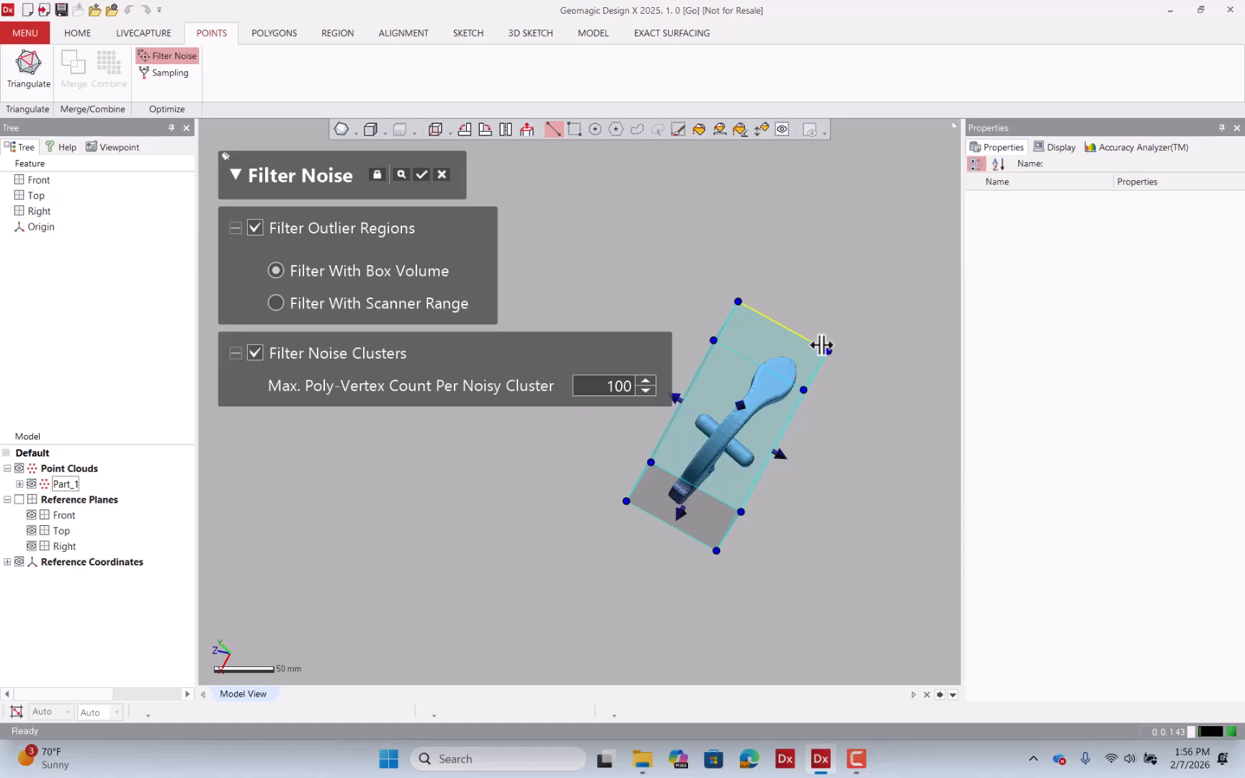
pyautogui.moveTo(828, 350); pyautogui.dragTo(845, 365)
pyautogui.moveTo(817, 424); pyautogui.dragTo(801, 348, button='right')
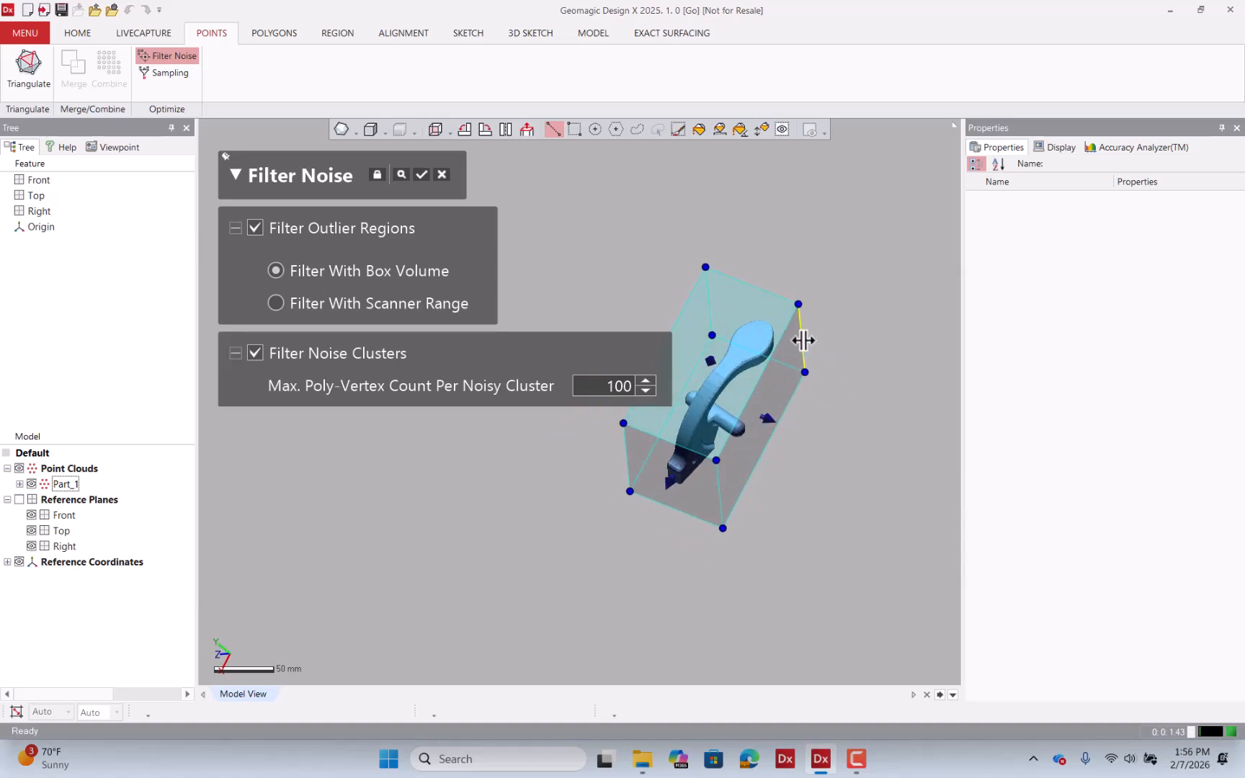
pyautogui.moveTo(803, 341); pyautogui.dragTo(815, 356)
pyautogui.moveTo(815, 356); pyautogui.dragTo(676, 411, button='right')
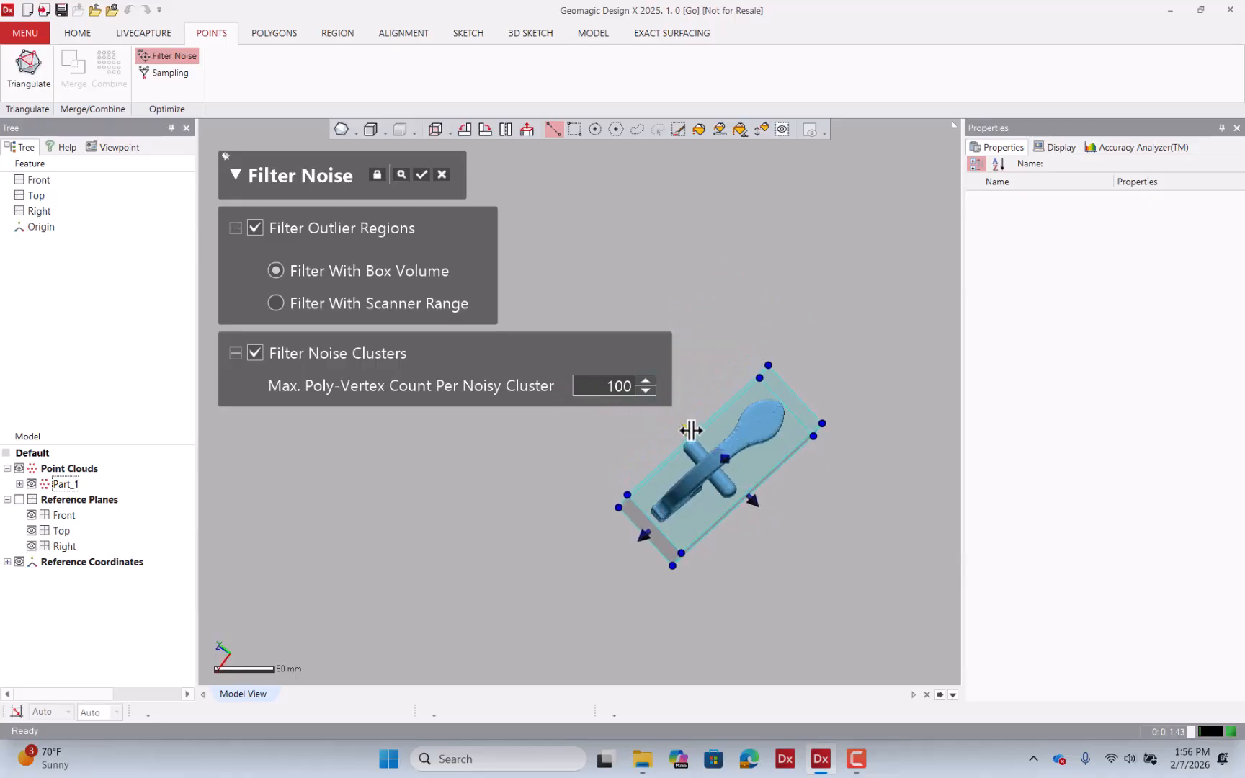
# - Pull the four sides of the filter box closer around the lever as seen from above
pyautogui.scroll(3, 713, 453)
pyautogui.moveTo(717, 453); pyautogui.dragTo(814, 414, button='right')
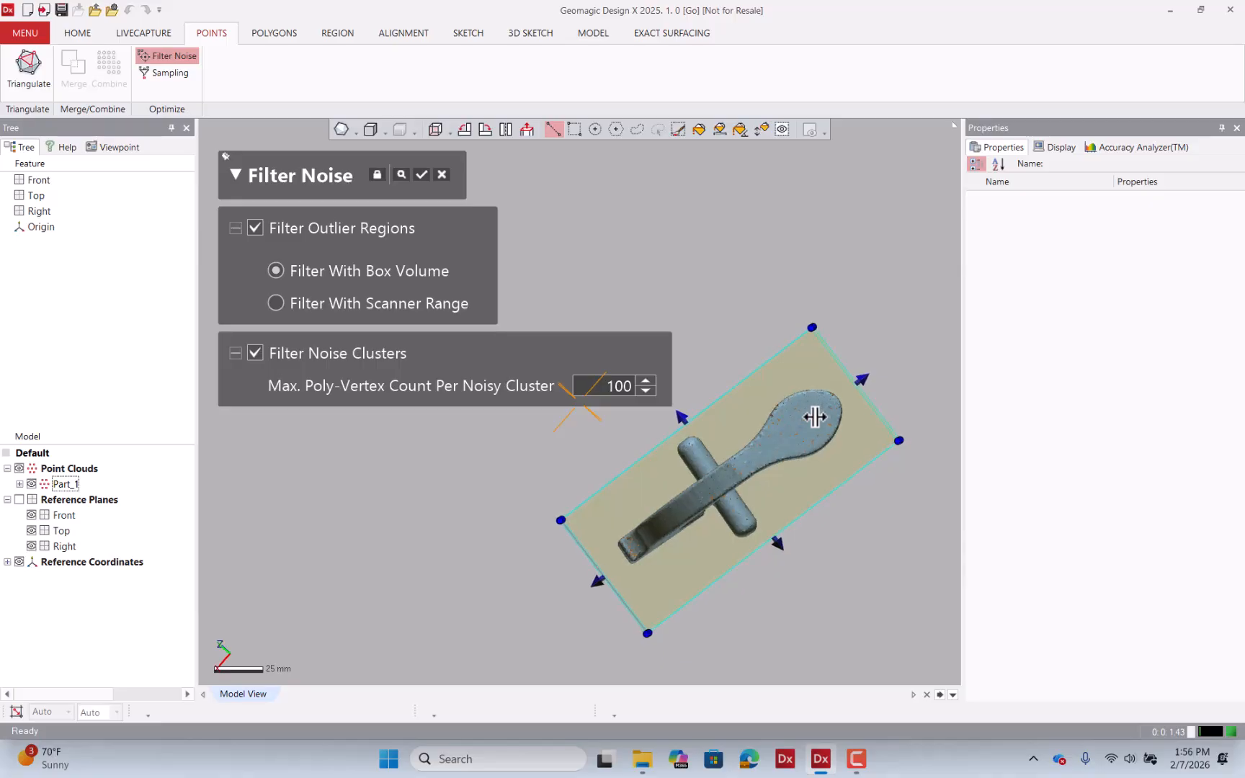
pyautogui.moveTo(863, 380); pyautogui.dragTo(848, 390)
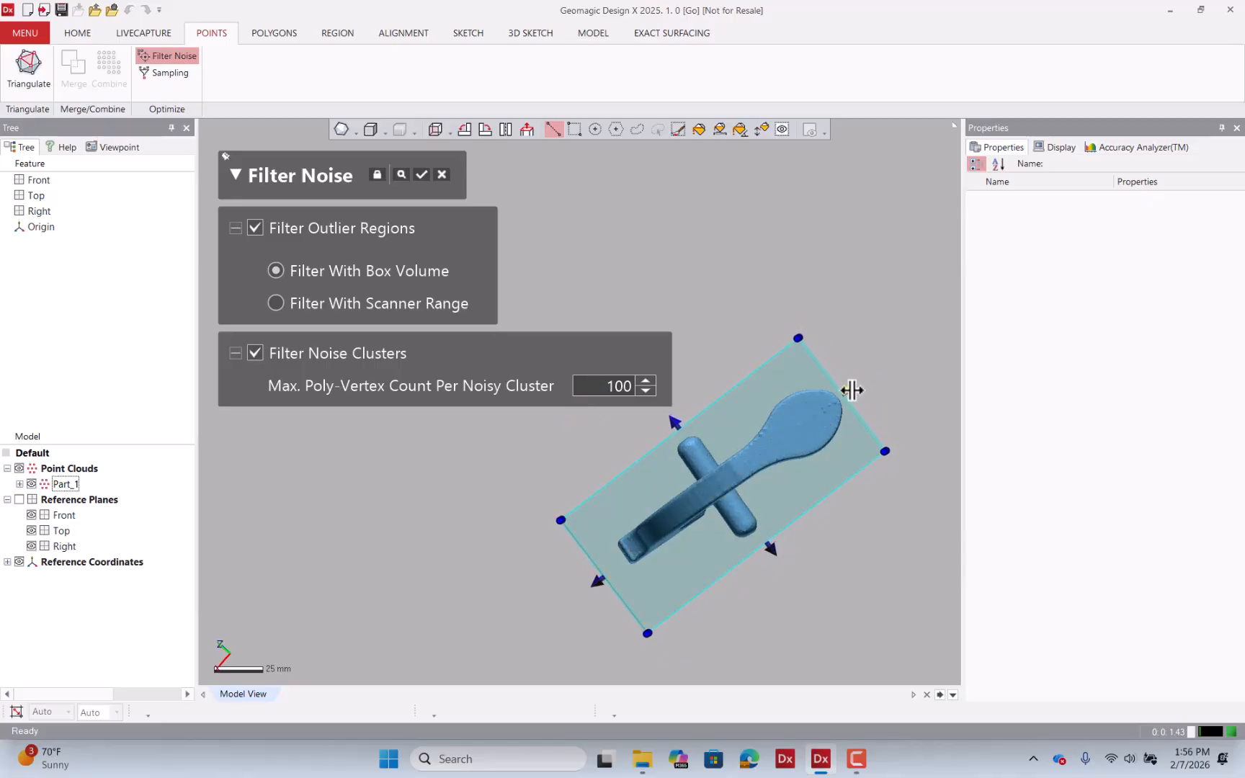
pyautogui.moveTo(599, 581); pyautogui.dragTo(627, 577)
pyautogui.moveTo(782, 544); pyautogui.dragTo(774, 540)
pyautogui.moveTo(686, 411); pyautogui.dragTo(689, 420)
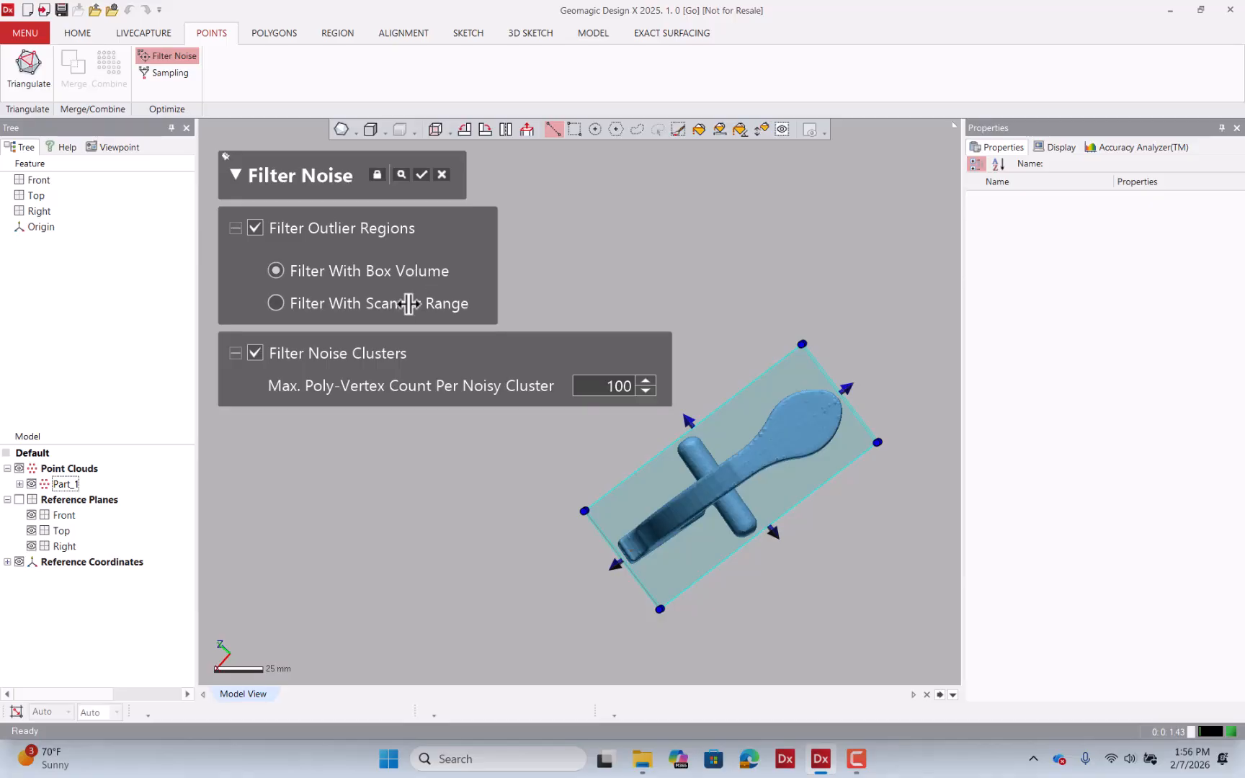
# - Switch the outlier filter to Filter With Scanner Range and back to Filter With Box Volume
pyautogui.click(408, 303)
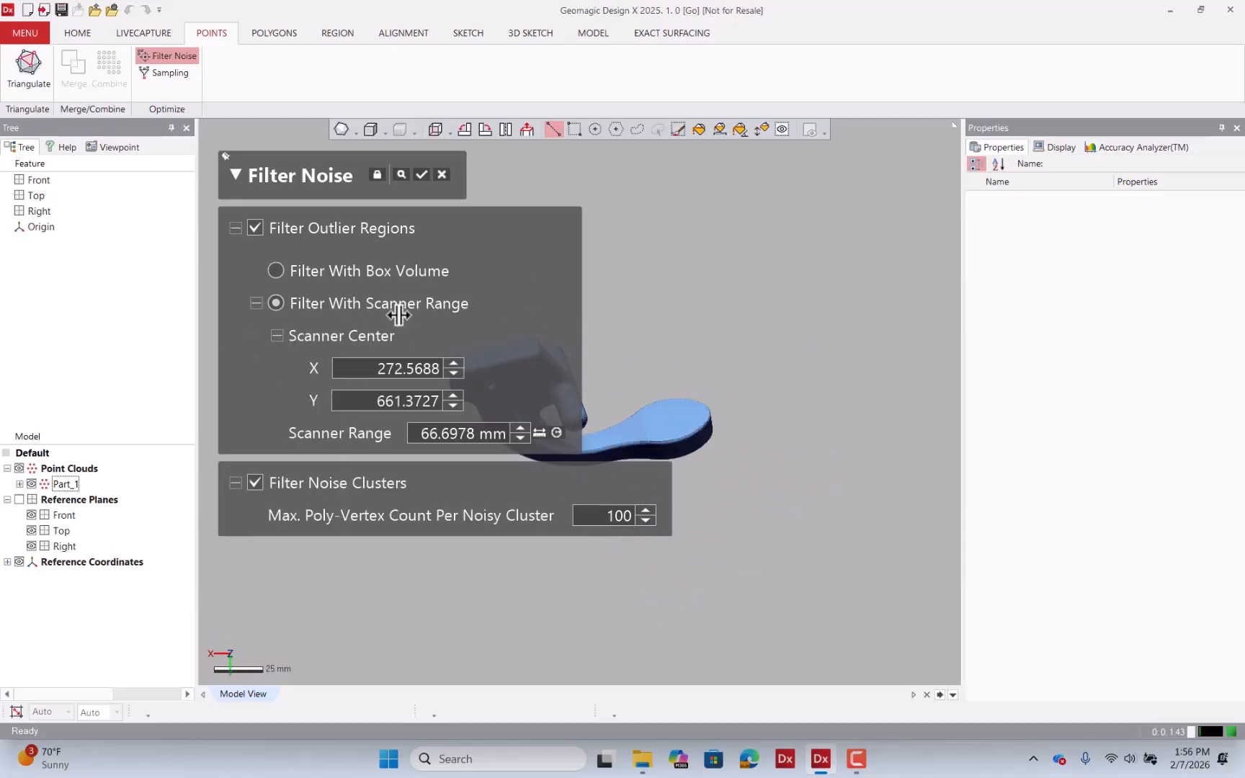
pyautogui.click(363, 272)
# - Turn off outlier region filtering and apply the noise cluster filter with a maximum of 100 poly-vertices per noisy cluster
pyautogui.moveTo(764, 356)
pyautogui.mouseDown(button='right')
pyautogui.moveTo(670, 361)
pyautogui.moveTo(776, 351)
pyautogui.mouseUp(button='right')
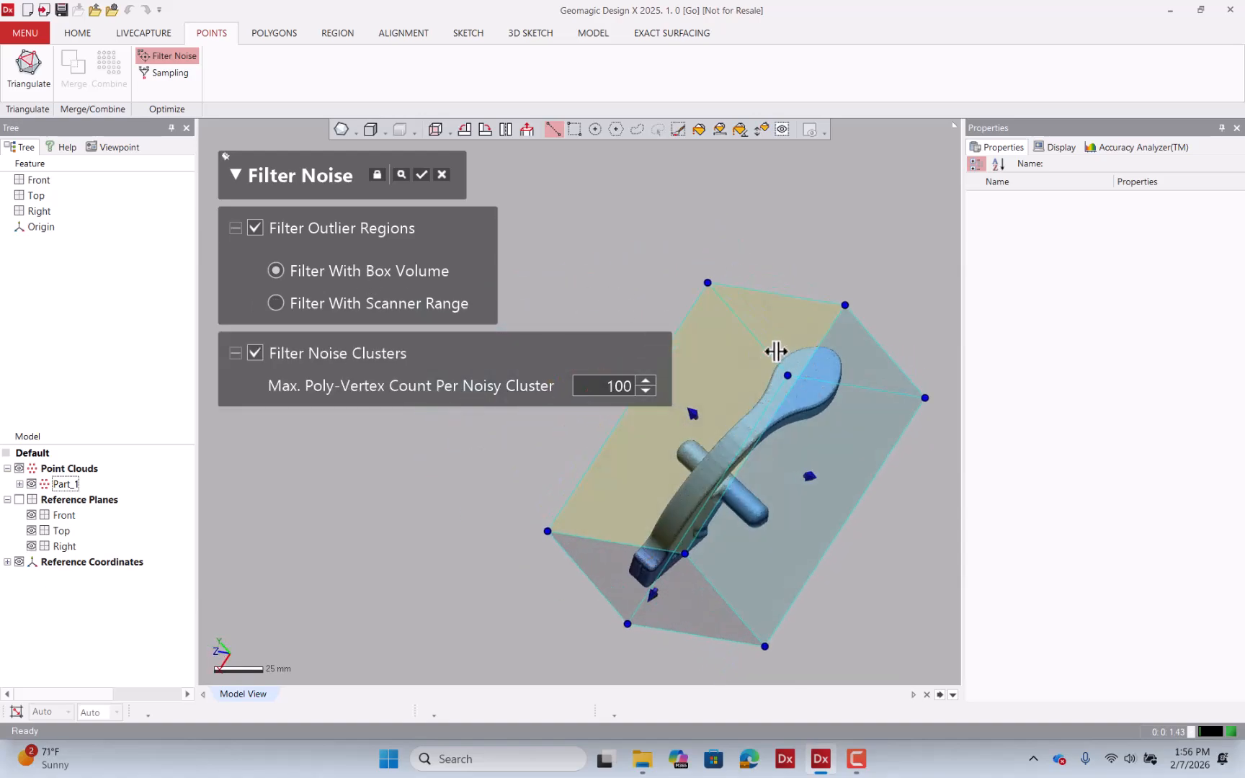
pyautogui.click(255, 227)
pyautogui.click(423, 174)
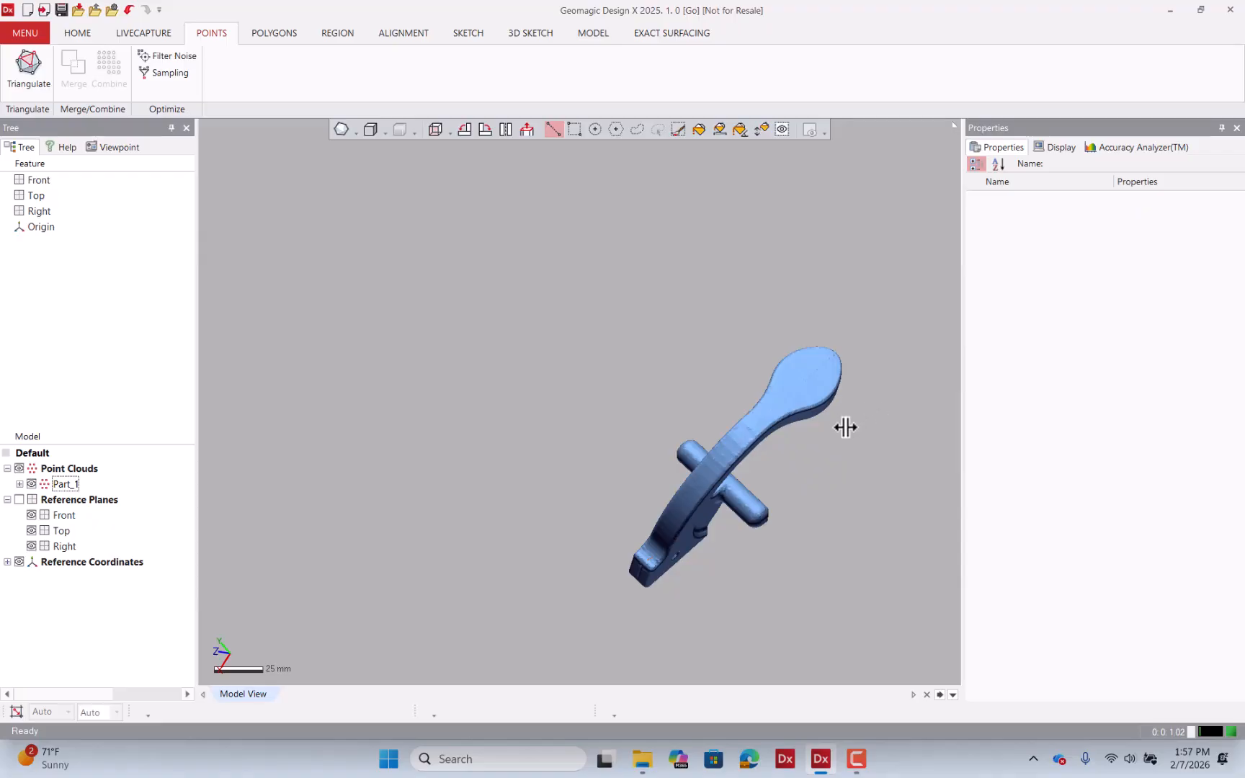
# - Examine the point density and spacing of the filtered cloud up close on the lever arm
pyautogui.scroll(1, 766, 391)
pyautogui.scroll(-2, 578, 334)
pyautogui.scroll(2, 749, 391)
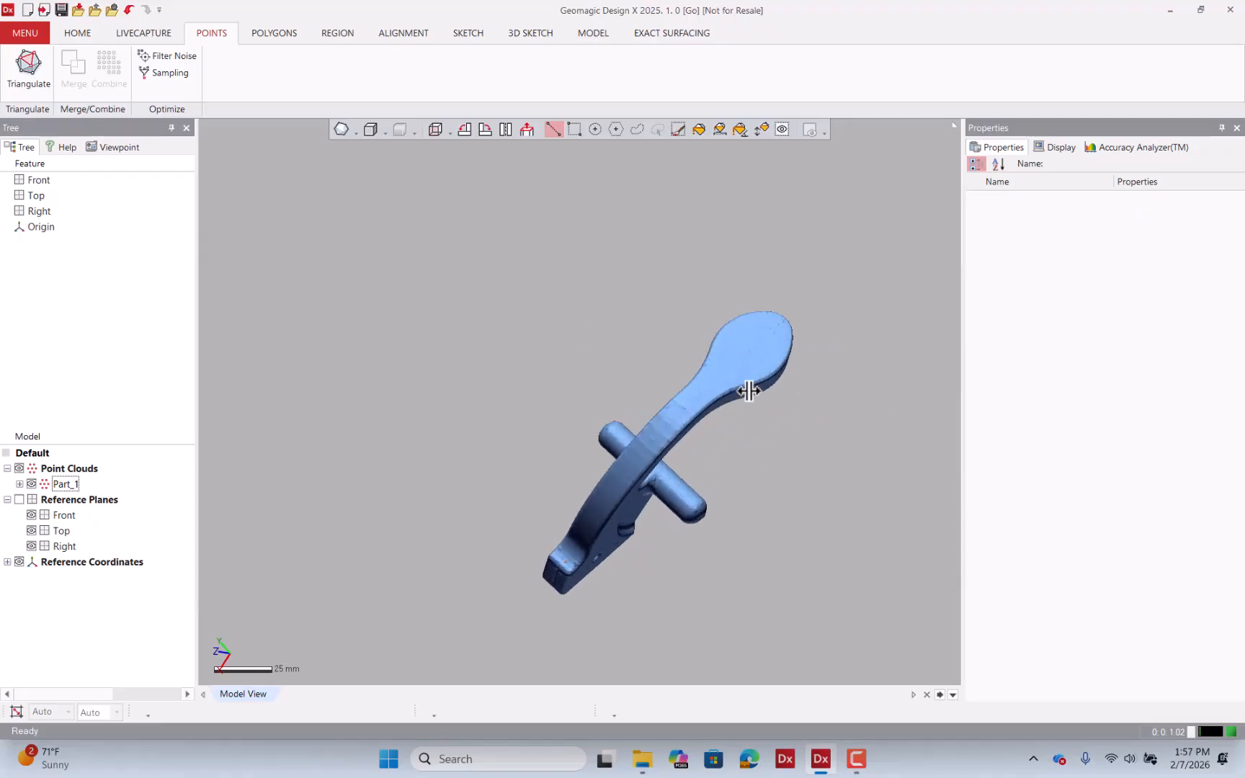
pyautogui.scroll(4, 750, 390)
pyautogui.scroll(2, 592, 386)
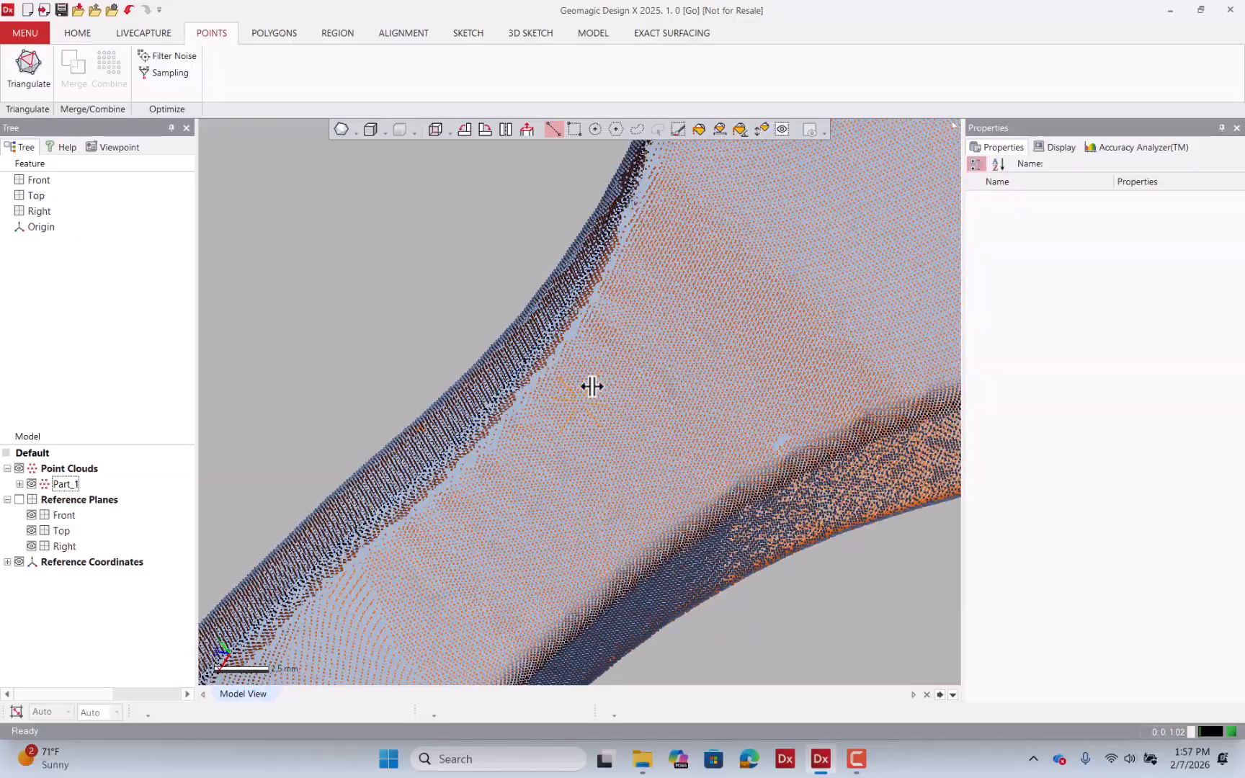
pyautogui.moveTo(592, 386); pyautogui.dragTo(483, 347, button='right')
pyautogui.scroll(5, 631, 333)
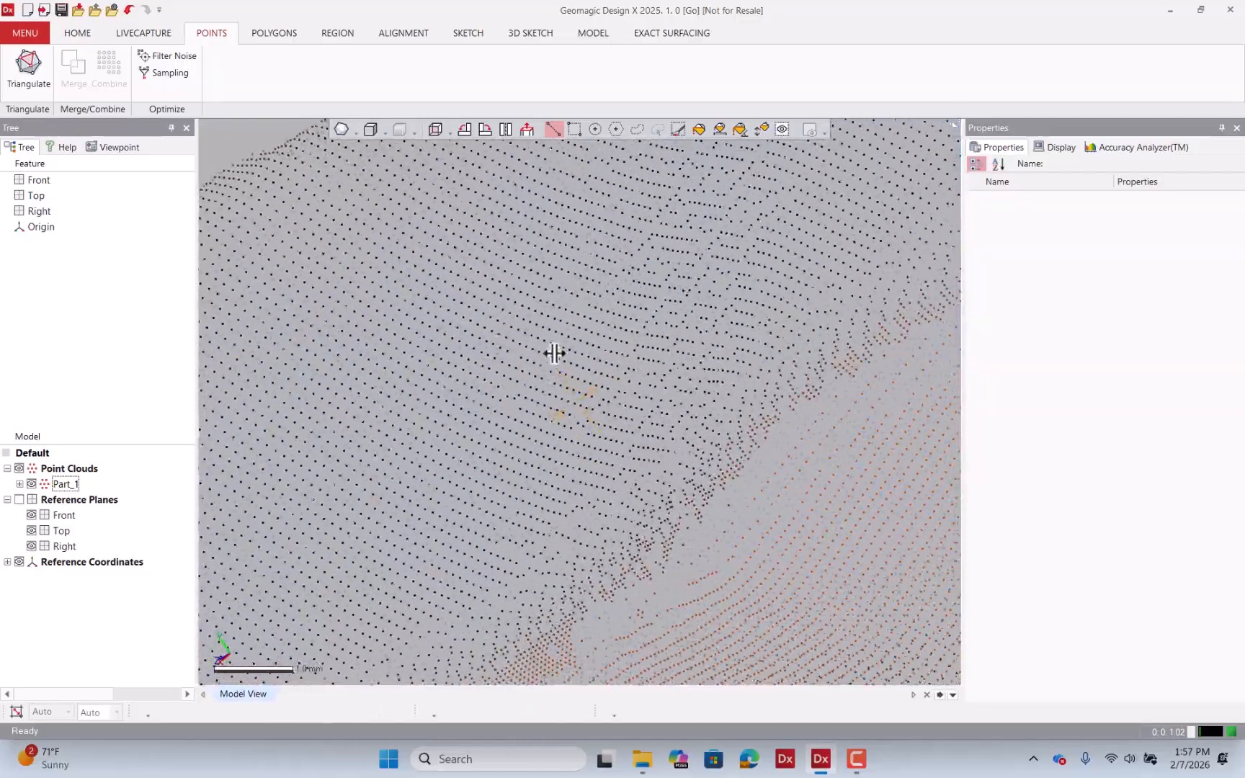
pyautogui.scroll(-8, 554, 353)
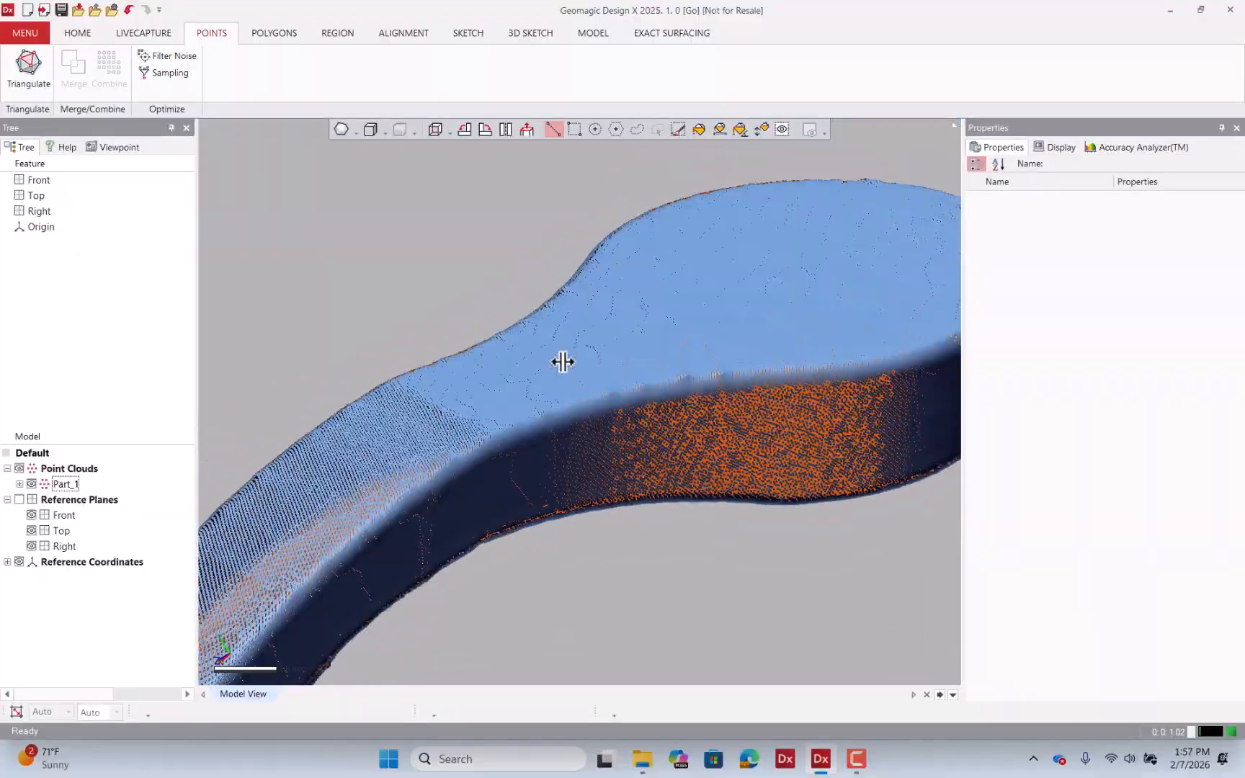
pyautogui.scroll(-6, 563, 362)
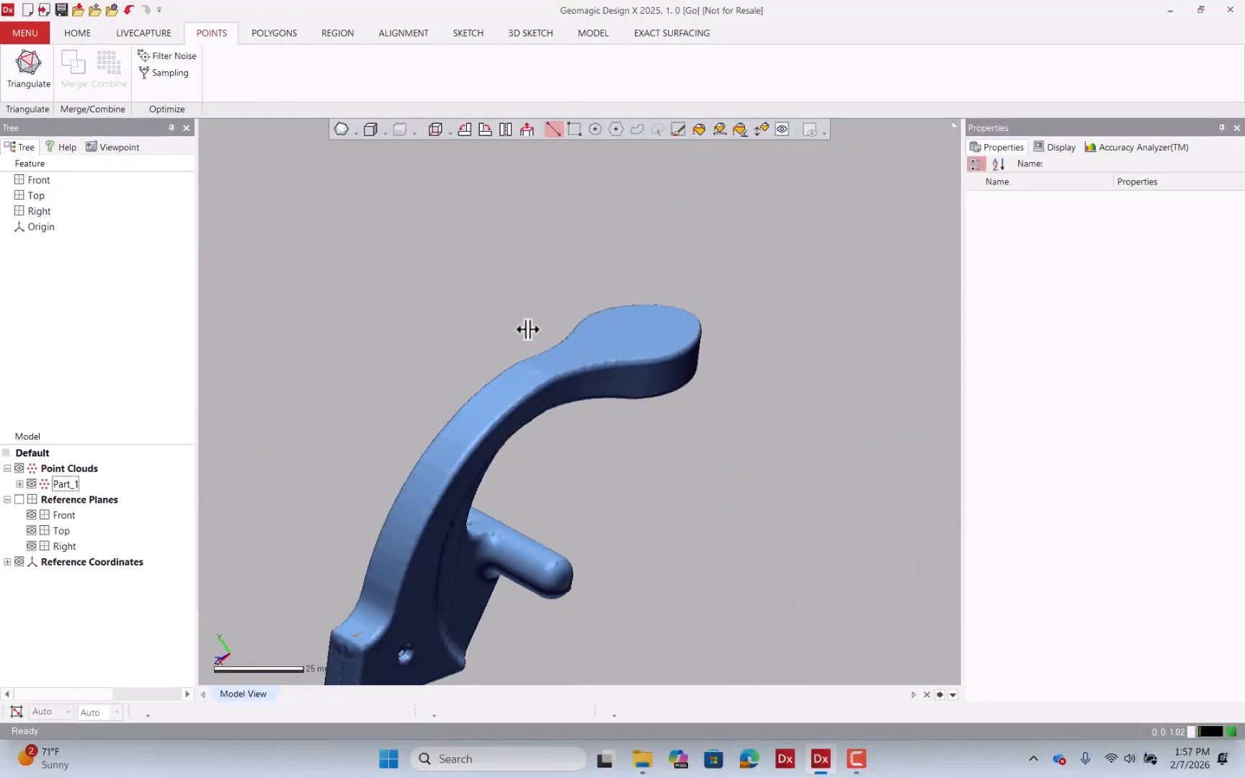
pyautogui.scroll(-2, 554, 328)
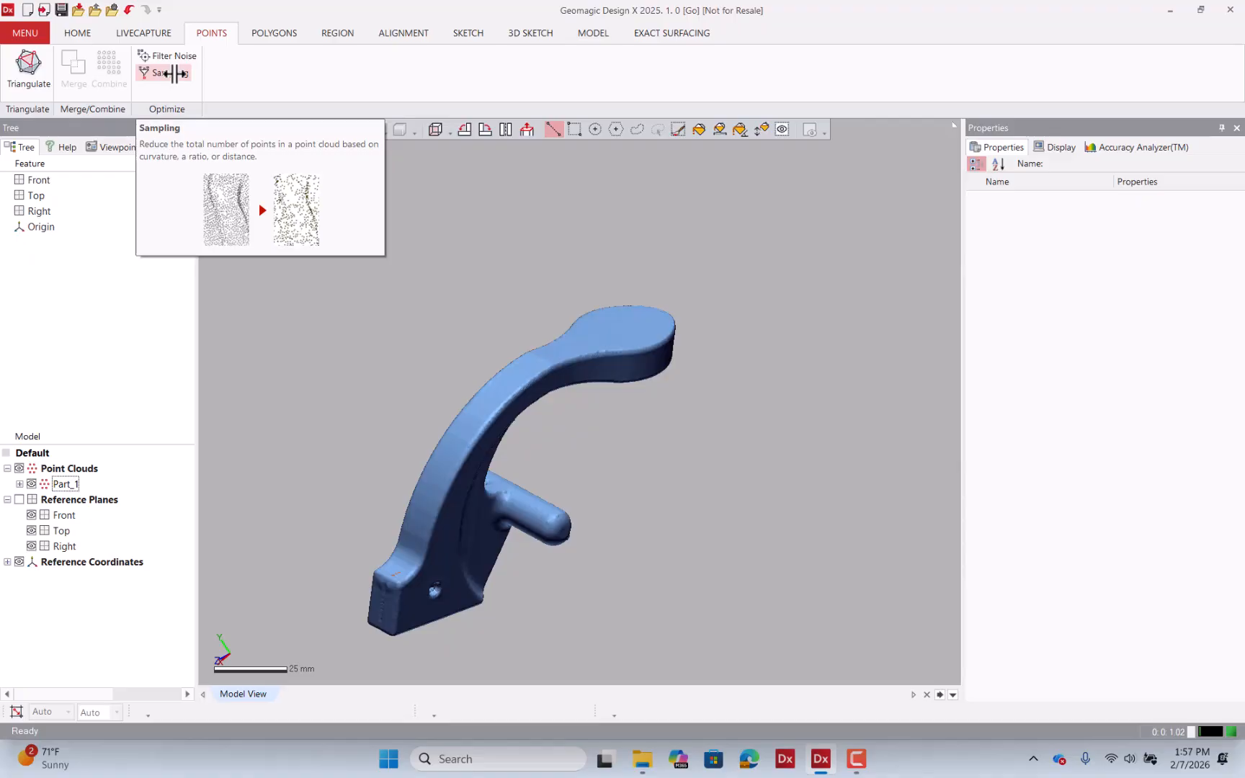
# - Start the Sampling command with the Uniform Ratio method and try sampling ratios of 100% and 25%
pyautogui.click(173, 72)
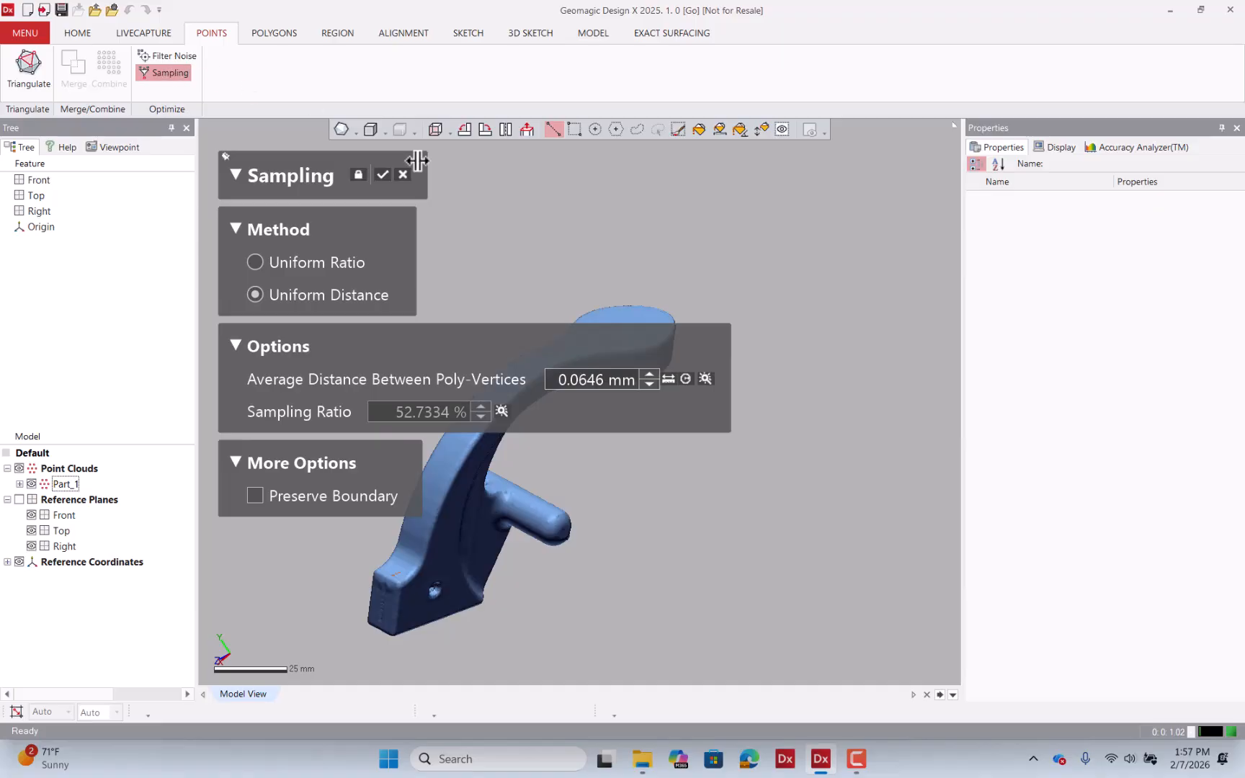
pyautogui.scroll(-2, 798, 311)
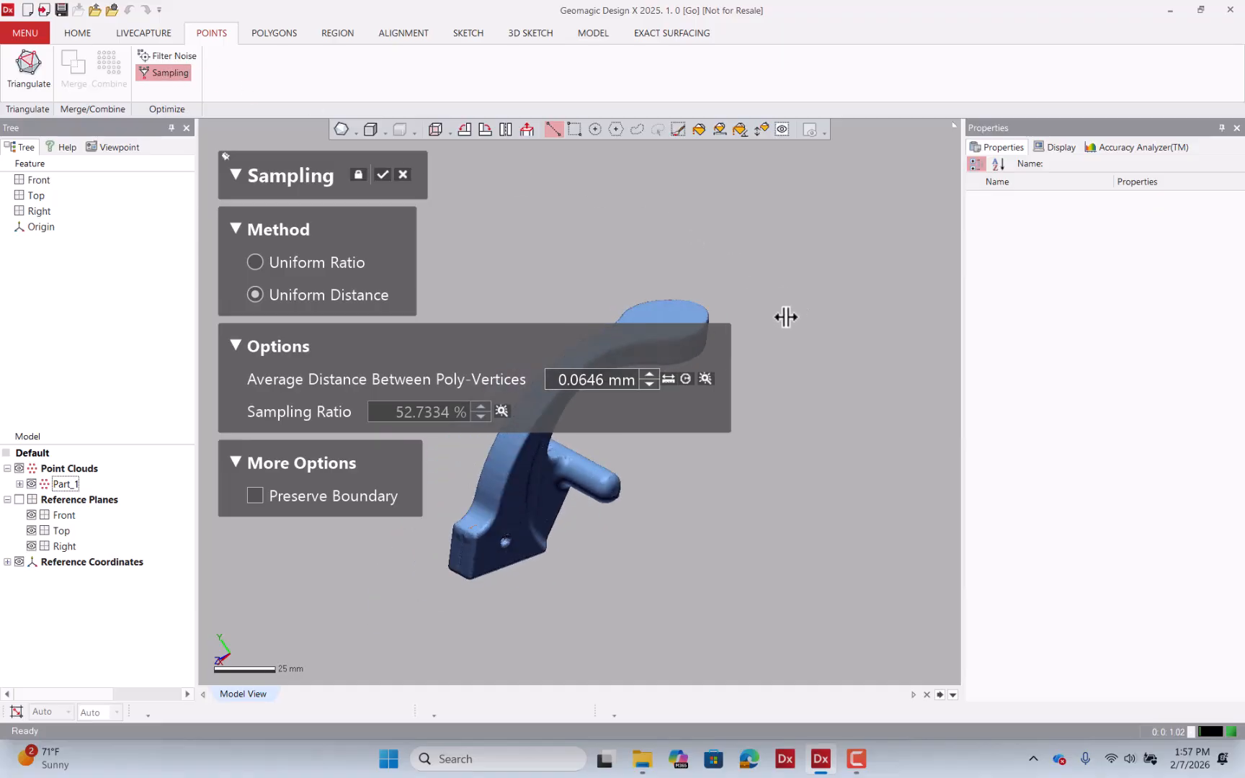
pyautogui.click(292, 260)
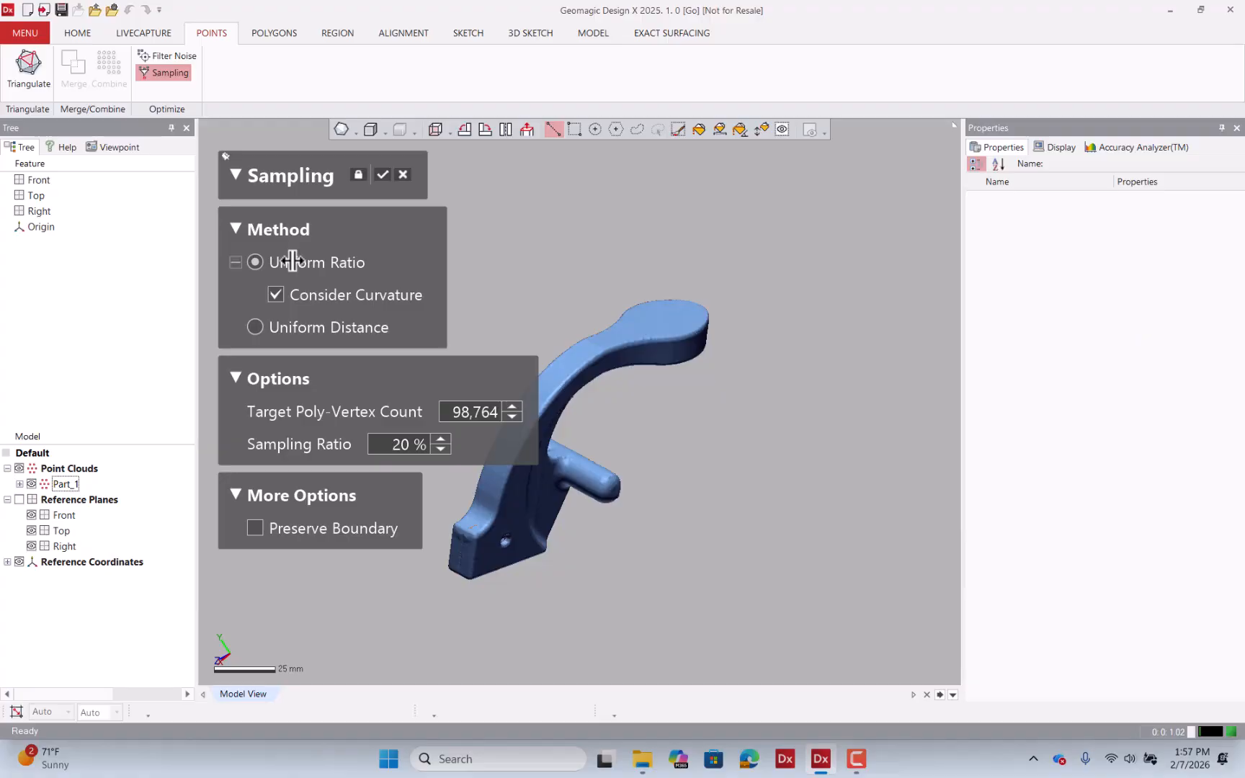
pyautogui.doubleClick(407, 445)
pyautogui.write('100')
pyautogui.press('Return')
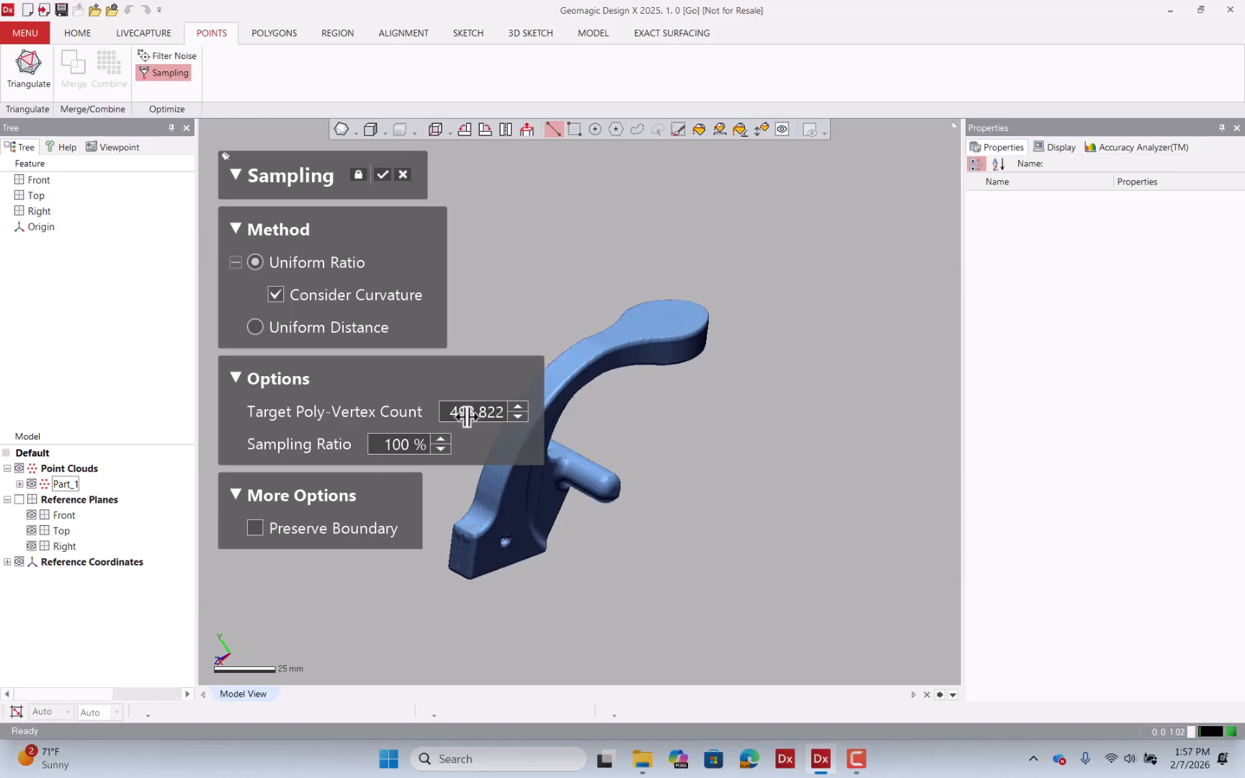
pyautogui.doubleClick(402, 444)
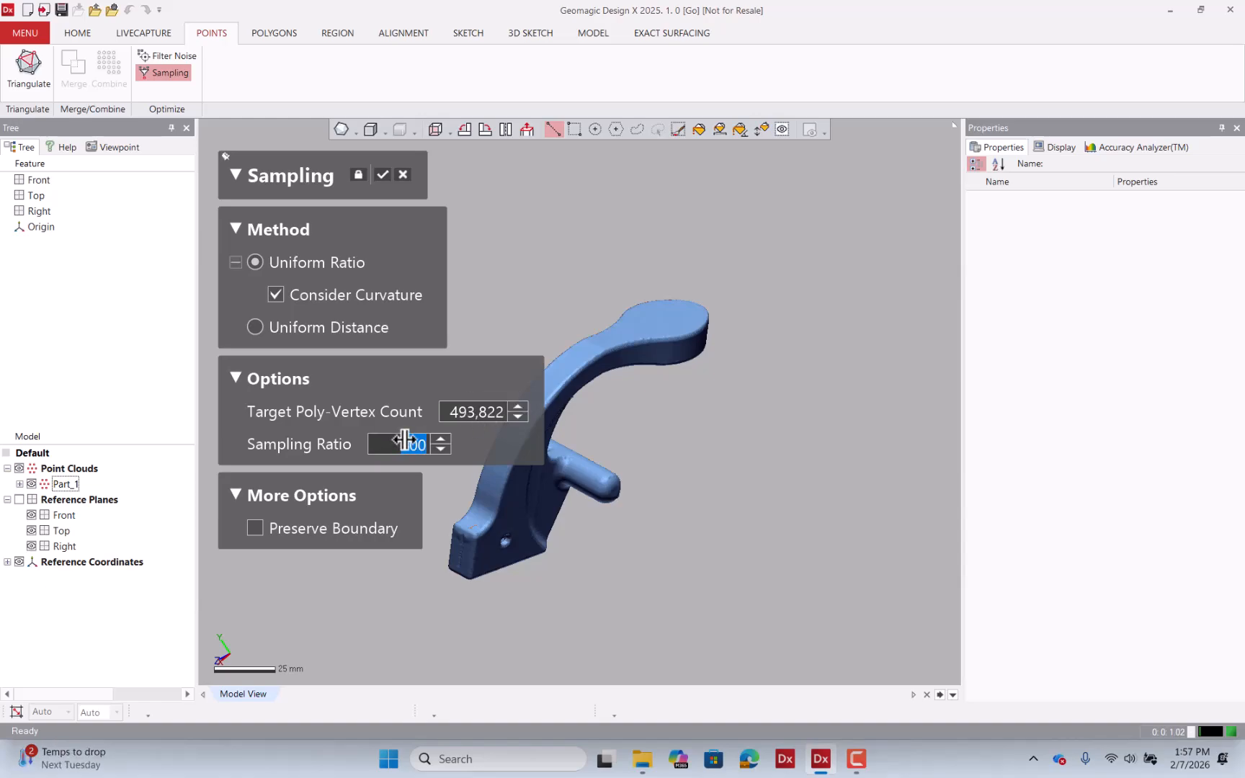
pyautogui.write('25')
pyautogui.press('Return')
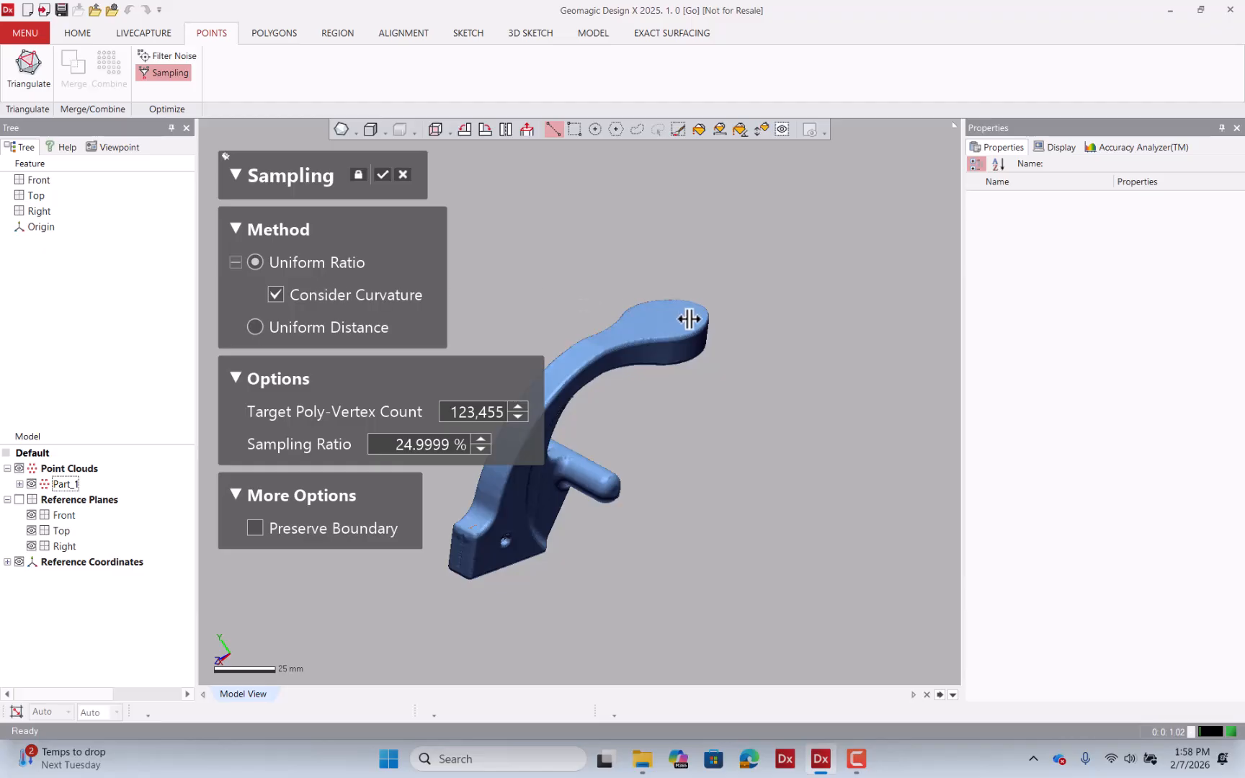
# - Switch the sampling method to Uniform Distance with an average distance between poly-vertices of 0.1 mm
pyautogui.scroll(10, 689, 319)
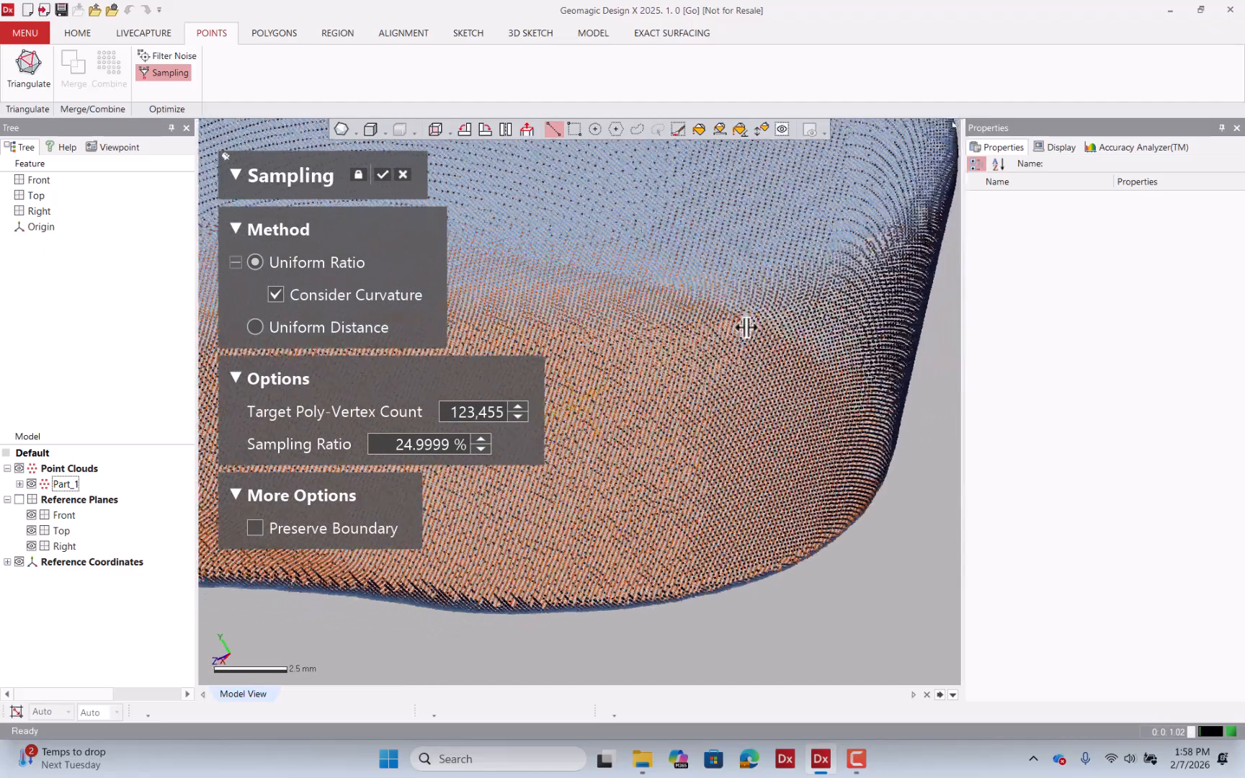
pyautogui.moveTo(746, 327); pyautogui.dragTo(833, 305, button='right')
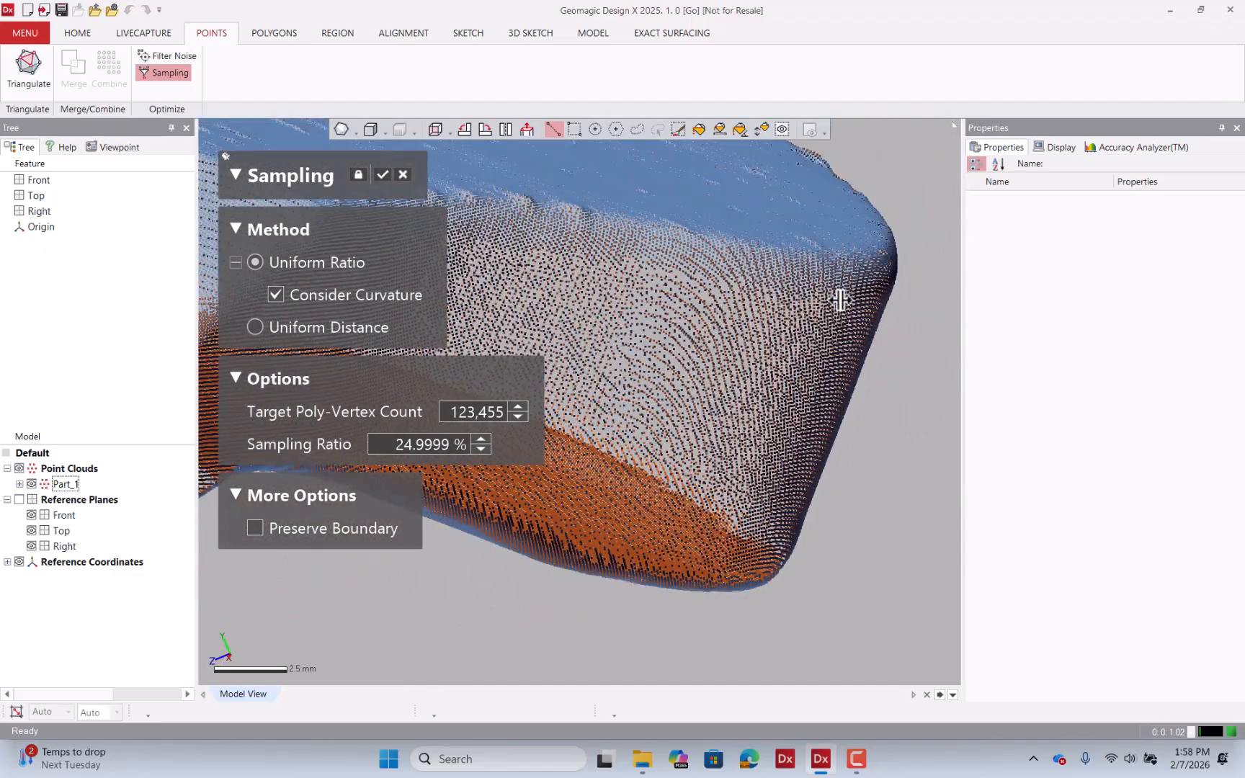
pyautogui.scroll(-6, 852, 368)
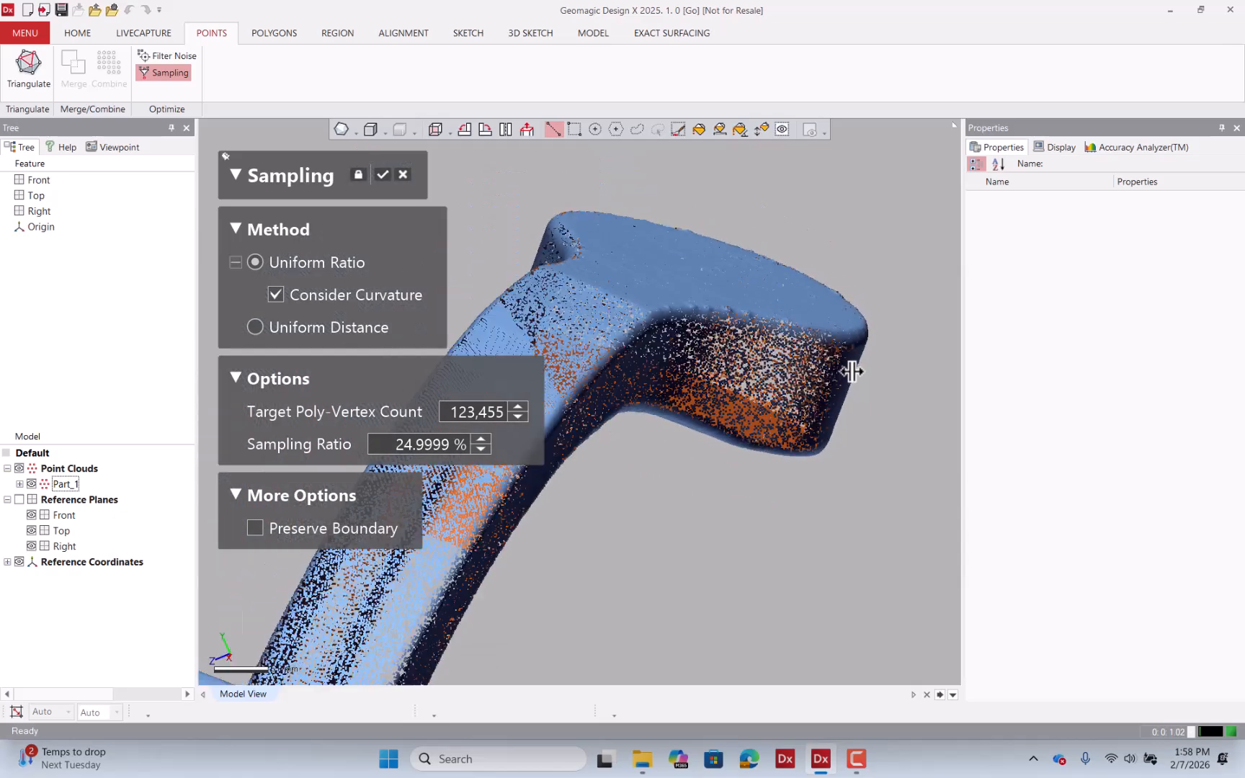
pyautogui.scroll(-1, 851, 371)
pyautogui.scroll(-2, 772, 380)
pyautogui.moveTo(757, 376); pyautogui.dragTo(649, 365, button='right')
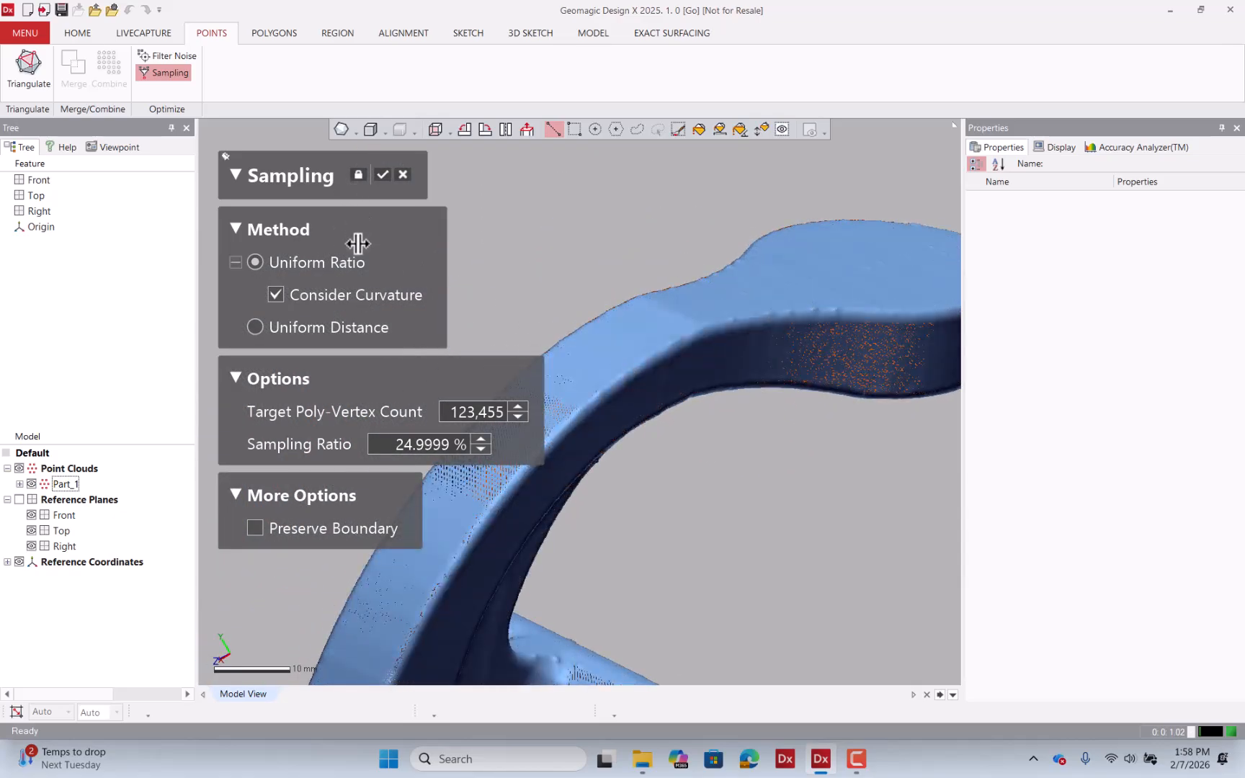
pyautogui.click(346, 327)
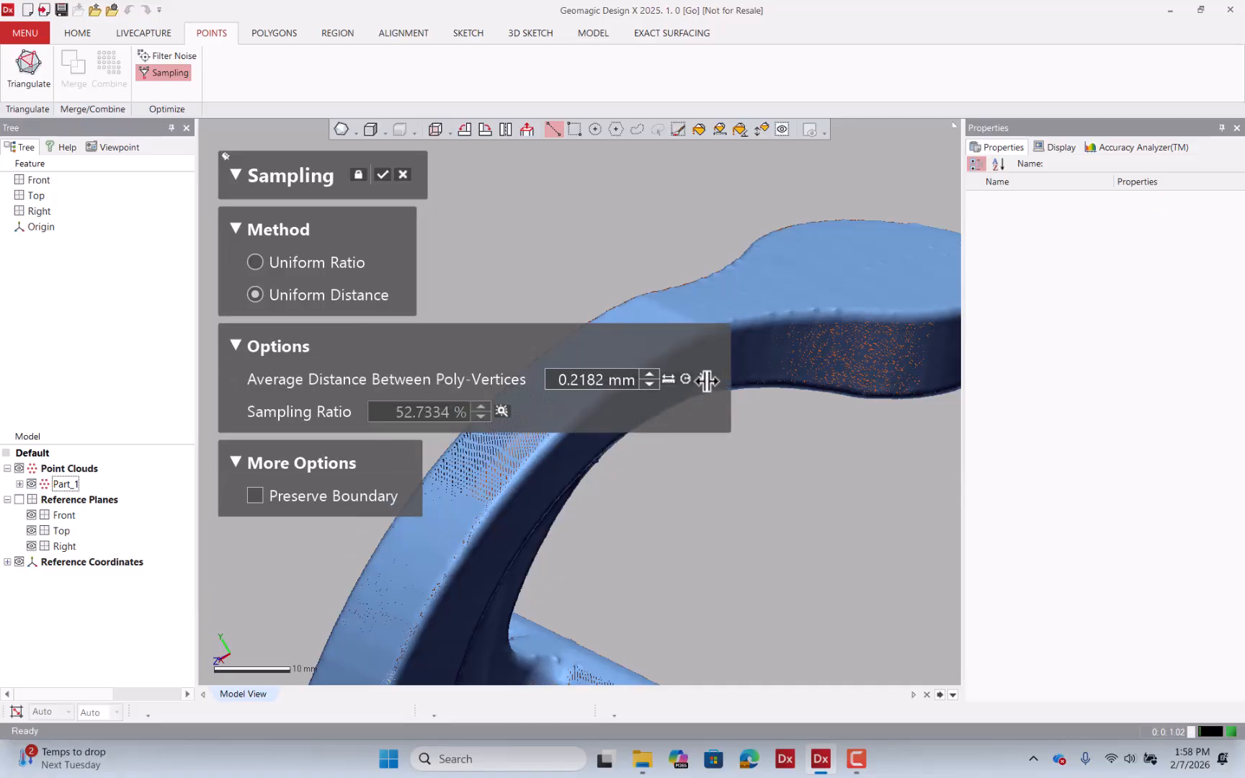
pyautogui.click(574, 384)
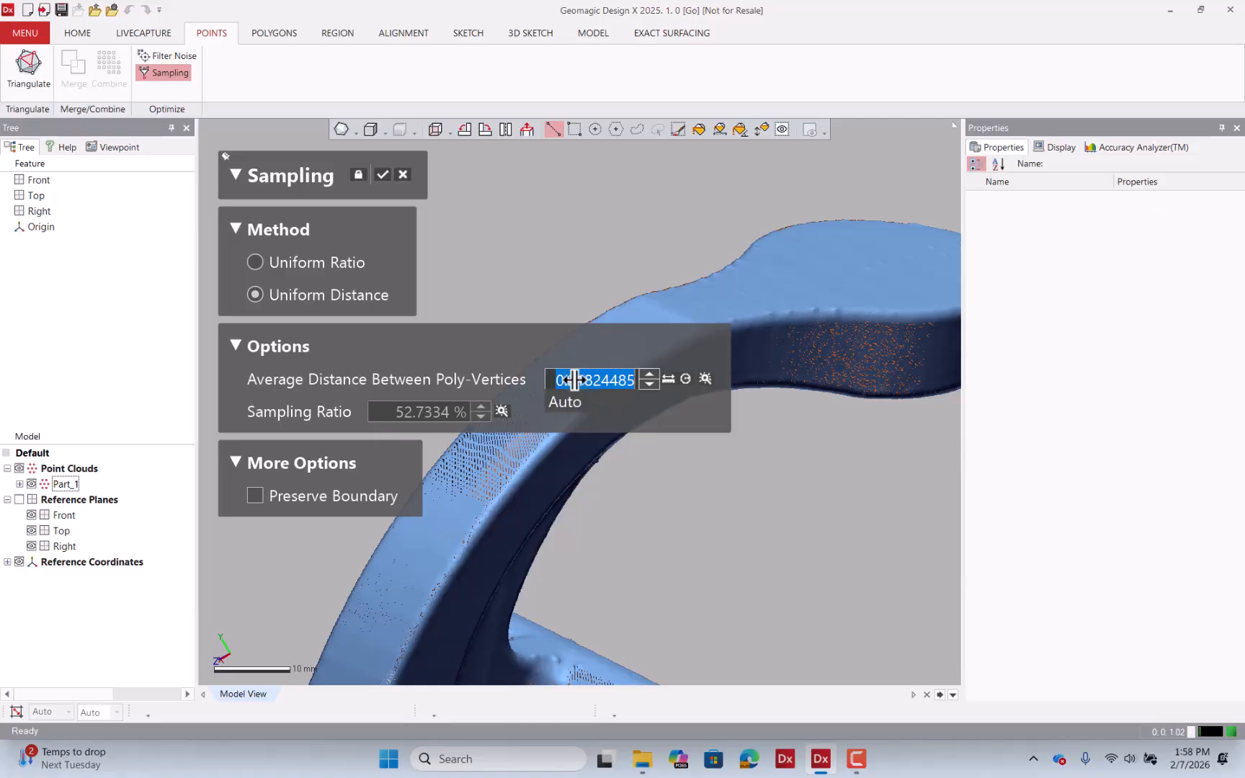
pyautogui.moveTo(571, 384); pyautogui.dragTo(639, 387)
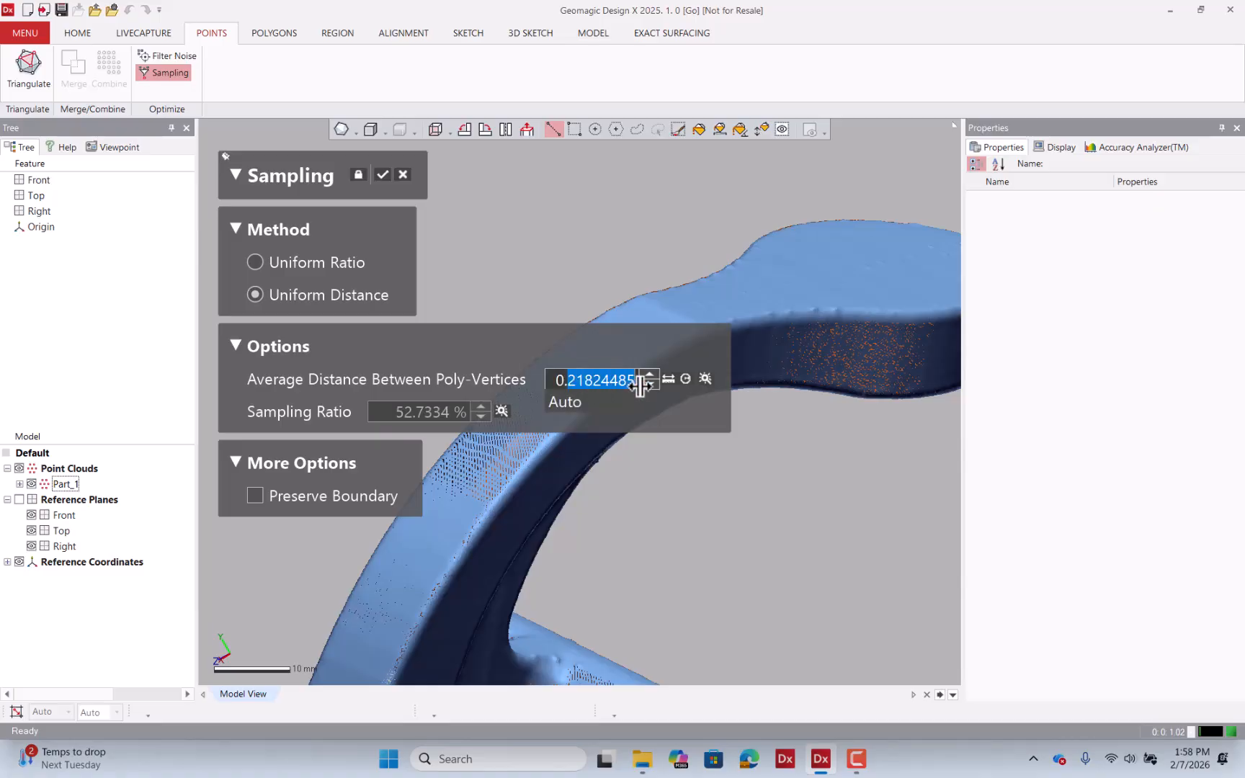
pyautogui.write('1')
pyautogui.press('Return')
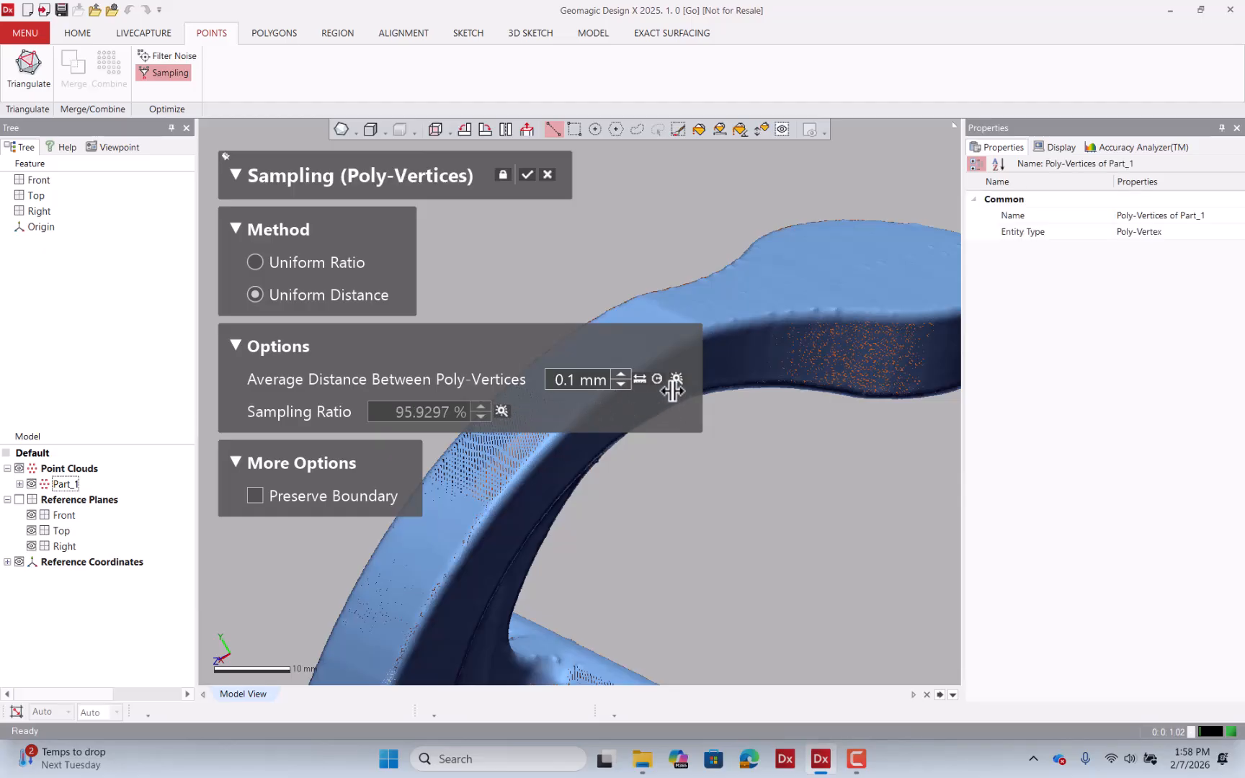
# - Set the average distance between poly-vertices to 0.2 mm and apply the sampling to the point cloud
pyautogui.click(592, 380)
pyautogui.moveTo(598, 386); pyautogui.dragTo(609, 387)
pyautogui.write('2')
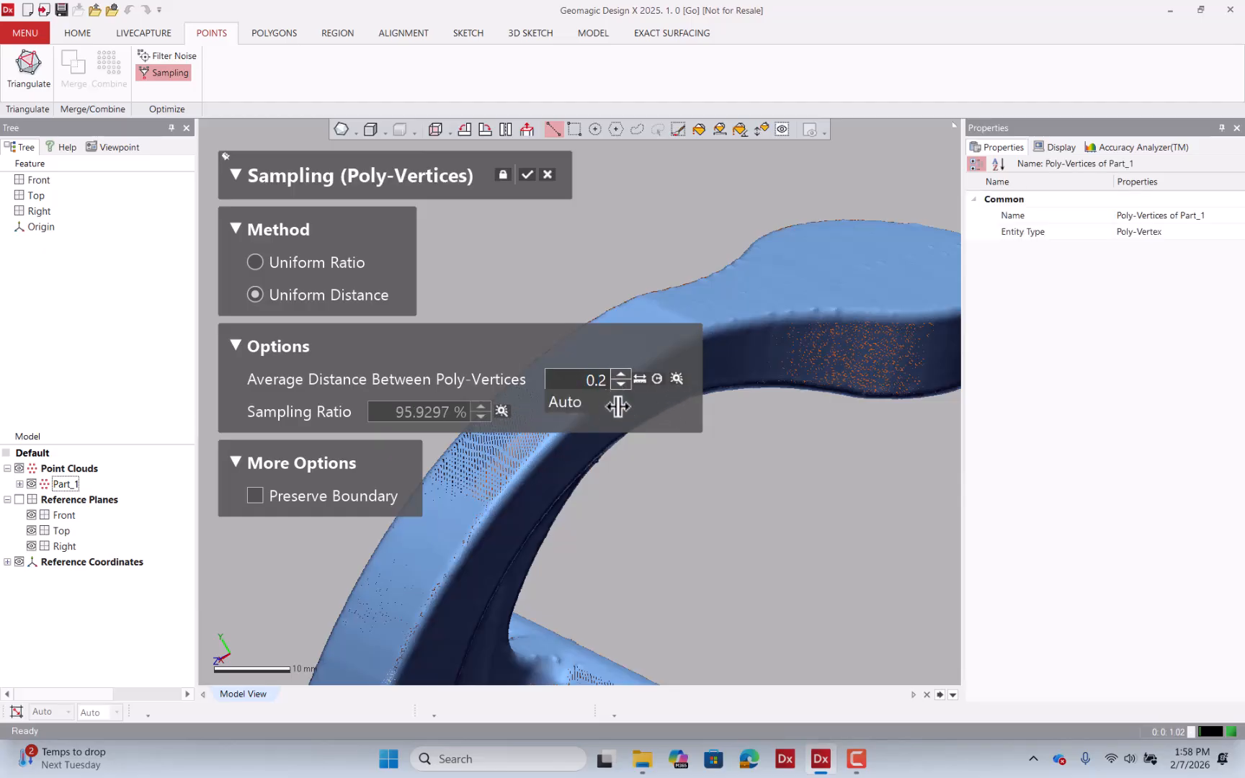
pyautogui.press('Return')
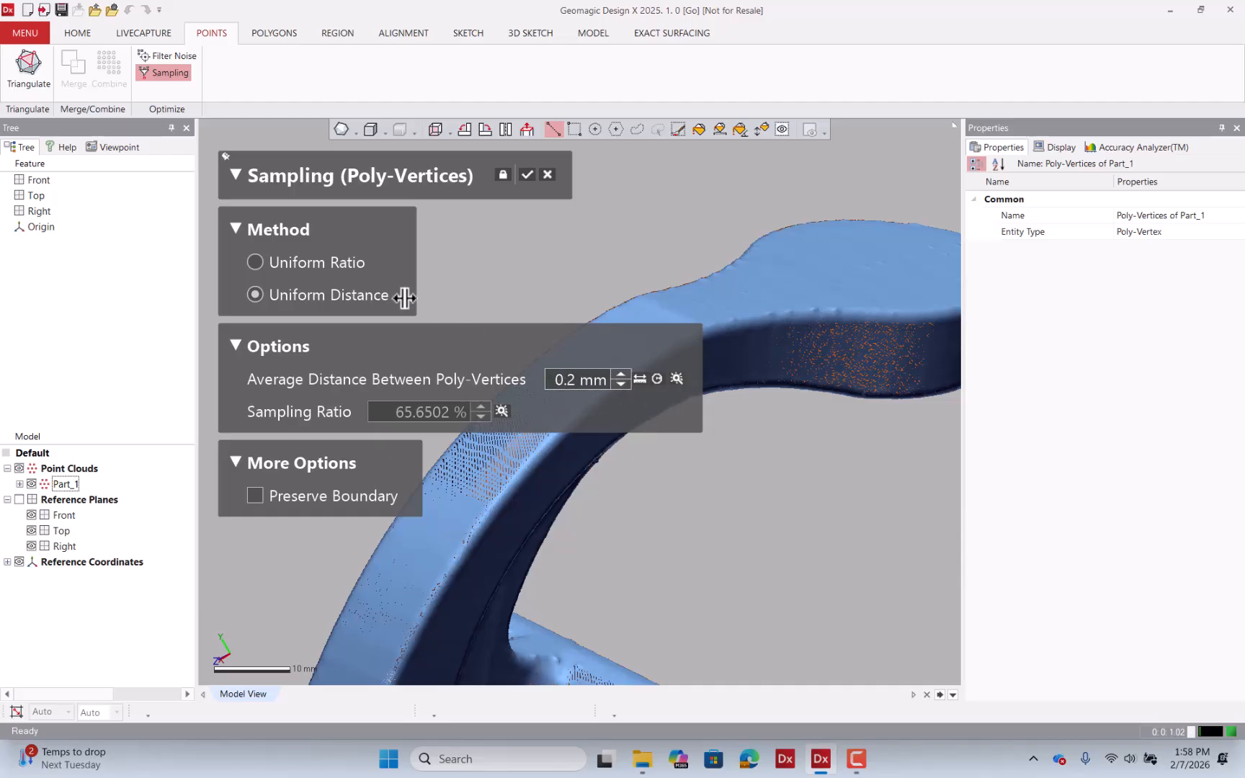
pyautogui.click(527, 178)
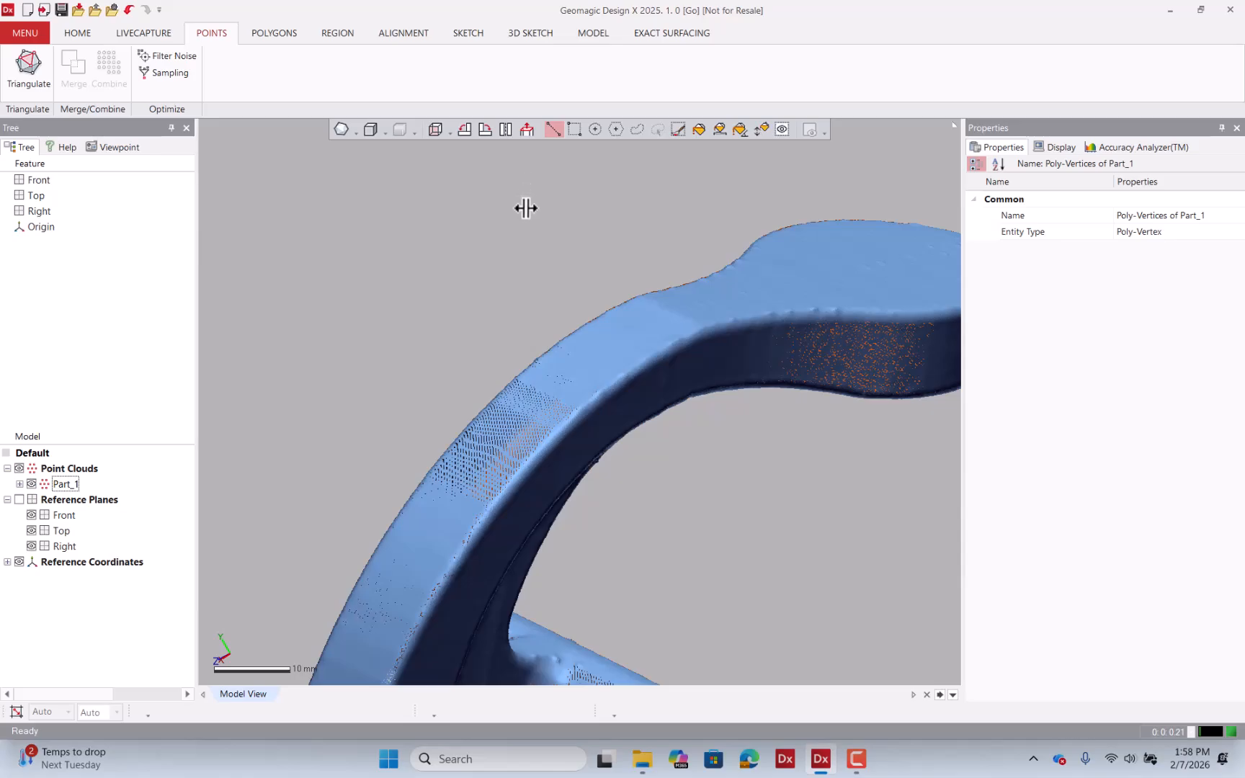
# - Select the points on the flat underside face of the lever's base
pyautogui.scroll(-2, 524, 216)
pyautogui.scroll(5, 728, 314)
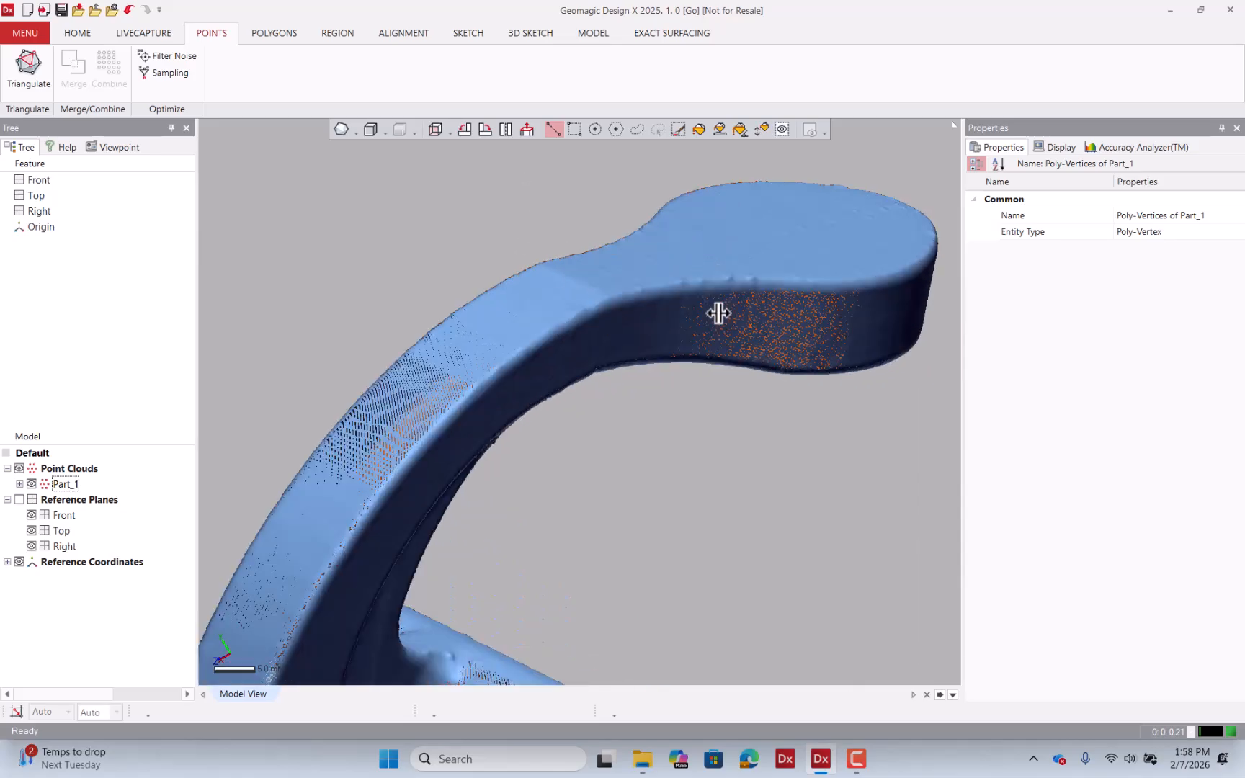
pyautogui.moveTo(732, 316); pyautogui.dragTo(670, 308, button='right')
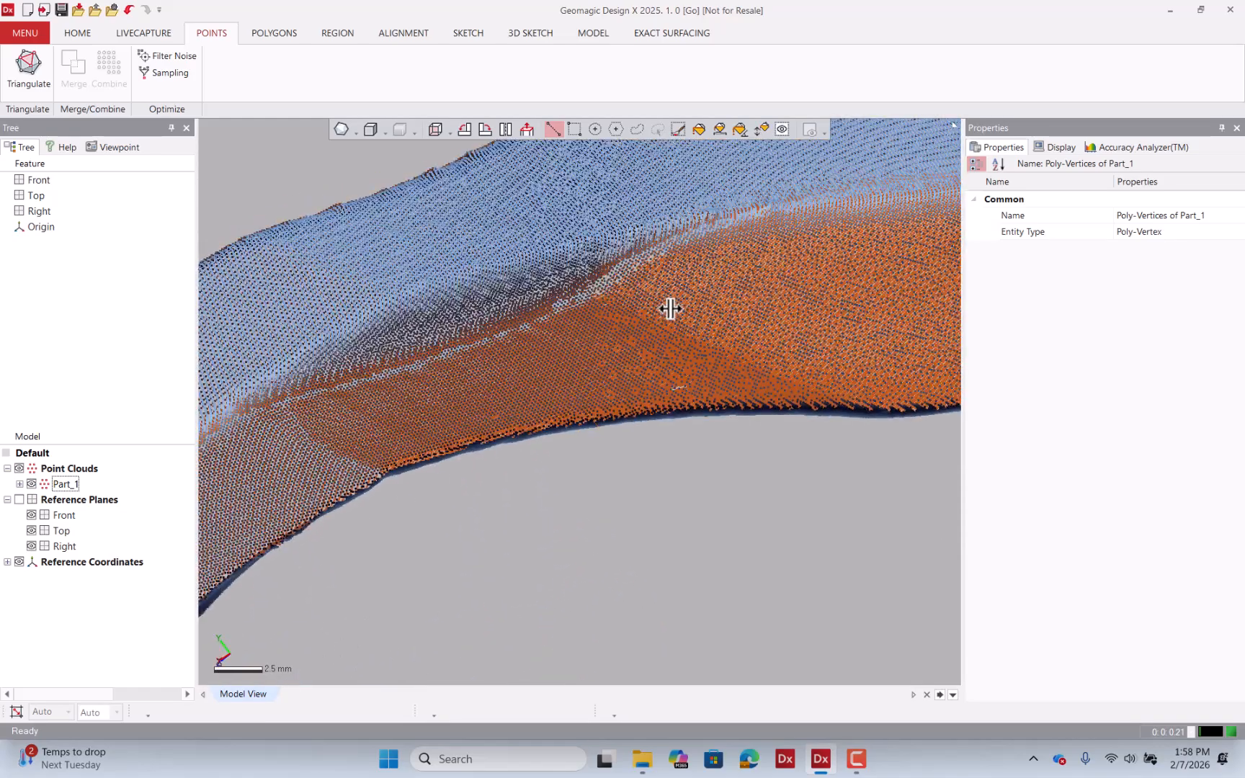
pyautogui.scroll(-3, 663, 311)
pyautogui.scroll(-6, 652, 305)
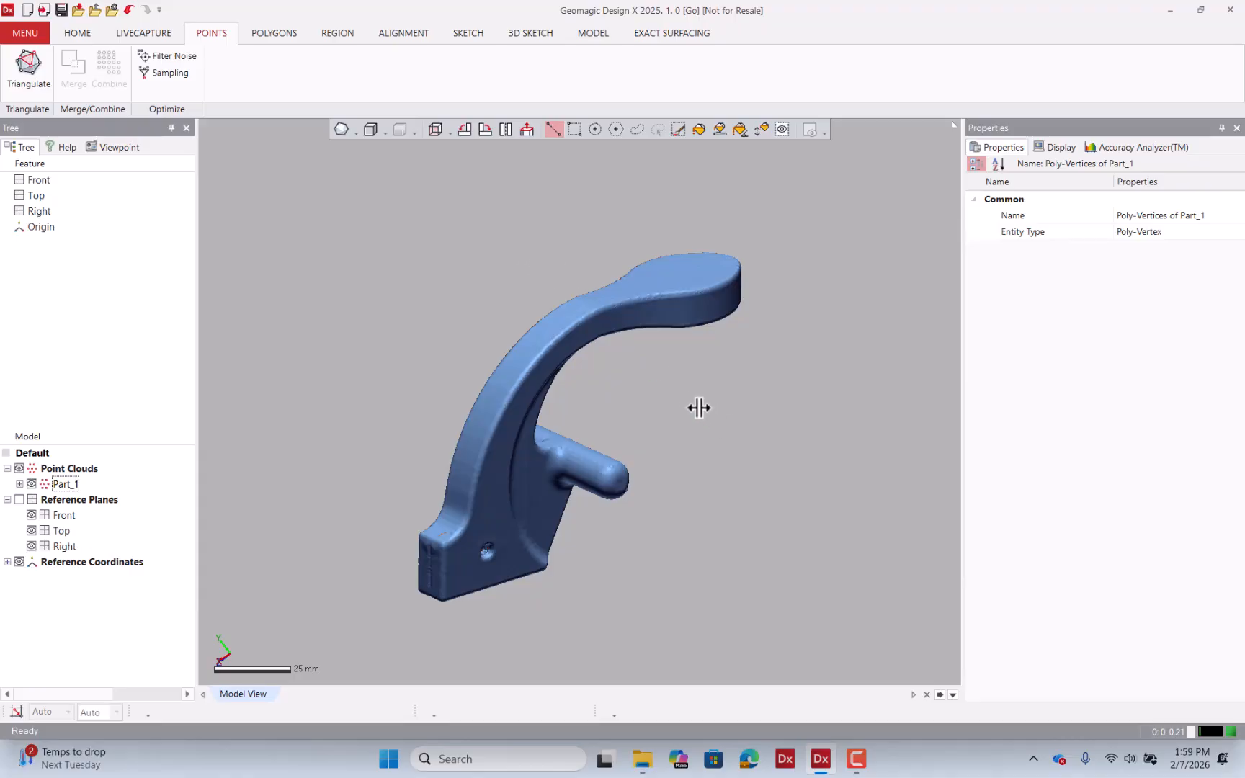
pyautogui.moveTo(698, 409)
pyautogui.mouseDown(button='right')
pyautogui.moveTo(687, 278)
pyautogui.moveTo(721, 413)
pyautogui.moveTo(594, 172)
pyautogui.moveTo(578, 186)
pyautogui.mouseUp(button='right')
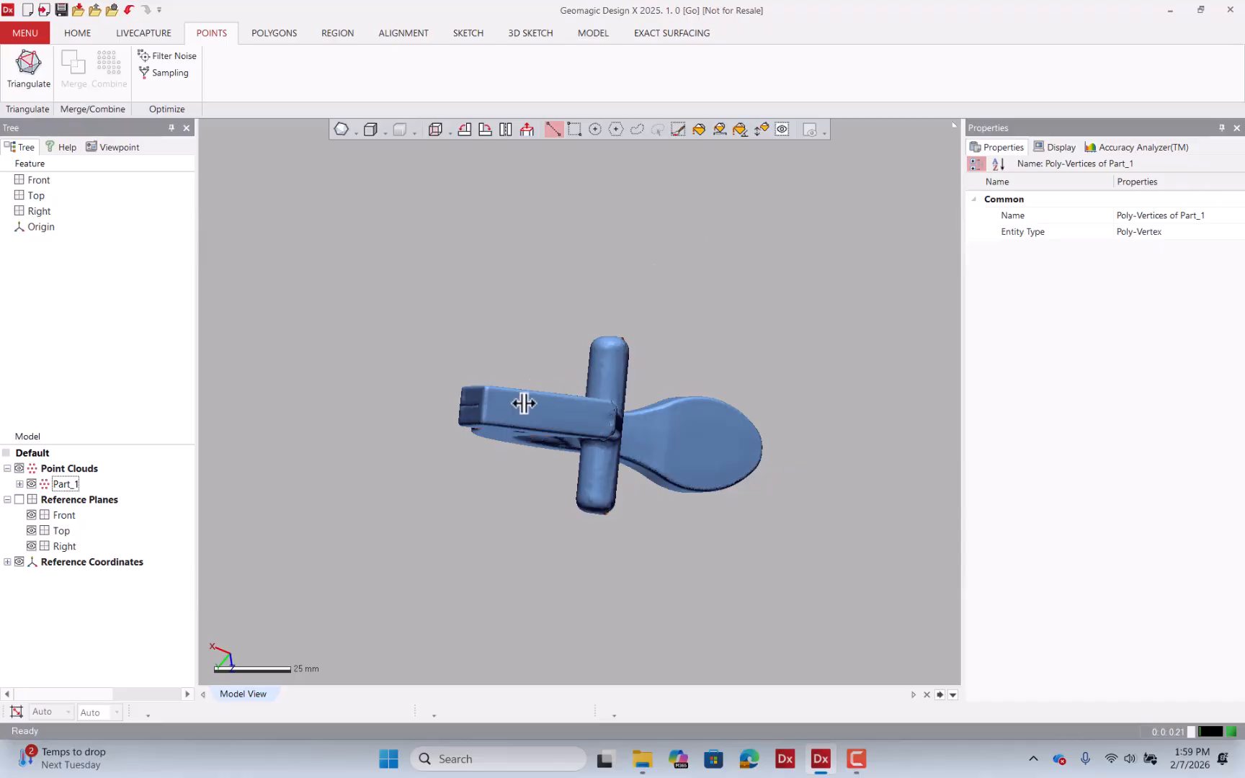
pyautogui.click(760, 133)
pyautogui.click(544, 403)
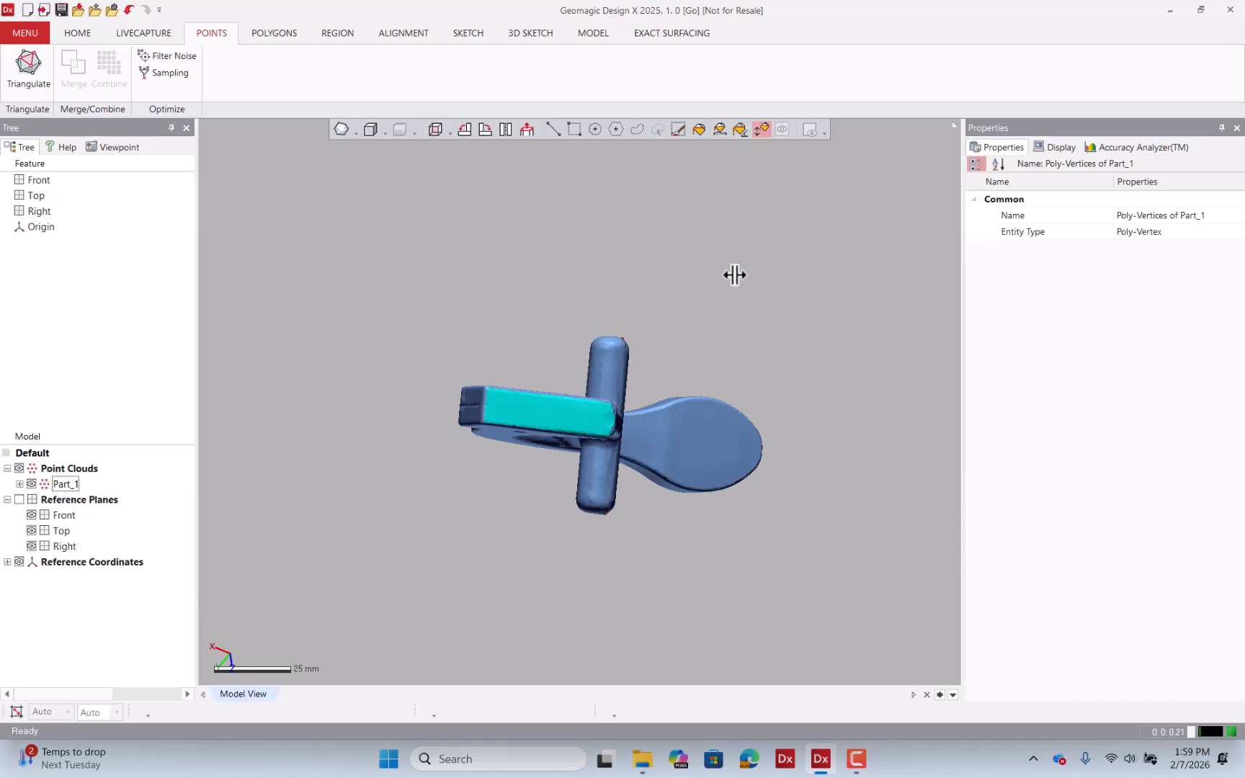
pyautogui.hotkey('ctrl', 'a')
pyautogui.moveTo(730, 272); pyautogui.dragTo(637, 382, button='right')
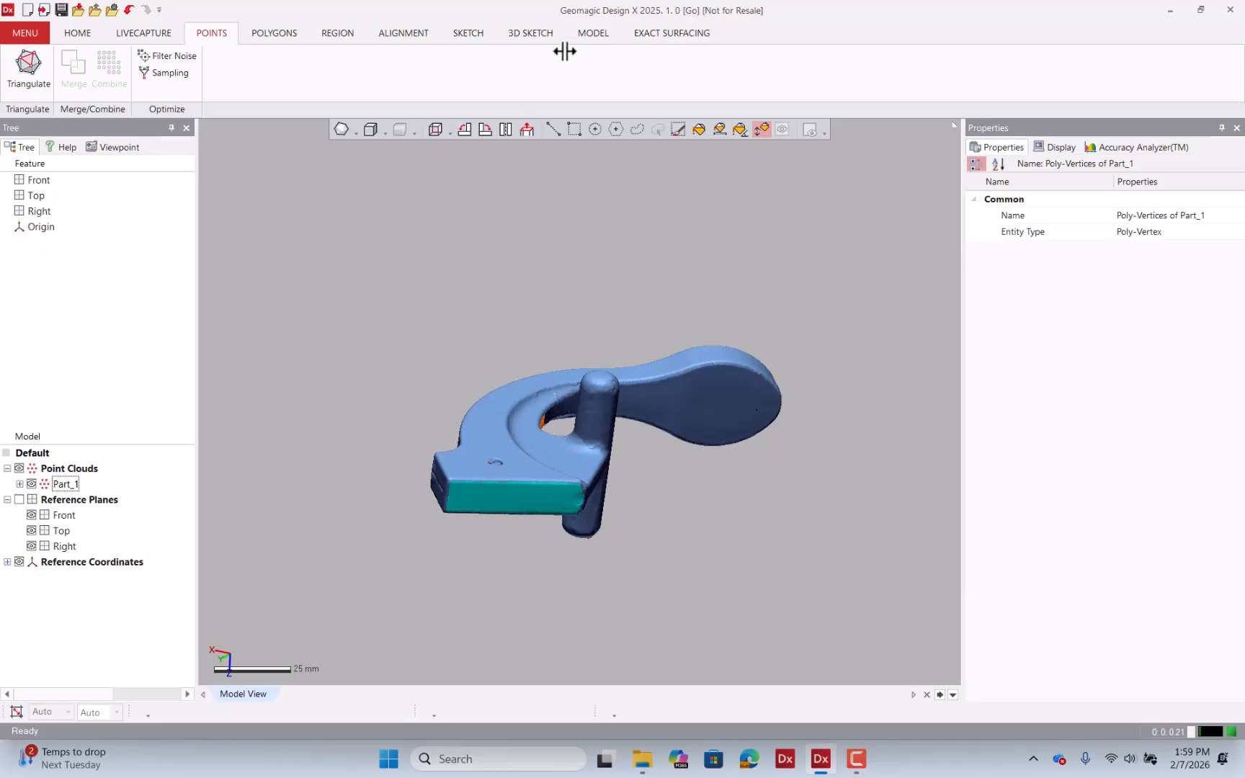
# - Create a reference plane from the selected points with the Extract method and Best Fit fitting
pyautogui.click(593, 33)
pyautogui.click(412, 68)
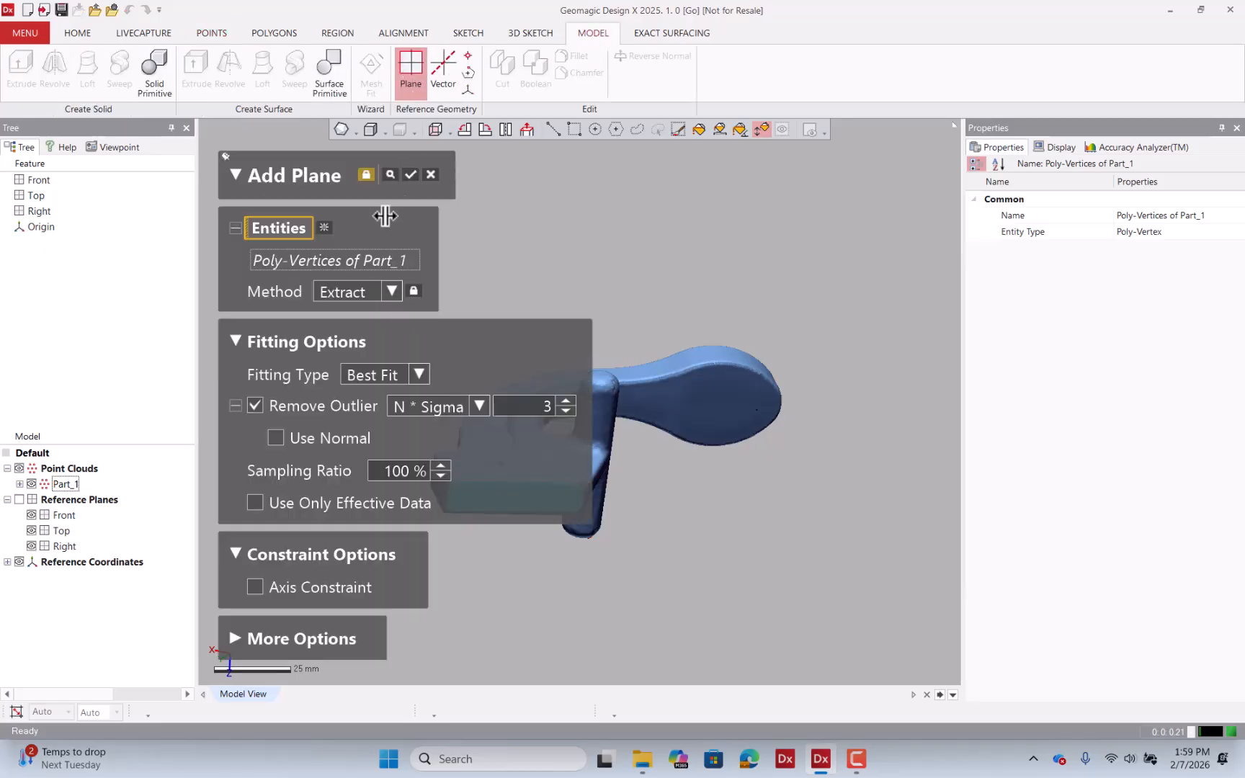
pyautogui.click(392, 174)
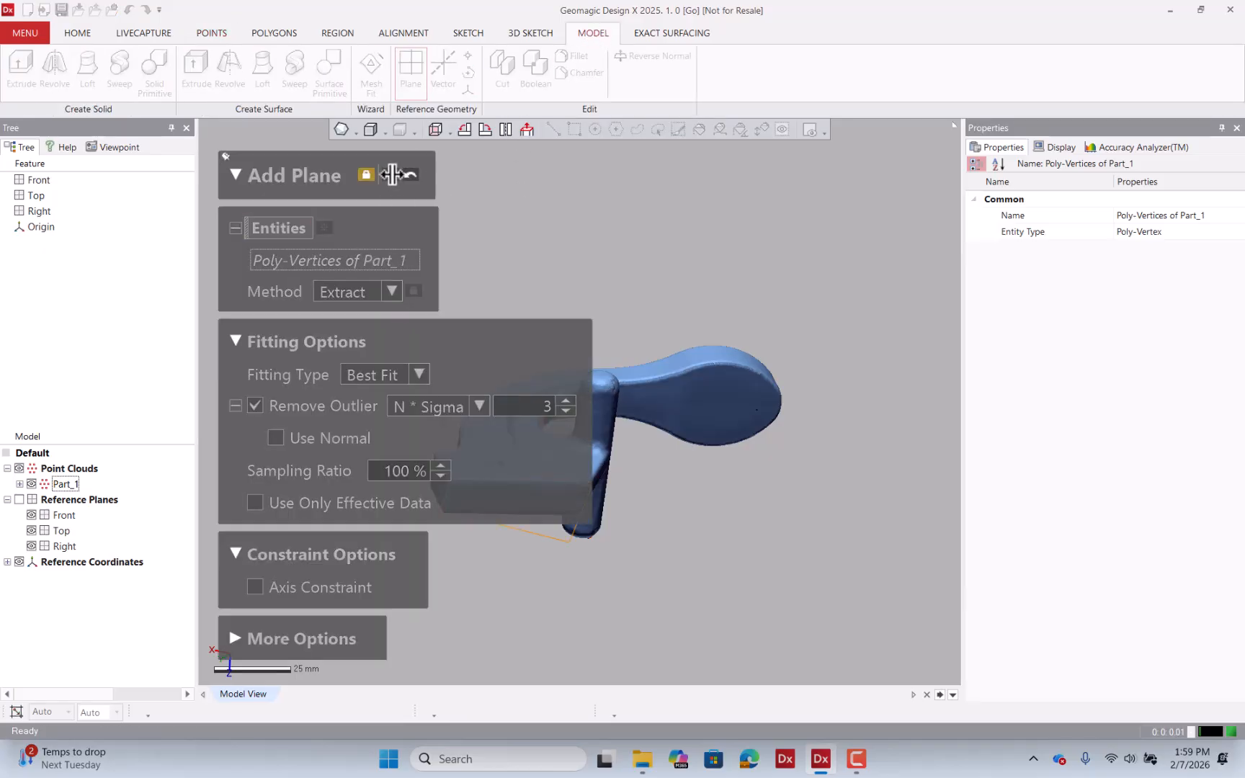
pyautogui.click(414, 174)
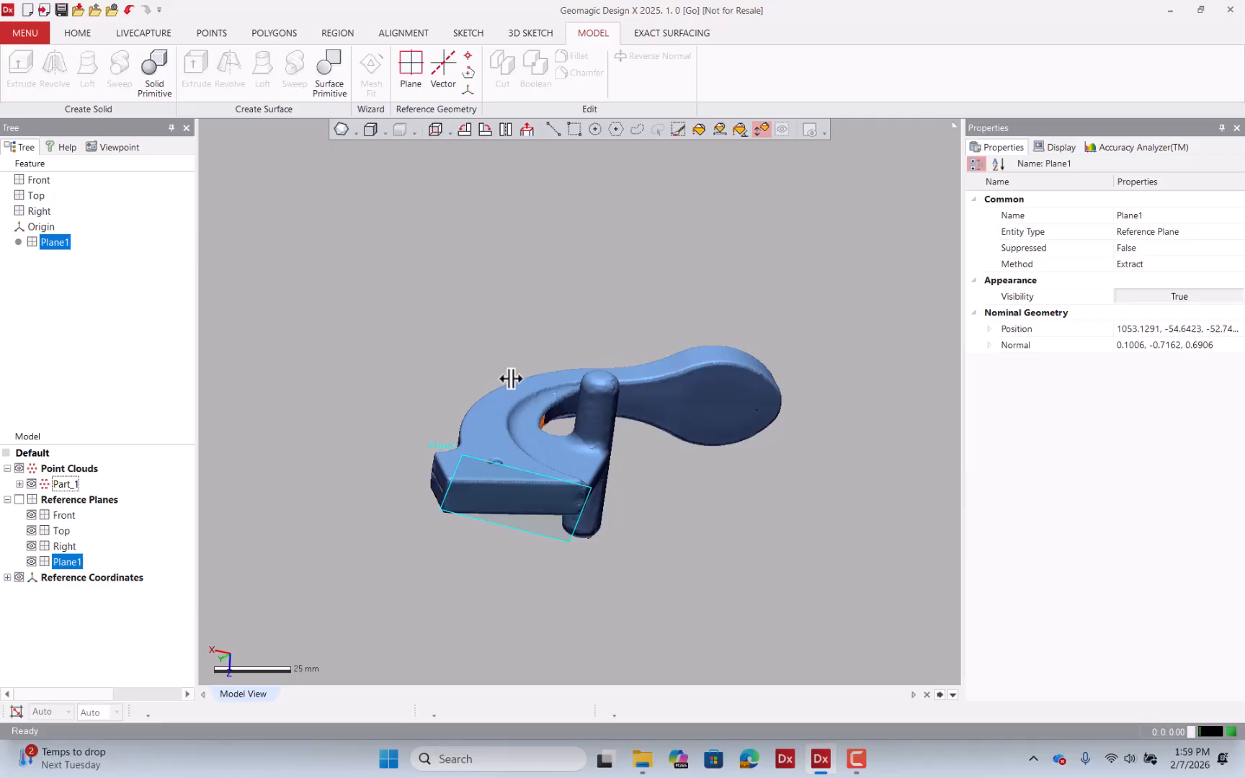
# - Set up a planar mesh sketch on the new plane with a 1.5 mm section offset, and hide the point clouds to isolate its outline
pyautogui.rightClick(550, 525)
pyautogui.click(558, 491)
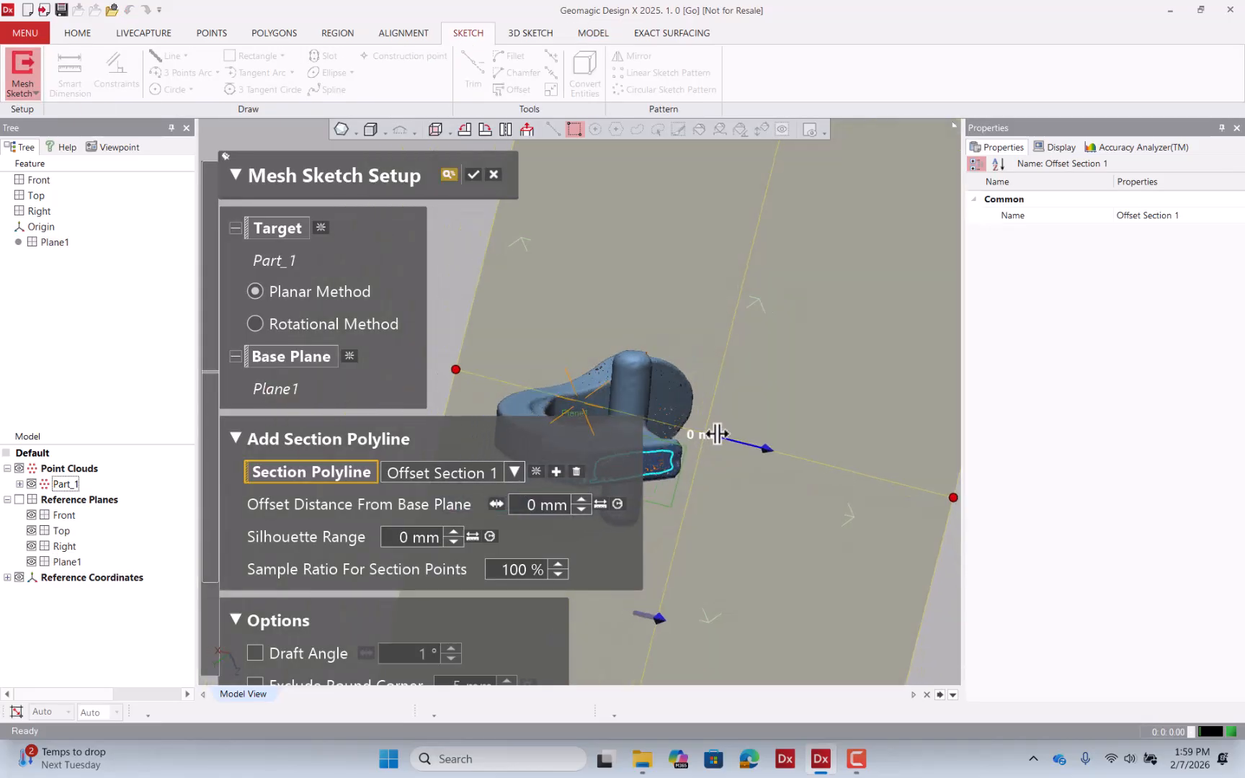
pyautogui.moveTo(785, 389); pyautogui.dragTo(797, 403)
pyautogui.moveTo(765, 405); pyautogui.dragTo(733, 422, button='right')
pyautogui.scroll(-3, 799, 412)
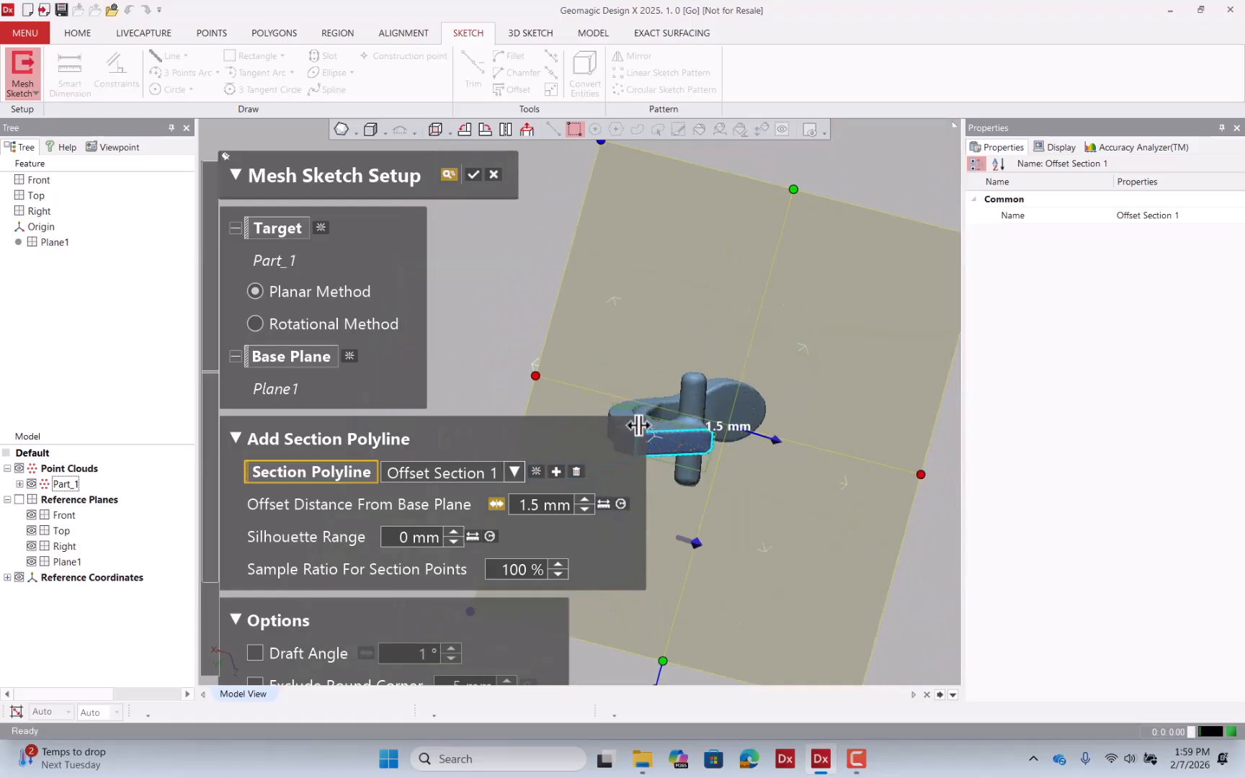
pyautogui.click(473, 173)
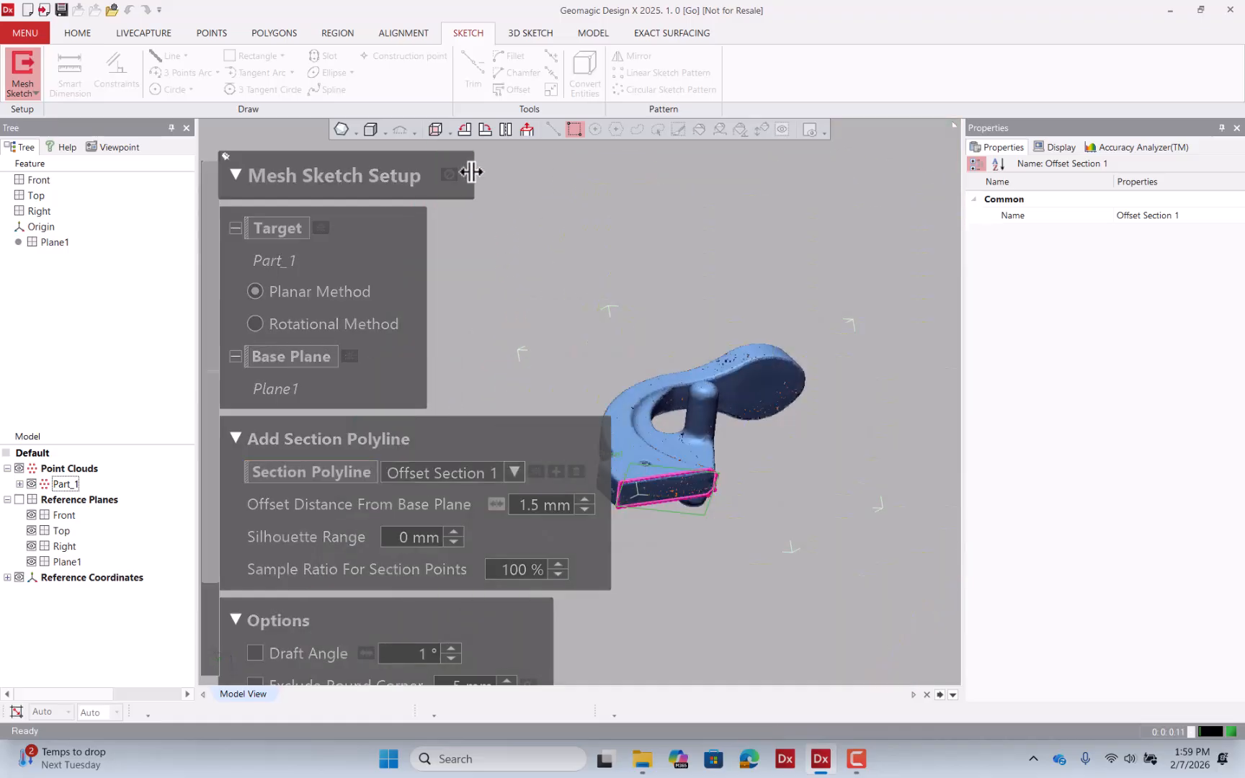
pyautogui.scroll(5, 626, 453)
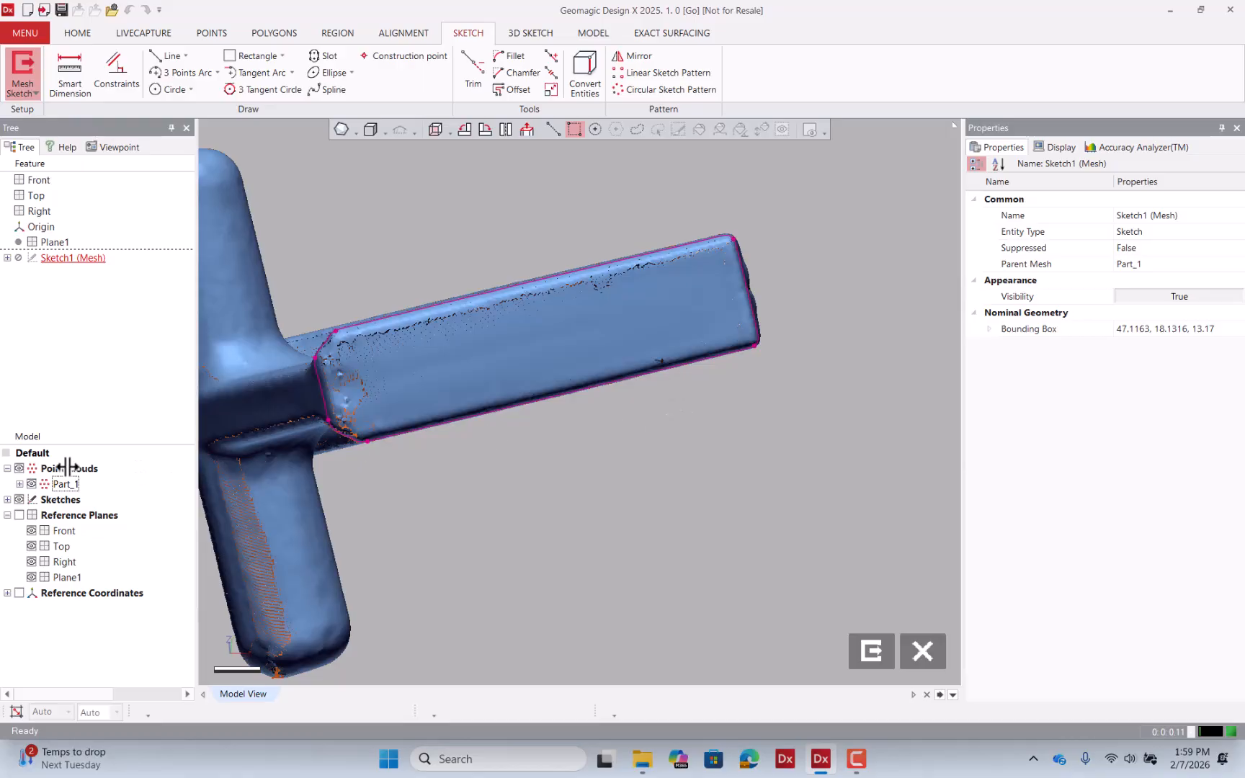
pyautogui.click(18, 468)
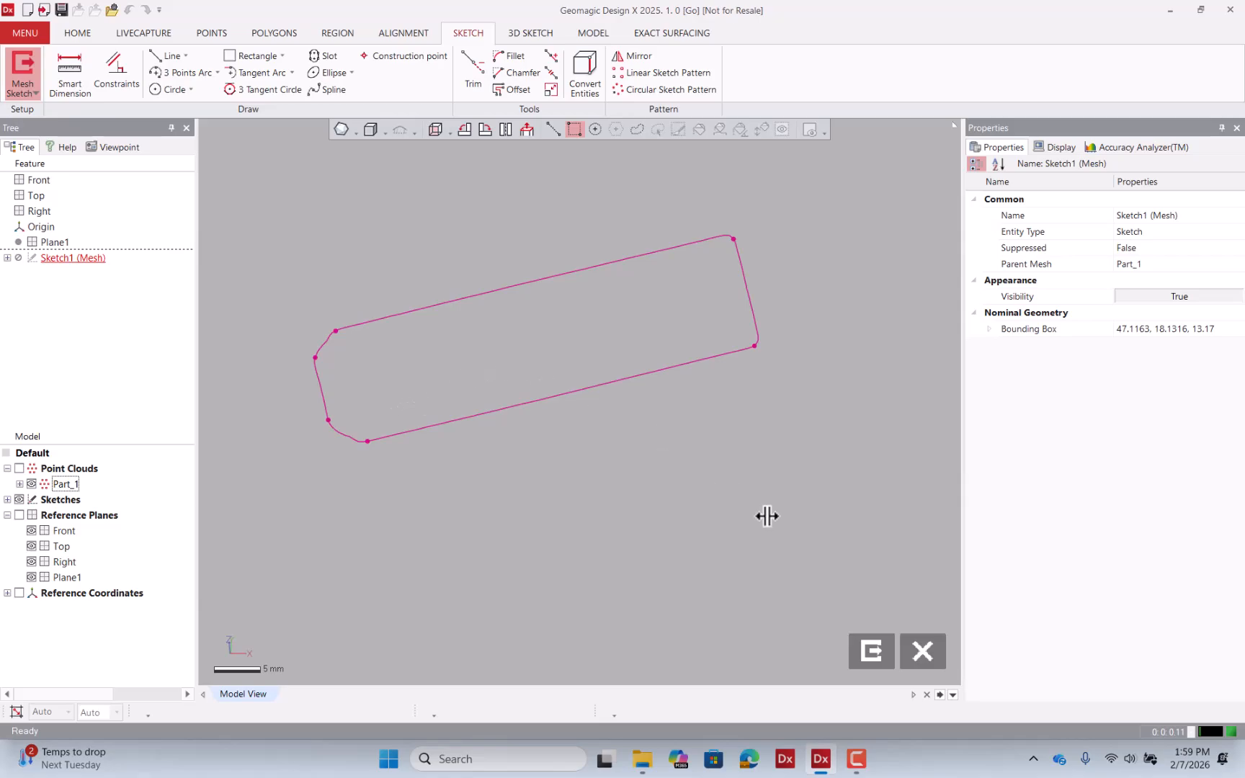
# - Discard the mesh sketch and show the point cloud of the lever again
pyautogui.click(924, 655)
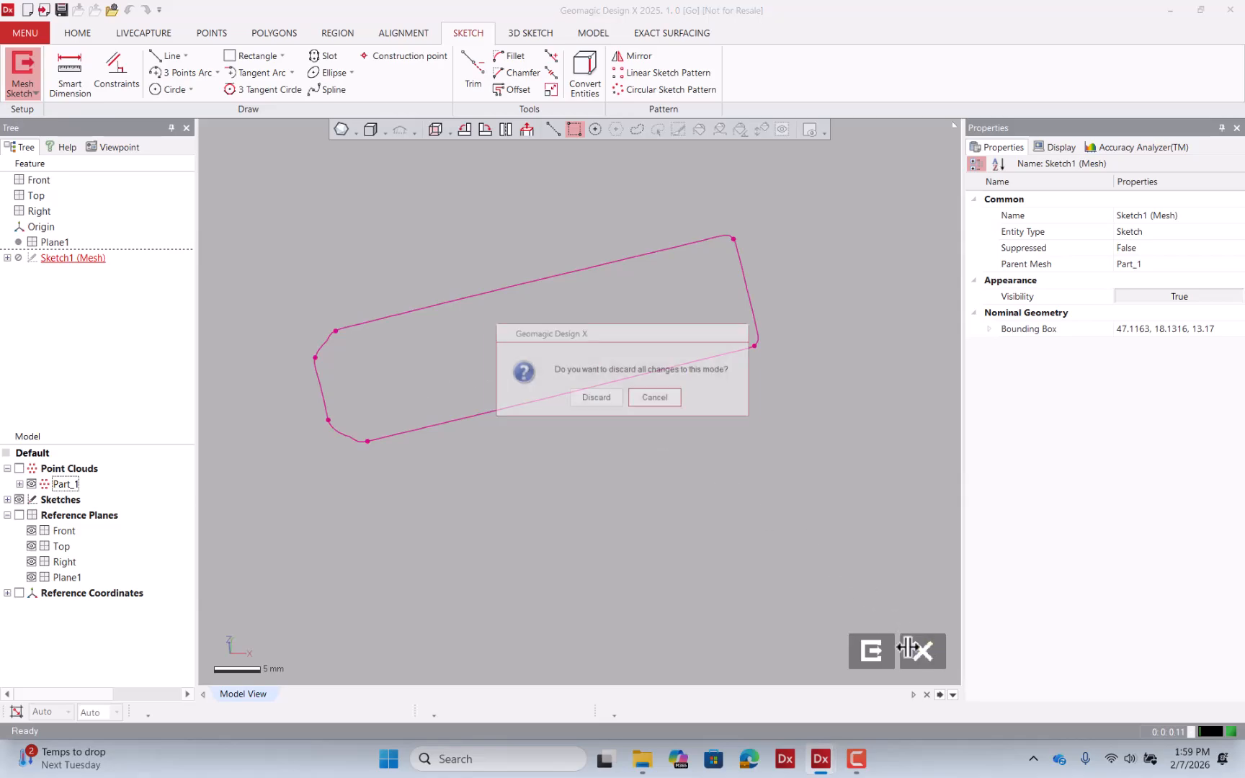
pyautogui.click(606, 402)
pyautogui.scroll(-3, 613, 403)
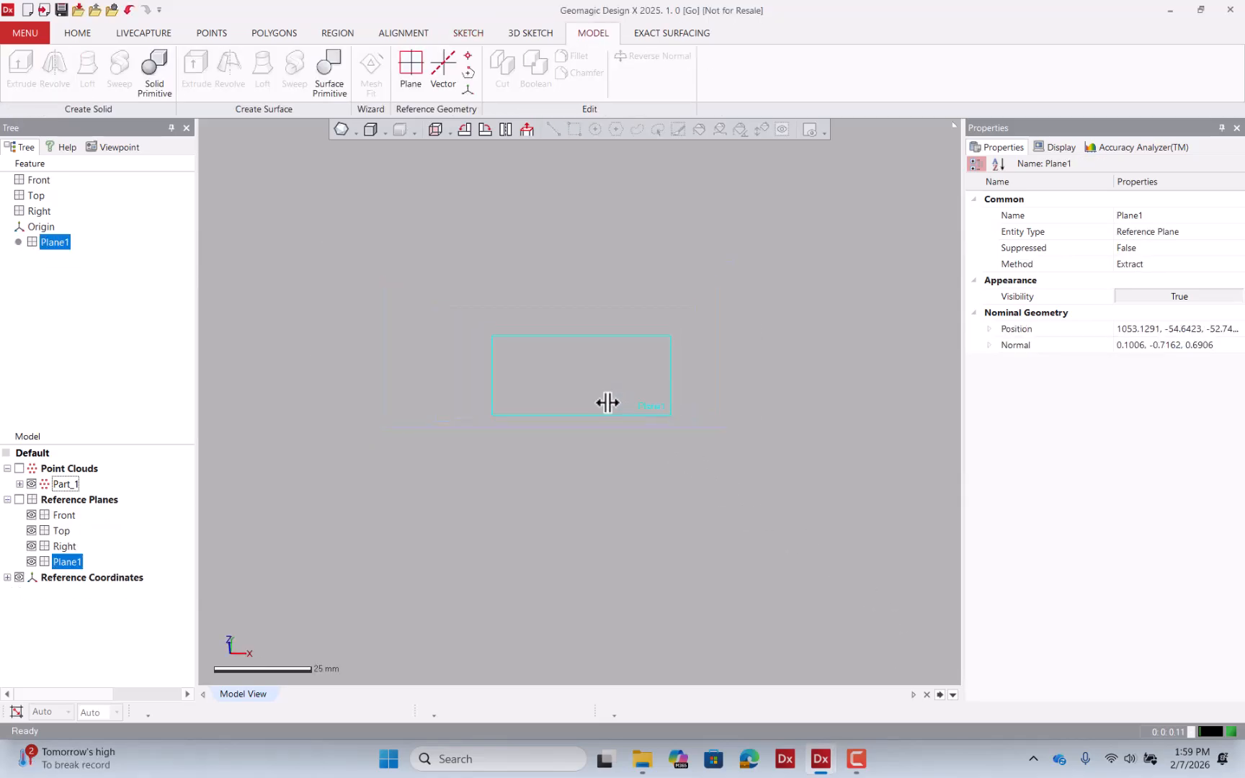
pyautogui.click(145, 350)
pyautogui.click(19, 468)
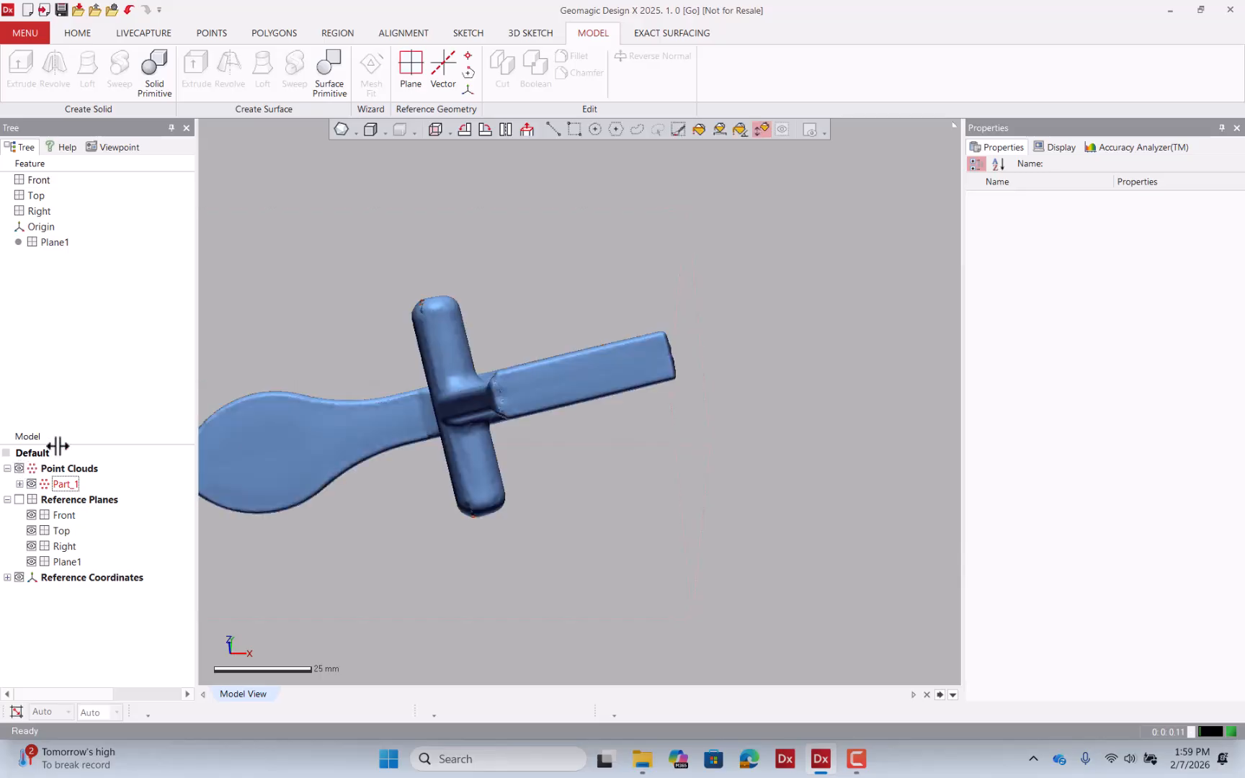
pyautogui.moveTo(474, 300); pyautogui.dragTo(751, 402, button='right')
pyautogui.scroll(-3, 709, 406)
pyautogui.moveTo(591, 341); pyautogui.dragTo(703, 241, button='right')
pyautogui.scroll(1, 703, 240)
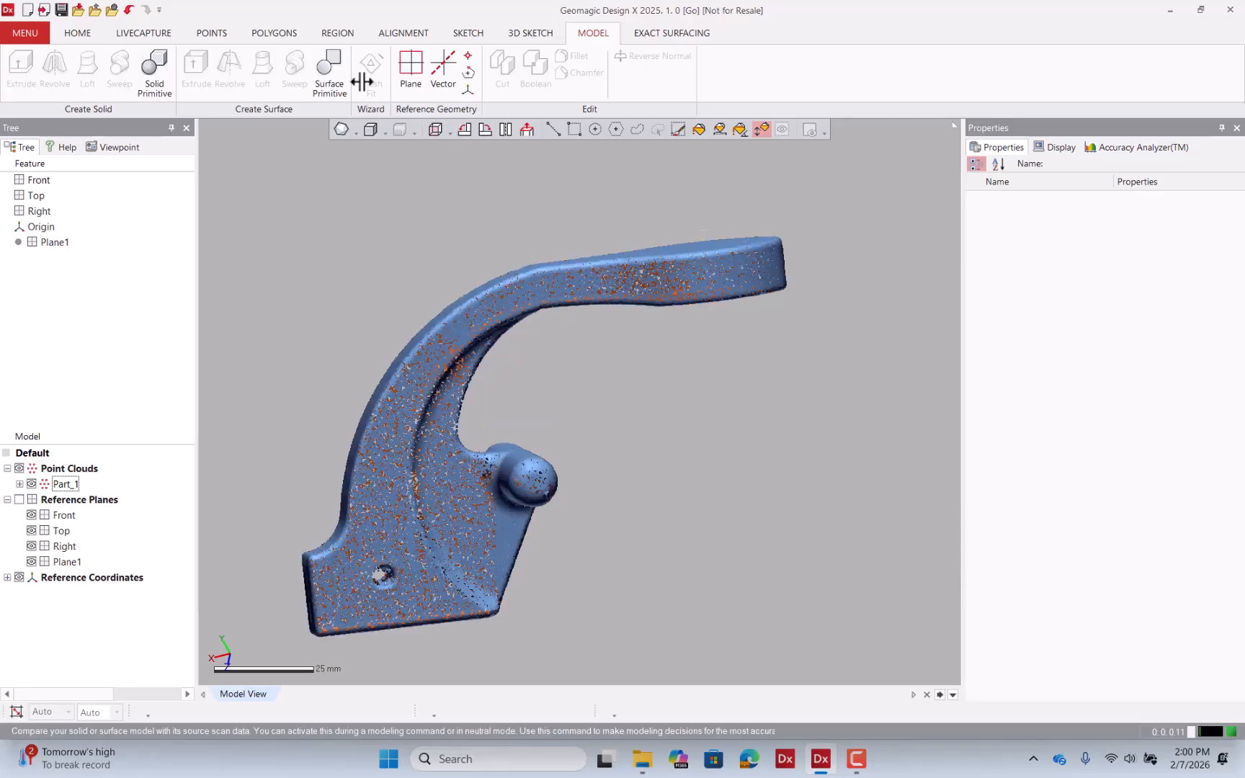
# - Start the Triangulate command and reselect the Part_1 point cloud as its target
pyautogui.click(211, 34)
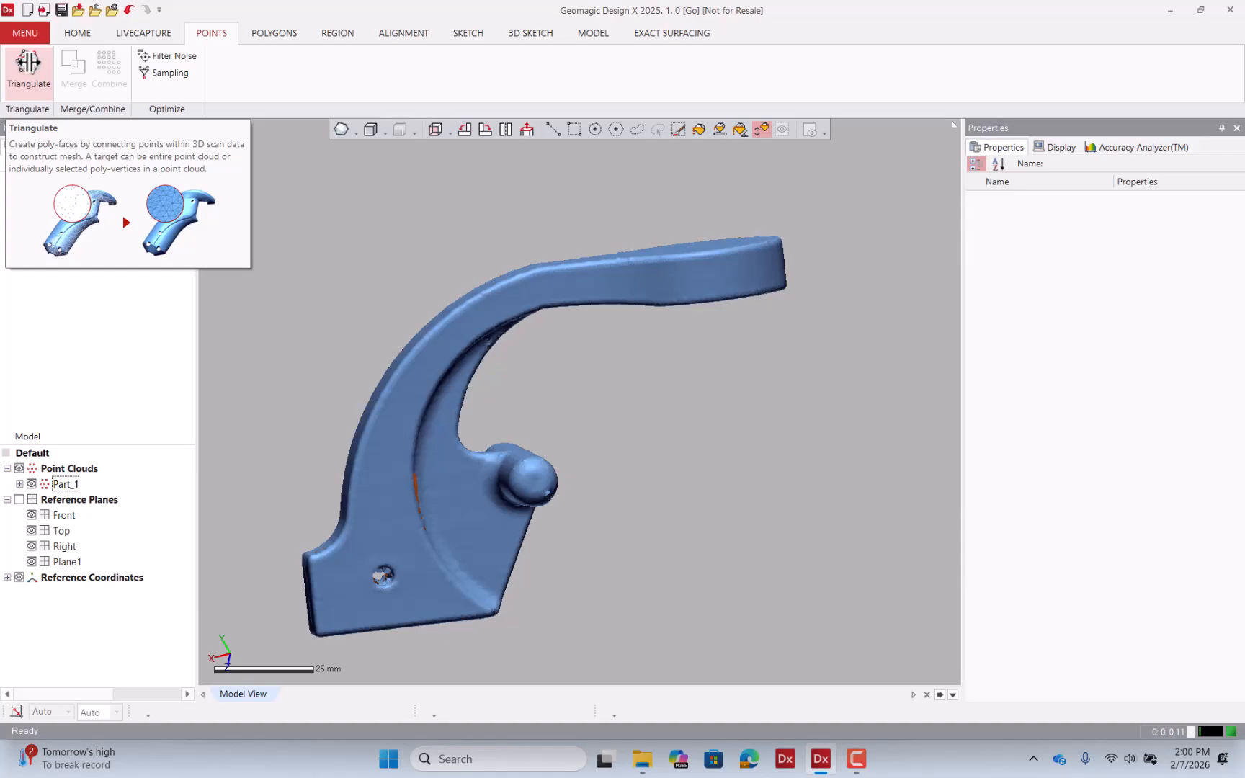
pyautogui.click(29, 61)
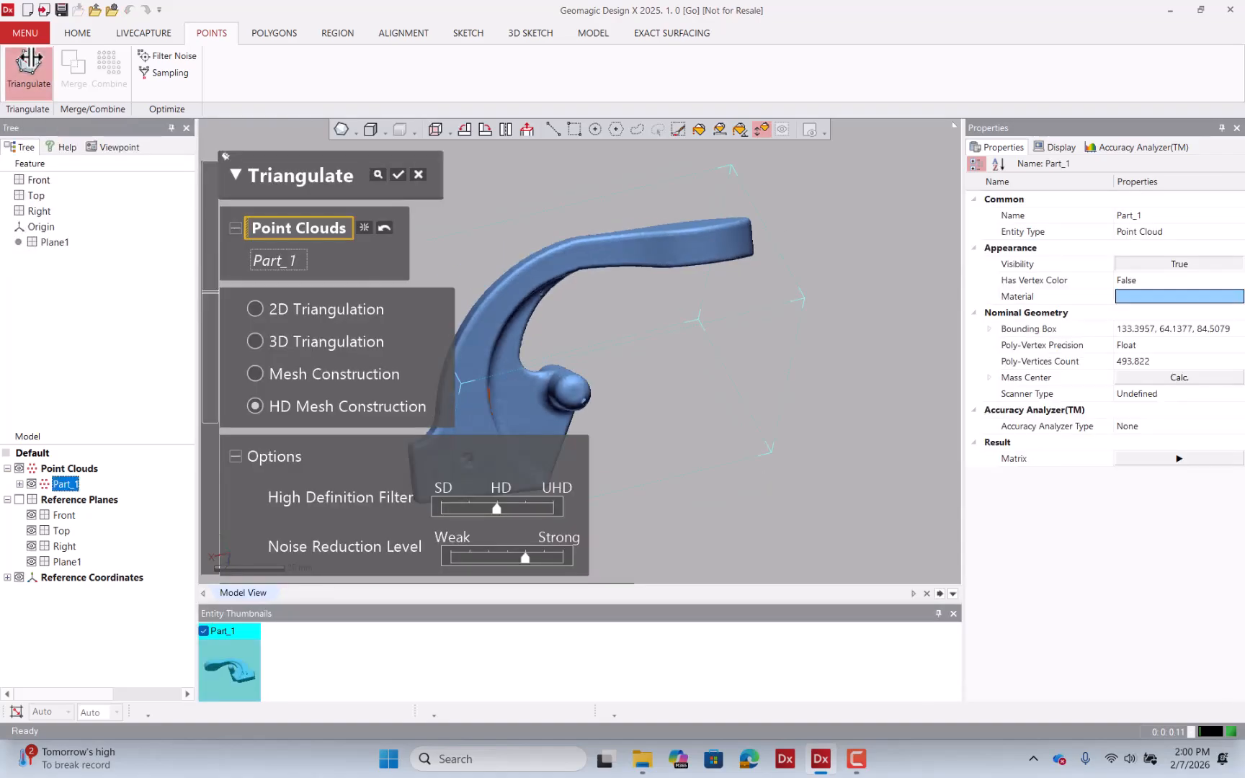
pyautogui.scroll(3, 733, 209)
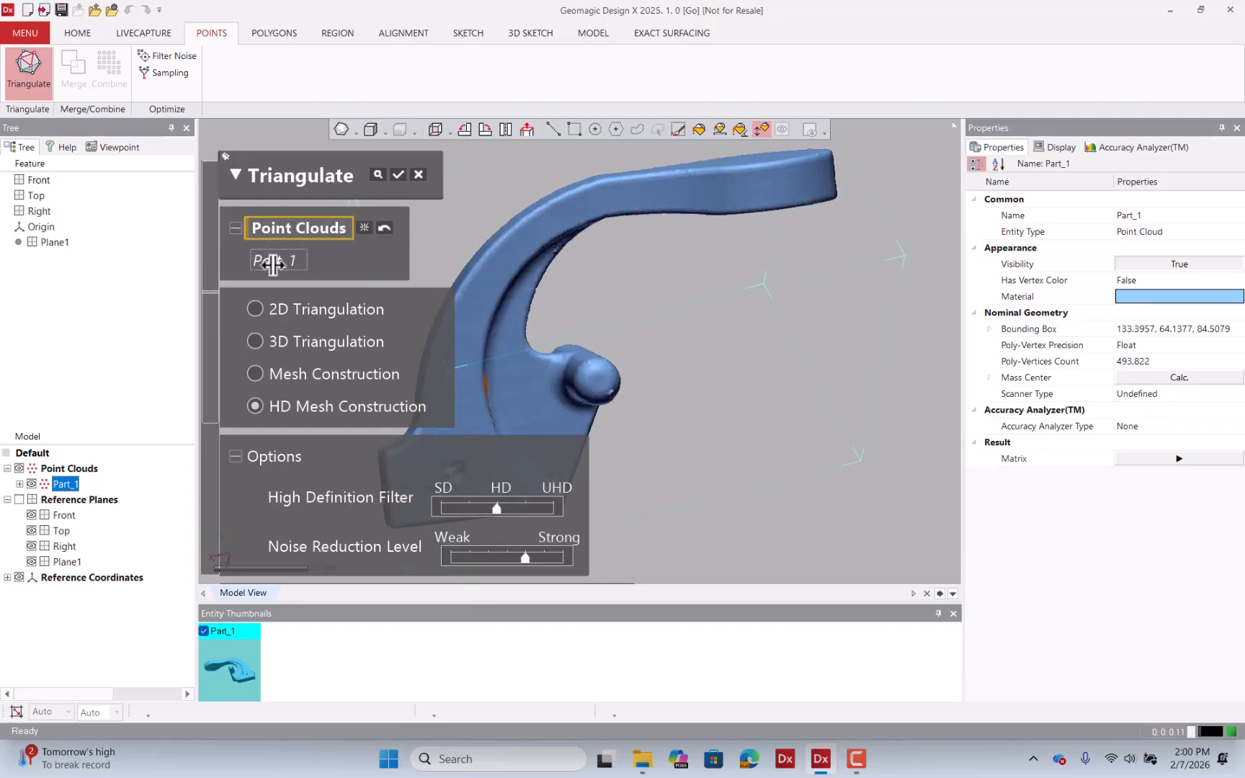
pyautogui.click(368, 227)
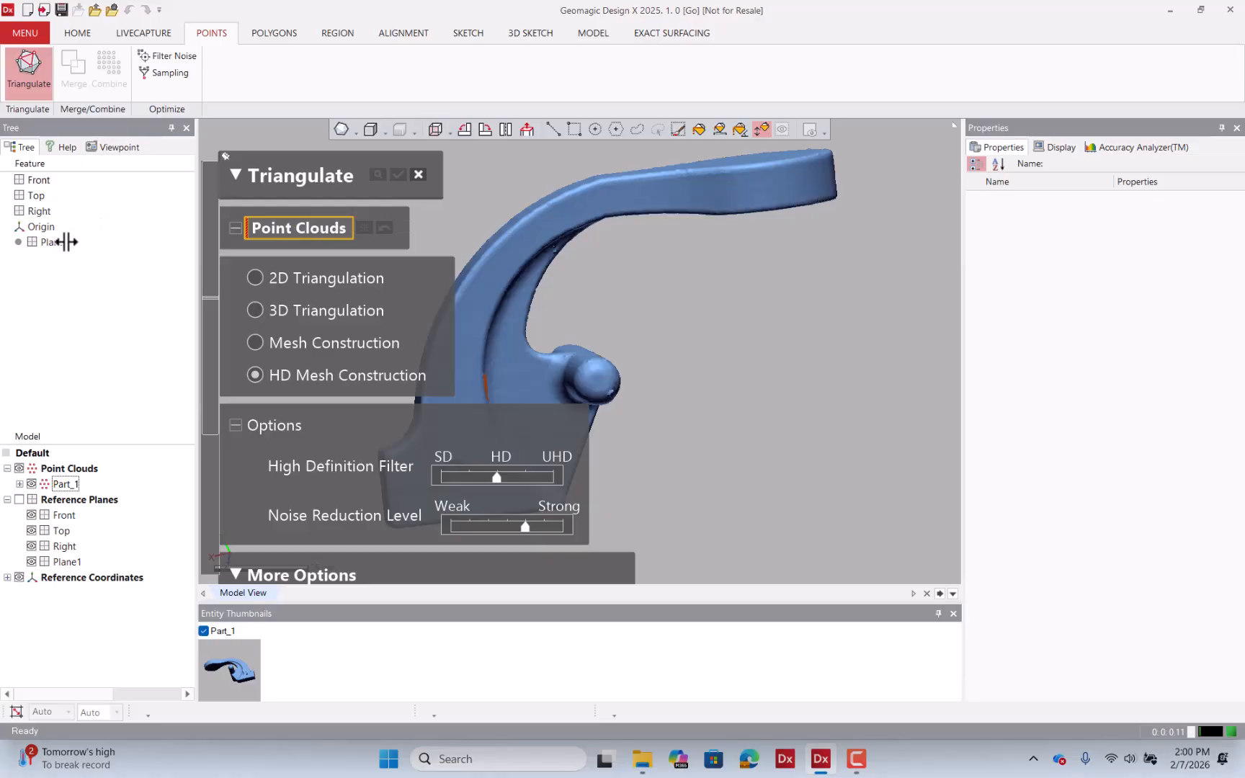
pyautogui.click(62, 484)
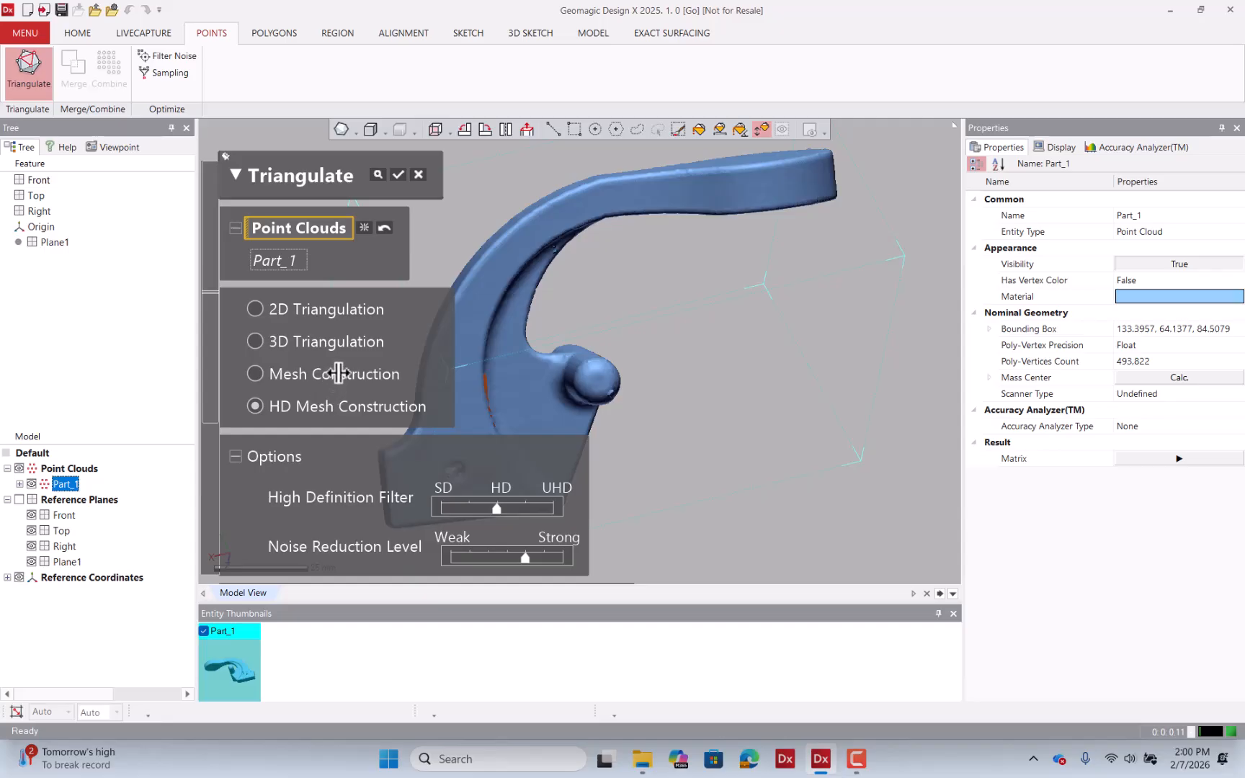
# - Preview a triangulation of Part_1 using the Mesh Construction method with 0.05 mm scanner accuracy
pyautogui.click(256, 372)
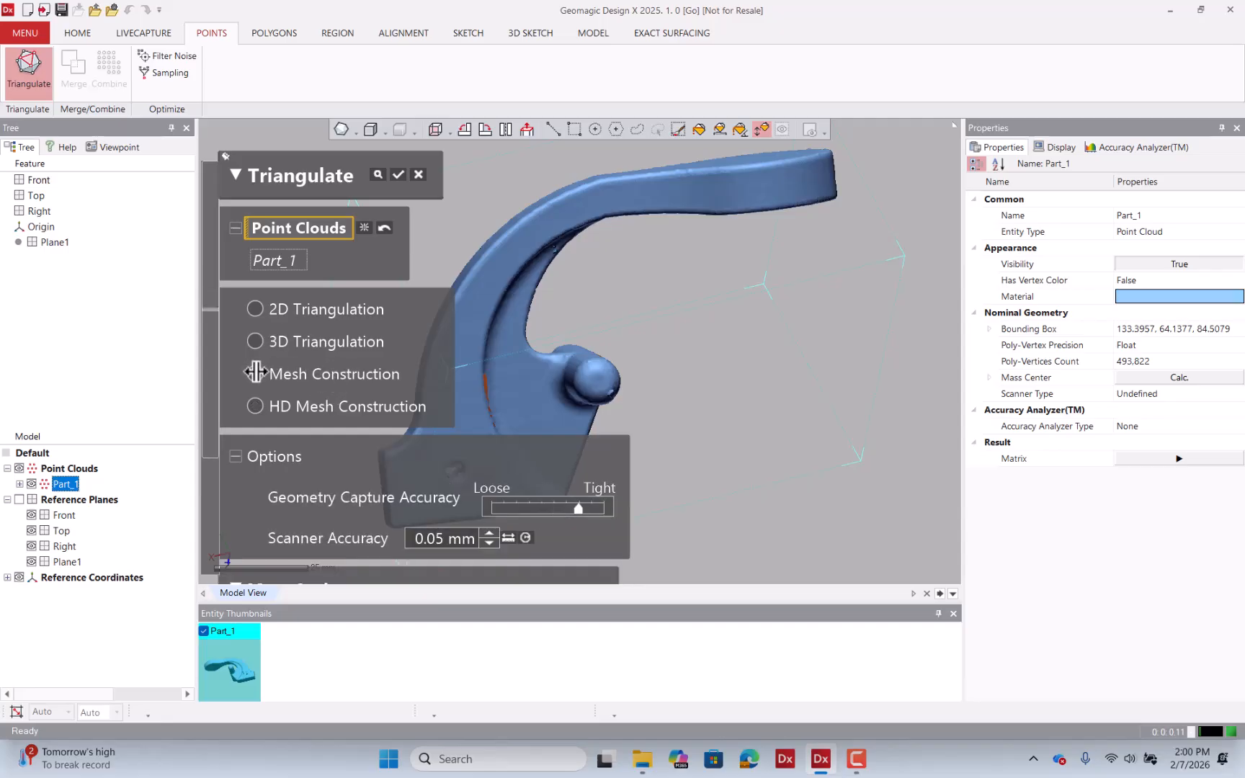
pyautogui.click(236, 227)
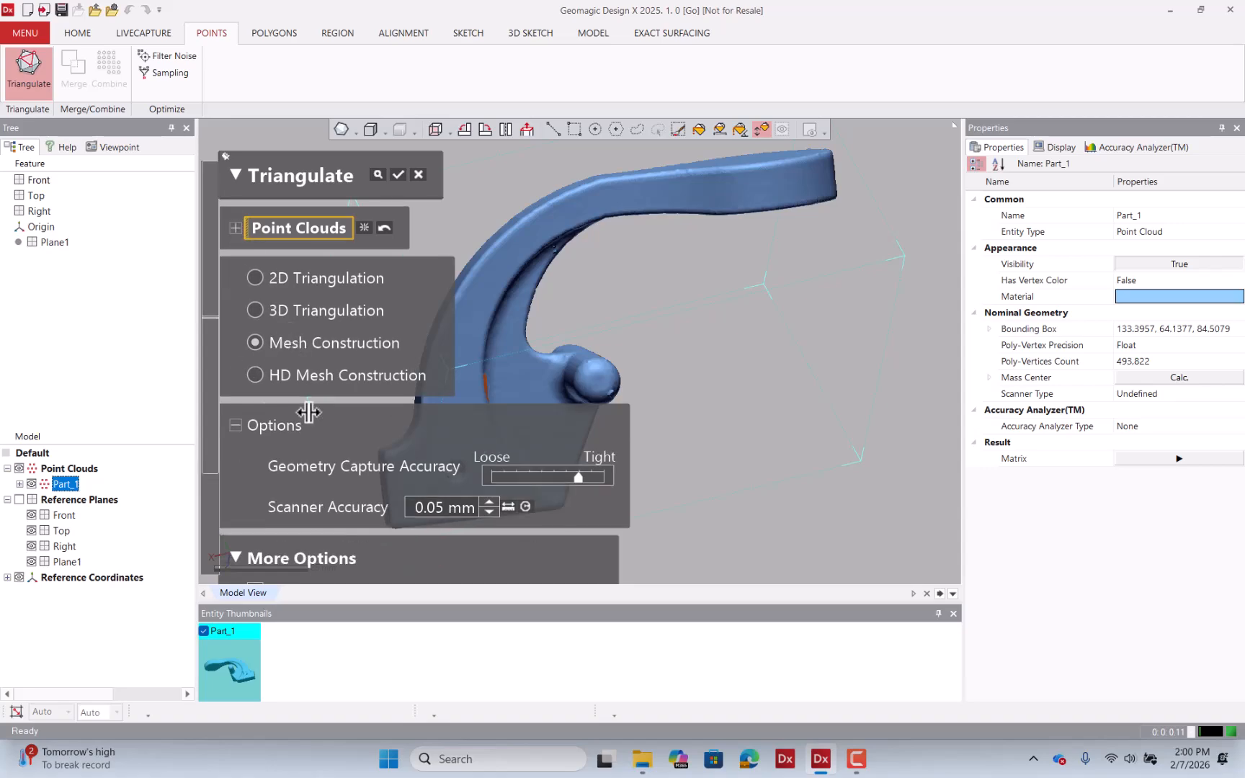
pyautogui.click(936, 613)
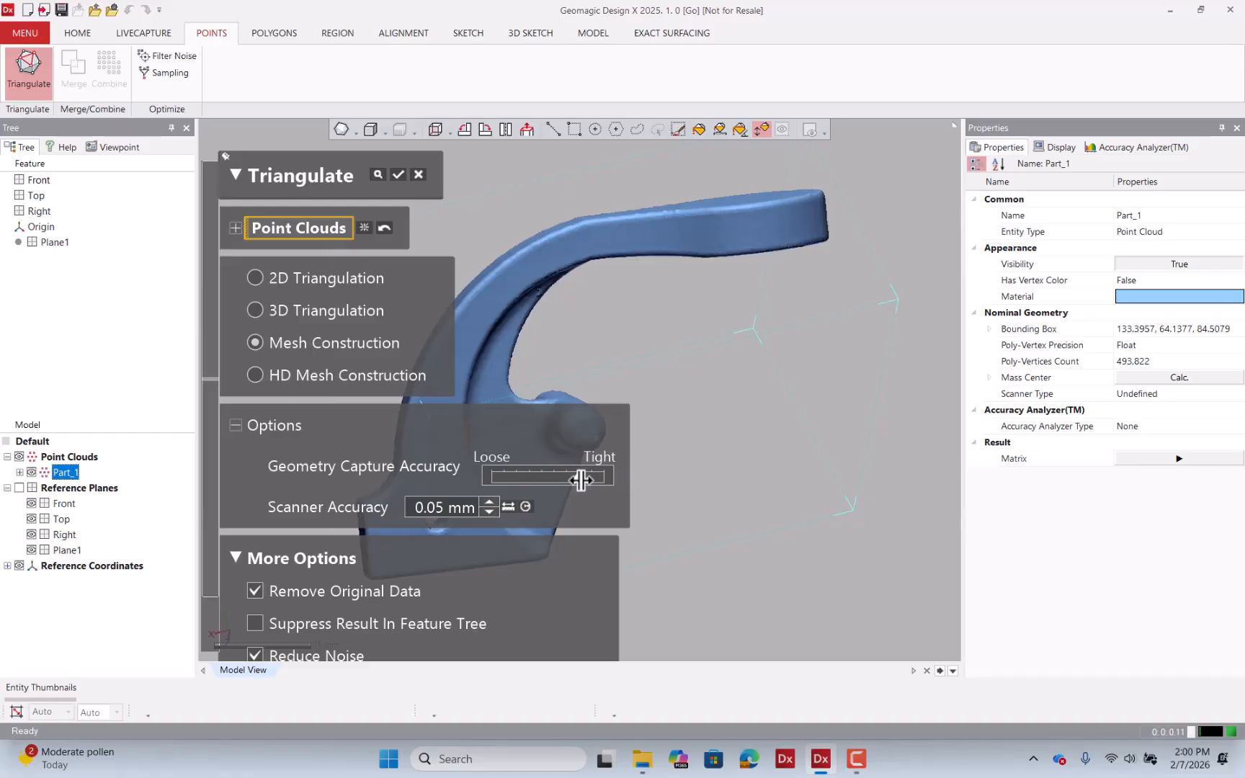
pyautogui.moveTo(580, 480)
pyautogui.mouseDown()
pyautogui.moveTo(567, 478)
pyautogui.moveTo(578, 478)
pyautogui.mouseUp()
pyautogui.click(240, 424)
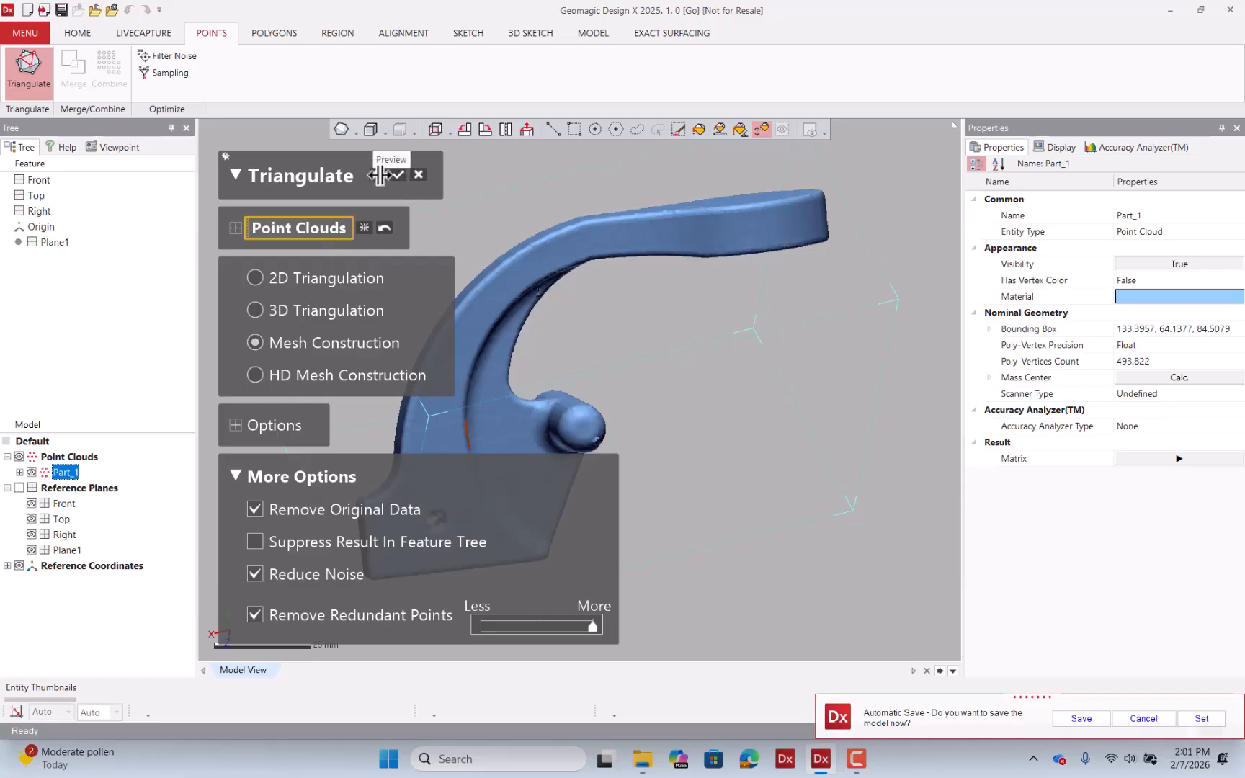
pyautogui.click(378, 174)
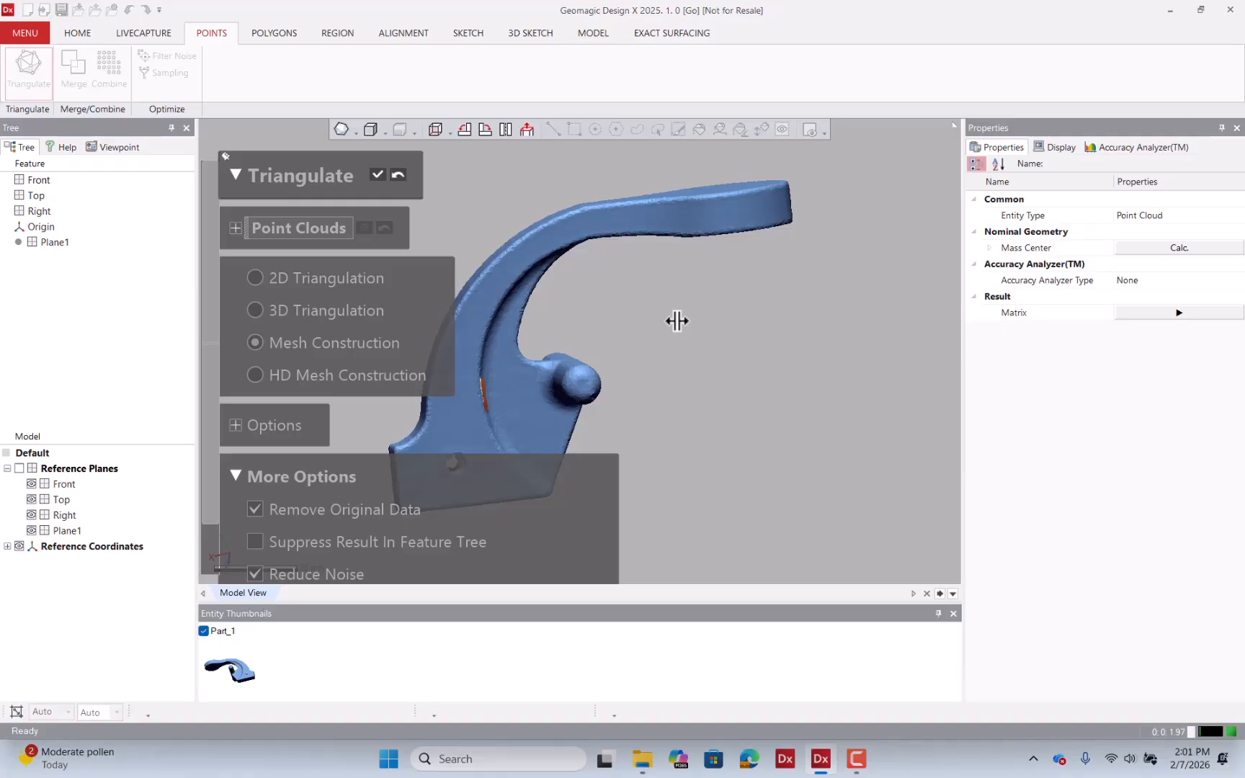
# - Examine the previewed mesh along the lever's arm with its triangle edges displayed, then restore plain shading and leave the preview
pyautogui.scroll(-2, 692, 306)
pyautogui.scroll(5, 592, 265)
pyautogui.moveTo(578, 189); pyautogui.dragTo(547, 205, button='right')
pyautogui.click(346, 129)
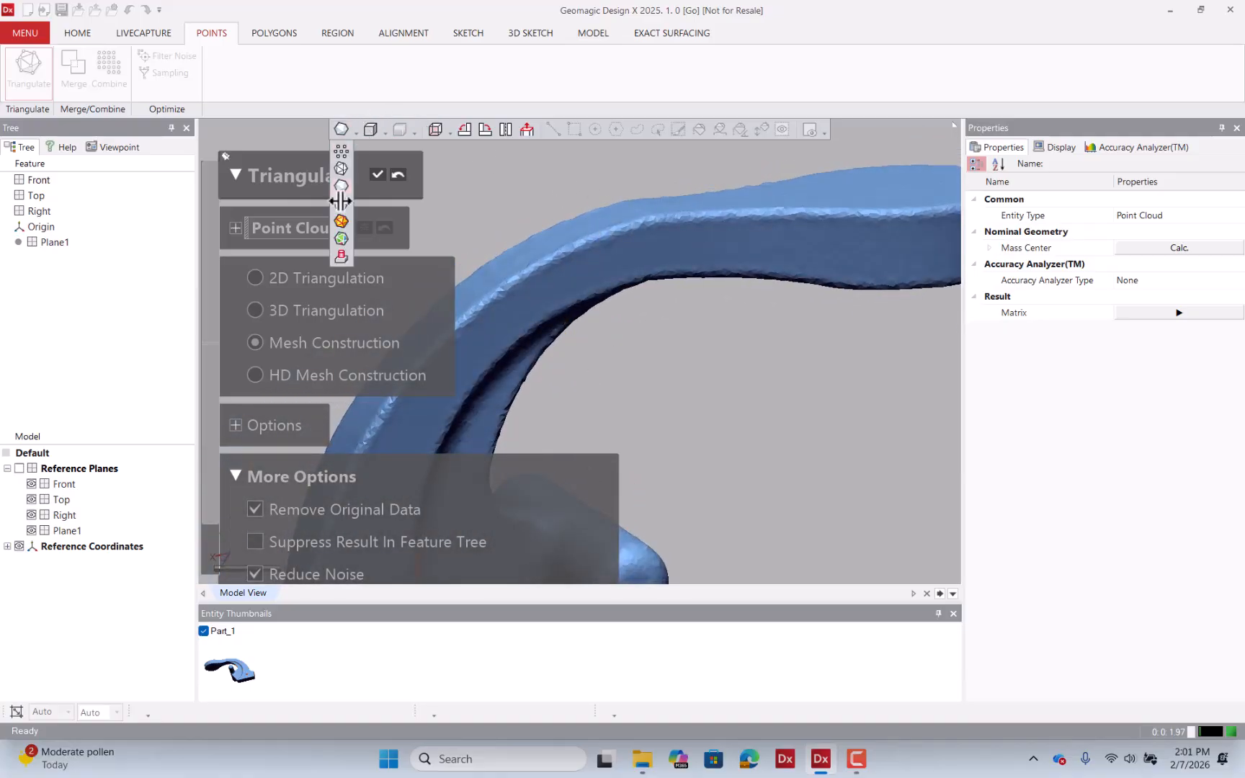
pyautogui.click(341, 204)
pyautogui.scroll(3, 627, 223)
pyautogui.moveTo(631, 222); pyautogui.dragTo(714, 214, button='right')
pyautogui.scroll(-4, 722, 258)
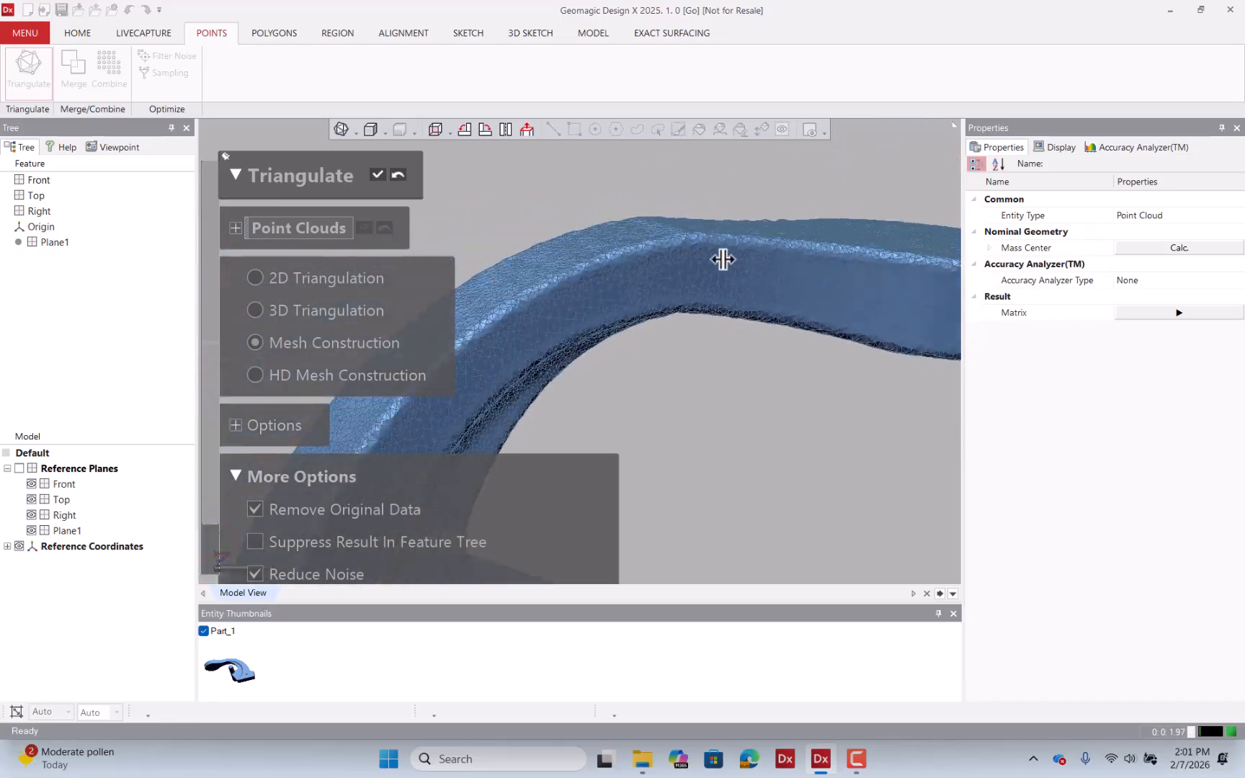
pyautogui.moveTo(730, 263); pyautogui.dragTo(679, 264, button='right')
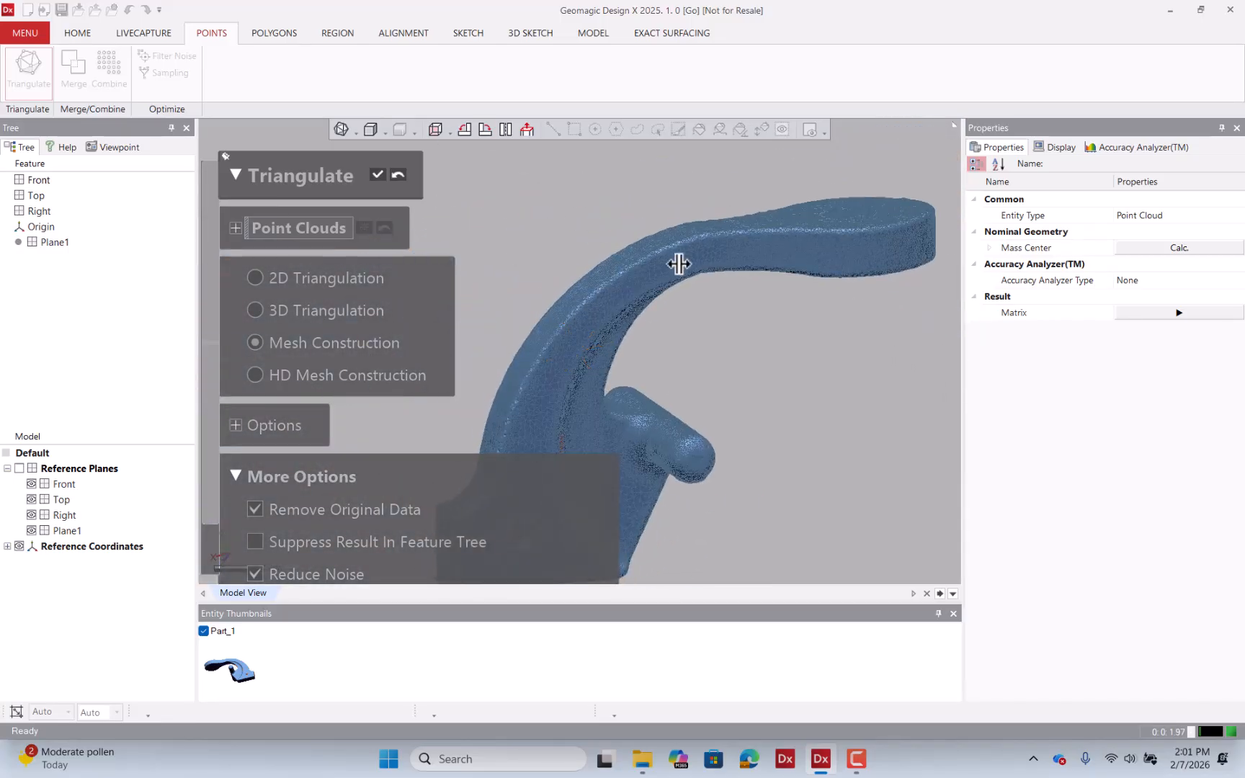
pyautogui.click(340, 129)
pyautogui.click(343, 184)
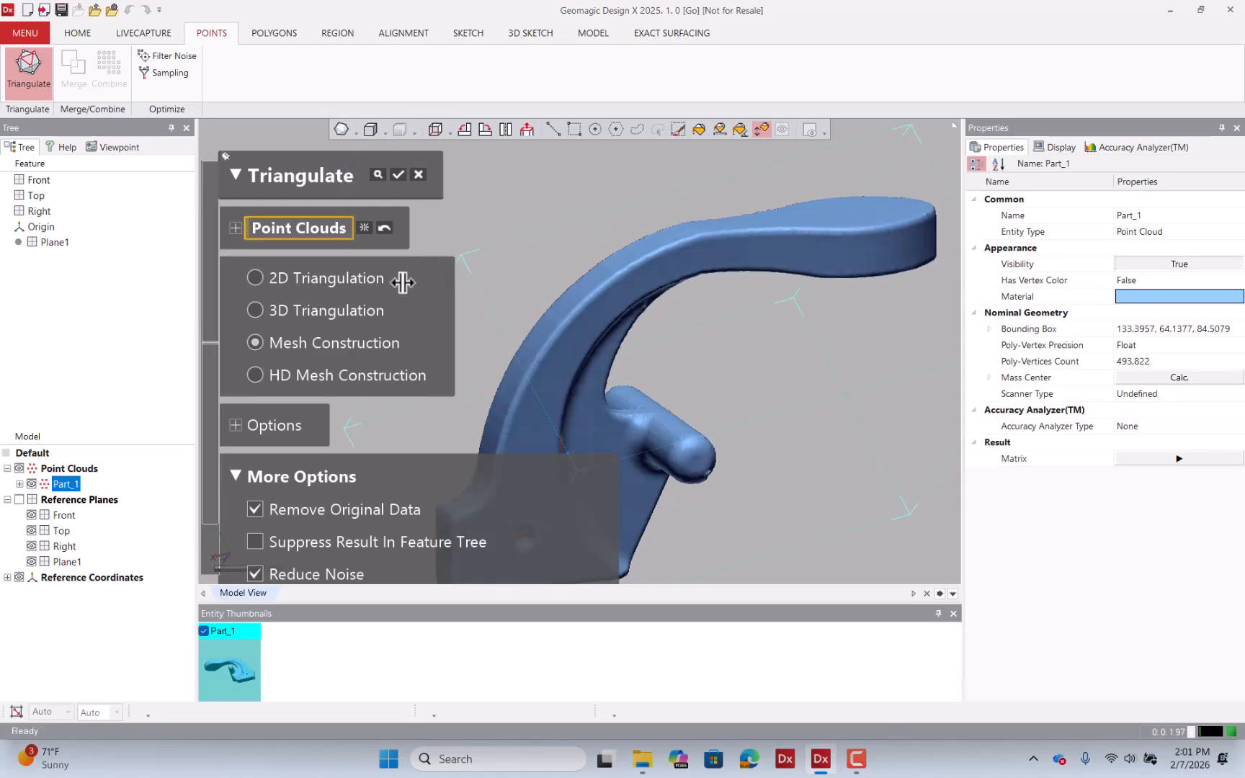
# - Triangulate Part_1 with HD Mesh Construction at the HD filter setting and Remove Original Data enabled, accepting the mesh after a preview
pyautogui.click(257, 376)
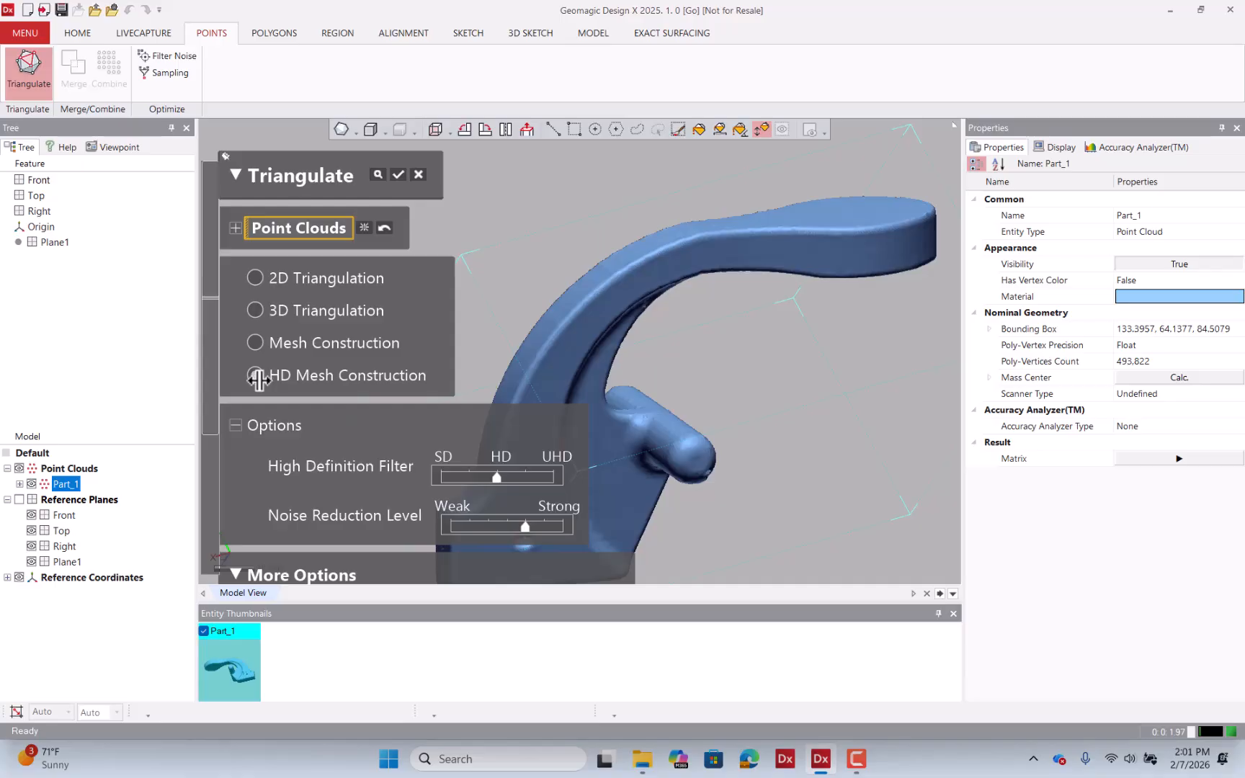
pyautogui.click(935, 614)
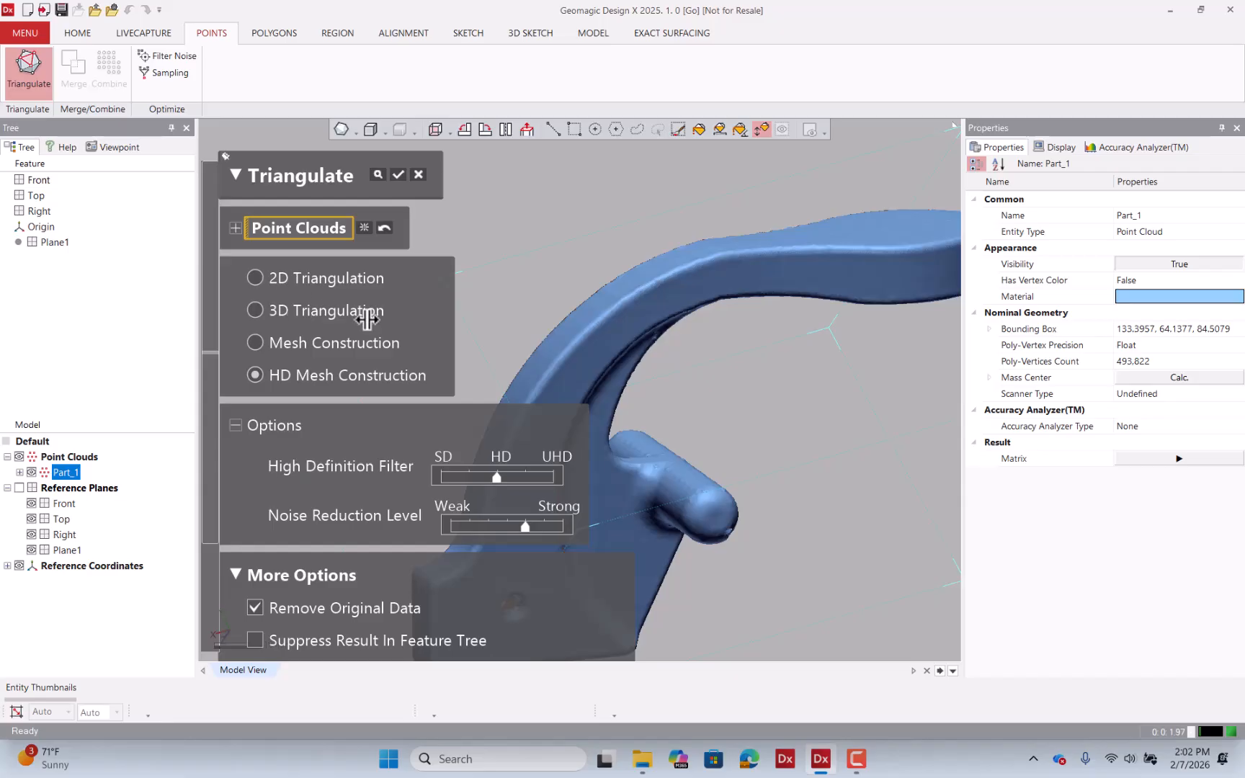
pyautogui.scroll(-3, 632, 265)
pyautogui.scroll(2, 647, 253)
pyautogui.scroll(-2, 648, 263)
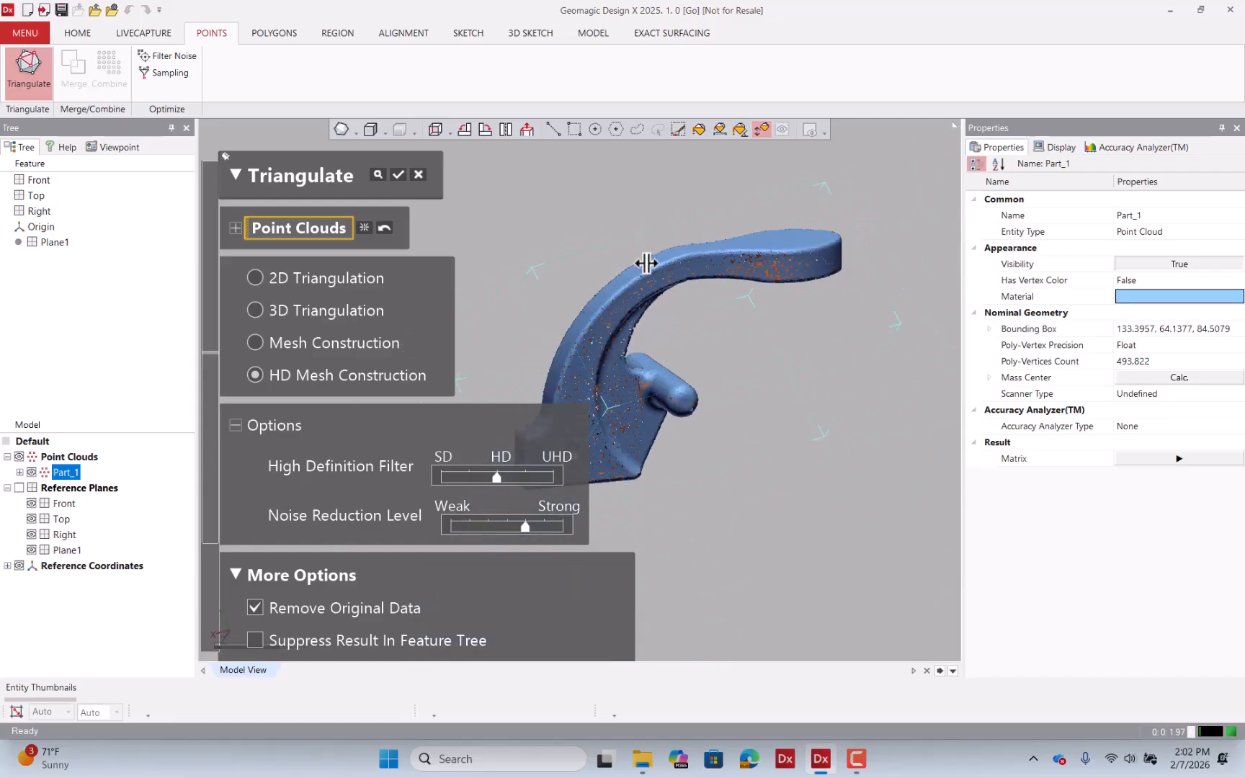
pyautogui.scroll(3, 647, 263)
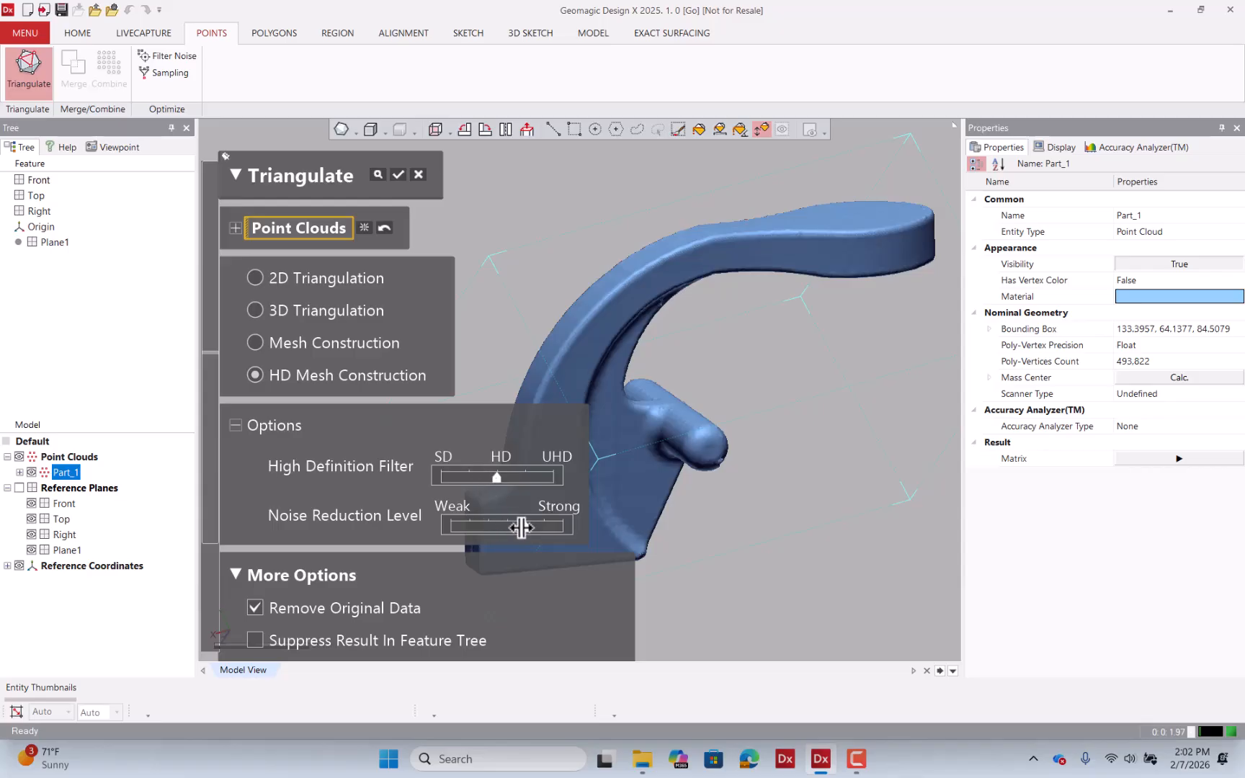
pyautogui.click(238, 425)
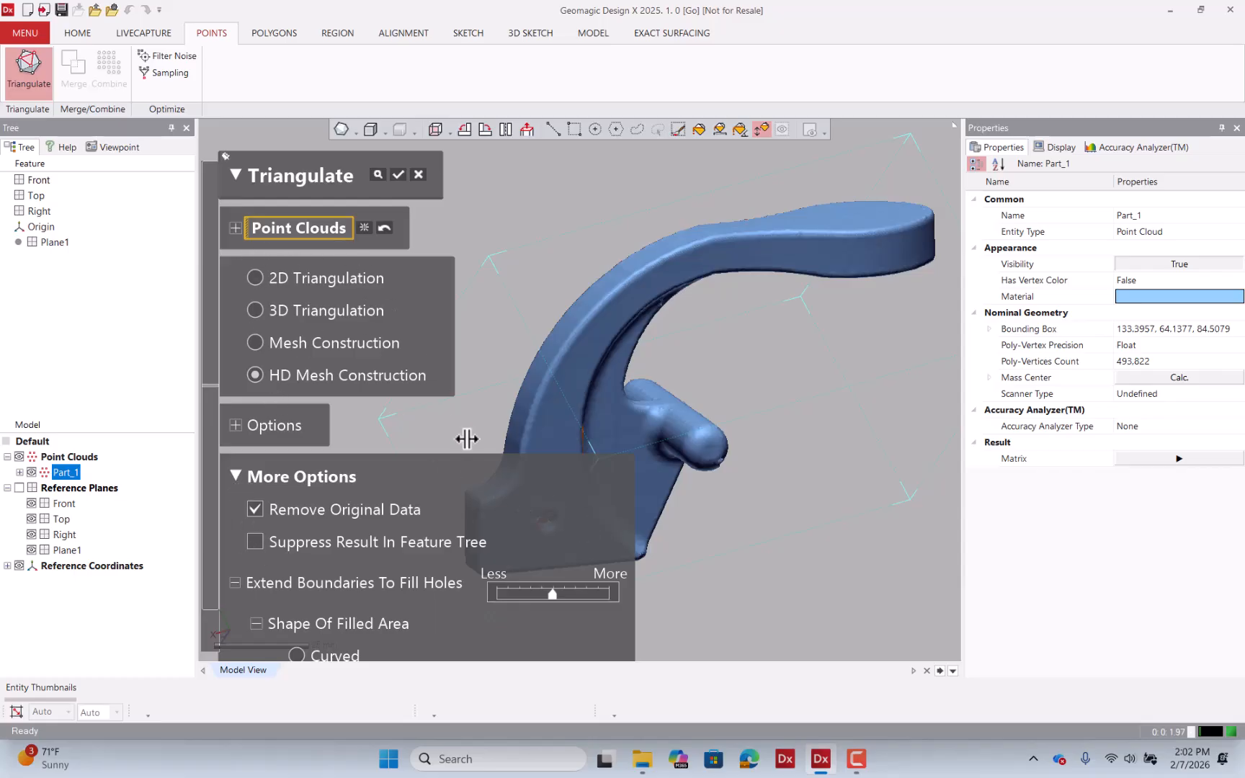
pyautogui.click(383, 175)
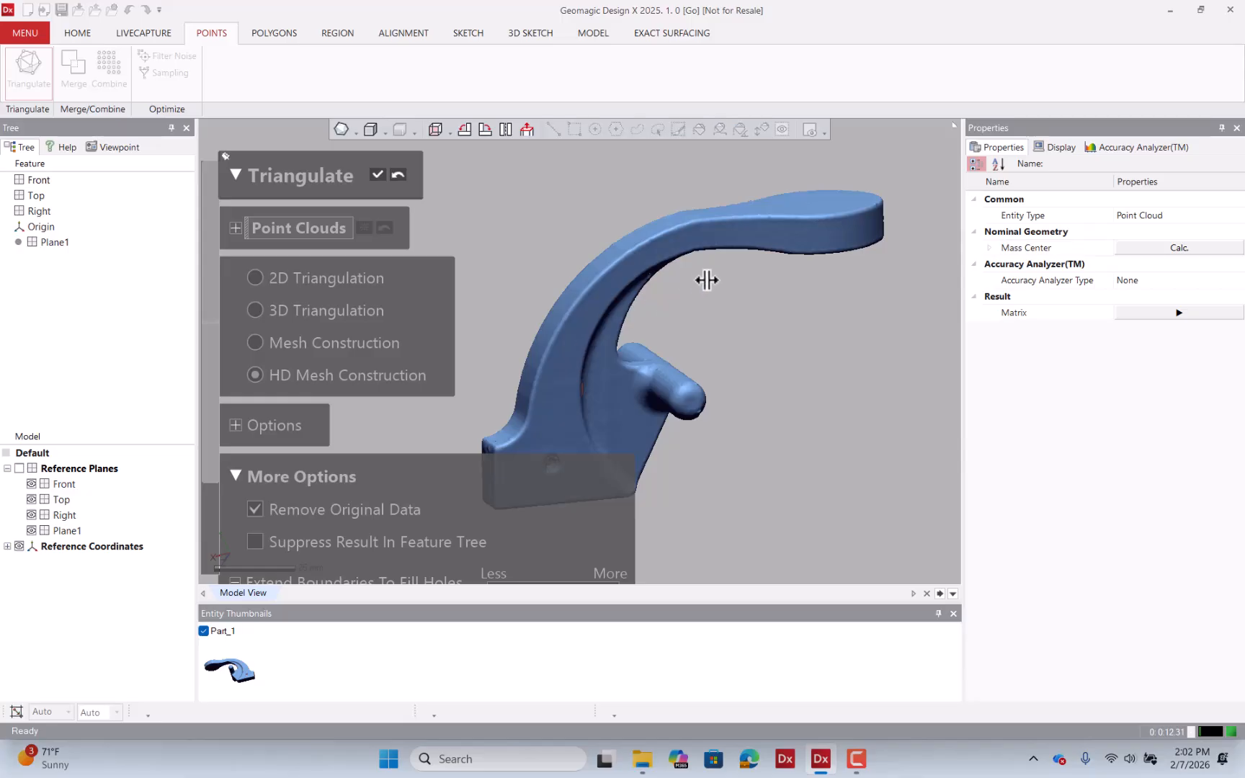
pyautogui.moveTo(719, 337); pyautogui.dragTo(463, 317, button='right')
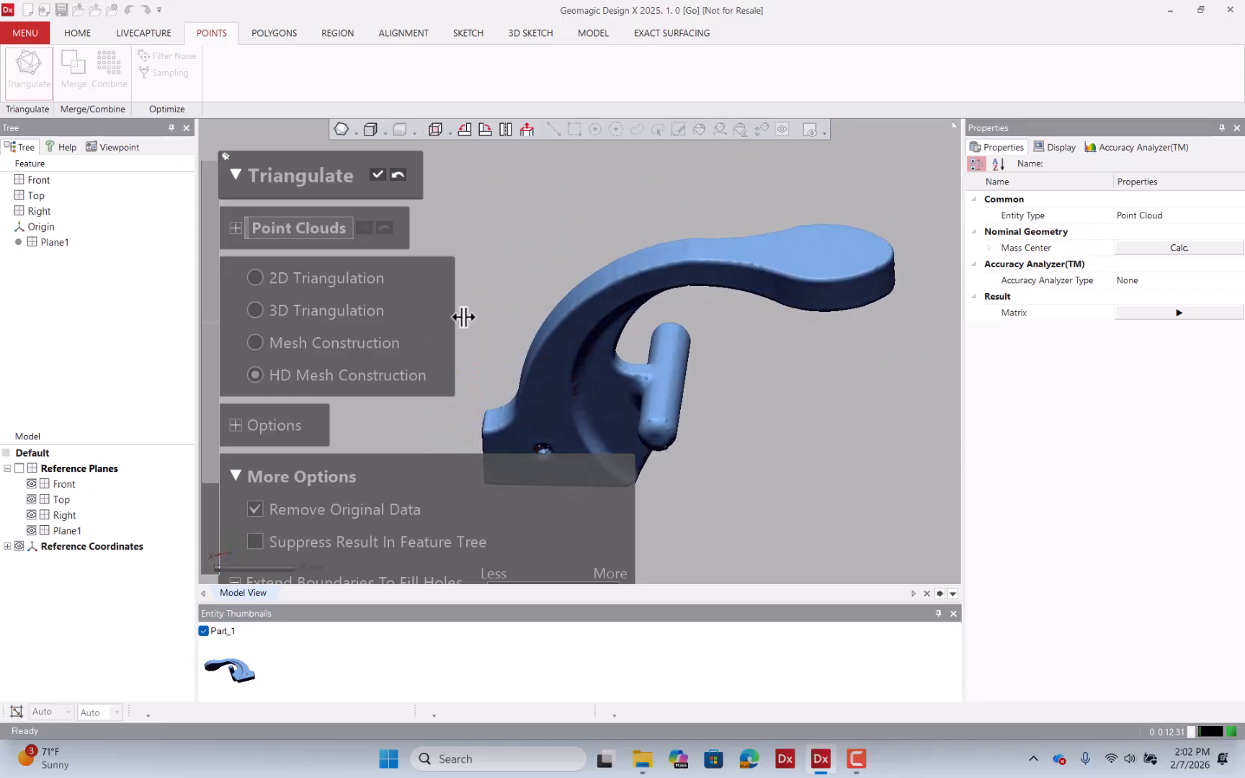
pyautogui.click(377, 176)
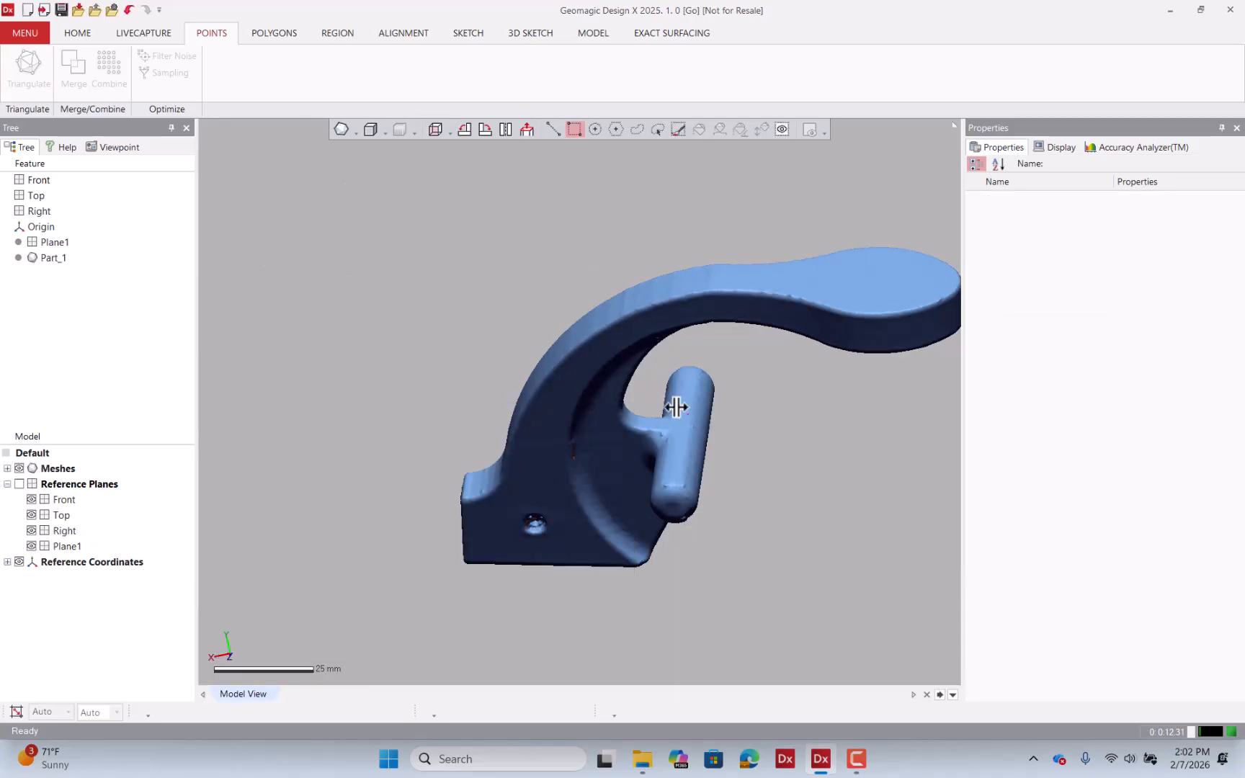
# - Expand the Meshes group and examine the Part_1 mesh from the side and the end of the lever
pyautogui.moveTo(578, 389); pyautogui.dragTo(683, 283, button='right')
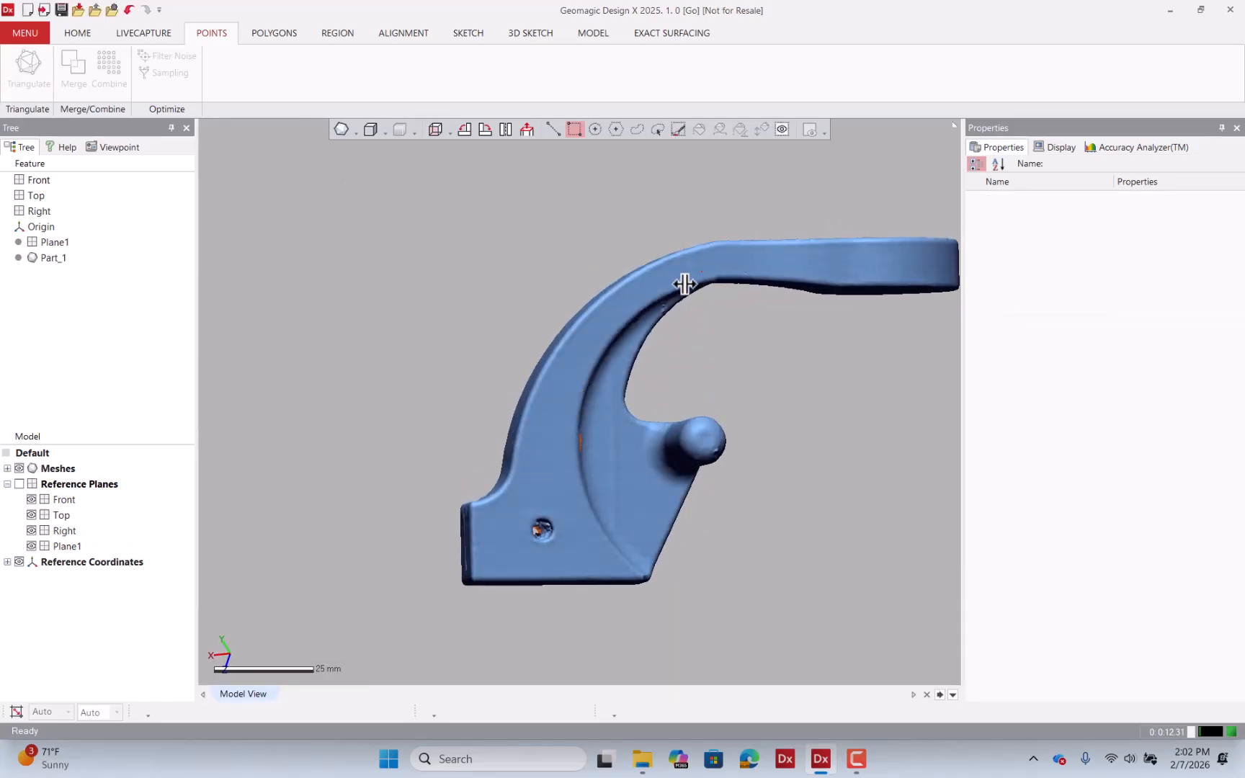
pyautogui.click(7, 468)
pyautogui.click(56, 481)
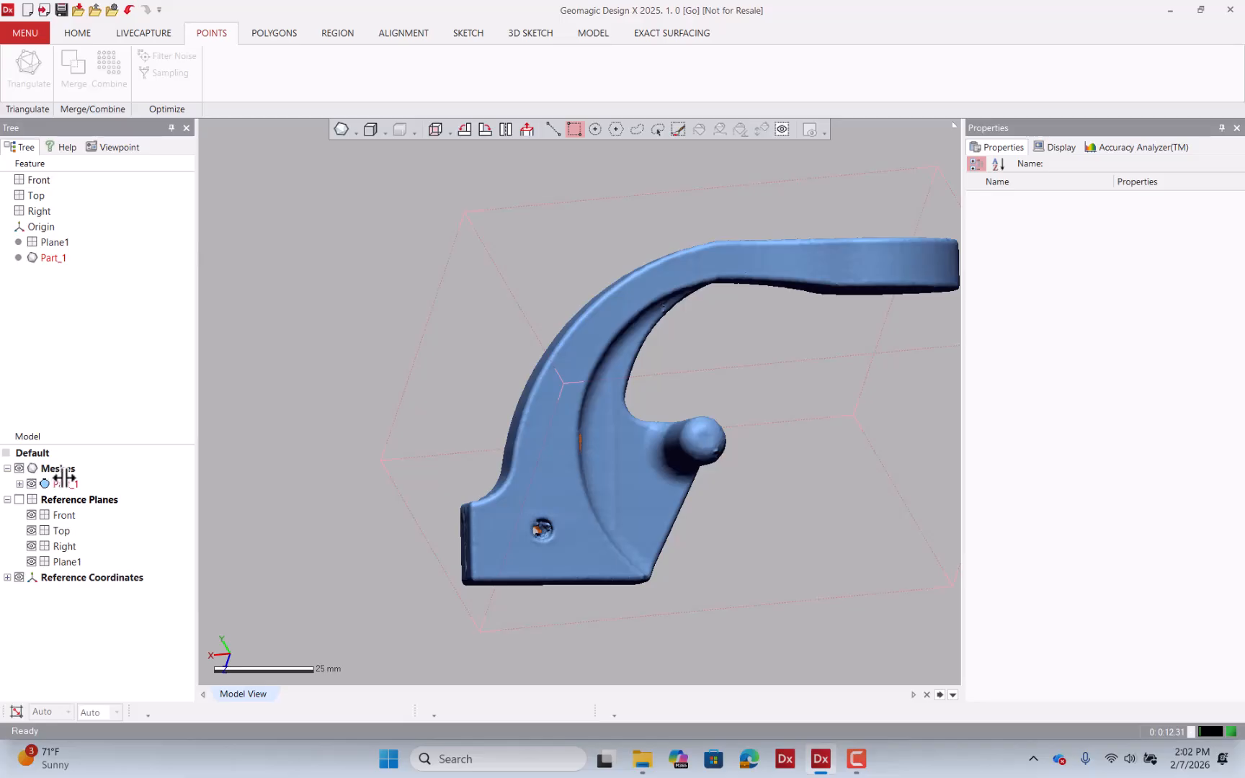
pyautogui.click(376, 425)
pyautogui.moveTo(556, 389); pyautogui.dragTo(757, 454, button='right')
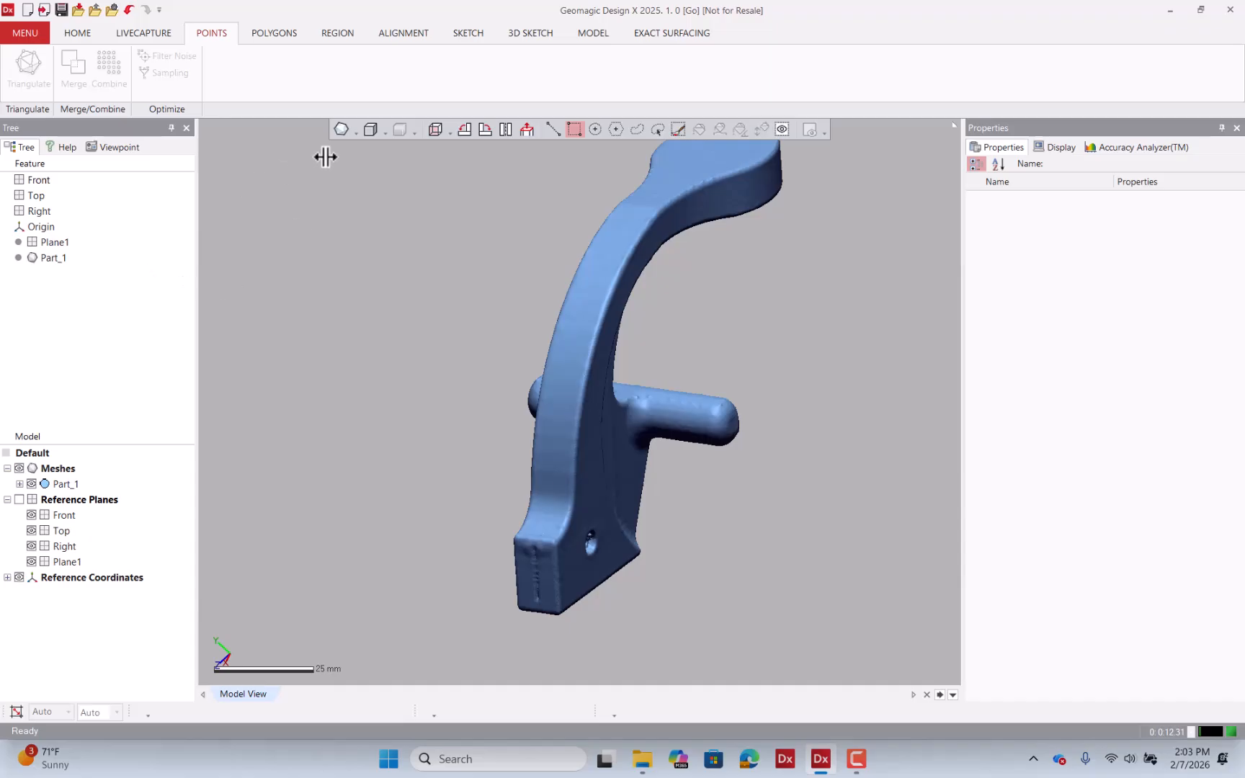
# - Display the mesh with its edges to examine the triangle pattern on the curved arm, then switch back to shaded display
pyautogui.click(342, 130)
pyautogui.click(343, 197)
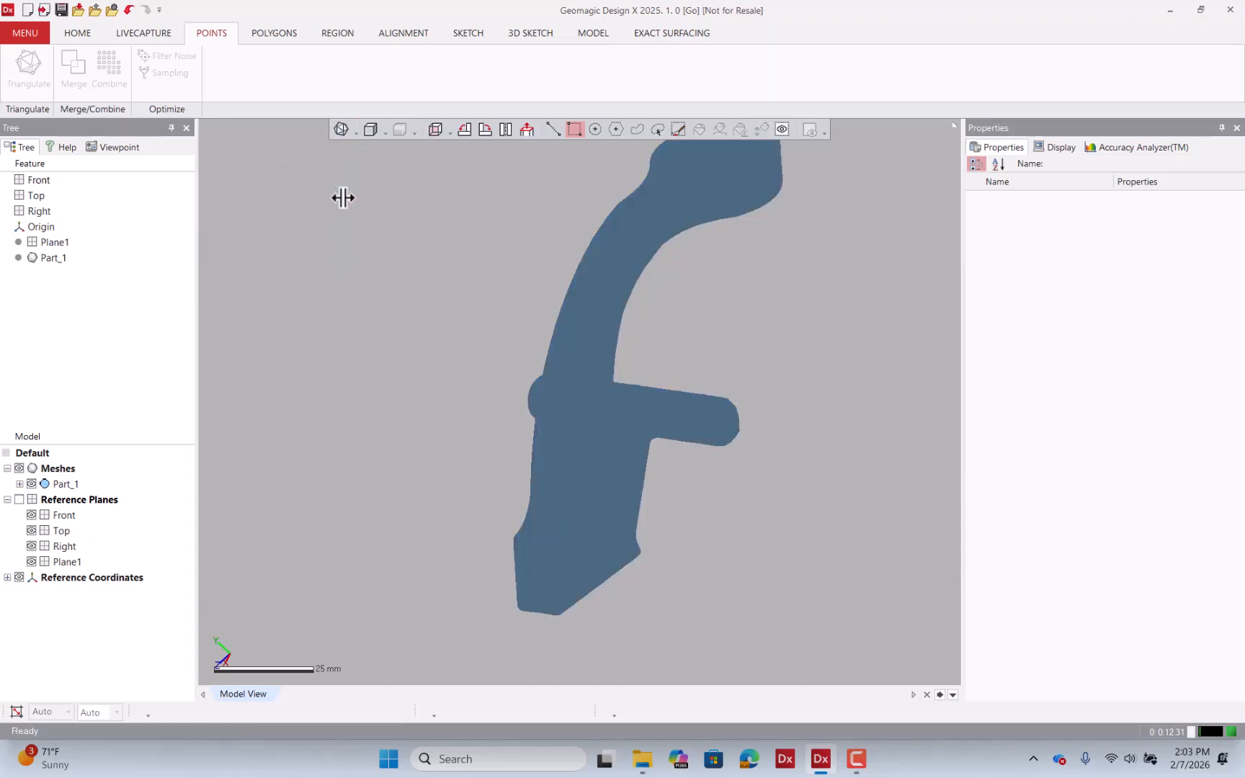
pyautogui.scroll(10, 651, 226)
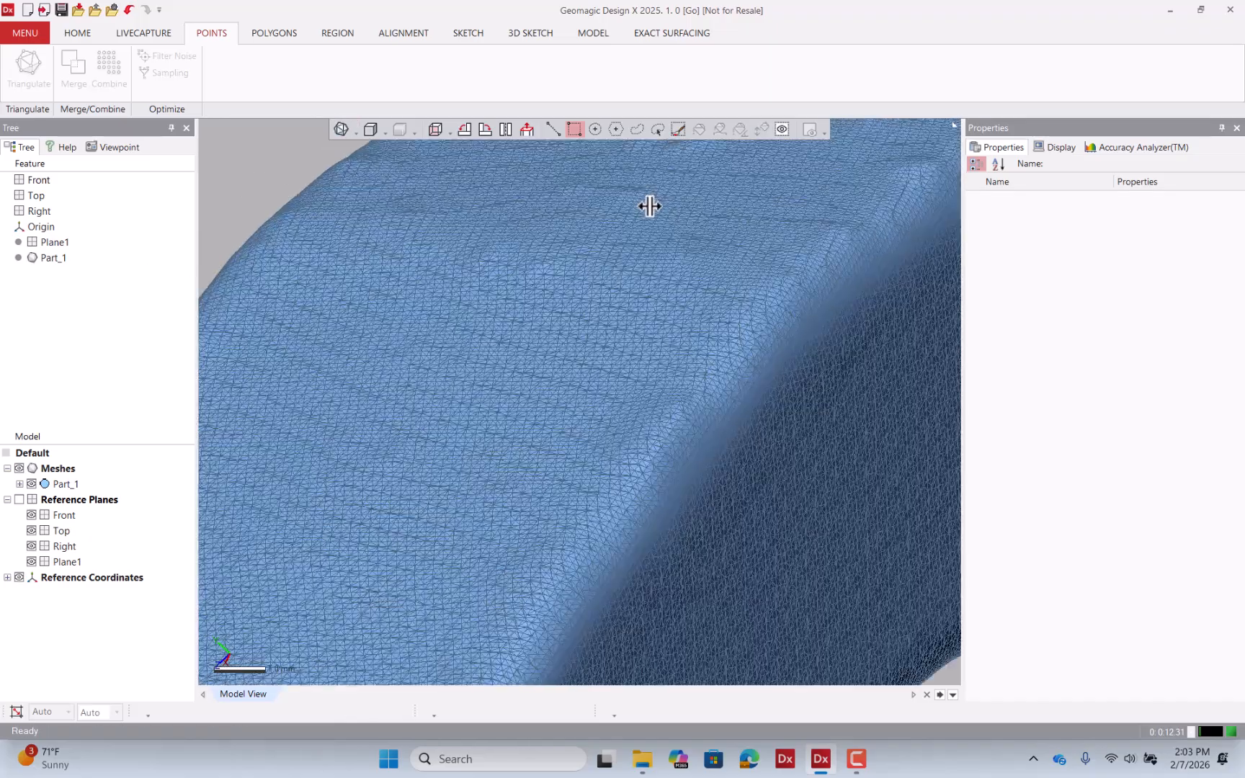
pyautogui.scroll(-10, 669, 300)
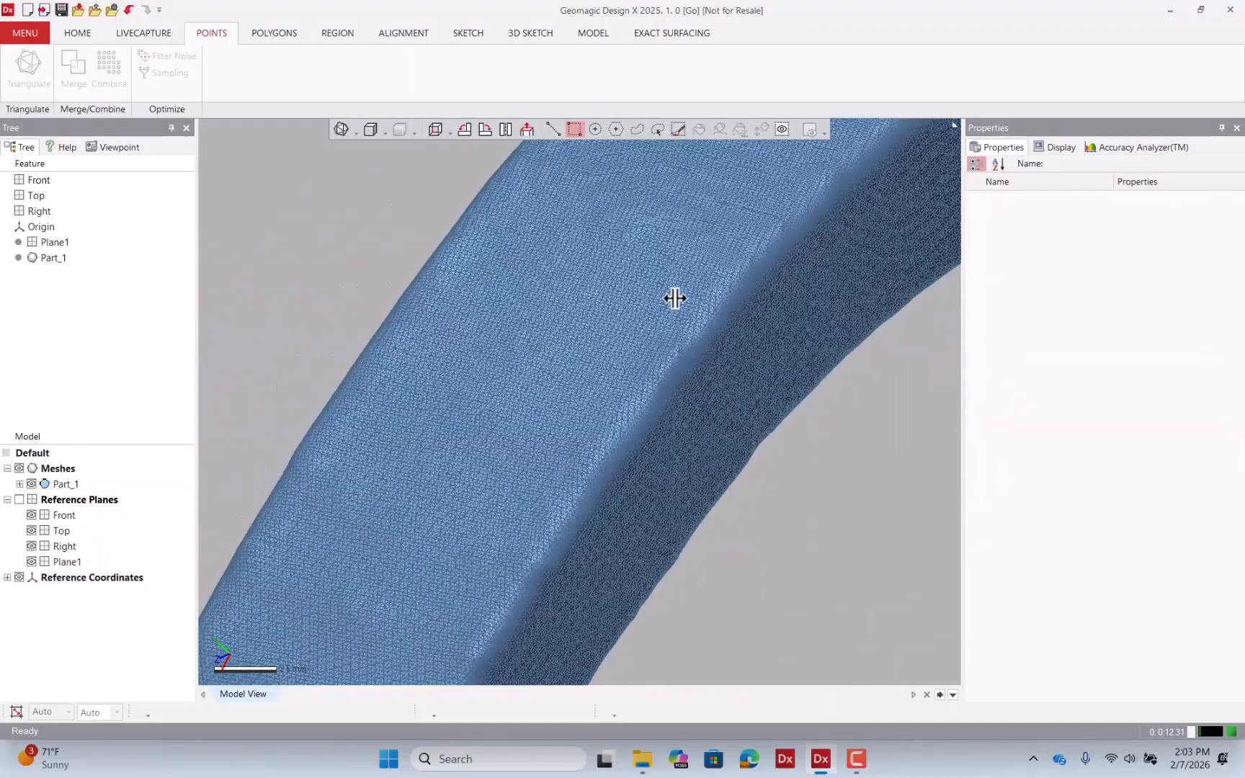
pyautogui.scroll(-3, 675, 298)
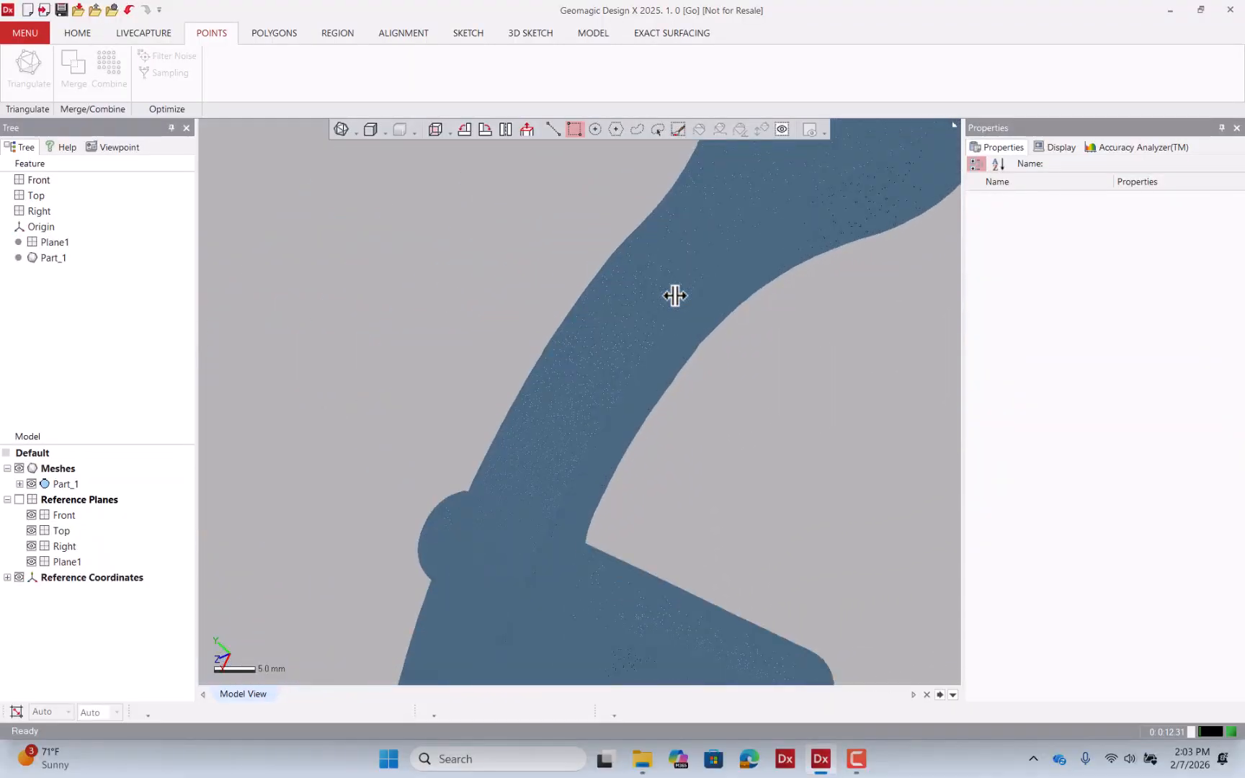
pyautogui.scroll(-3, 675, 295)
pyautogui.moveTo(654, 307); pyautogui.dragTo(614, 228, button='right')
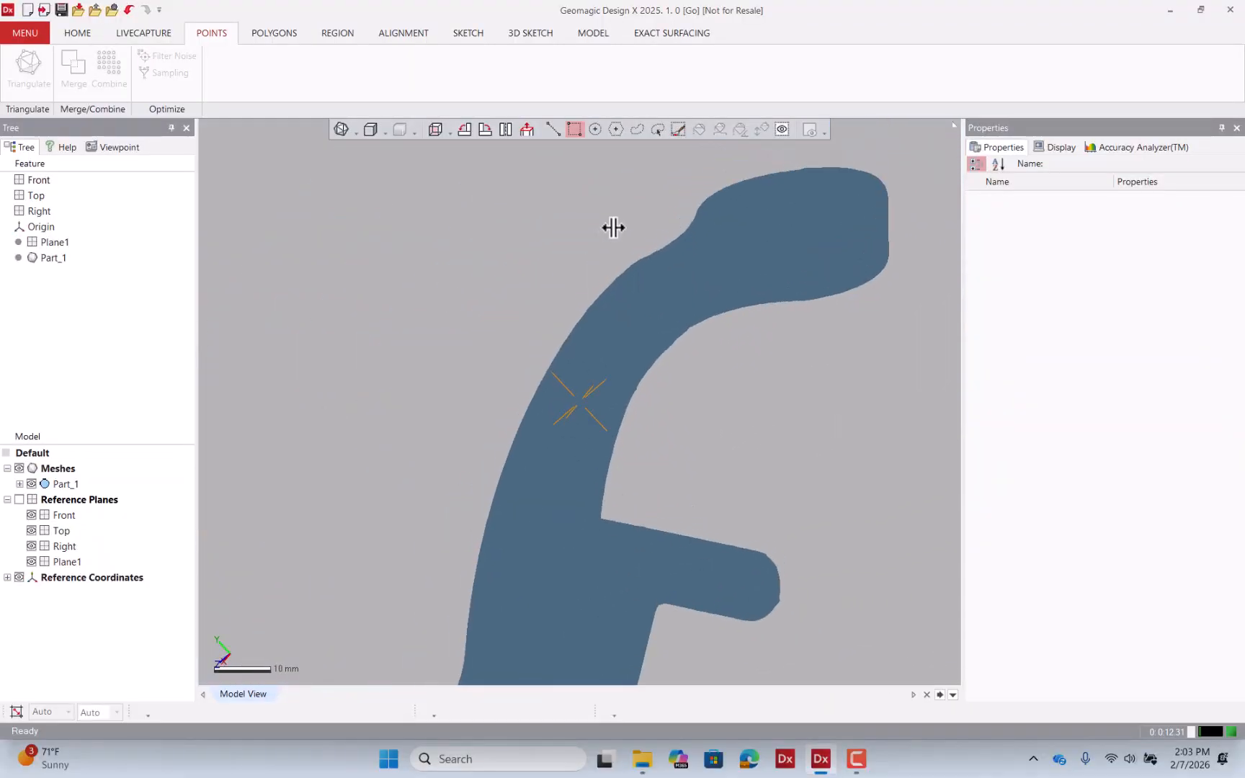
pyautogui.click(355, 132)
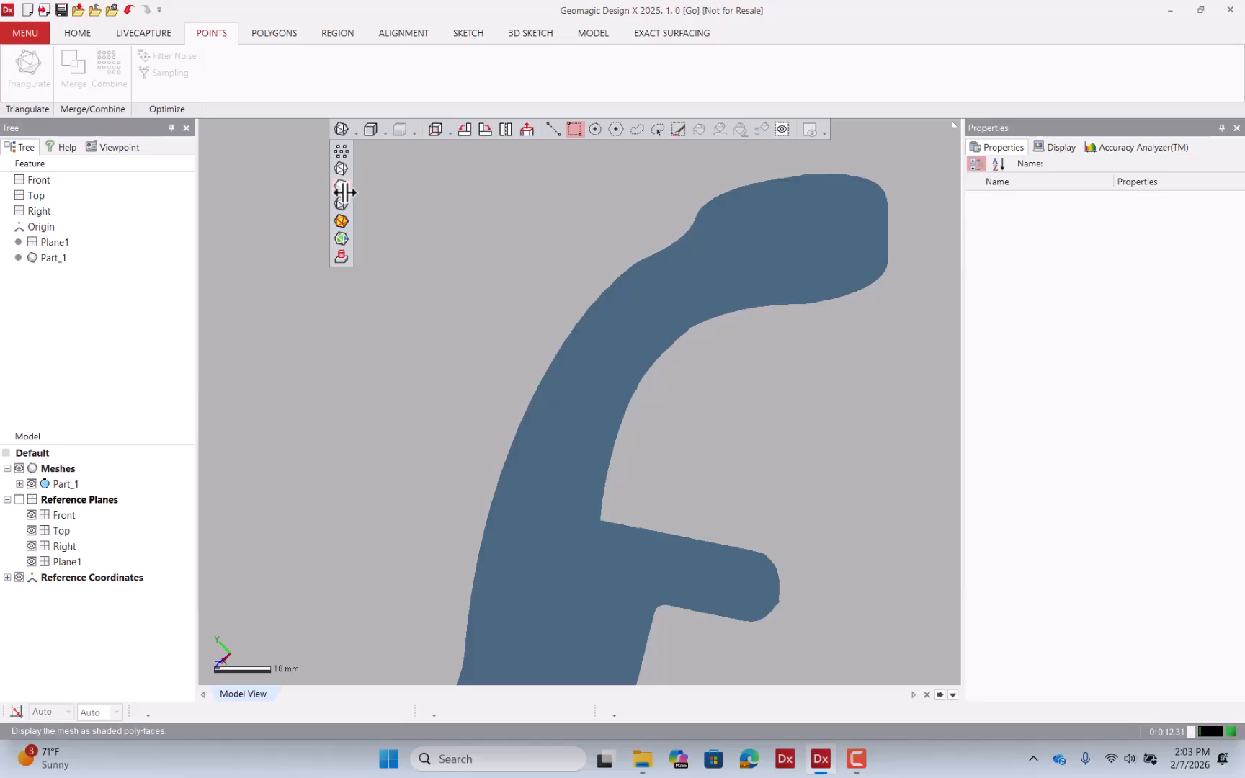
pyautogui.click(344, 192)
# - Fill the elongated hole in the arm's groove with Fill Holes at Tangent curvature, accepting the patch after a preview
pyautogui.moveTo(345, 191)
pyautogui.mouseDown(button='right')
pyautogui.moveTo(398, 234)
pyautogui.moveTo(573, 262)
pyautogui.moveTo(451, 291)
pyautogui.moveTo(453, 222)
pyautogui.moveTo(642, 286)
pyautogui.moveTo(458, 397)
pyautogui.moveTo(652, 412)
pyautogui.moveTo(587, 345)
pyautogui.moveTo(503, 467)
pyautogui.moveTo(703, 478)
pyautogui.moveTo(733, 504)
pyautogui.moveTo(791, 356)
pyautogui.moveTo(606, 294)
pyautogui.moveTo(717, 447)
pyautogui.moveTo(843, 365)
pyautogui.moveTo(764, 375)
pyautogui.mouseUp(button='right')
pyautogui.scroll(10, 690, 389)
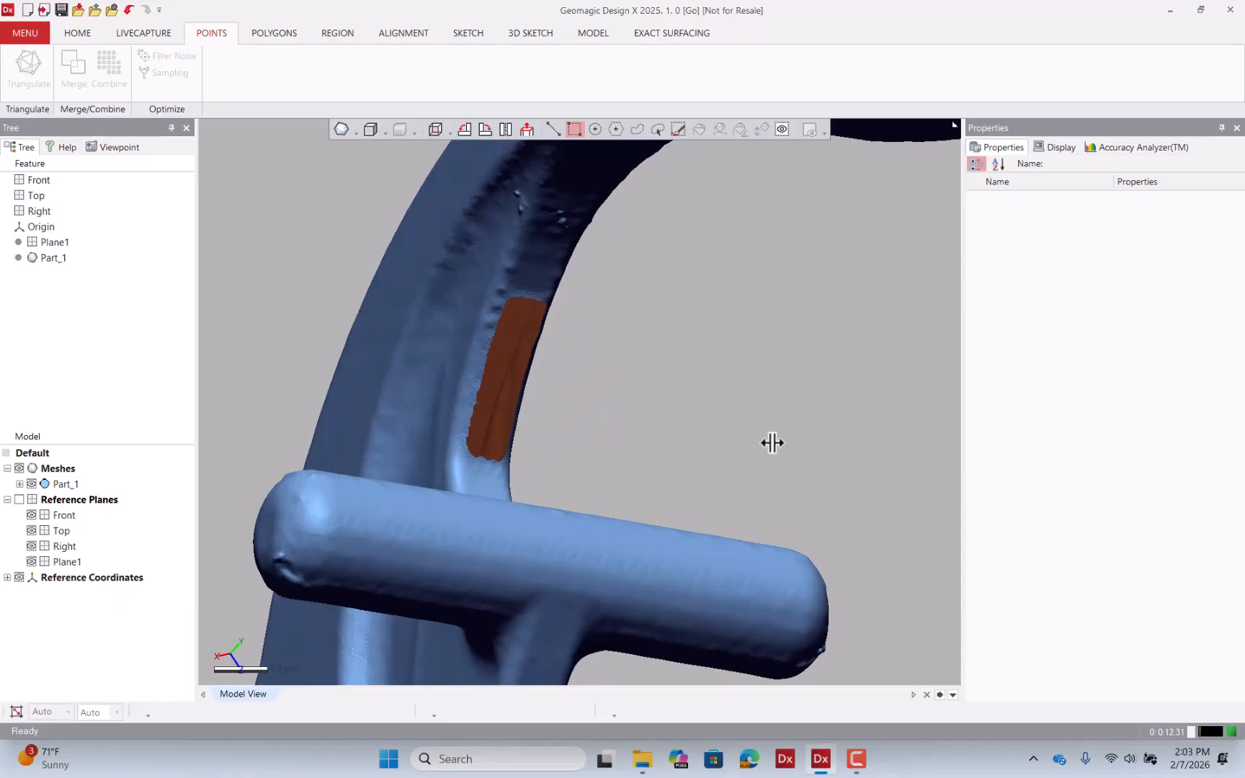
pyautogui.moveTo(419, 237); pyautogui.dragTo(497, 358, button='right')
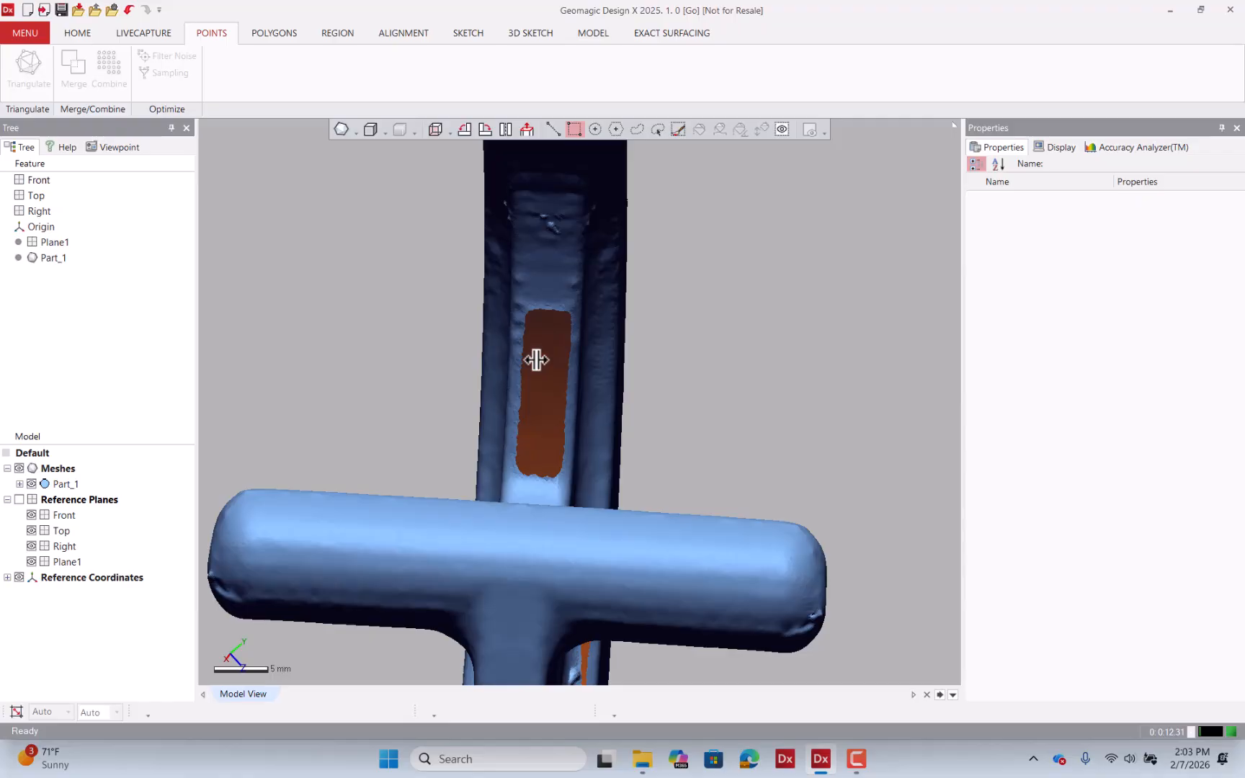
pyautogui.click(274, 33)
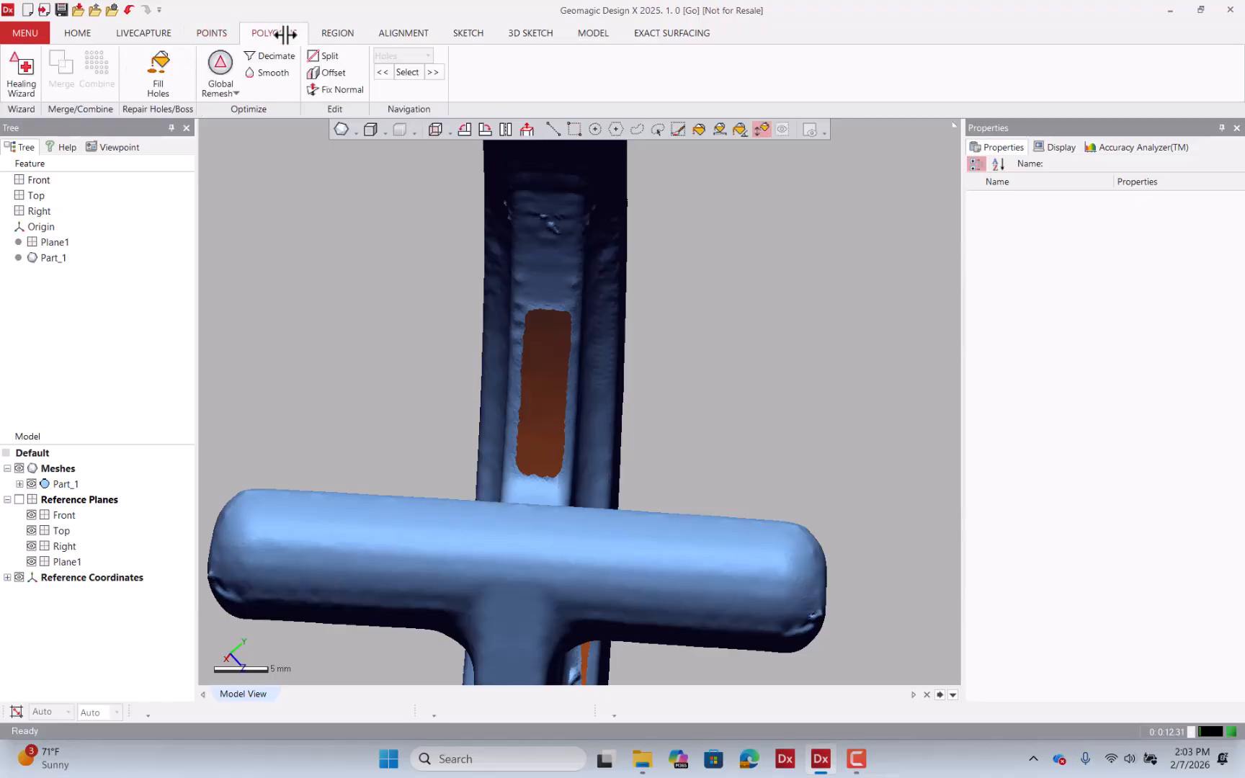
pyautogui.click(160, 71)
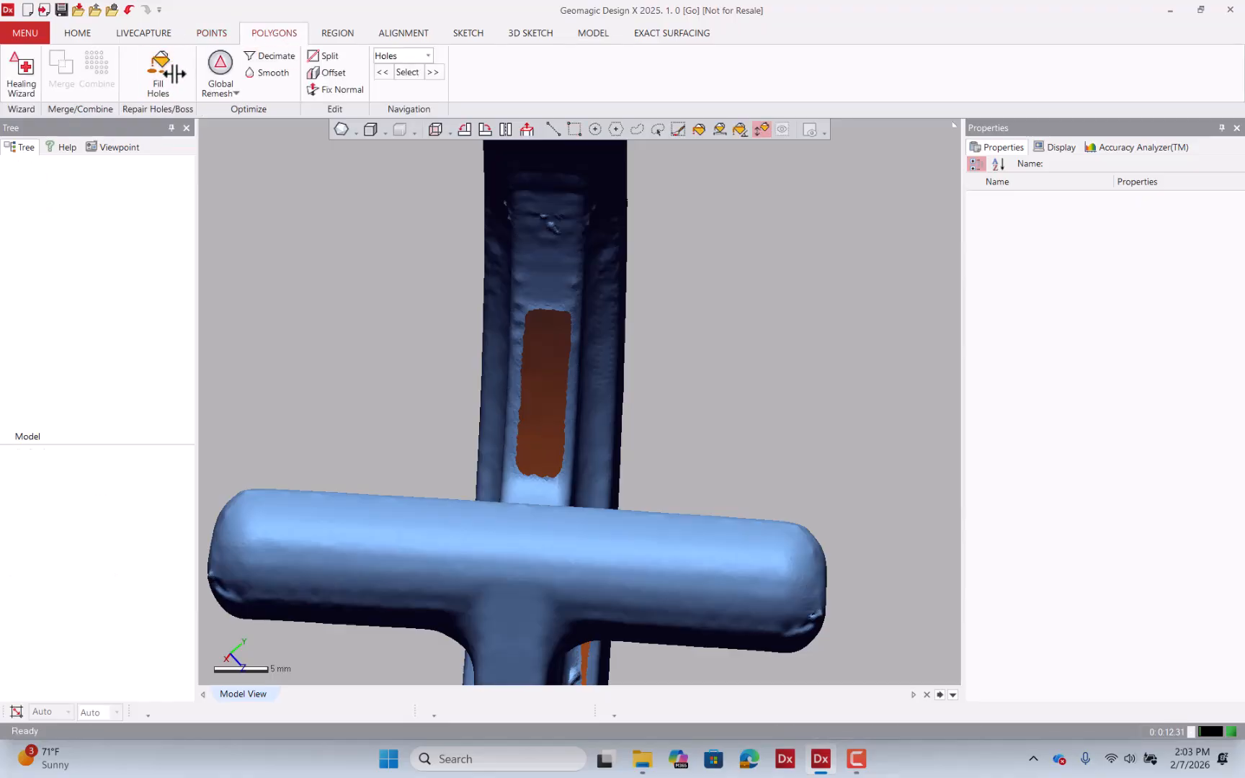
pyautogui.moveTo(828, 289); pyautogui.dragTo(453, 392, button='right')
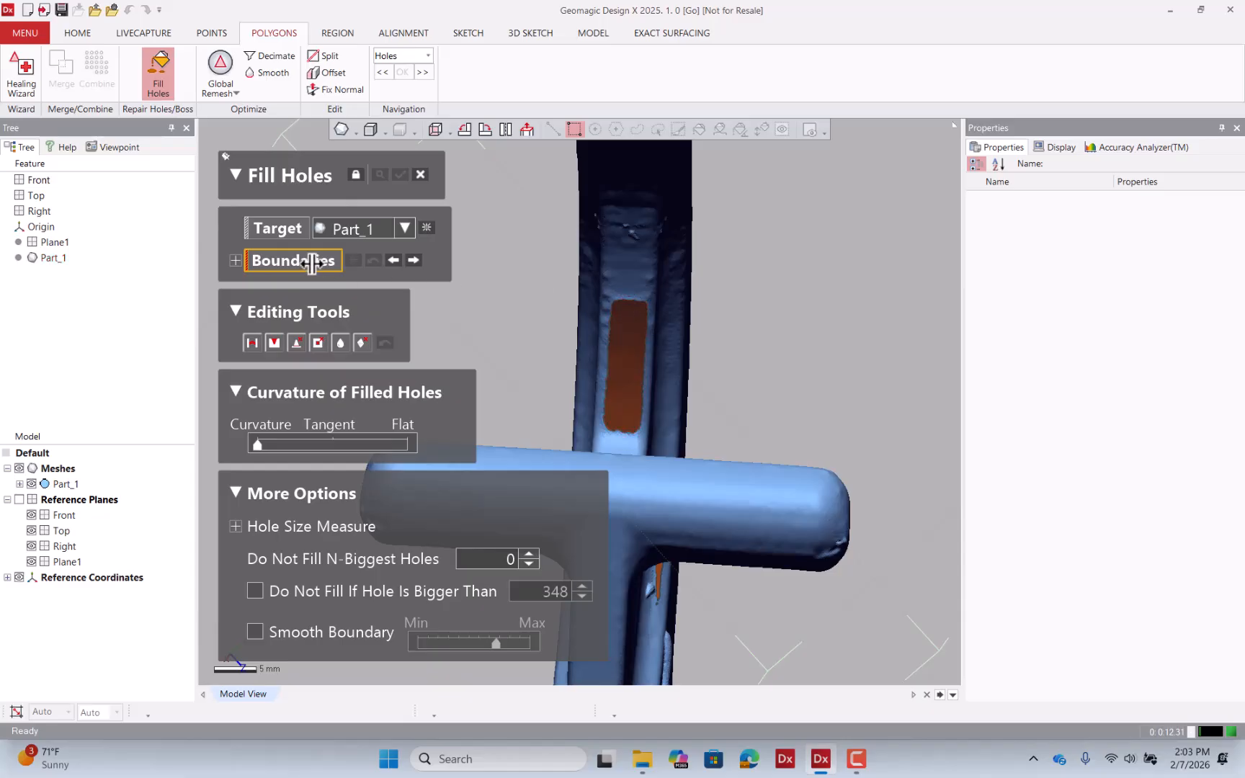
pyautogui.click(637, 301)
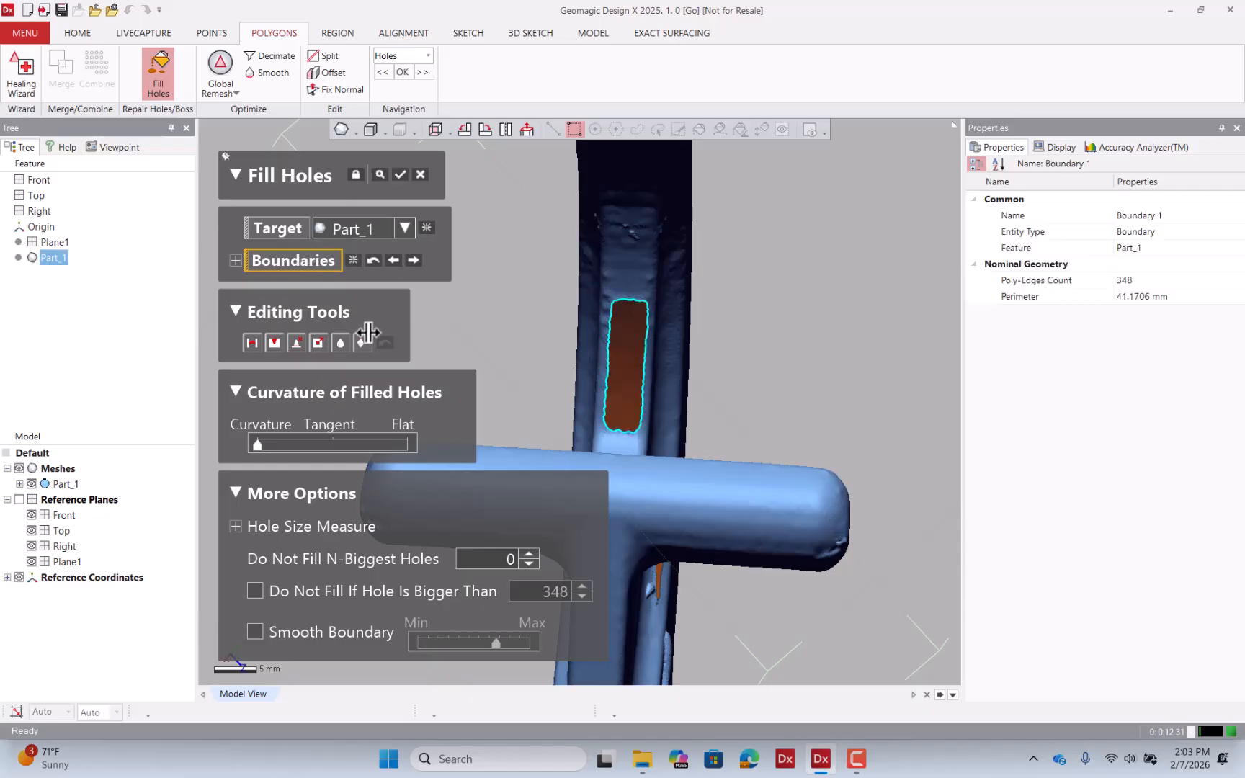
pyautogui.click(332, 448)
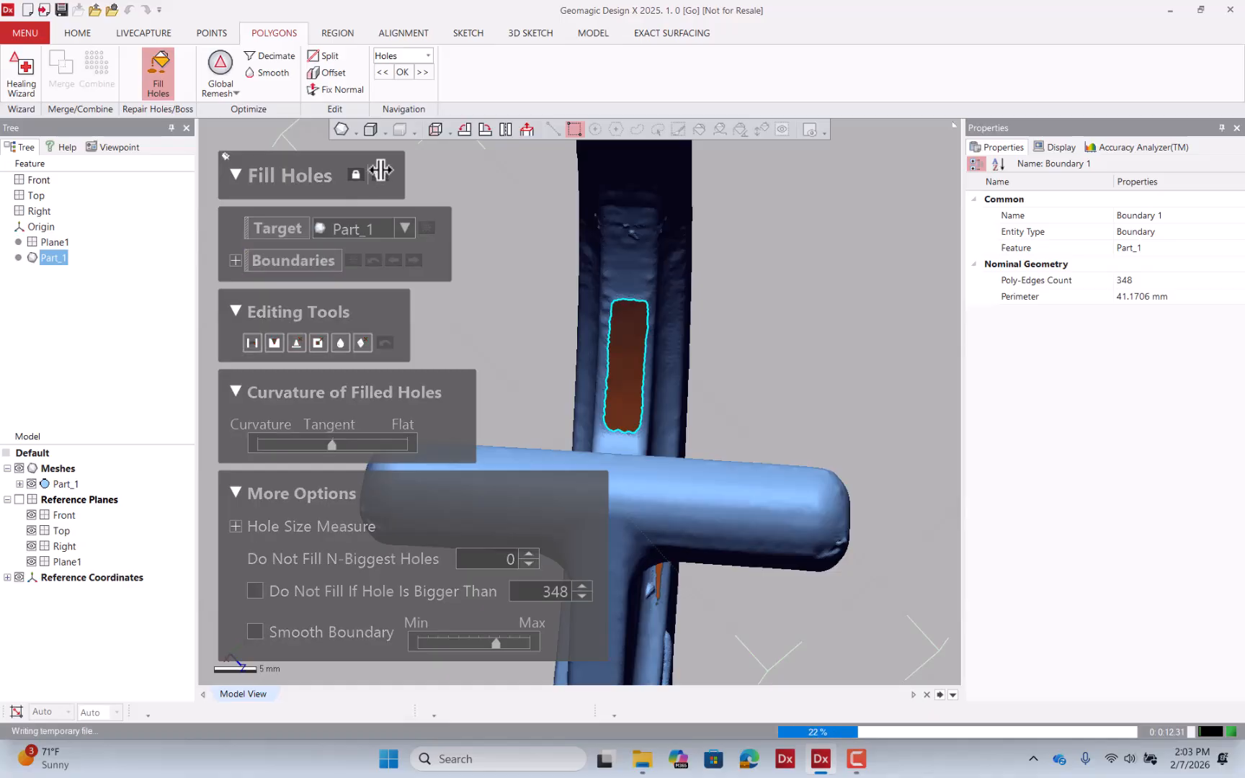
pyautogui.click(379, 171)
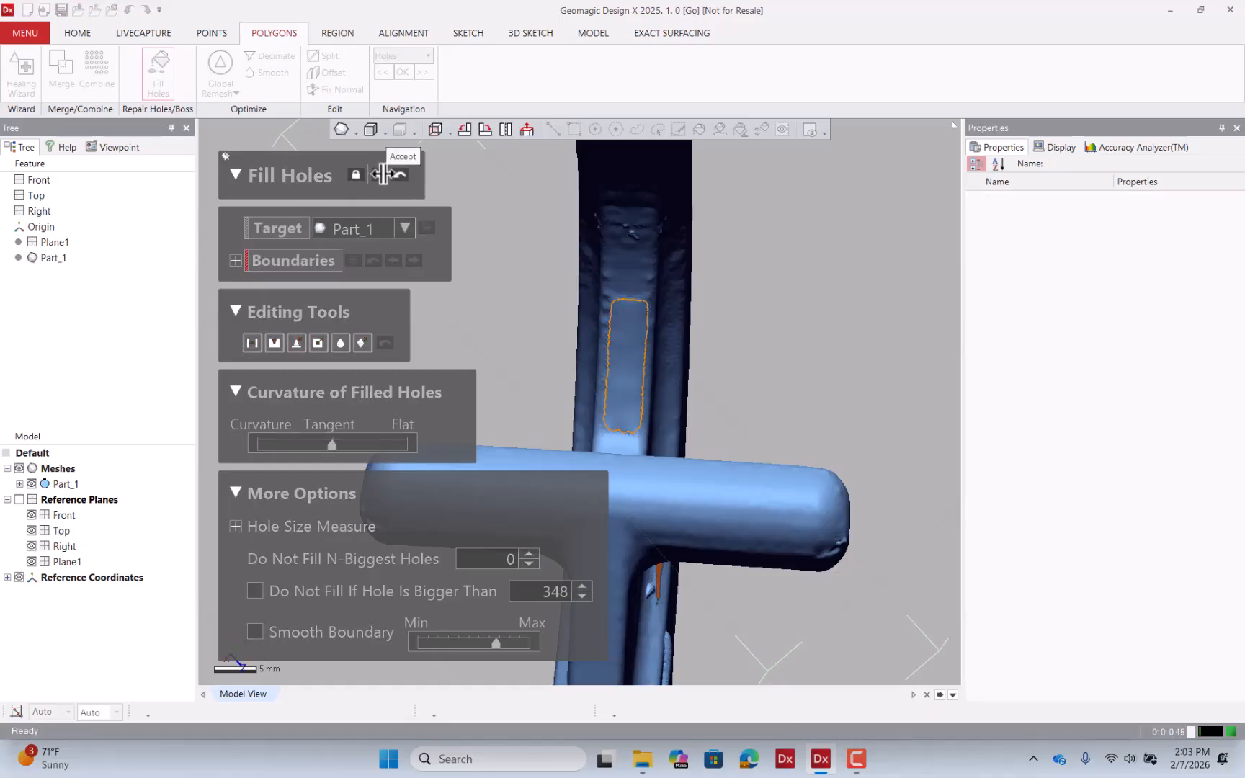
pyautogui.click(387, 173)
# - Start Fill Holes again and select all remaining hole boundaries of the Part_1 mesh
pyautogui.moveTo(708, 258); pyautogui.dragTo(516, 326, button='right')
pyautogui.scroll(-3, 639, 305)
pyautogui.moveTo(714, 309); pyautogui.dragTo(550, 322, button='right')
pyautogui.scroll(-3, 567, 340)
pyautogui.scroll(4, 790, 375)
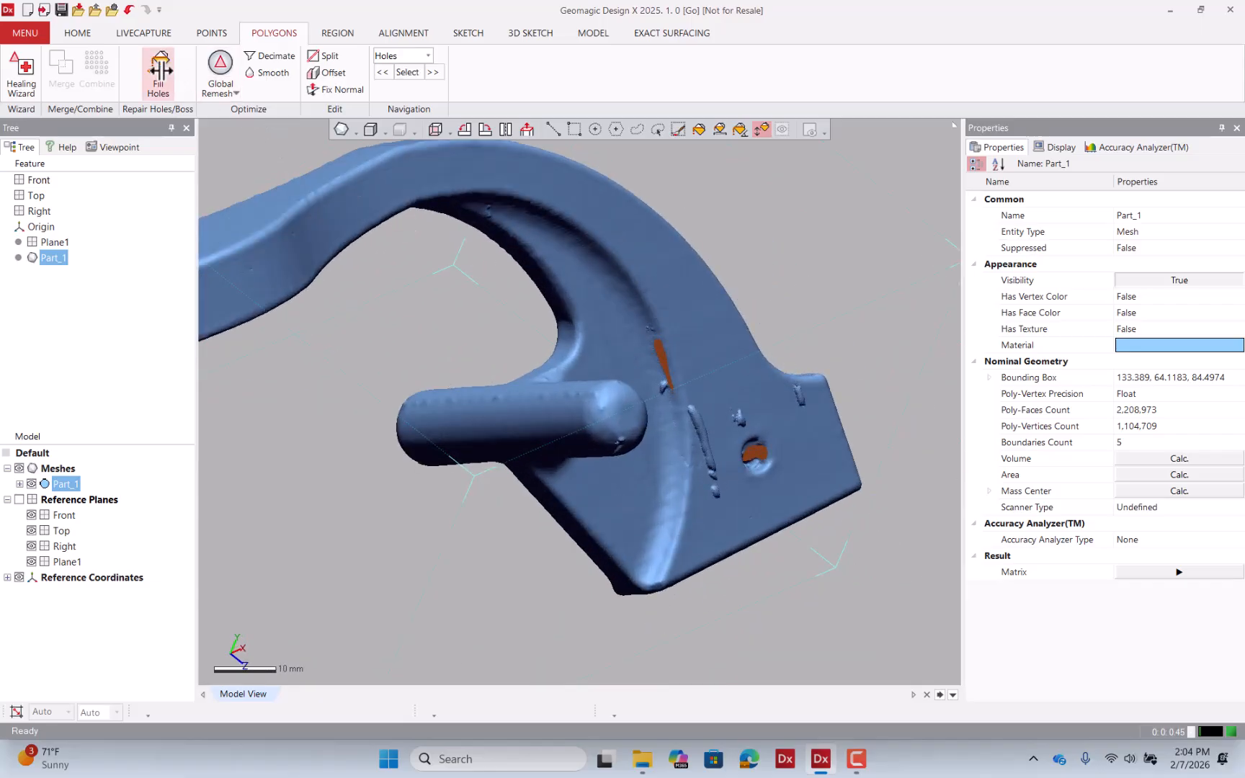
pyautogui.click(158, 72)
pyautogui.moveTo(616, 296); pyautogui.dragTo(897, 609)
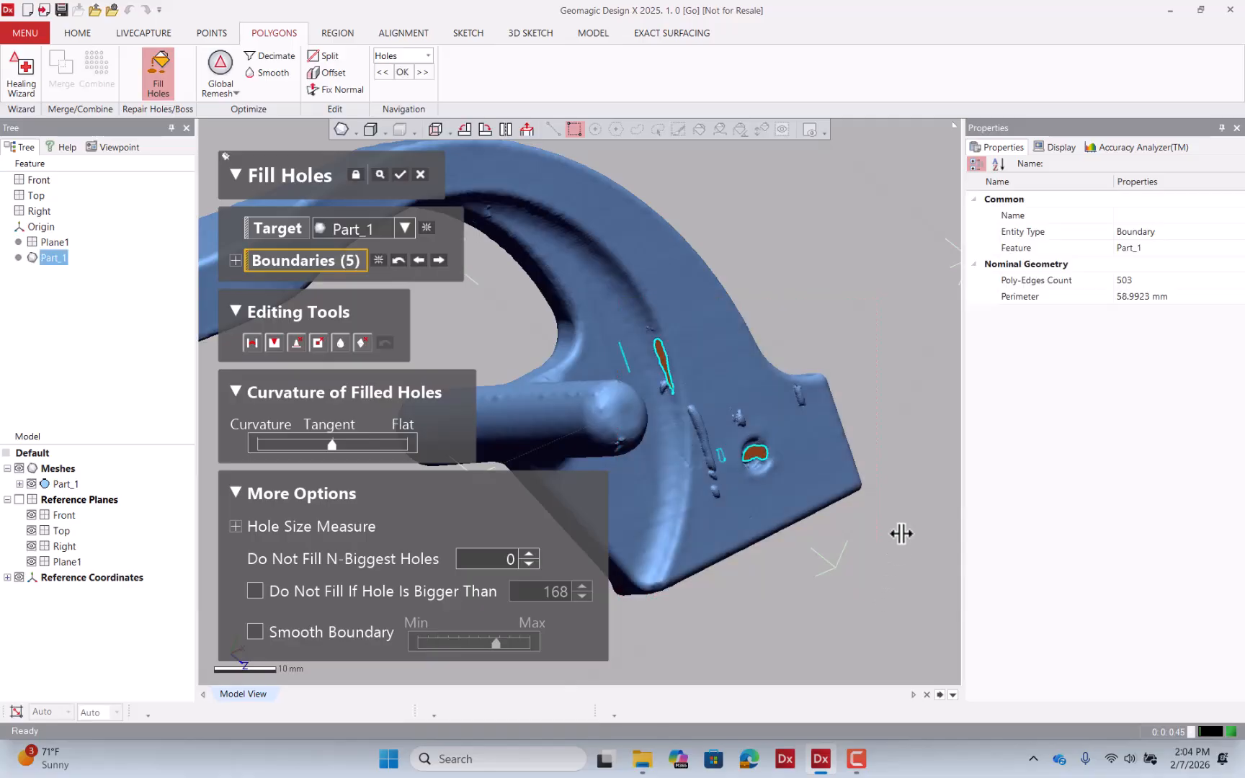
pyautogui.scroll(-3, 900, 533)
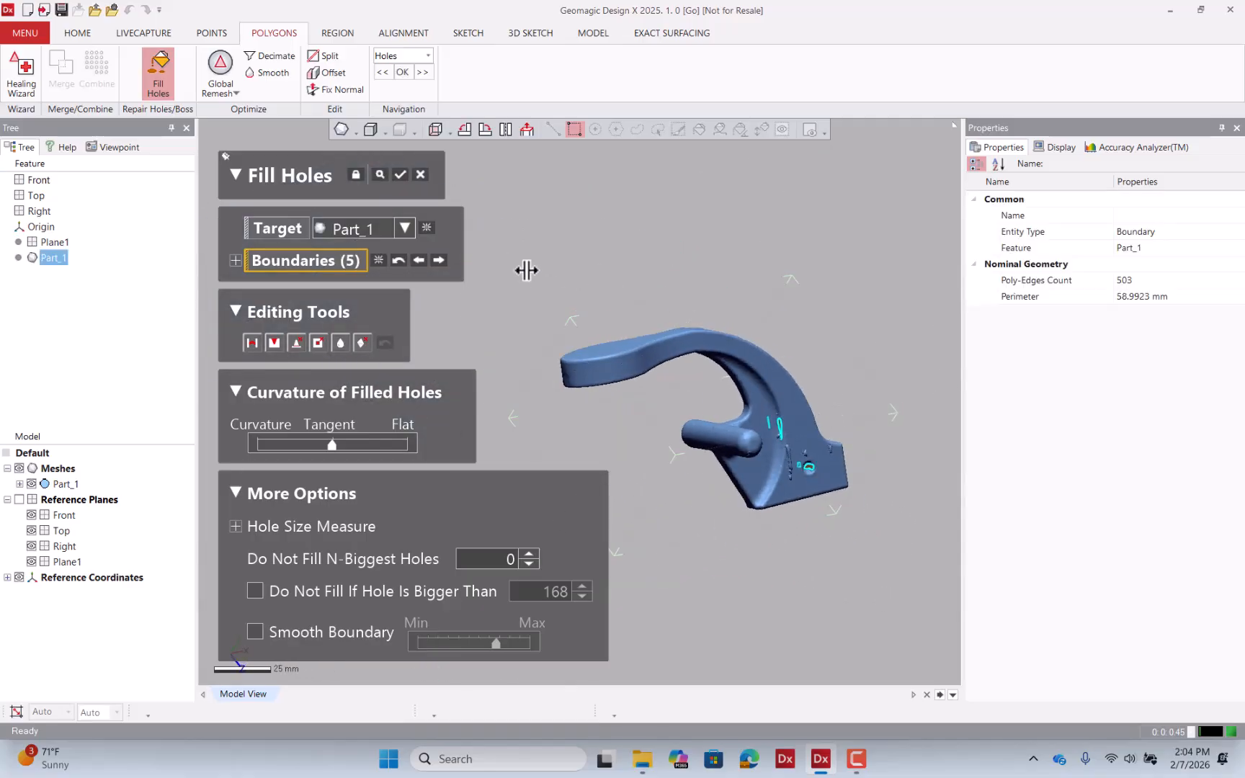
pyautogui.moveTo(526, 270); pyautogui.dragTo(898, 577)
# - Exclude the two boundaries inside the round hole from the selection and fill the other selected holes
pyautogui.moveTo(883, 436)
pyautogui.mouseDown(button='right')
pyautogui.moveTo(536, 364)
pyautogui.moveTo(672, 353)
pyautogui.moveTo(452, 412)
pyautogui.moveTo(989, 411)
pyautogui.mouseUp(button='right')
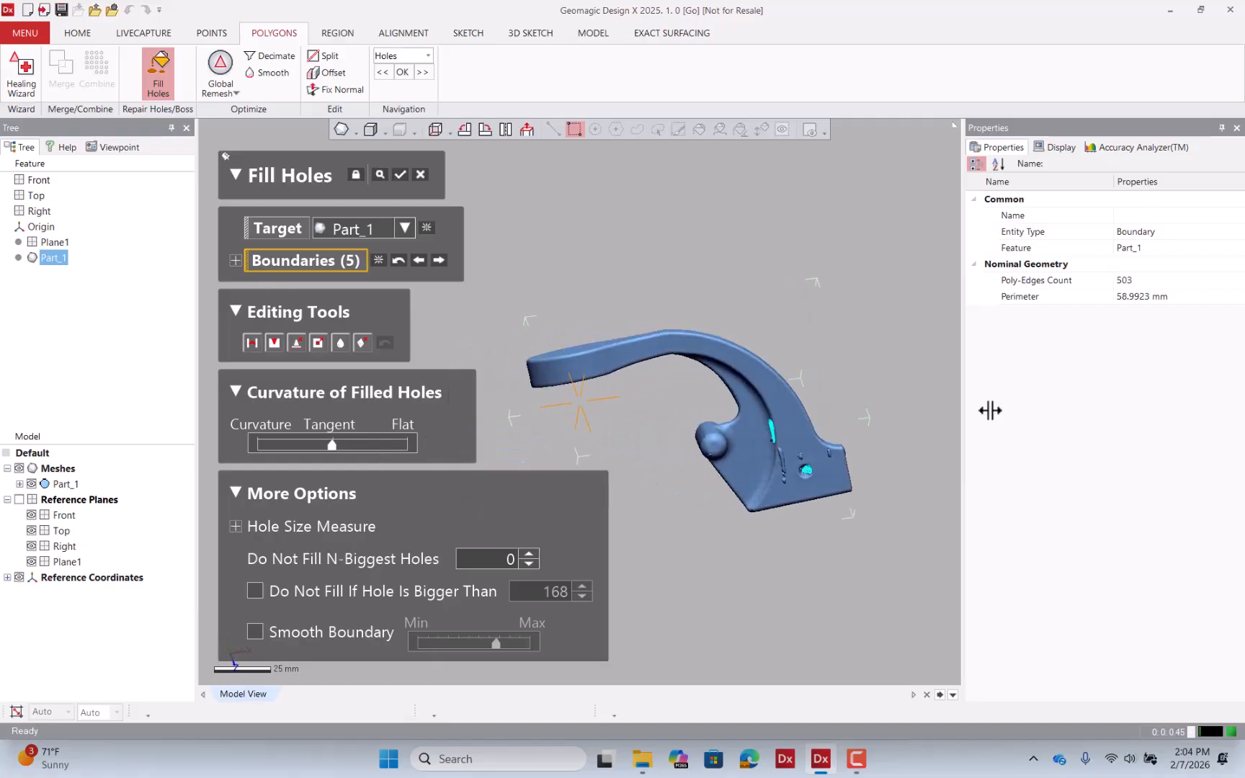
pyautogui.scroll(5, 799, 475)
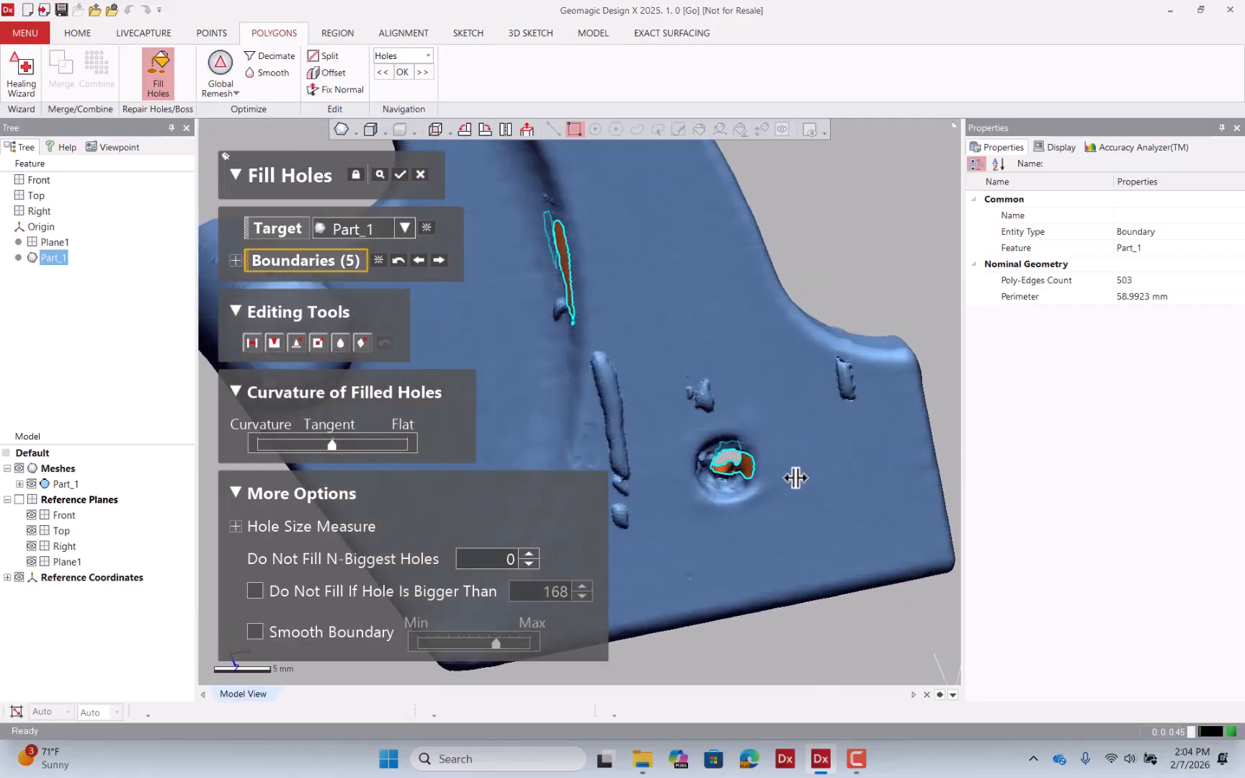
pyautogui.click(753, 469)
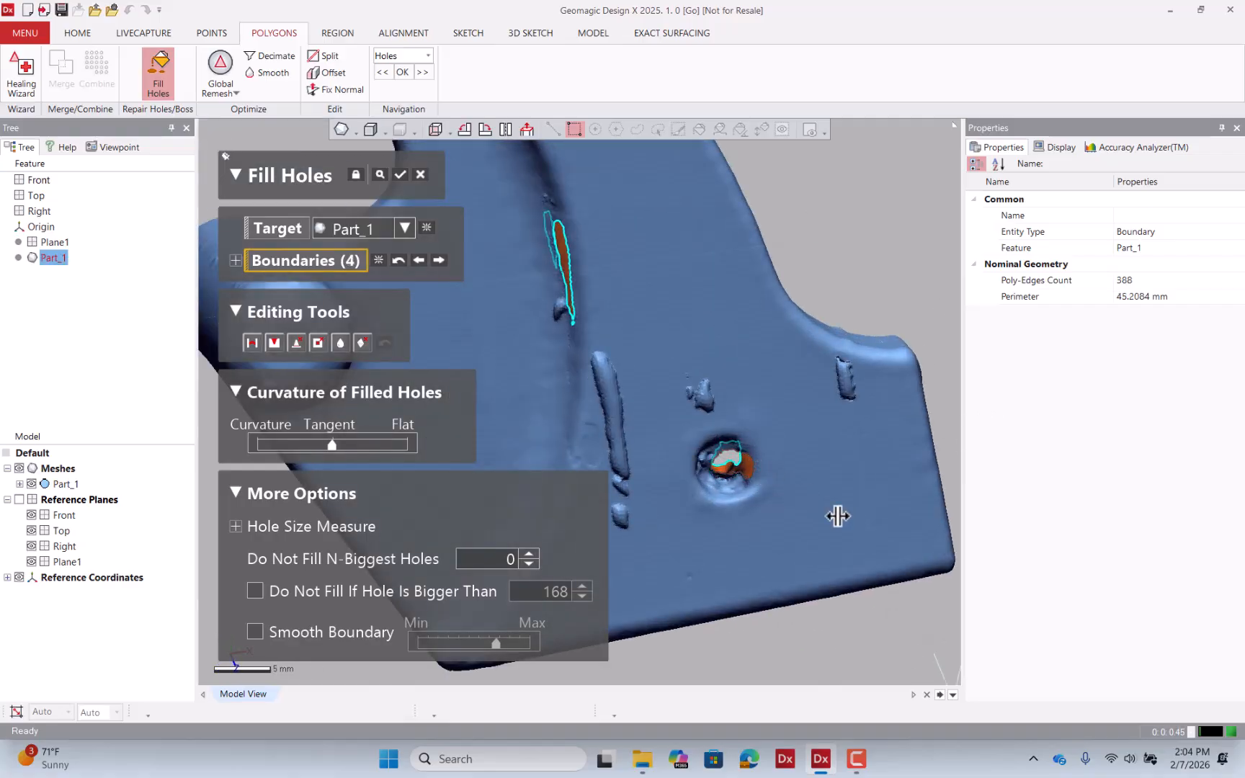
pyautogui.click(740, 464)
pyautogui.moveTo(843, 483); pyautogui.dragTo(705, 329, button='right')
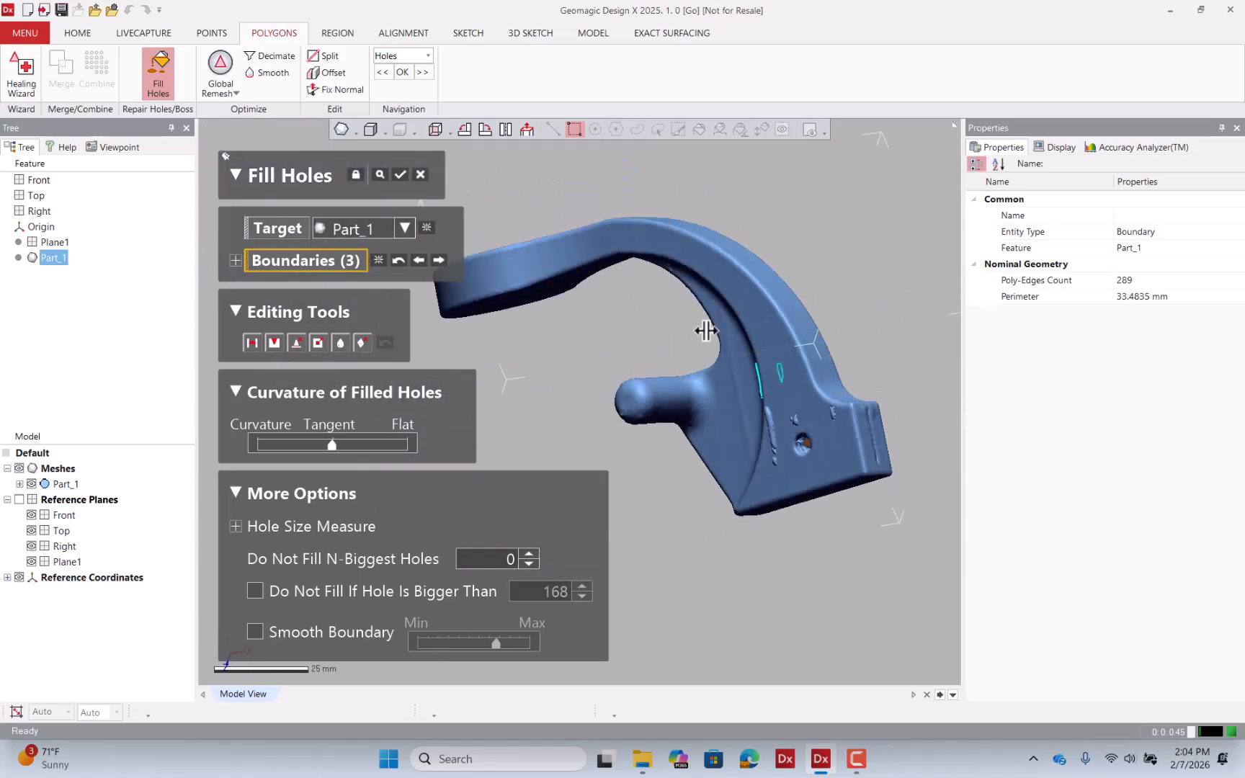
pyautogui.click(403, 173)
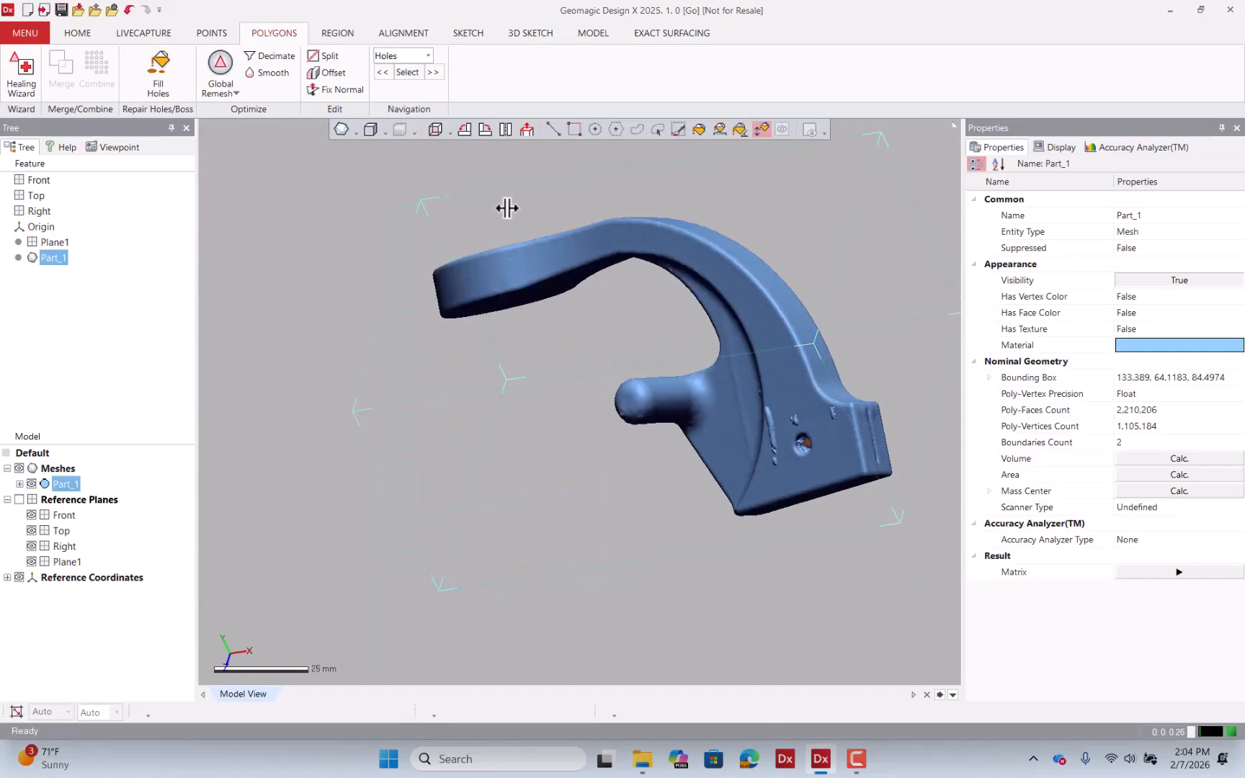
# - Freehand-select the bump beside the base's notch and the one above the round hole, and delete their poly-faces
pyautogui.moveTo(508, 208); pyautogui.dragTo(643, 355, button='right')
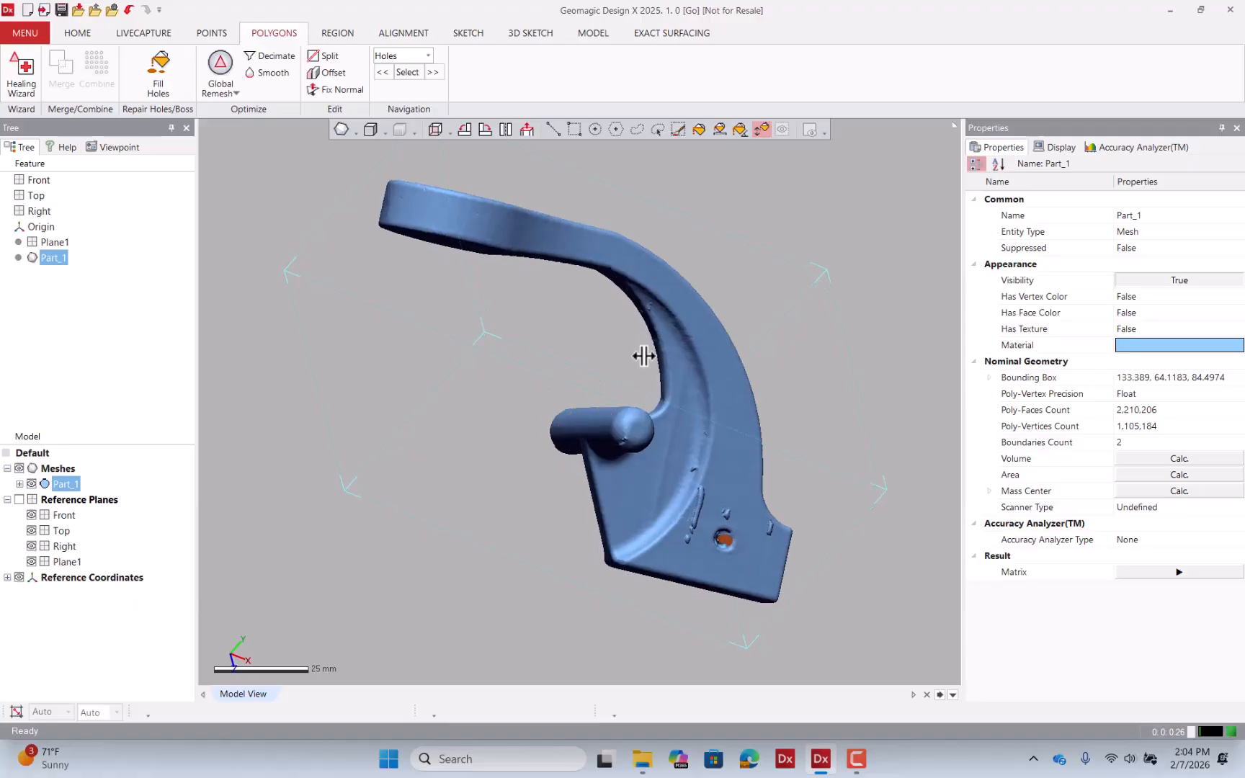
pyautogui.moveTo(632, 298); pyautogui.dragTo(573, 371, button='right')
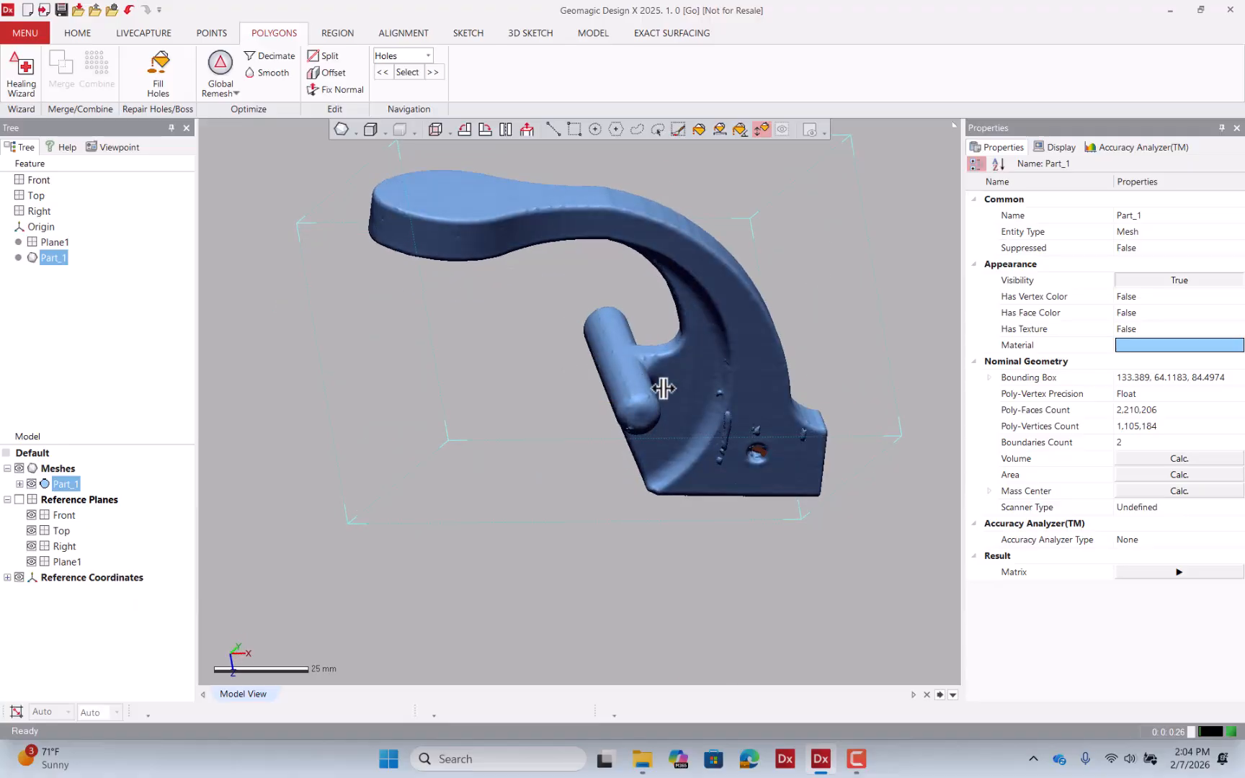
pyautogui.scroll(3, 879, 460)
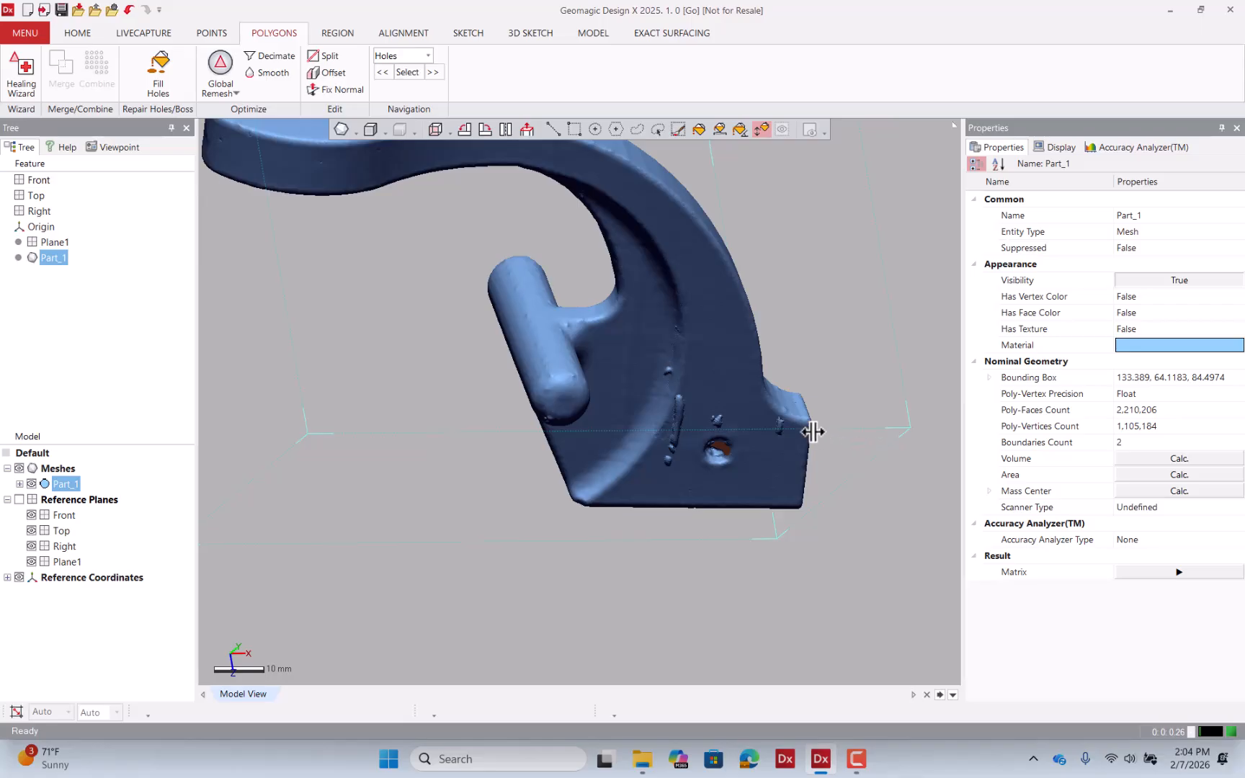
pyautogui.scroll(5, 789, 441)
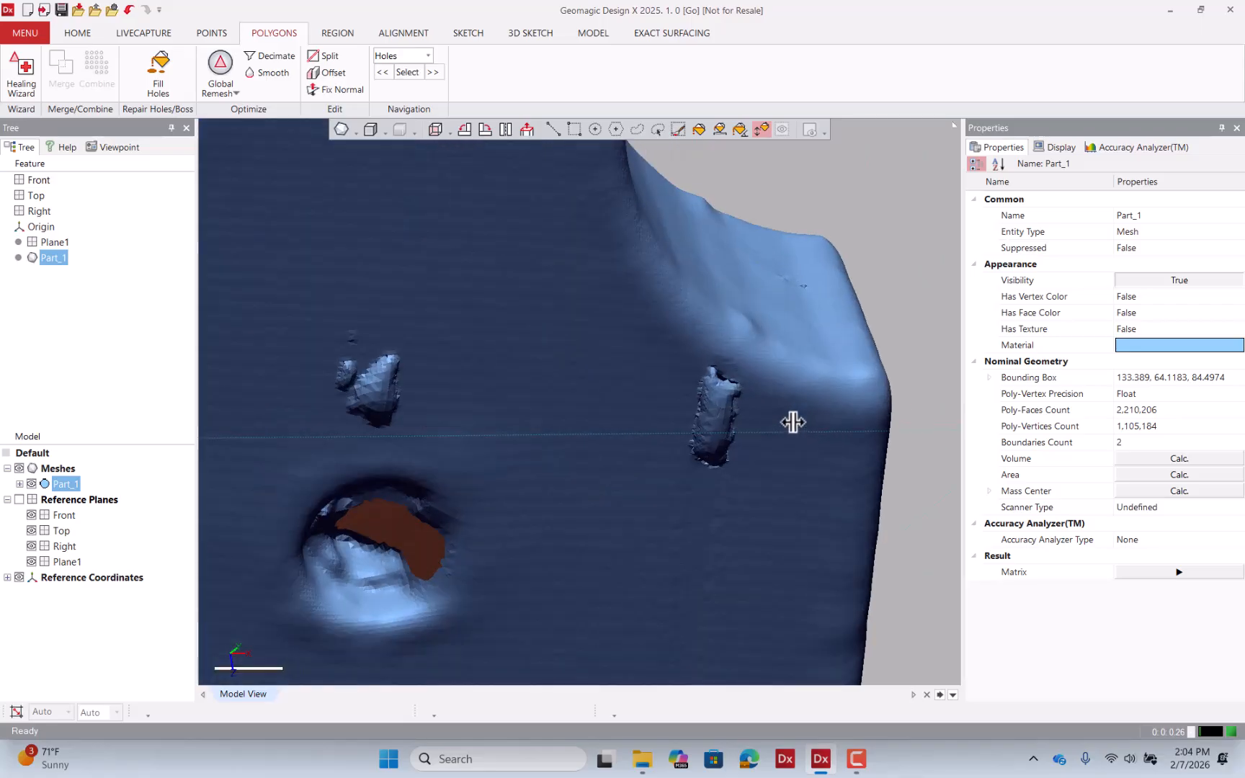
pyautogui.moveTo(792, 422)
pyautogui.mouseDown(button='right')
pyautogui.moveTo(636, 383)
pyautogui.moveTo(706, 384)
pyautogui.mouseUp(button='right')
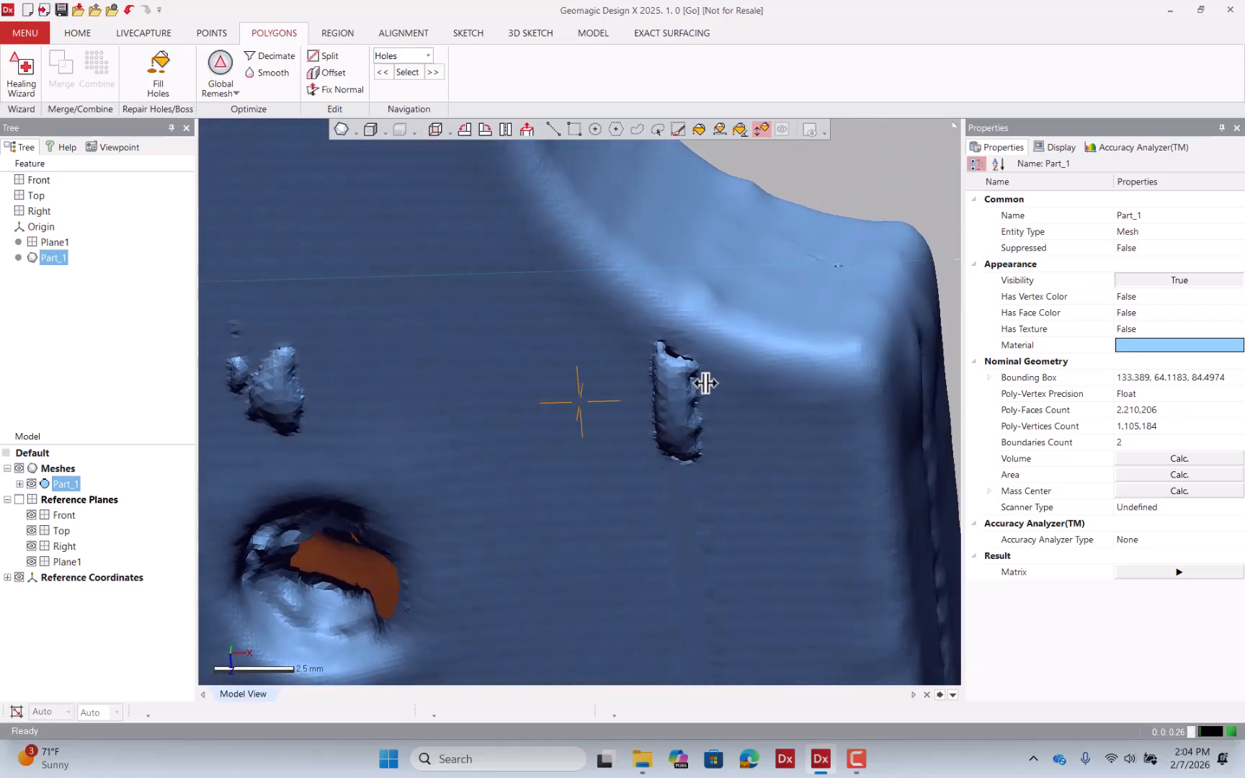
pyautogui.click(634, 131)
pyautogui.moveTo(717, 385)
pyautogui.mouseDown()
pyautogui.moveTo(681, 338)
pyautogui.moveTo(639, 422)
pyautogui.moveTo(712, 480)
pyautogui.moveTo(718, 392)
pyautogui.mouseUp()
pyautogui.moveTo(648, 425); pyautogui.dragTo(550, 419, button='right')
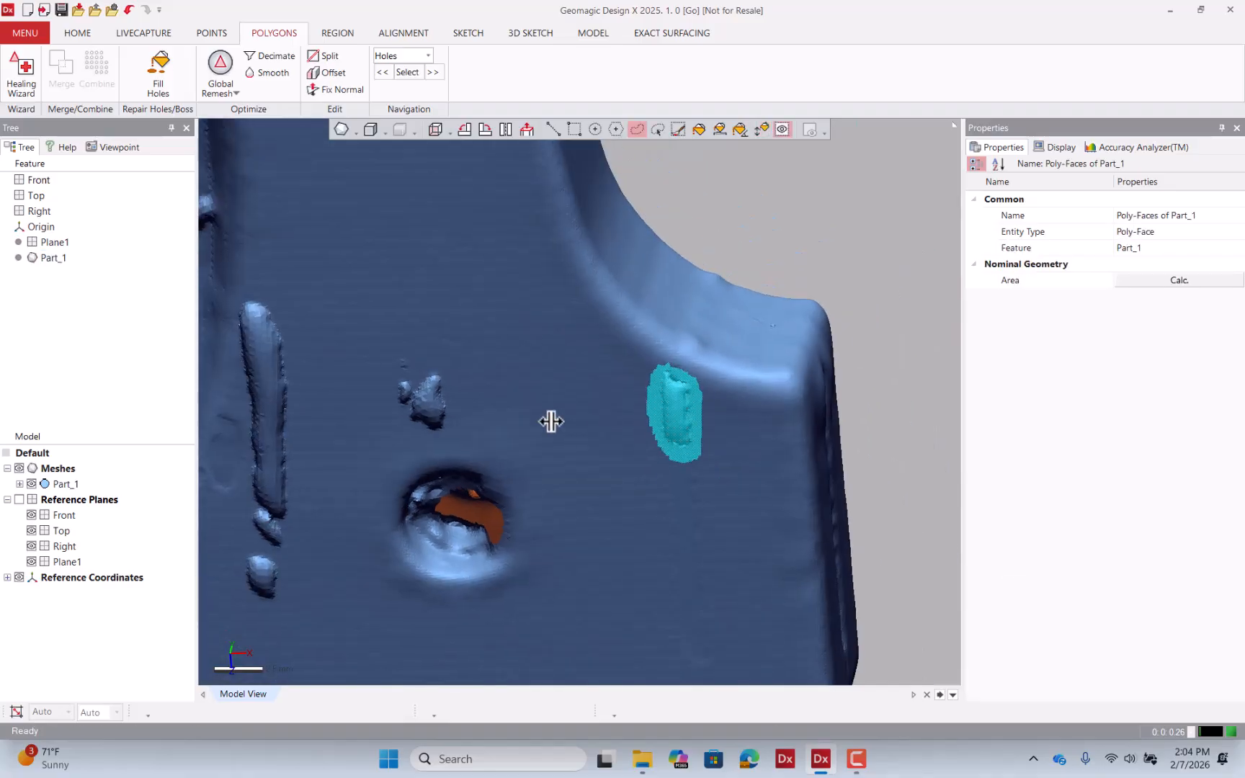
pyautogui.moveTo(452, 377)
pyautogui.mouseDown()
pyautogui.moveTo(425, 361)
pyautogui.moveTo(392, 389)
pyautogui.moveTo(441, 434)
pyautogui.moveTo(568, 407)
pyautogui.mouseUp()
pyautogui.scroll(-3, 585, 406)
pyautogui.scroll(6, 487, 398)
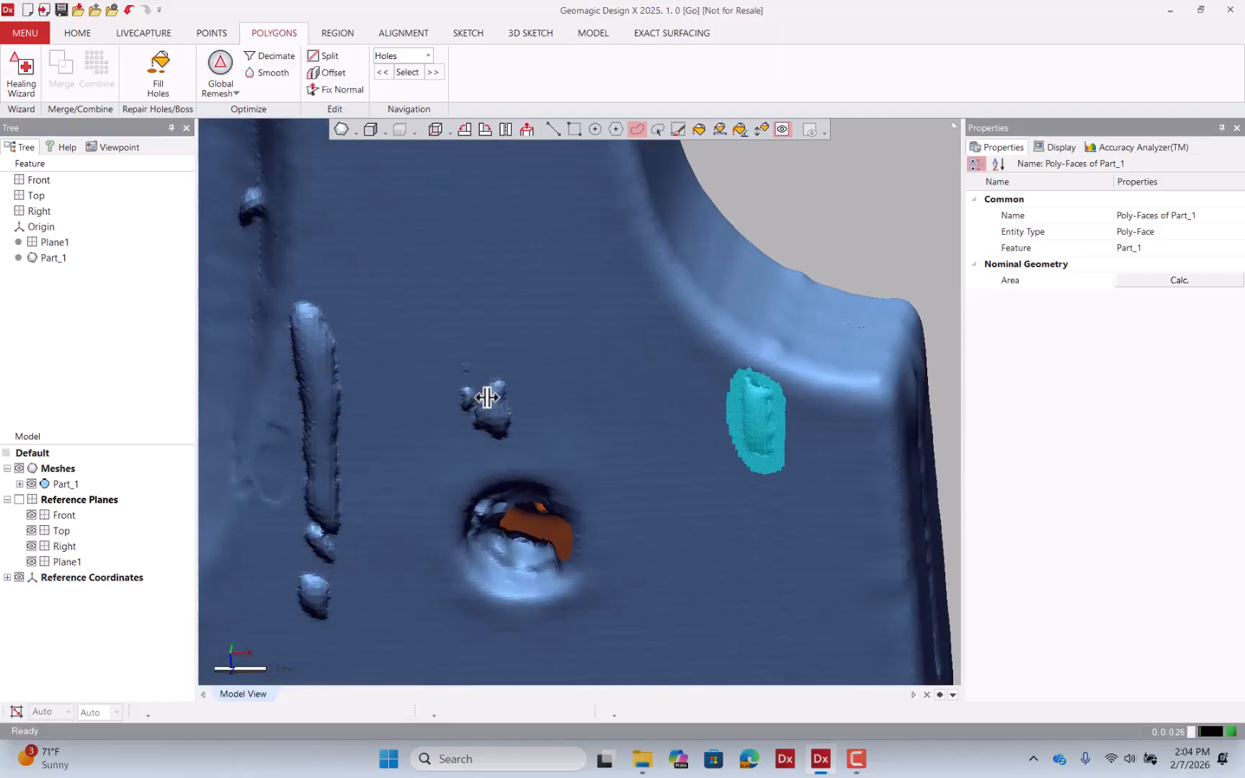
pyautogui.moveTo(522, 361)
pyautogui.mouseDown()
pyautogui.moveTo(489, 380)
pyautogui.moveTo(456, 372)
pyautogui.moveTo(453, 429)
pyautogui.moveTo(492, 458)
pyautogui.moveTo(522, 453)
pyautogui.moveTo(536, 412)
pyautogui.moveTo(524, 367)
pyautogui.mouseUp()
pyautogui.moveTo(524, 368); pyautogui.dragTo(770, 424, button='right')
pyautogui.scroll(-3, 558, 393)
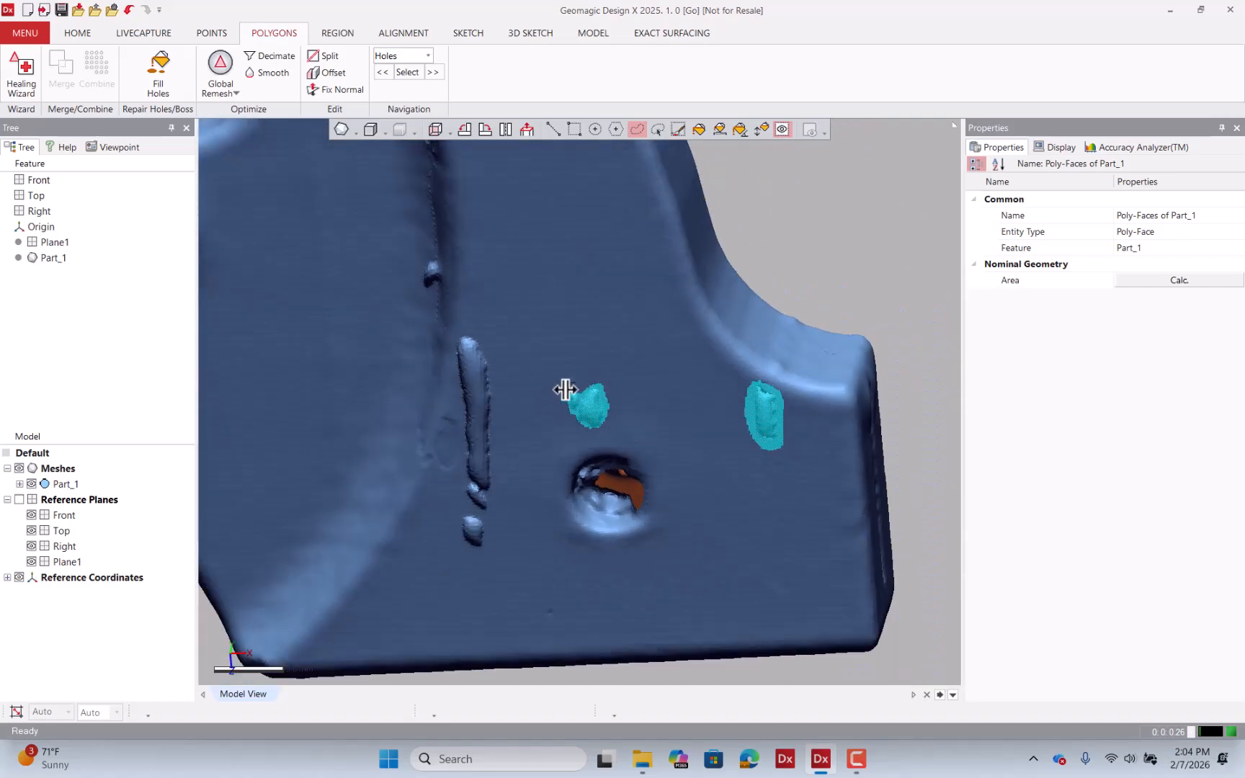
pyautogui.scroll(1, 611, 367)
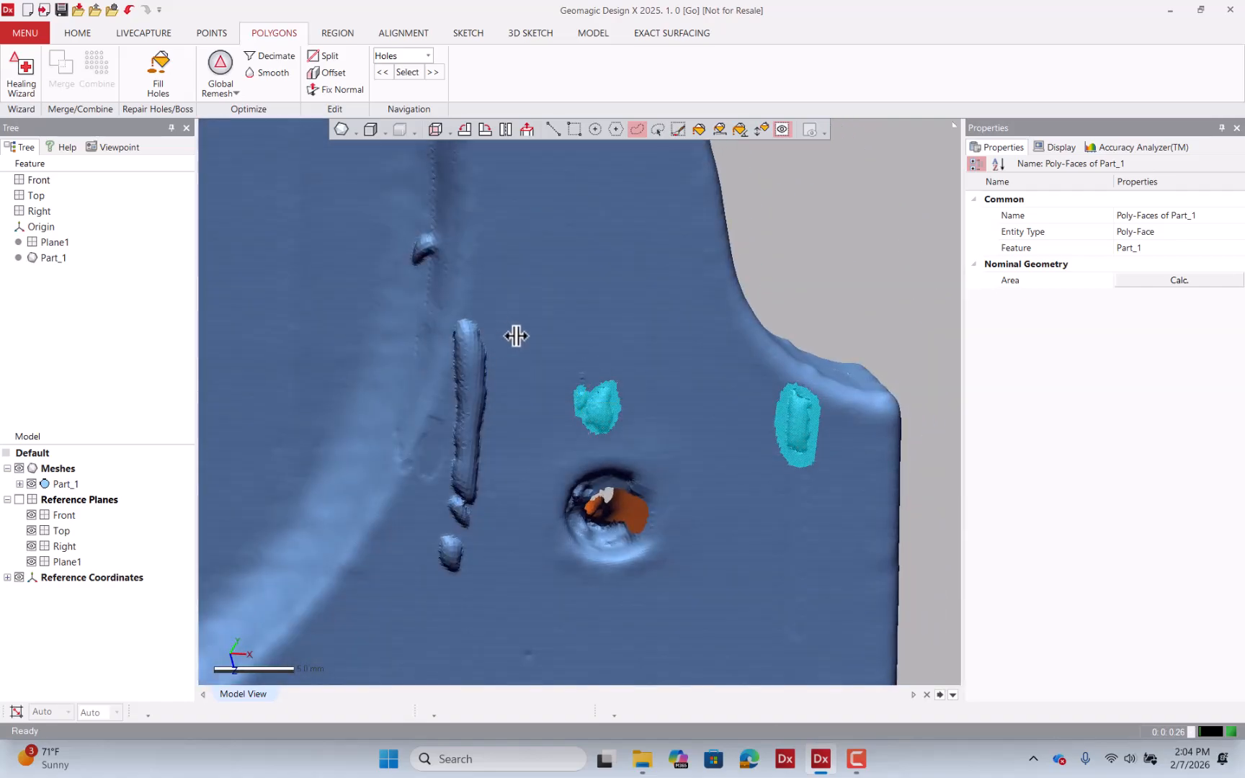
pyautogui.press('Delete')
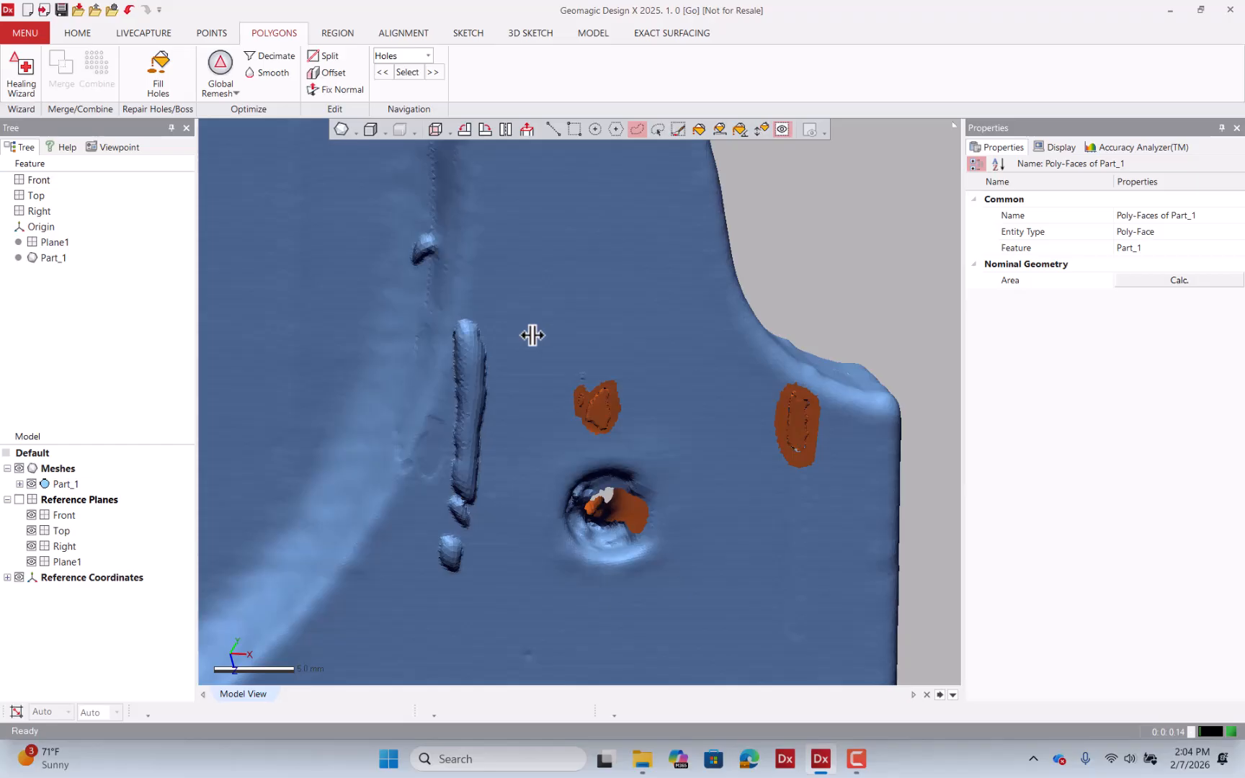
# - Select all connected poly-faces of the main mesh, invert the selection, and delete the loose fragments inside the two new openings
pyautogui.moveTo(531, 336)
pyautogui.mouseDown(button='right')
pyautogui.moveTo(494, 379)
pyautogui.moveTo(509, 348)
pyautogui.mouseUp(button='right')
pyautogui.moveTo(706, 320); pyautogui.dragTo(735, 373, button='right')
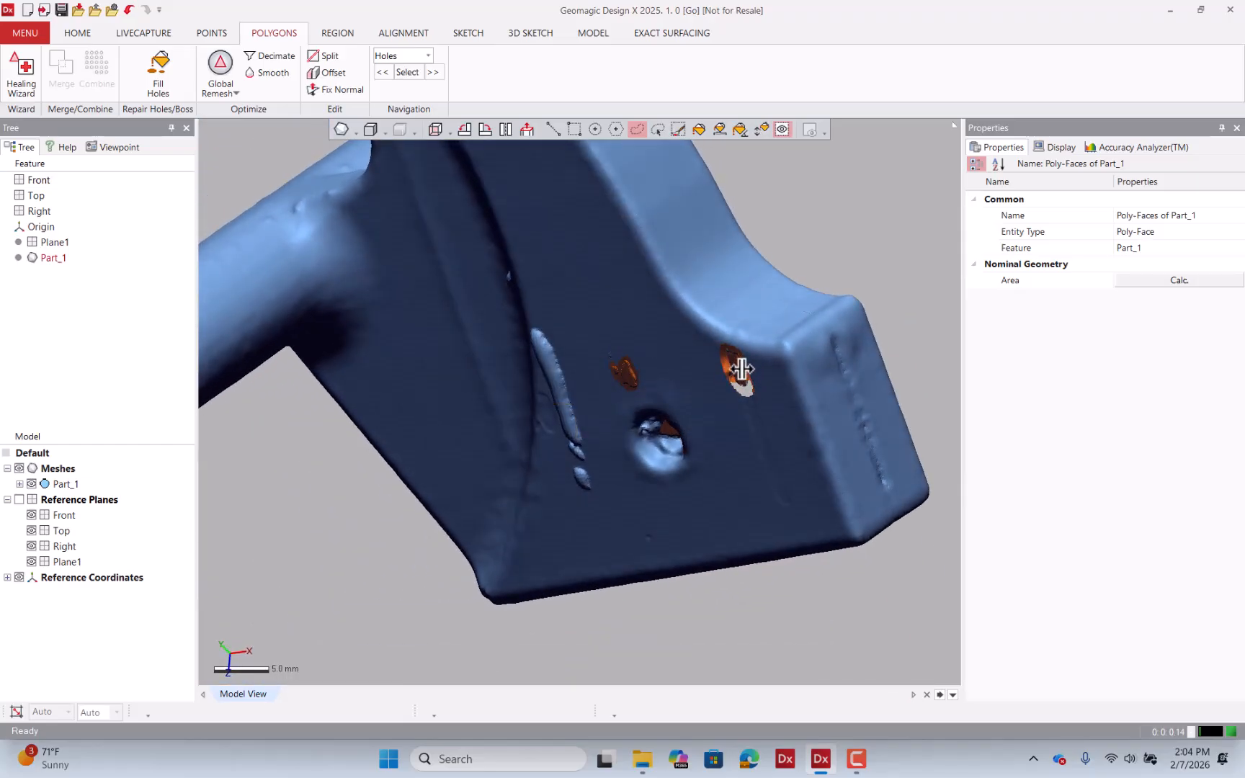
pyautogui.click(697, 134)
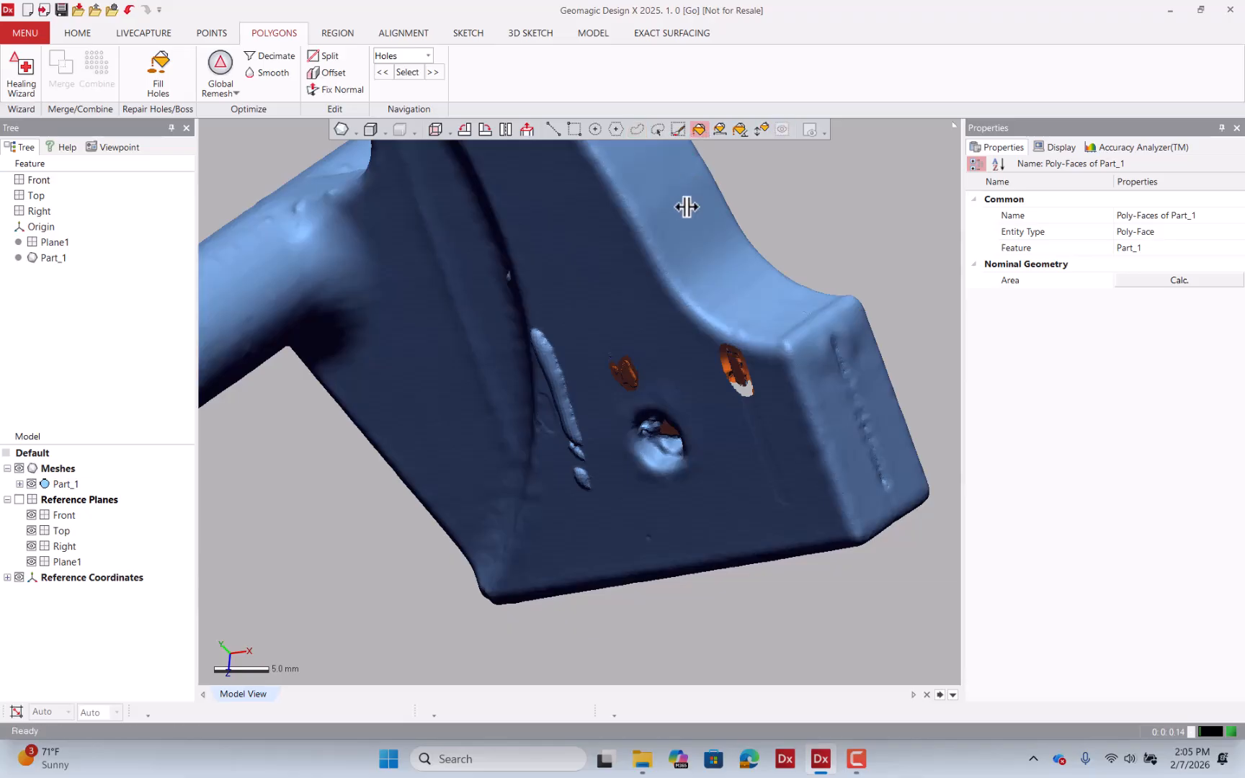
pyautogui.click(820, 227)
pyautogui.moveTo(820, 228); pyautogui.dragTo(958, 245, button='right')
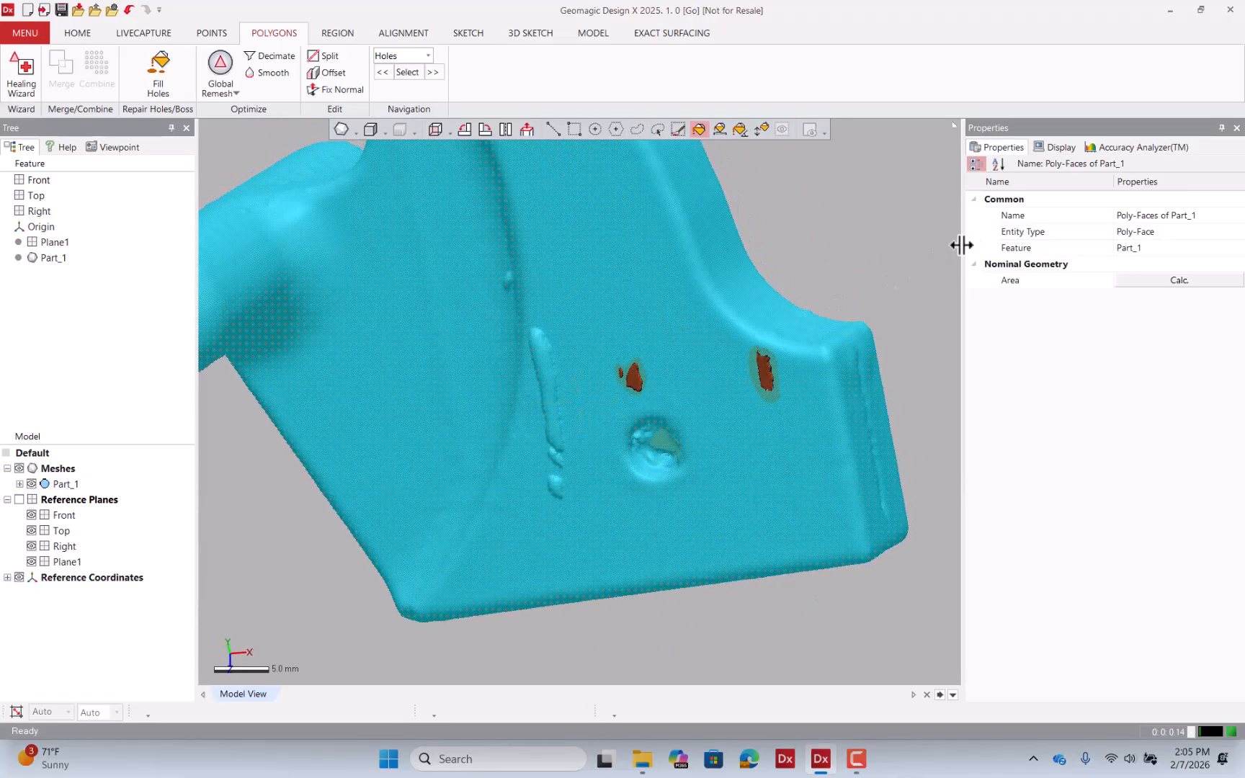
pyautogui.scroll(3, 720, 371)
pyautogui.scroll(-3, 720, 371)
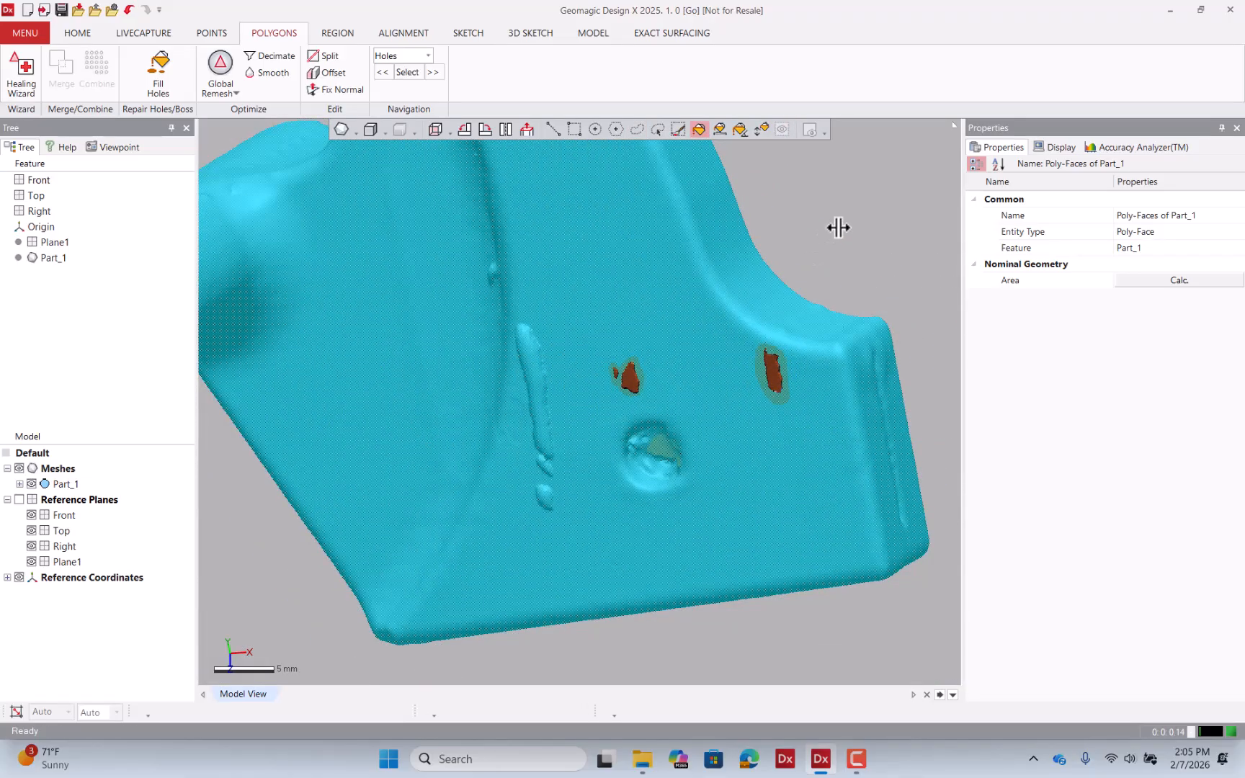
pyautogui.rightClick(836, 227)
pyautogui.rightClick(793, 215)
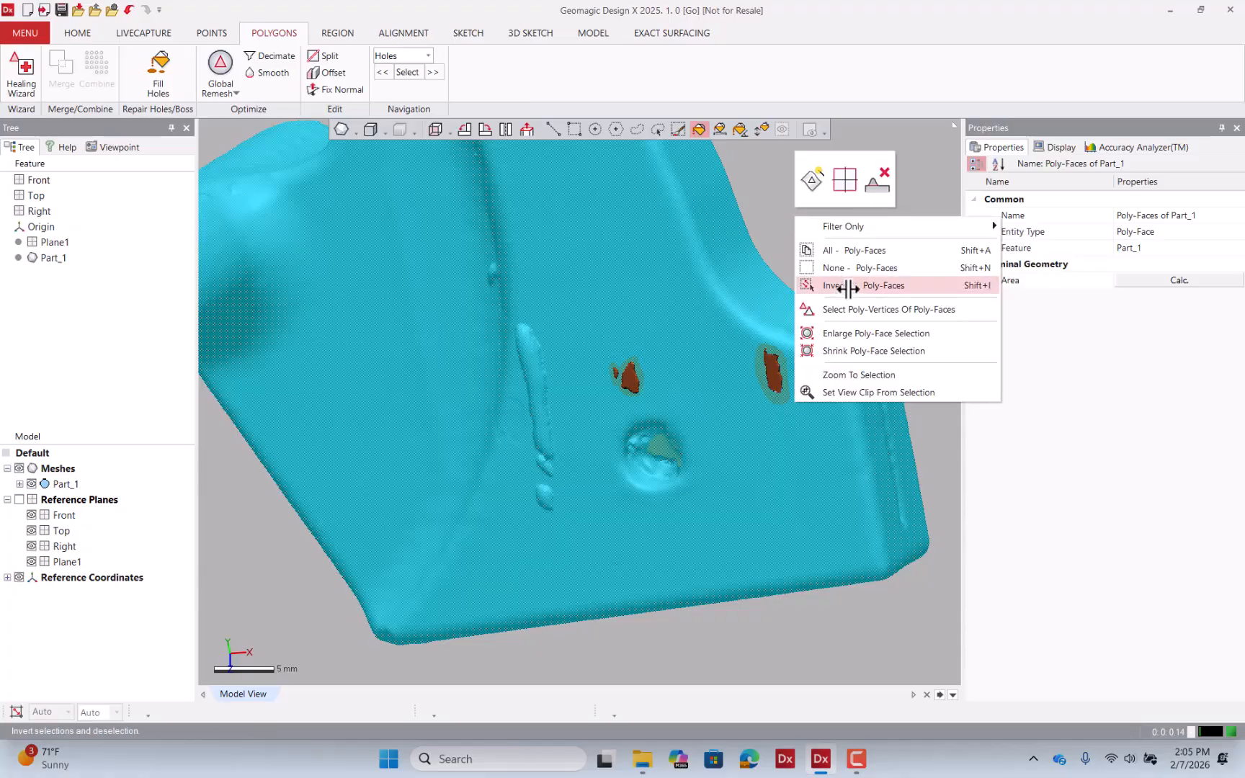
pyautogui.click(847, 287)
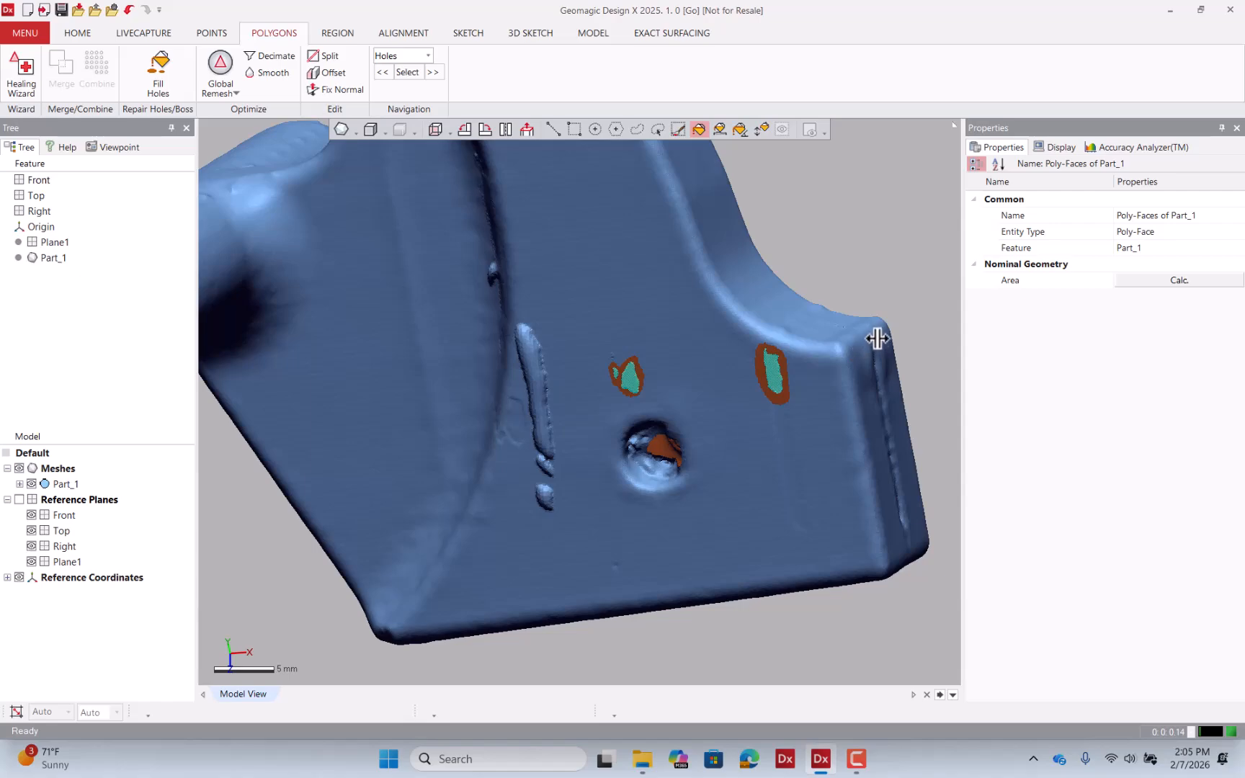
pyautogui.press('Delete')
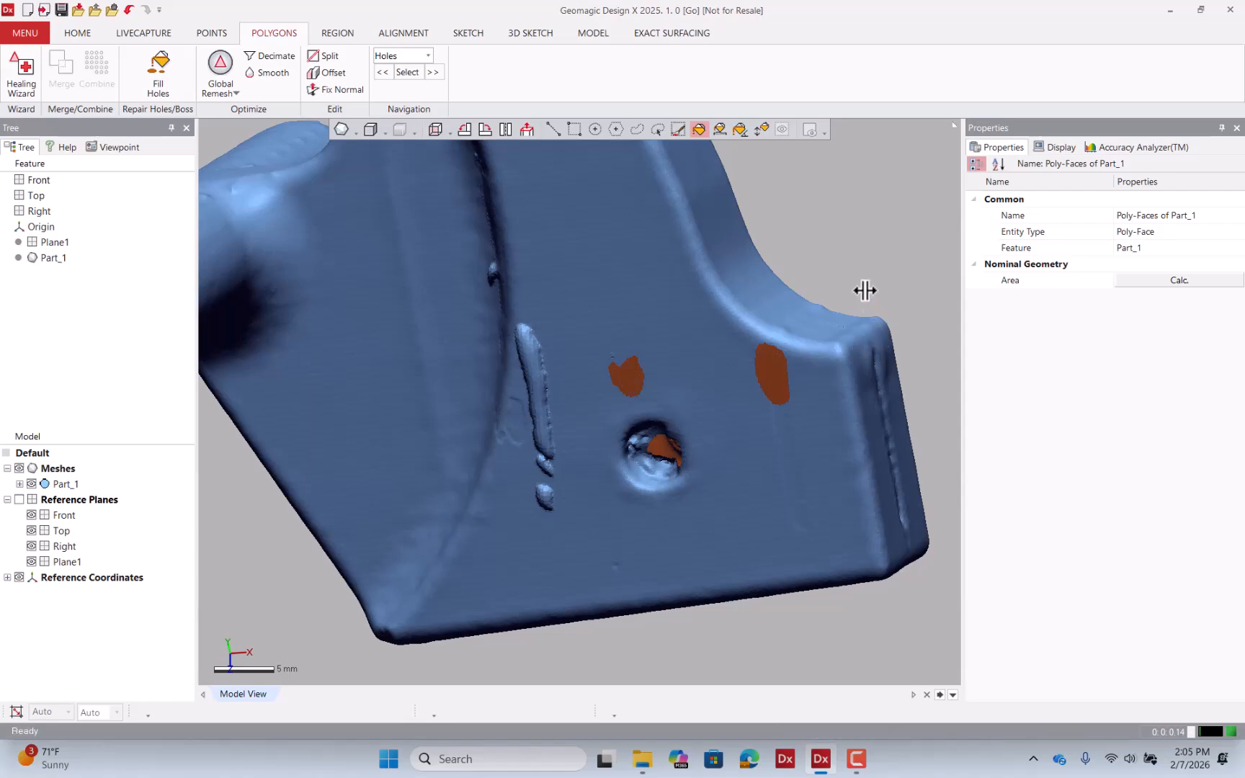
# - Fill the opening above the round hole and the one beside the notch with Fill Holes at Tangent curvature
pyautogui.click(159, 70)
pyautogui.click(645, 377)
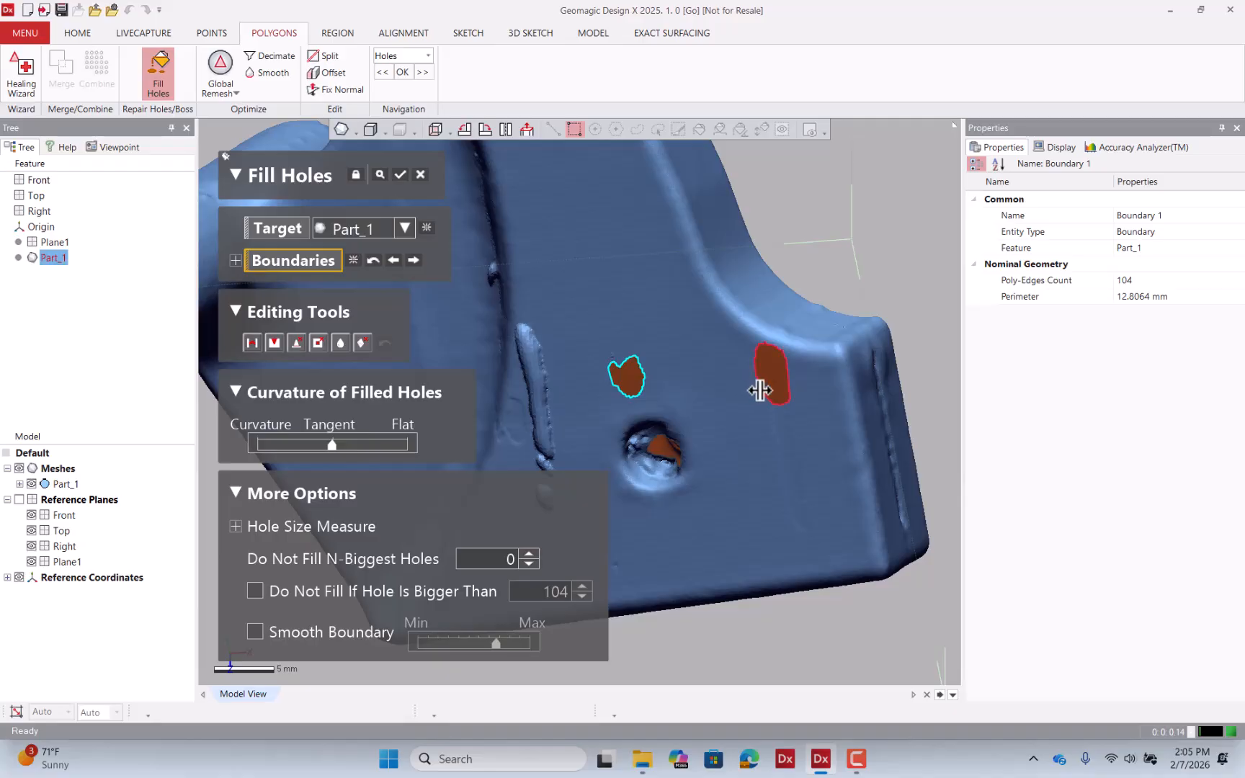
pyautogui.click(760, 381)
pyautogui.click(398, 174)
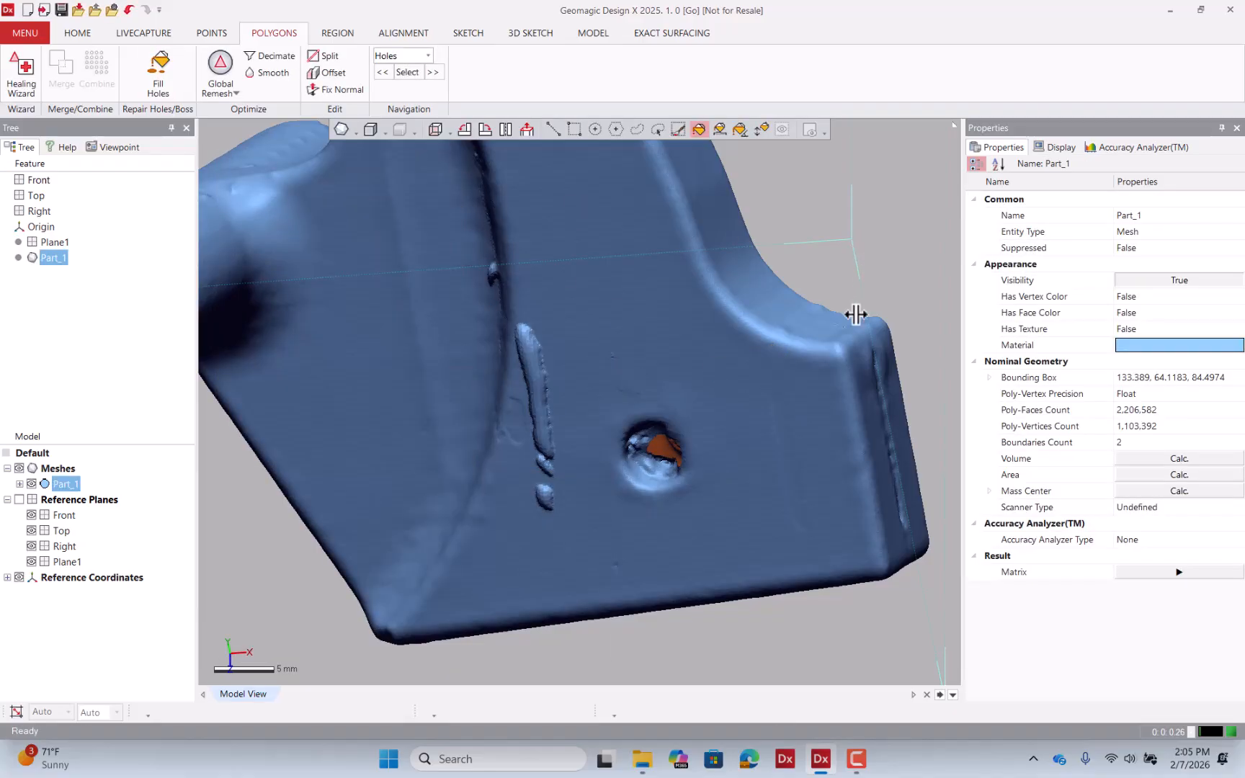
pyautogui.moveTo(856, 311); pyautogui.dragTo(832, 396, button='right')
pyautogui.scroll(-6, 791, 392)
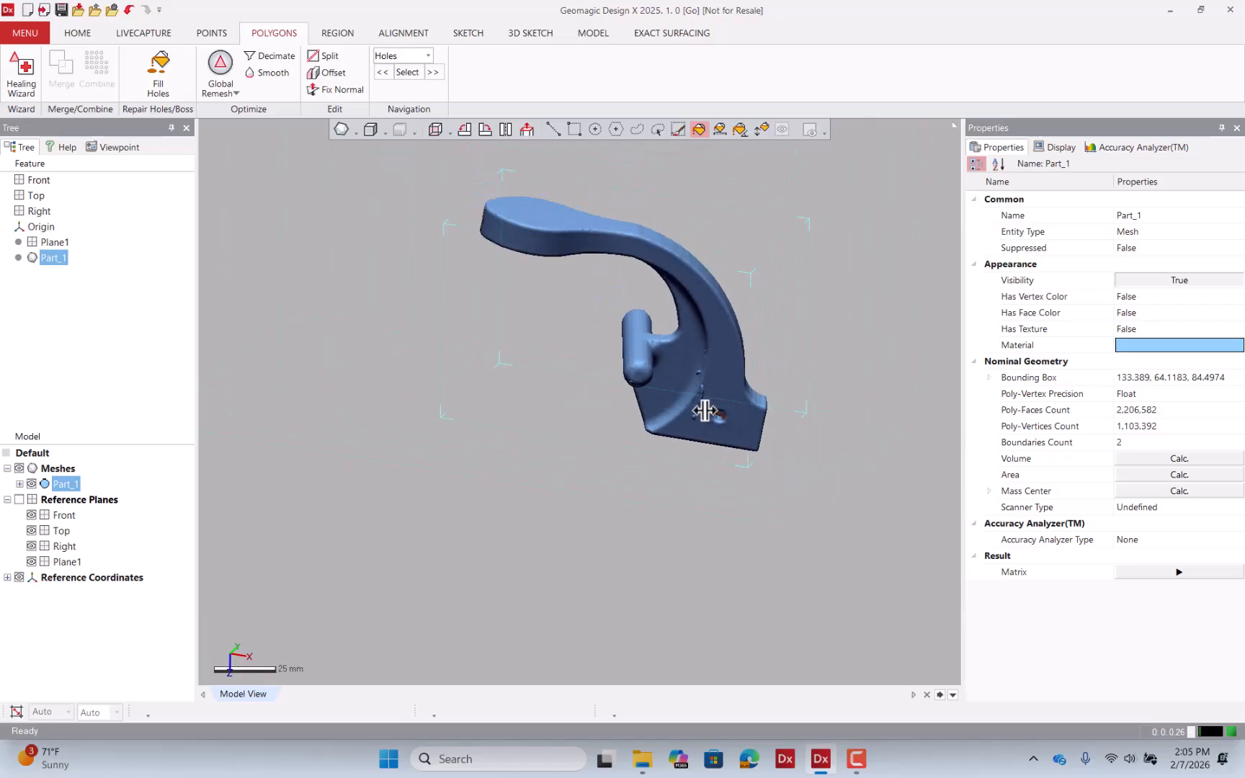
pyautogui.moveTo(695, 473); pyautogui.dragTo(669, 415, button='right')
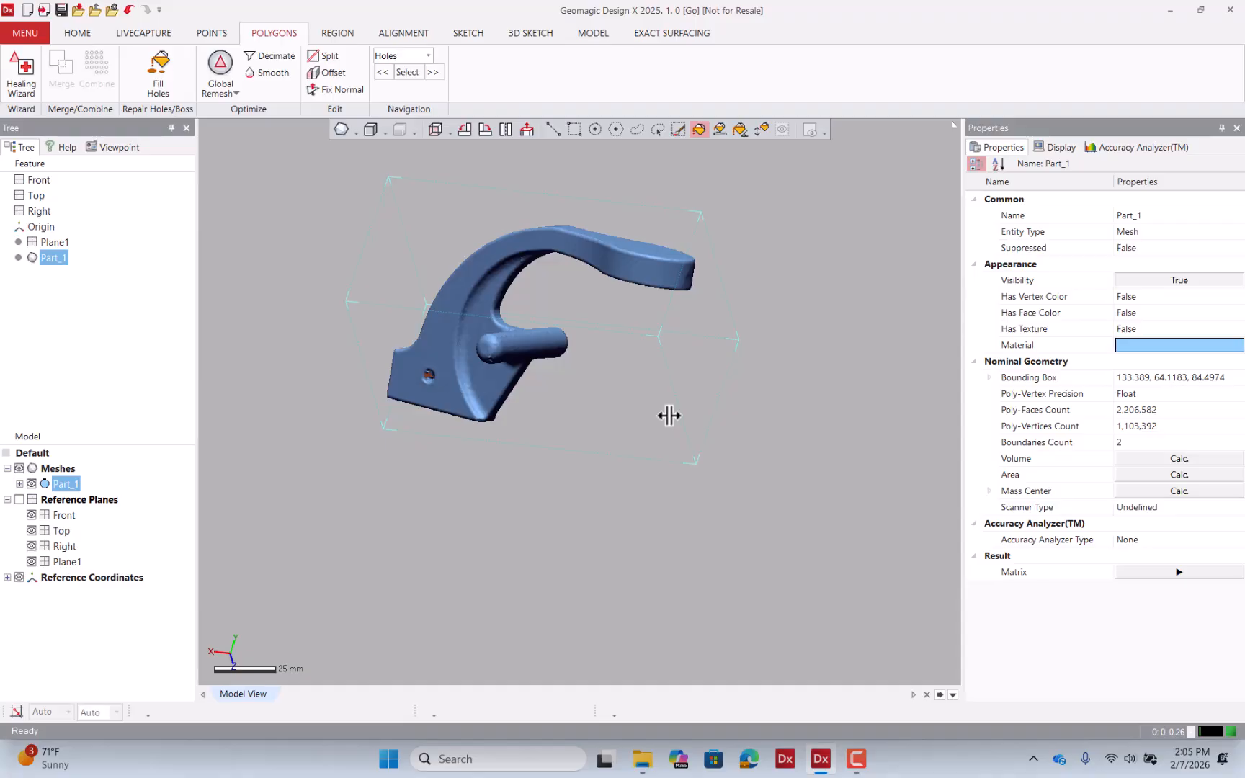